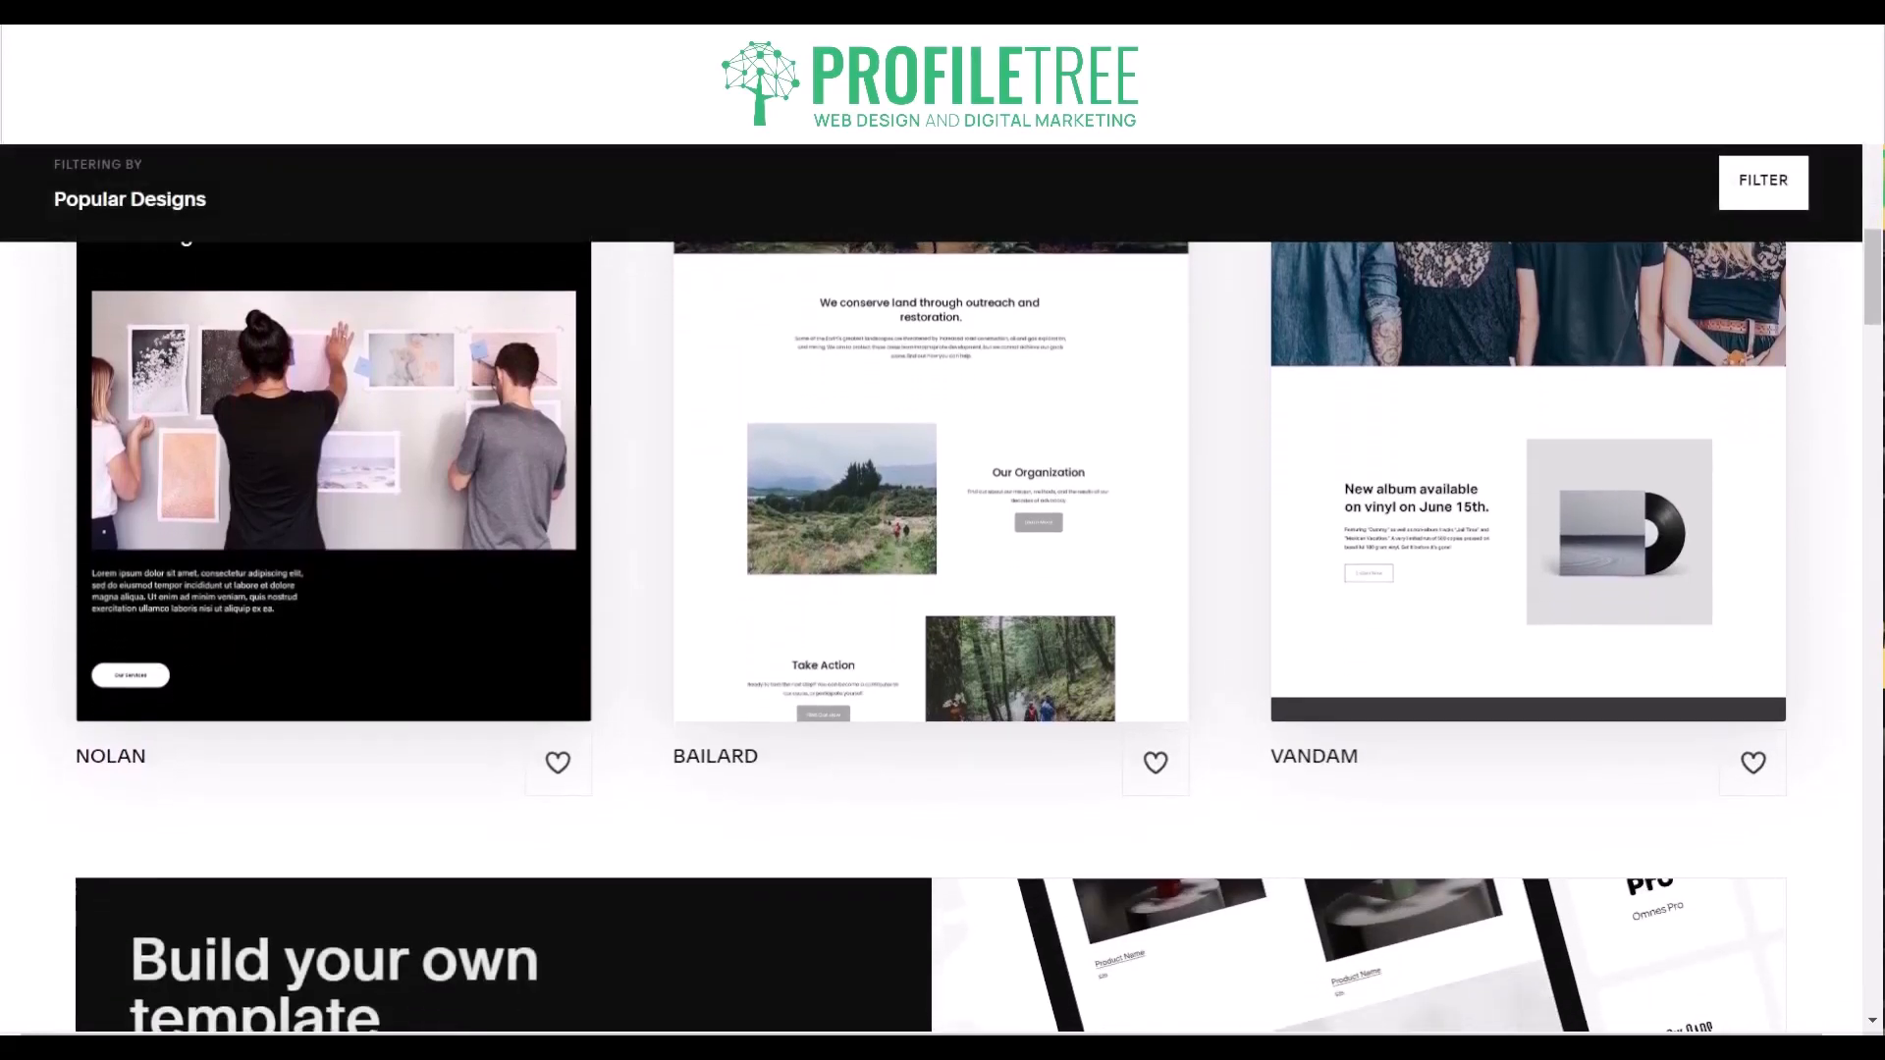
# - Browse the Popular Designs website templates in the Squarespace gallery, examining the layout previews from Nolan, Bailard and Vandam down past Novo, Carmine and Dario
pyautogui.scroll(-2, 943, 589)
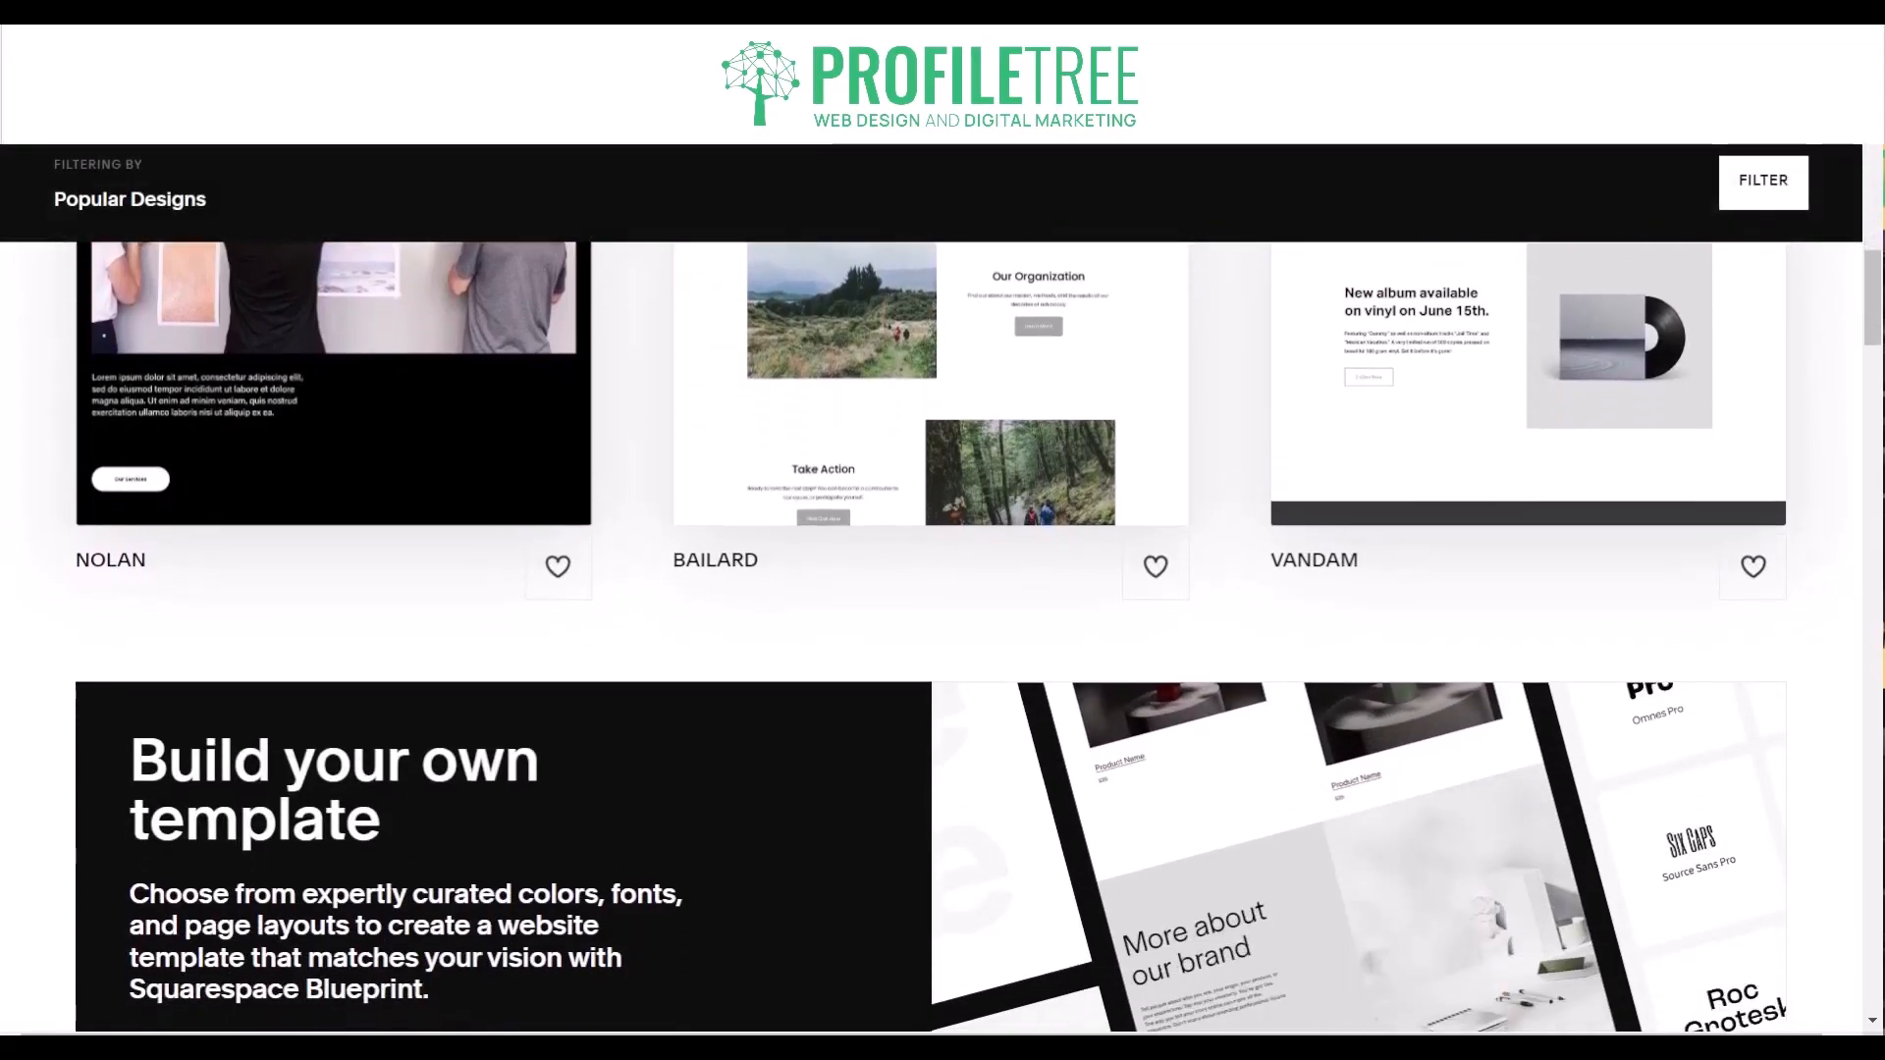
pyautogui.scroll(-1, 942, 589)
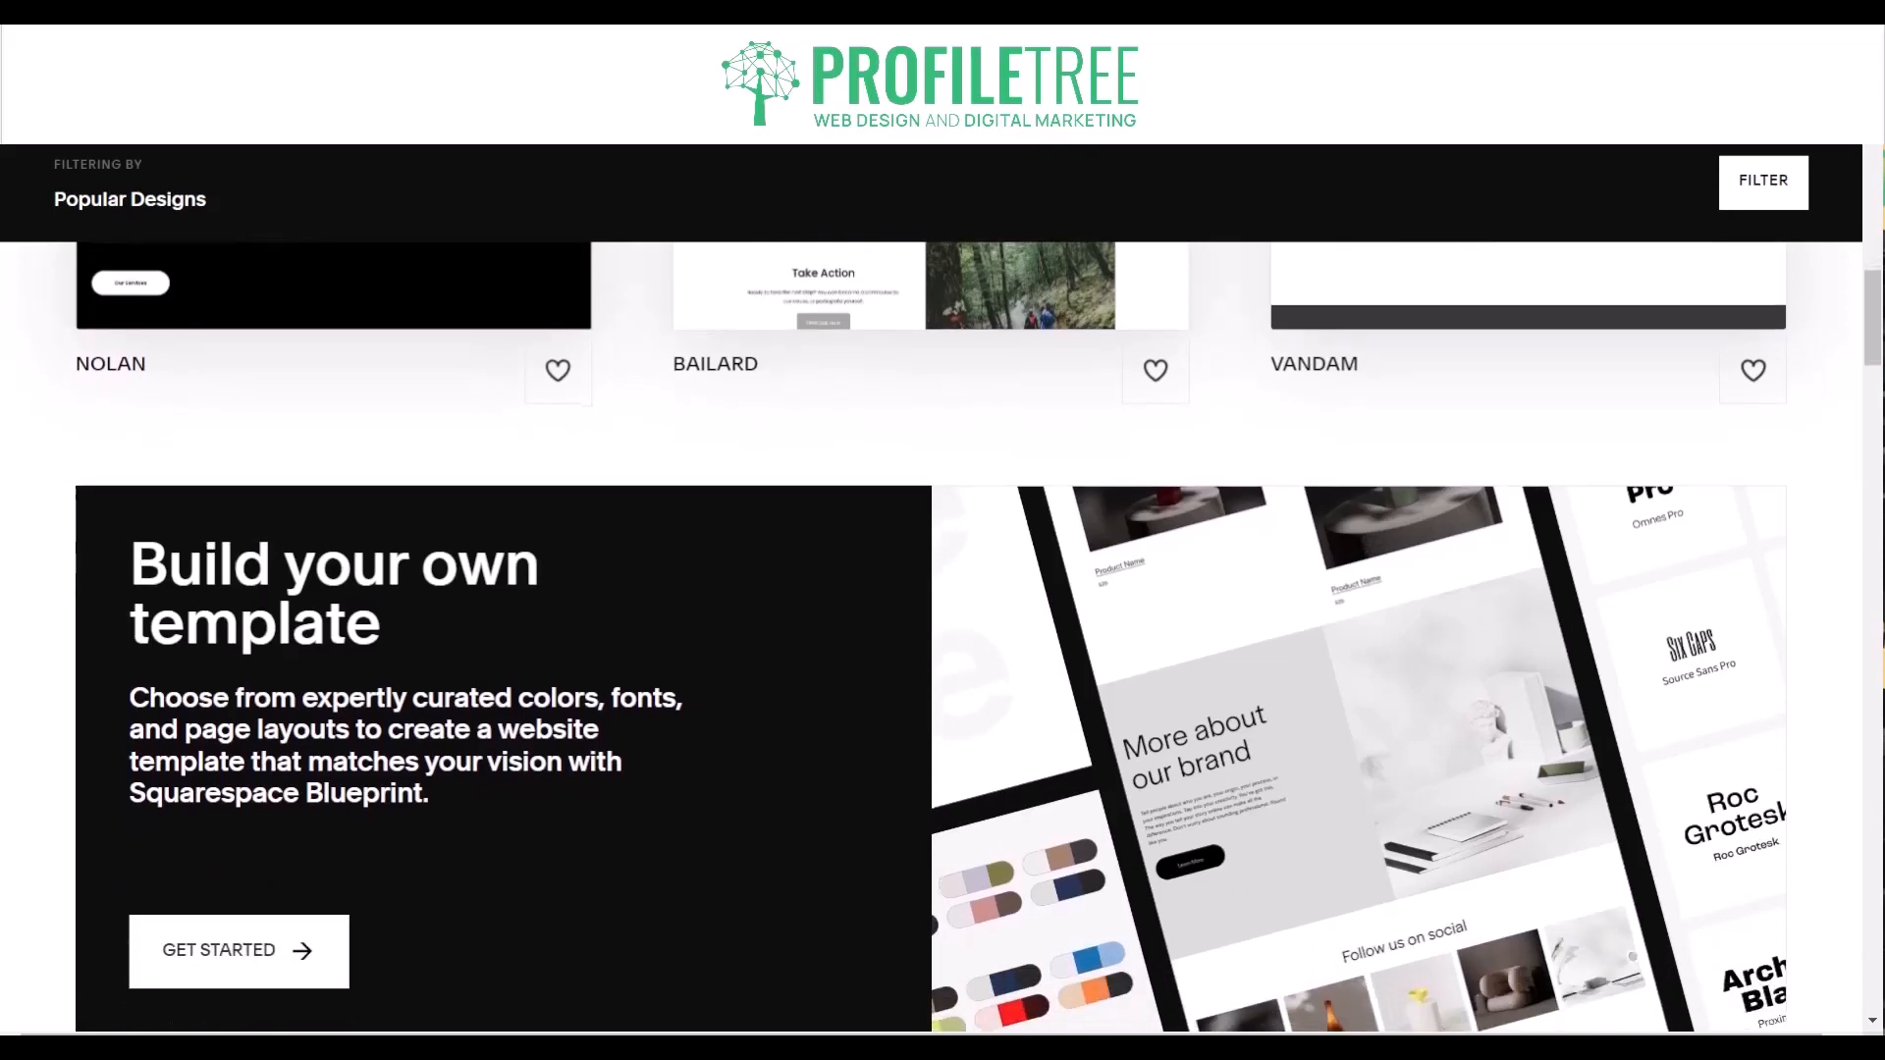
pyautogui.scroll(-1, 942, 589)
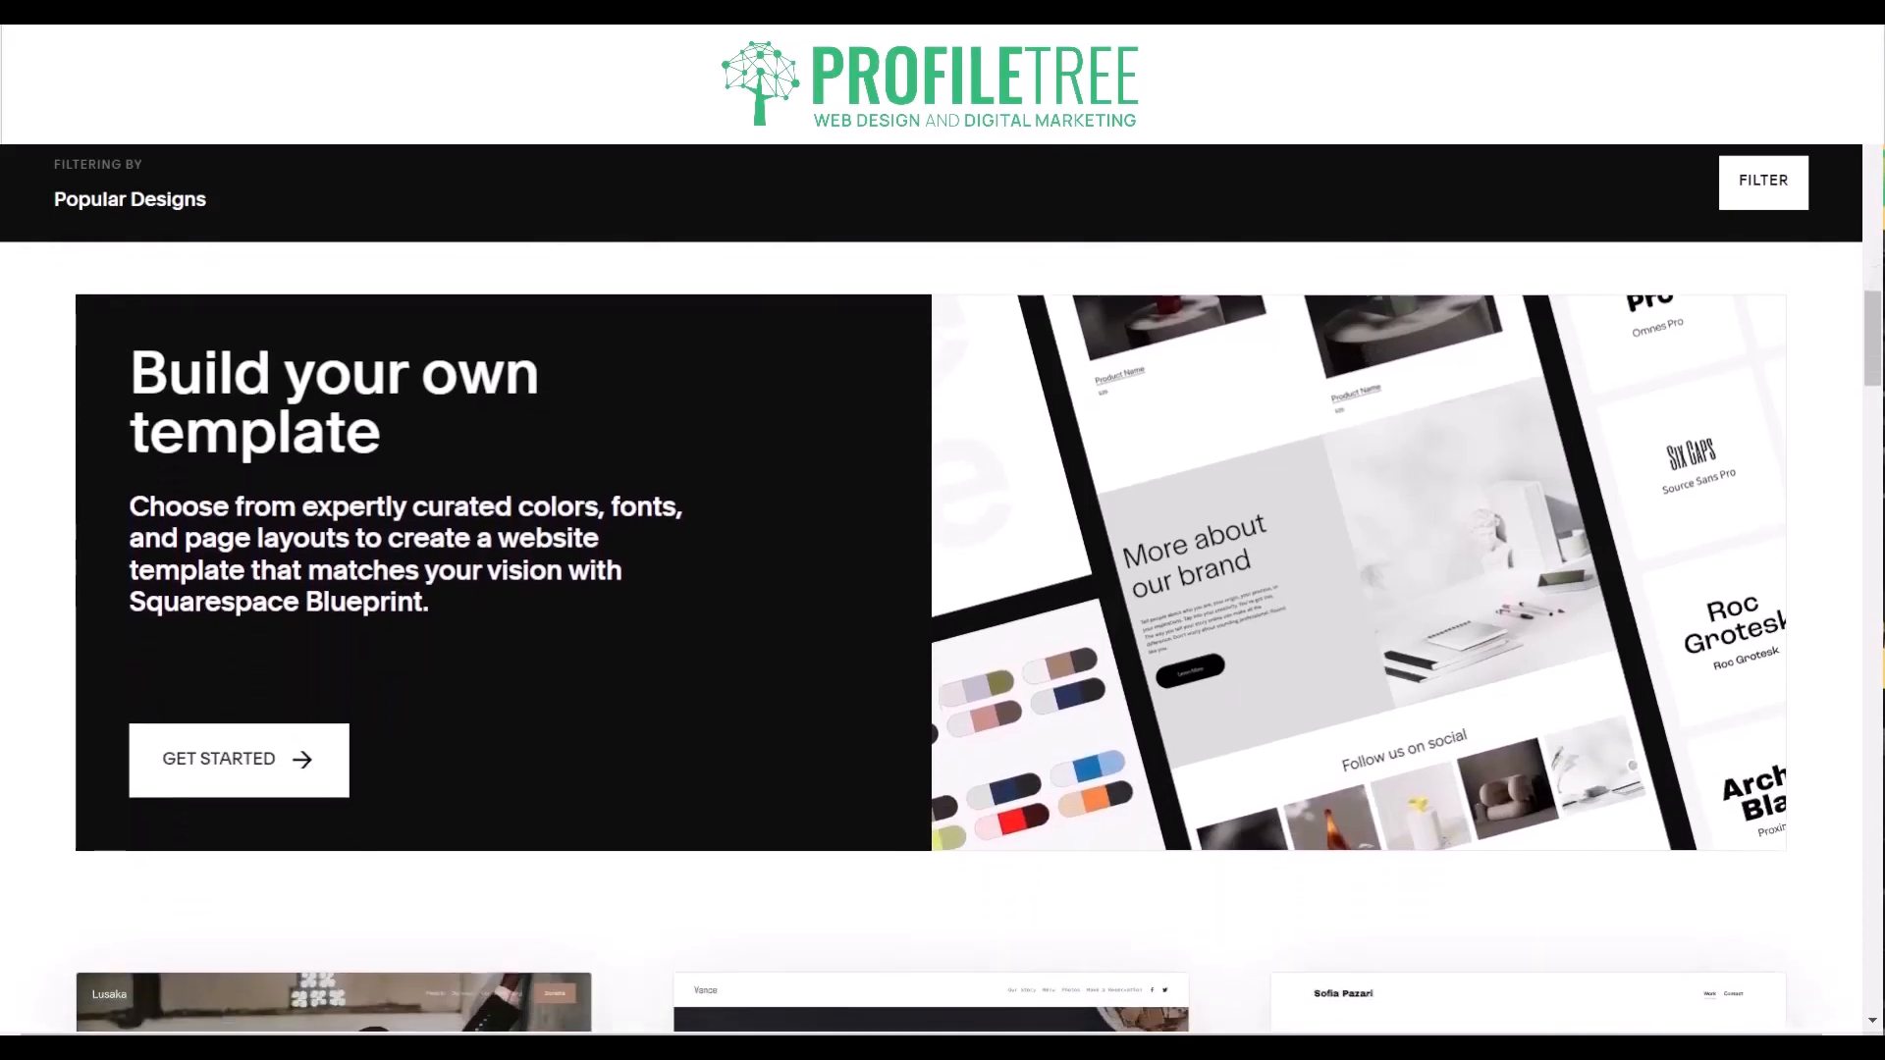
pyautogui.scroll(-1, 943, 589)
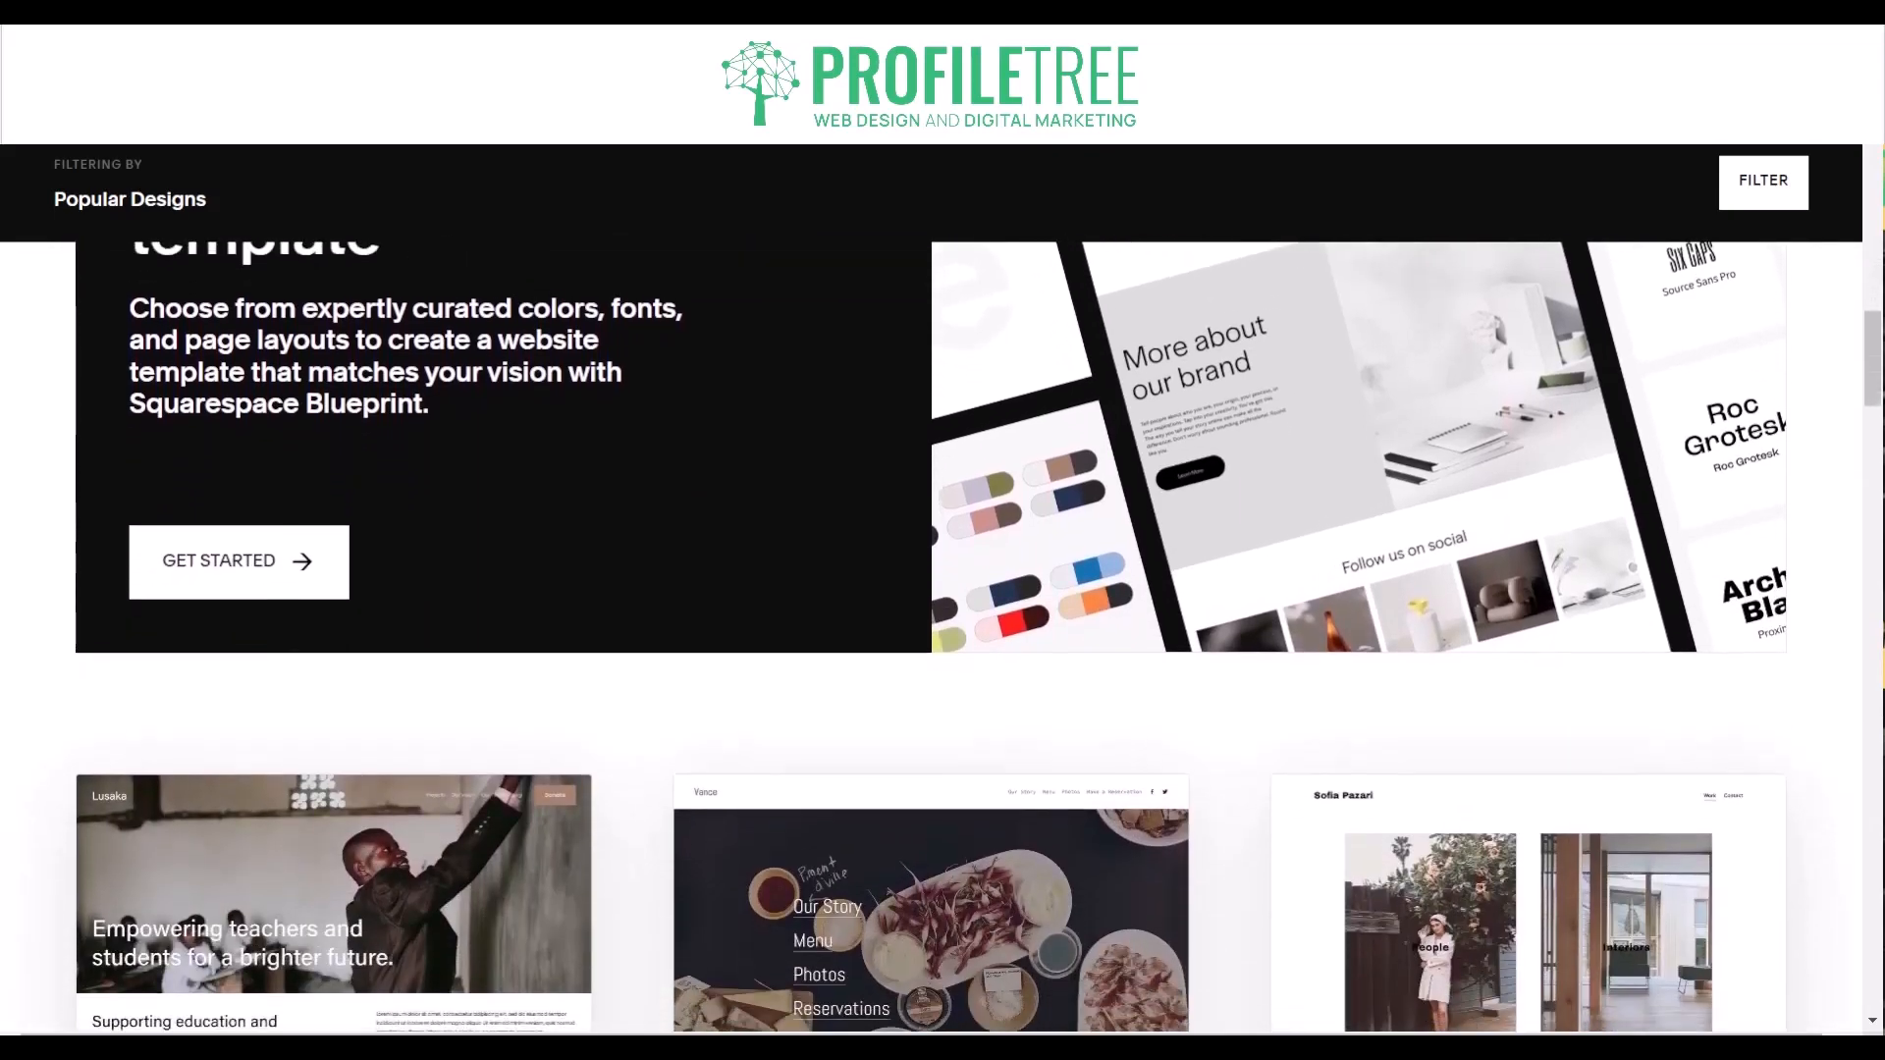
pyautogui.scroll(-4, 942, 589)
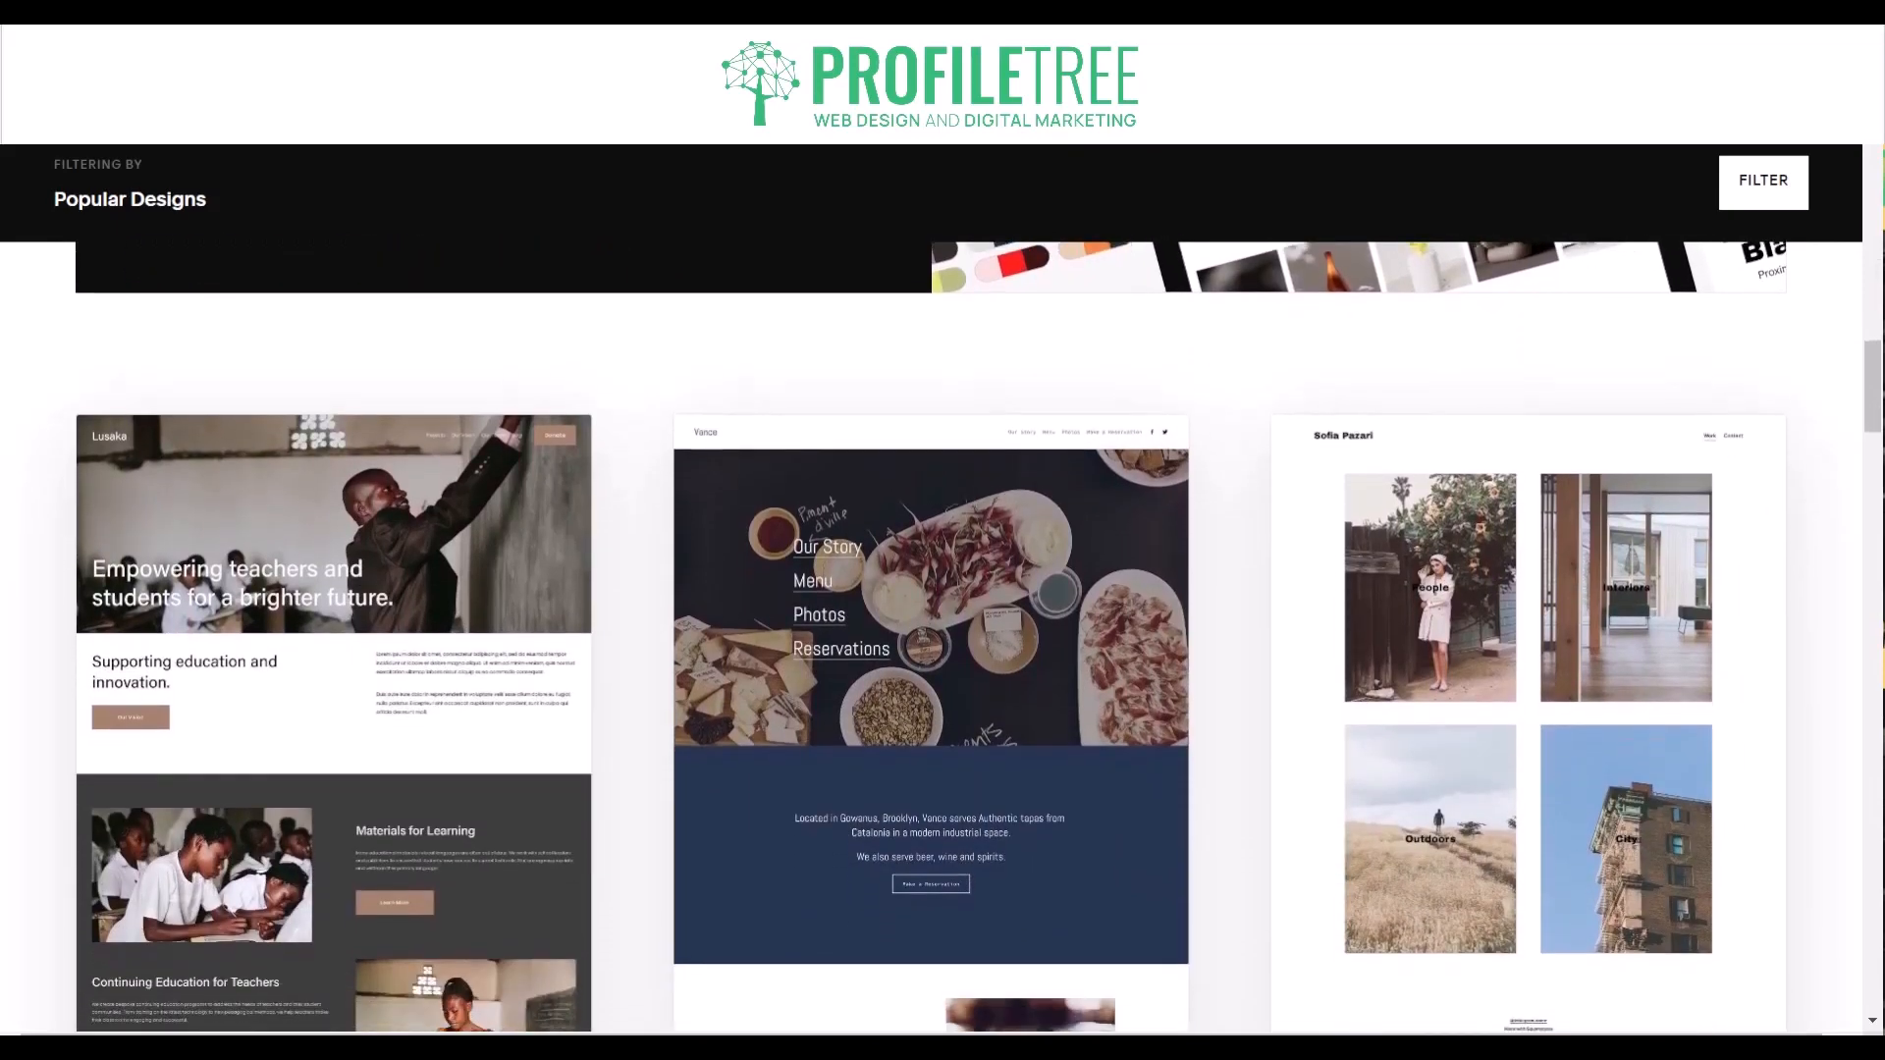
pyautogui.scroll(-1, 942, 589)
pyautogui.scroll(-1, 943, 589)
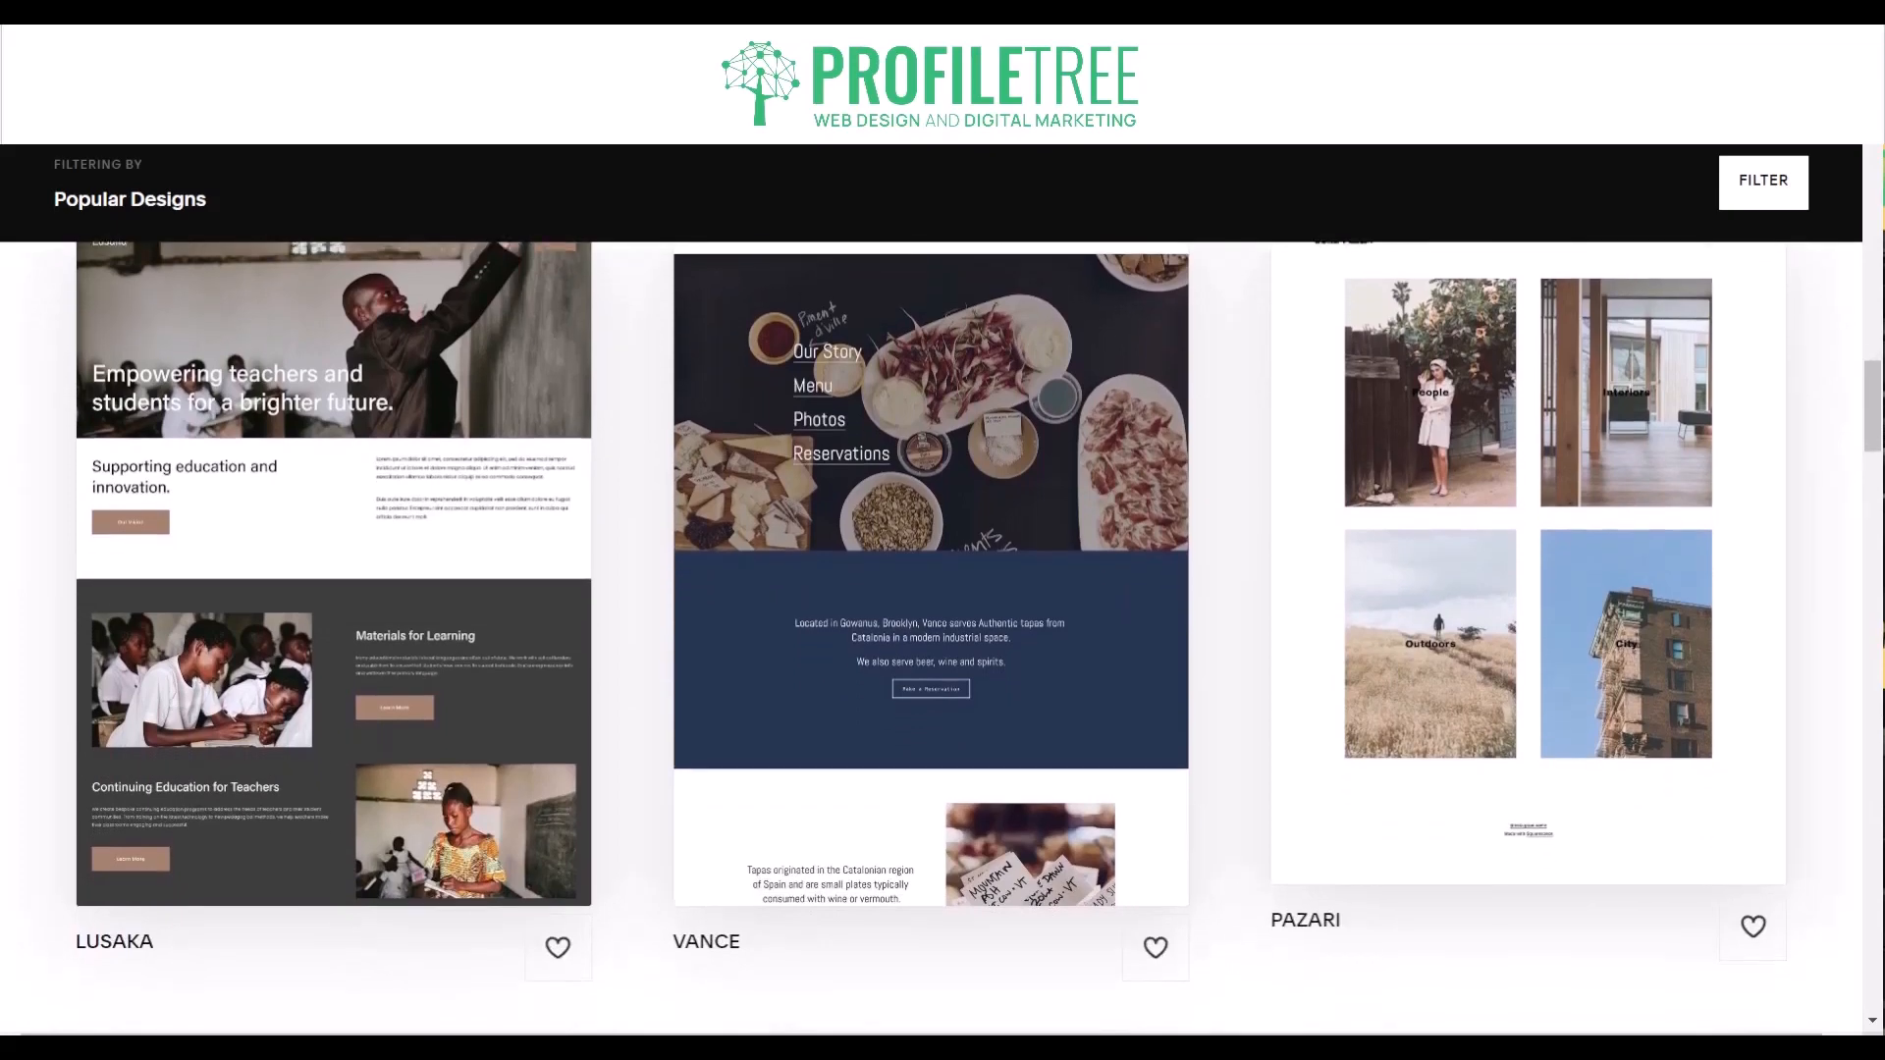
pyautogui.scroll(-1, 943, 589)
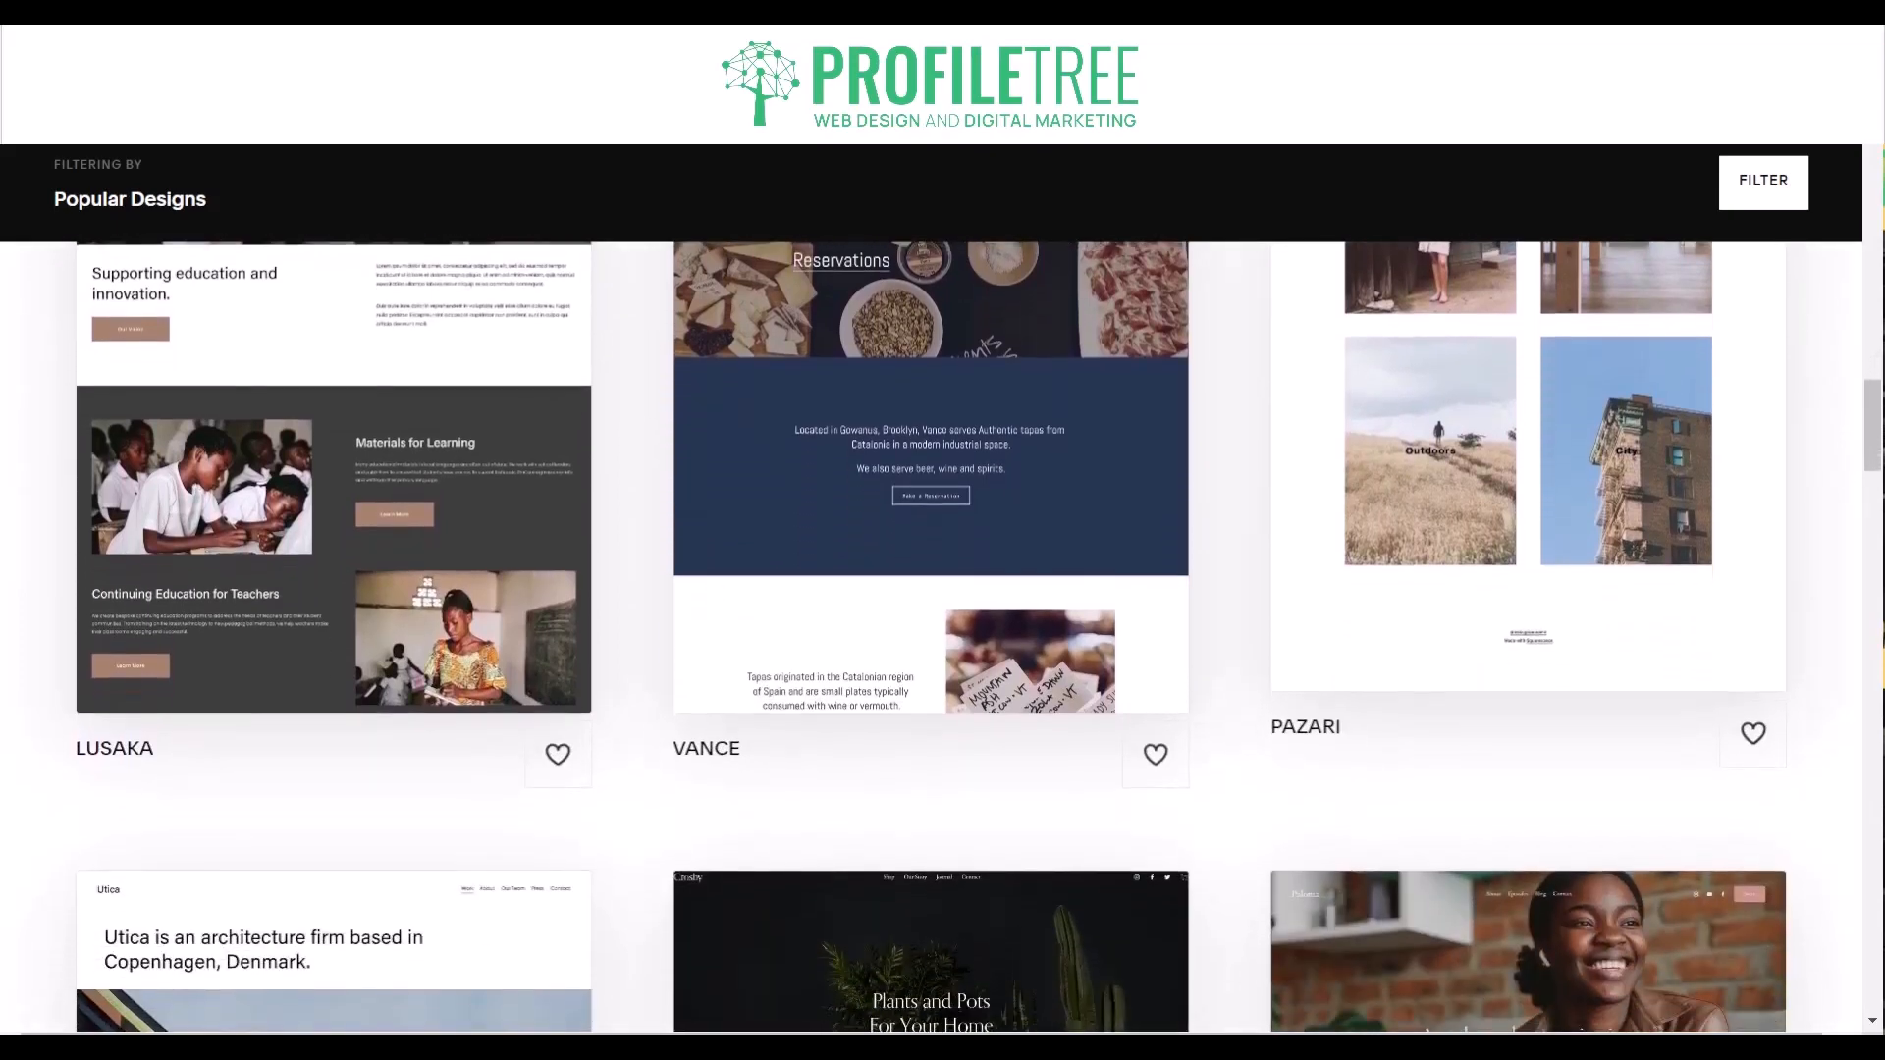
pyautogui.scroll(-2, 942, 589)
pyautogui.scroll(-1, 942, 589)
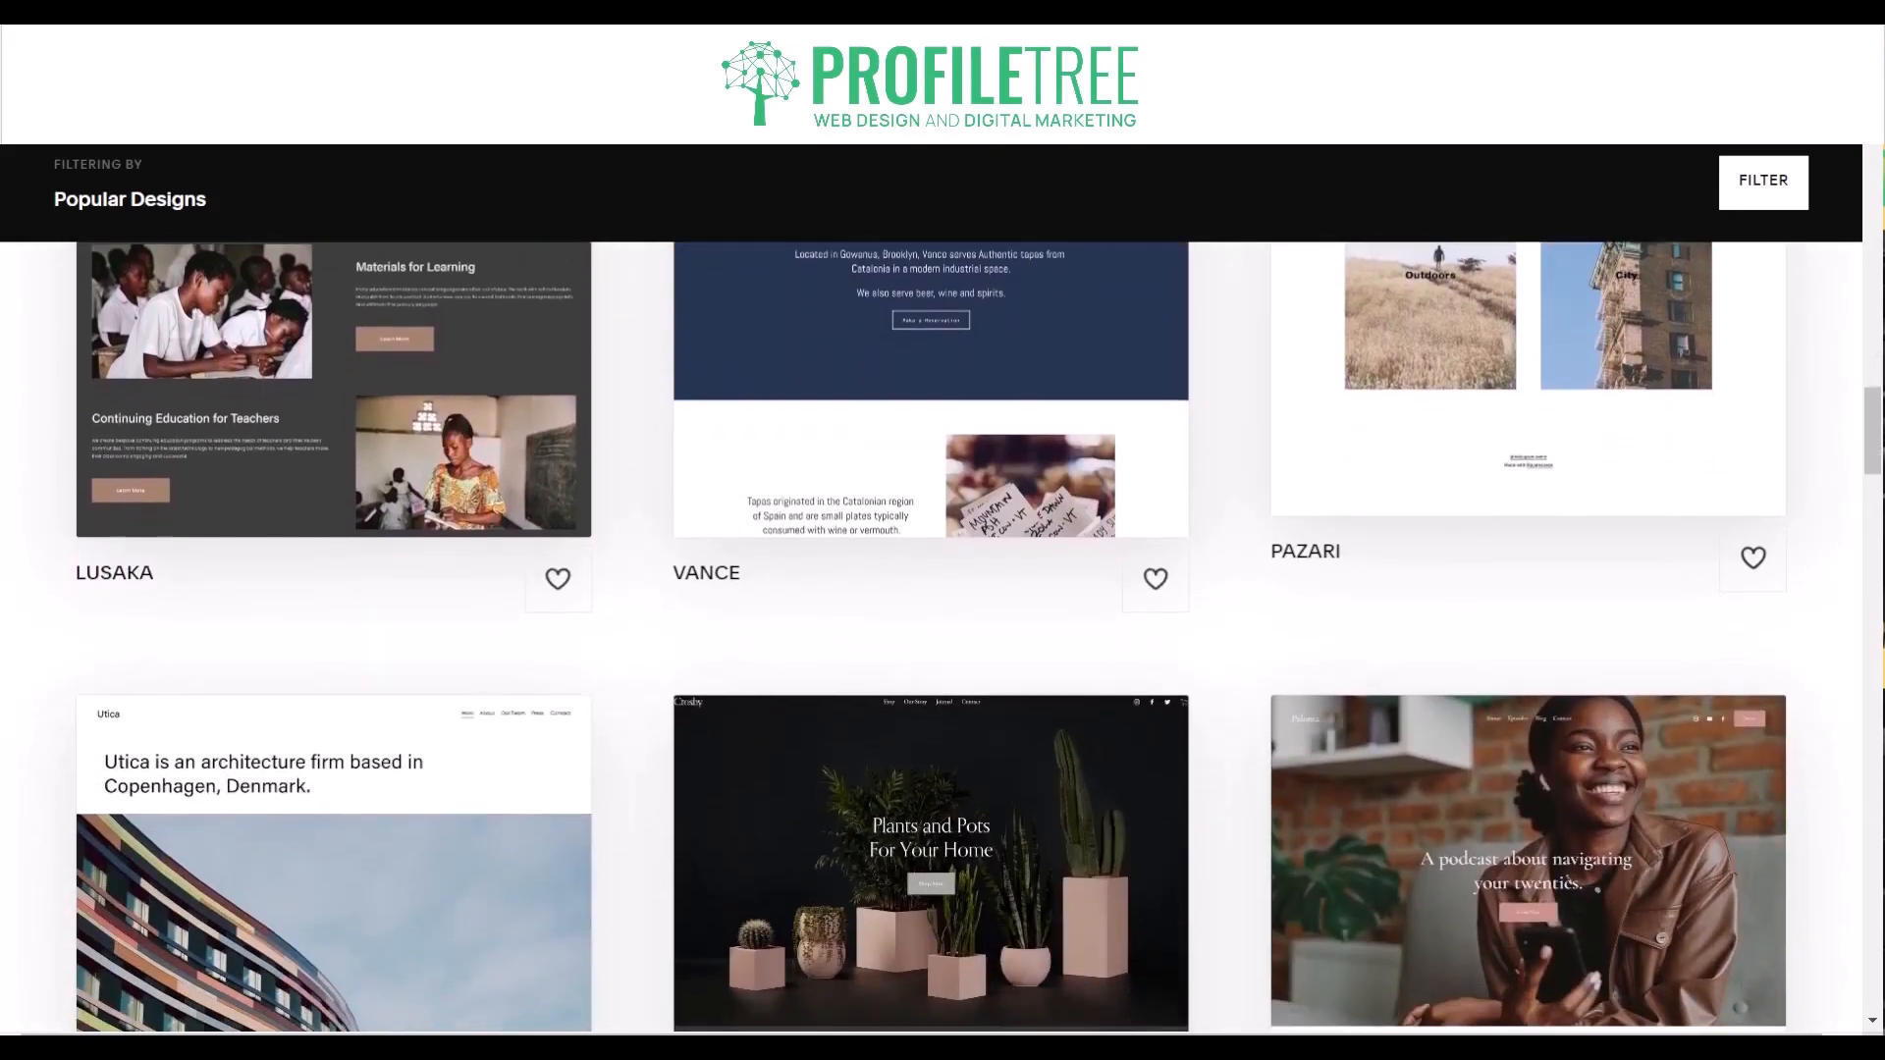
pyautogui.scroll(-1, 942, 589)
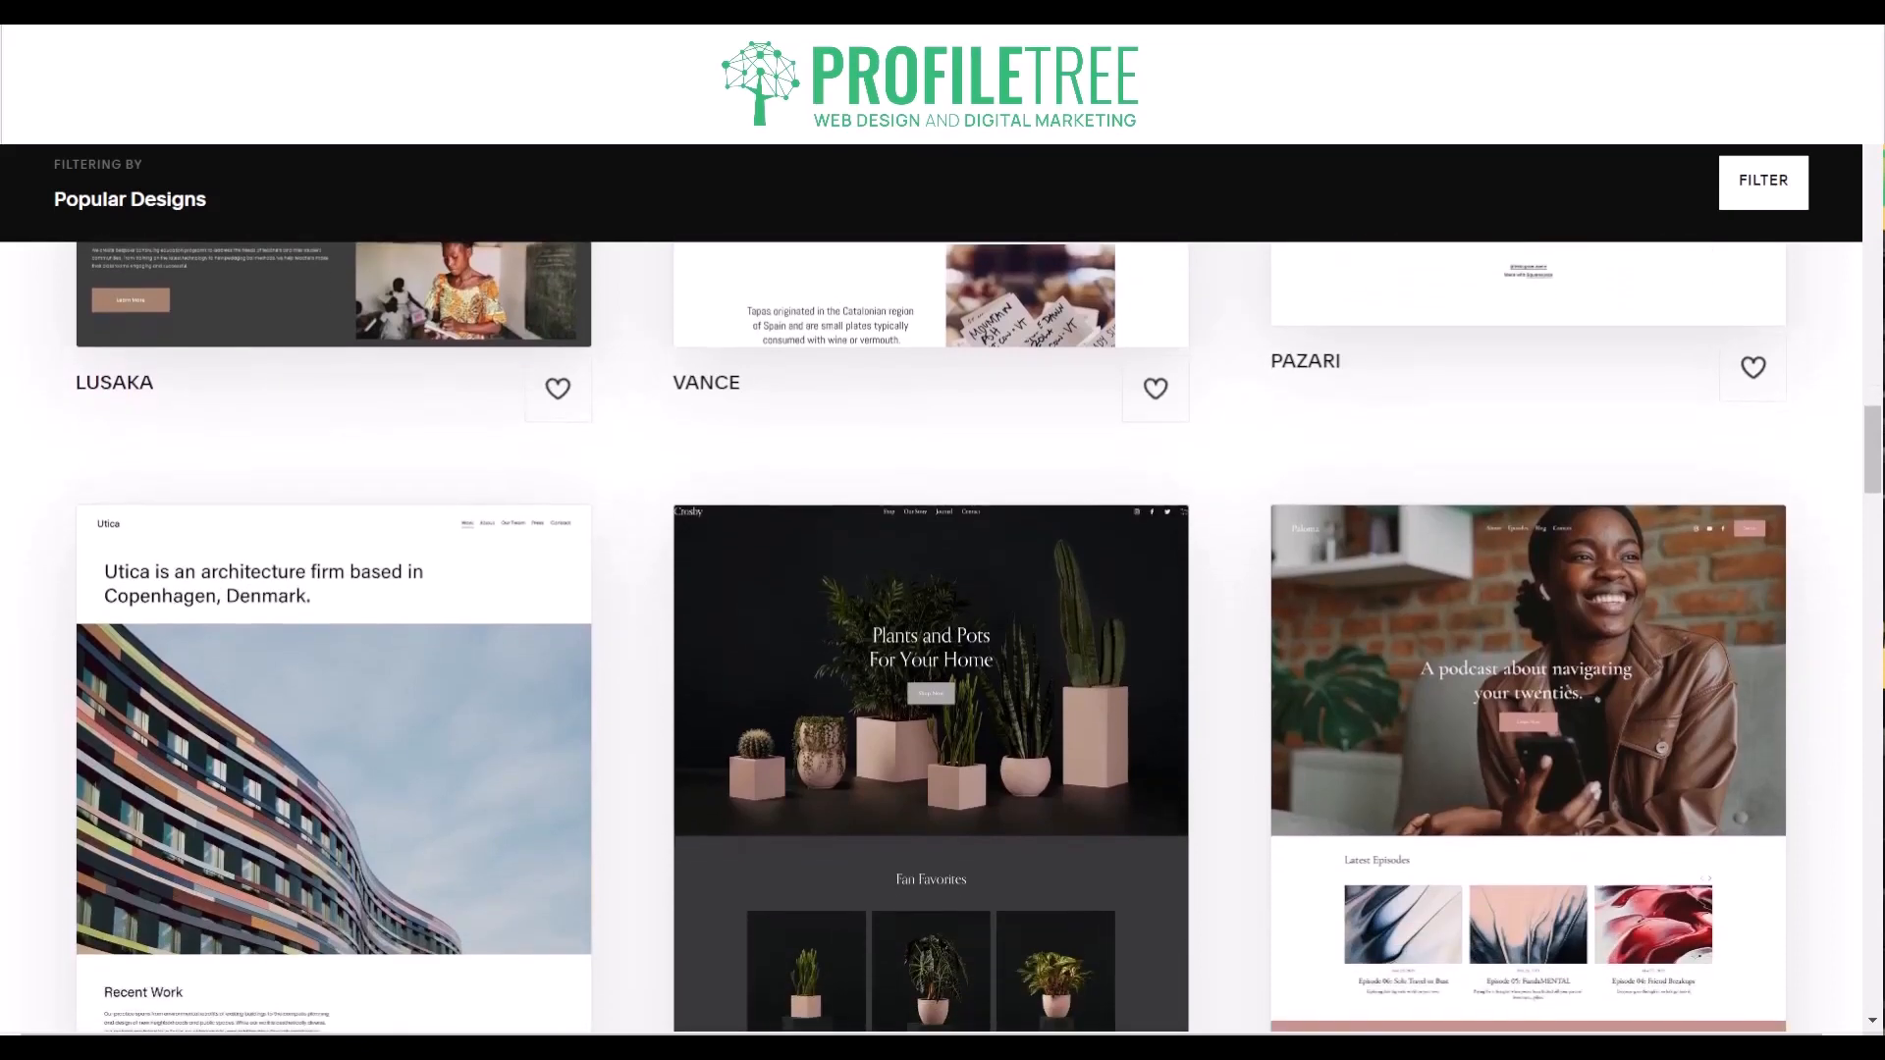
pyautogui.scroll(-4, 943, 590)
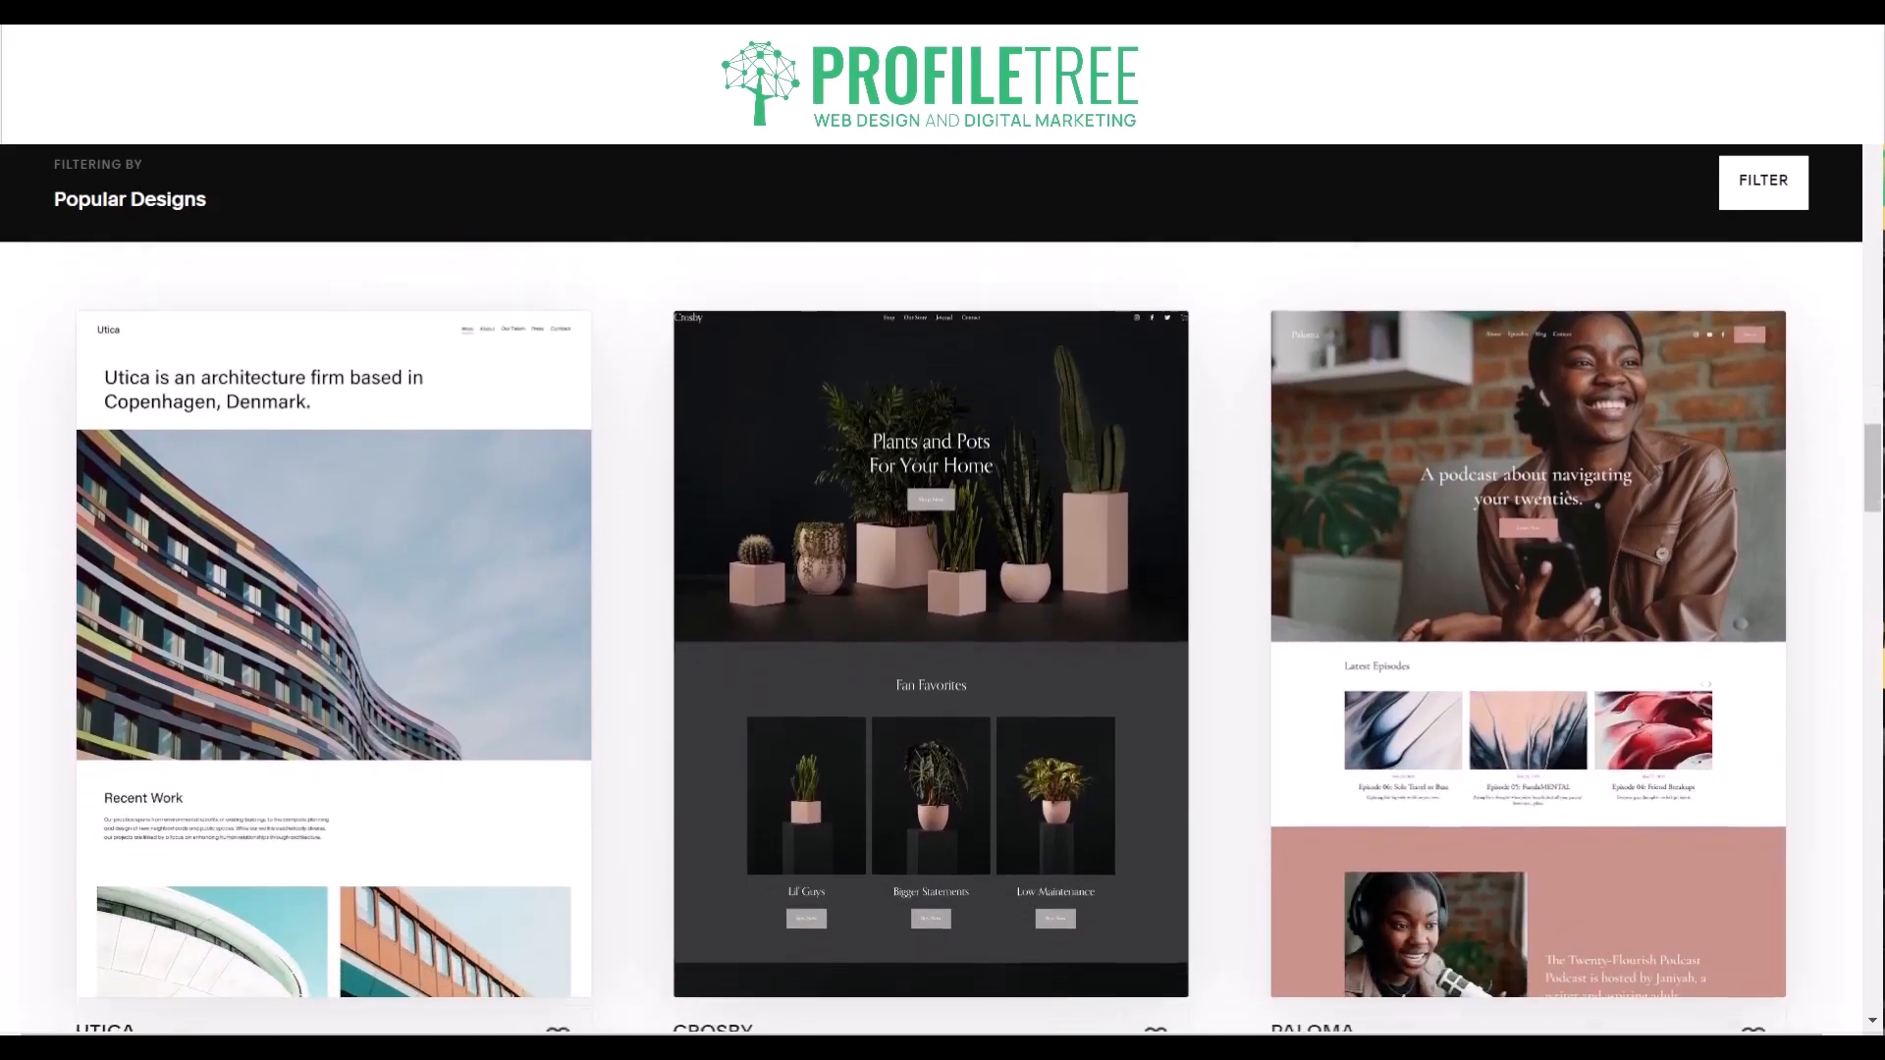
pyautogui.scroll(-4, 942, 589)
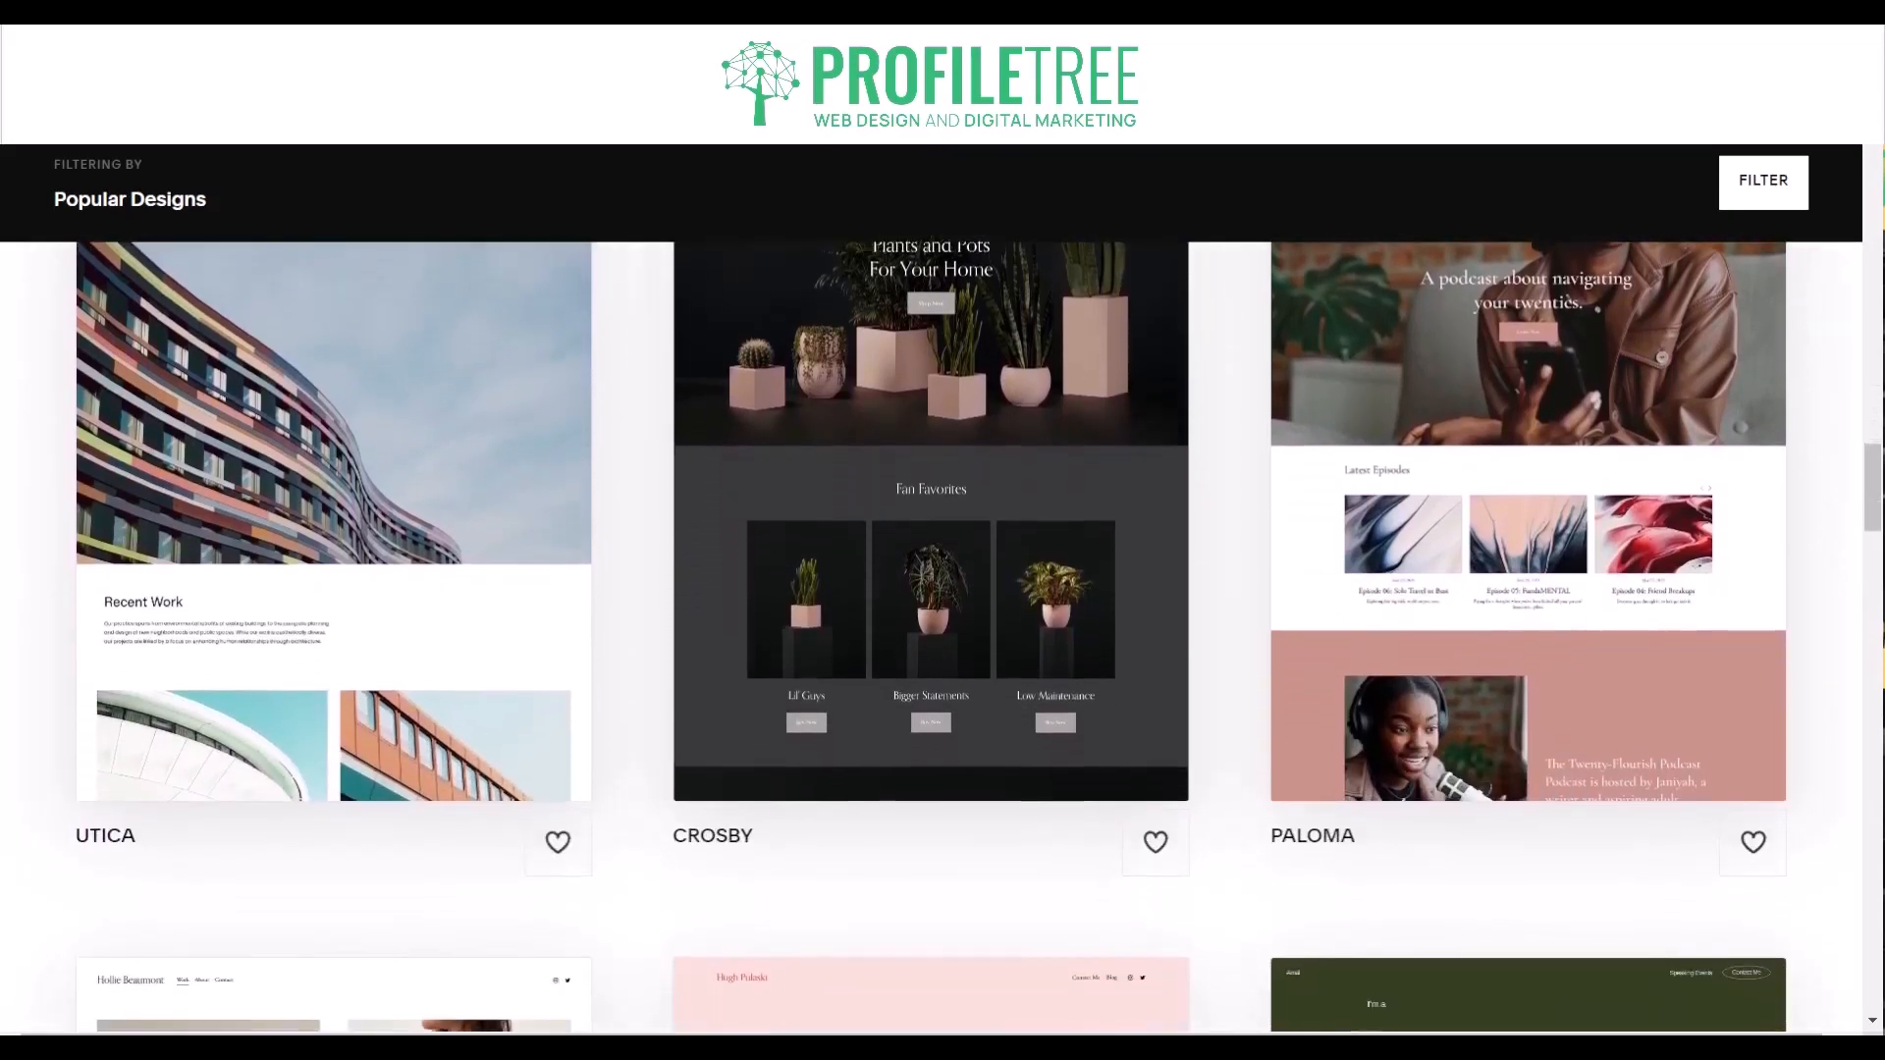
pyautogui.scroll(-4, 942, 589)
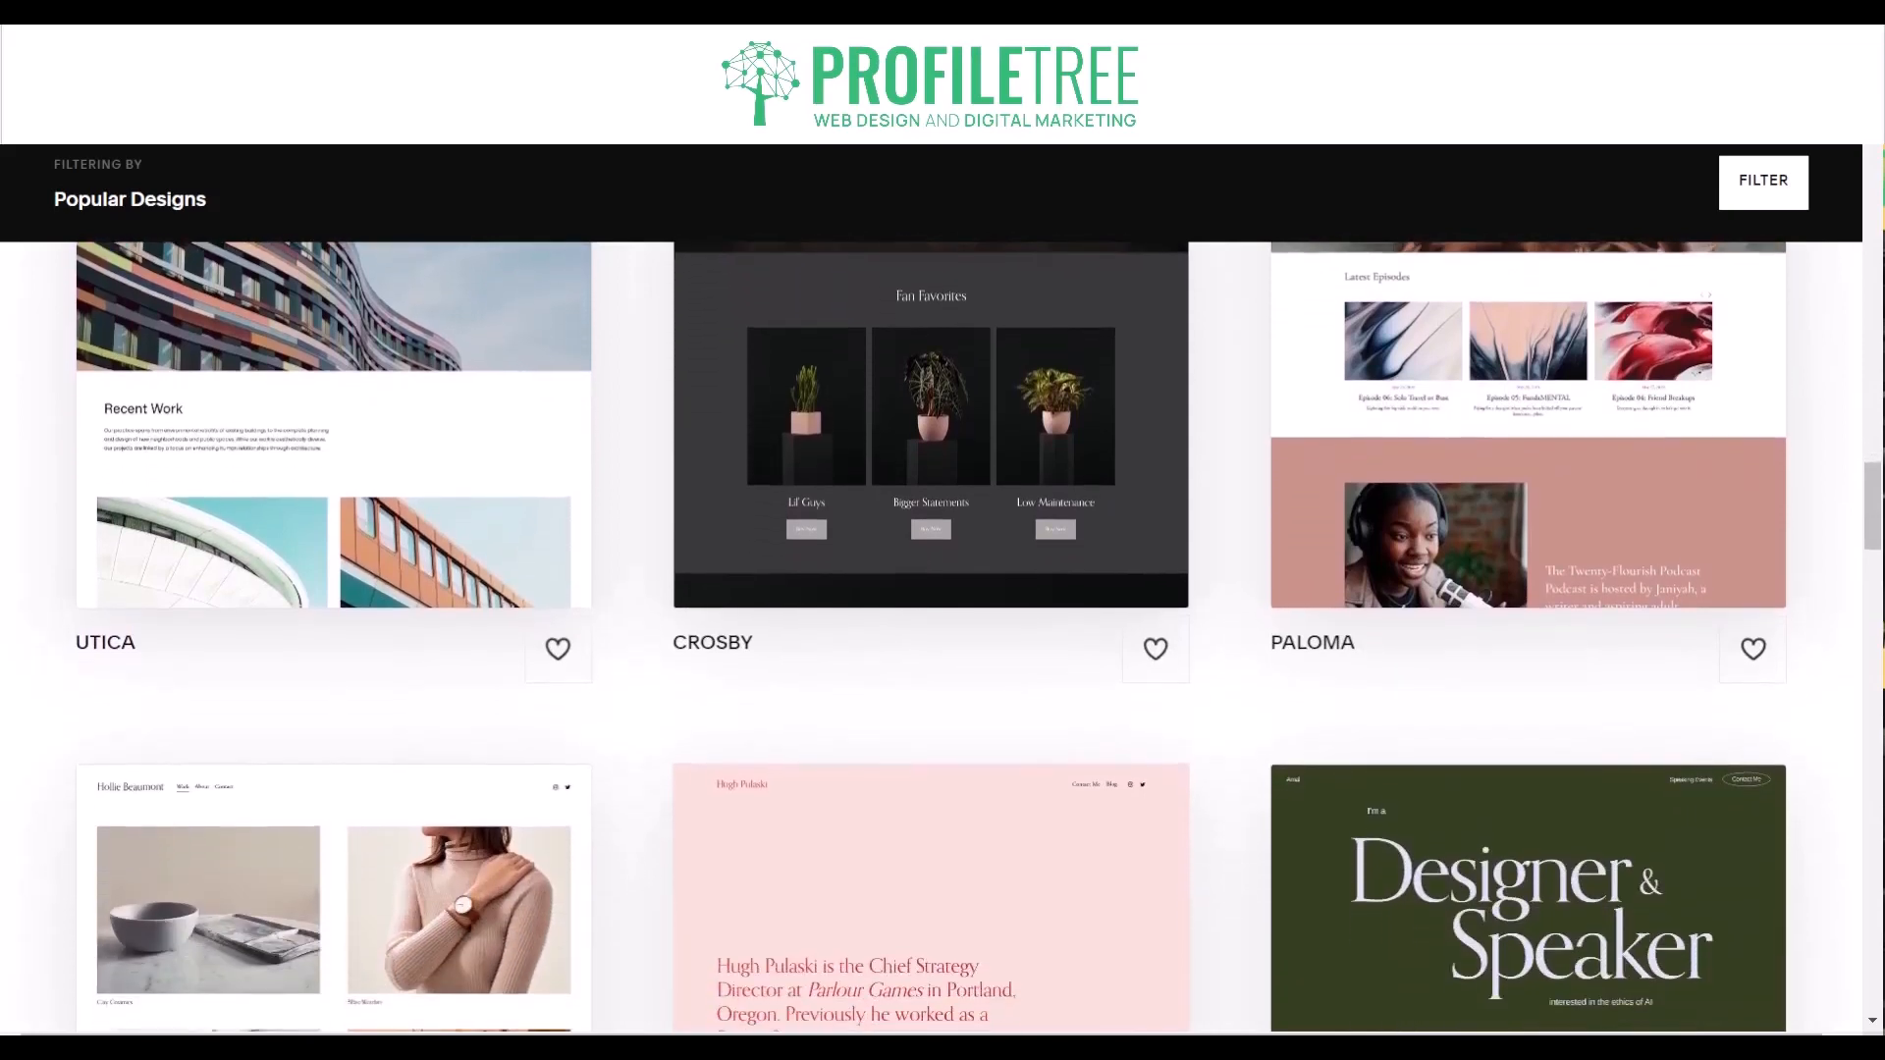
pyautogui.scroll(-4, 942, 589)
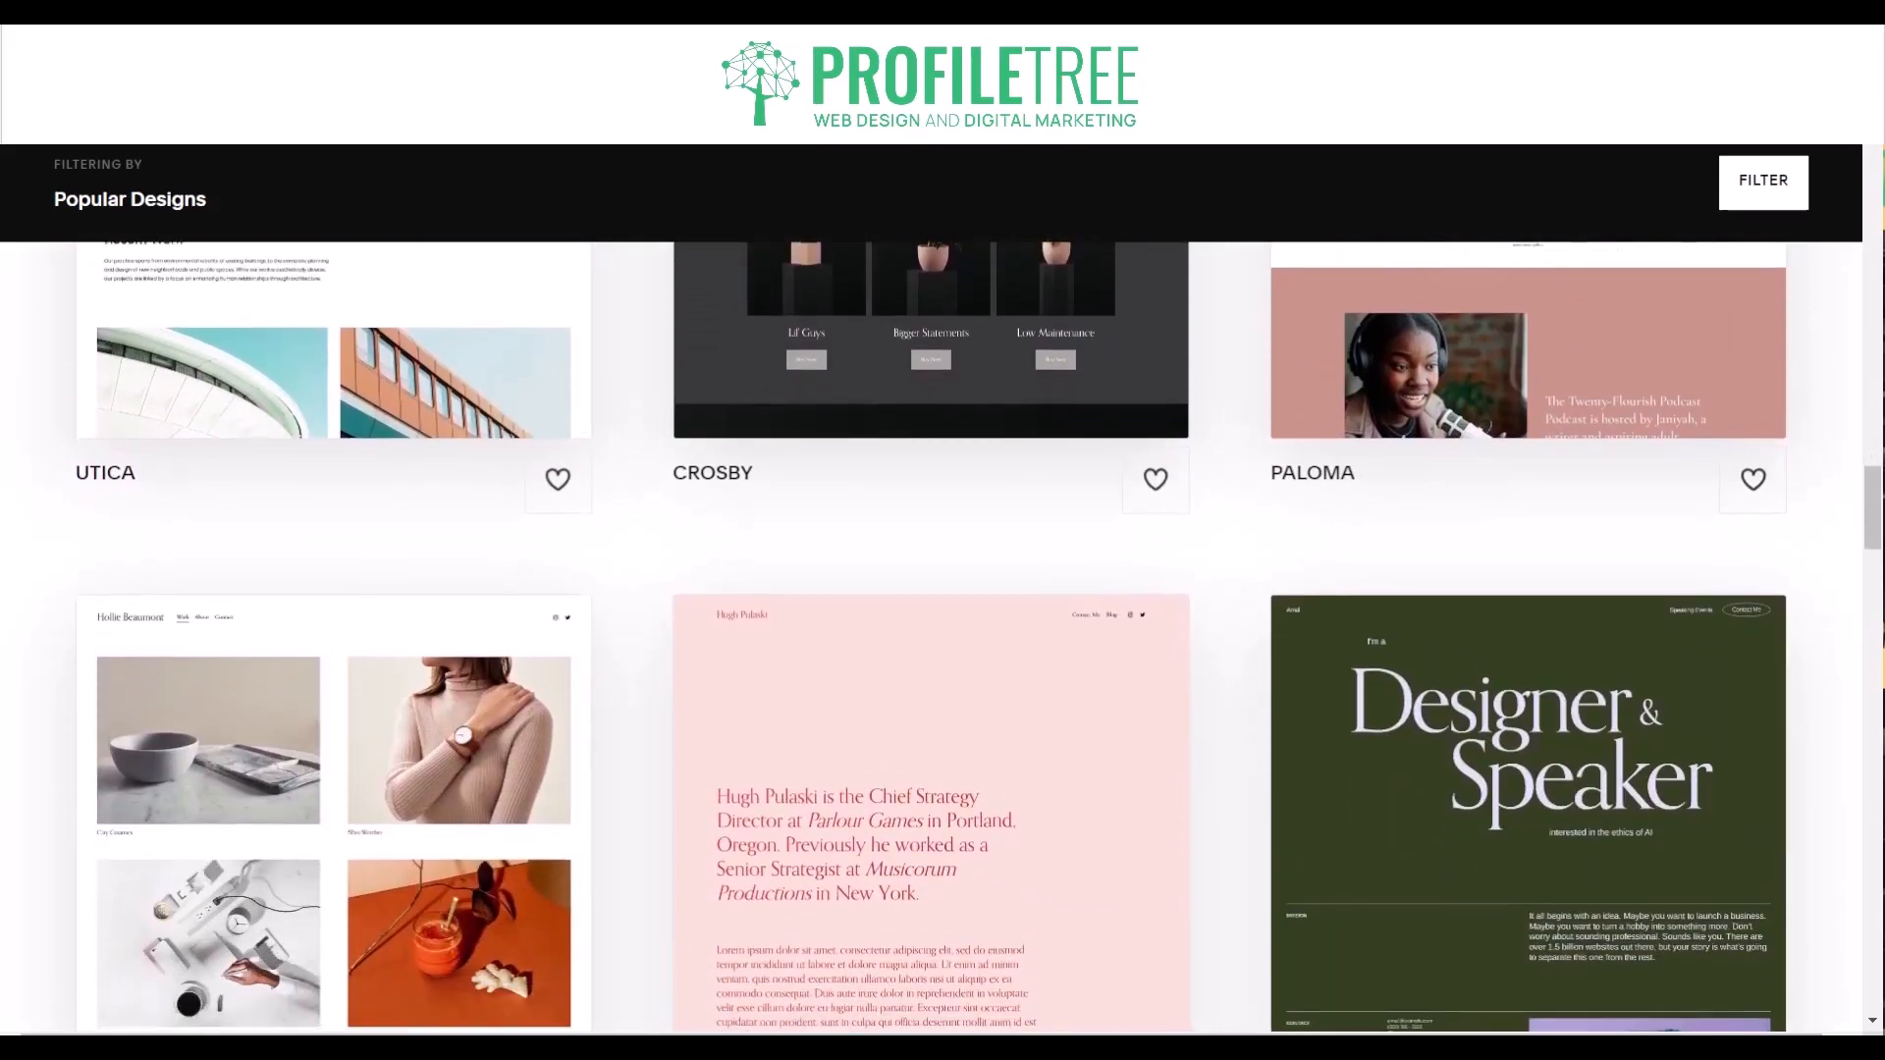
pyautogui.scroll(-4, 943, 589)
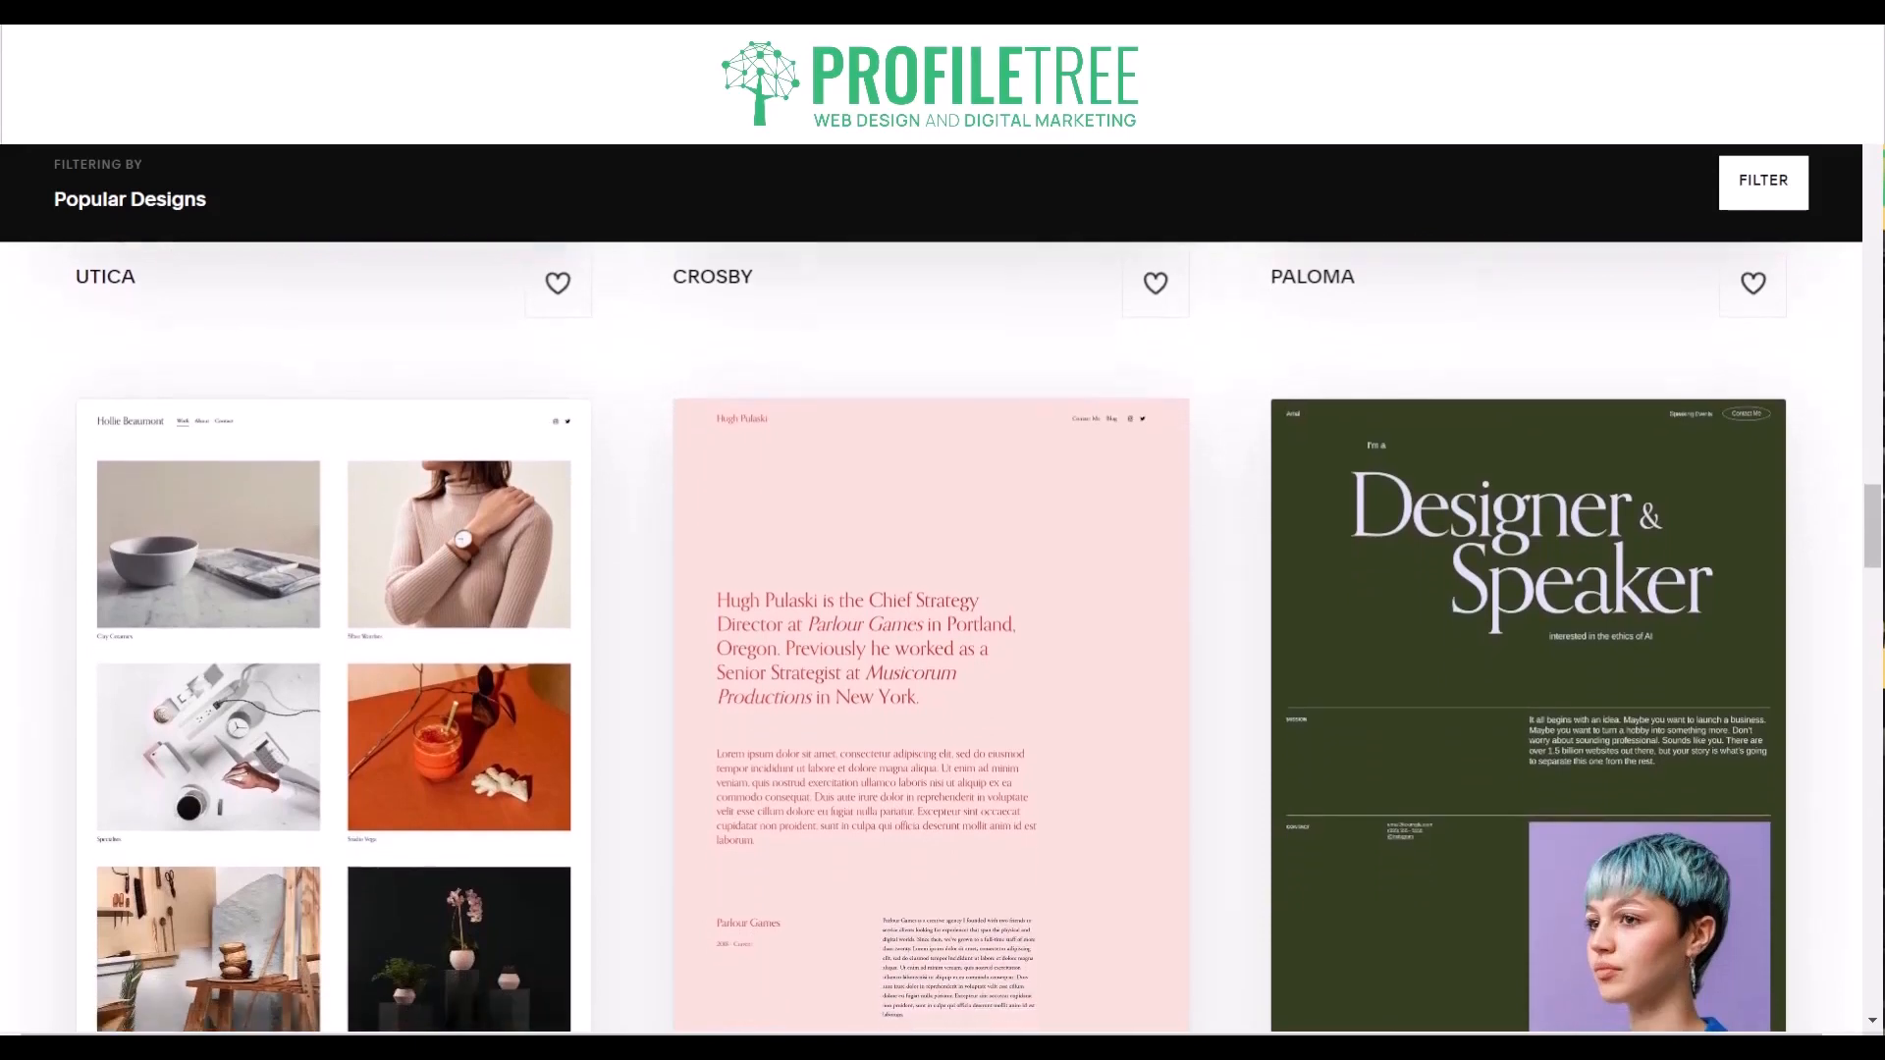
pyautogui.scroll(-4, 943, 589)
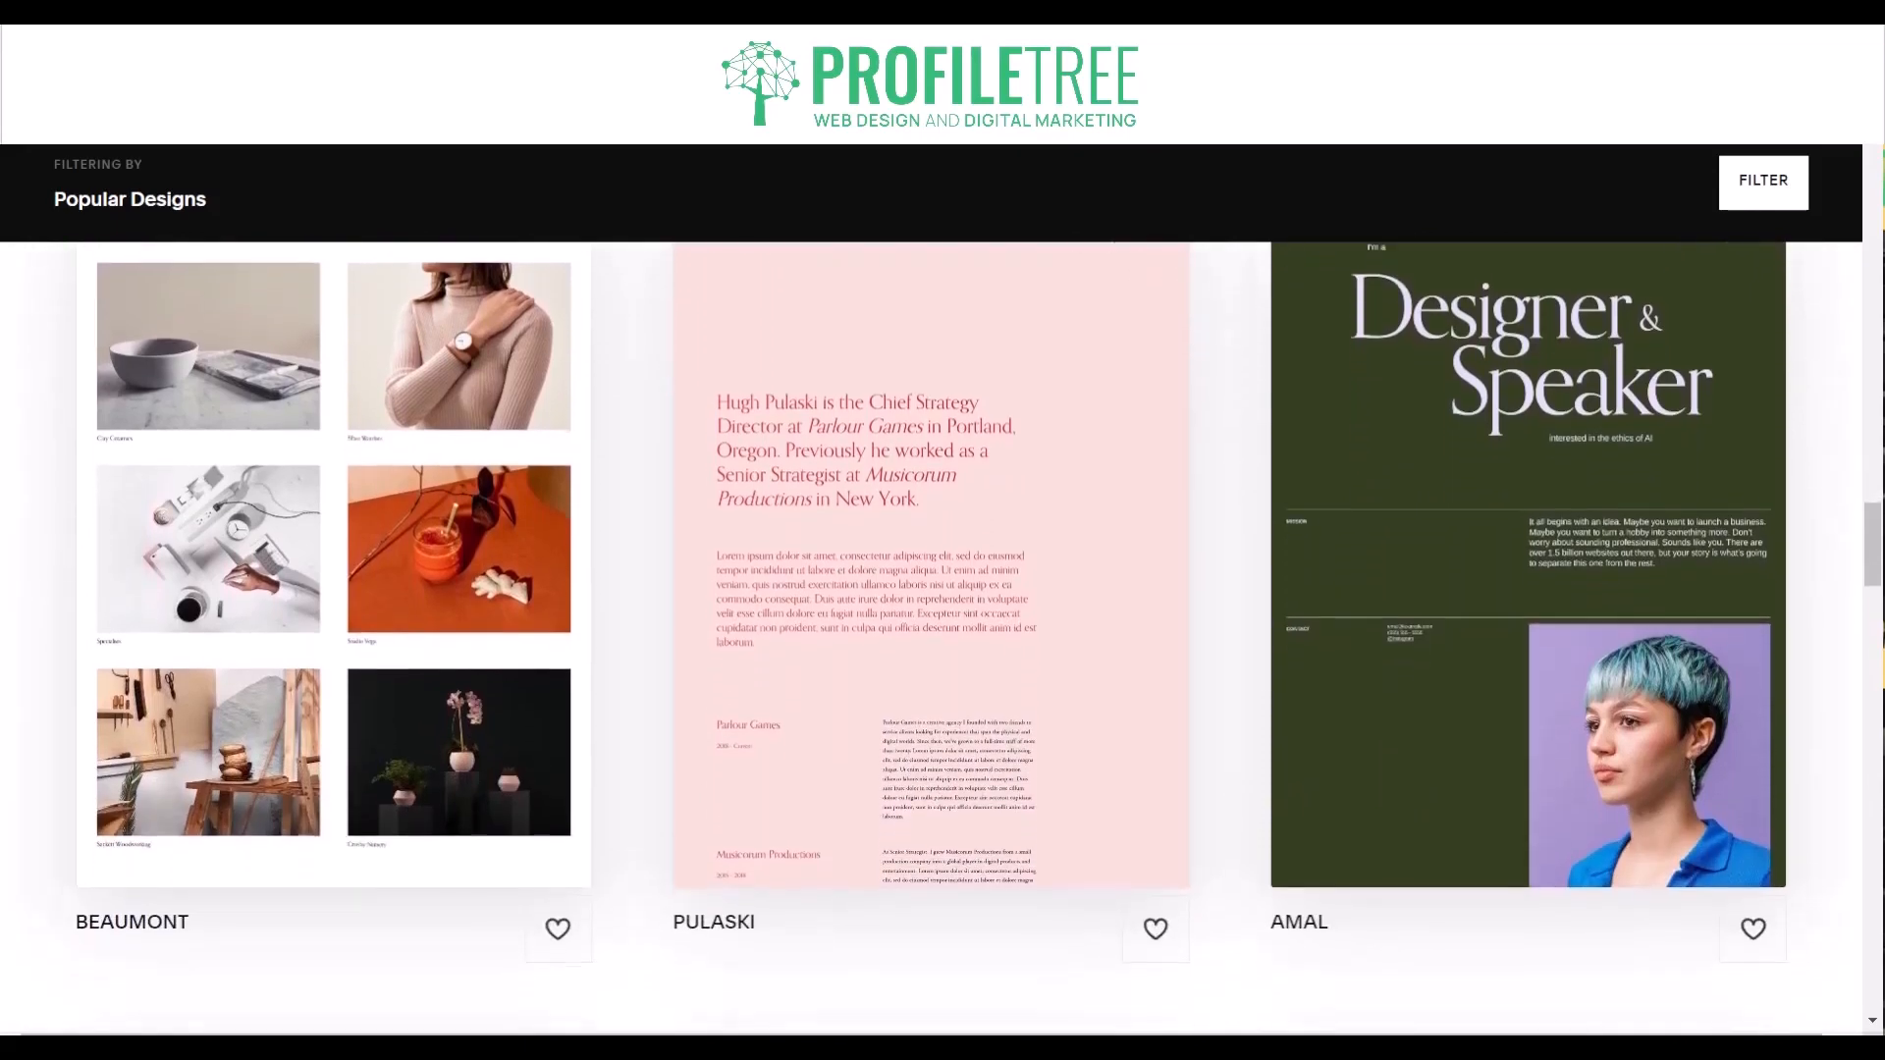
pyautogui.scroll(-4, 943, 589)
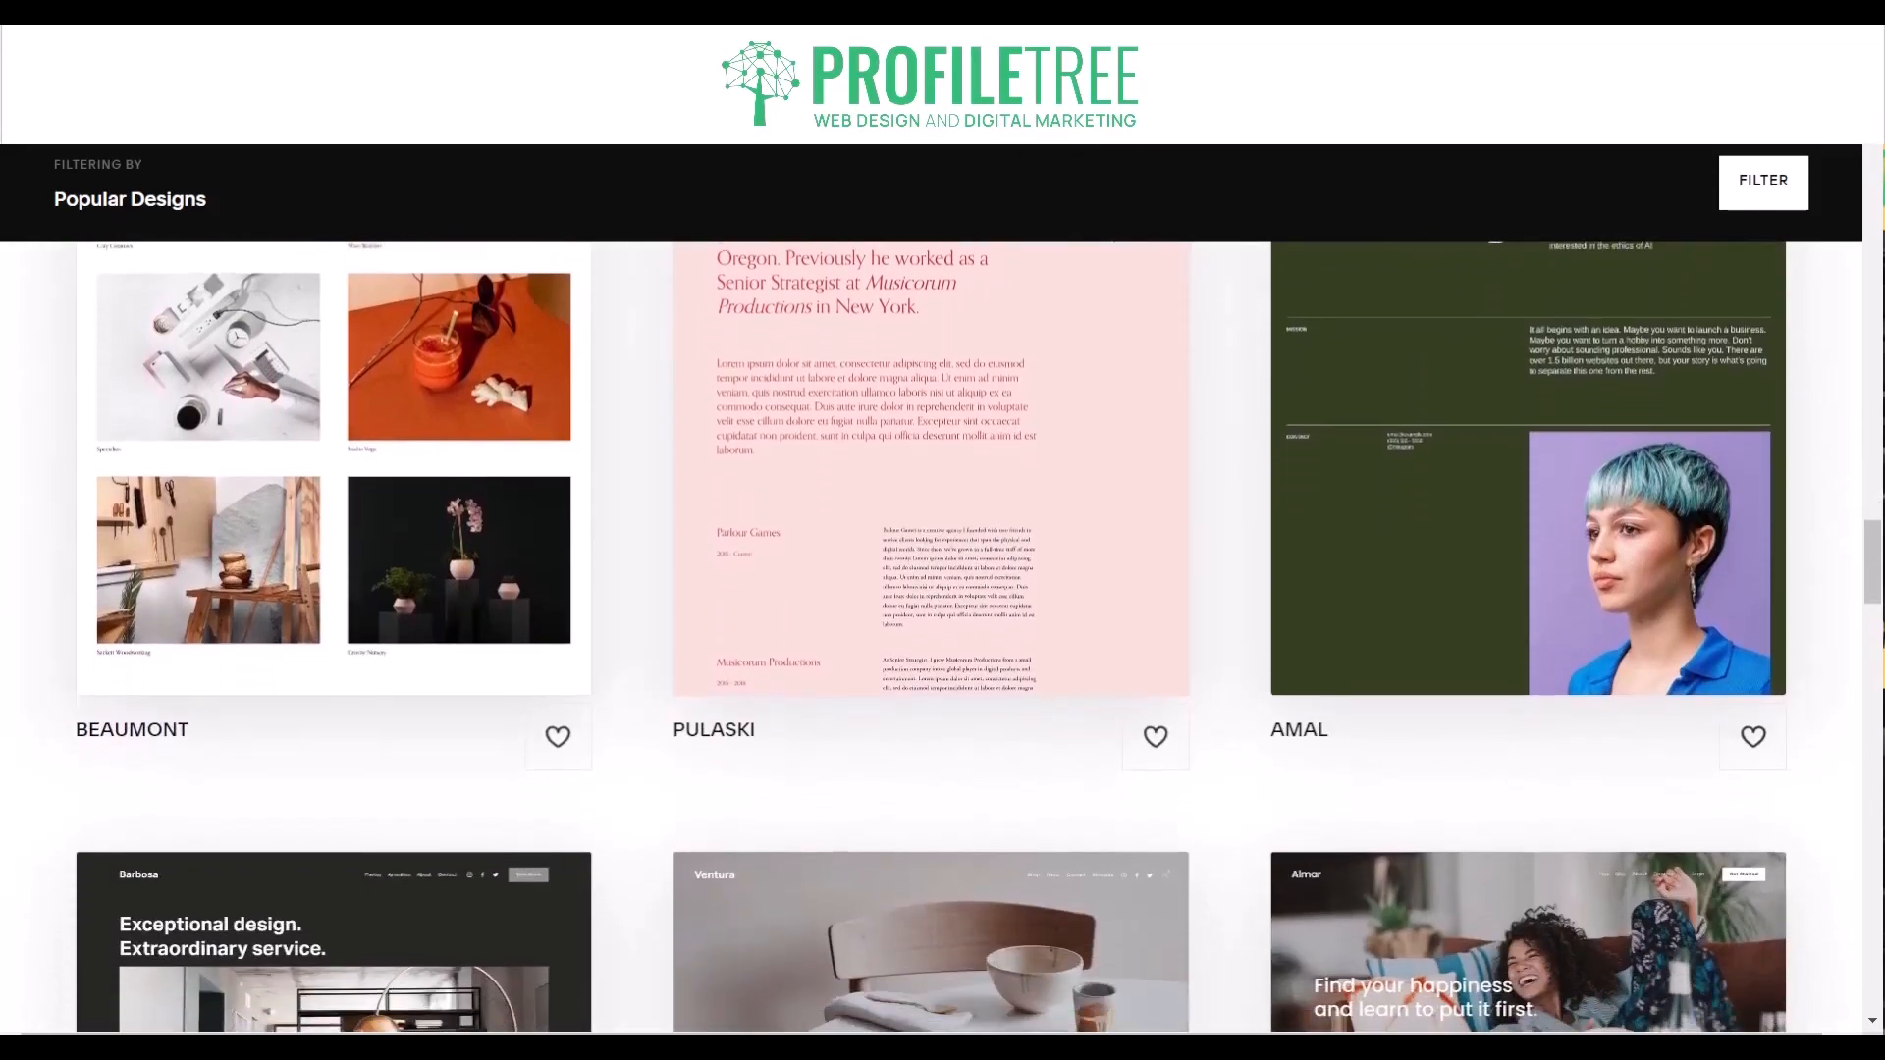
pyautogui.scroll(-3, 943, 638)
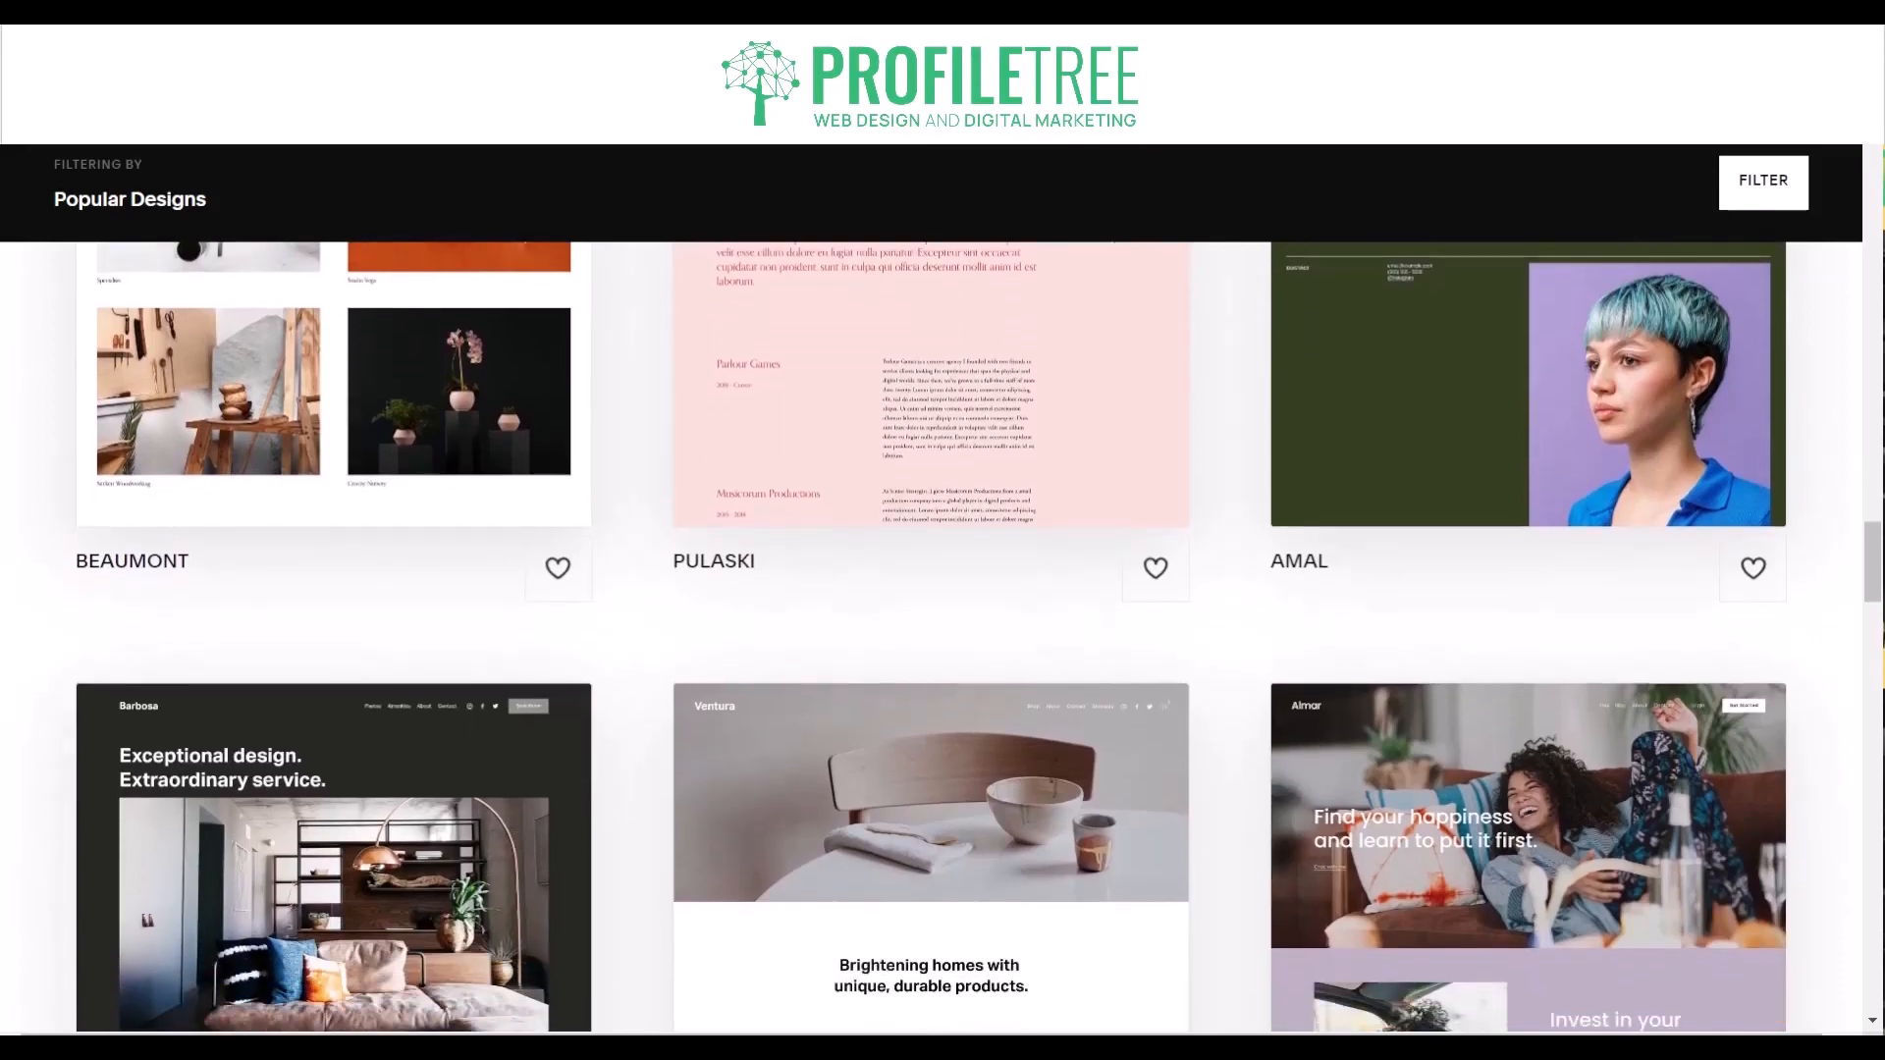
pyautogui.scroll(-4, 943, 638)
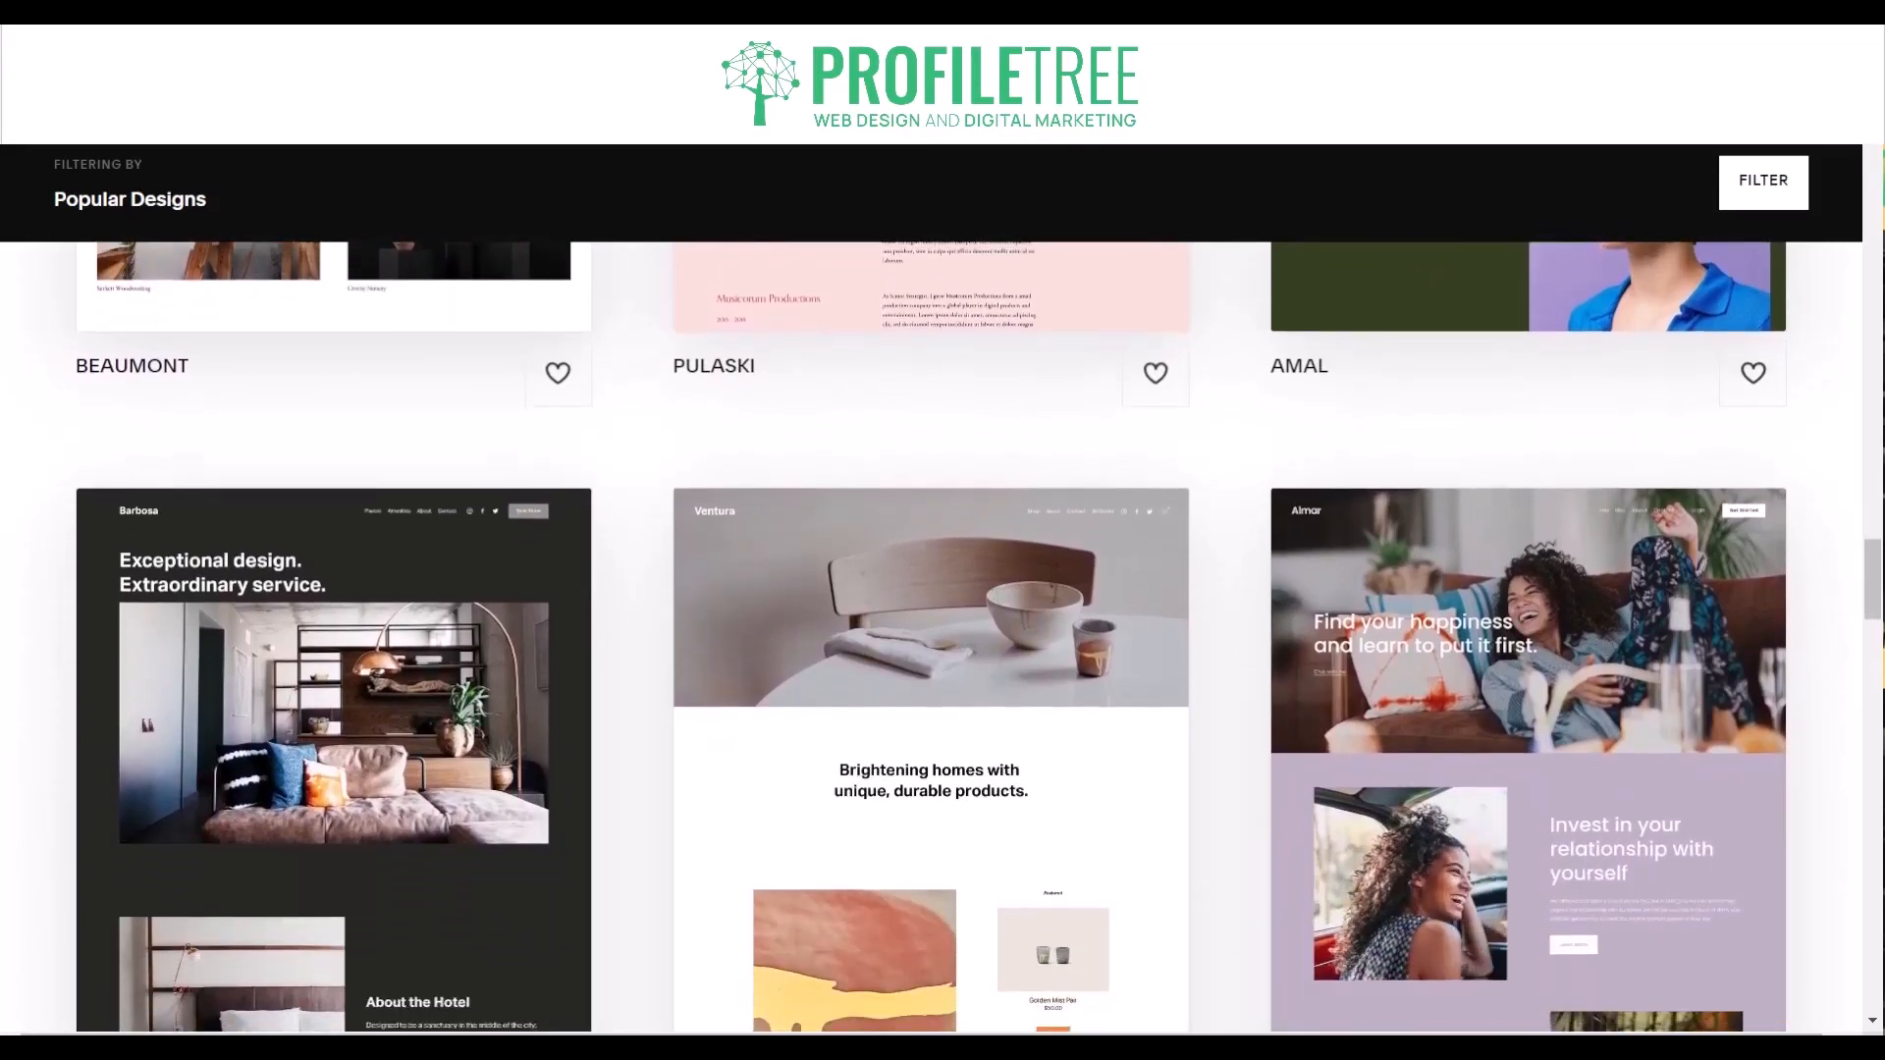
pyautogui.scroll(-4, 943, 638)
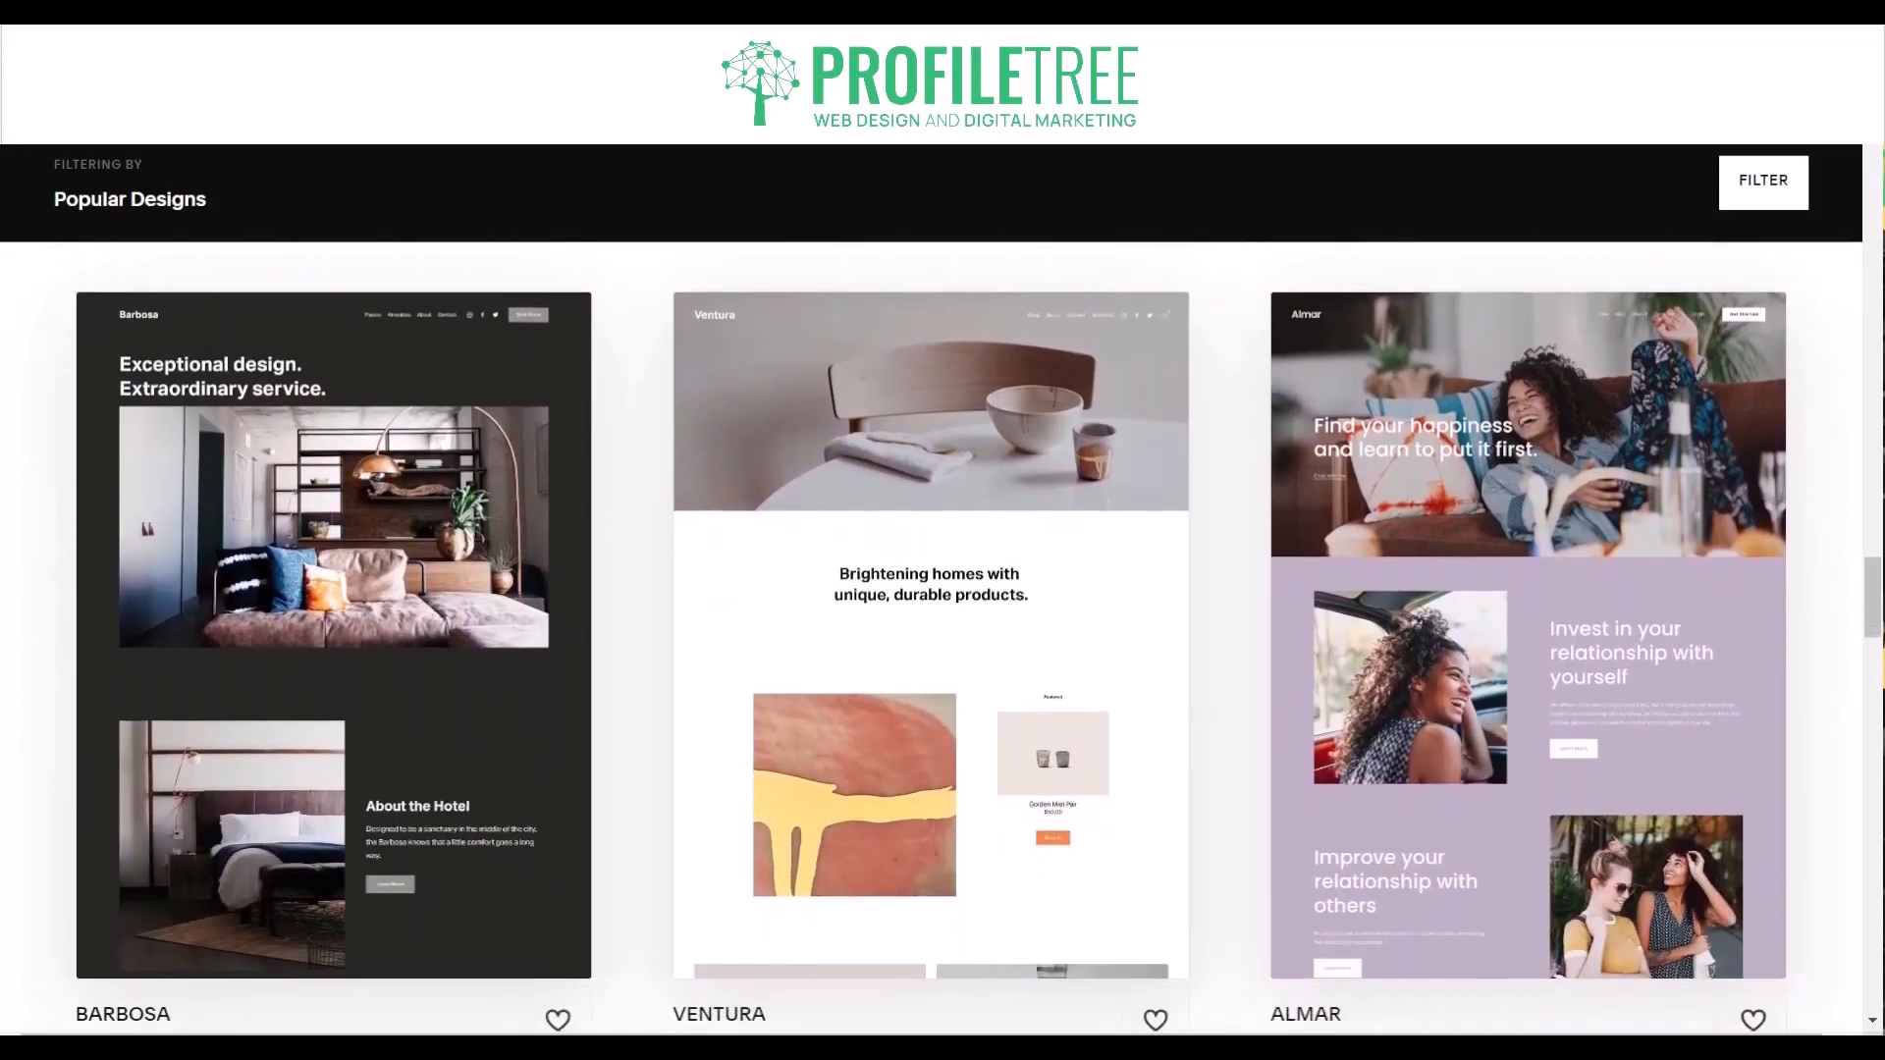
pyautogui.scroll(-4, 943, 639)
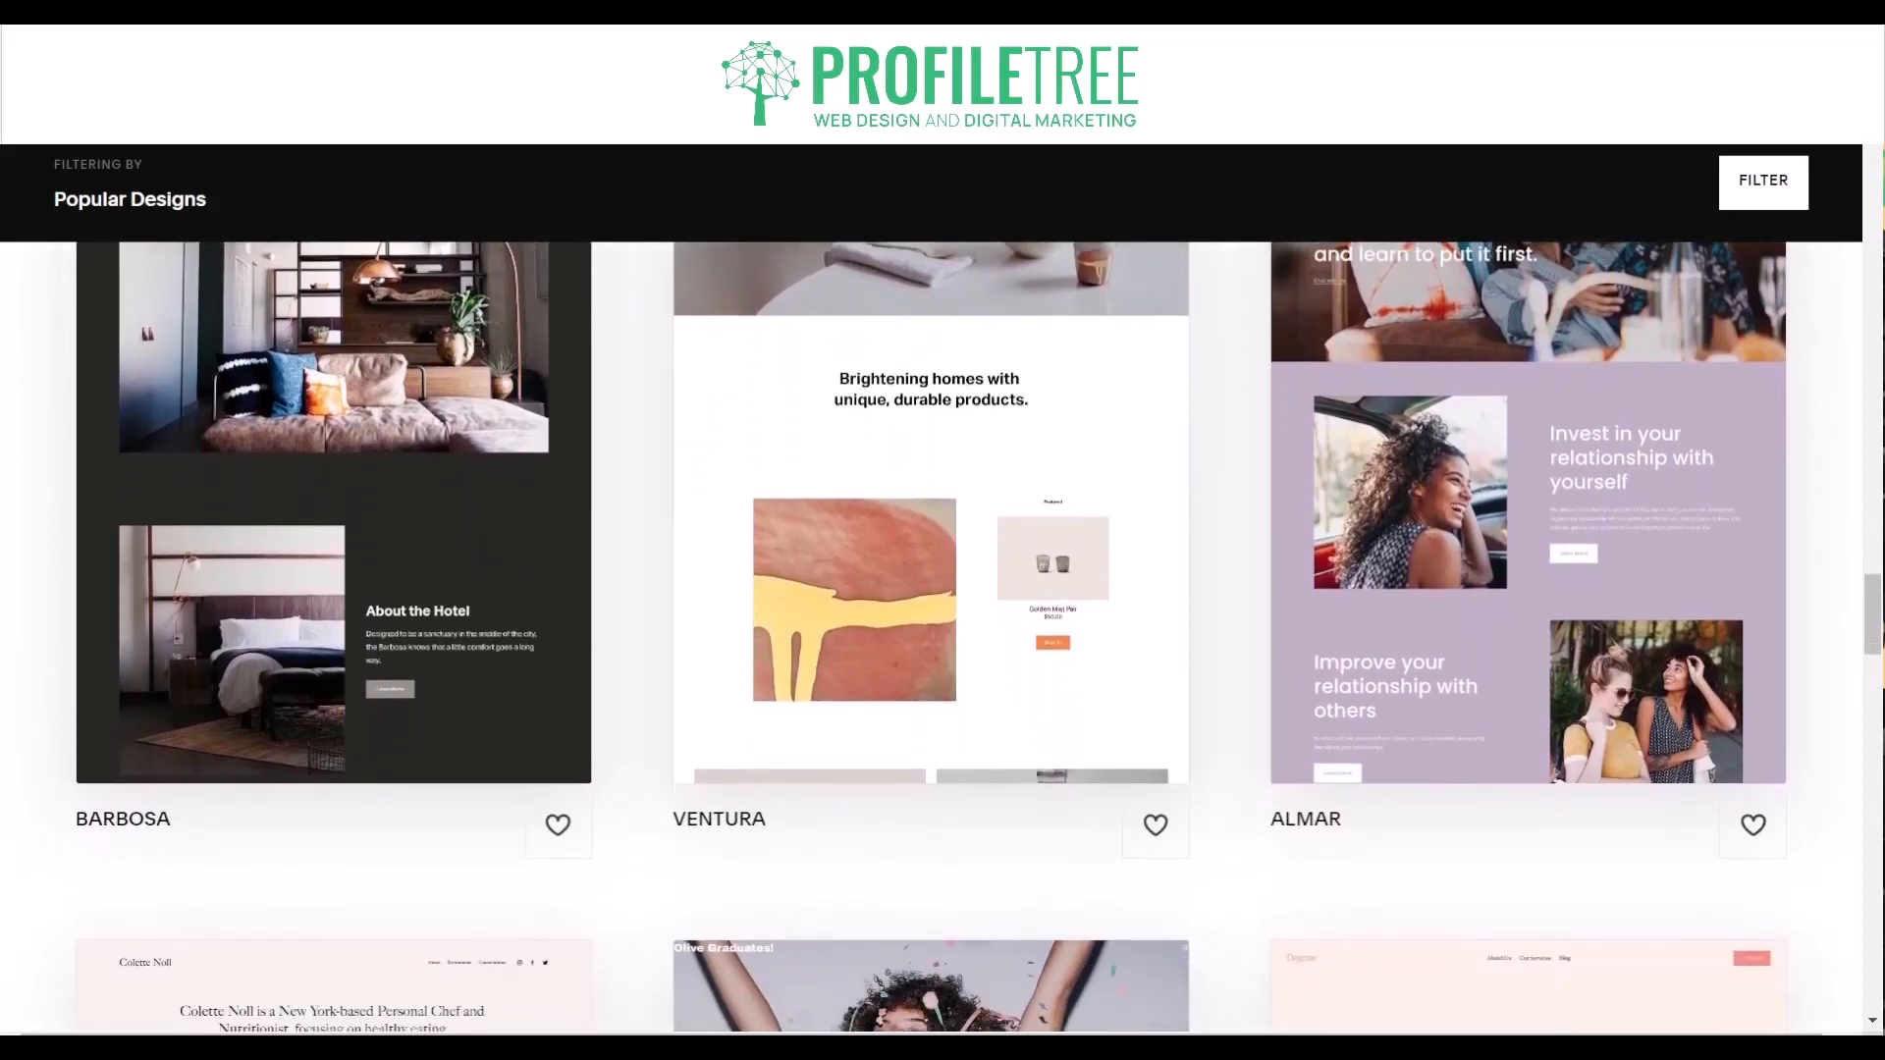
pyautogui.scroll(-3, 943, 638)
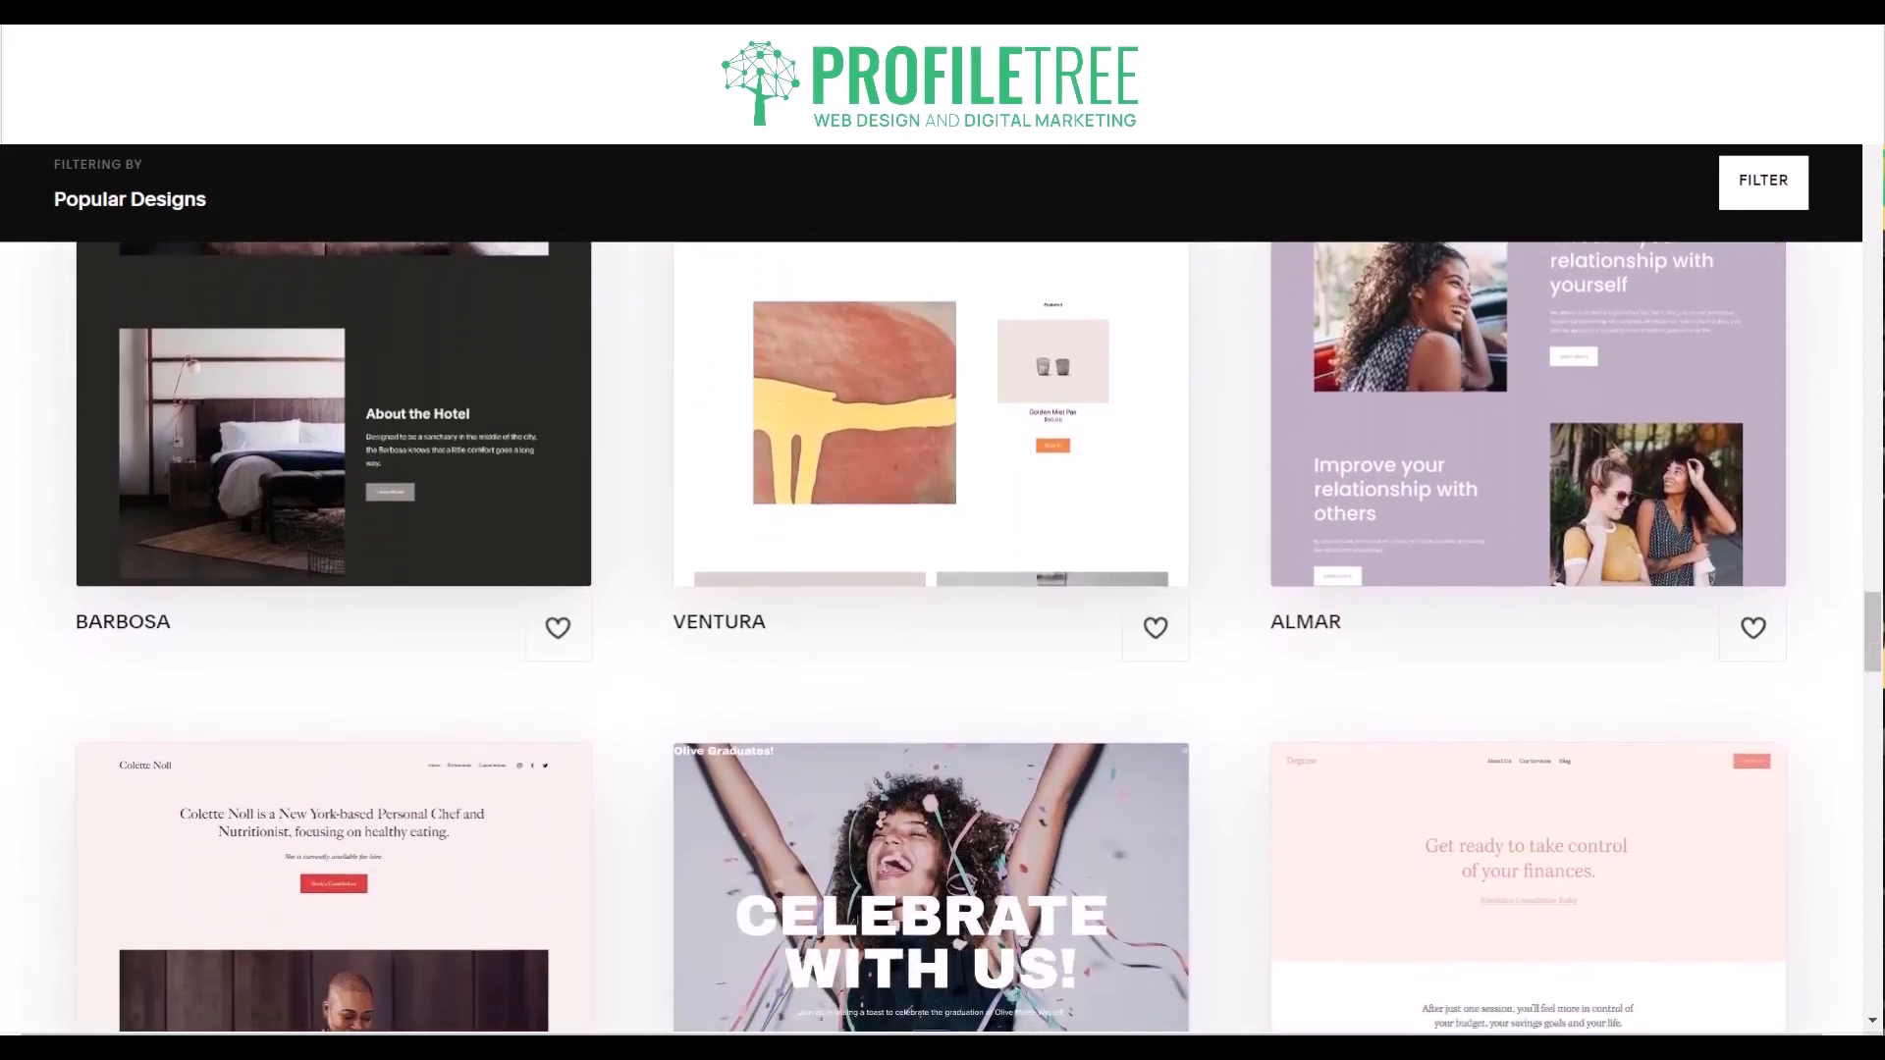
pyautogui.scroll(-4, 943, 638)
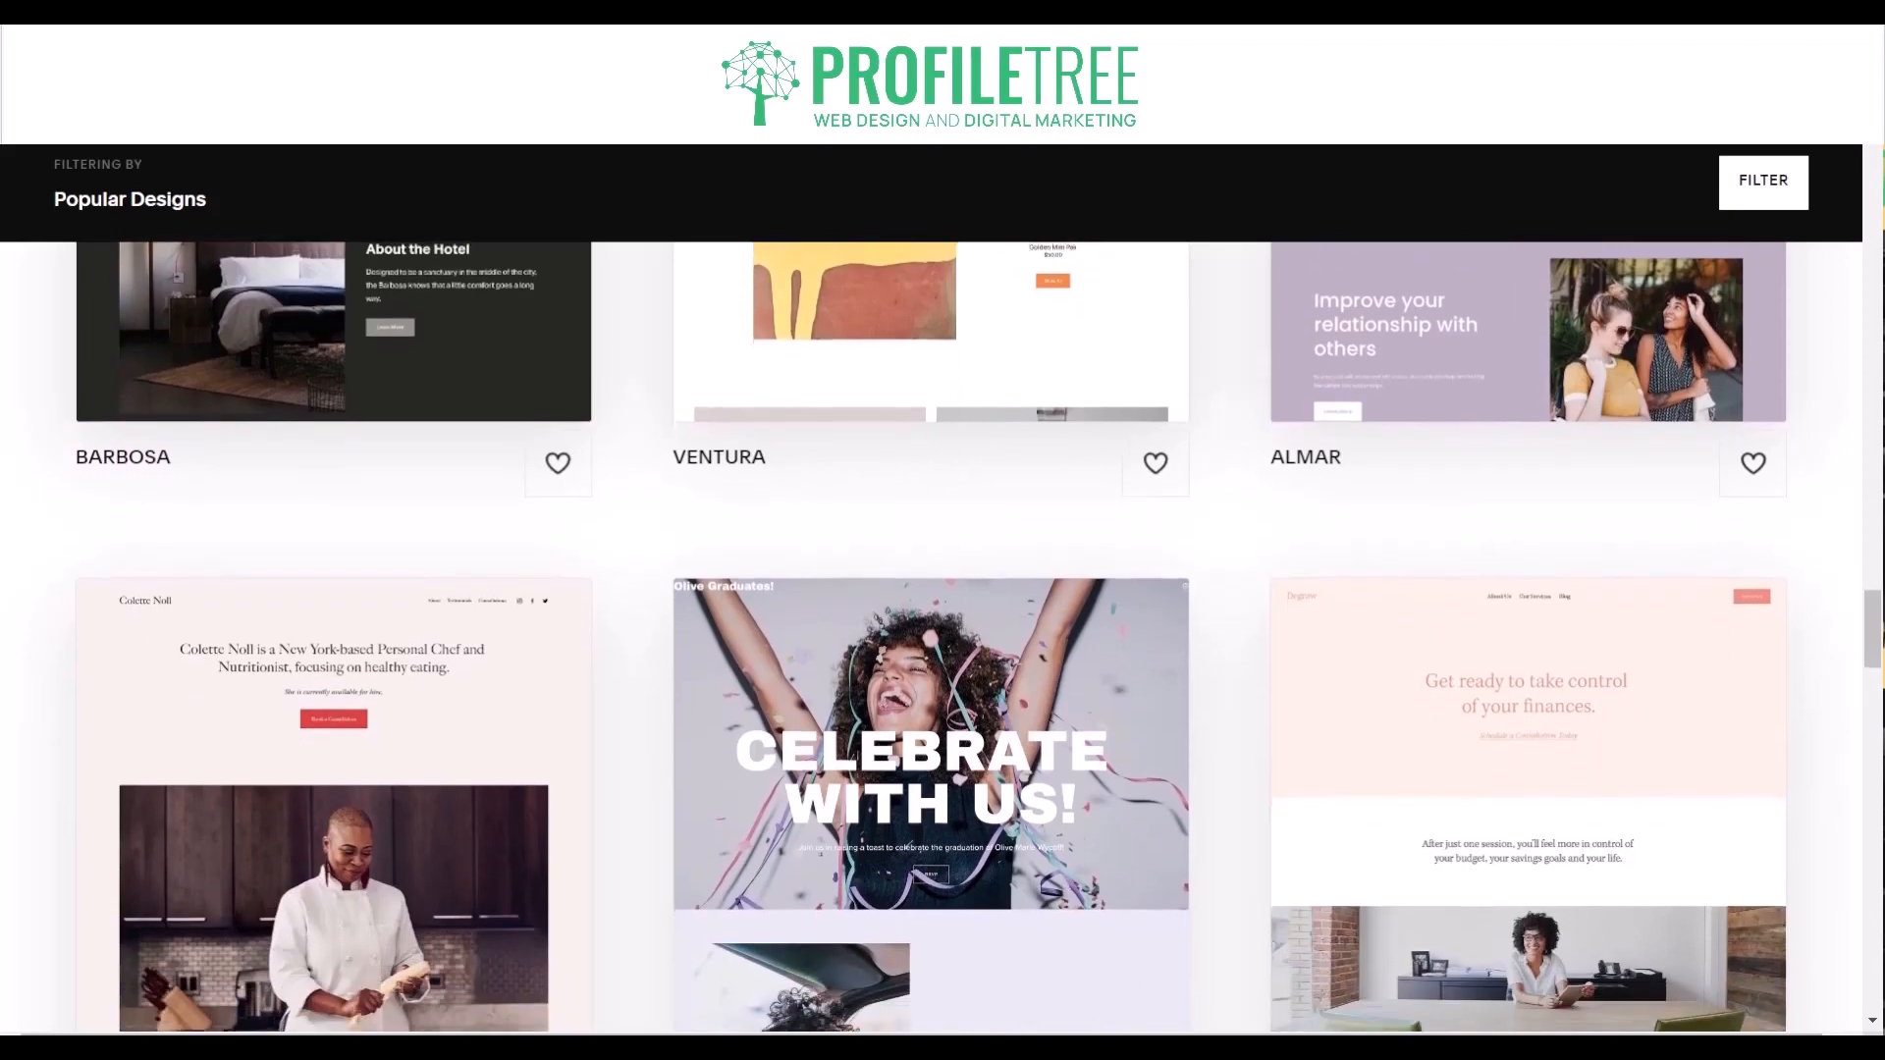
pyautogui.scroll(-4, 942, 638)
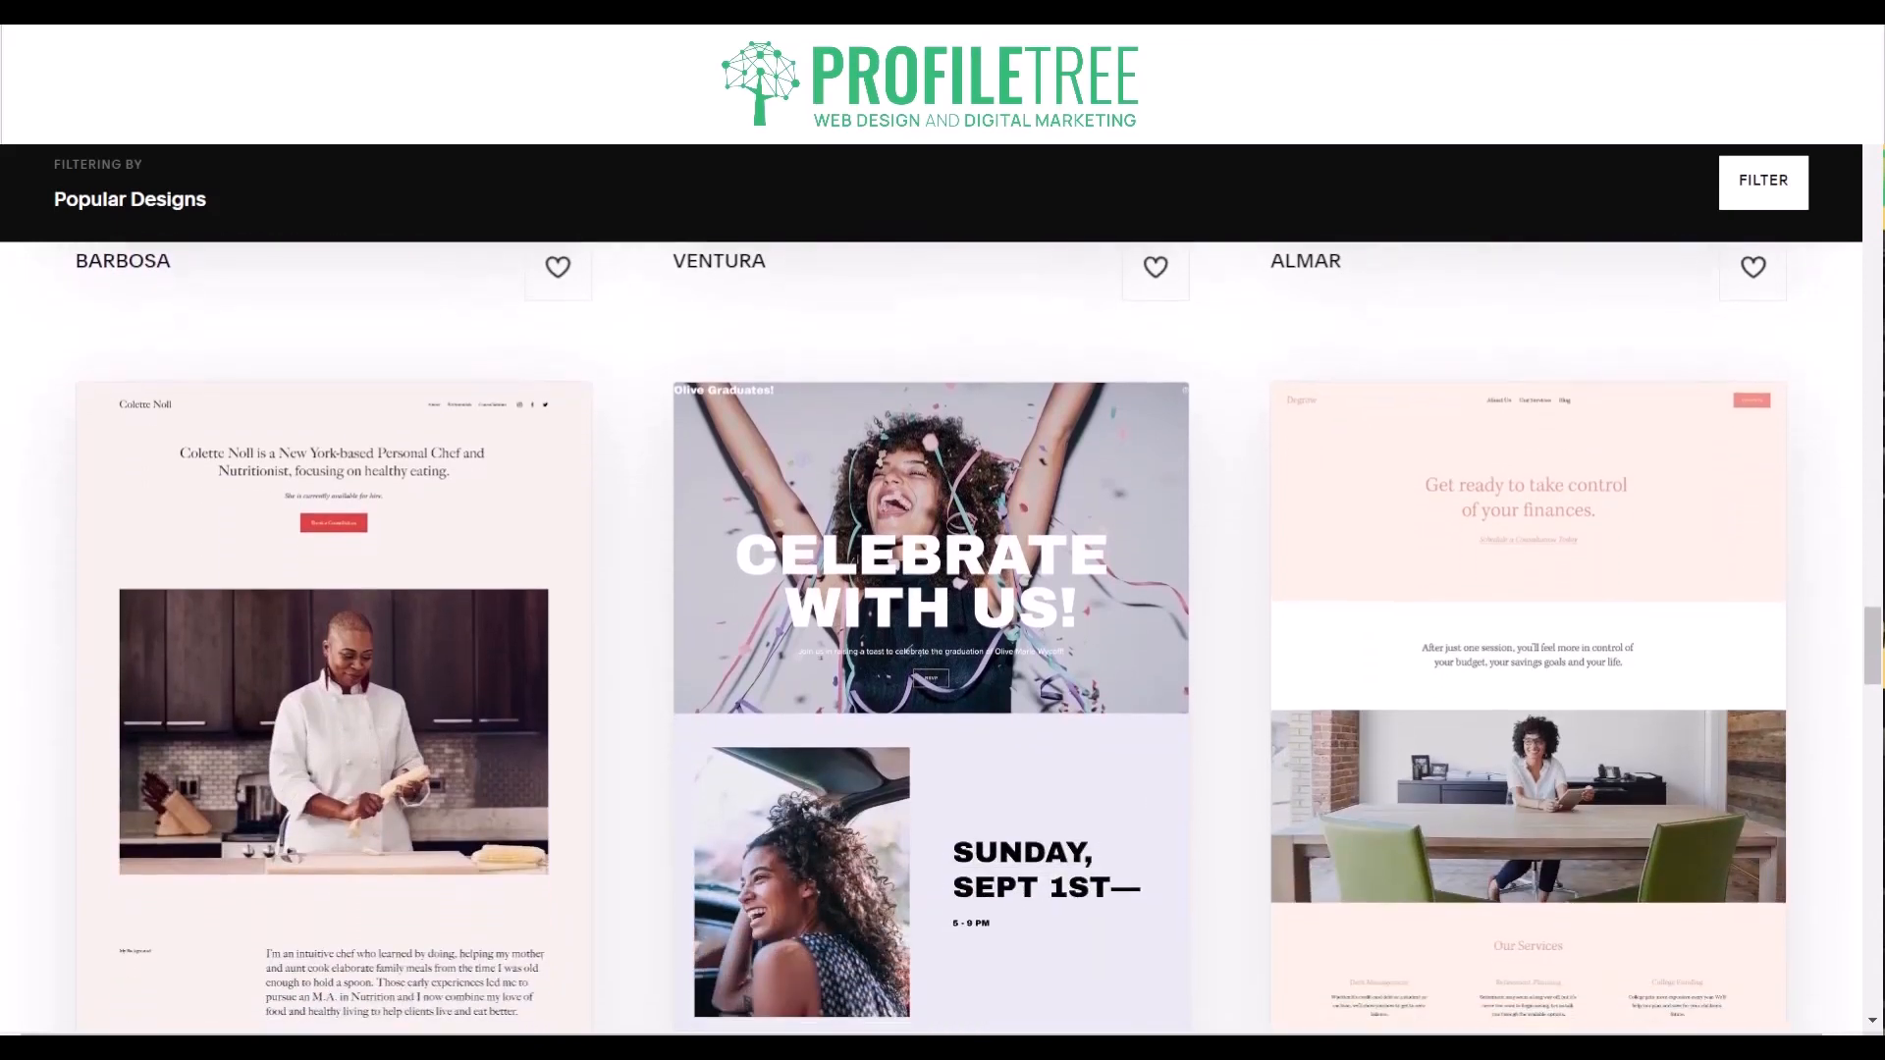
pyautogui.scroll(-4, 943, 638)
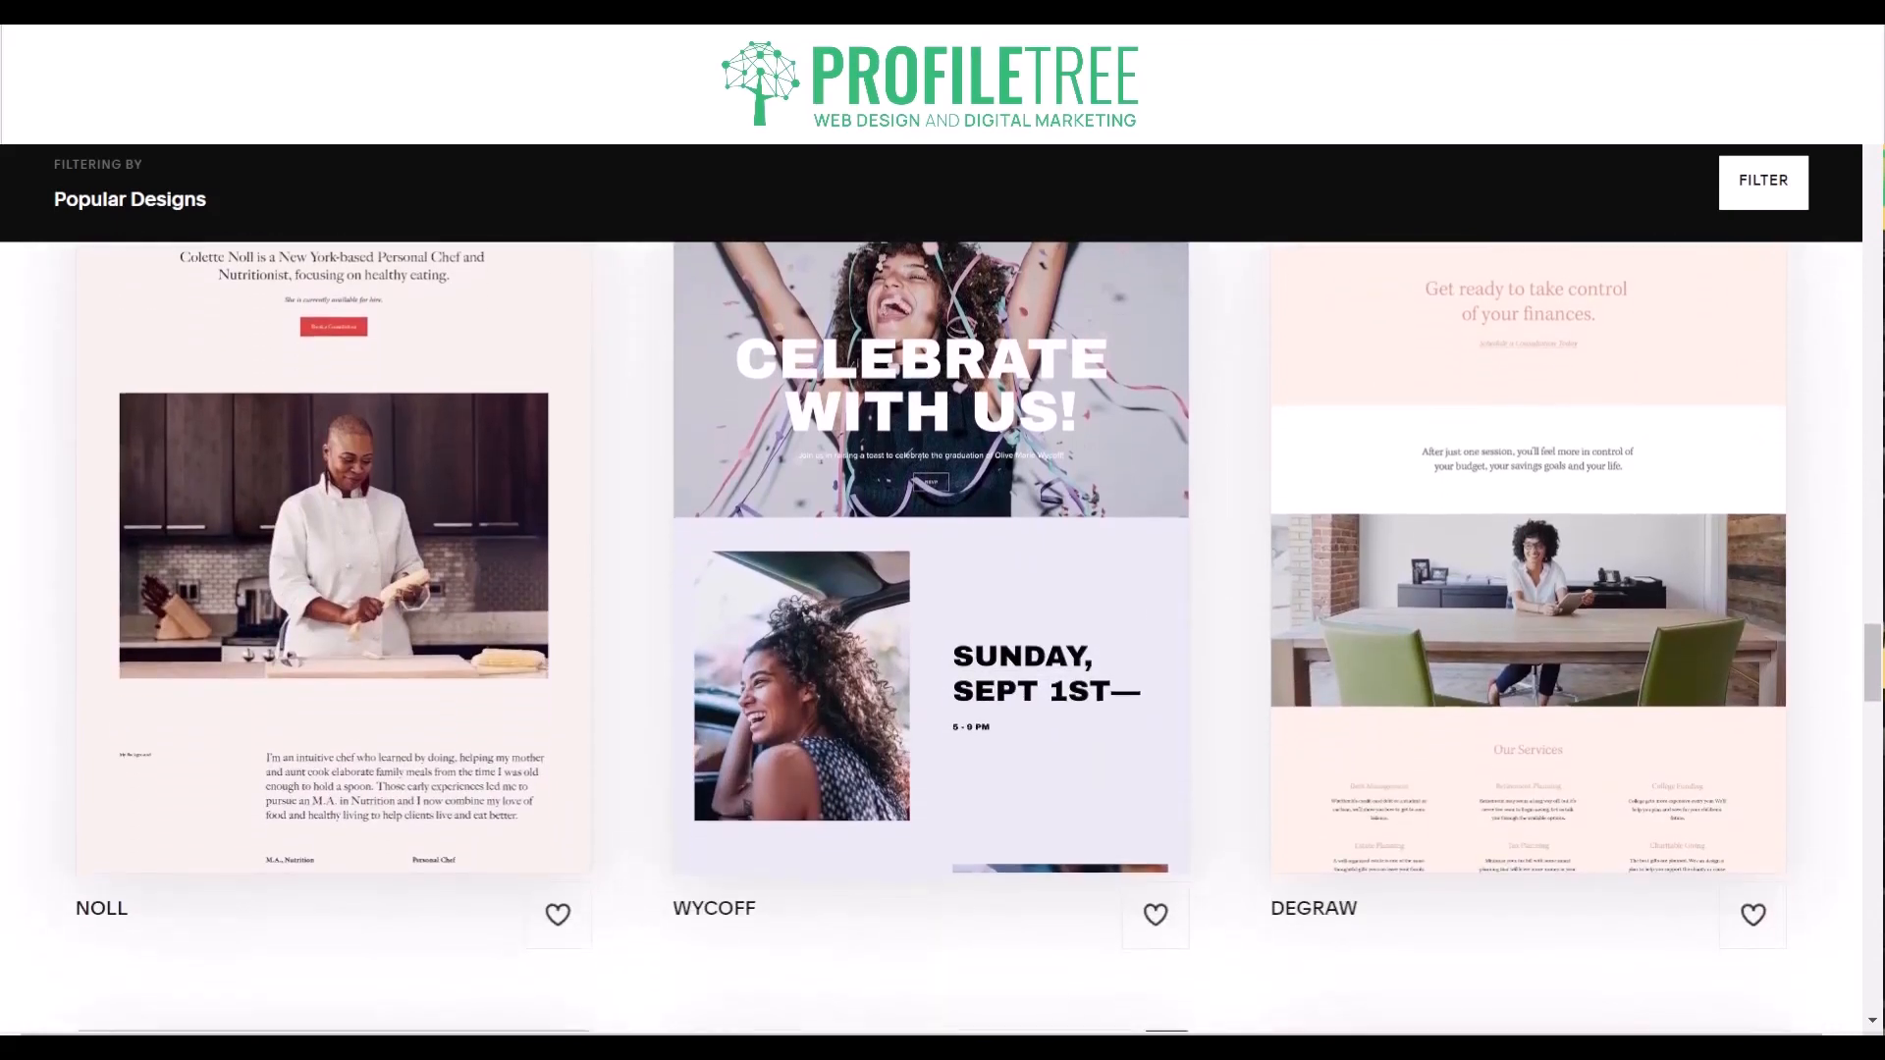
pyautogui.scroll(-4, 942, 638)
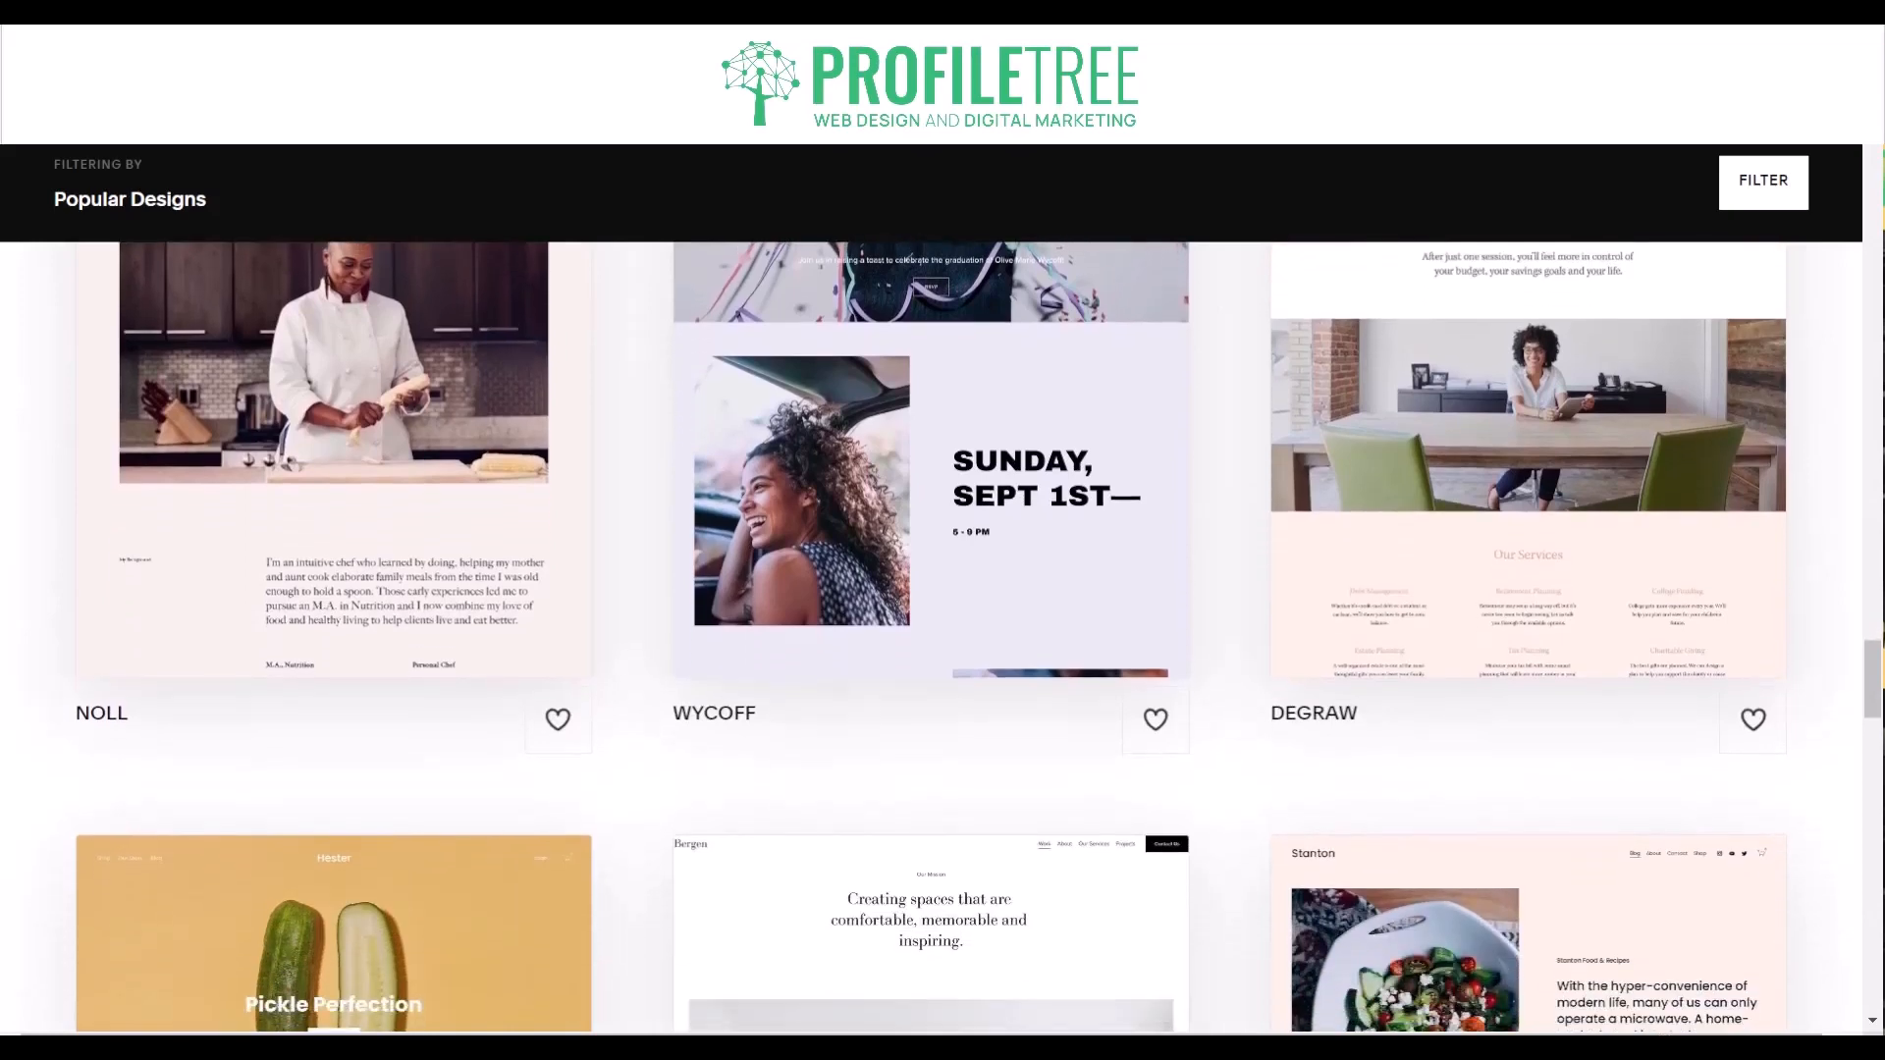
pyautogui.scroll(-4, 943, 639)
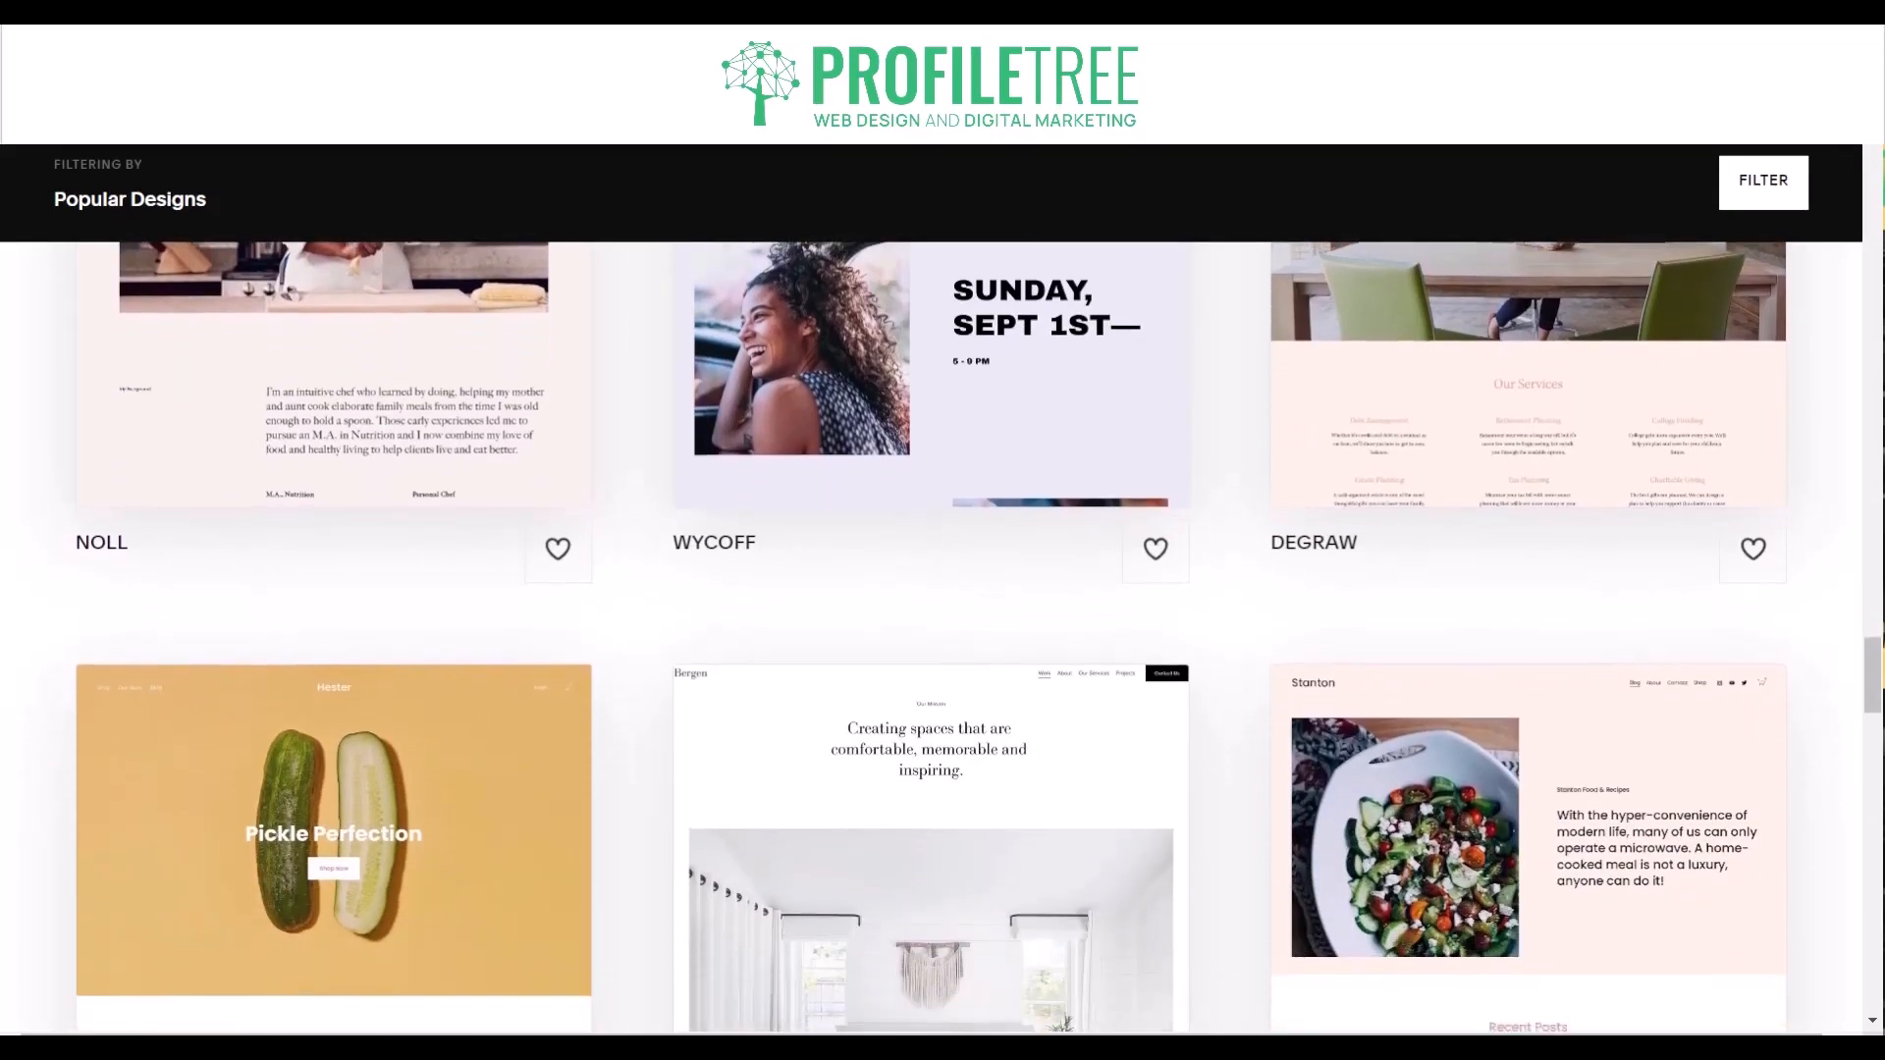
pyautogui.scroll(-4, 942, 638)
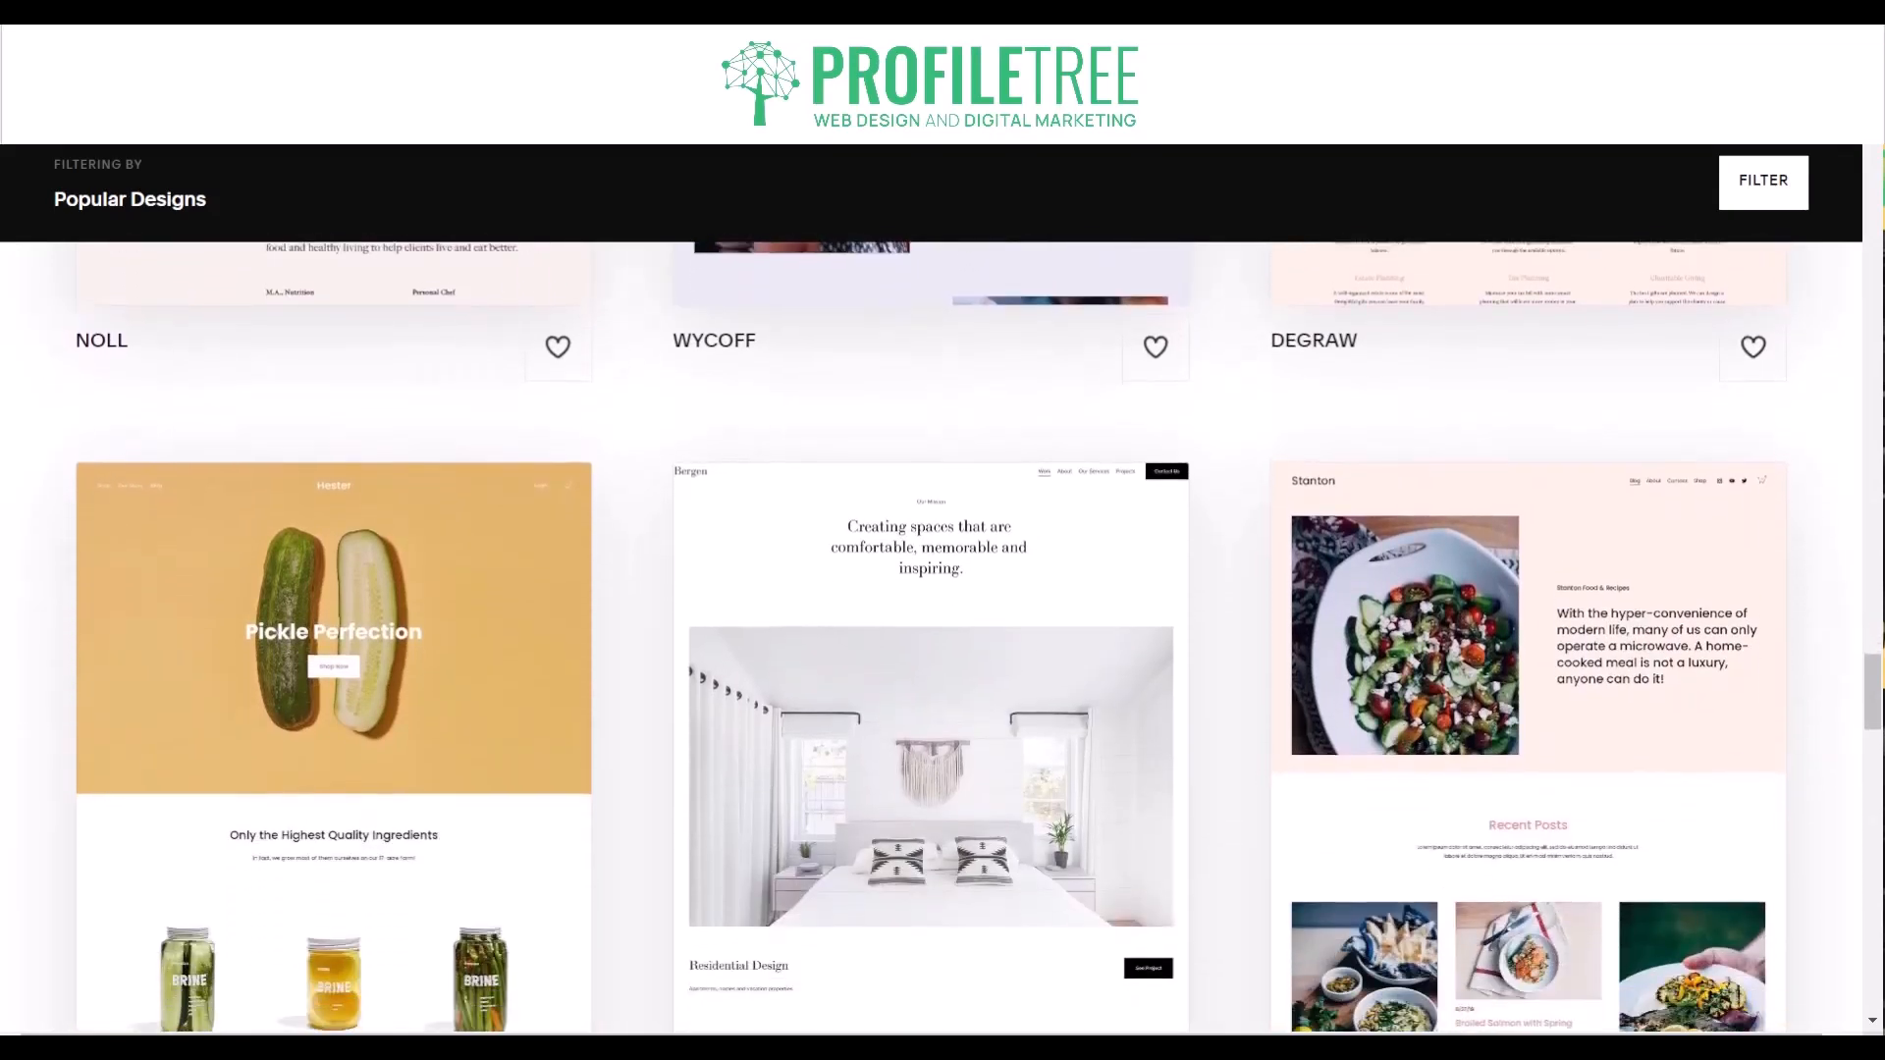
pyautogui.scroll(-4, 943, 638)
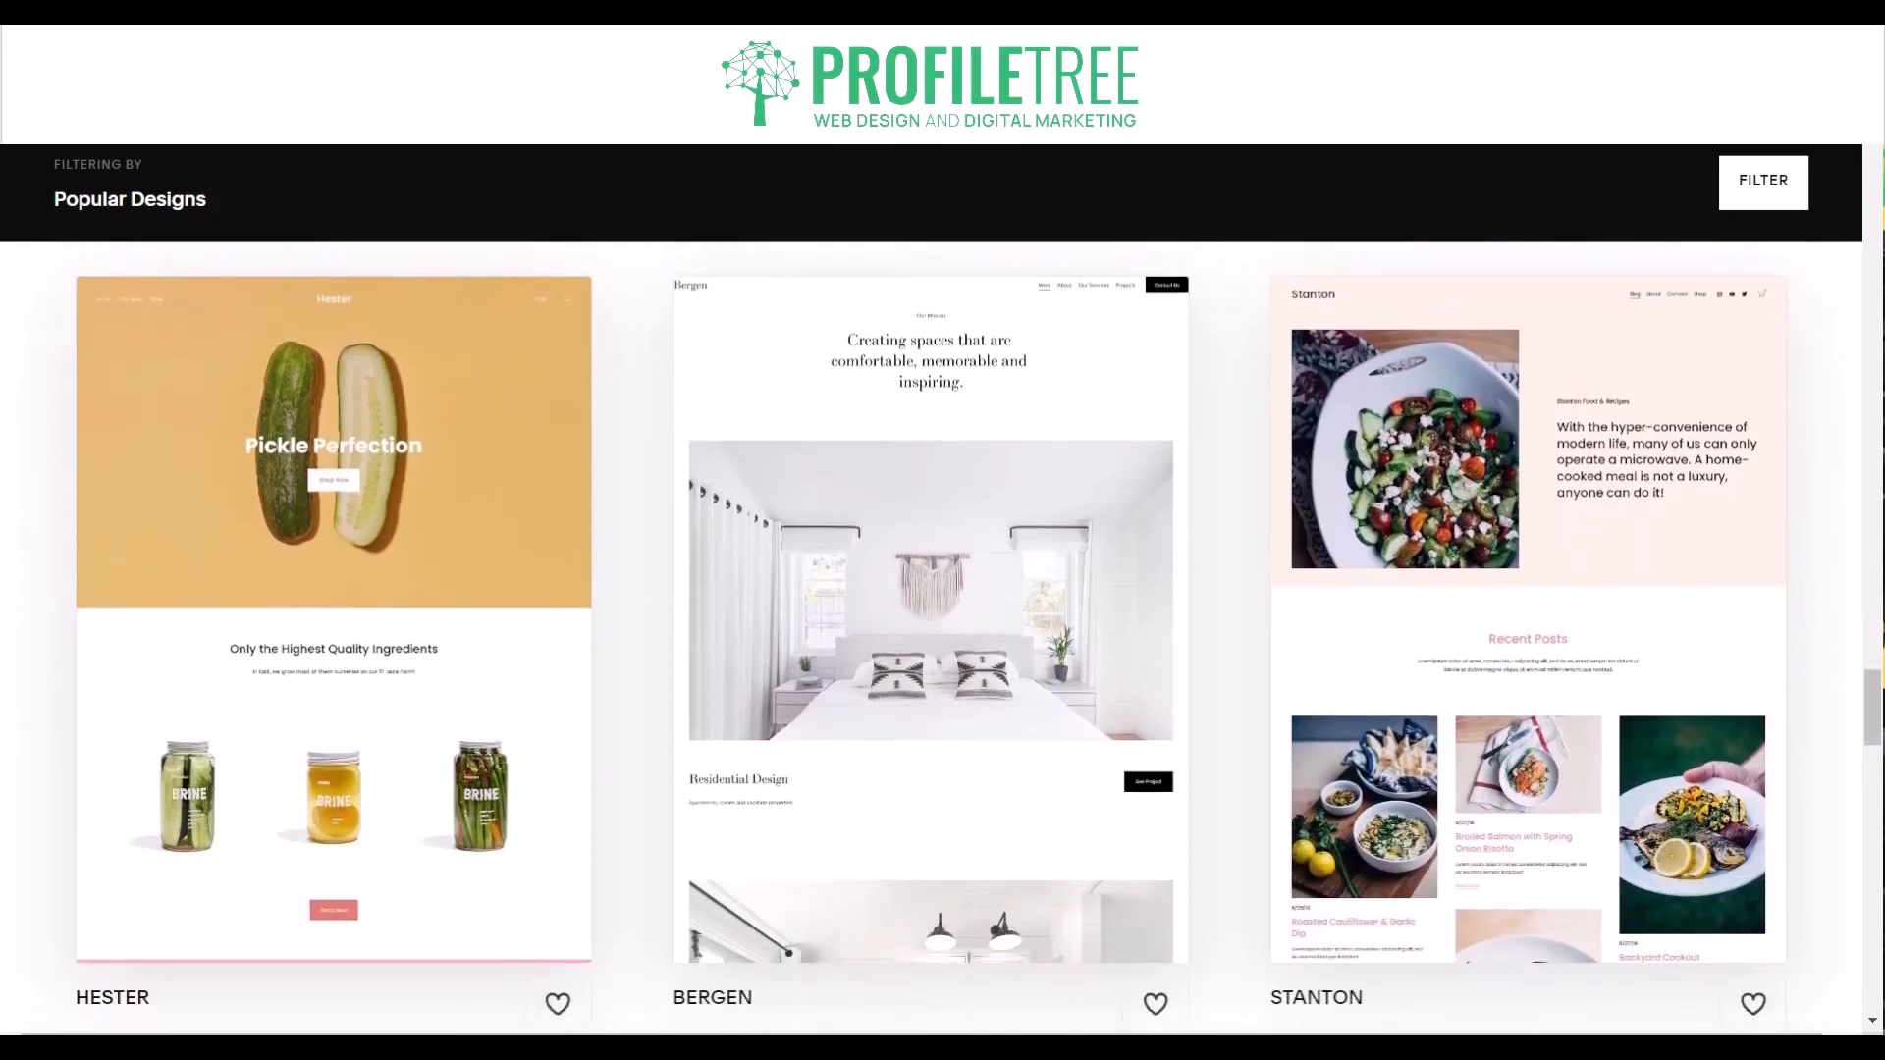
pyautogui.scroll(-4, 943, 638)
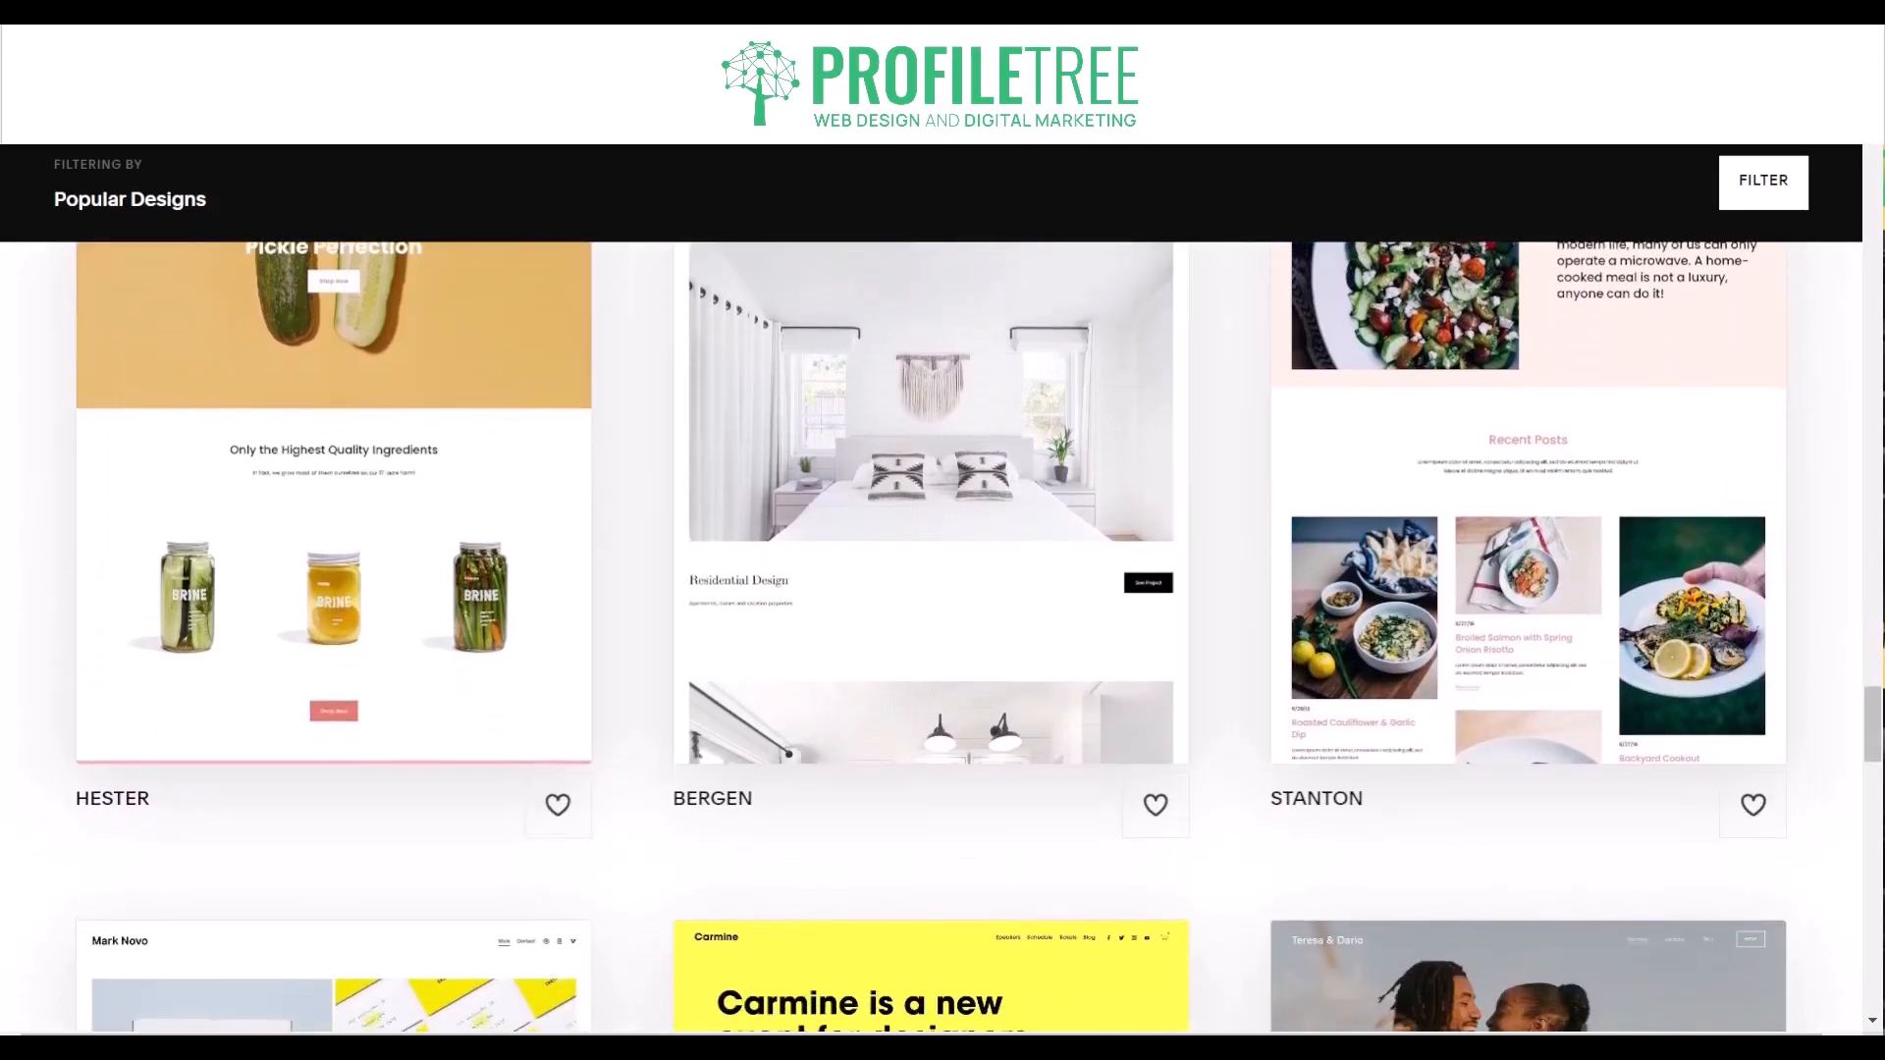
pyautogui.scroll(-4, 942, 638)
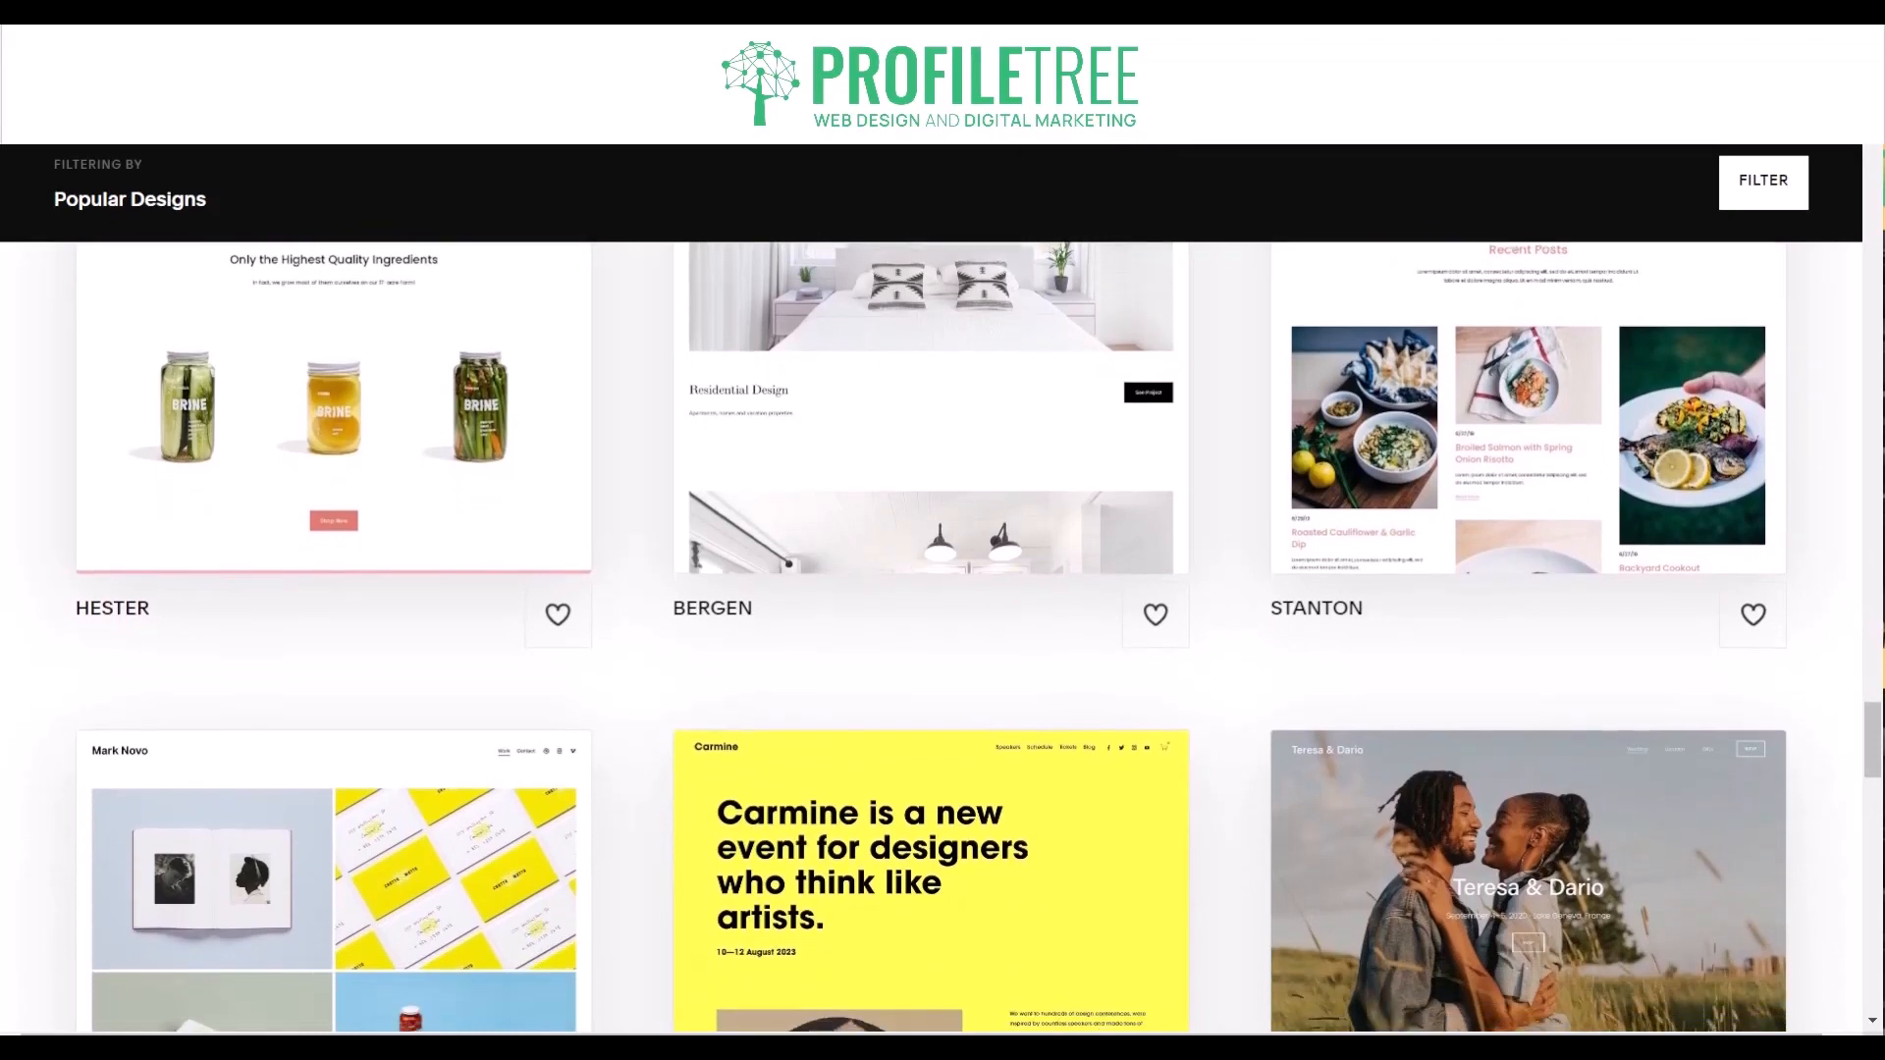
pyautogui.scroll(-4, 943, 638)
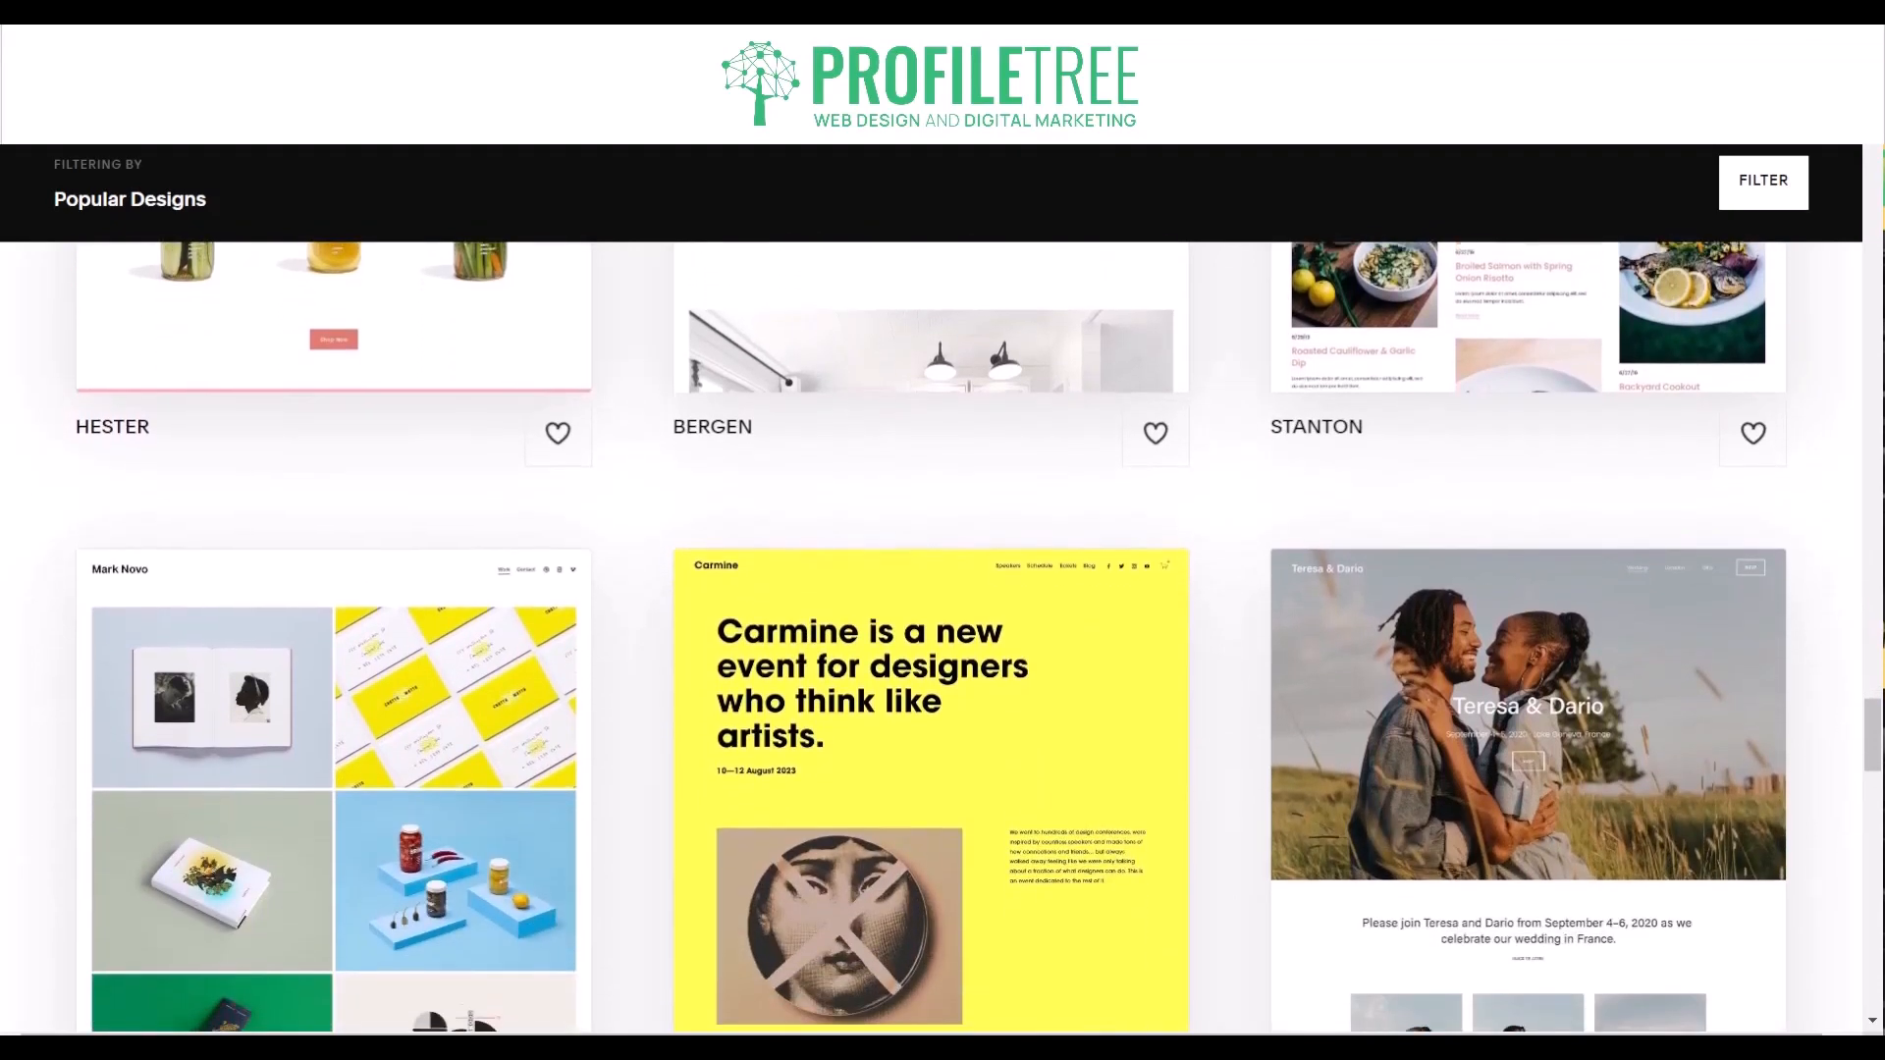
pyautogui.scroll(-4, 943, 638)
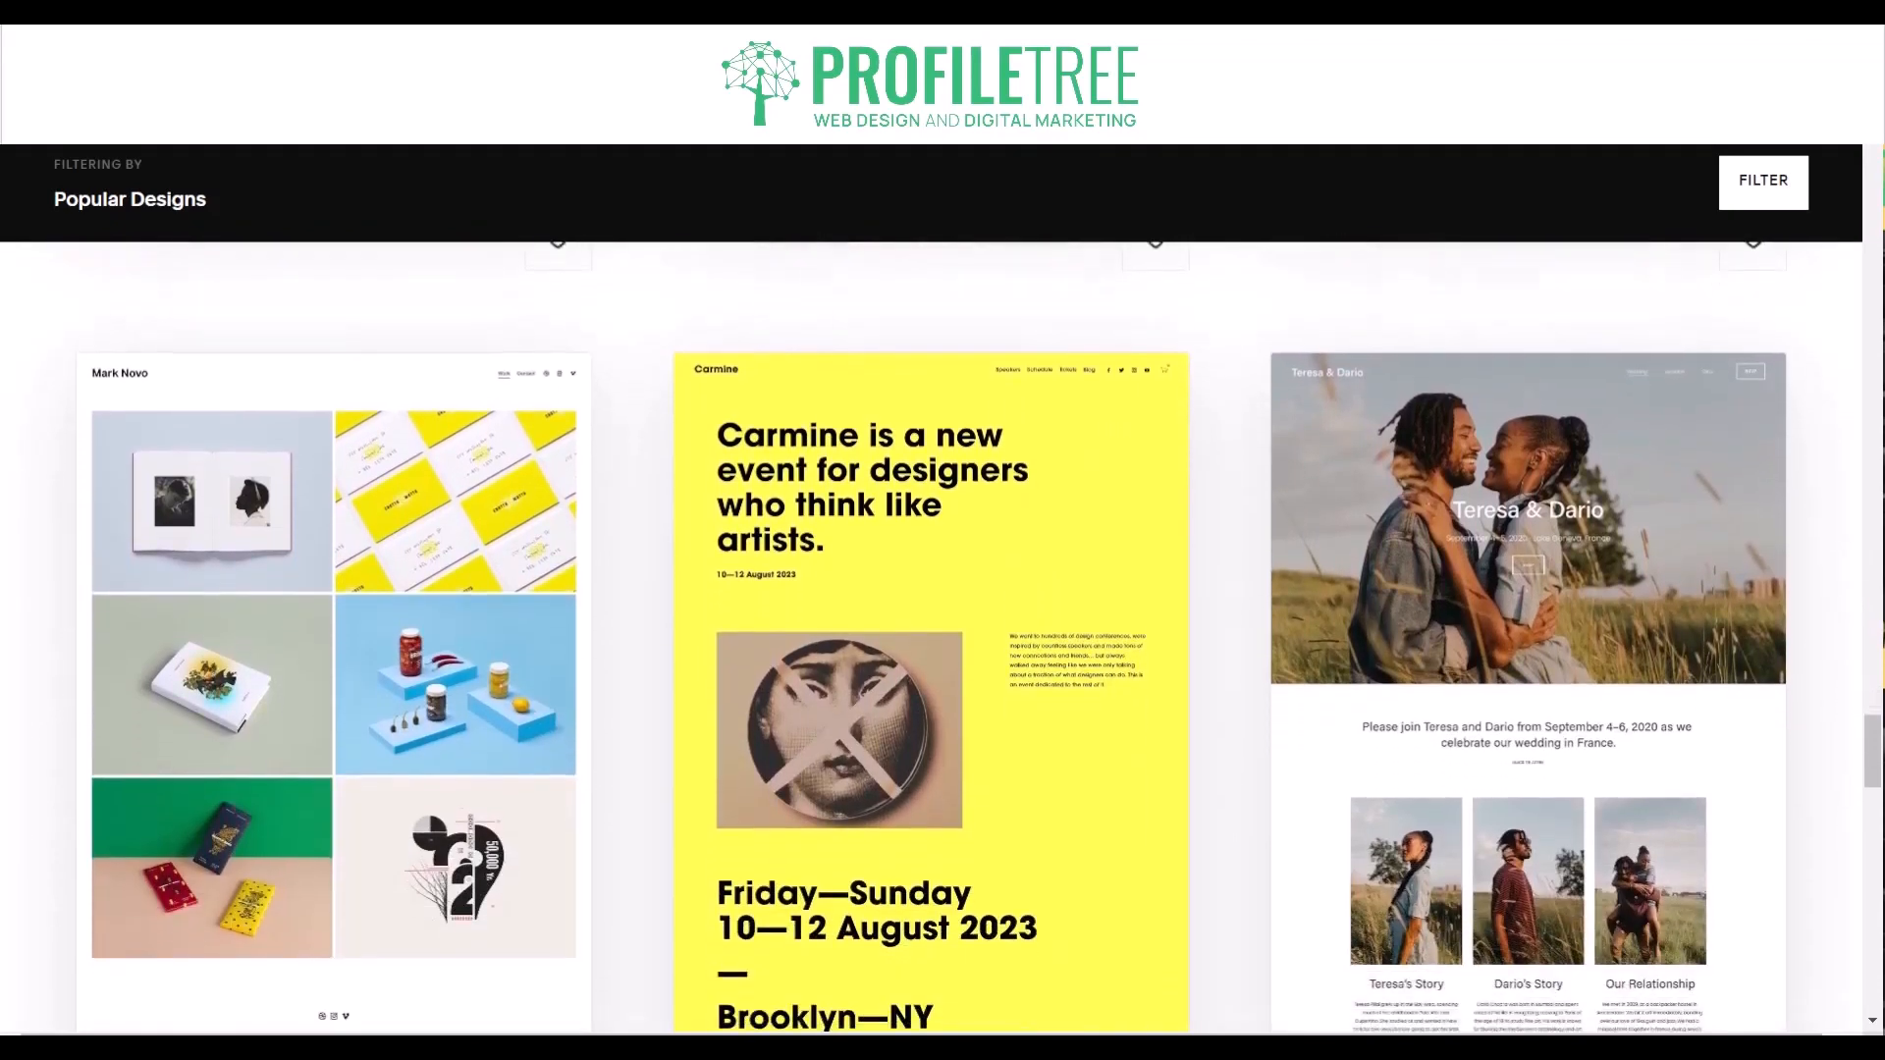
pyautogui.scroll(-4, 942, 638)
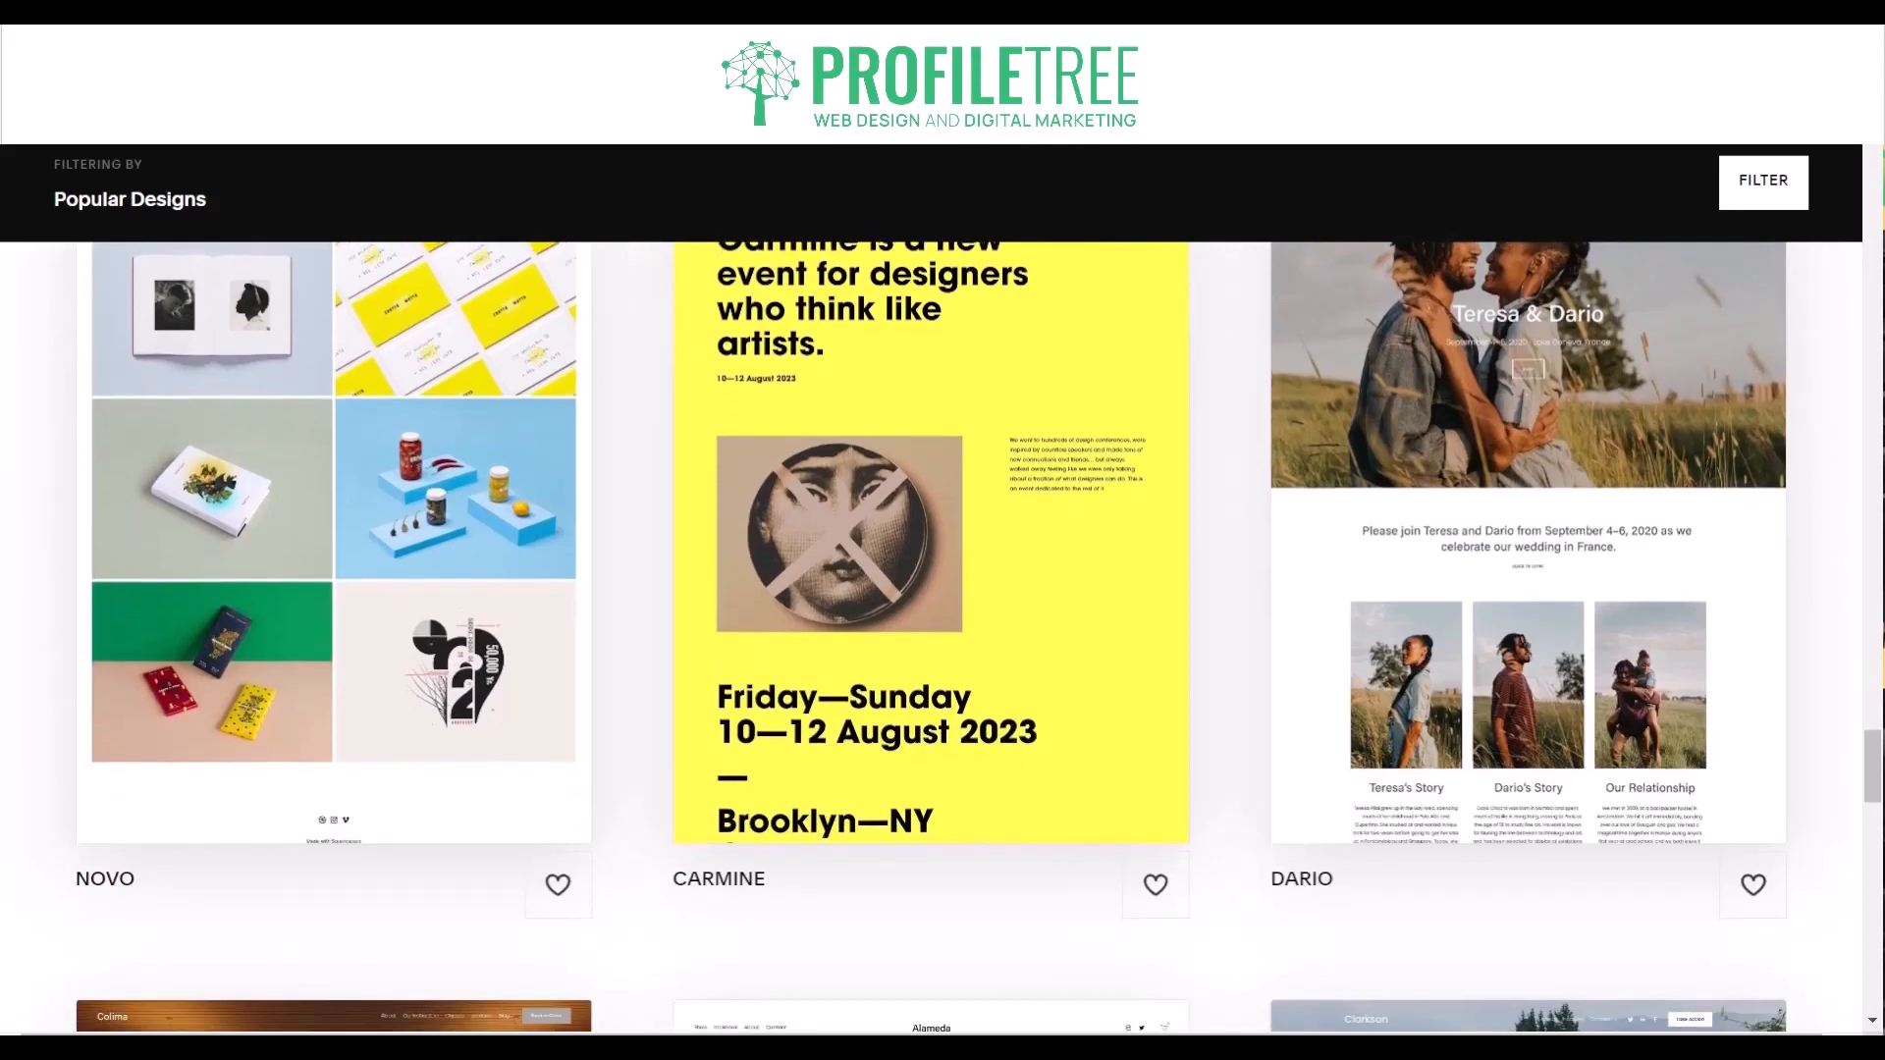
pyautogui.scroll(-4, 942, 638)
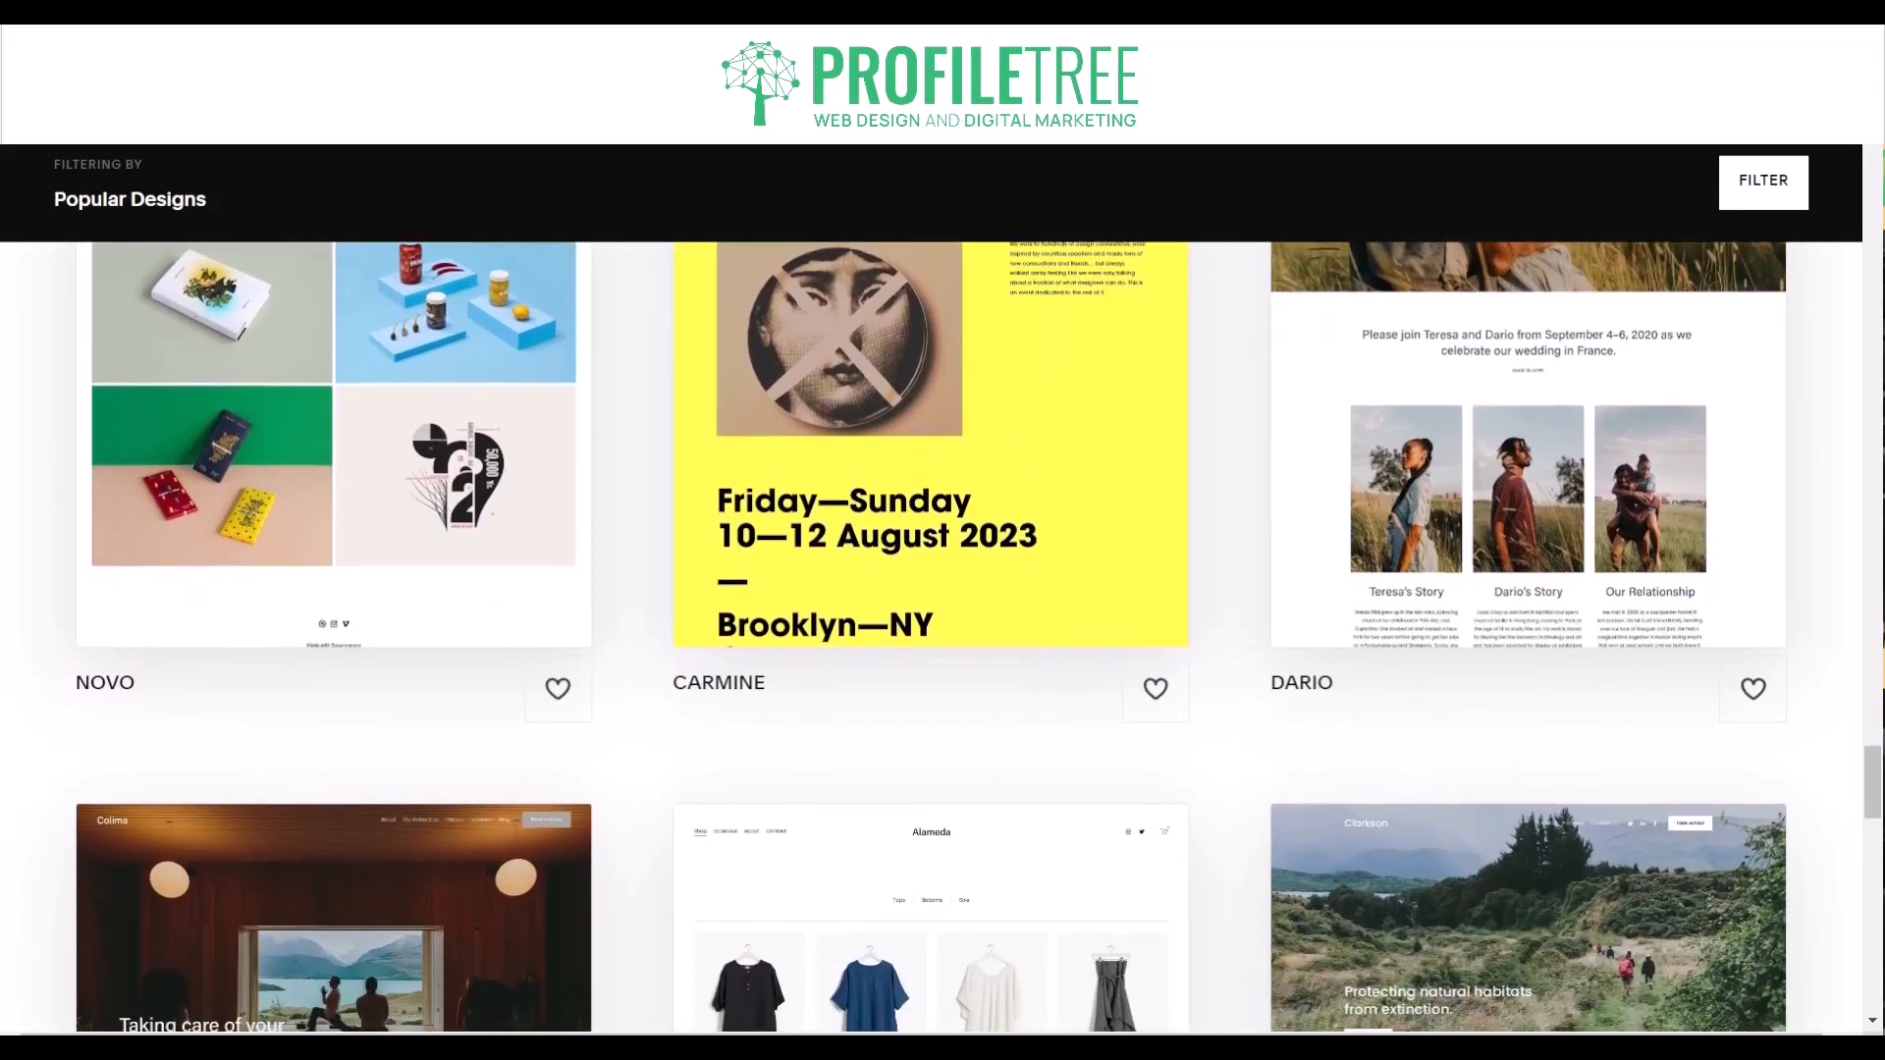
pyautogui.scroll(-4, 943, 638)
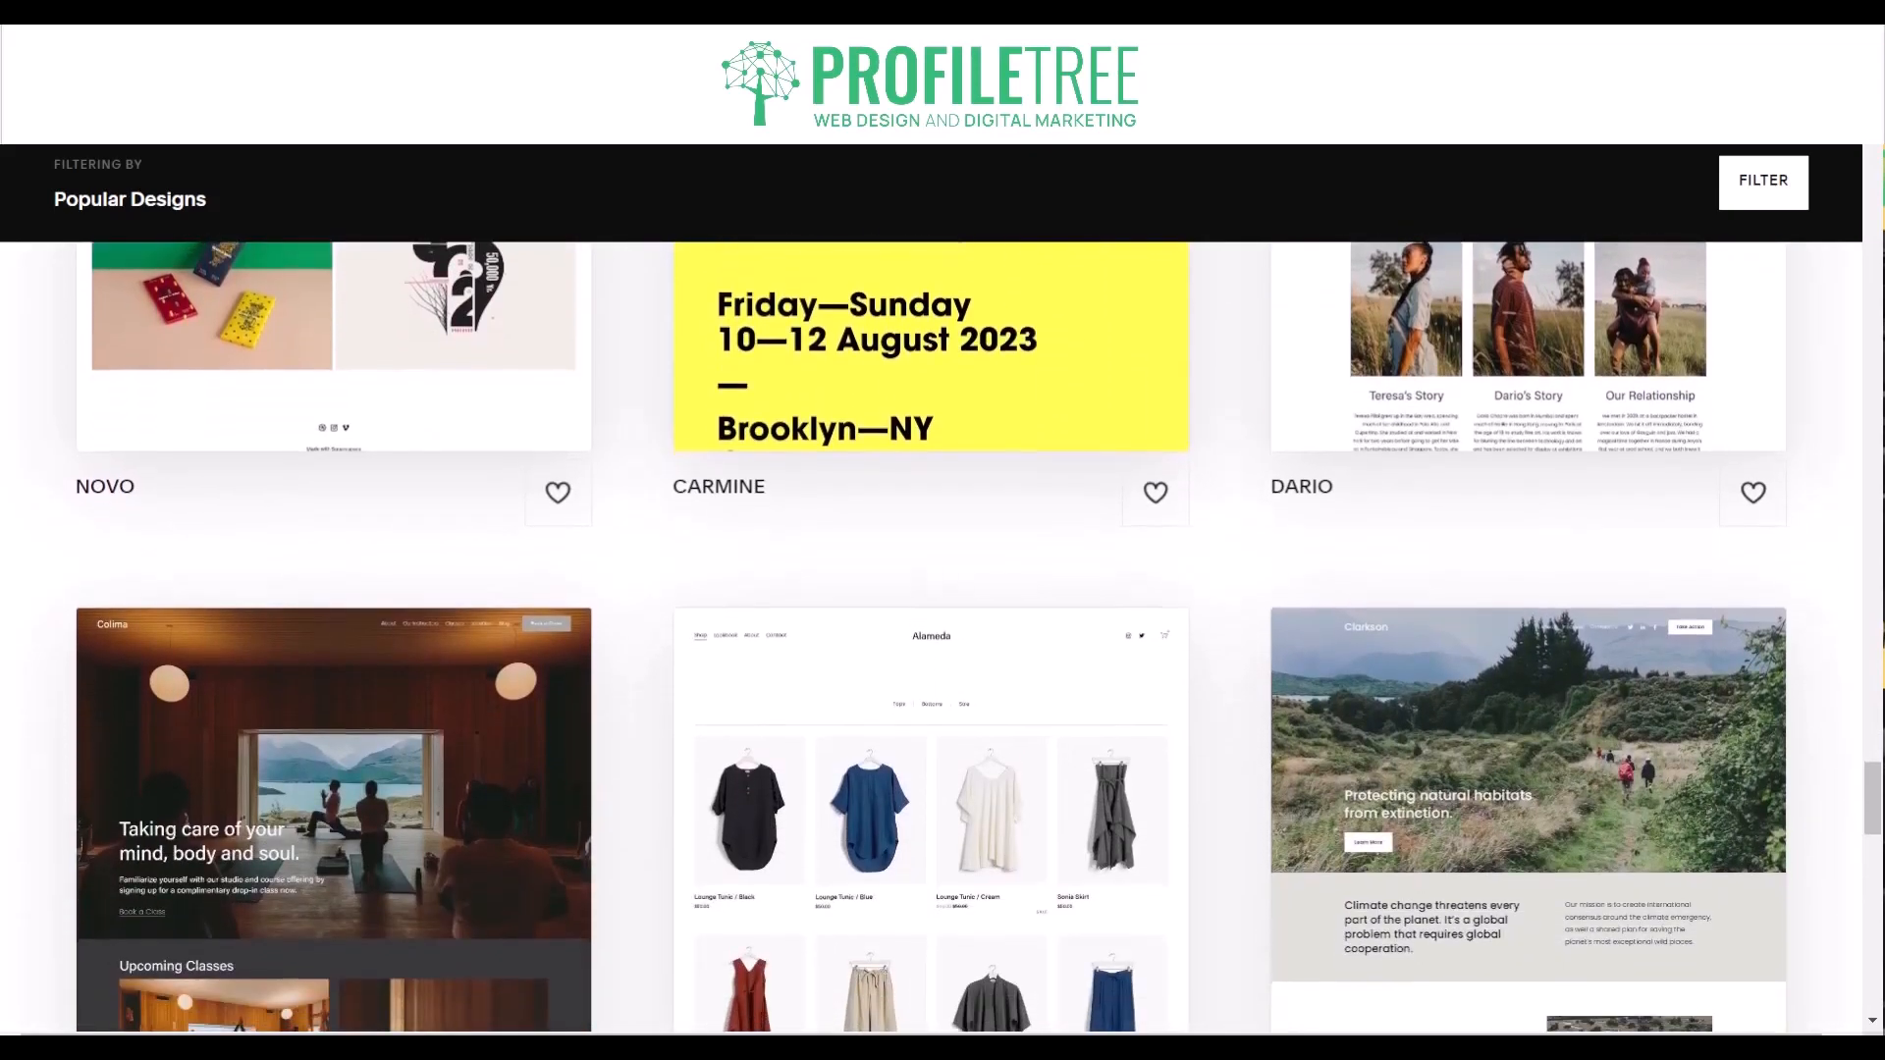
# - Browse the remaining Popular Designs templates, examining Colima, Alameda, Clarkson and Soria down to the end of the gallery
pyautogui.scroll(-4, 943, 638)
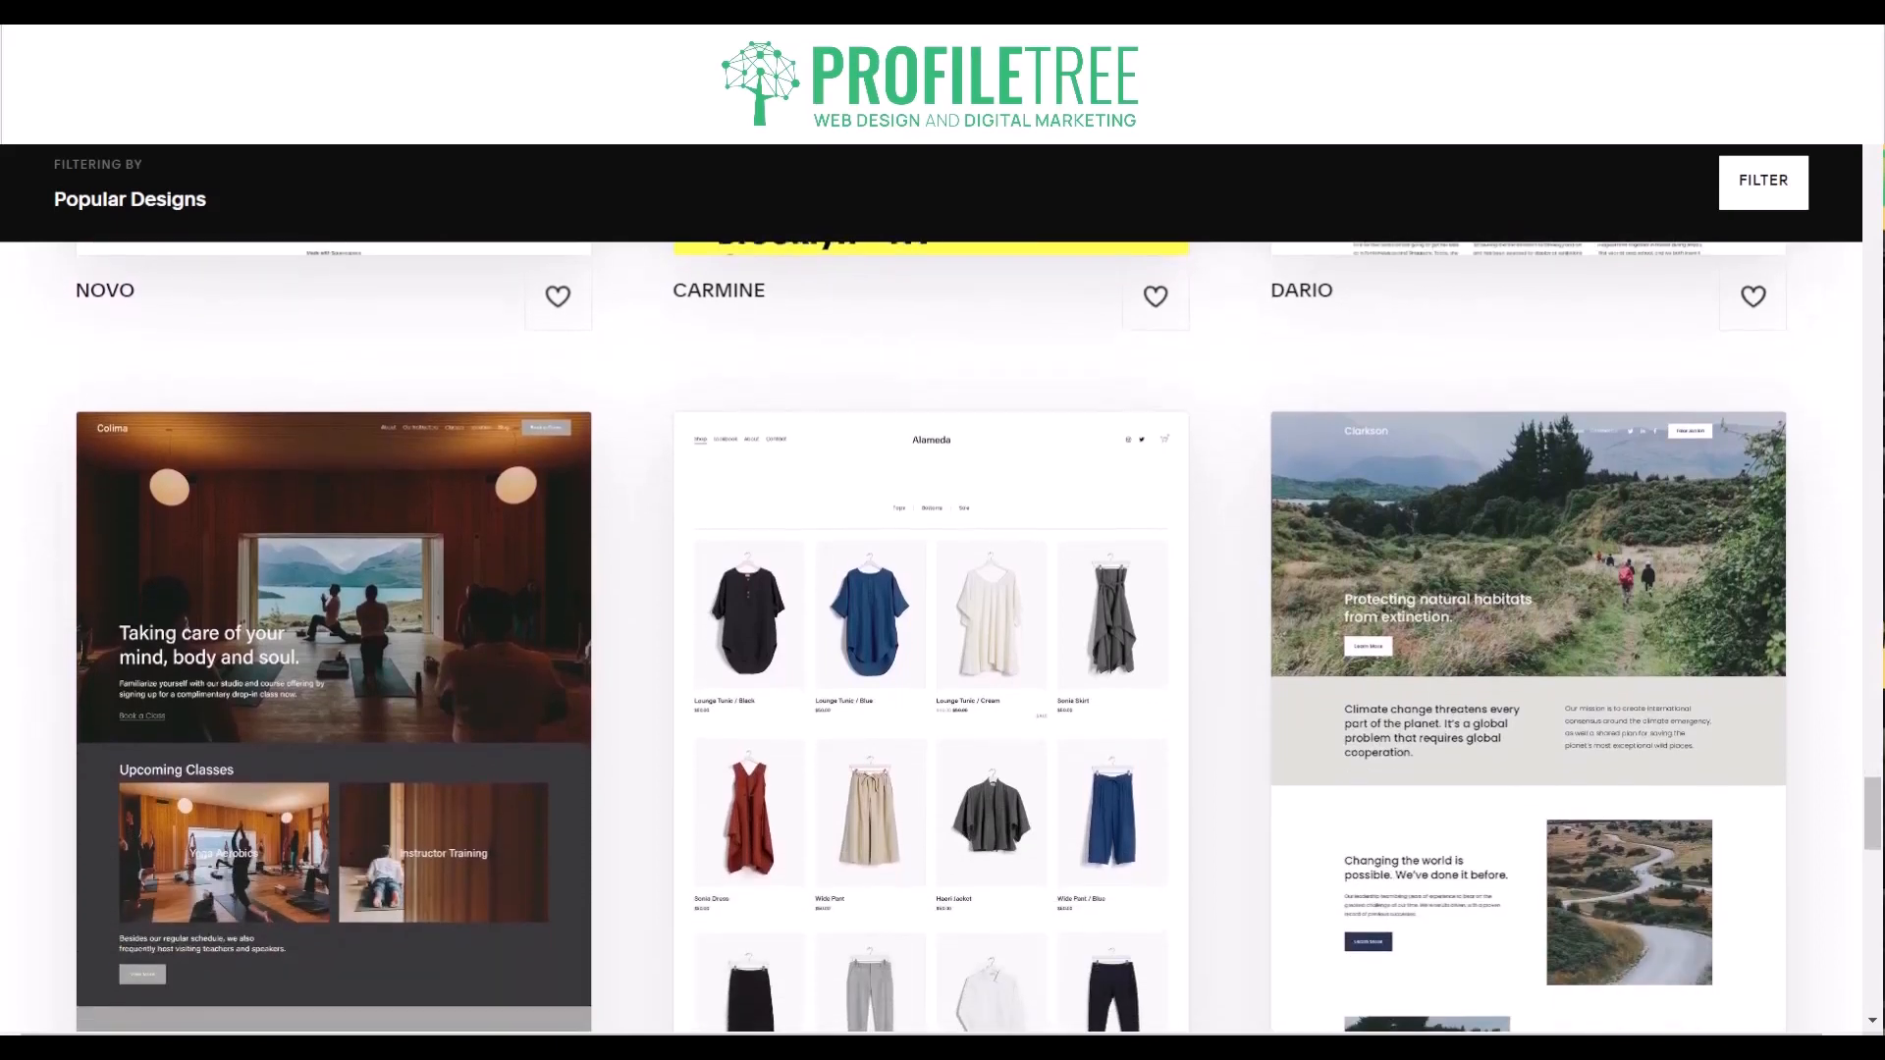
pyautogui.scroll(-4, 942, 638)
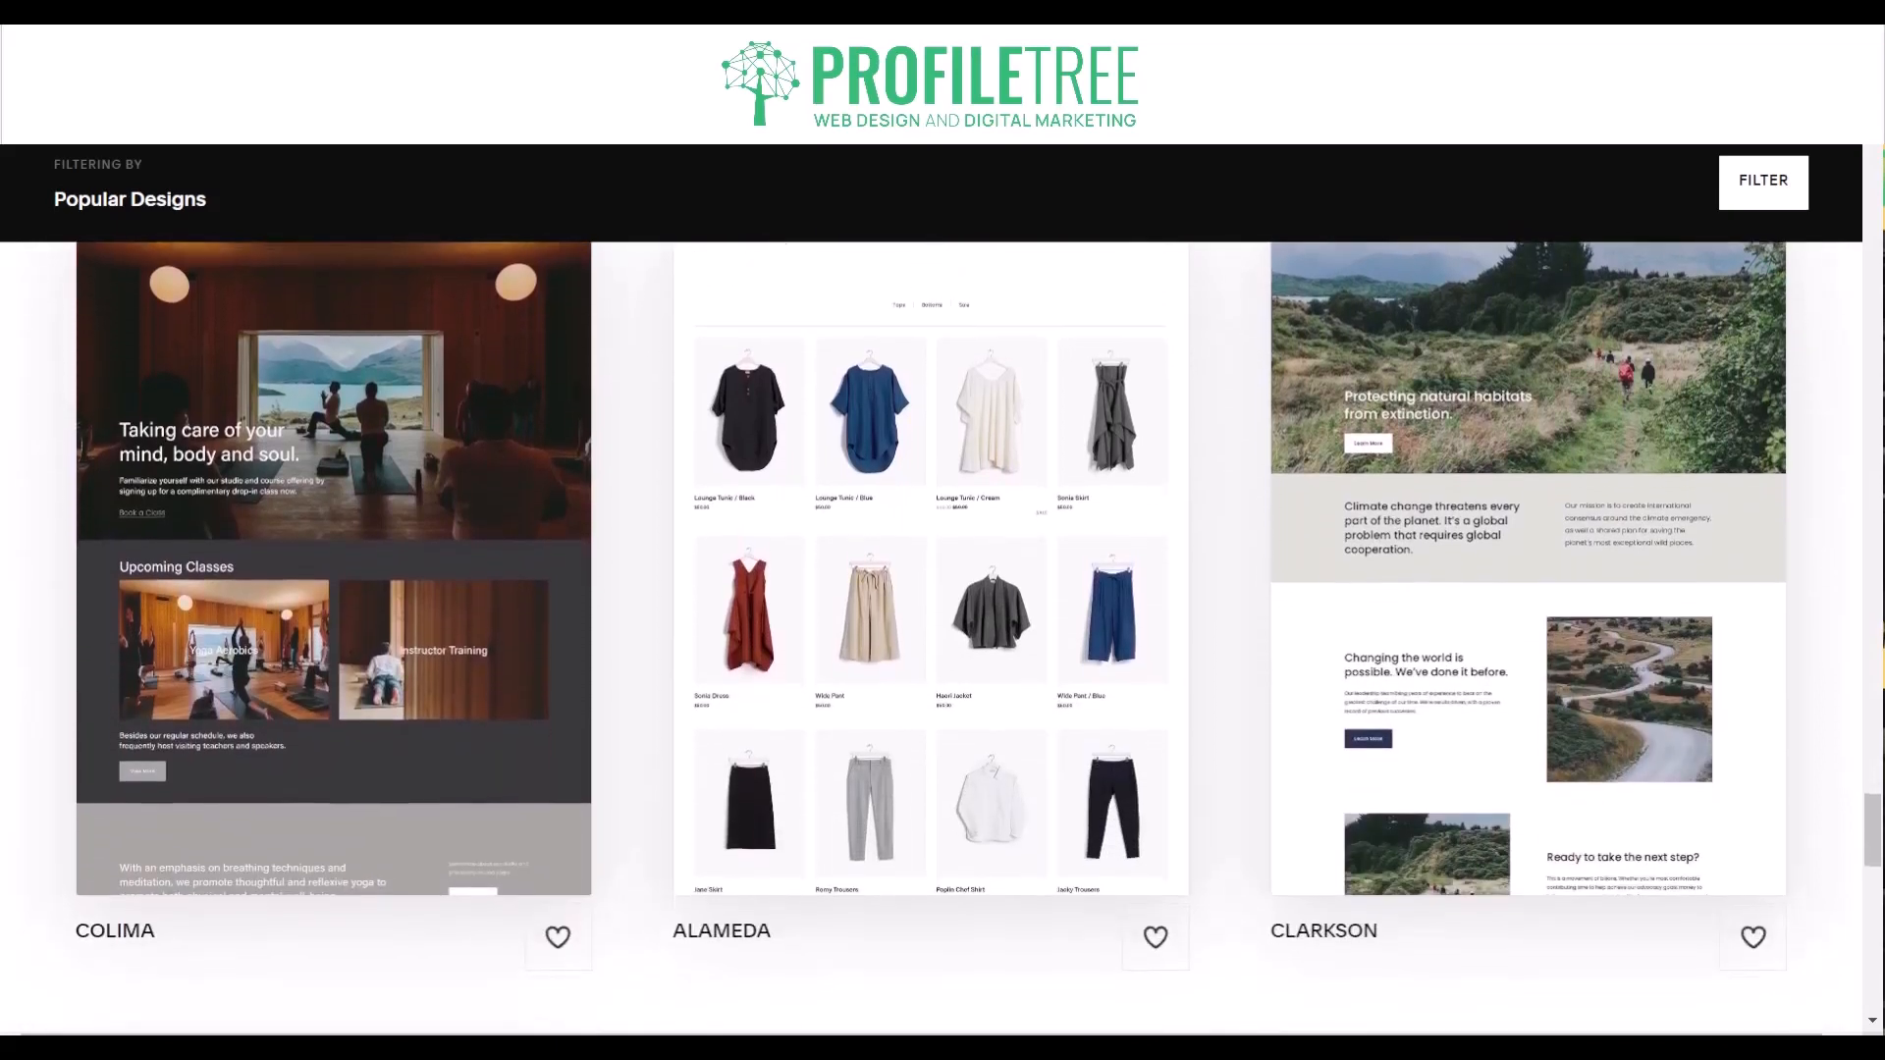
pyautogui.scroll(-4, 942, 638)
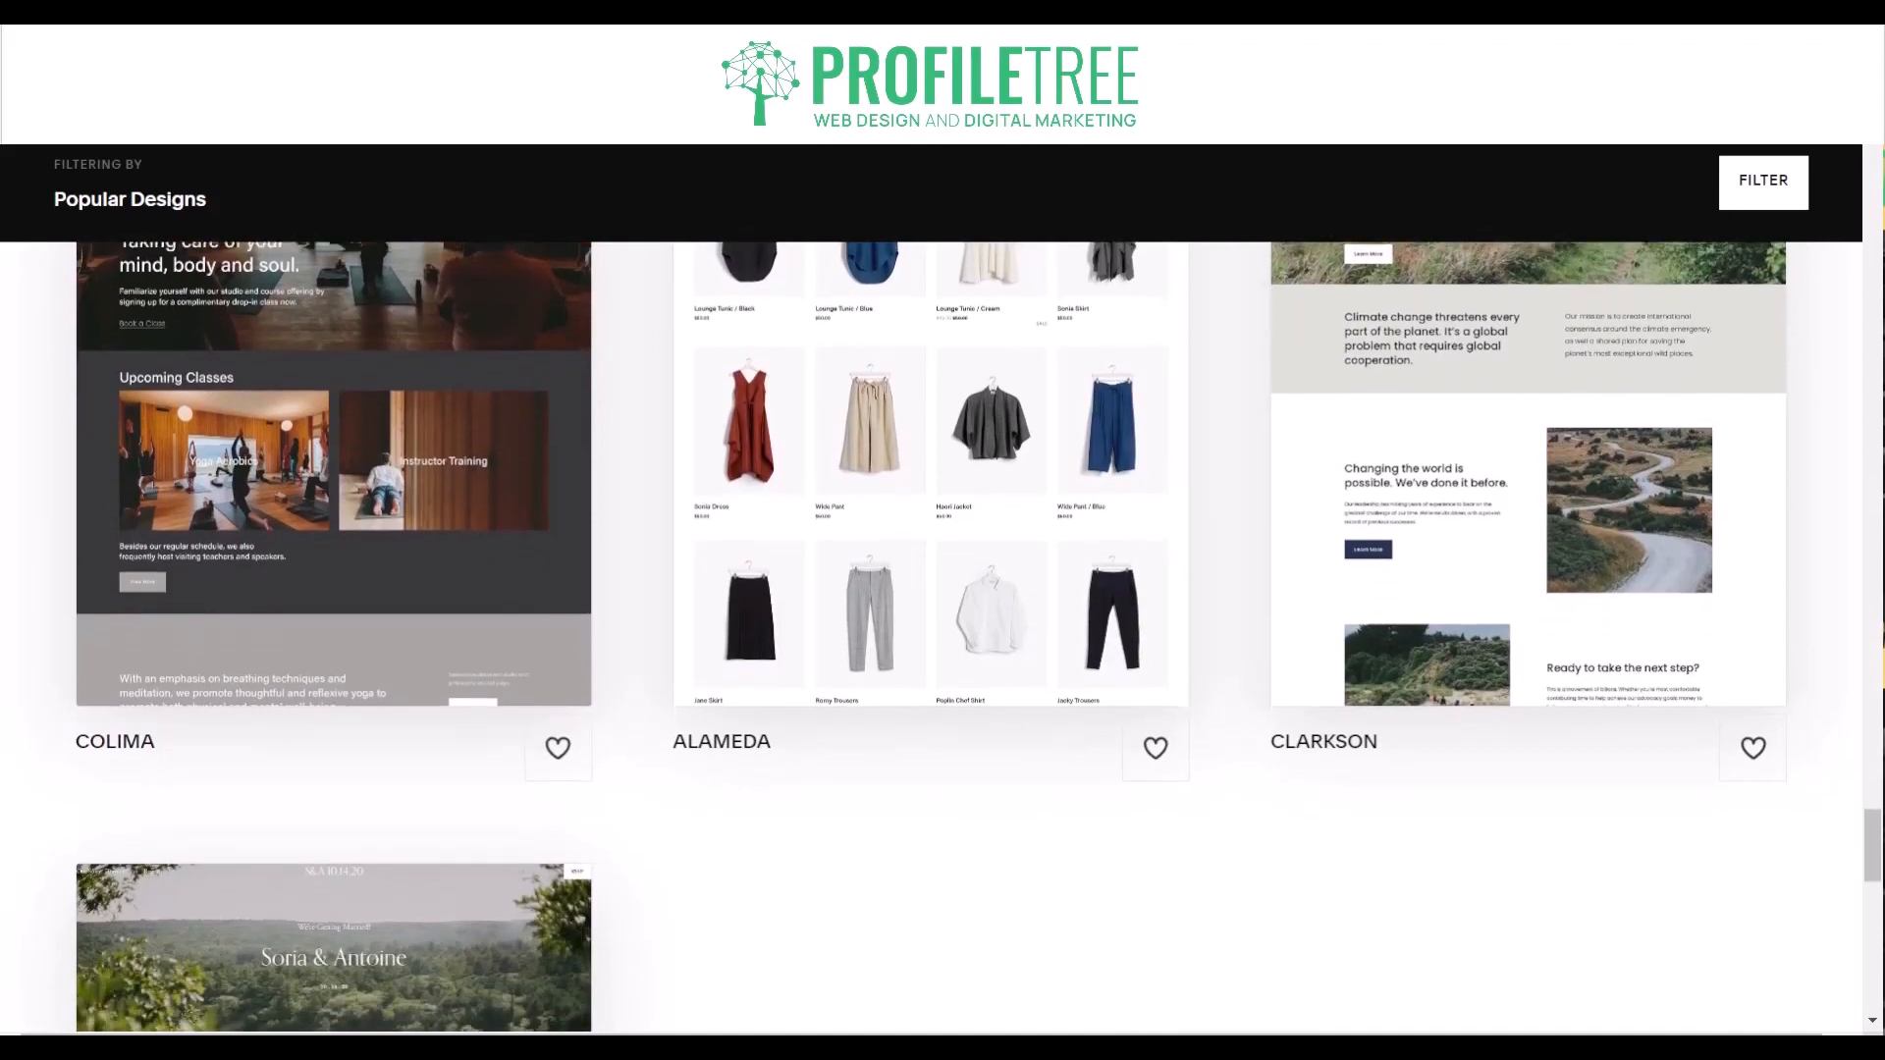
pyautogui.scroll(-4, 942, 638)
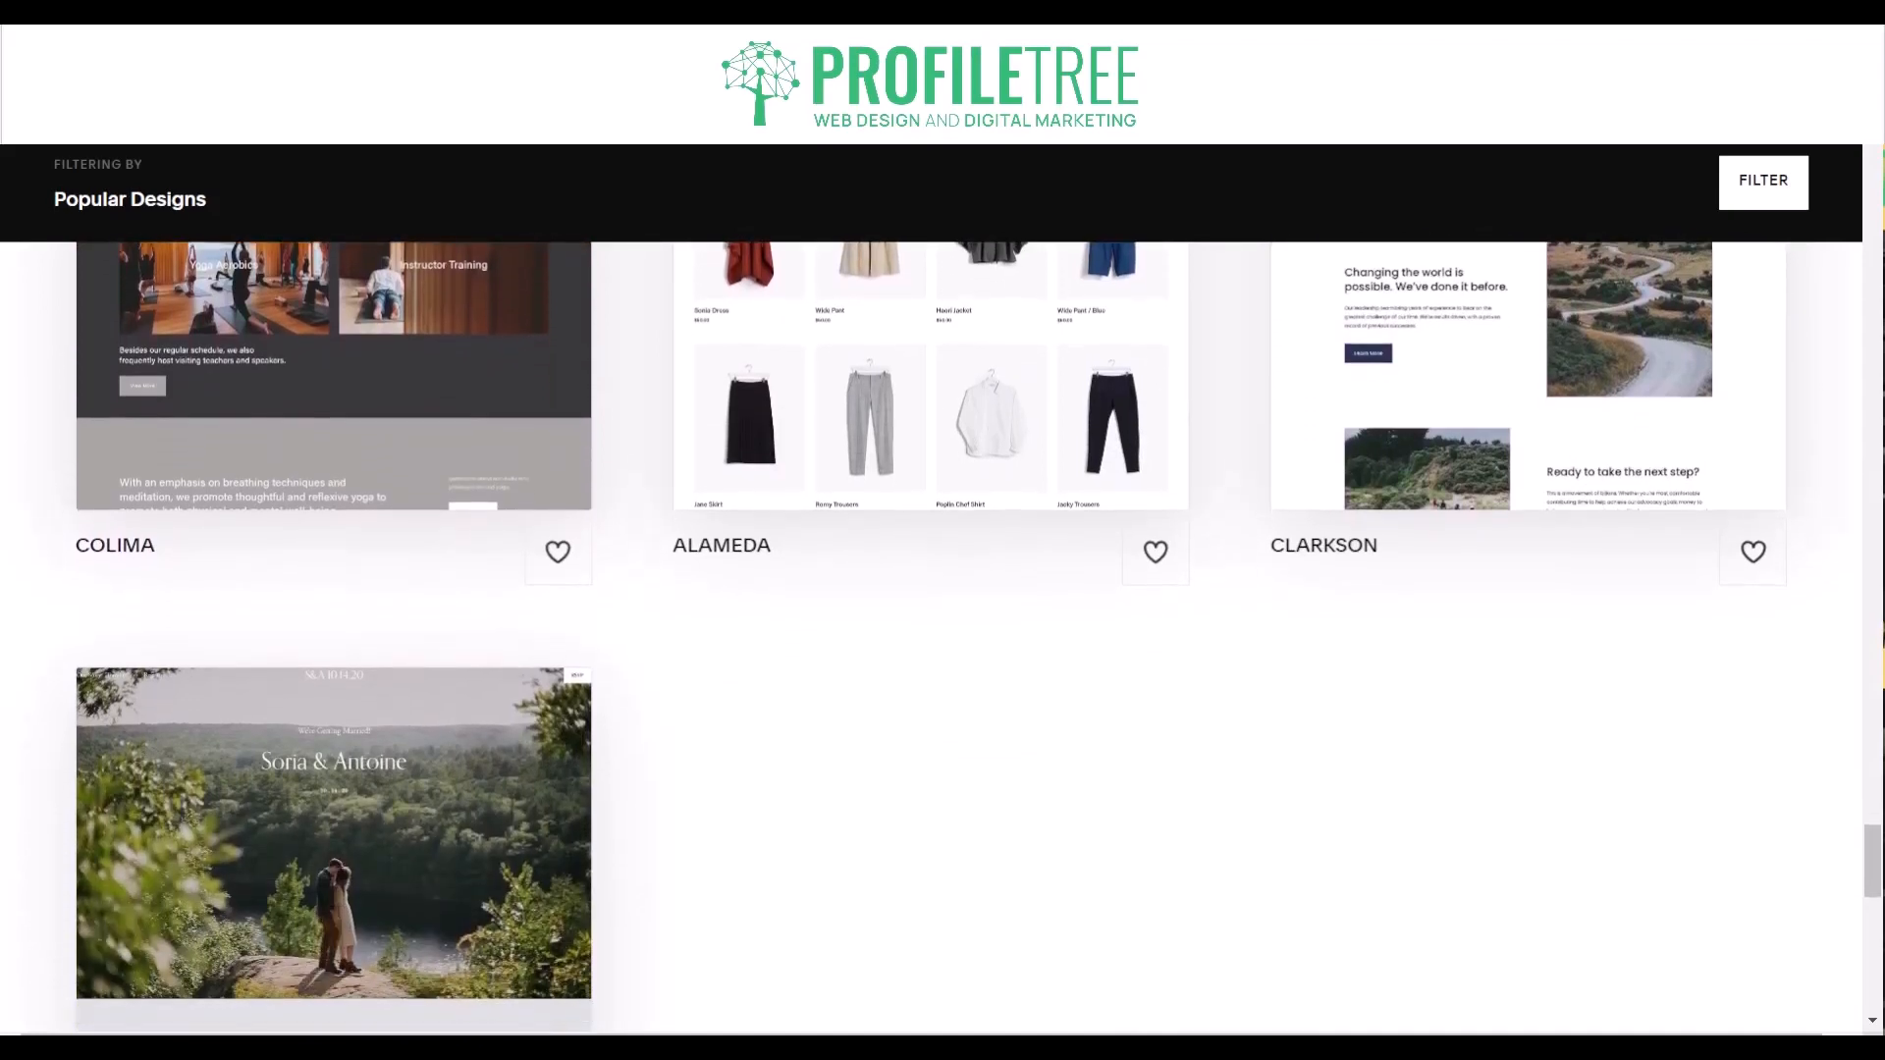
pyautogui.scroll(-4, 942, 638)
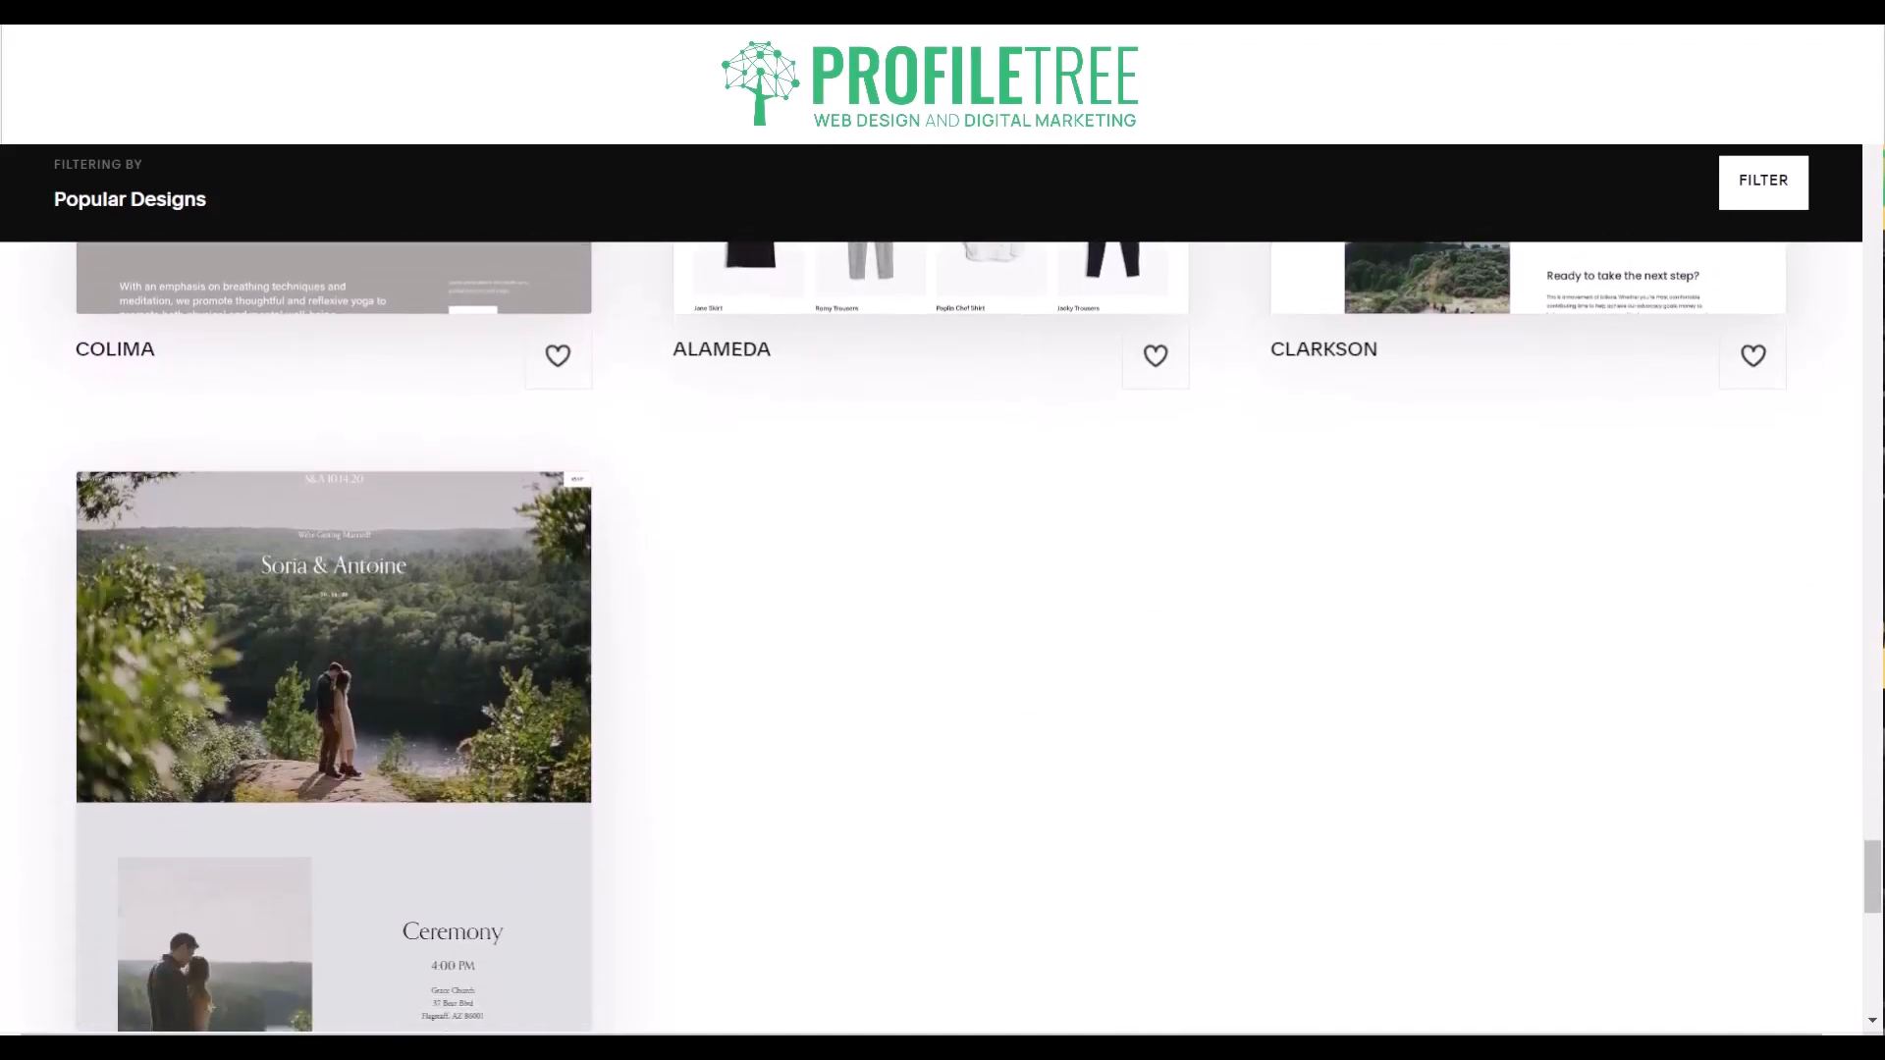
pyautogui.scroll(-1, 943, 638)
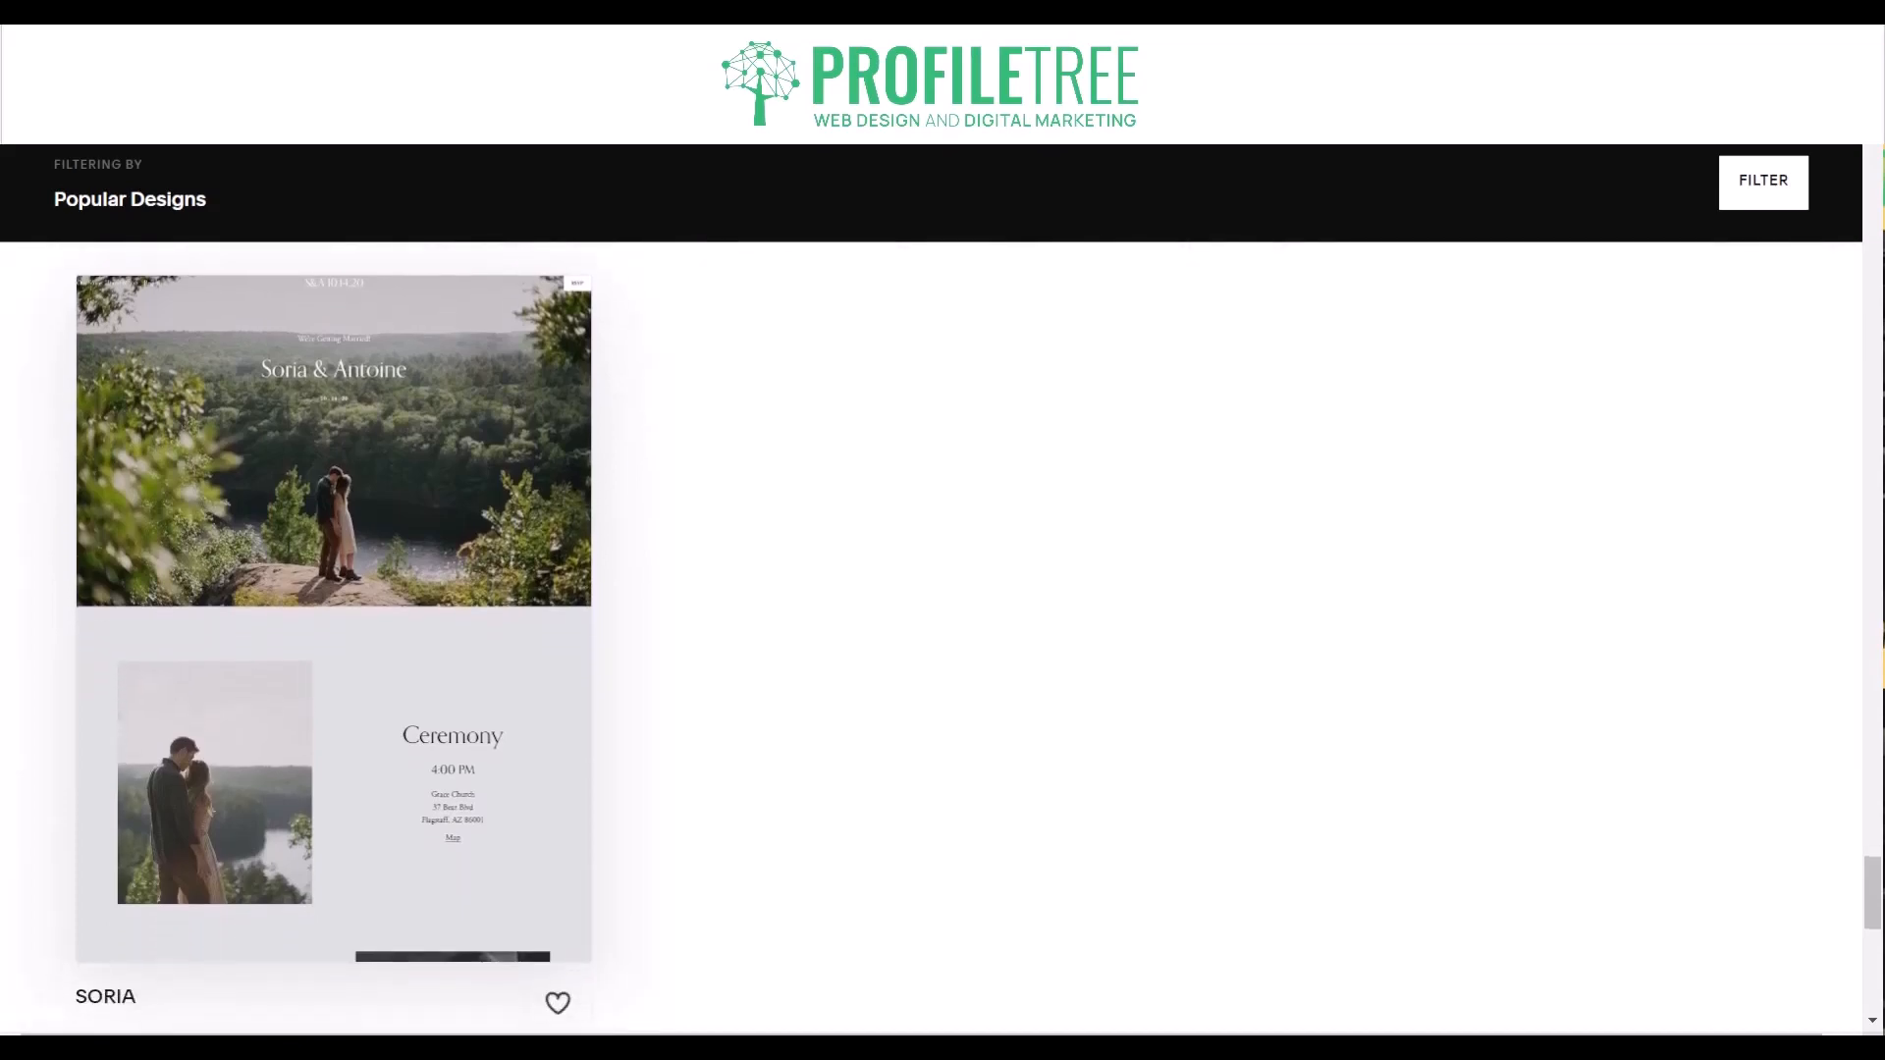
pyautogui.scroll(-4, 942, 638)
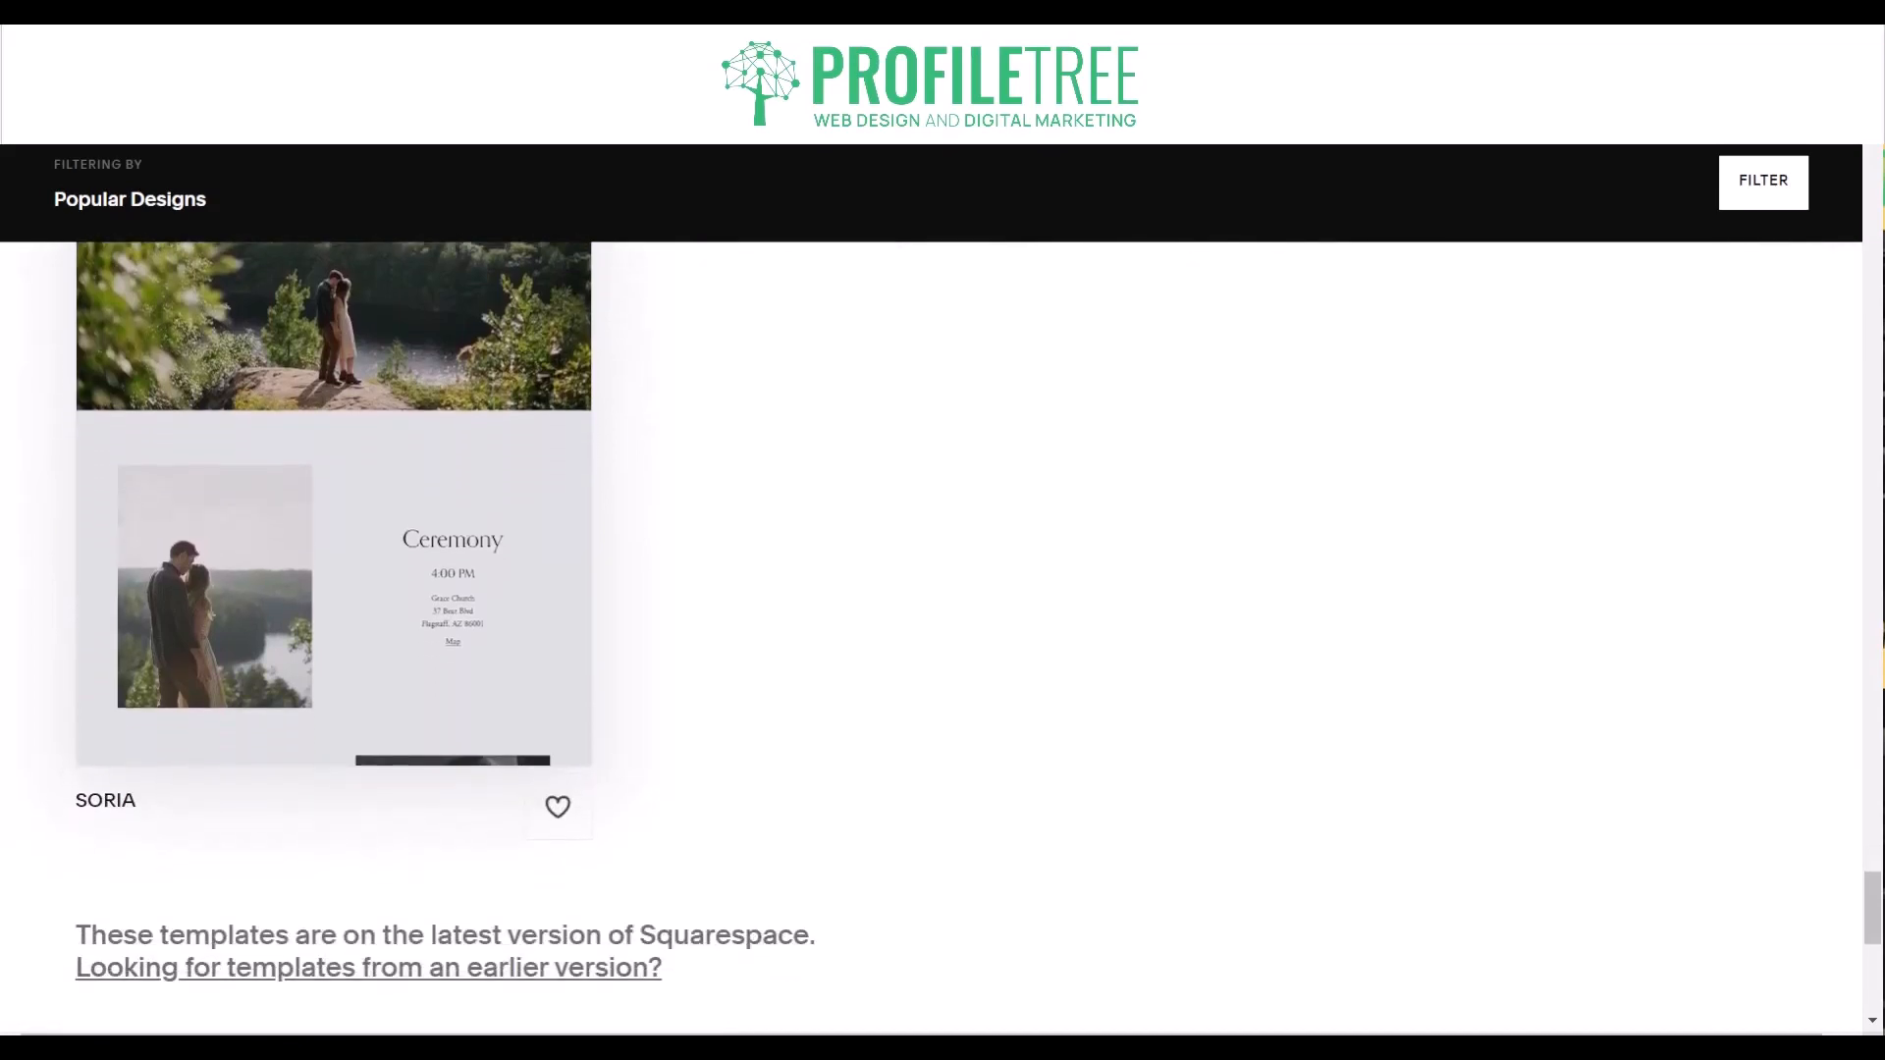
pyautogui.scroll(-4, 942, 638)
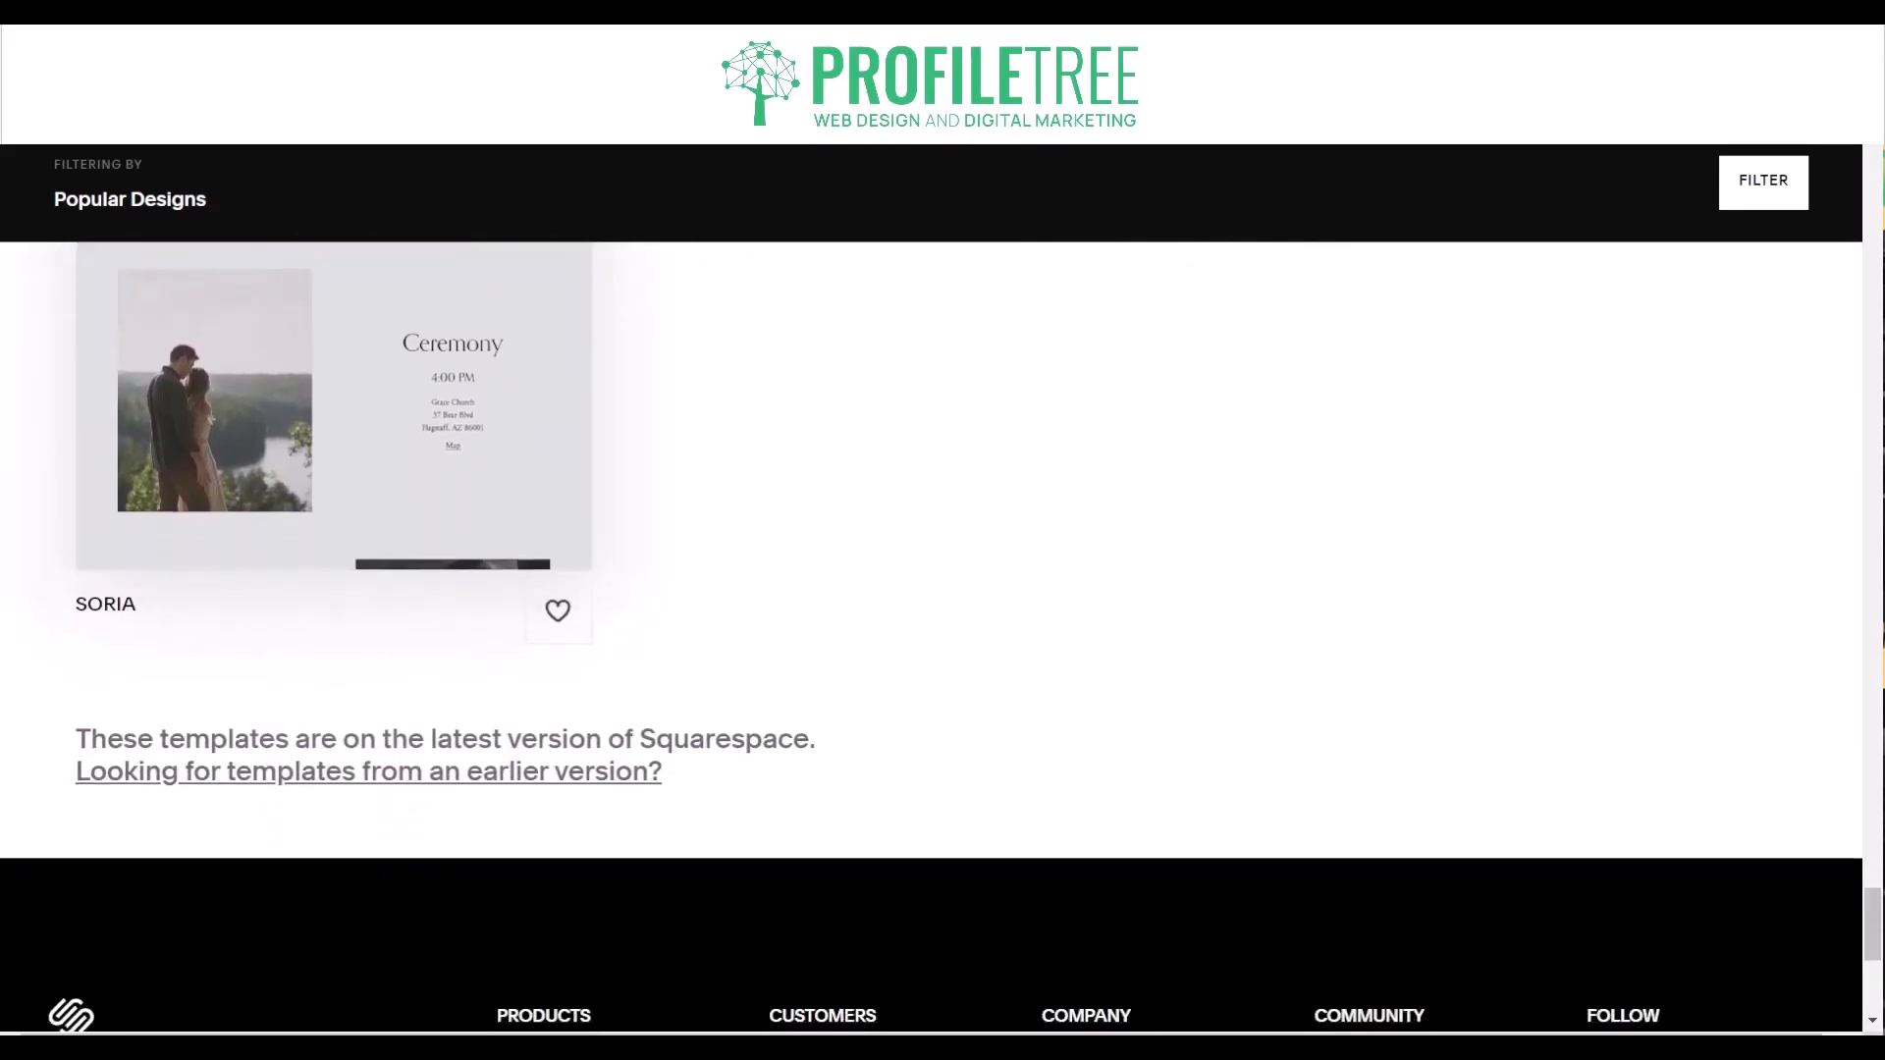
pyautogui.scroll(-4, 943, 638)
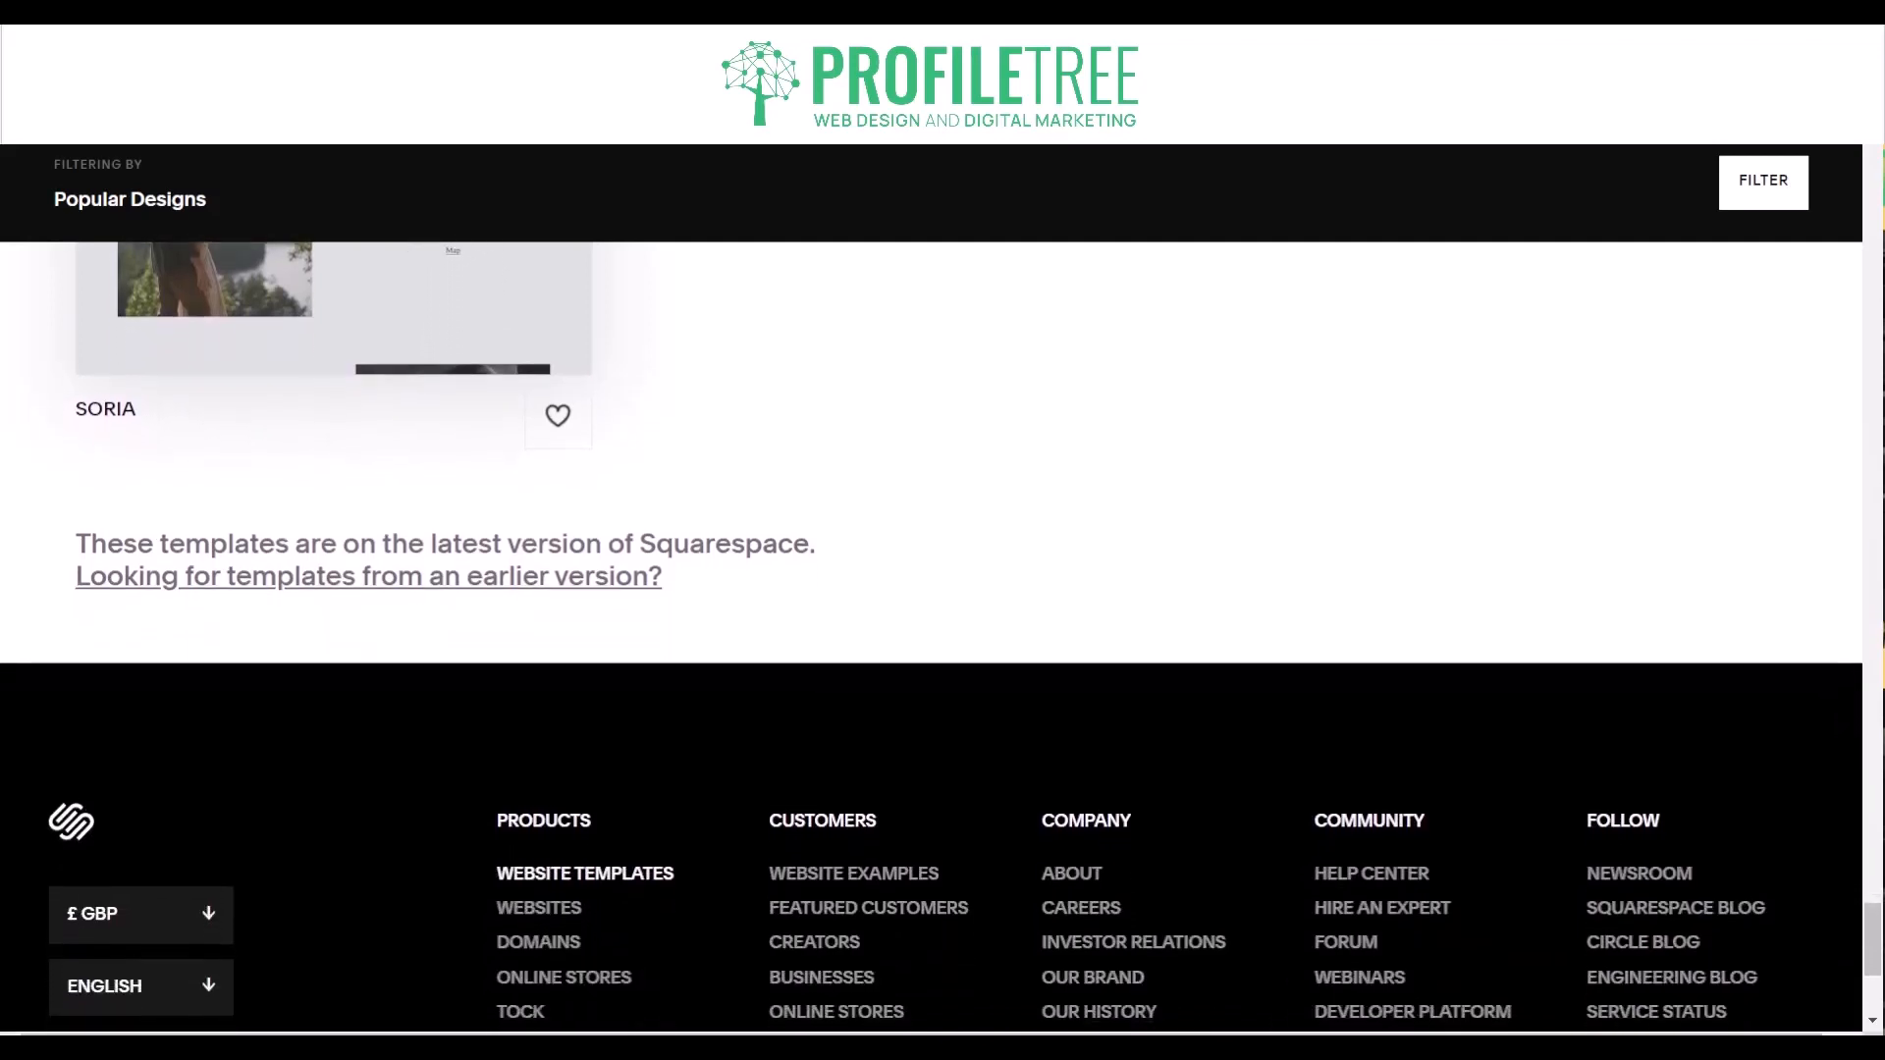
pyautogui.scroll(-4, 942, 638)
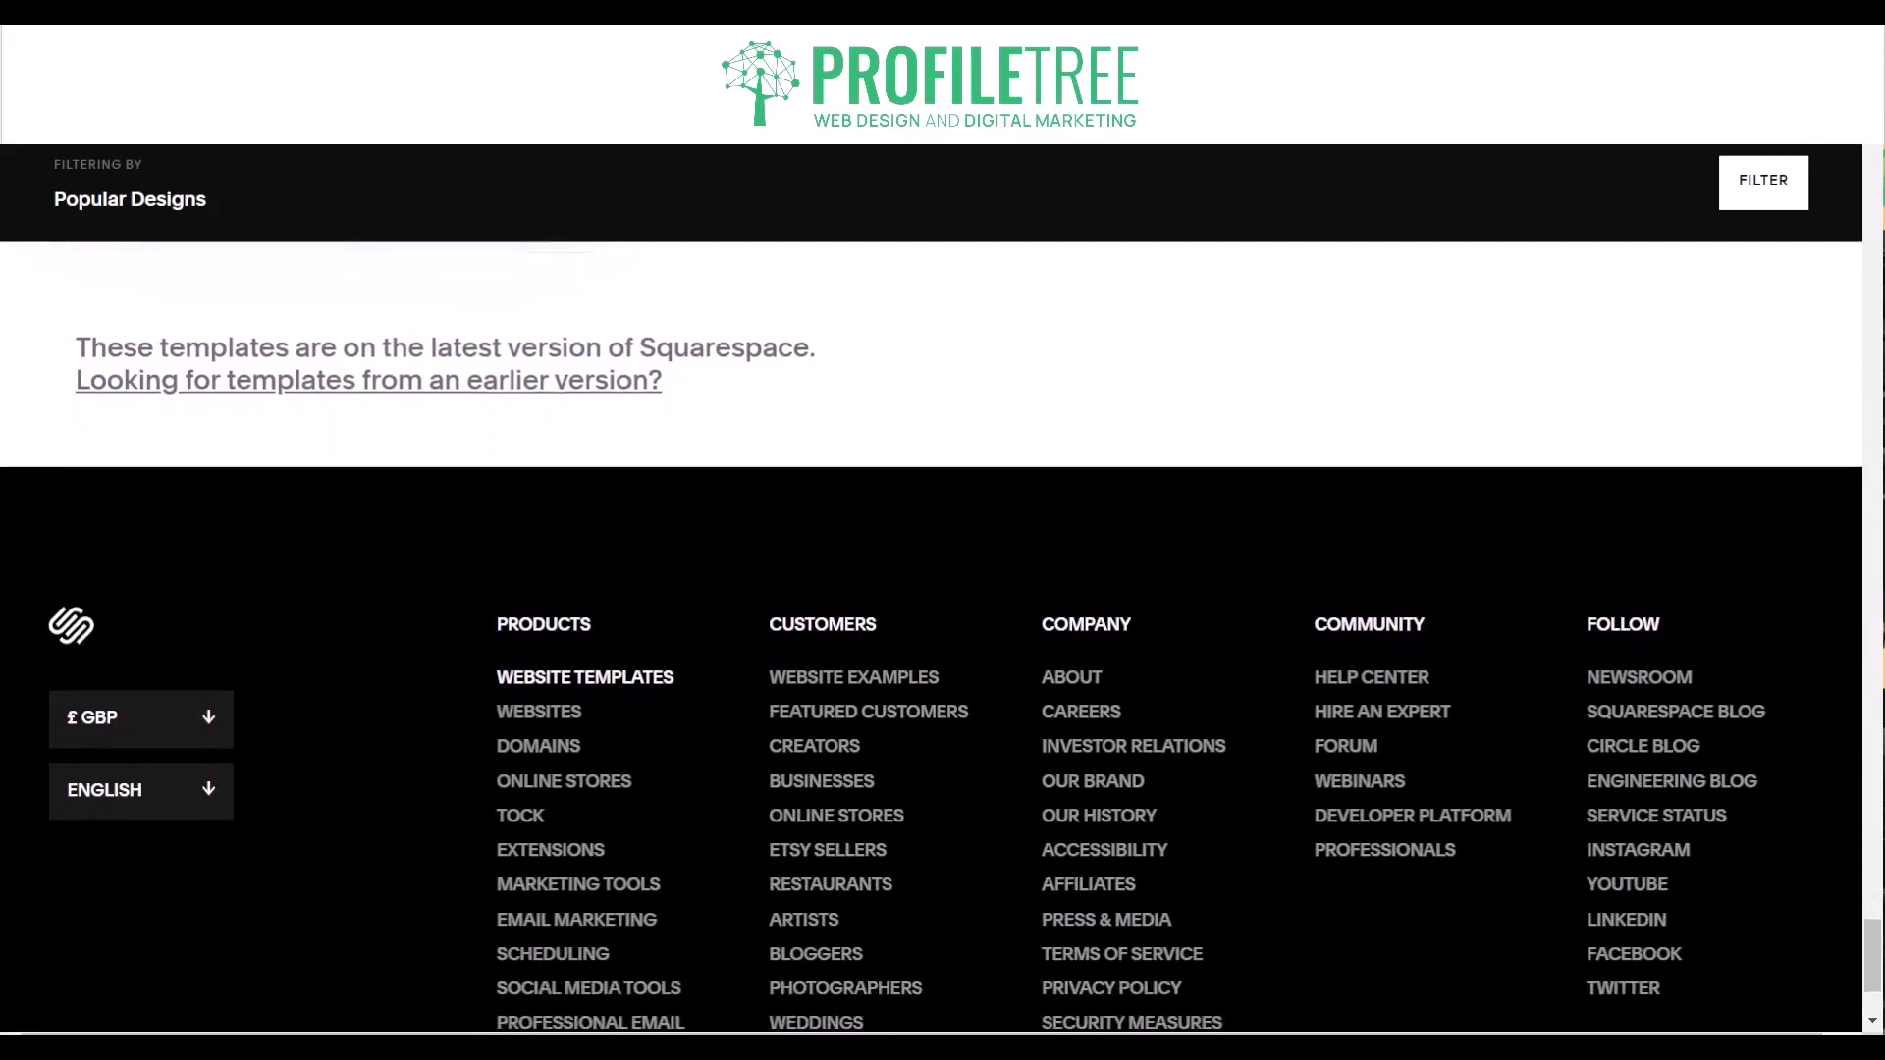
pyautogui.scroll(-3, 943, 638)
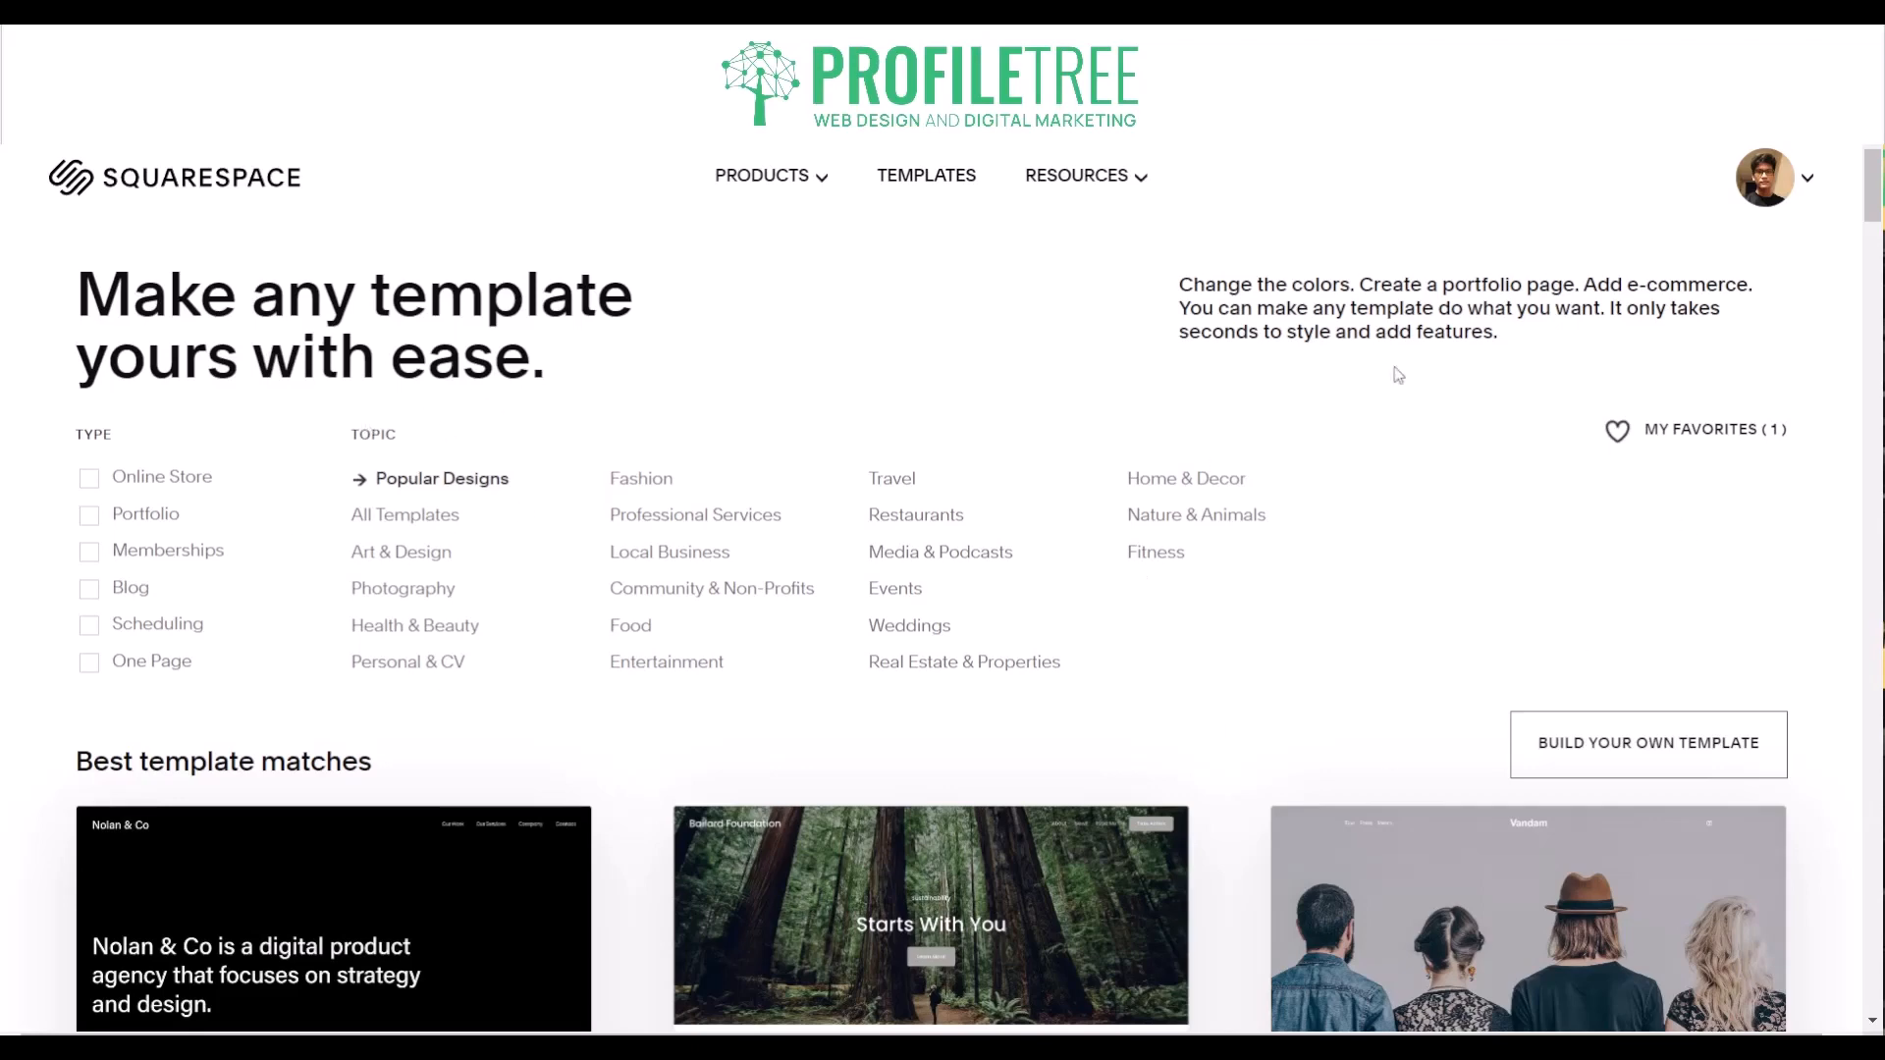
# - Filter the template gallery by the Online Store type and the Real Estate & Properties topic
pyautogui.click(89, 491)
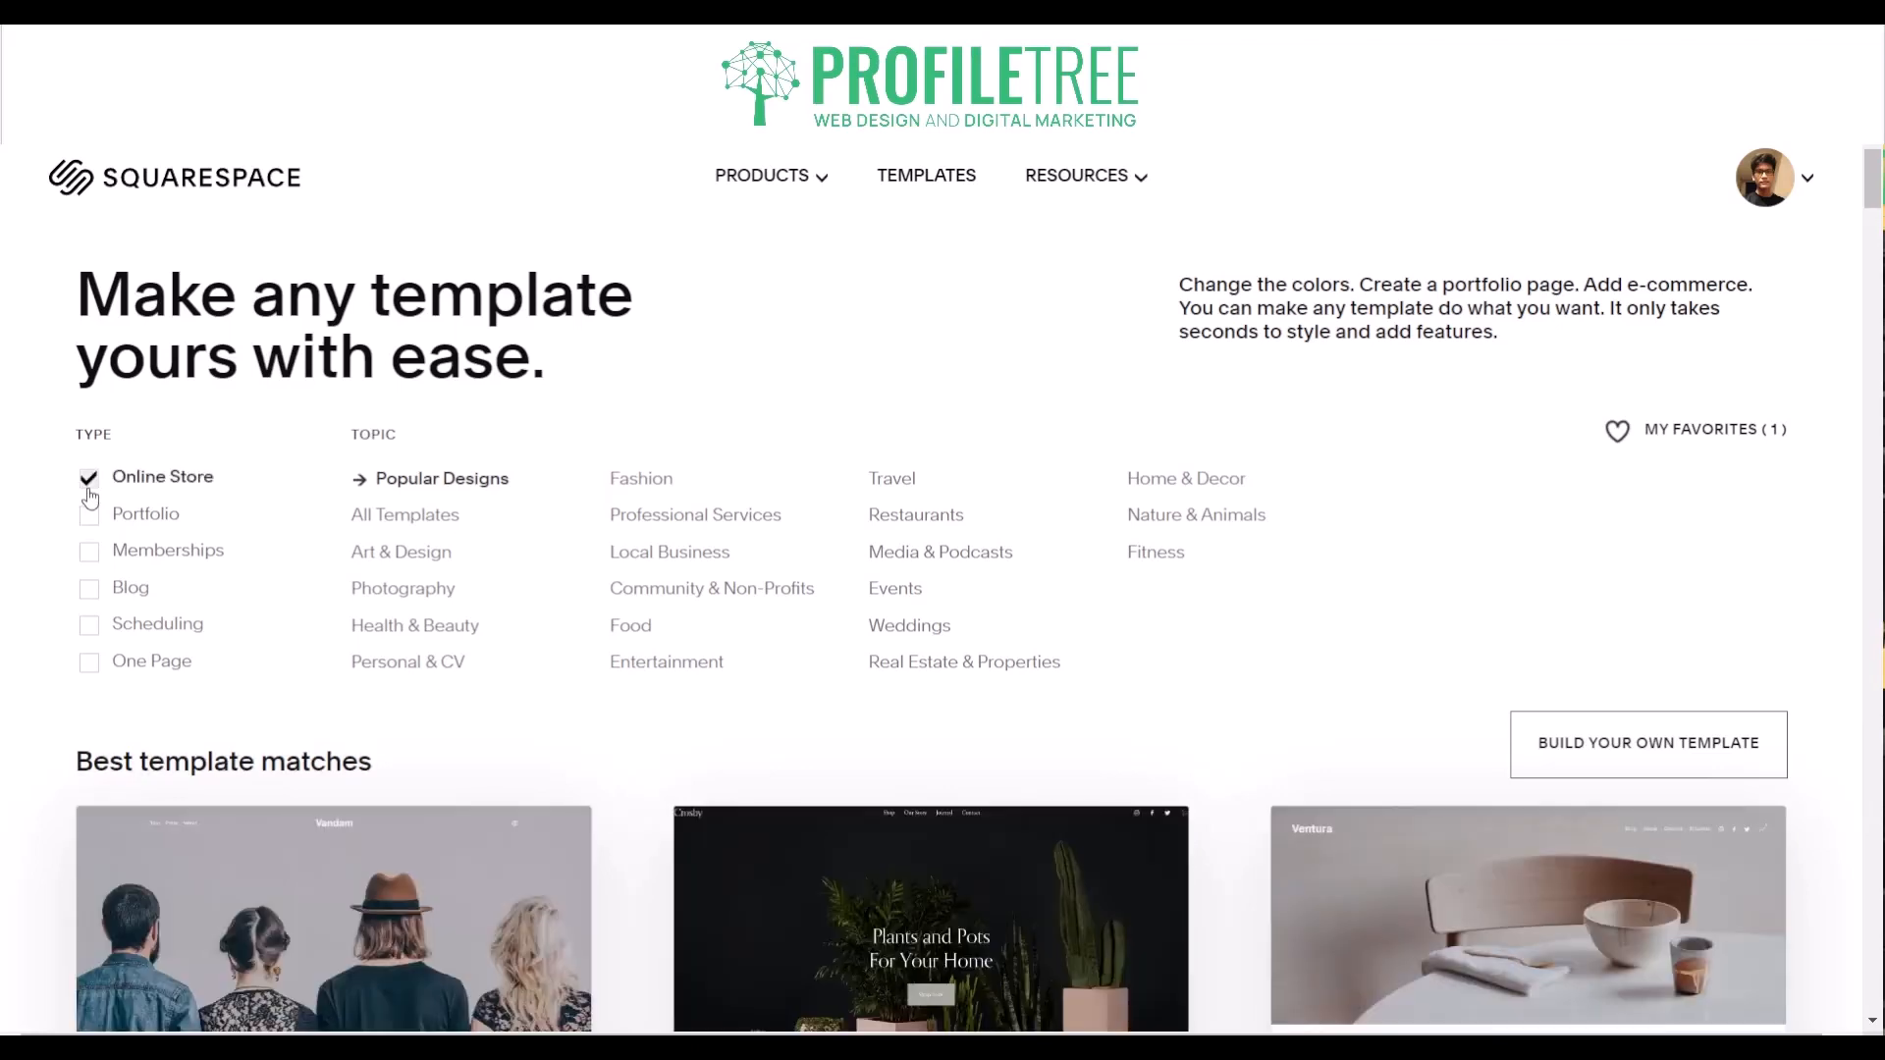
pyautogui.scroll(-5, 89, 496)
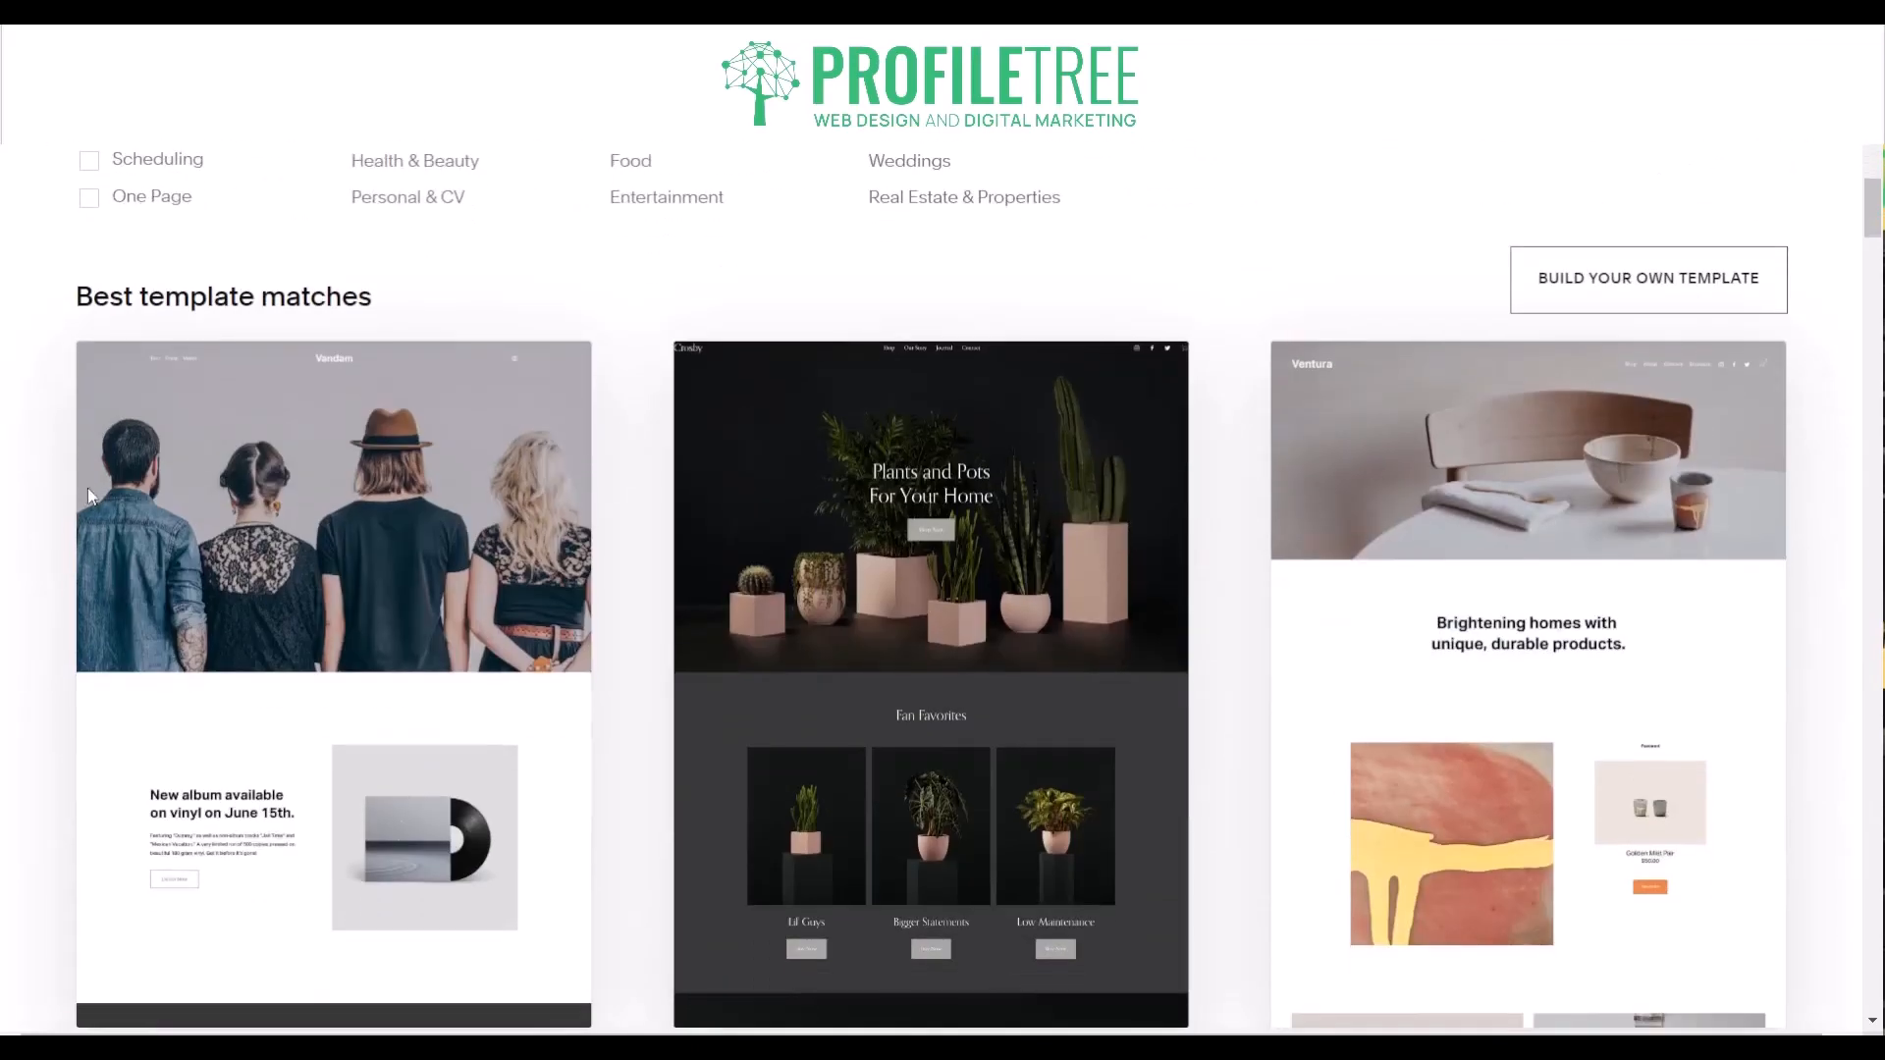
pyautogui.scroll(3, 648, 308)
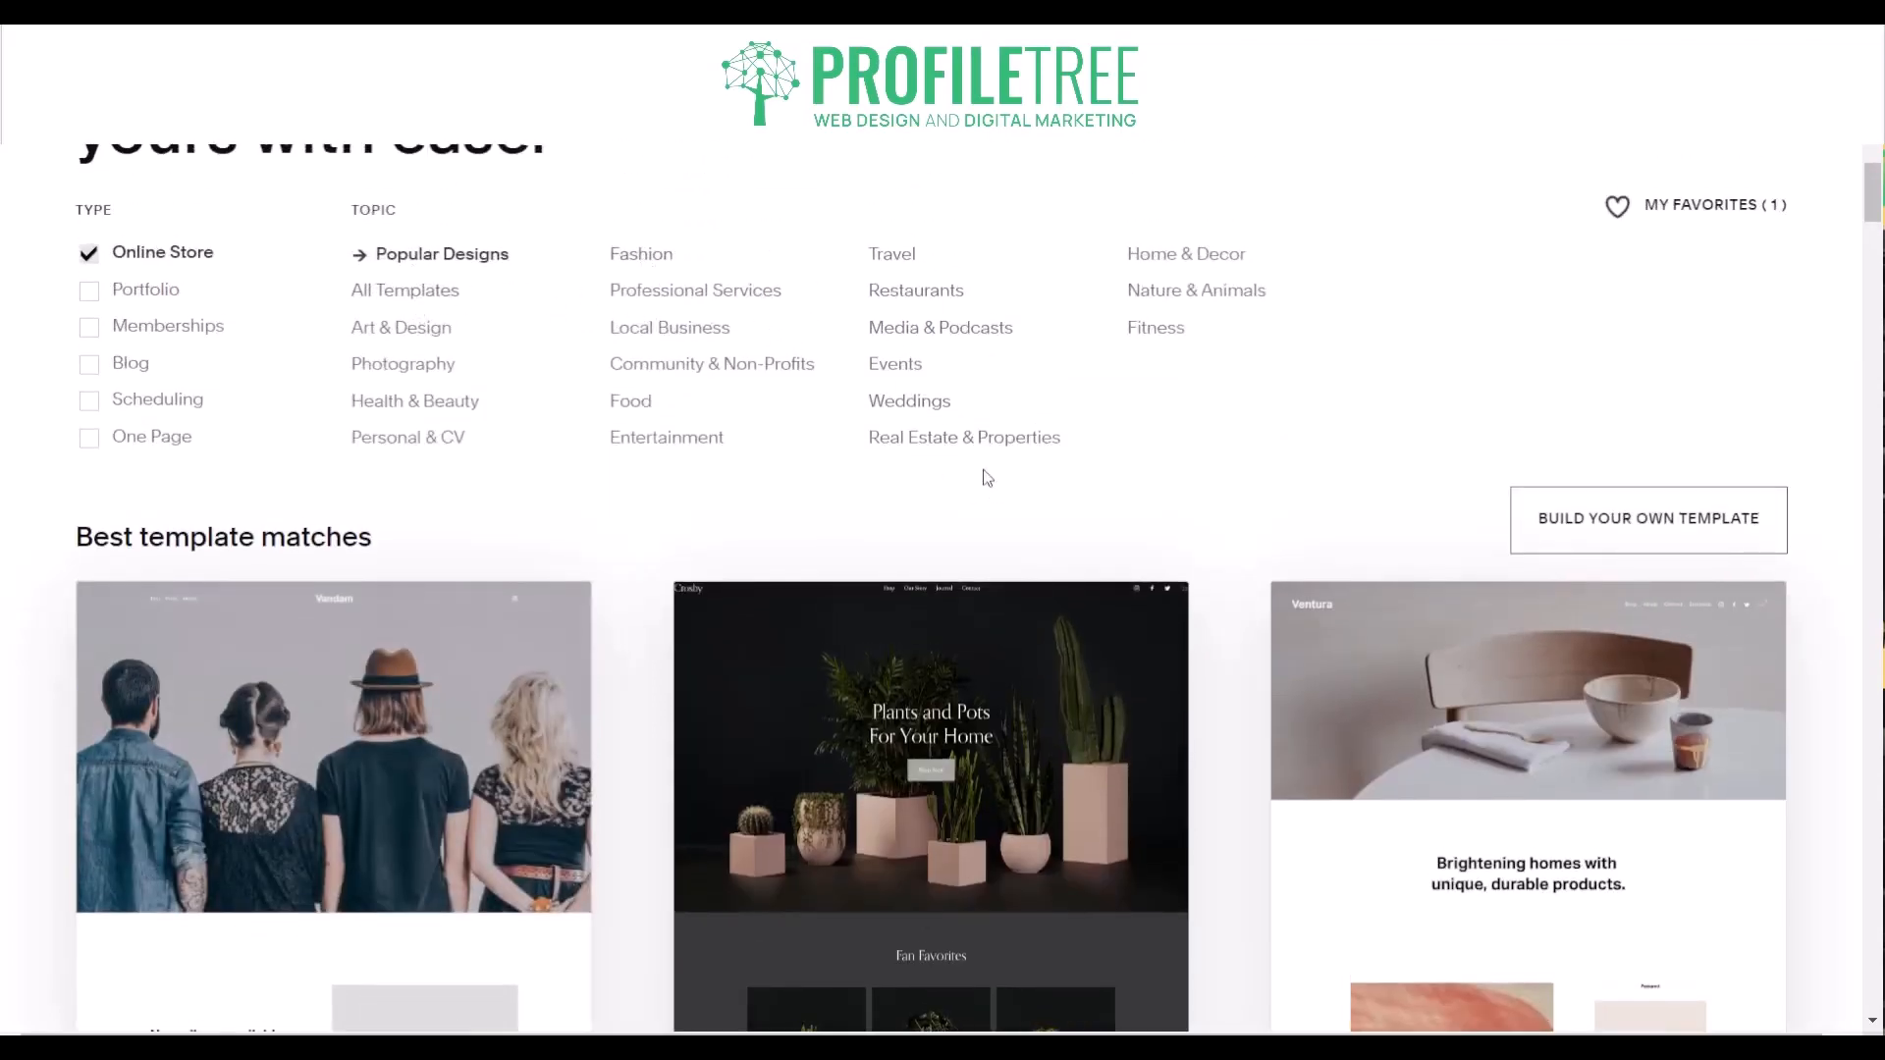
pyautogui.click(929, 448)
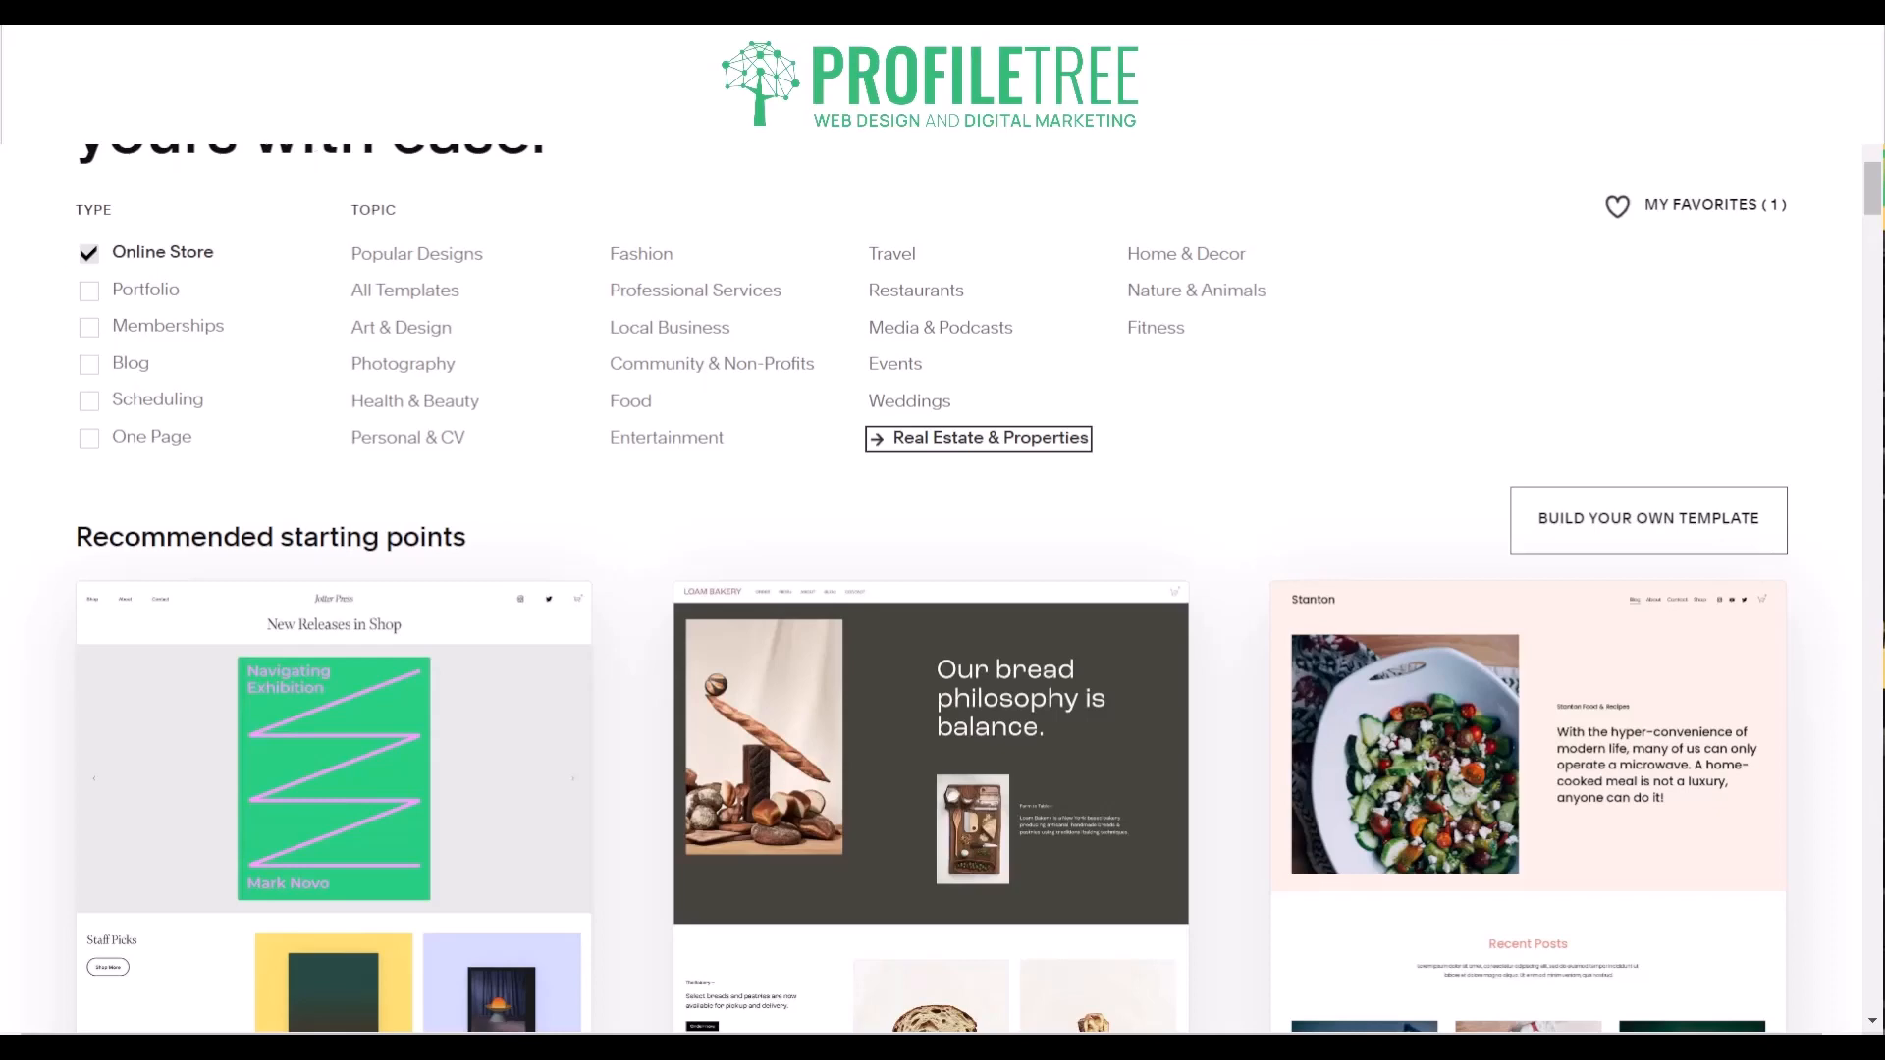
# - Examine the recommended starting points, the Build your own template option and the filtered layouts from Ventura to Singularity, Seen and Maru
pyautogui.scroll(-8, 697, 530)
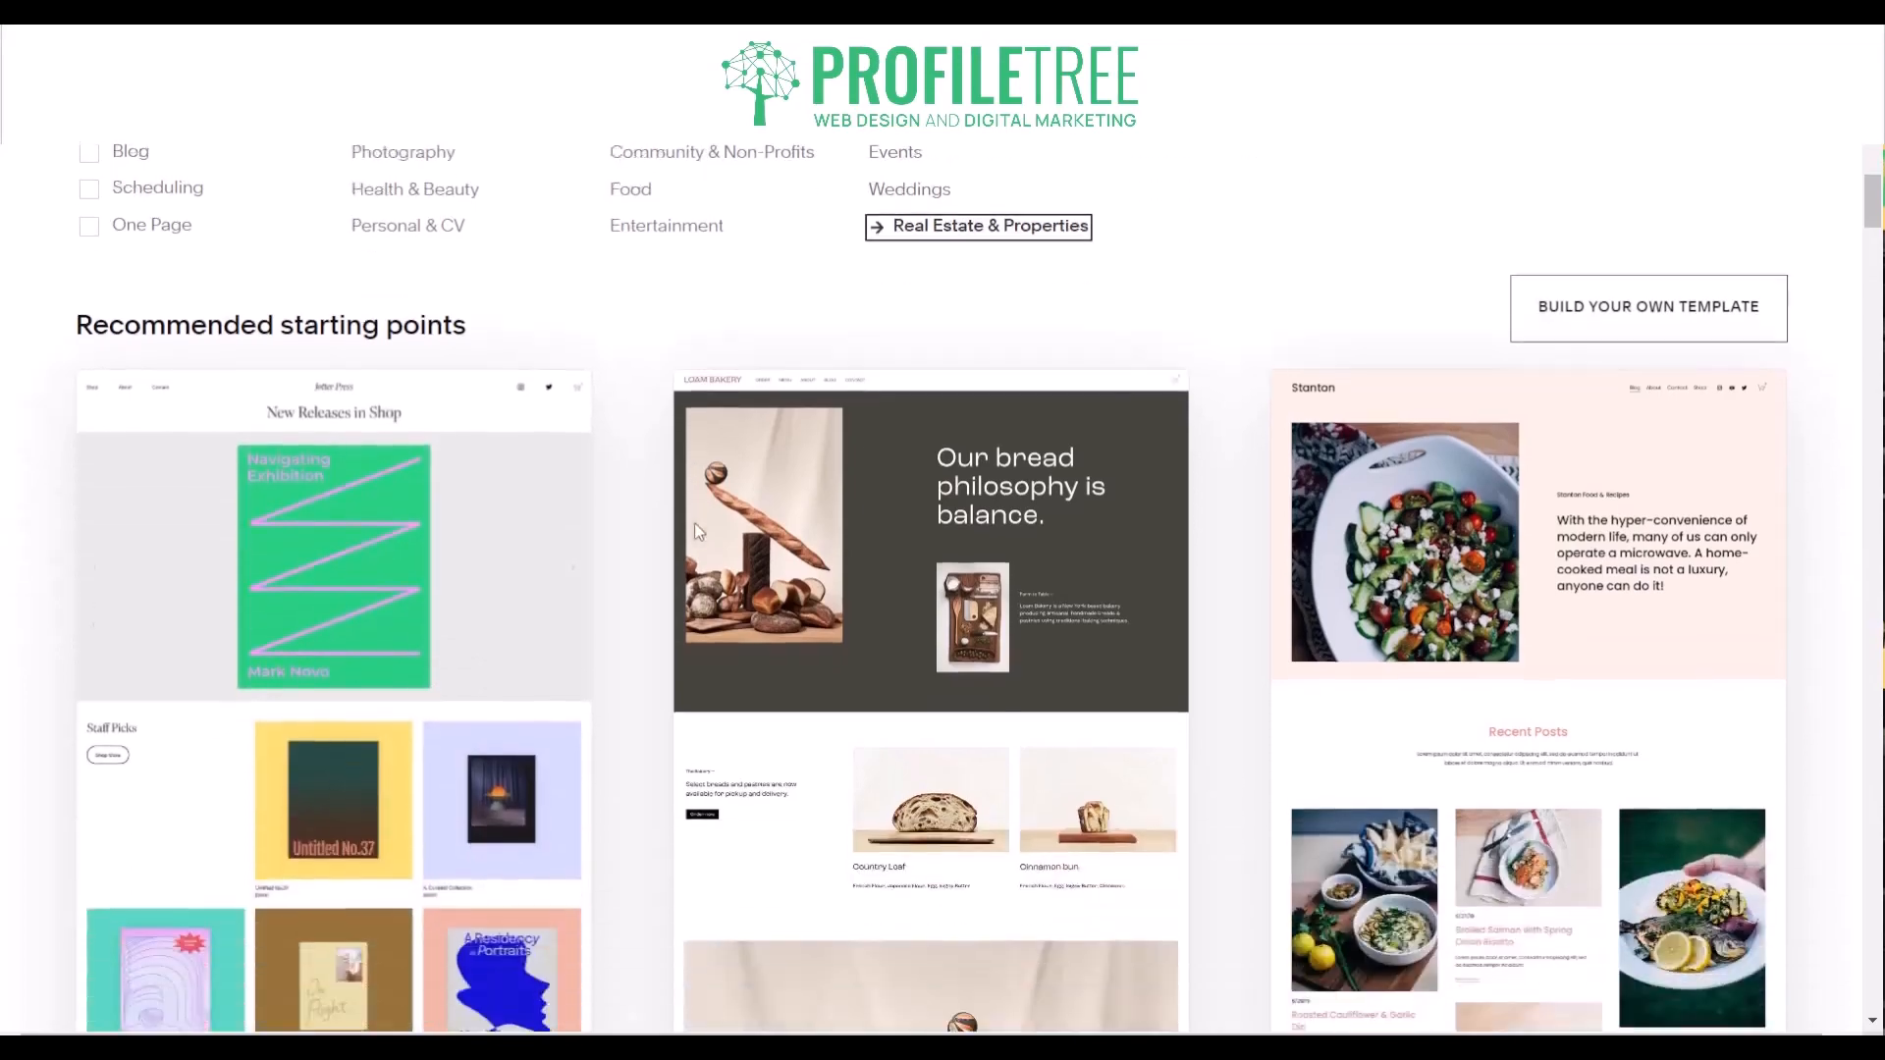
pyautogui.scroll(9, 695, 530)
pyautogui.scroll(1, 697, 533)
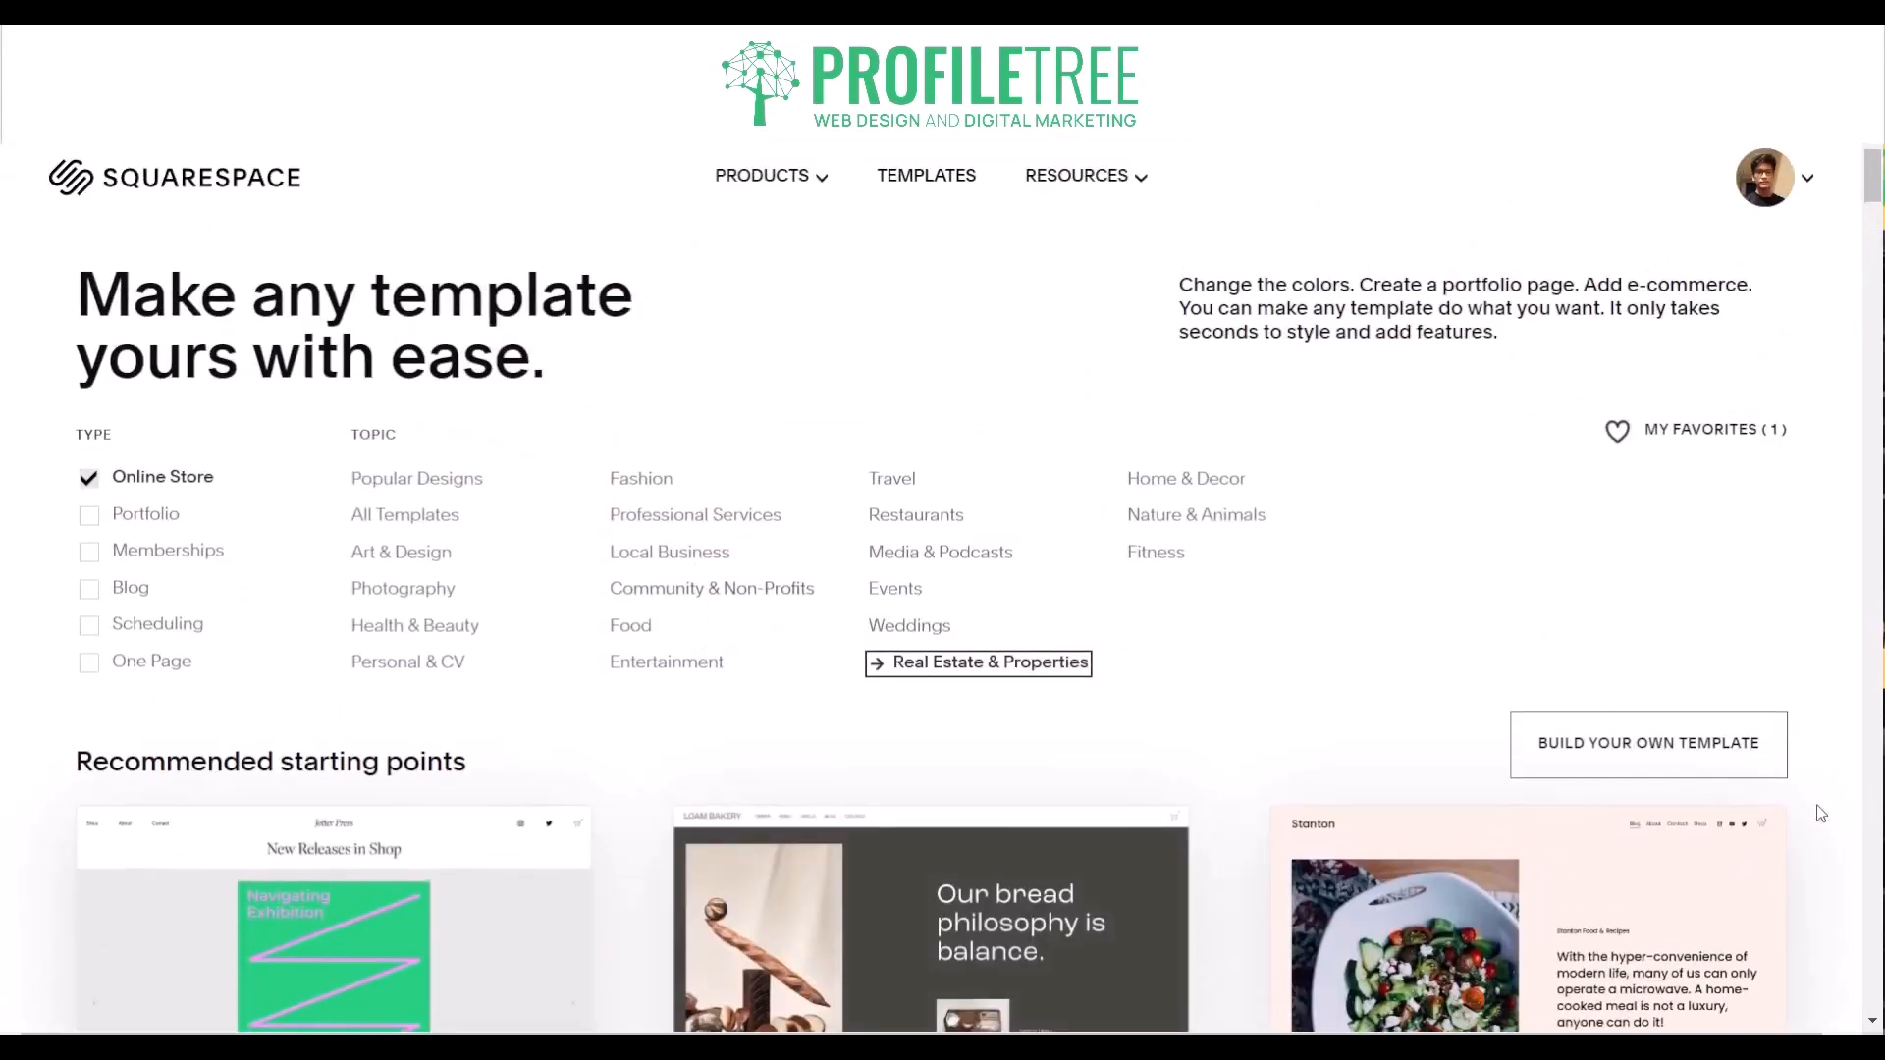
pyautogui.scroll(5, 1819, 812)
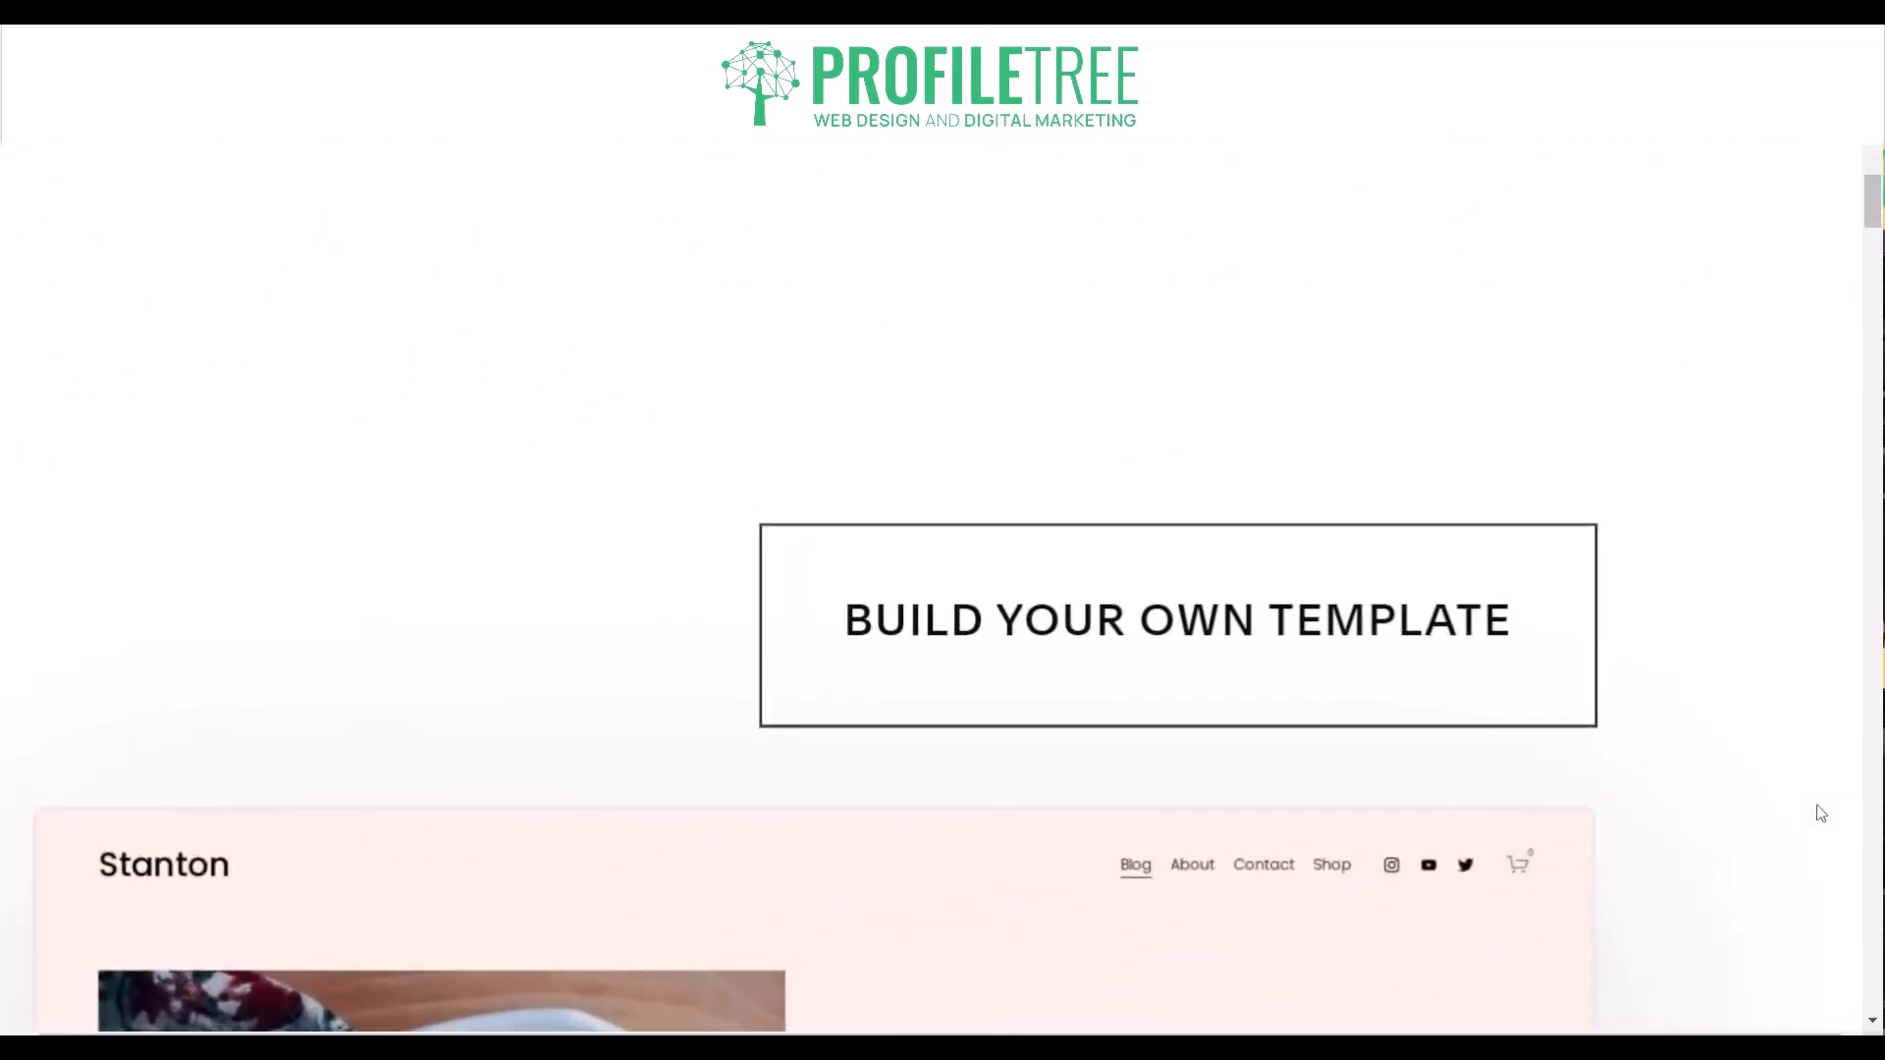
pyautogui.scroll(-5, 1821, 813)
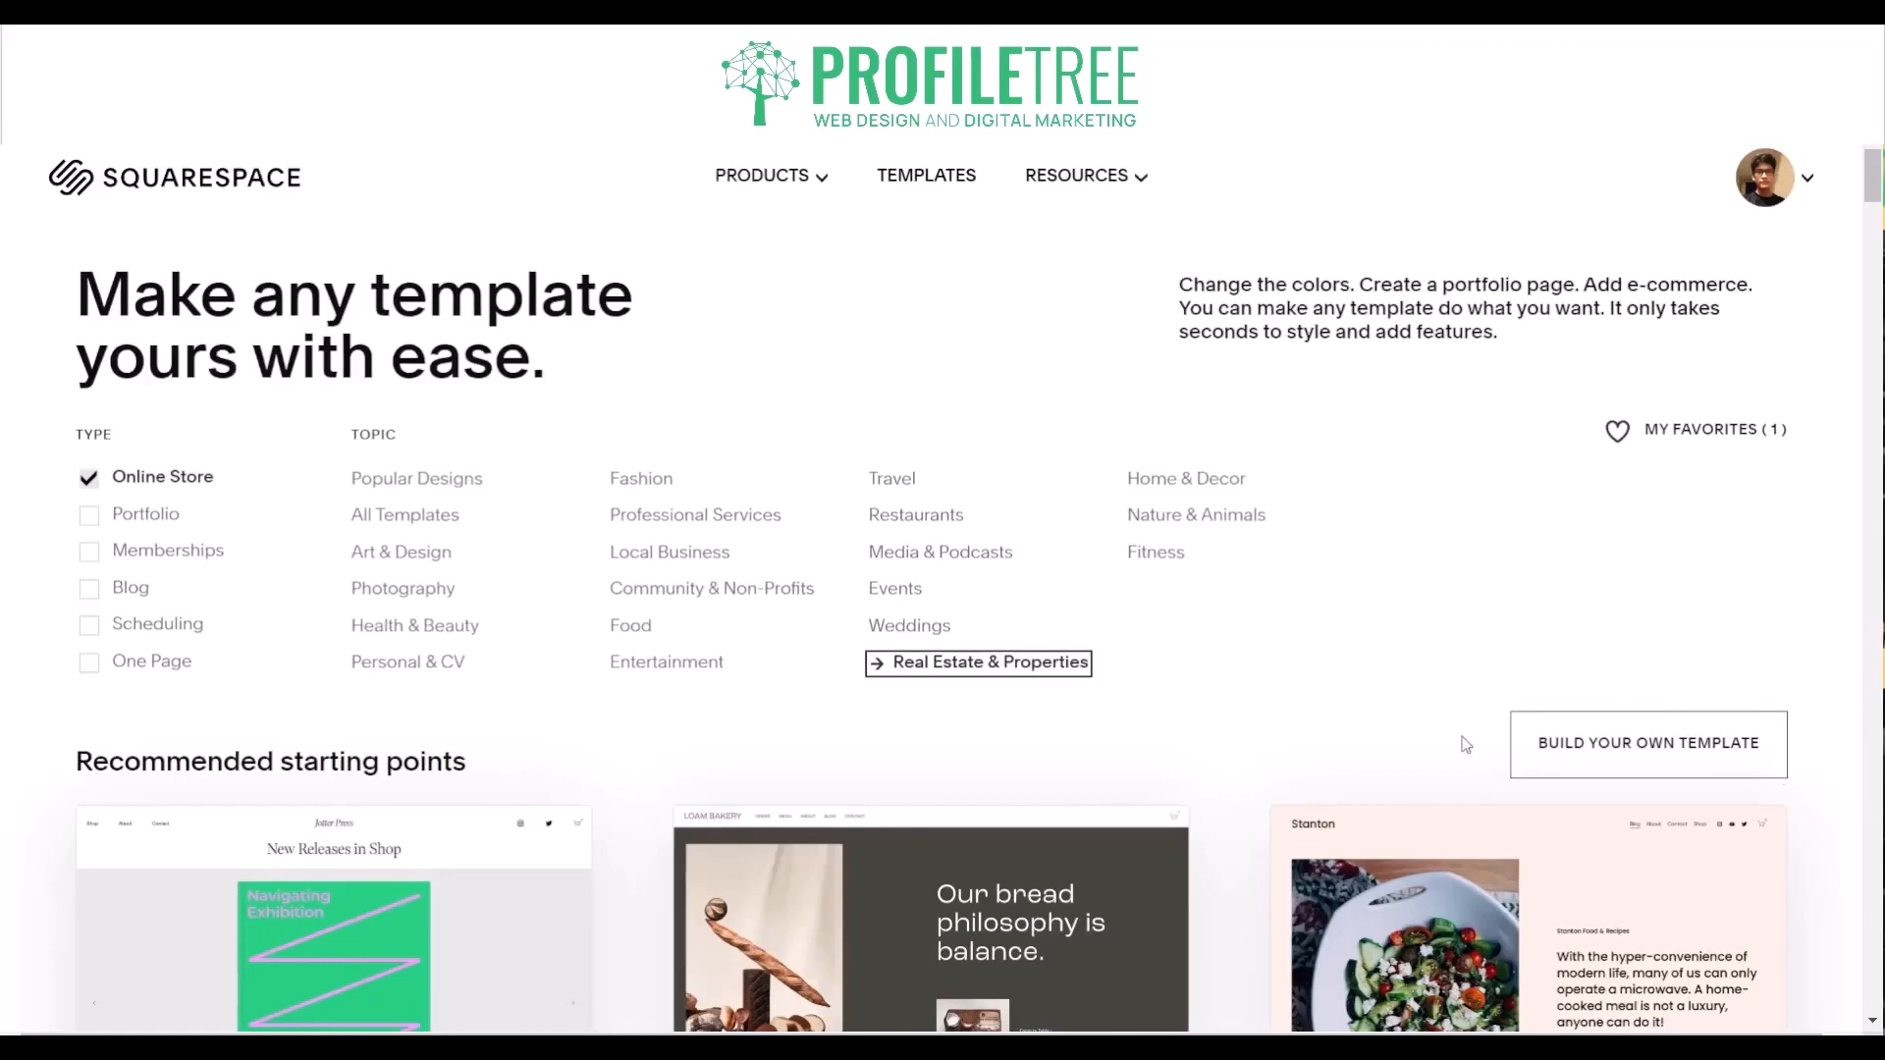
pyautogui.scroll(-3, 1215, 784)
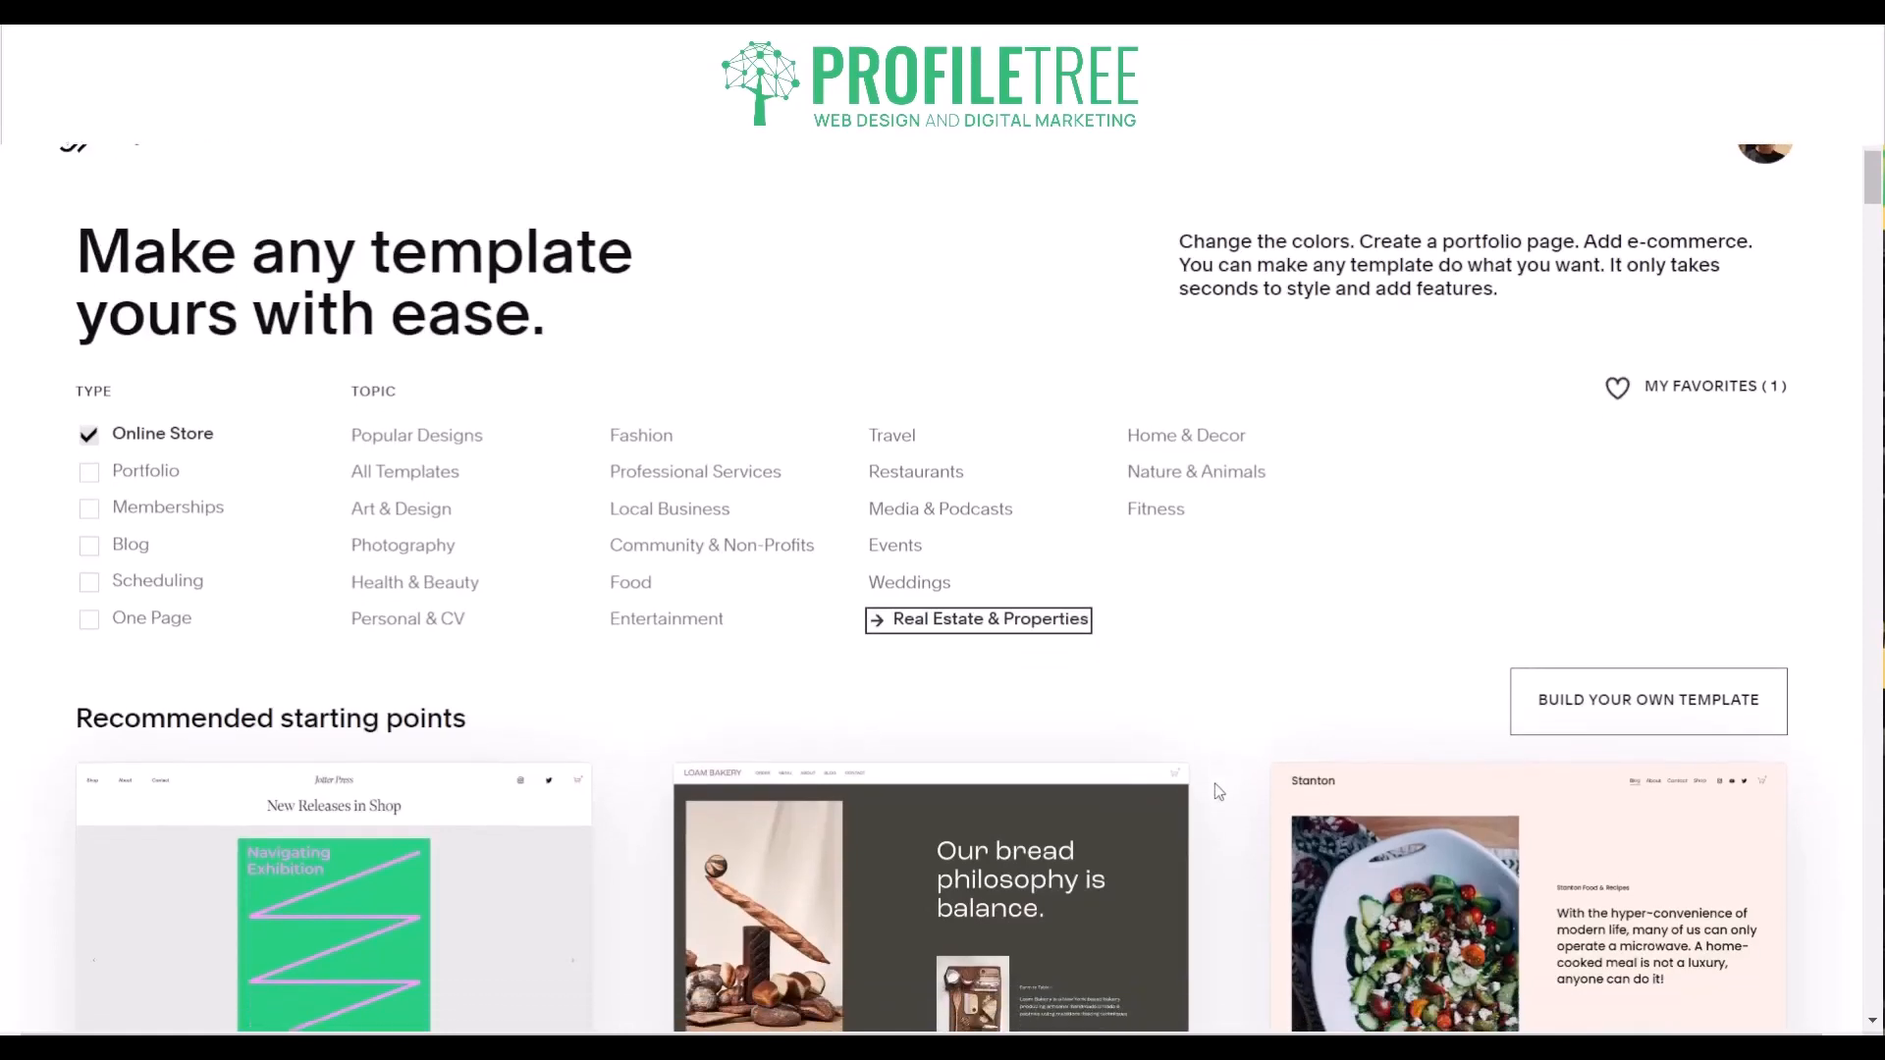
pyautogui.scroll(-8, 1217, 792)
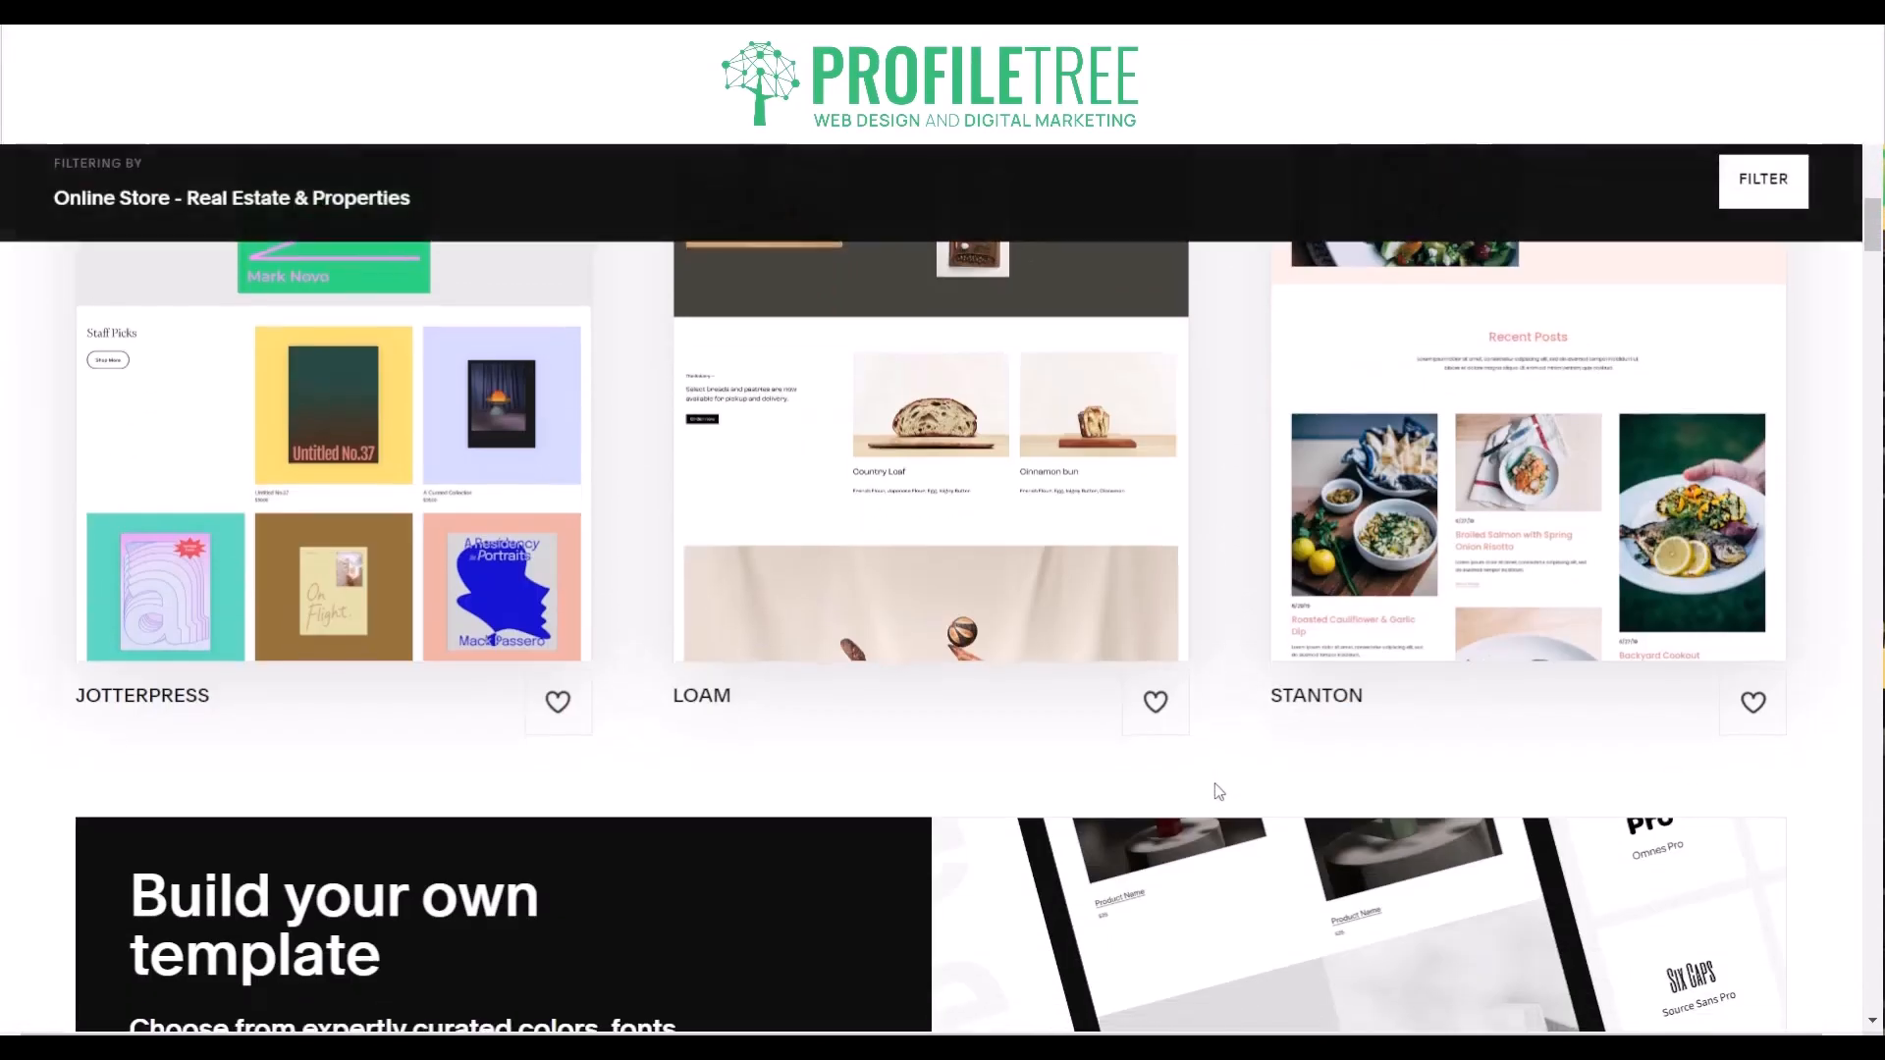
pyautogui.scroll(-8, 1217, 791)
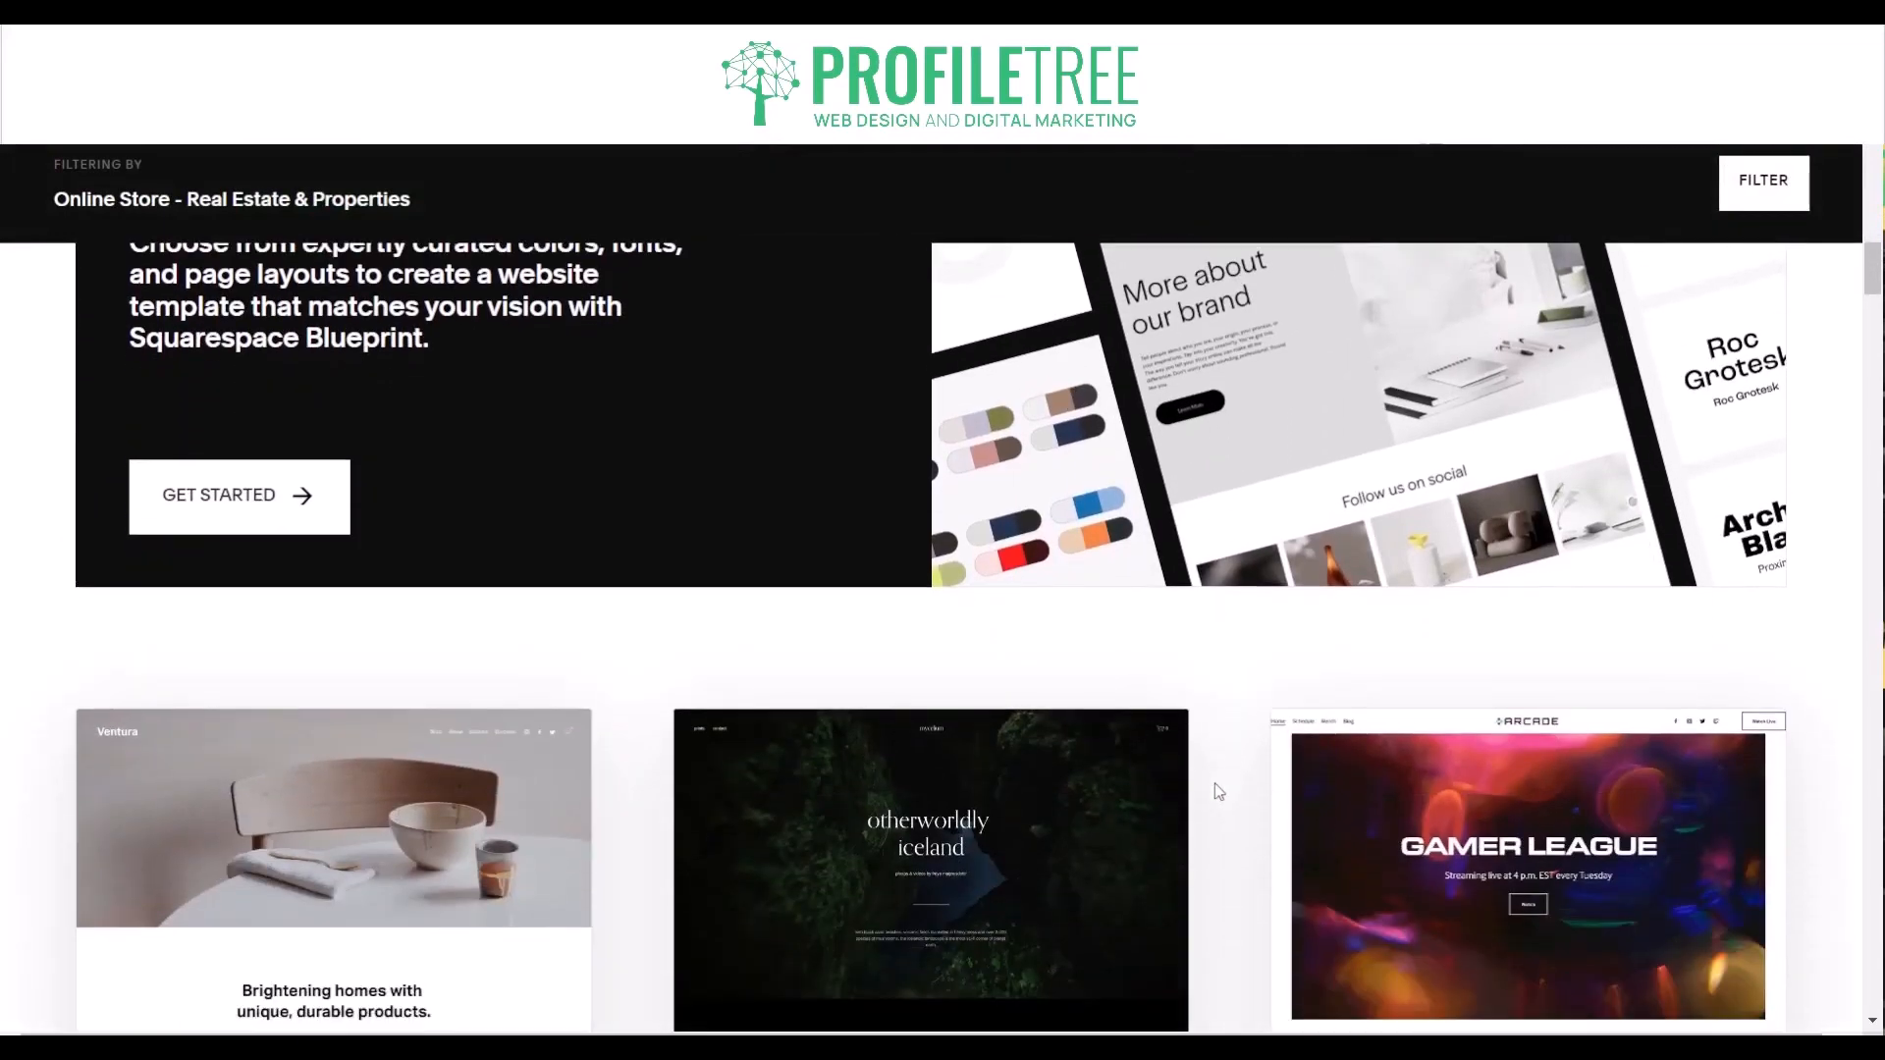
pyautogui.scroll(-5, 1217, 791)
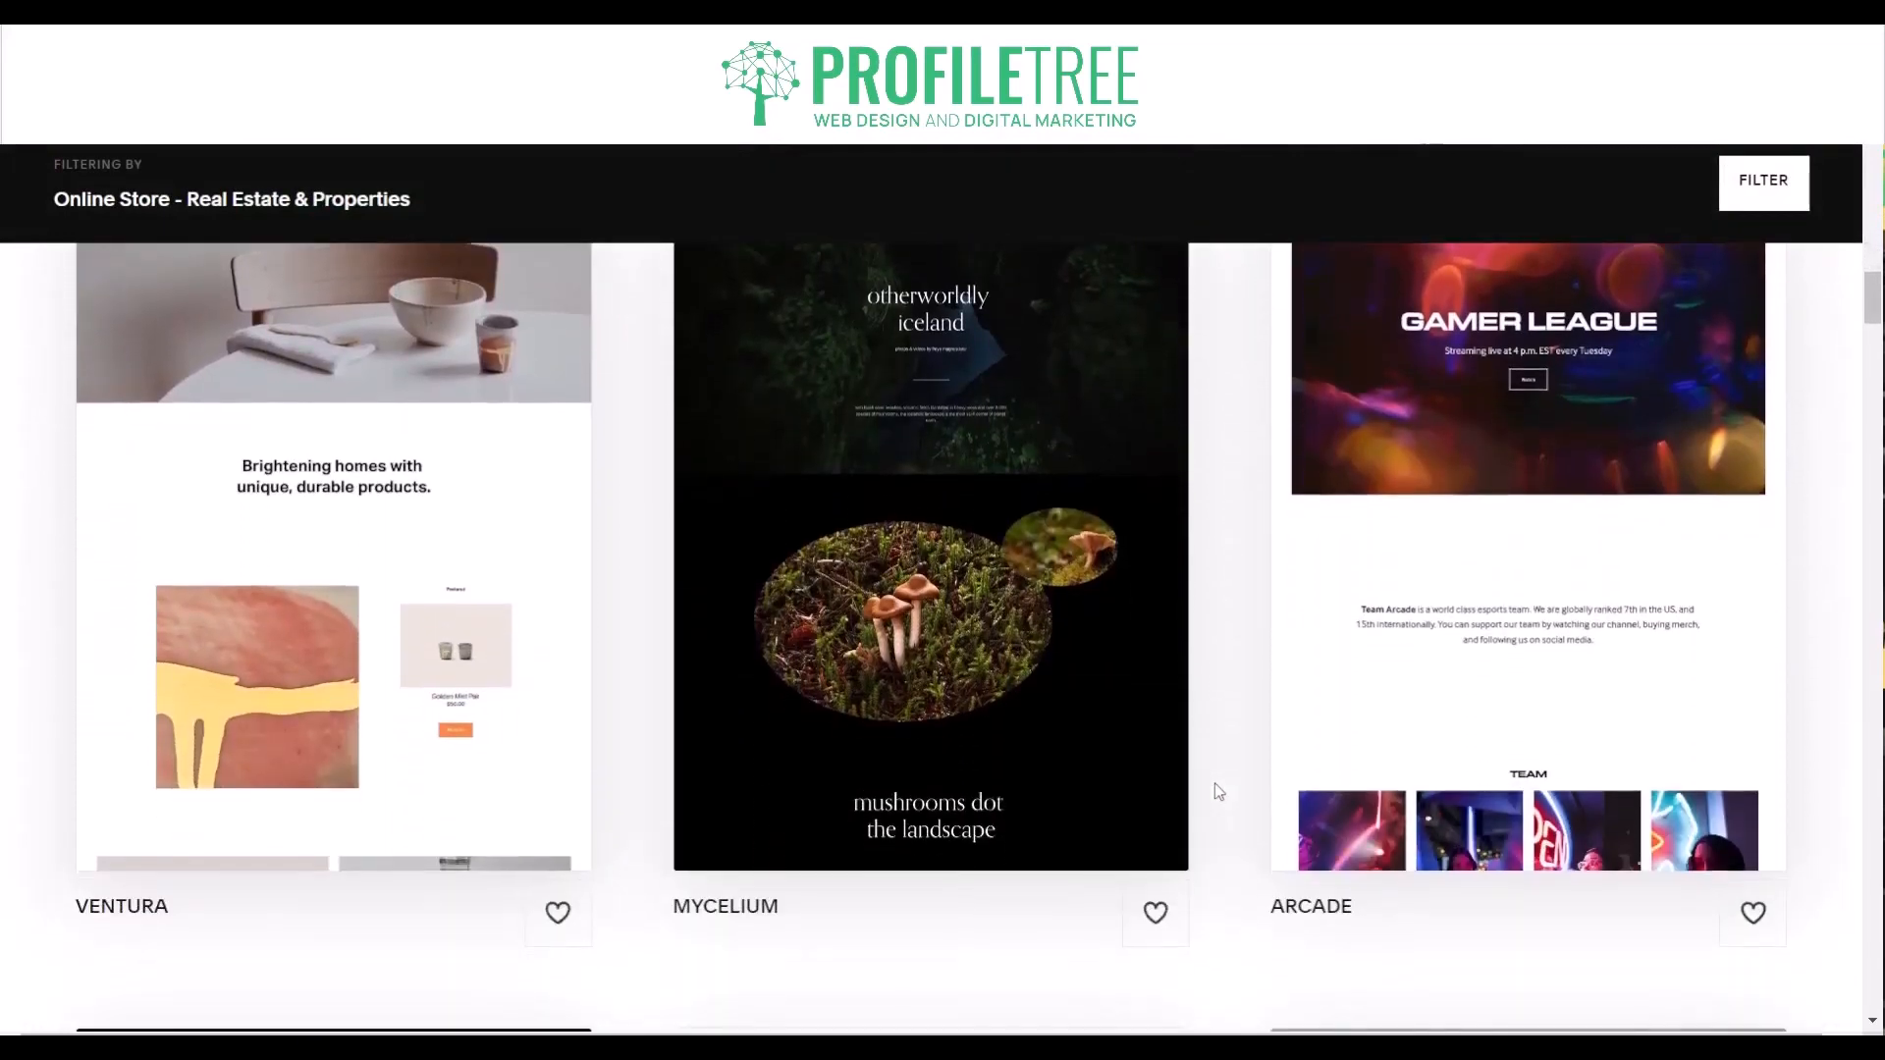
pyautogui.scroll(-5, 1217, 791)
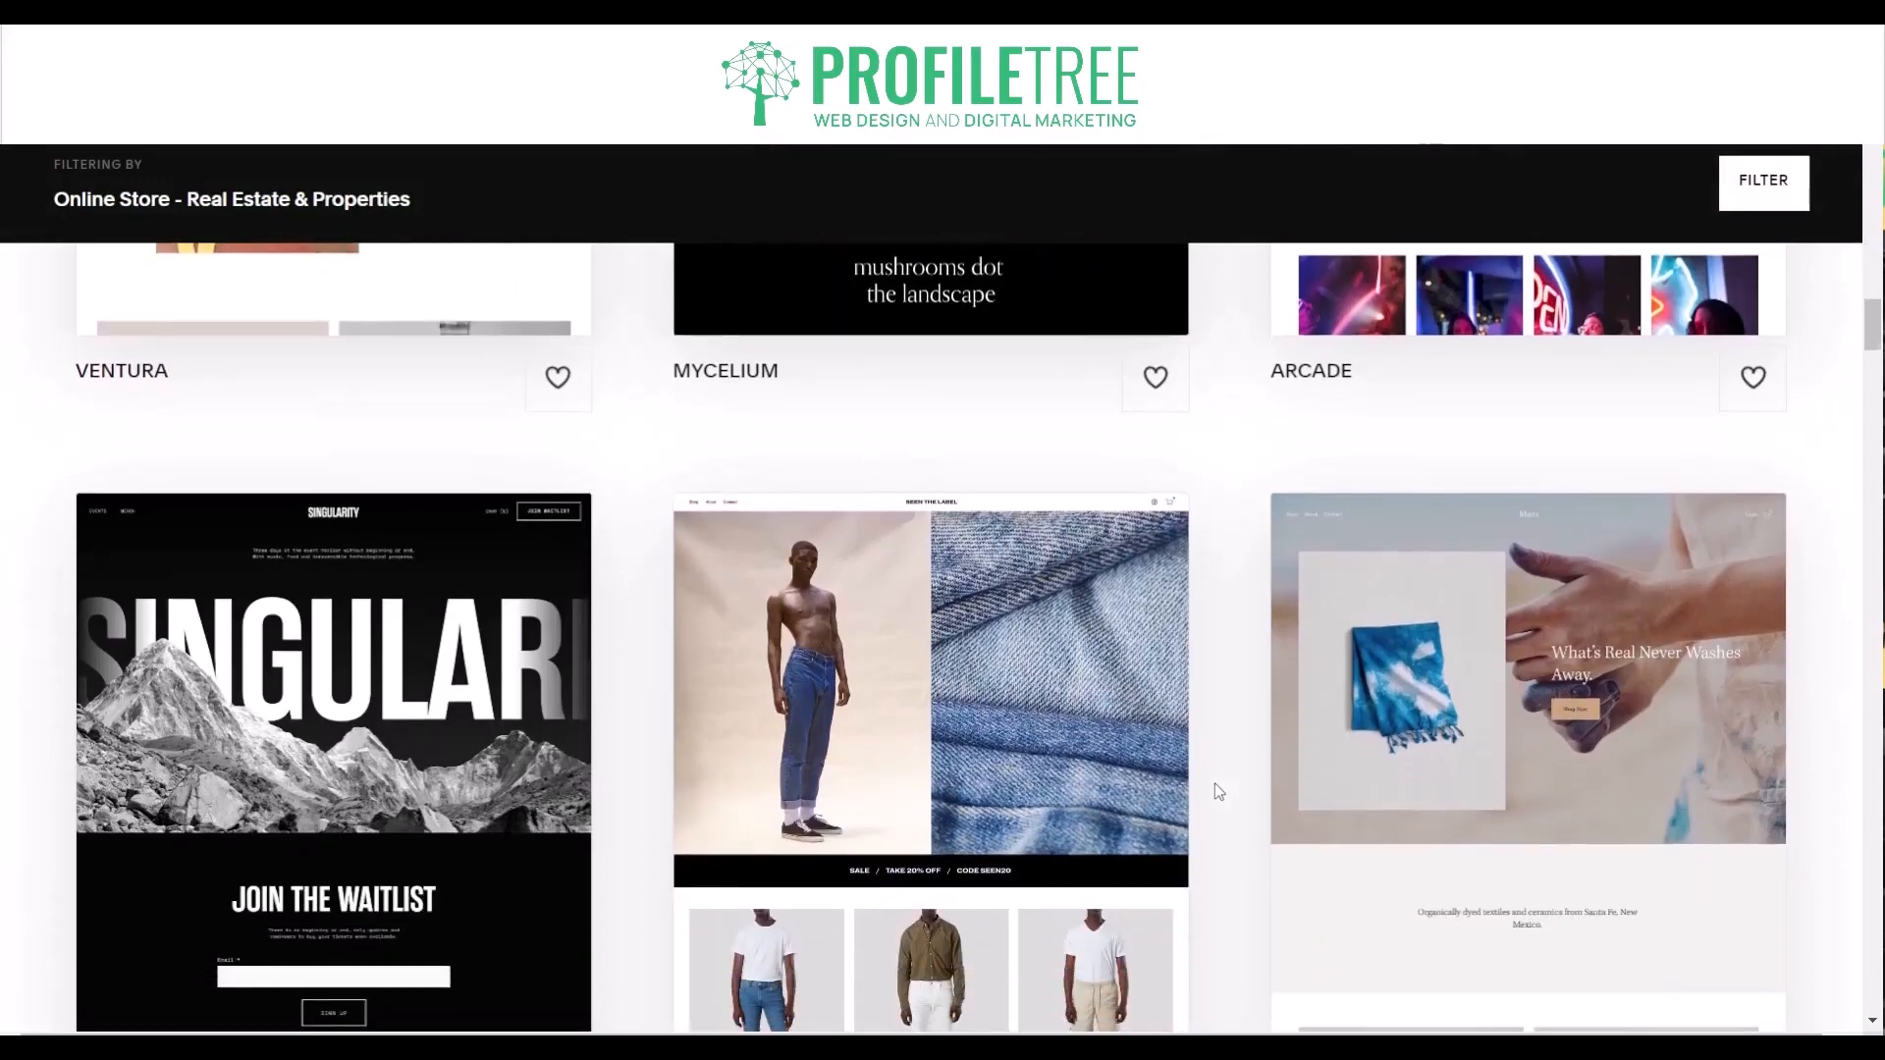
pyautogui.scroll(-2, 1217, 792)
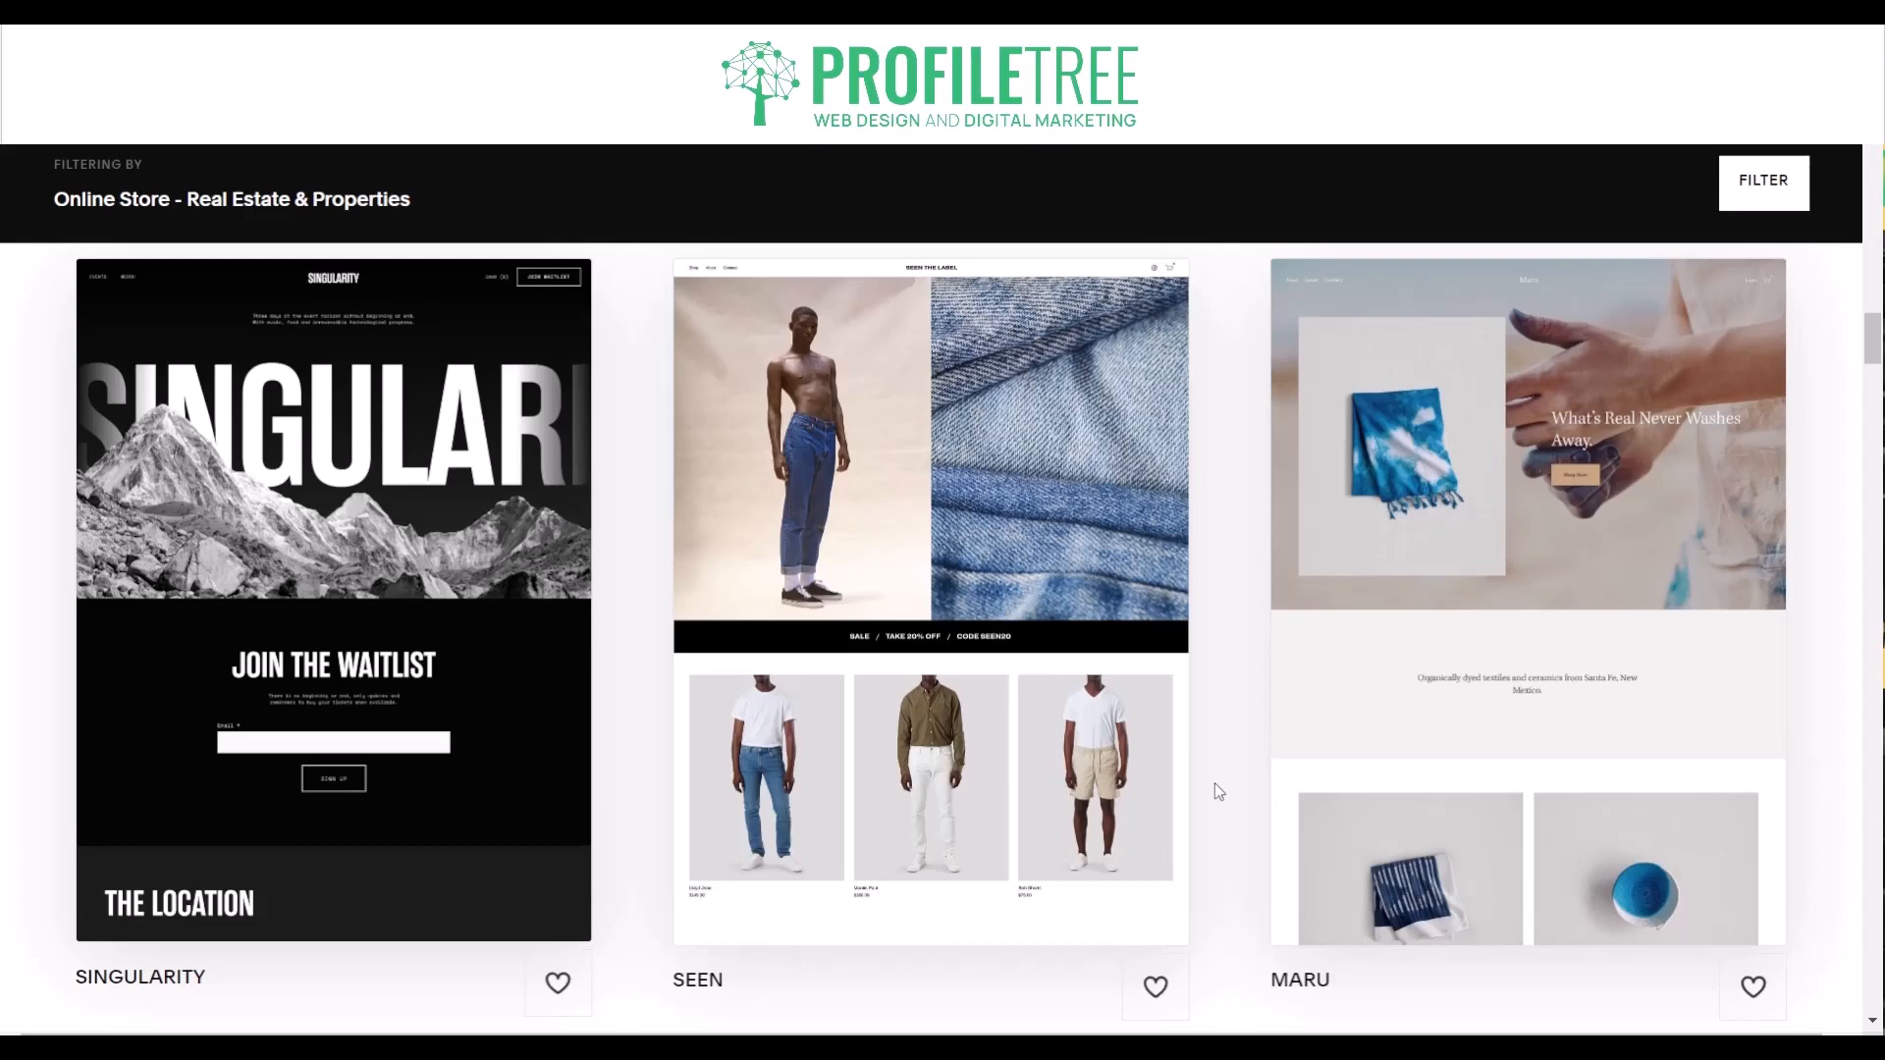
# - Examine the filtered templates from Rotate, Idrah and Anise to Palmera, Kester and Vandam, and return to the Jotterpress, Loam and Stanton previews
pyautogui.scroll(-7, 1217, 791)
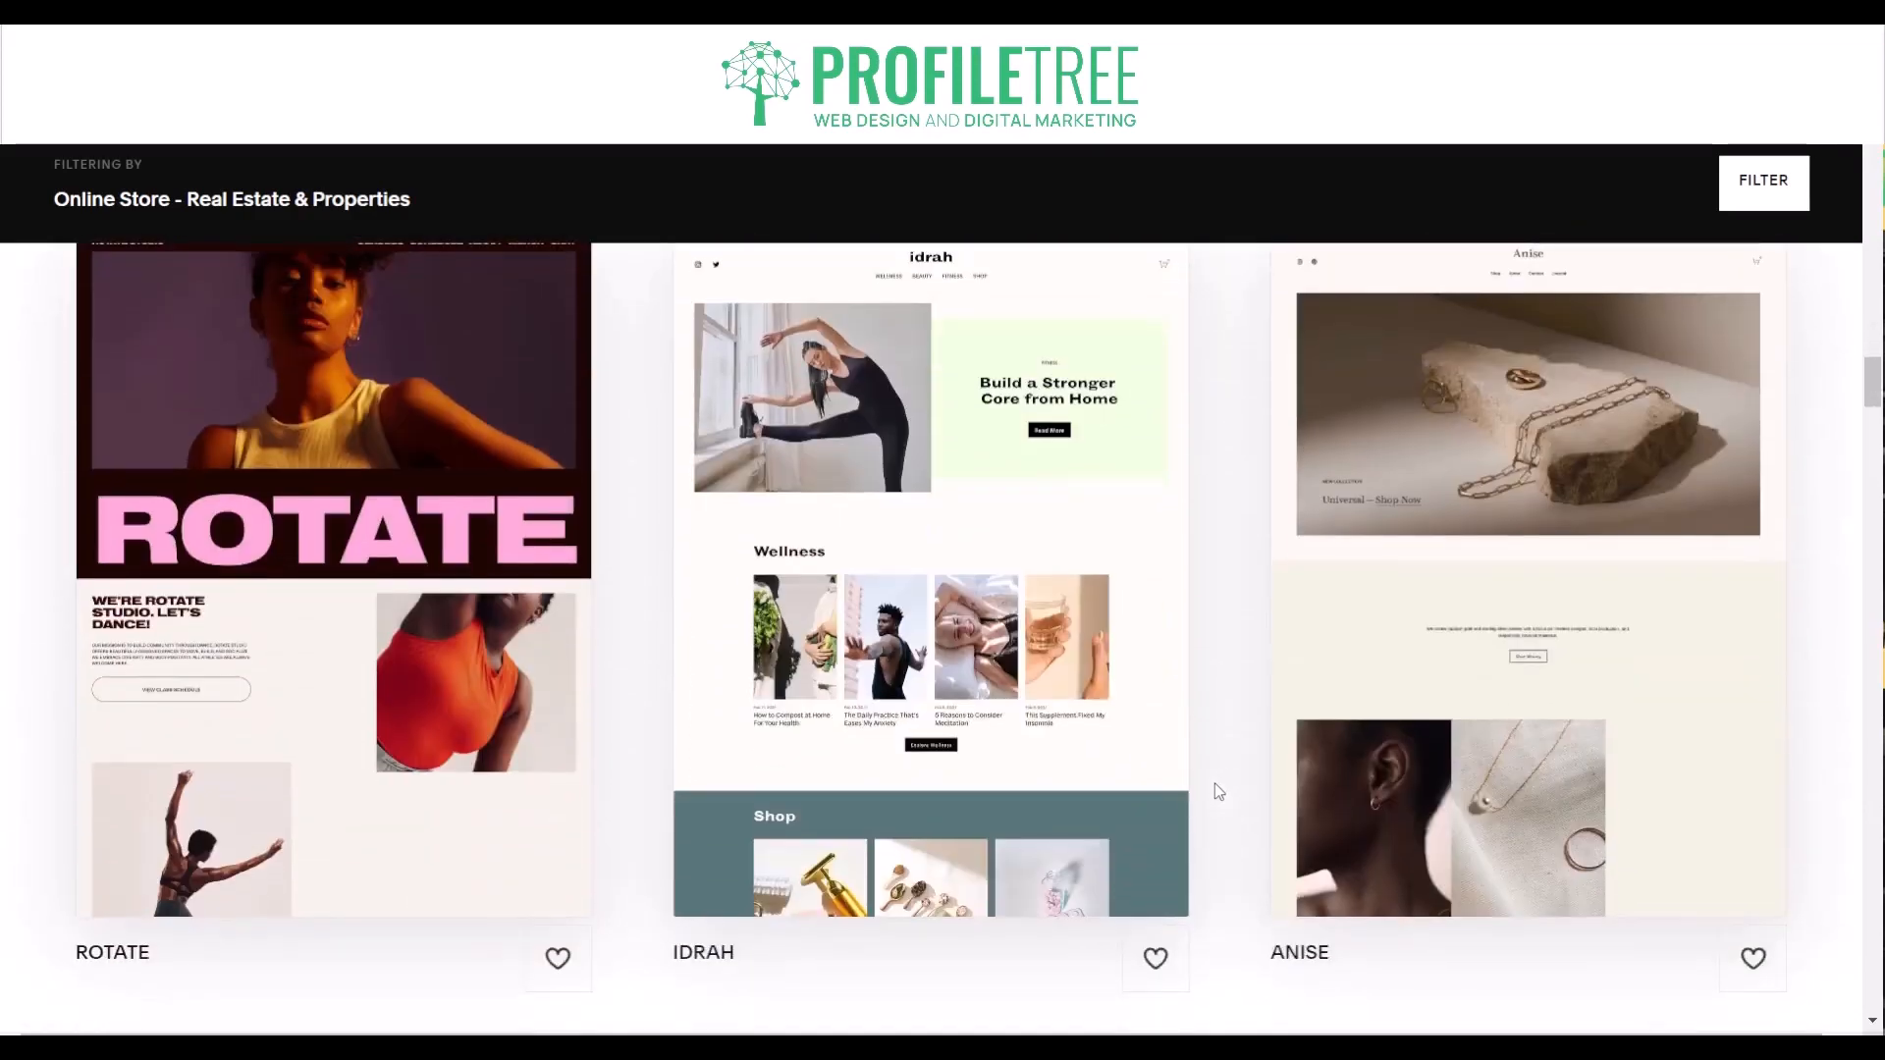
pyautogui.scroll(-3, 1217, 792)
pyautogui.scroll(-4, 1218, 792)
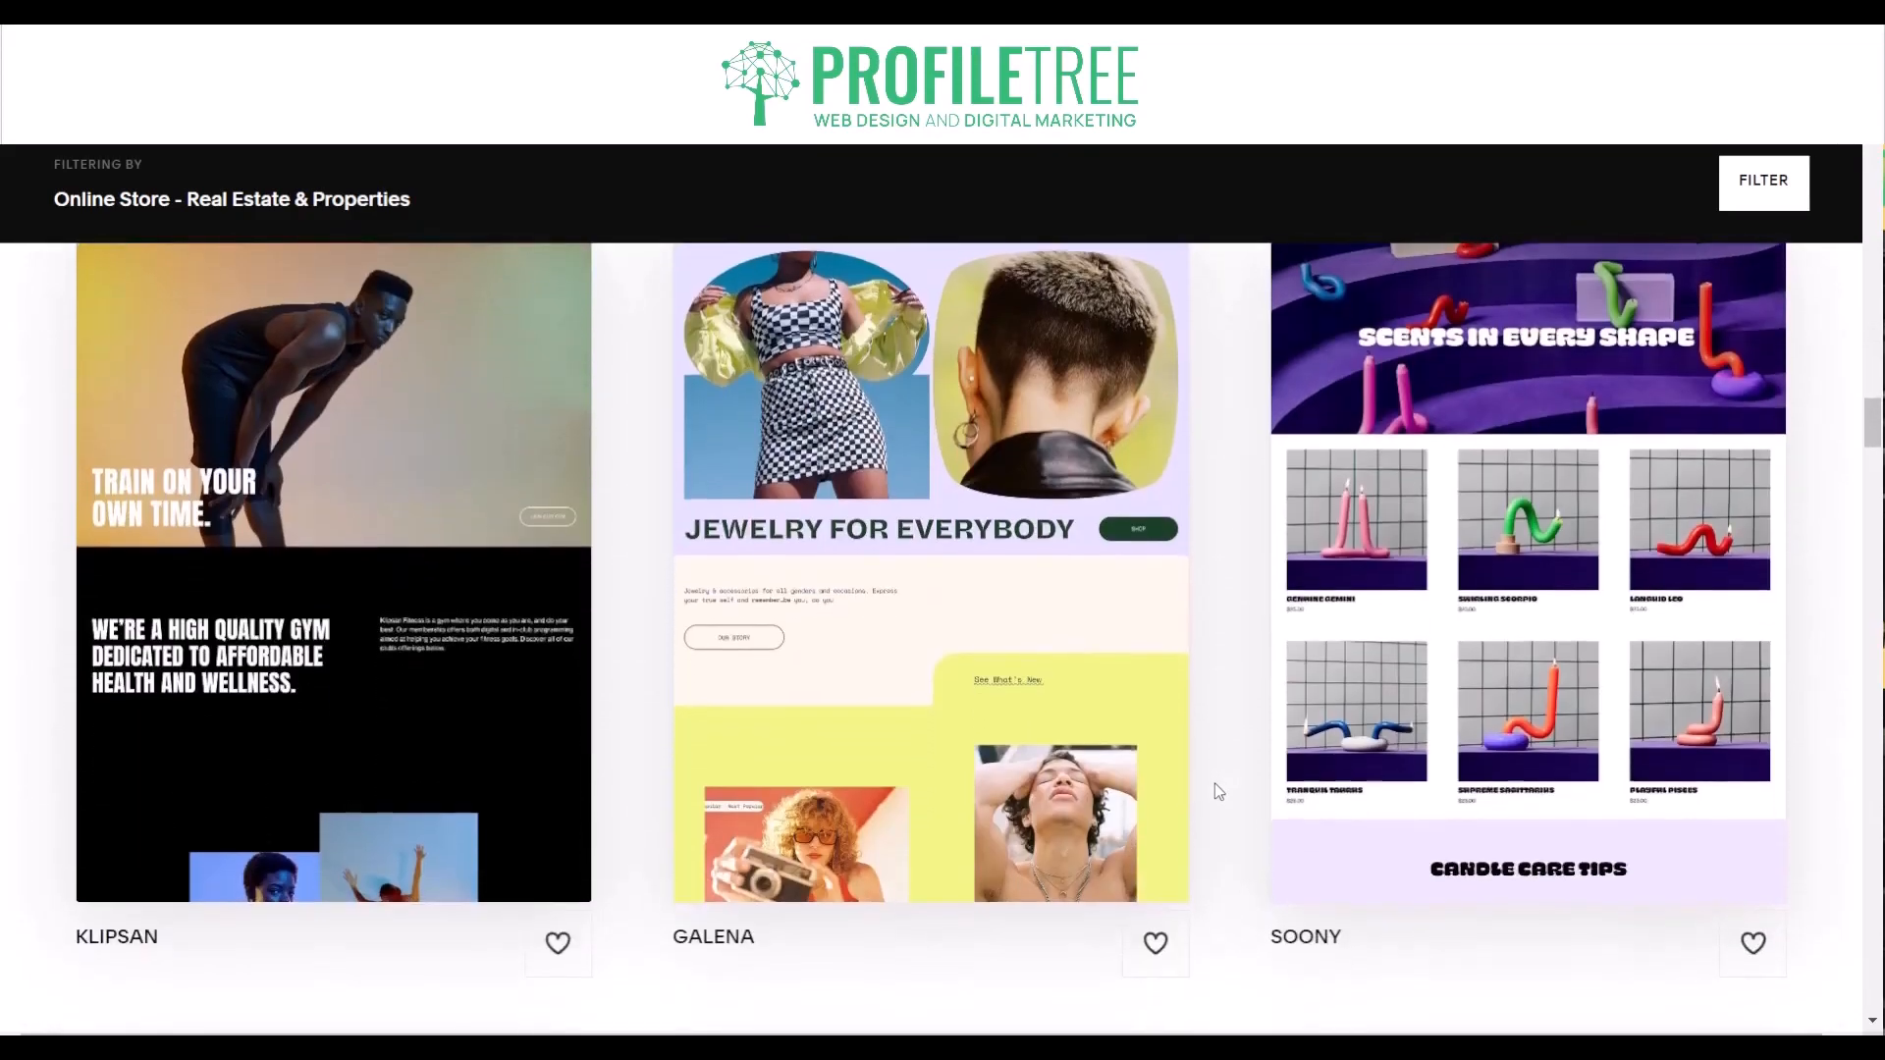
pyautogui.scroll(-9, 1217, 791)
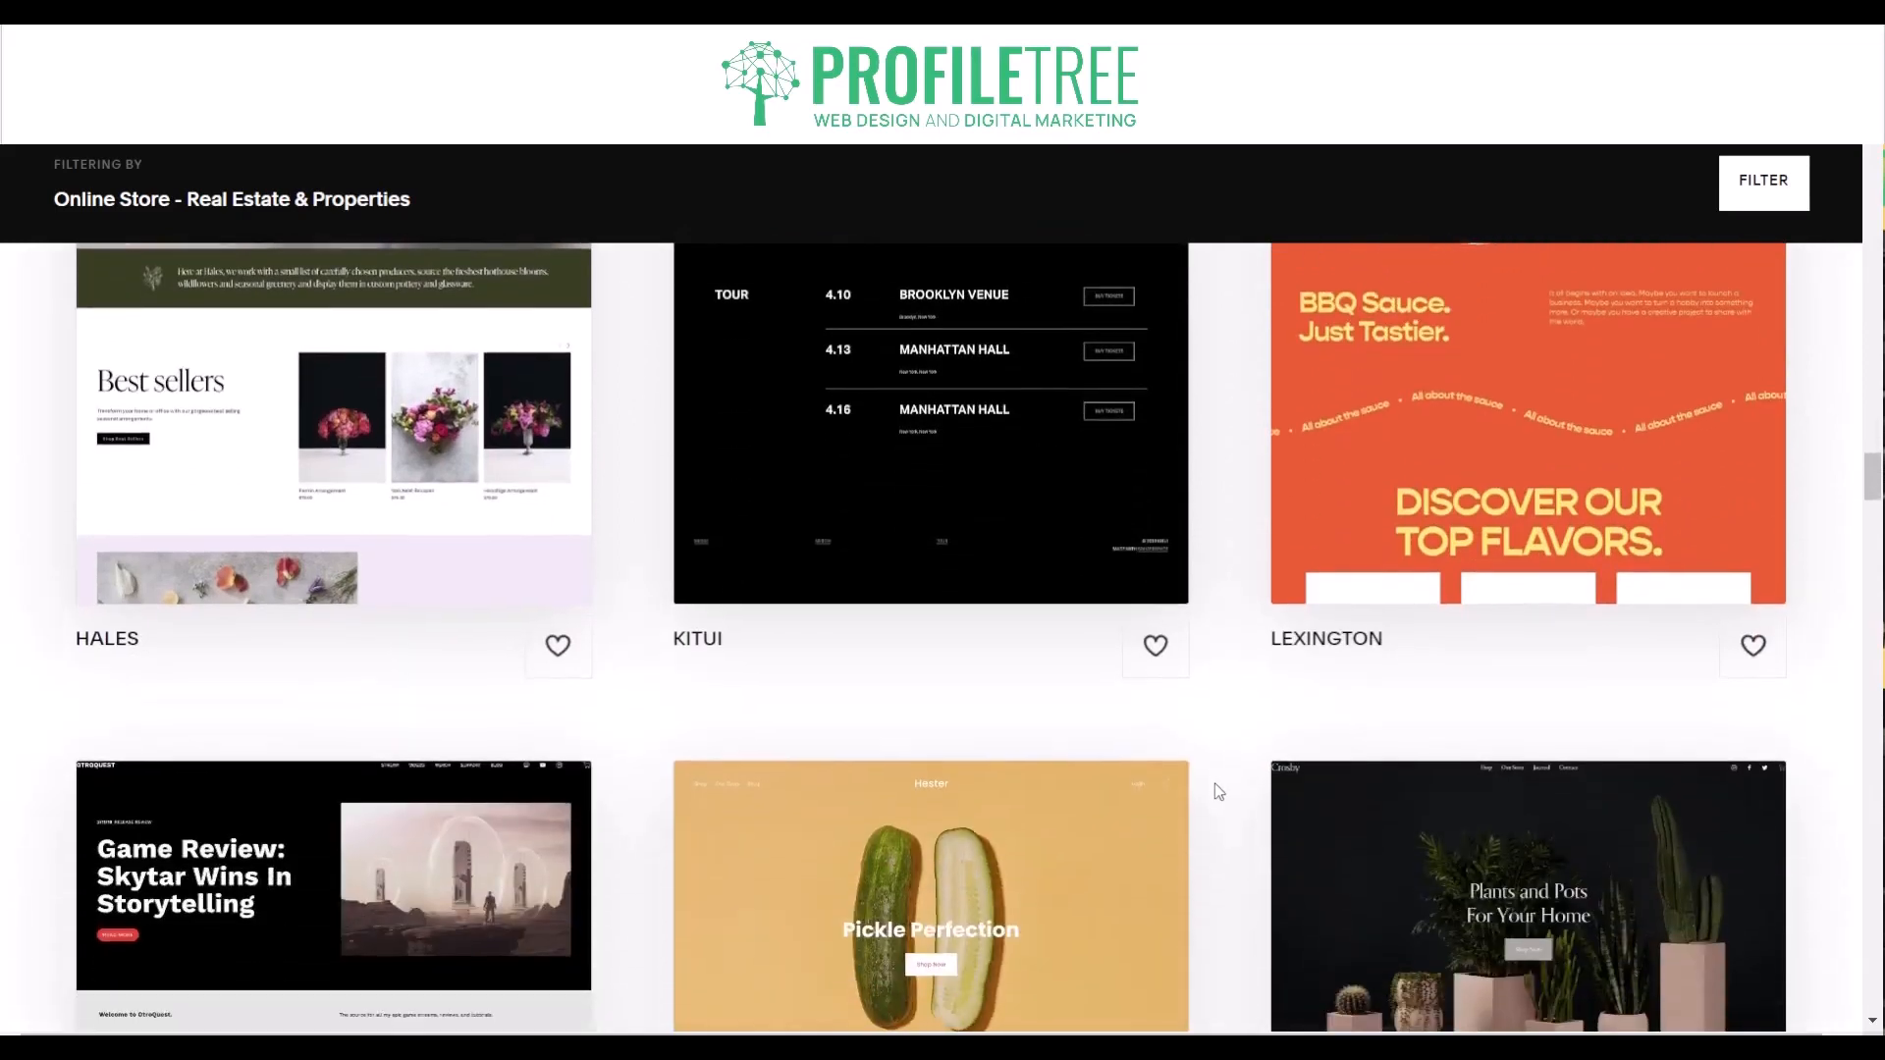
pyautogui.scroll(-5, 1217, 791)
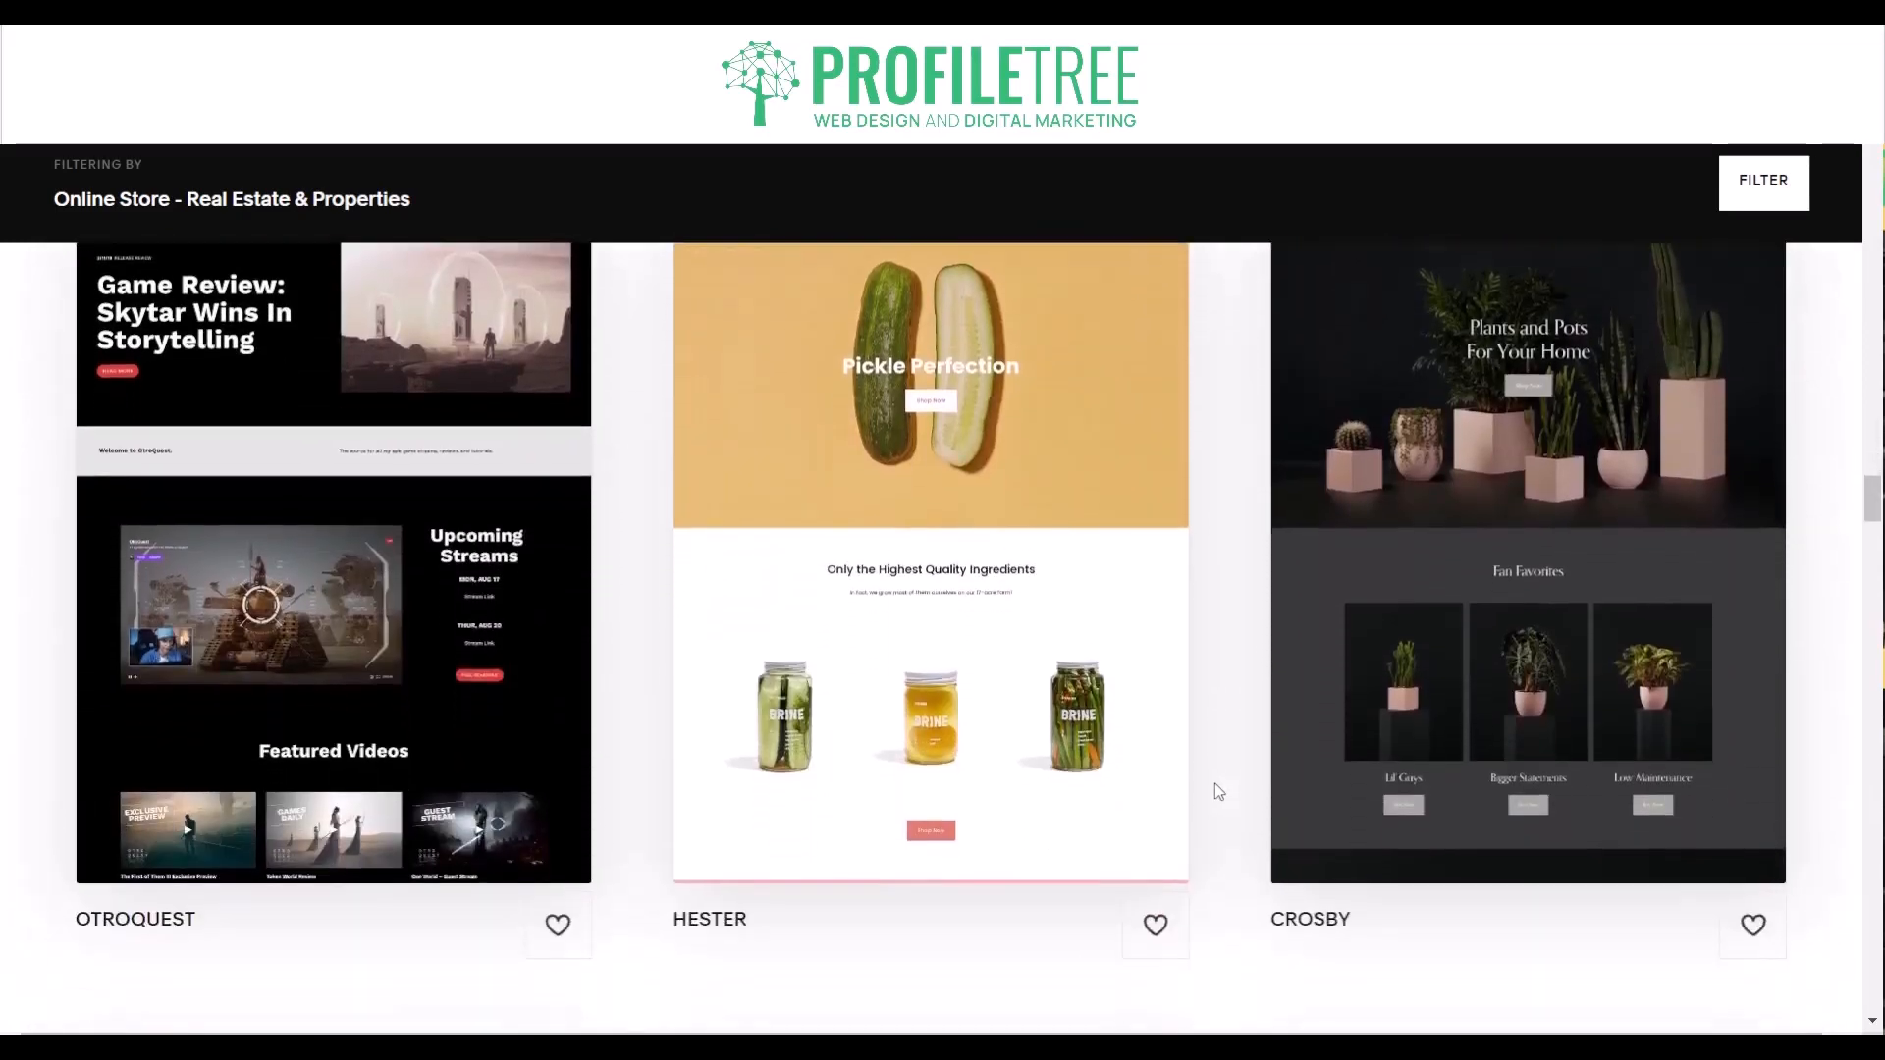
pyautogui.scroll(-4, 1218, 792)
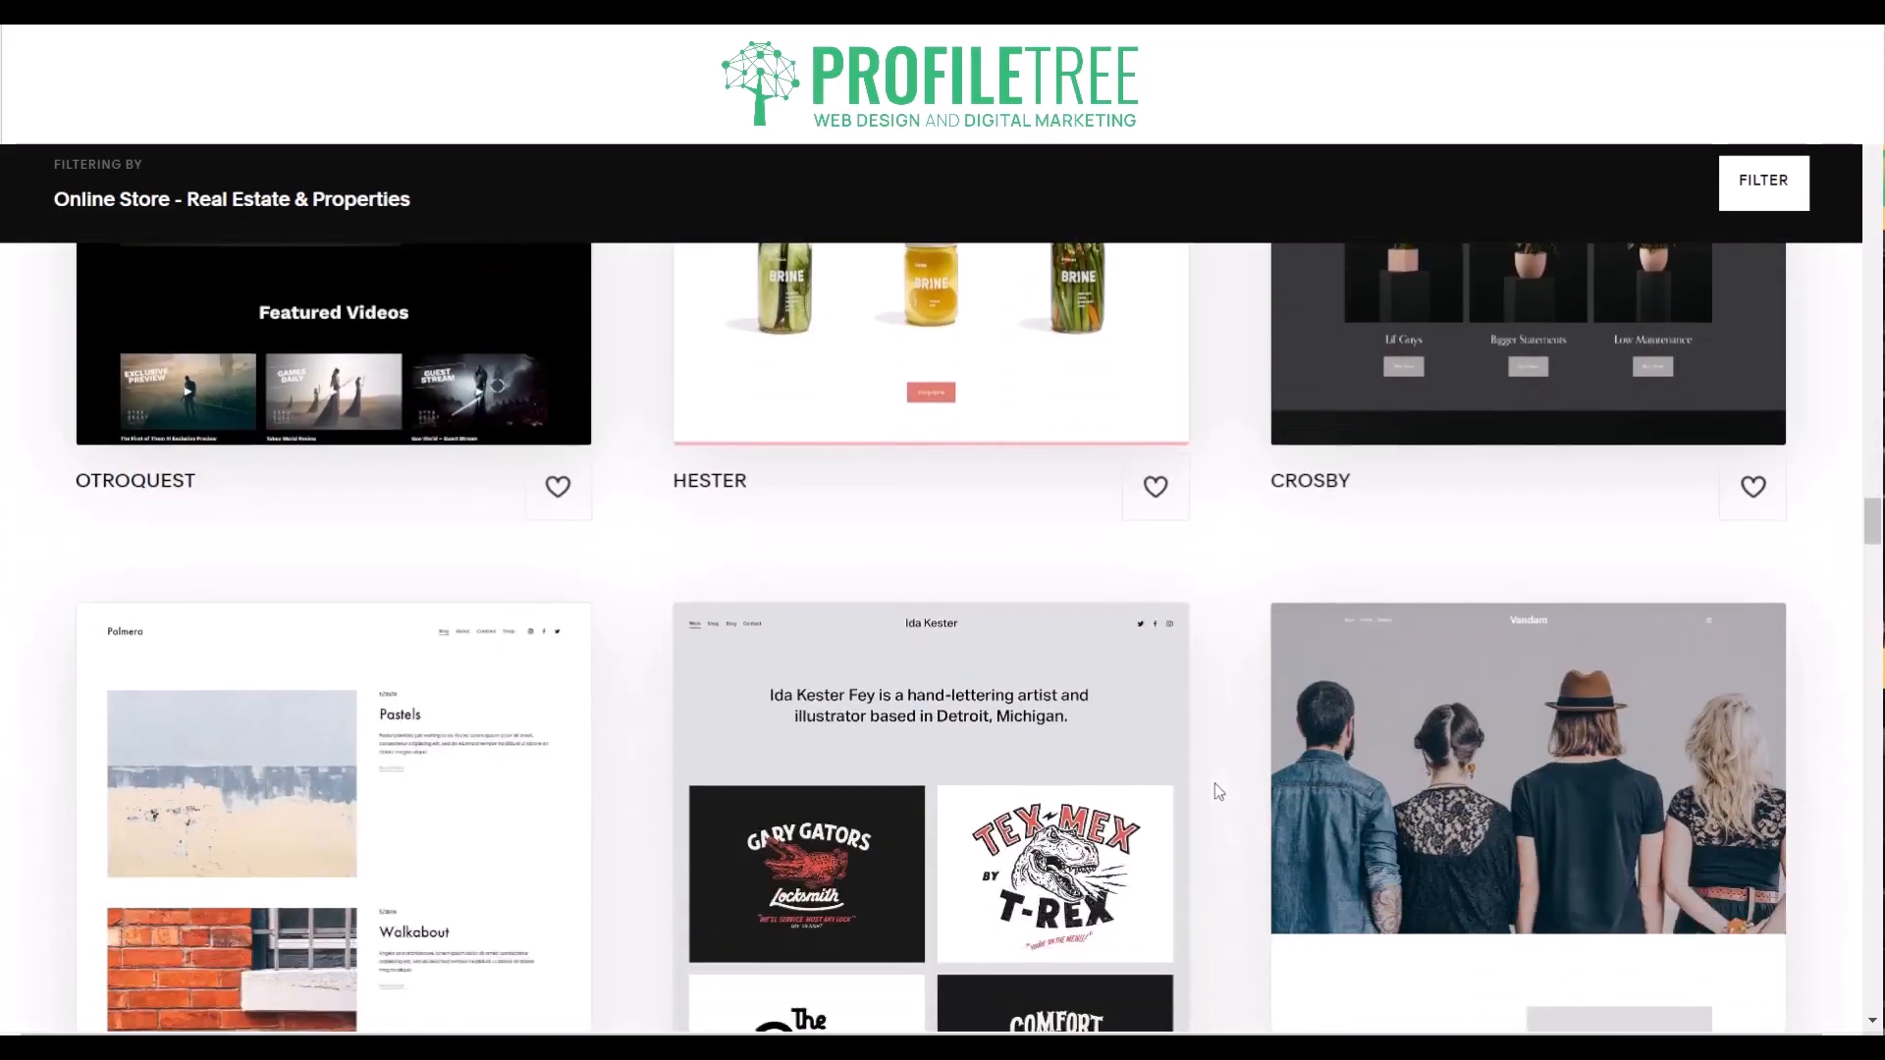
pyautogui.scroll(-4, 1218, 791)
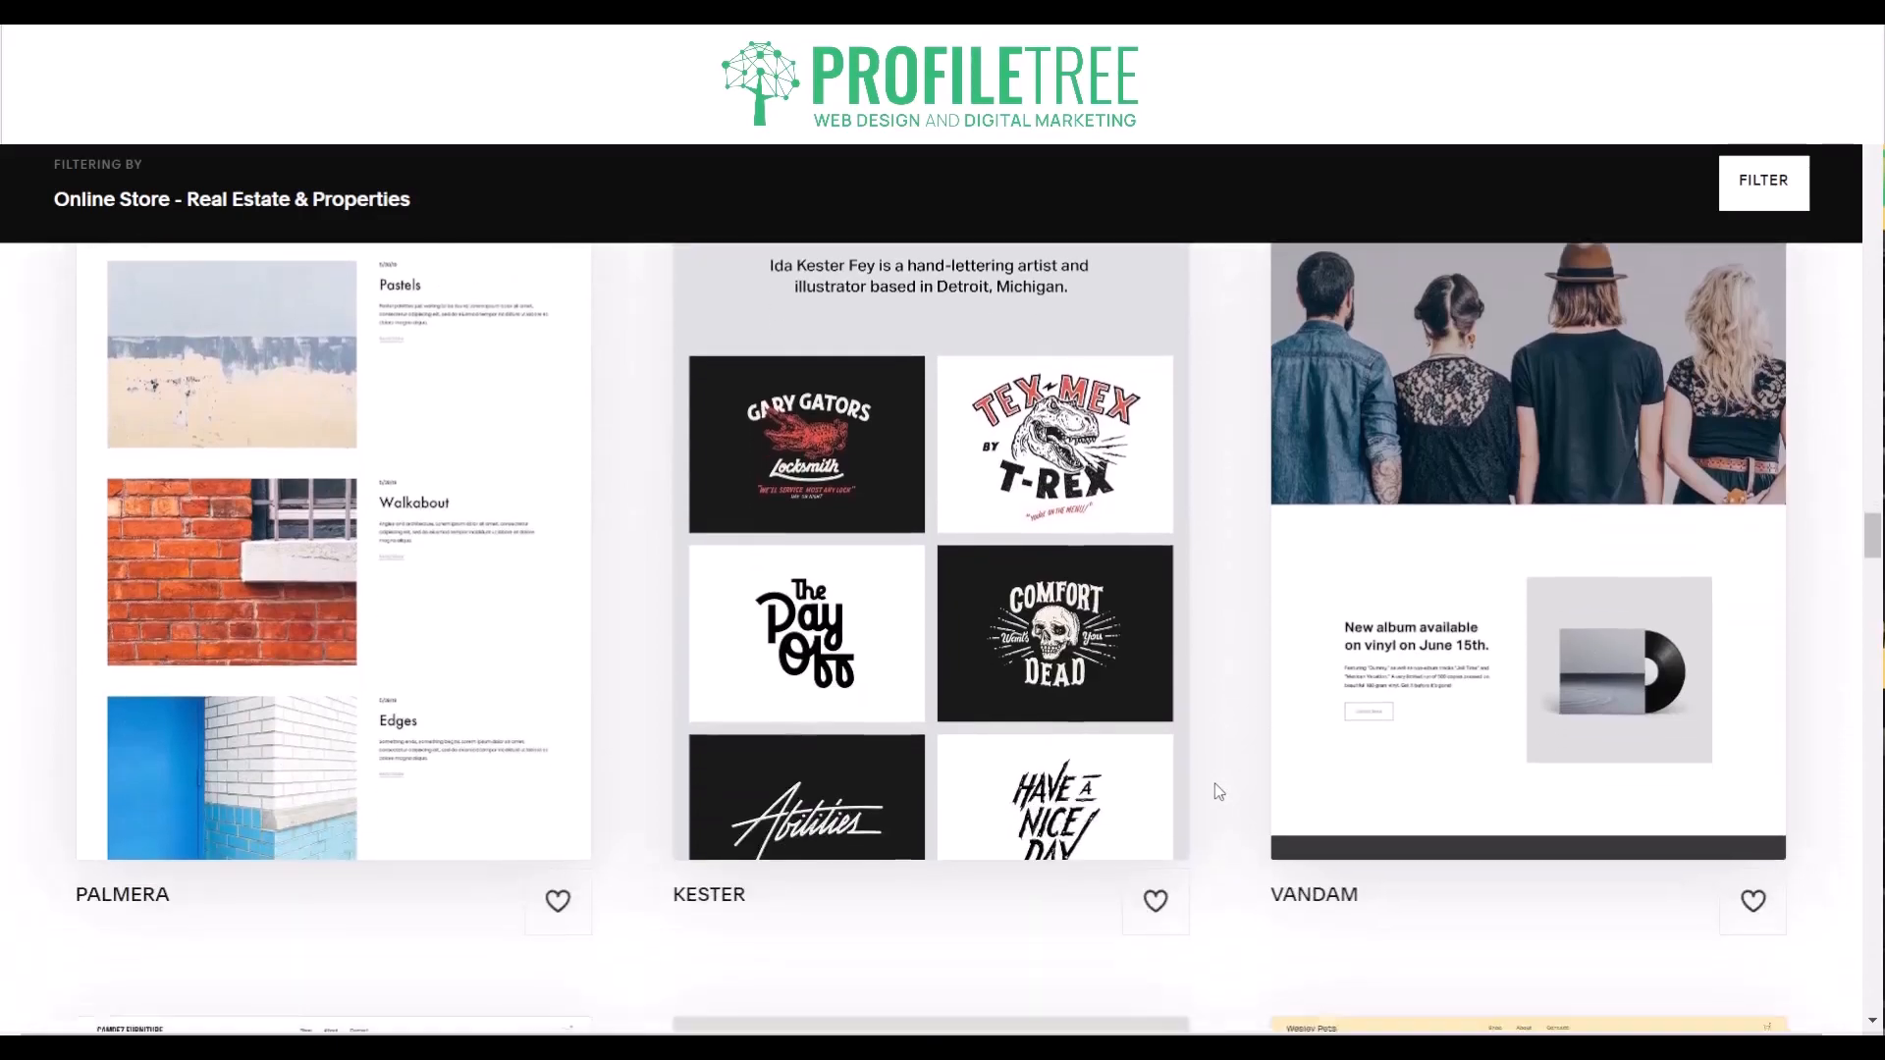
pyautogui.scroll(-3, 1218, 791)
pyautogui.scroll(15, 1217, 791)
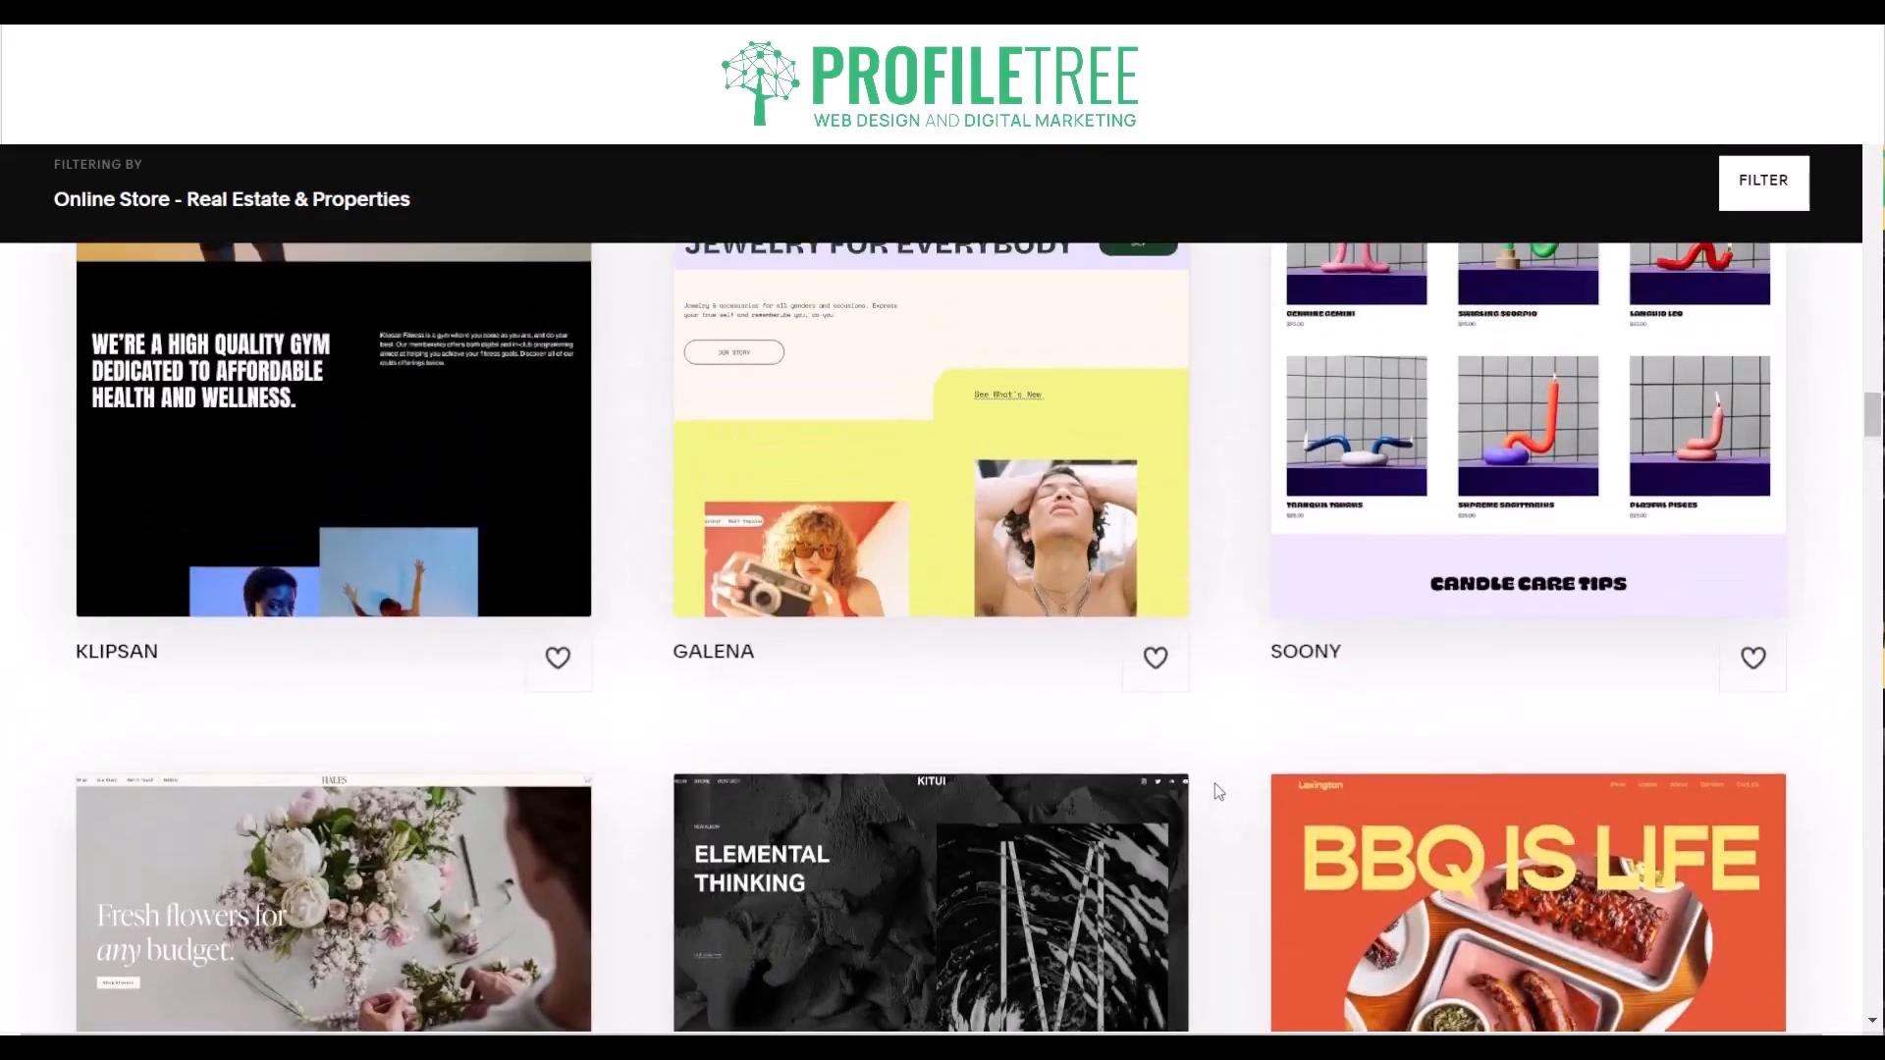
pyautogui.scroll(12, 1217, 791)
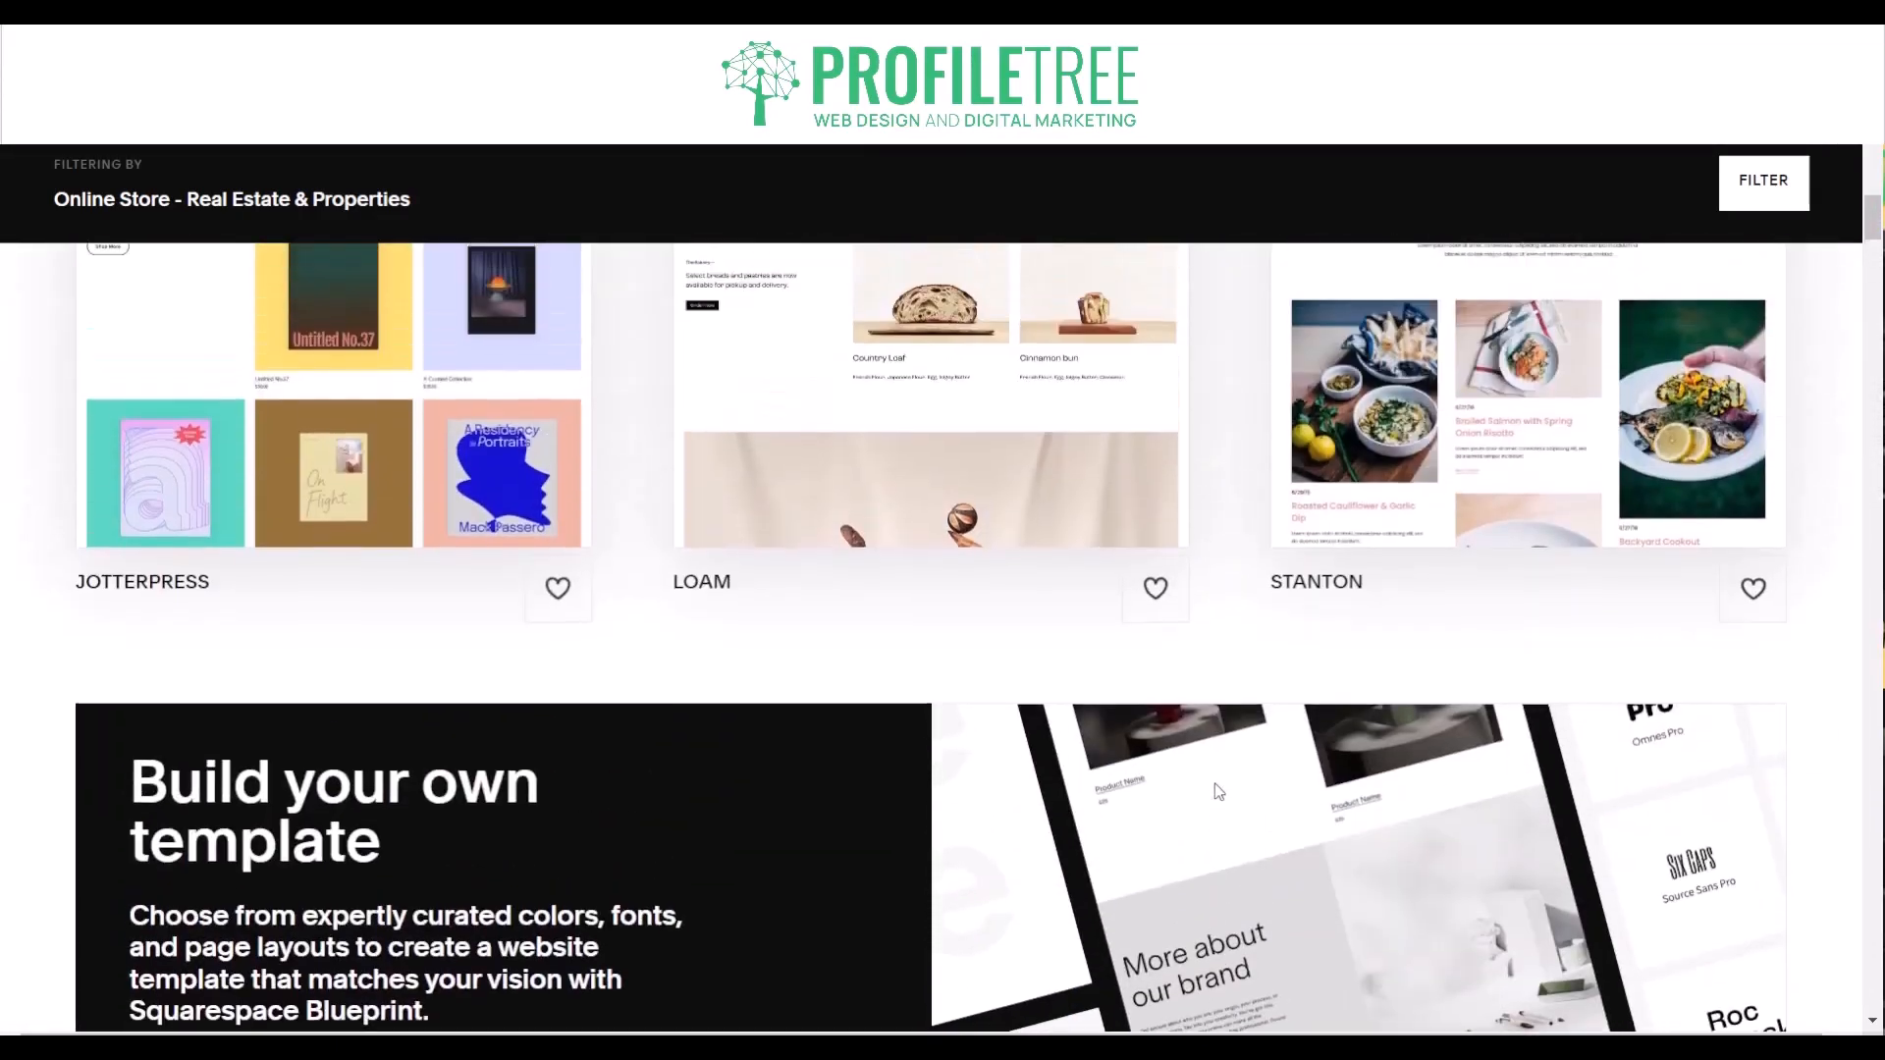
pyautogui.scroll(6, 1217, 791)
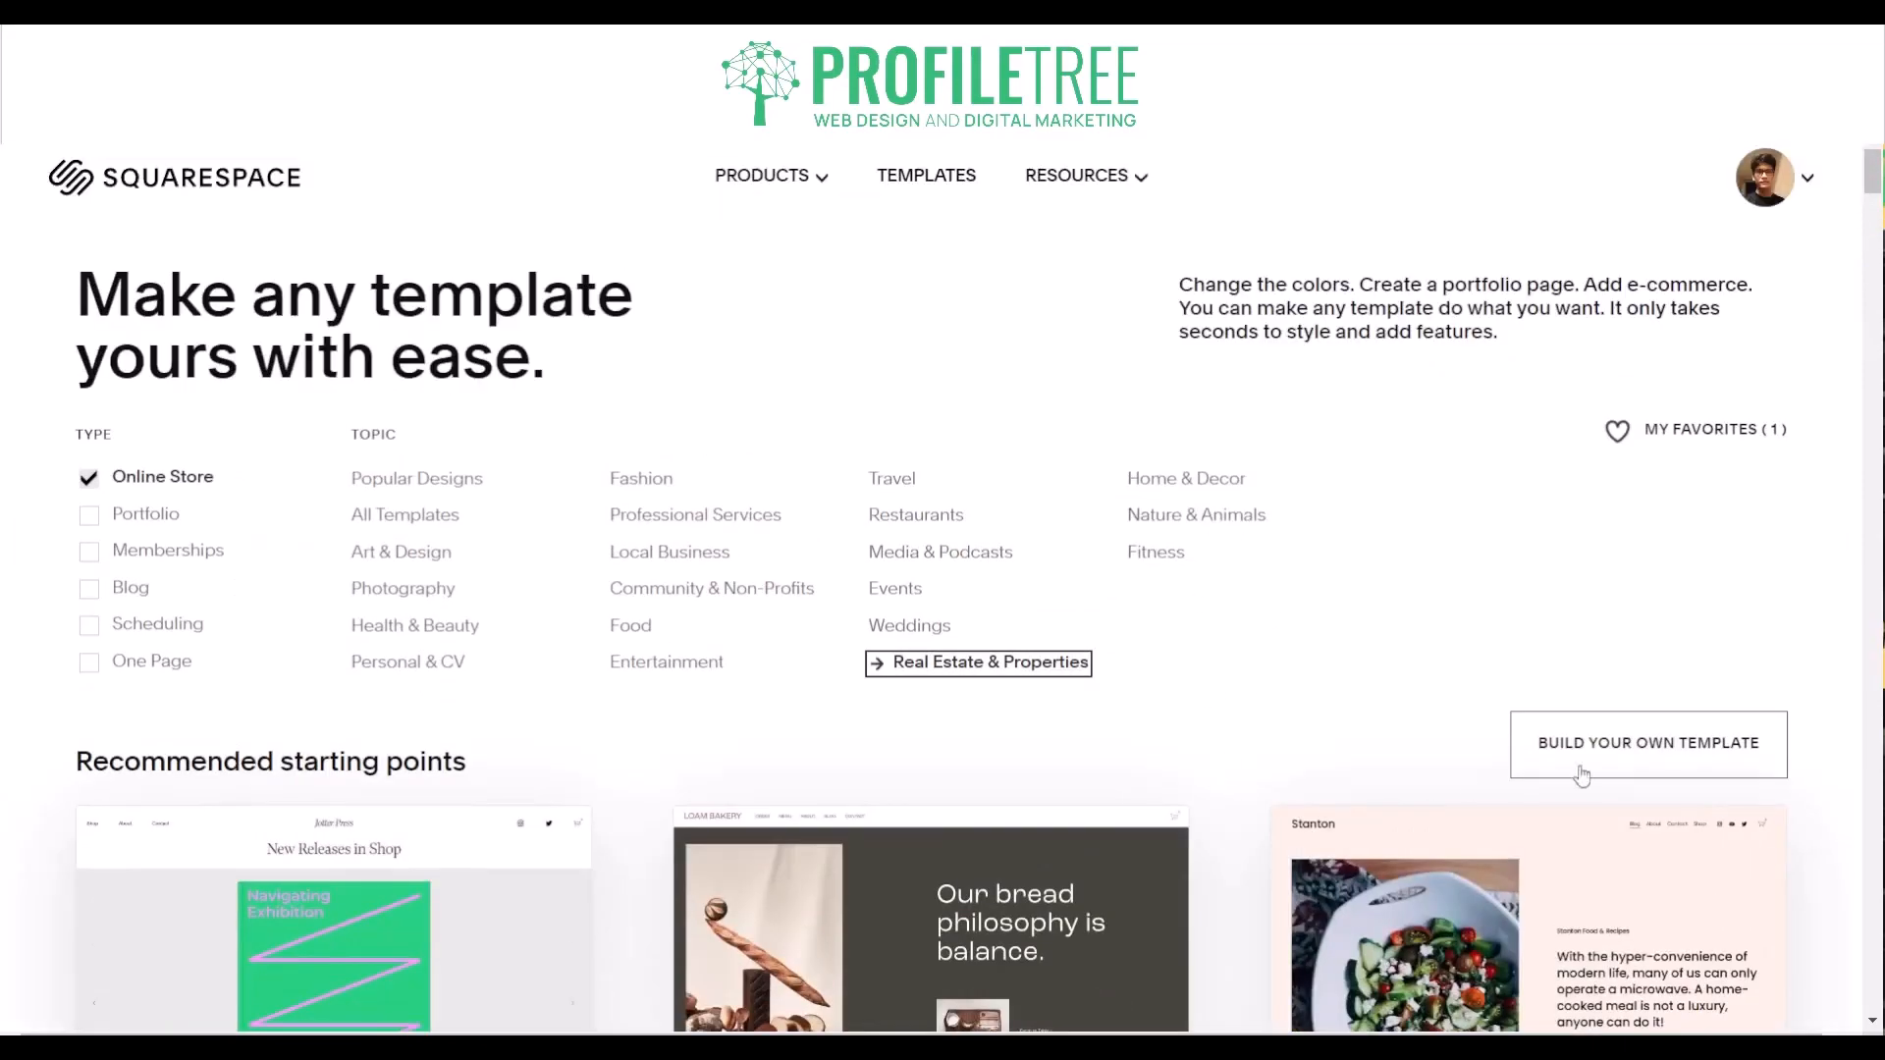
pyautogui.scroll(-5, 1098, 732)
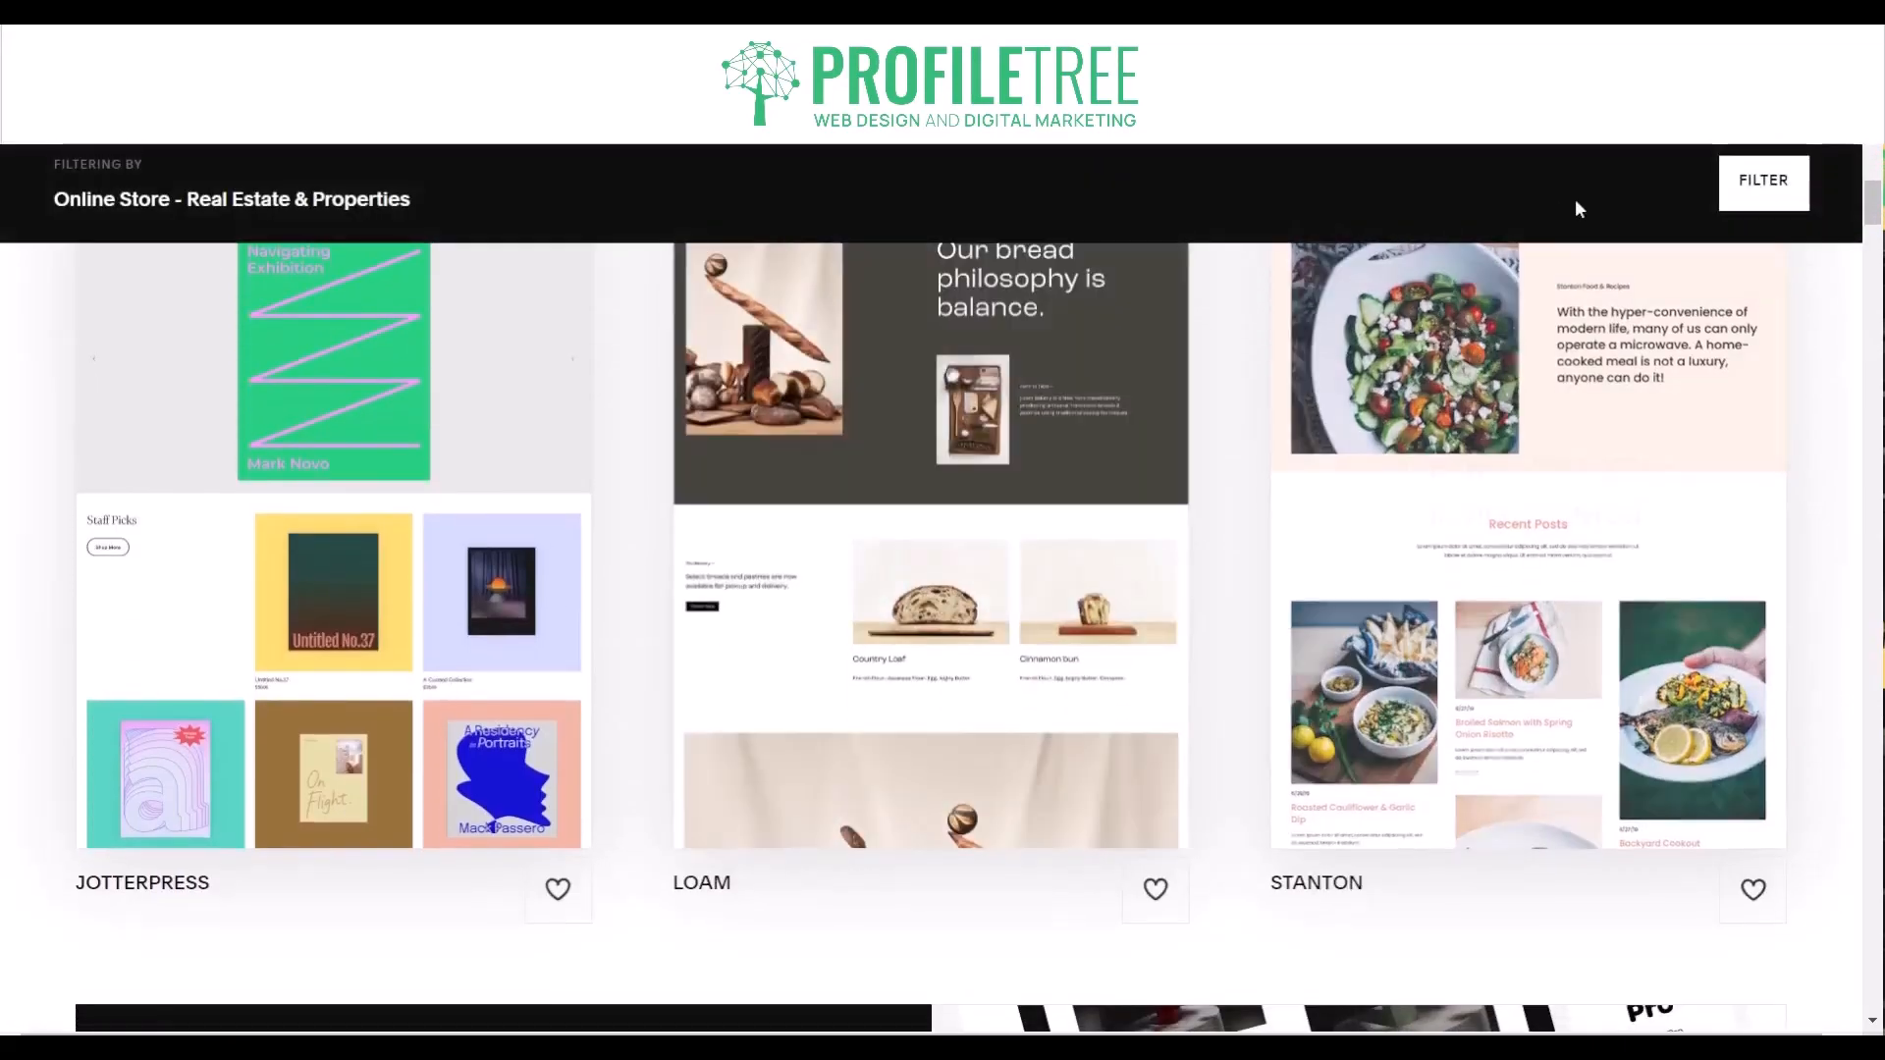
# - Switch the template gallery's topic to All Templates with the Online Store type kept, and look over the matching layouts
pyautogui.click(1767, 186)
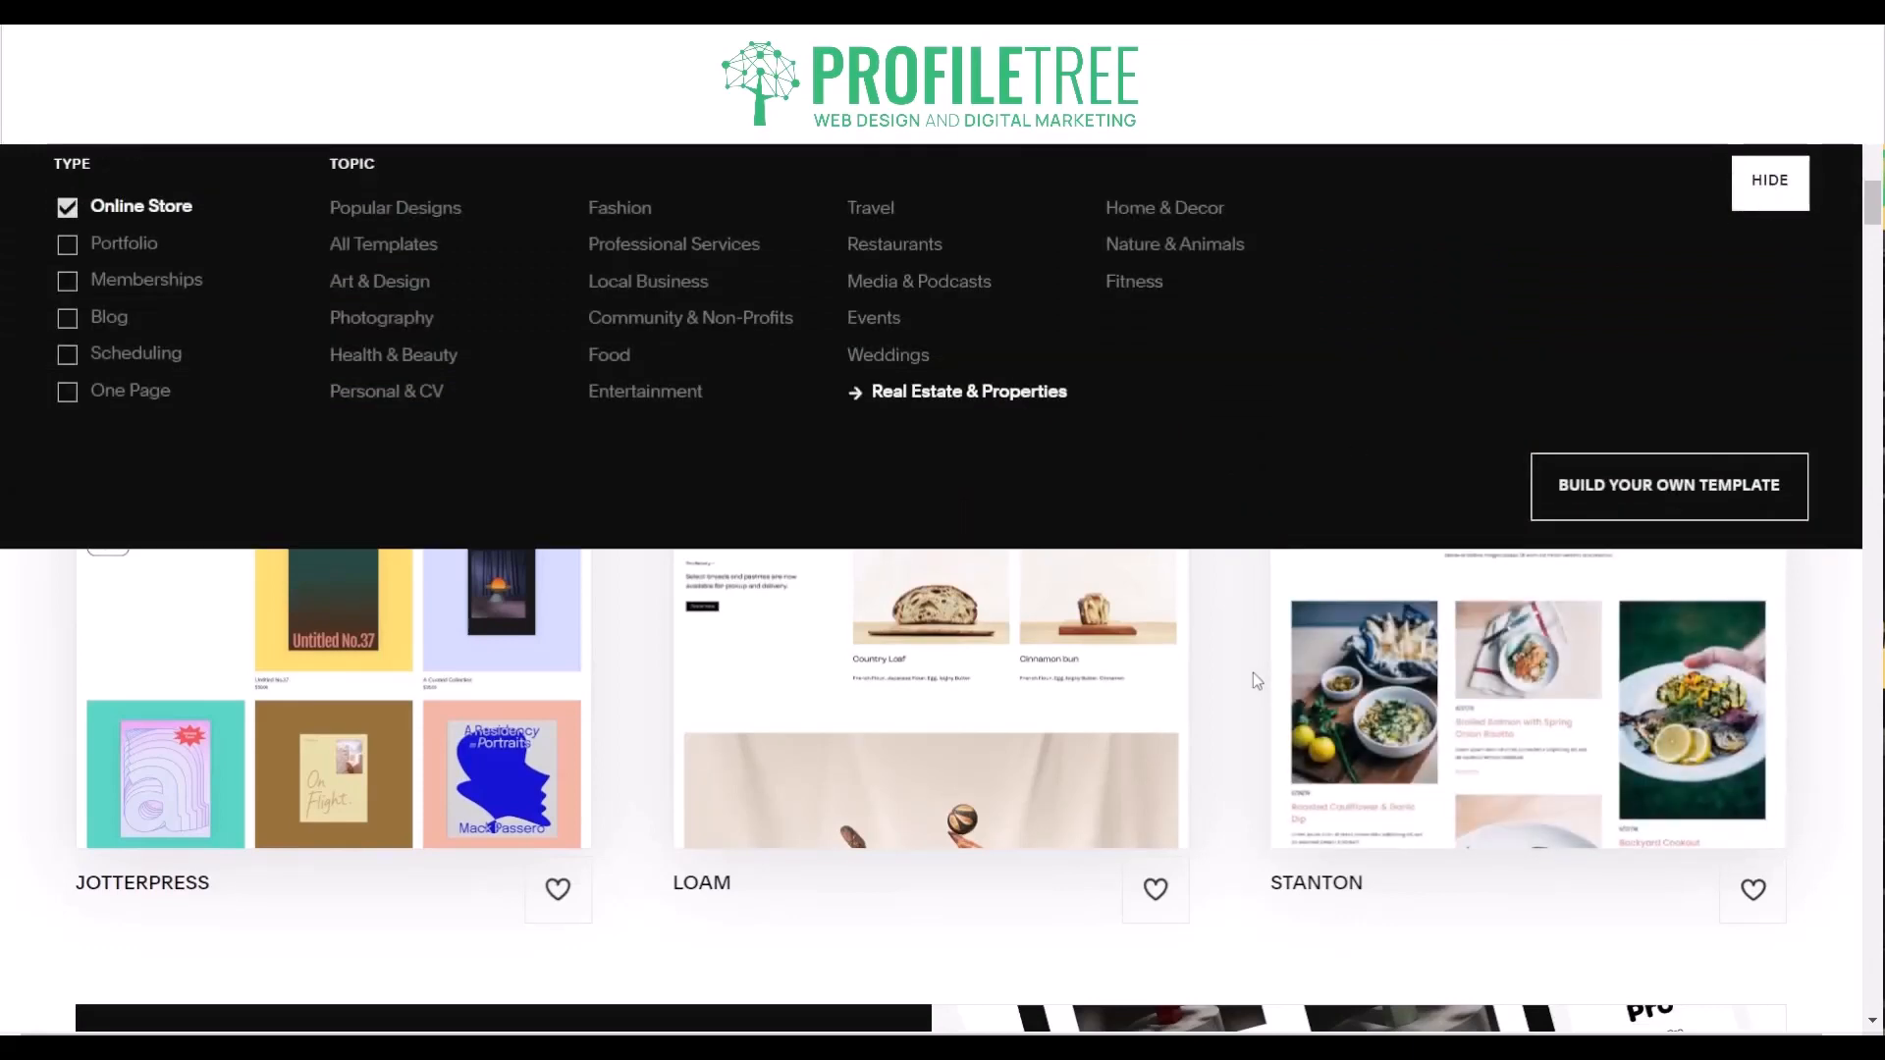
pyautogui.click(1770, 182)
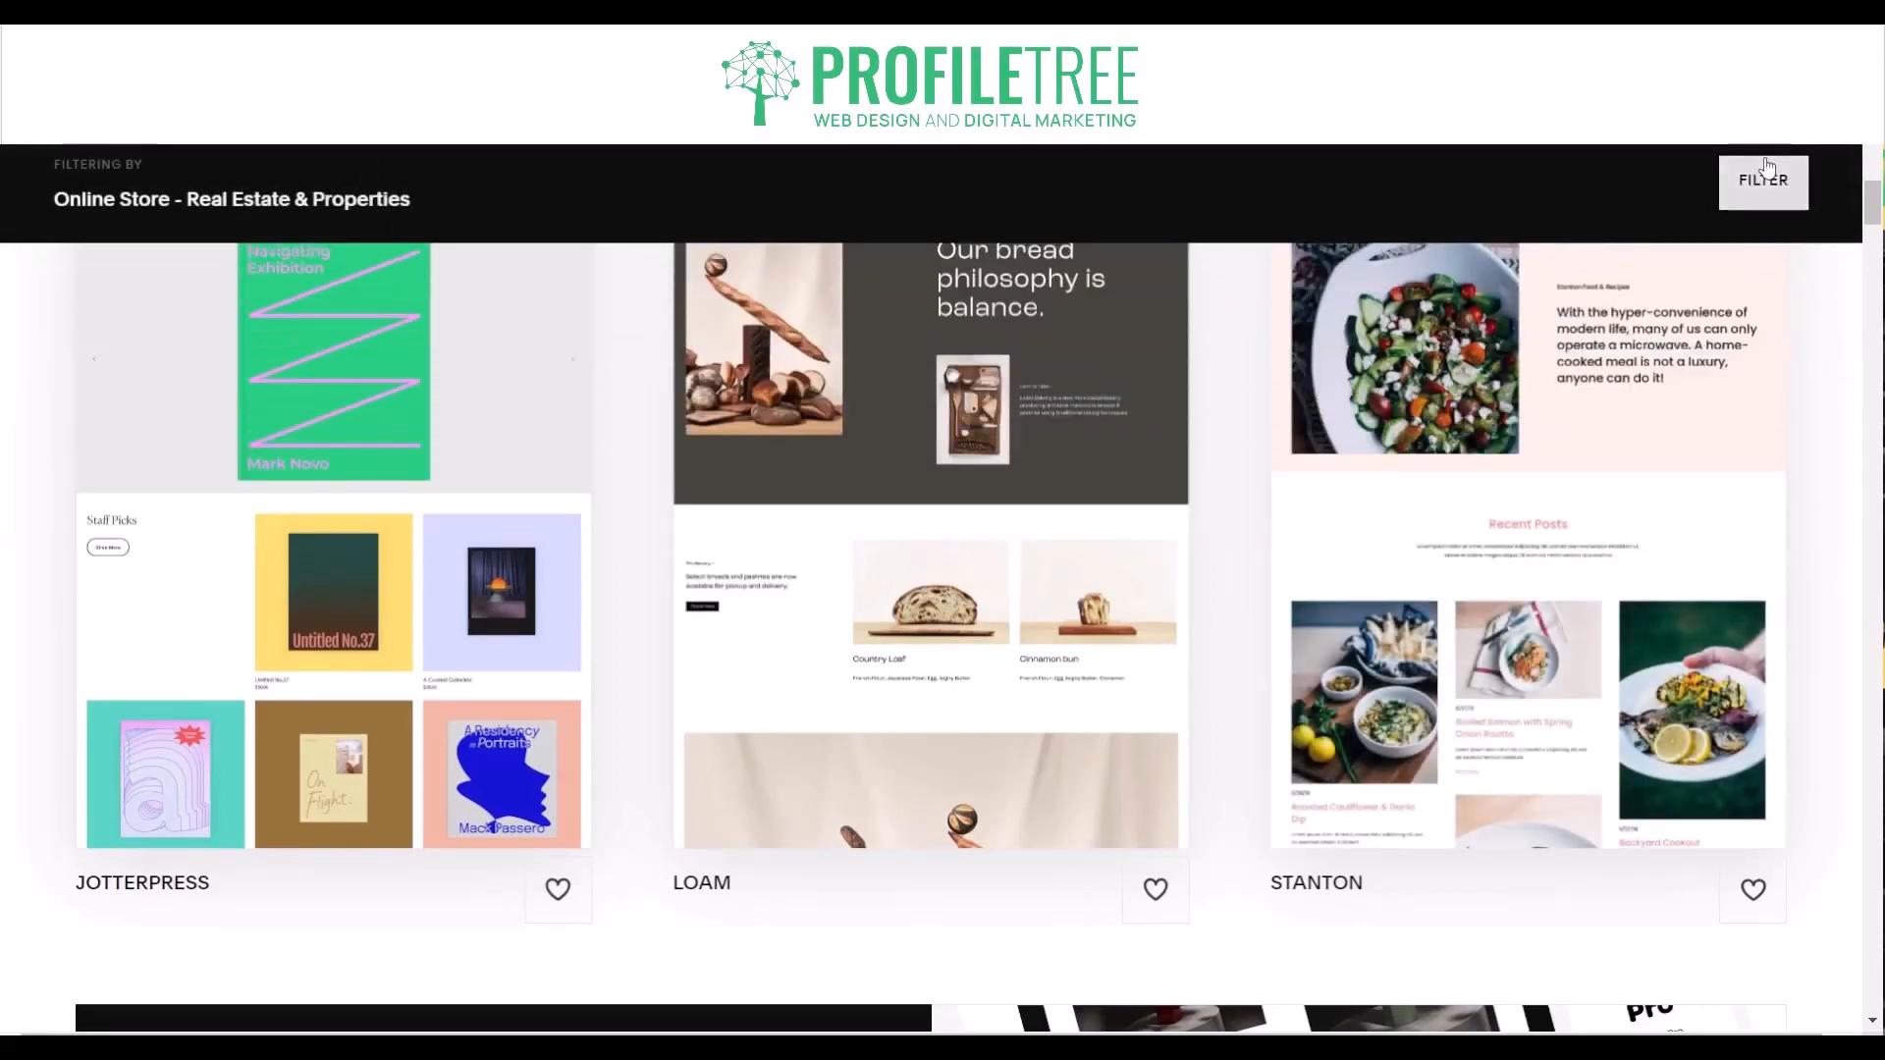
pyautogui.scroll(7, 1192, 610)
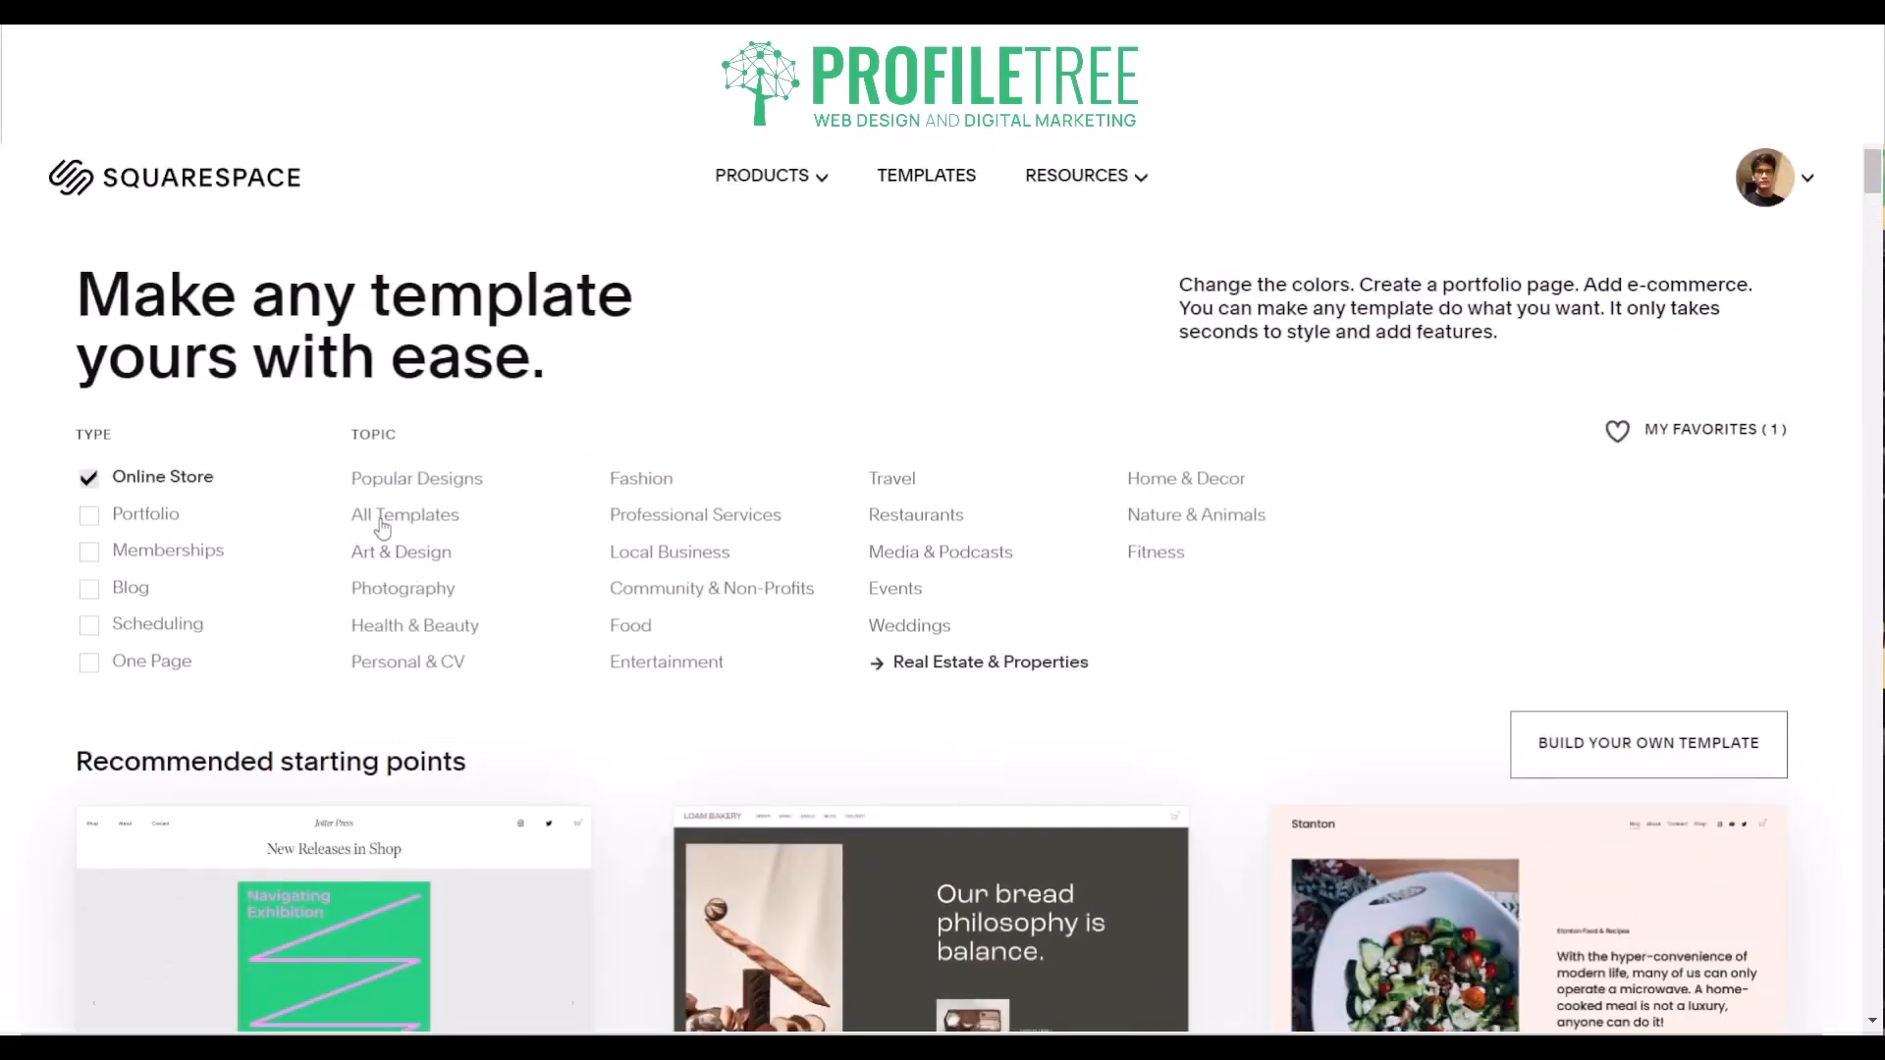
pyautogui.click(384, 526)
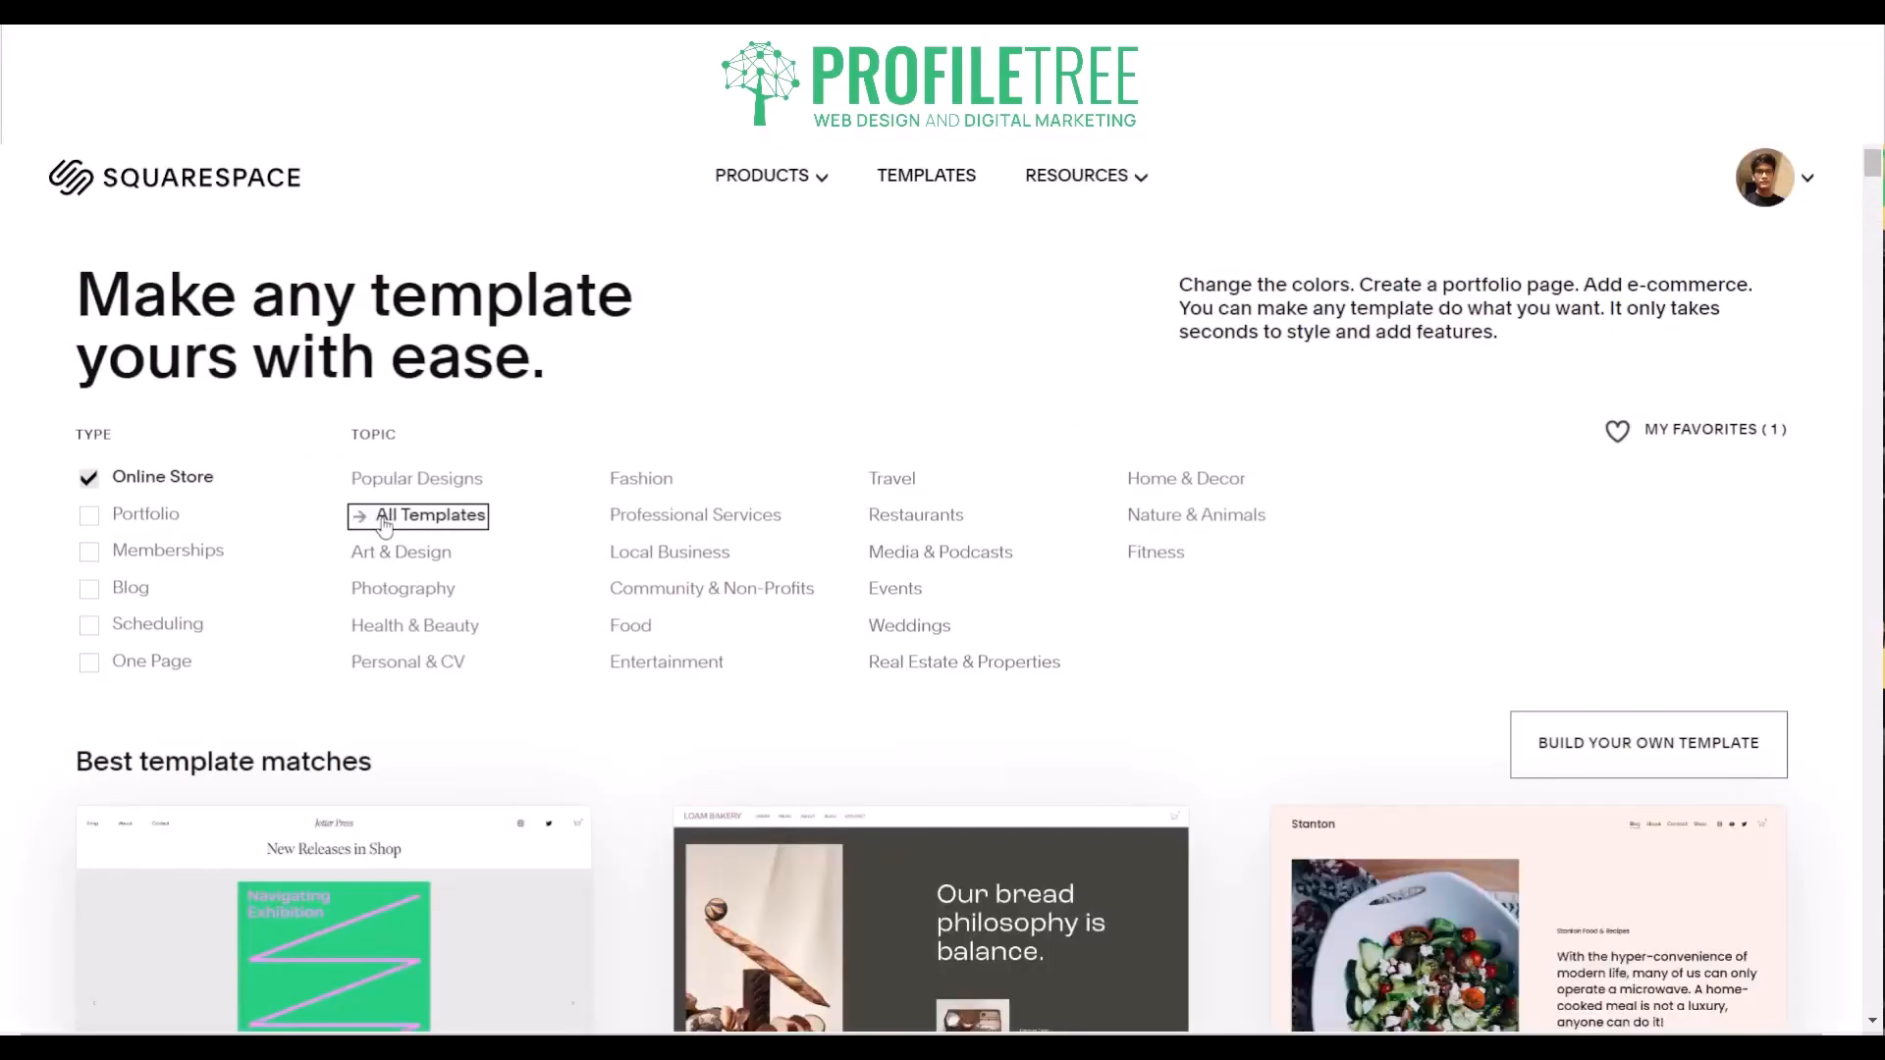
pyautogui.scroll(-9, 381, 516)
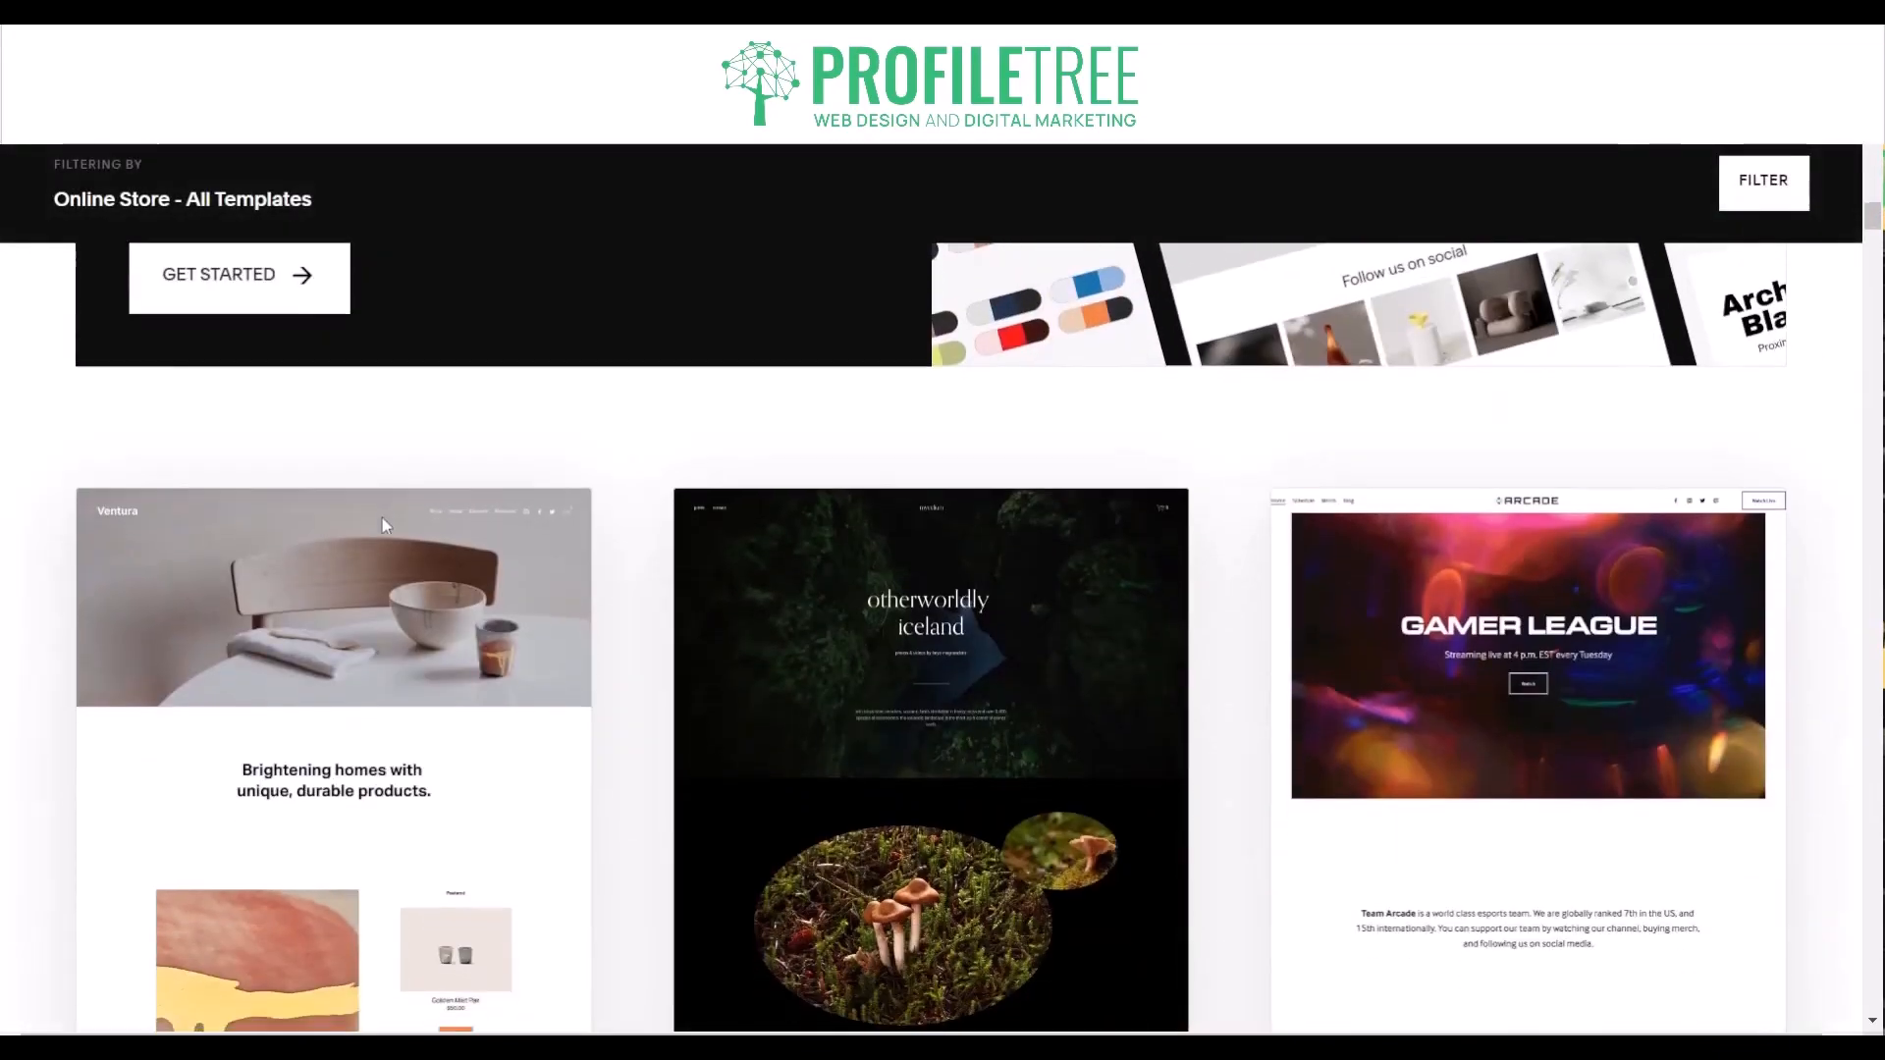
pyautogui.scroll(10, 381, 517)
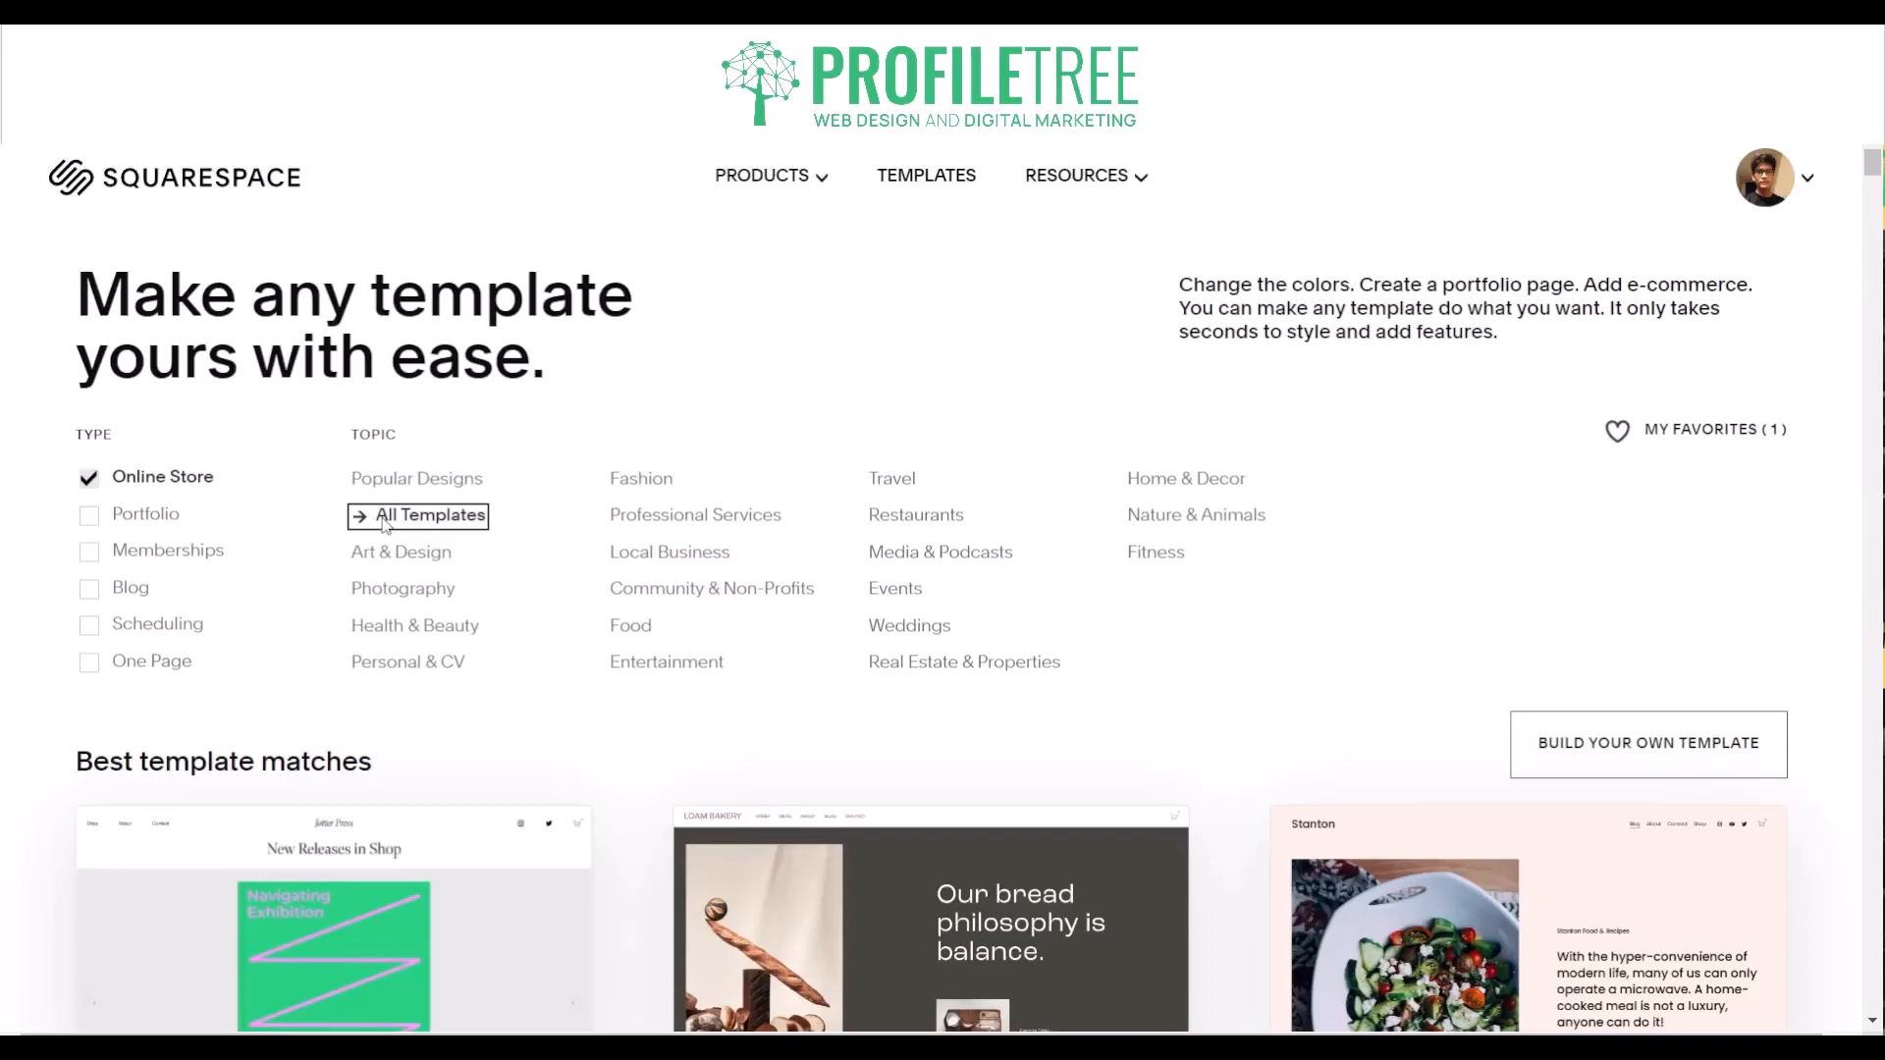
# - Start building a custom template, title the site ProfileTree, and continue to the homepage stage
pyautogui.click(1581, 746)
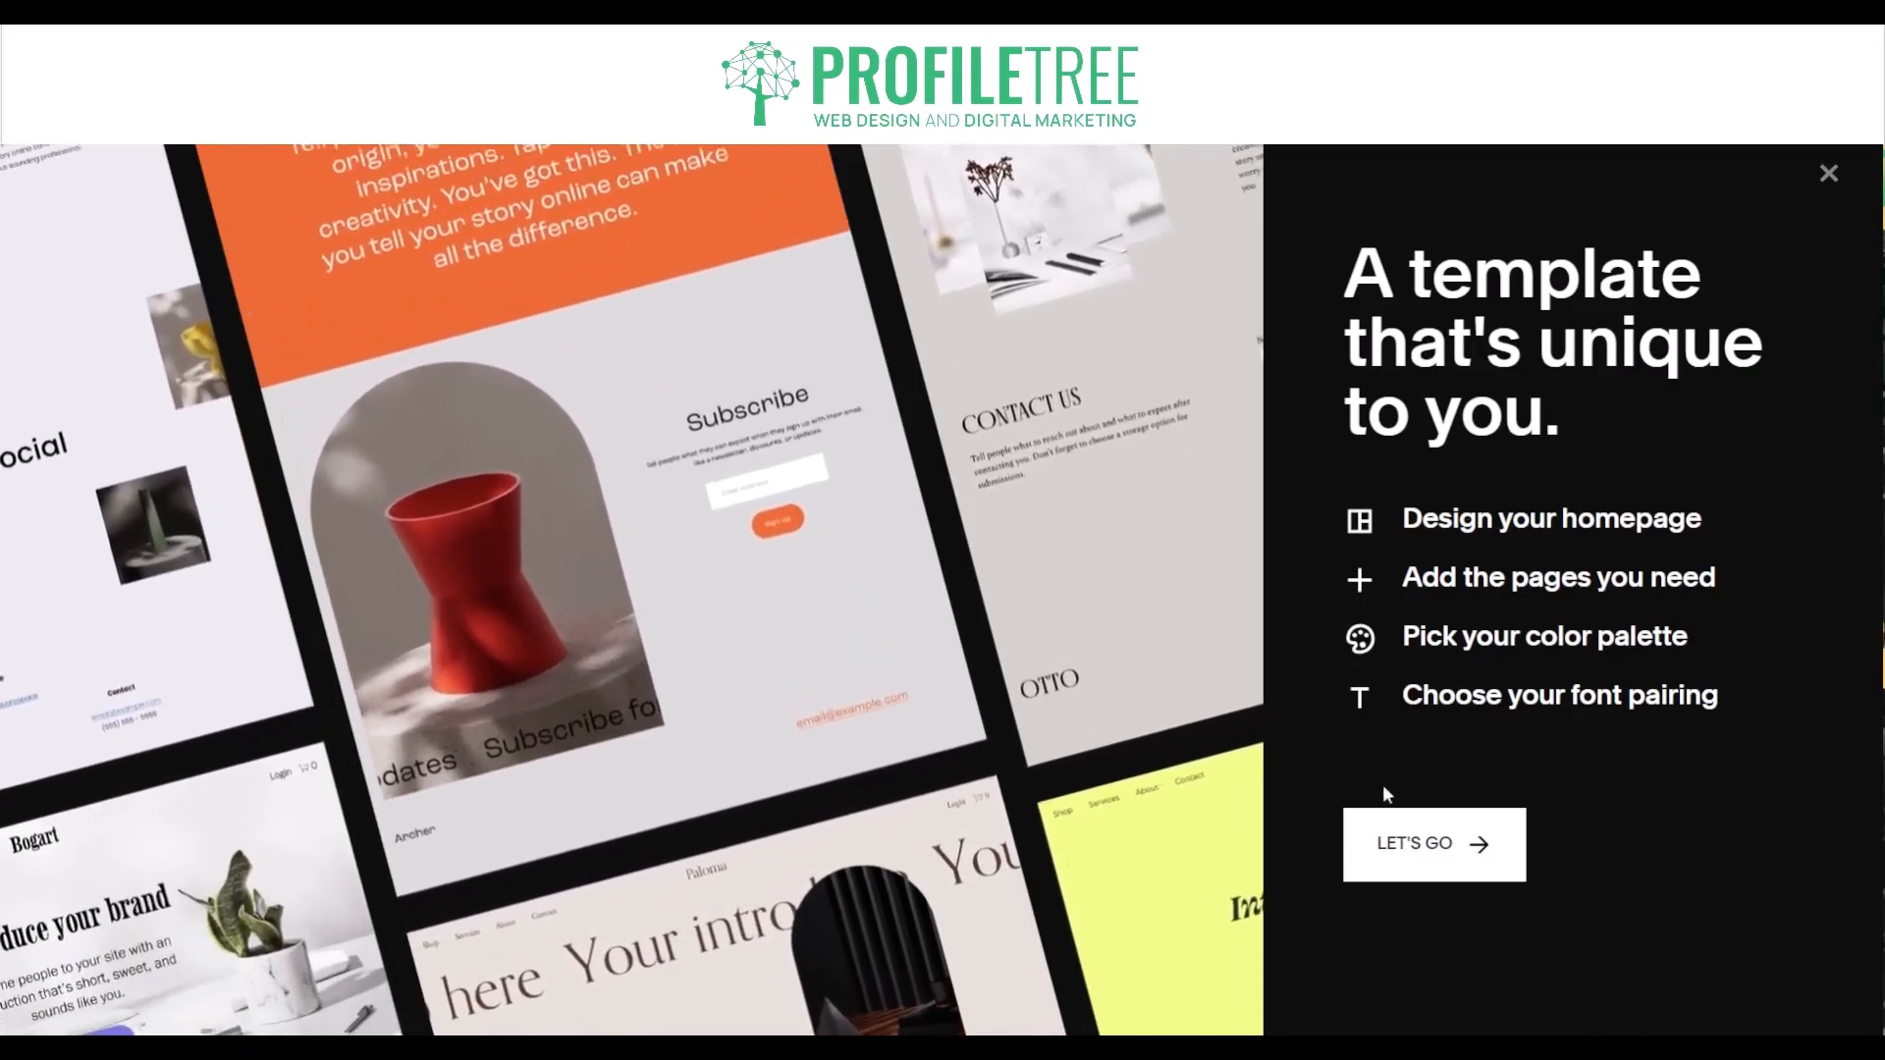
pyautogui.click(1400, 840)
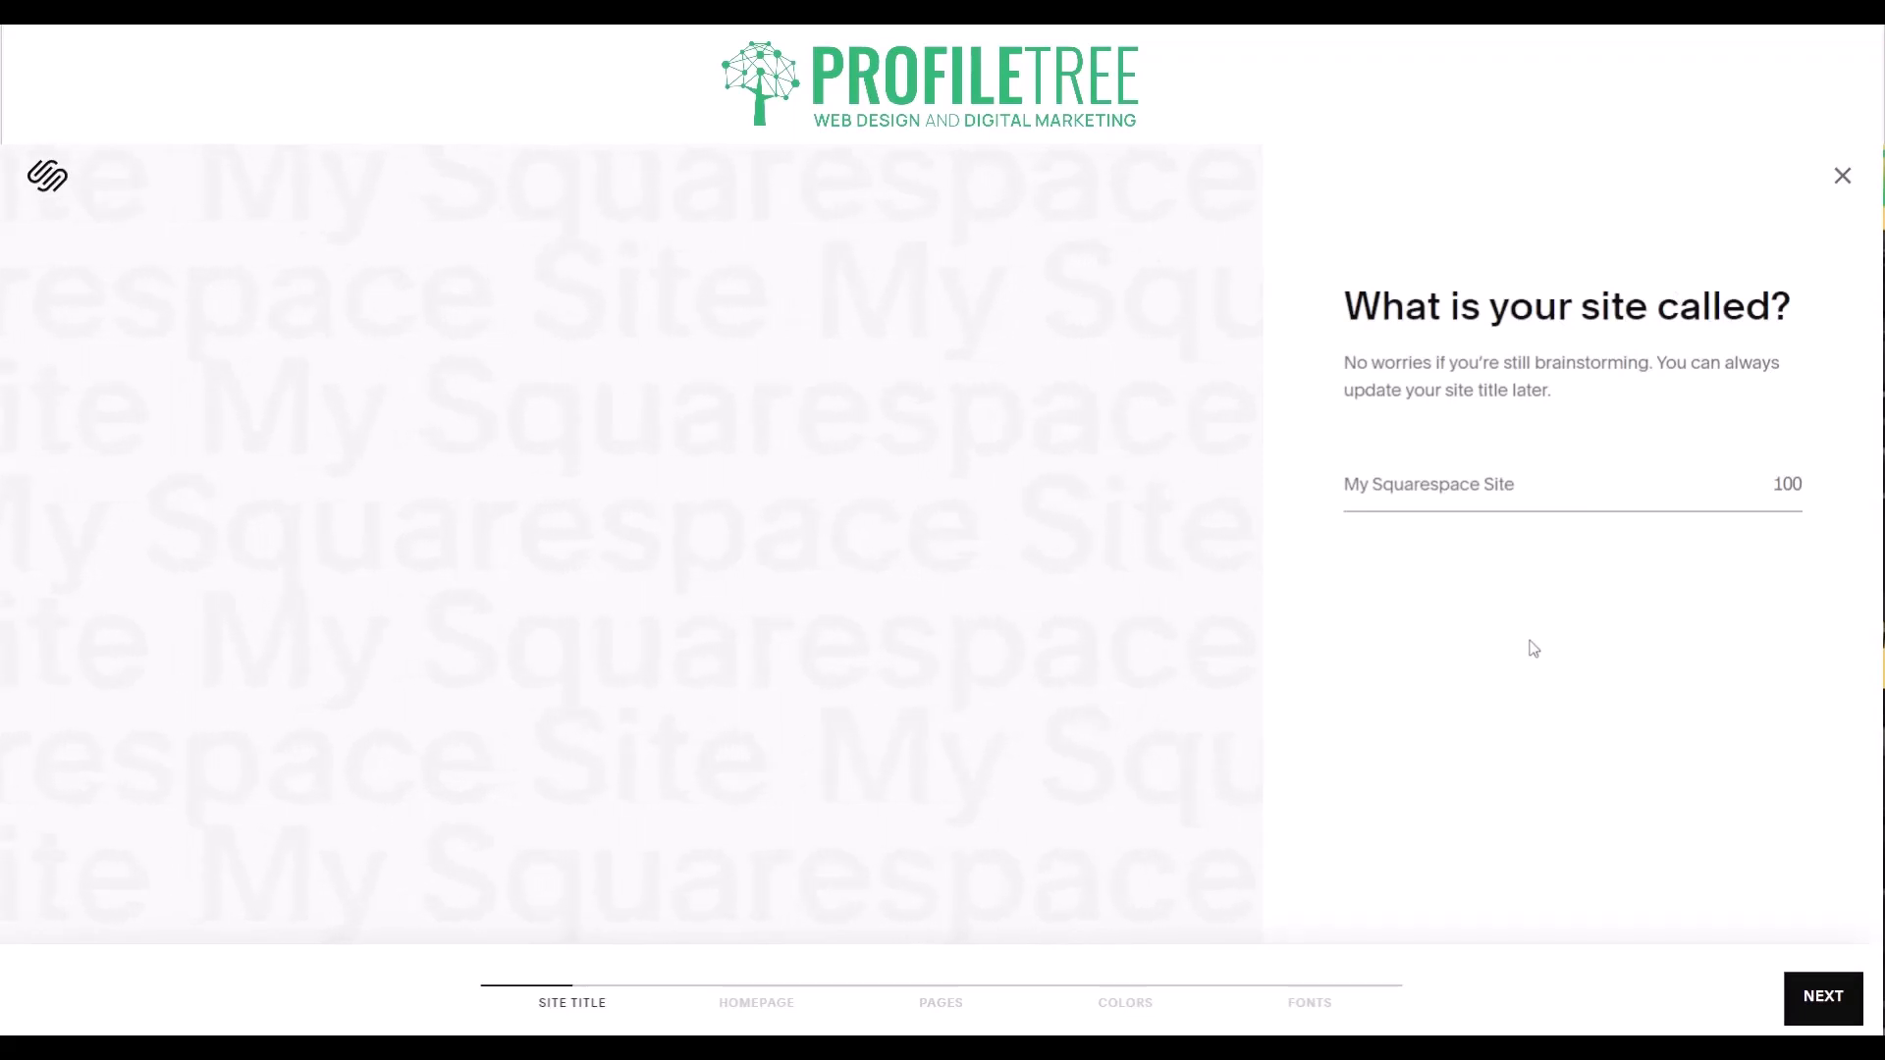
pyautogui.write('ProfileTree')
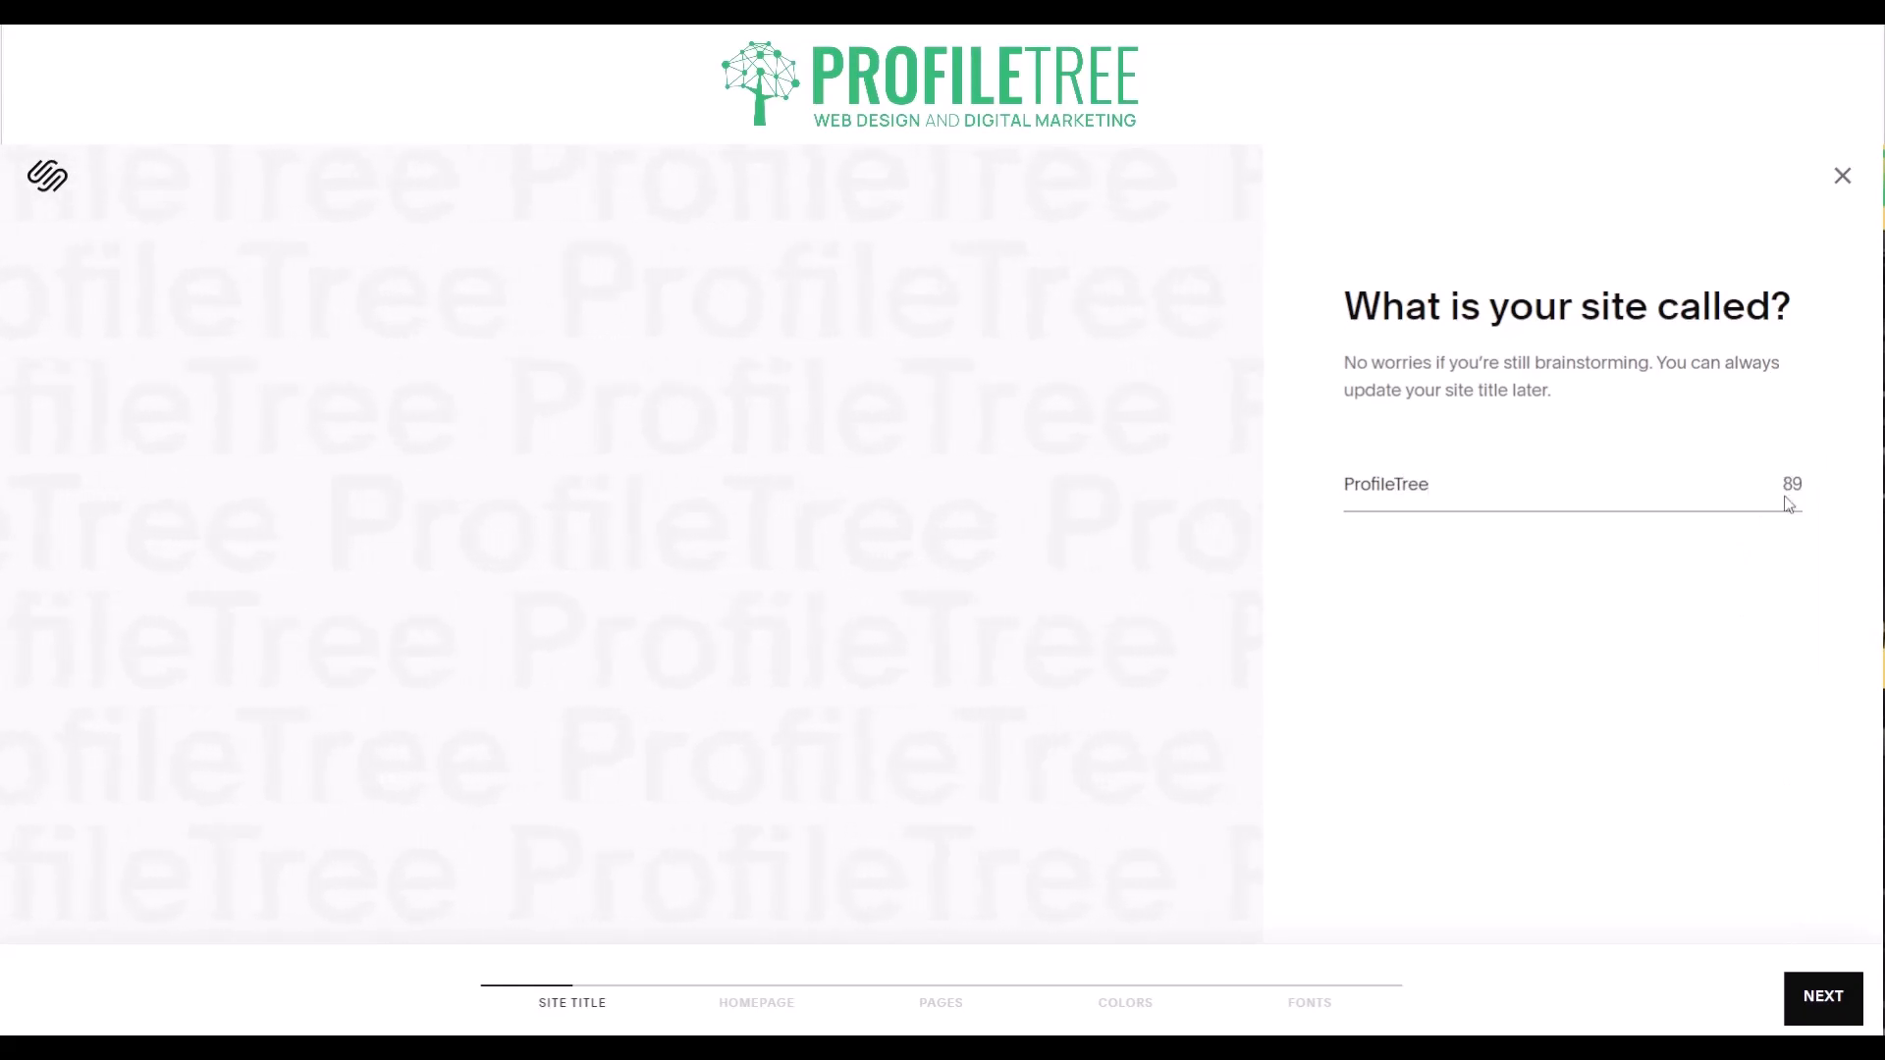
pyautogui.click(1829, 998)
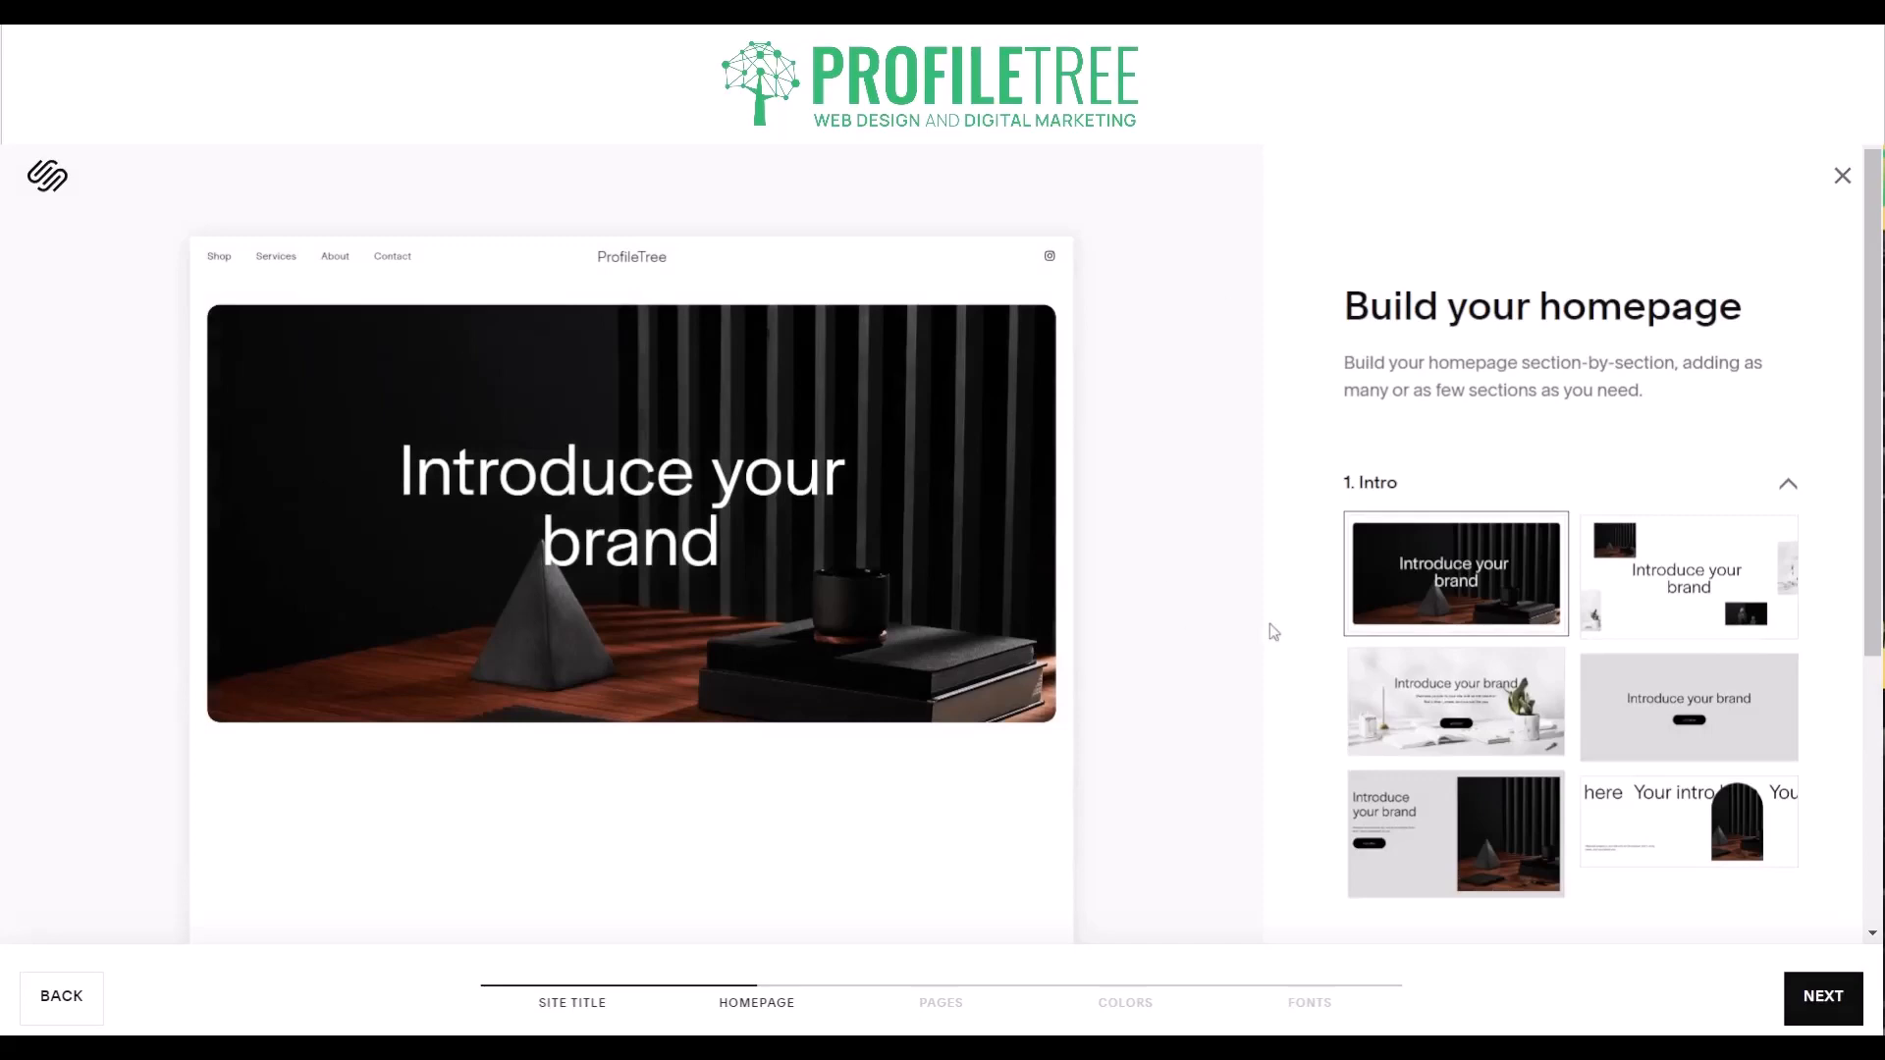
# - Examine the homepage section groups from Intro and Featured selling to Forms and Footer, along with the available Intro layouts
pyautogui.scroll(-2, 1269, 632)
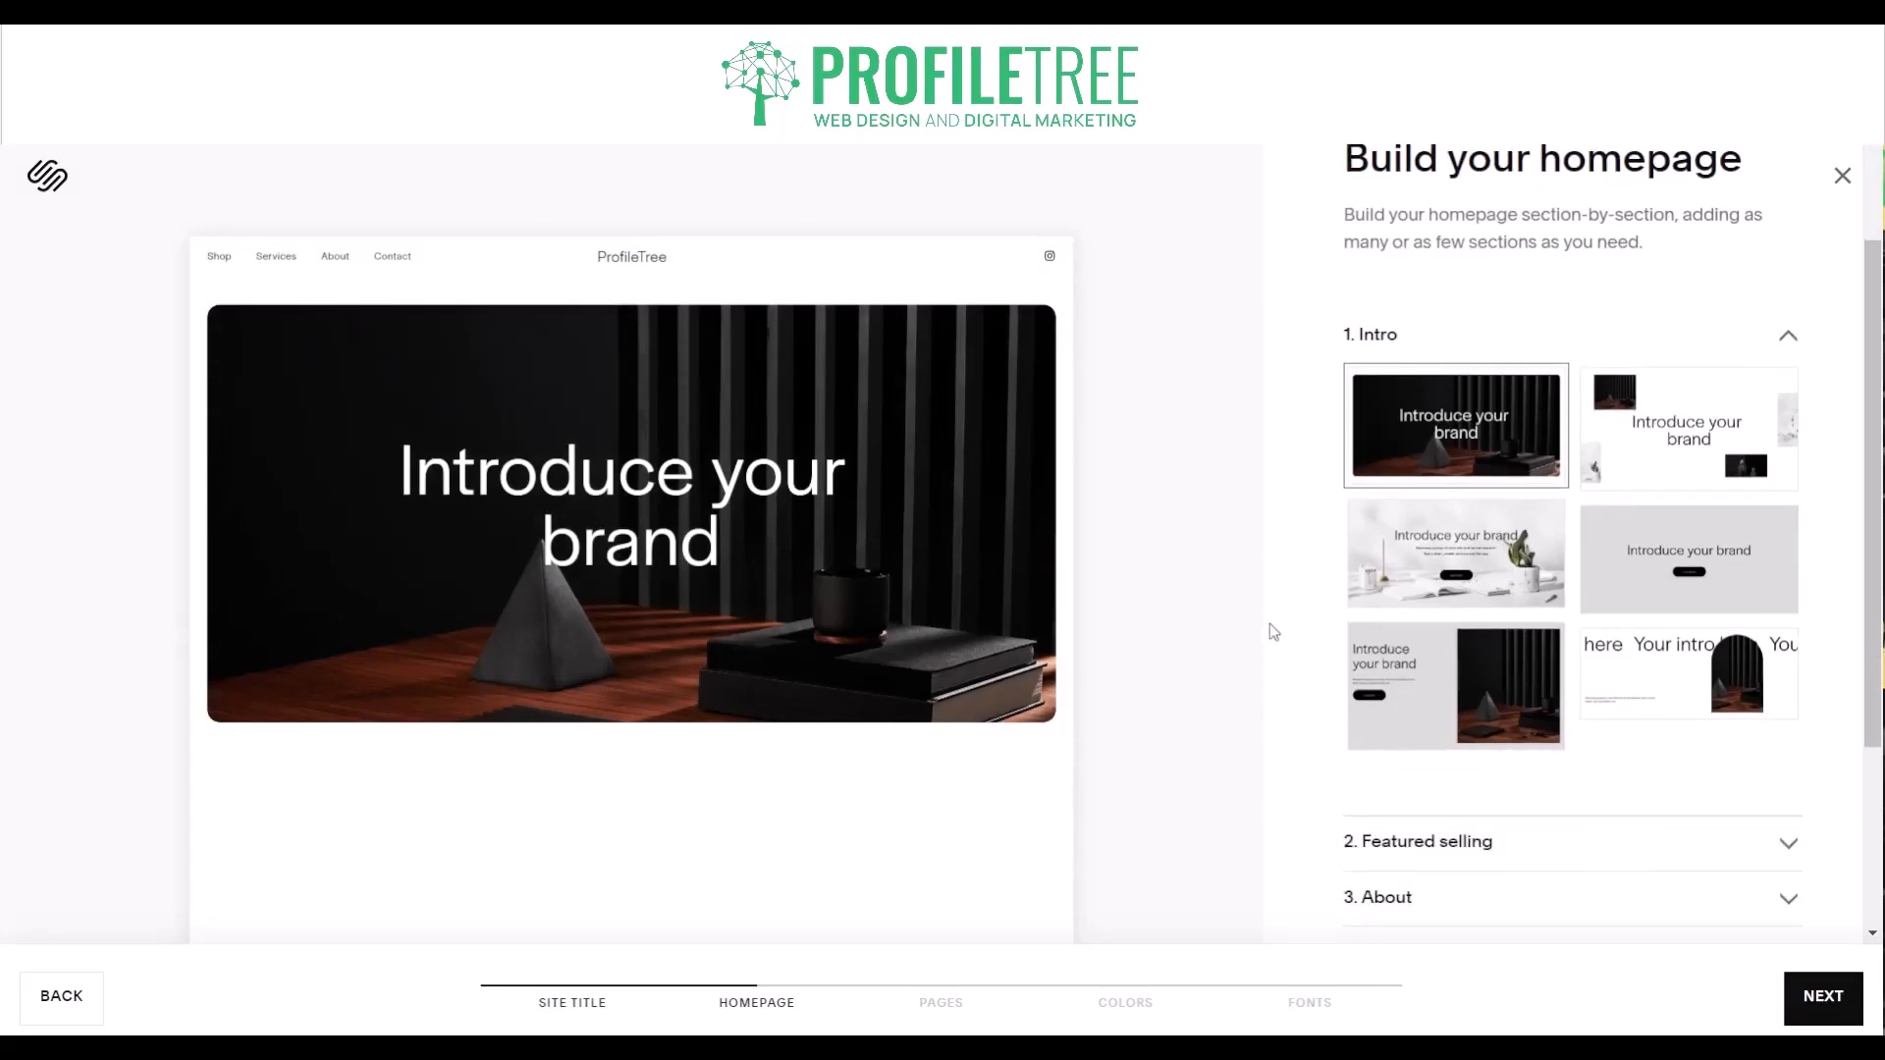
pyautogui.scroll(-3, 1270, 632)
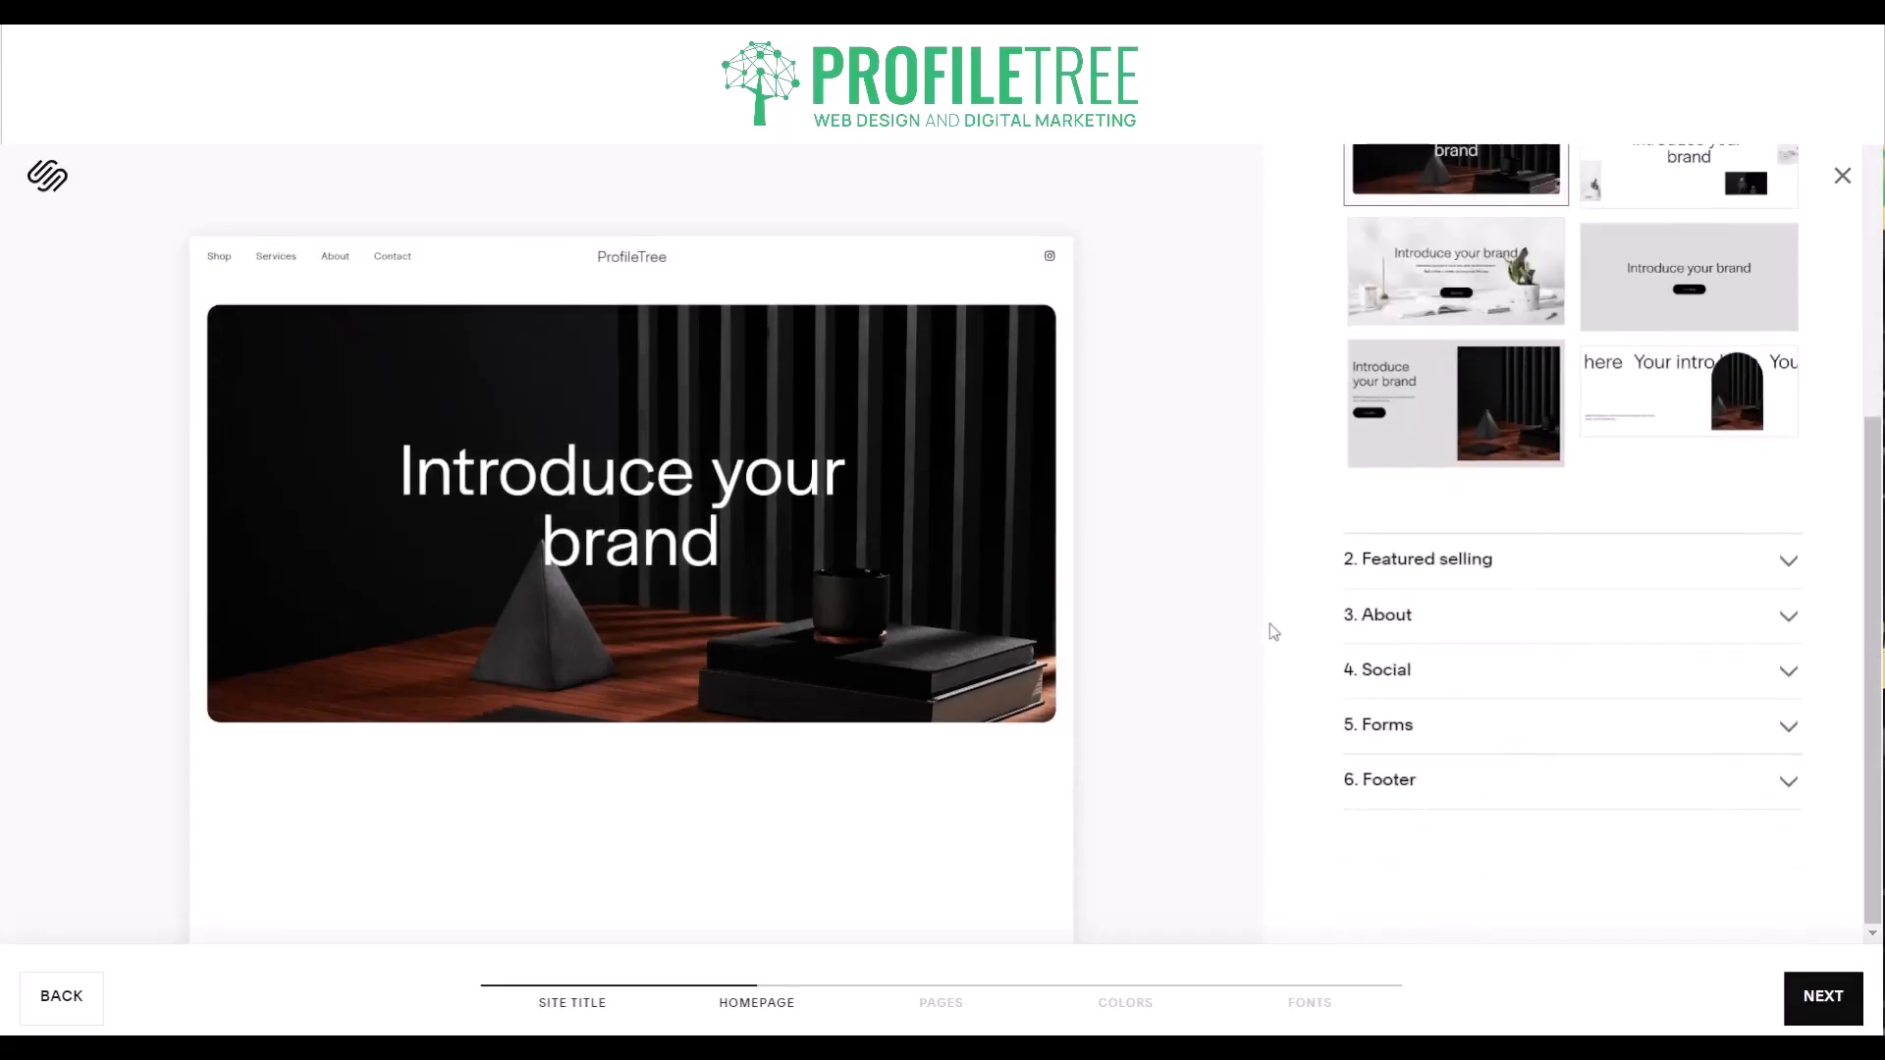
pyautogui.scroll(5, 1269, 623)
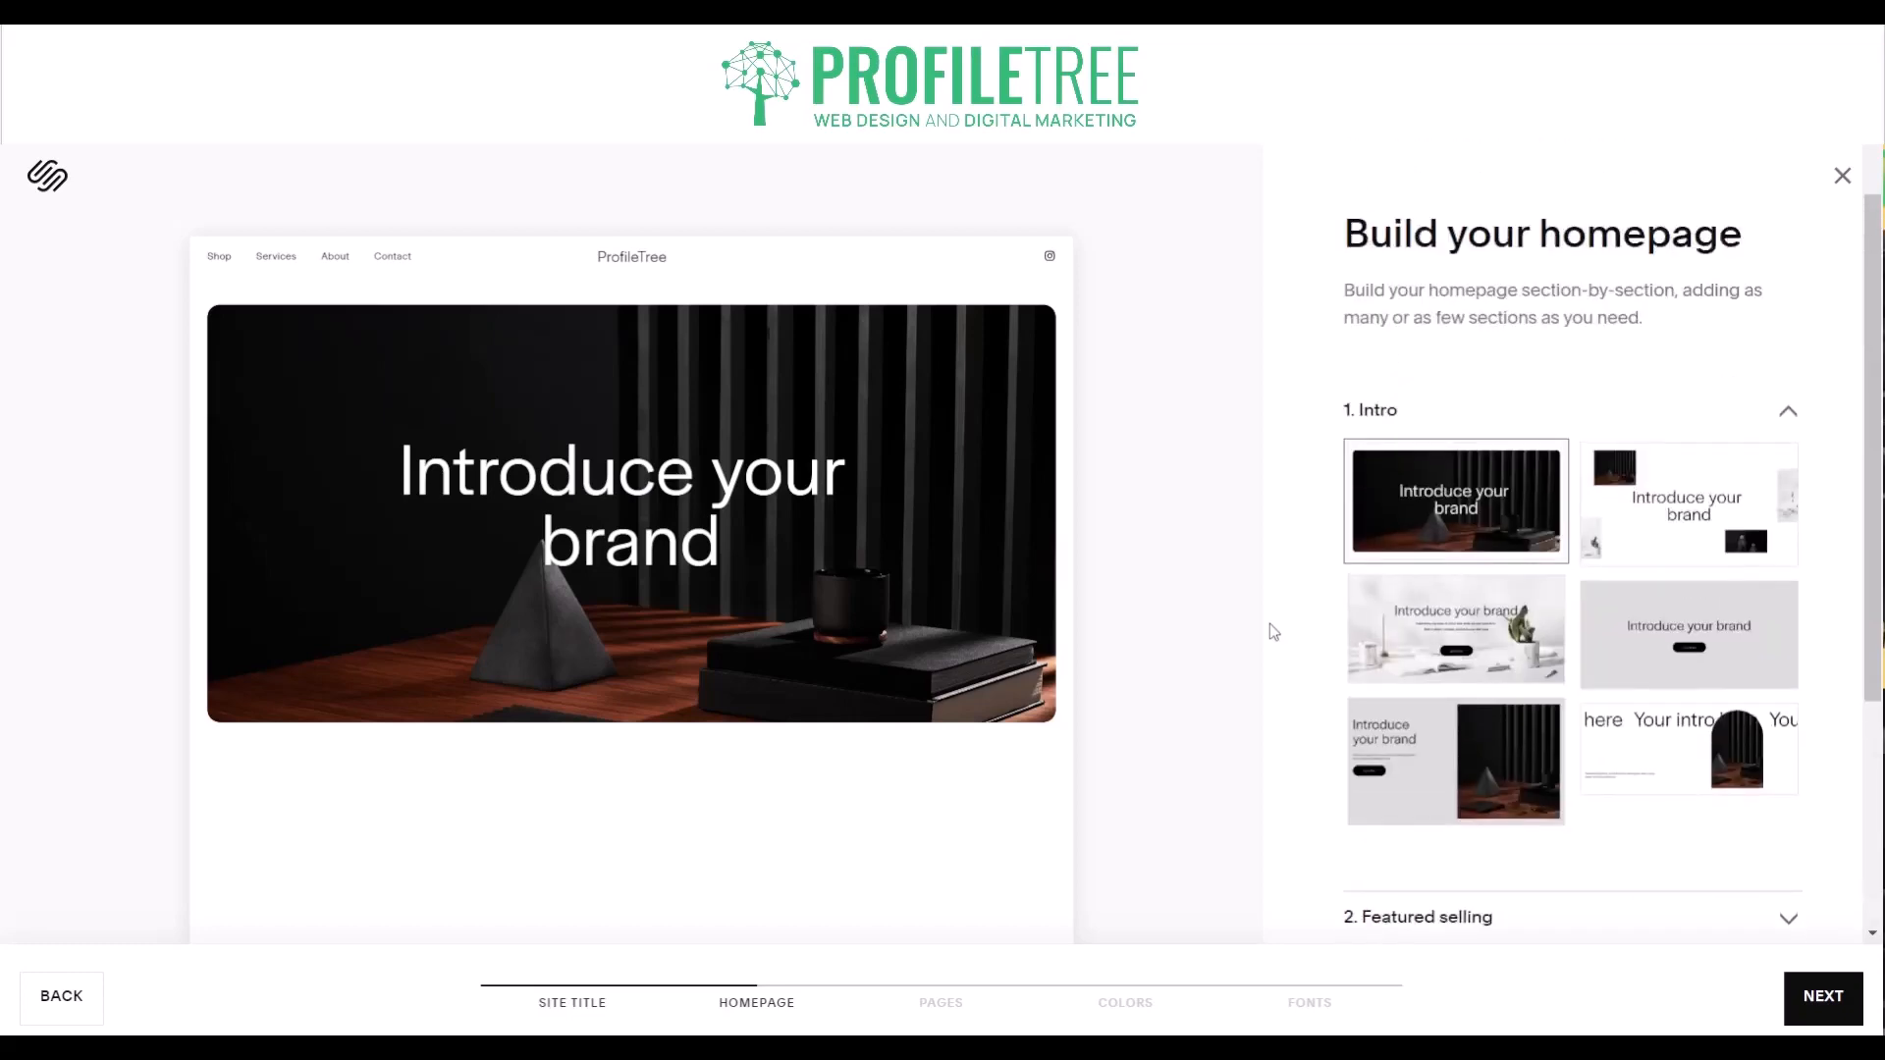
pyautogui.scroll(-4, 1270, 623)
pyautogui.scroll(5, 1270, 622)
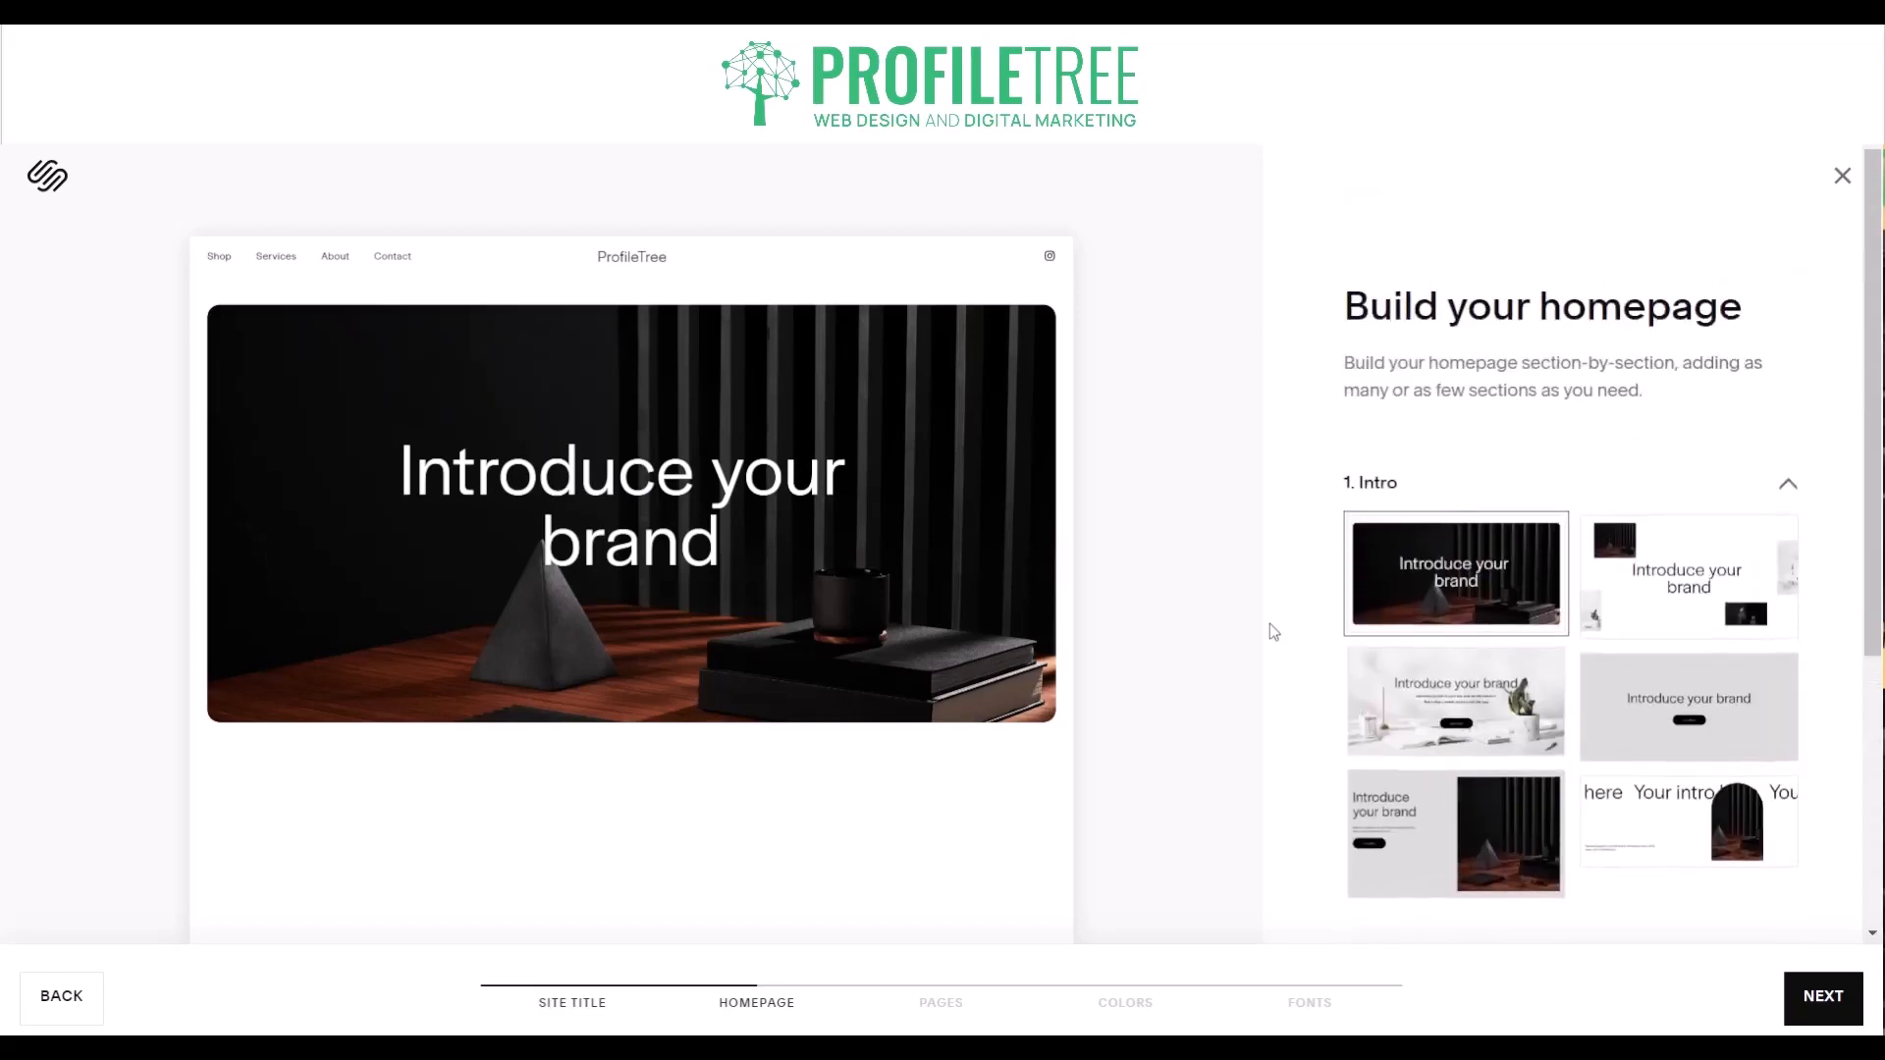
pyautogui.scroll(-1, 1269, 623)
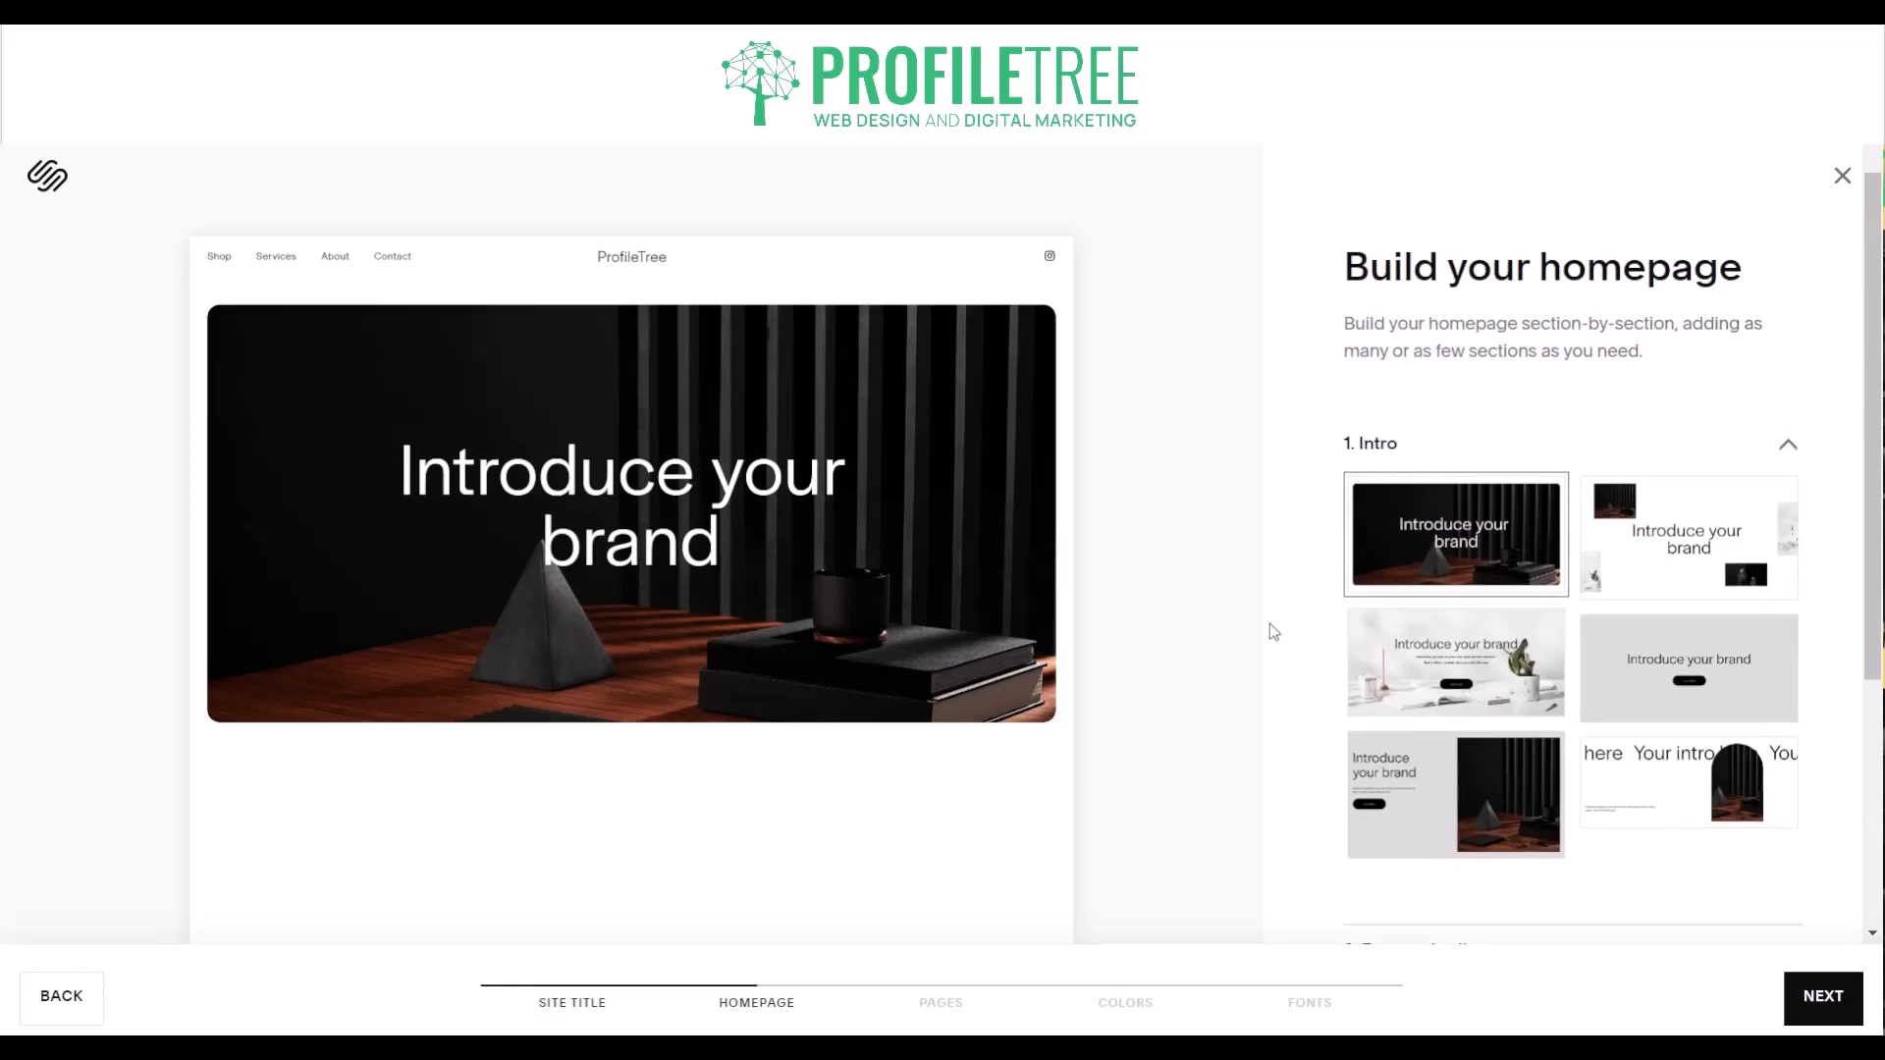
pyautogui.scroll(-1, 1270, 623)
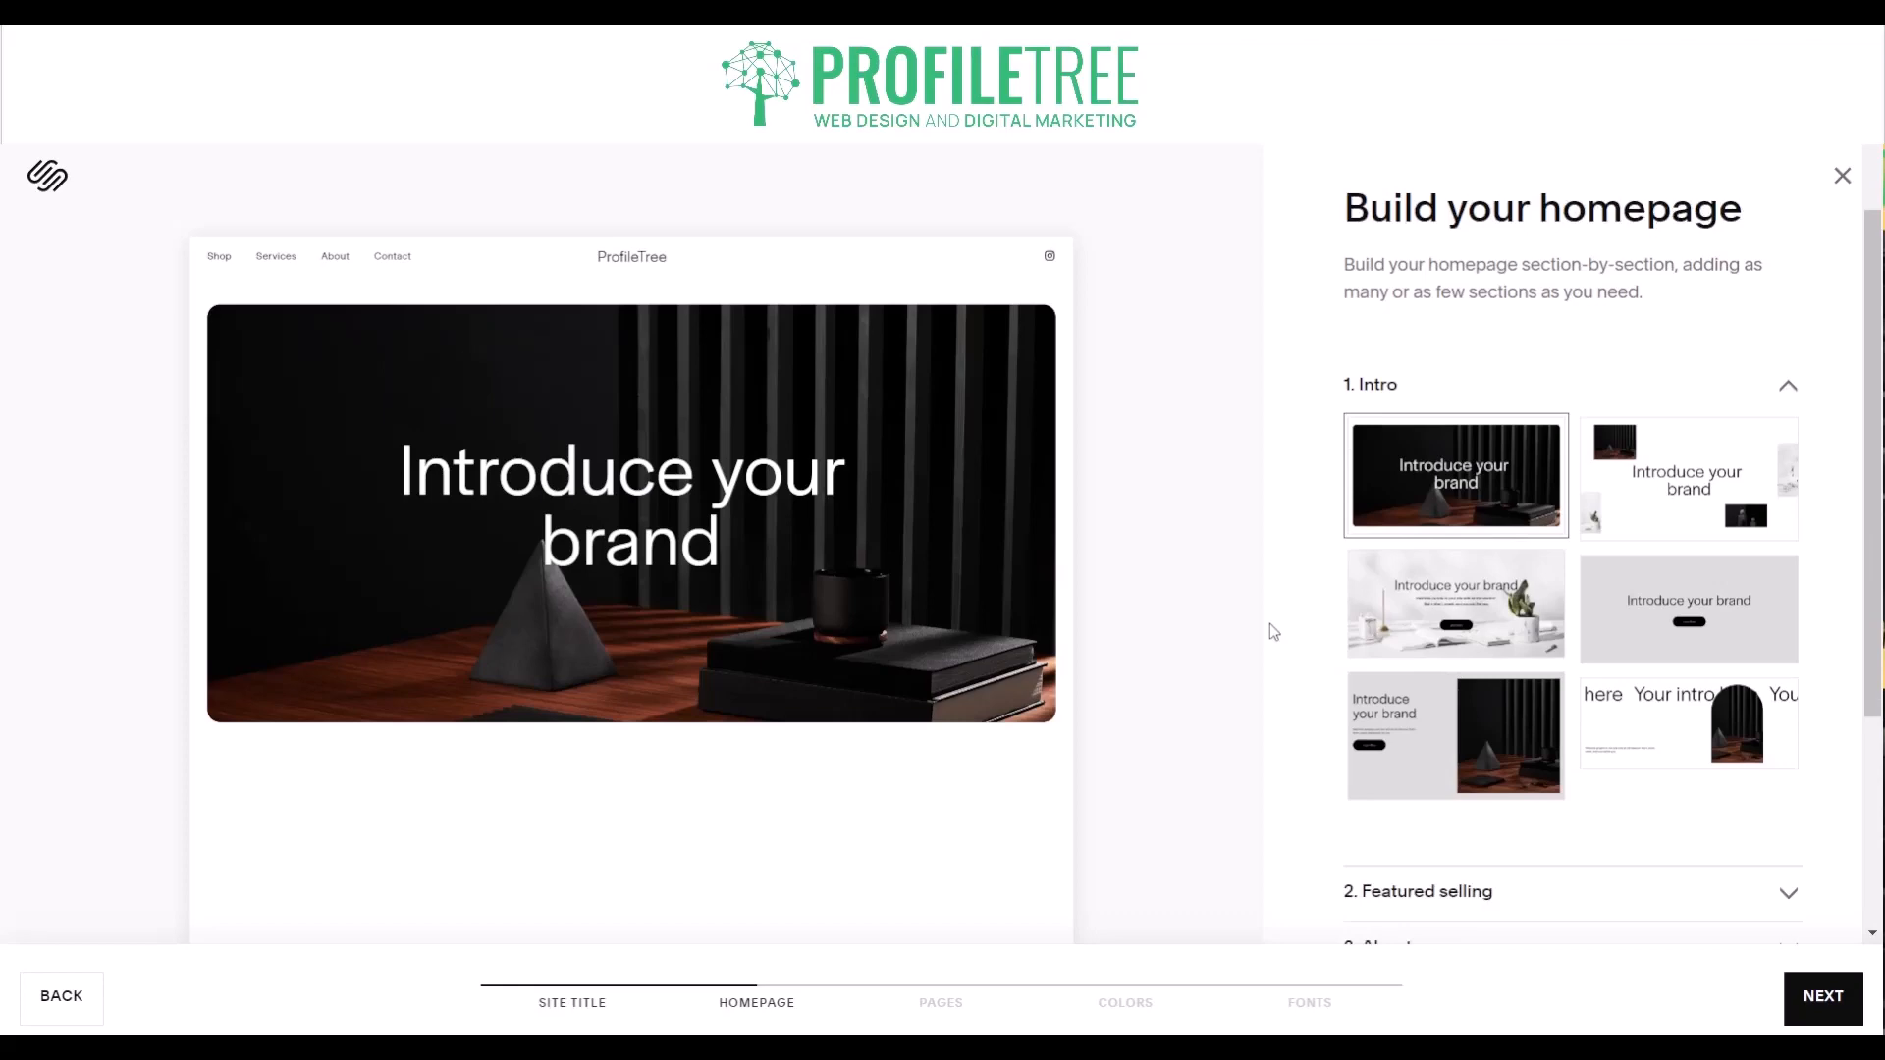
# - Compare the Intro layouts in the homepage preview and choose the bright desk scene with the potted plant and Learn More button
pyautogui.click(1480, 579)
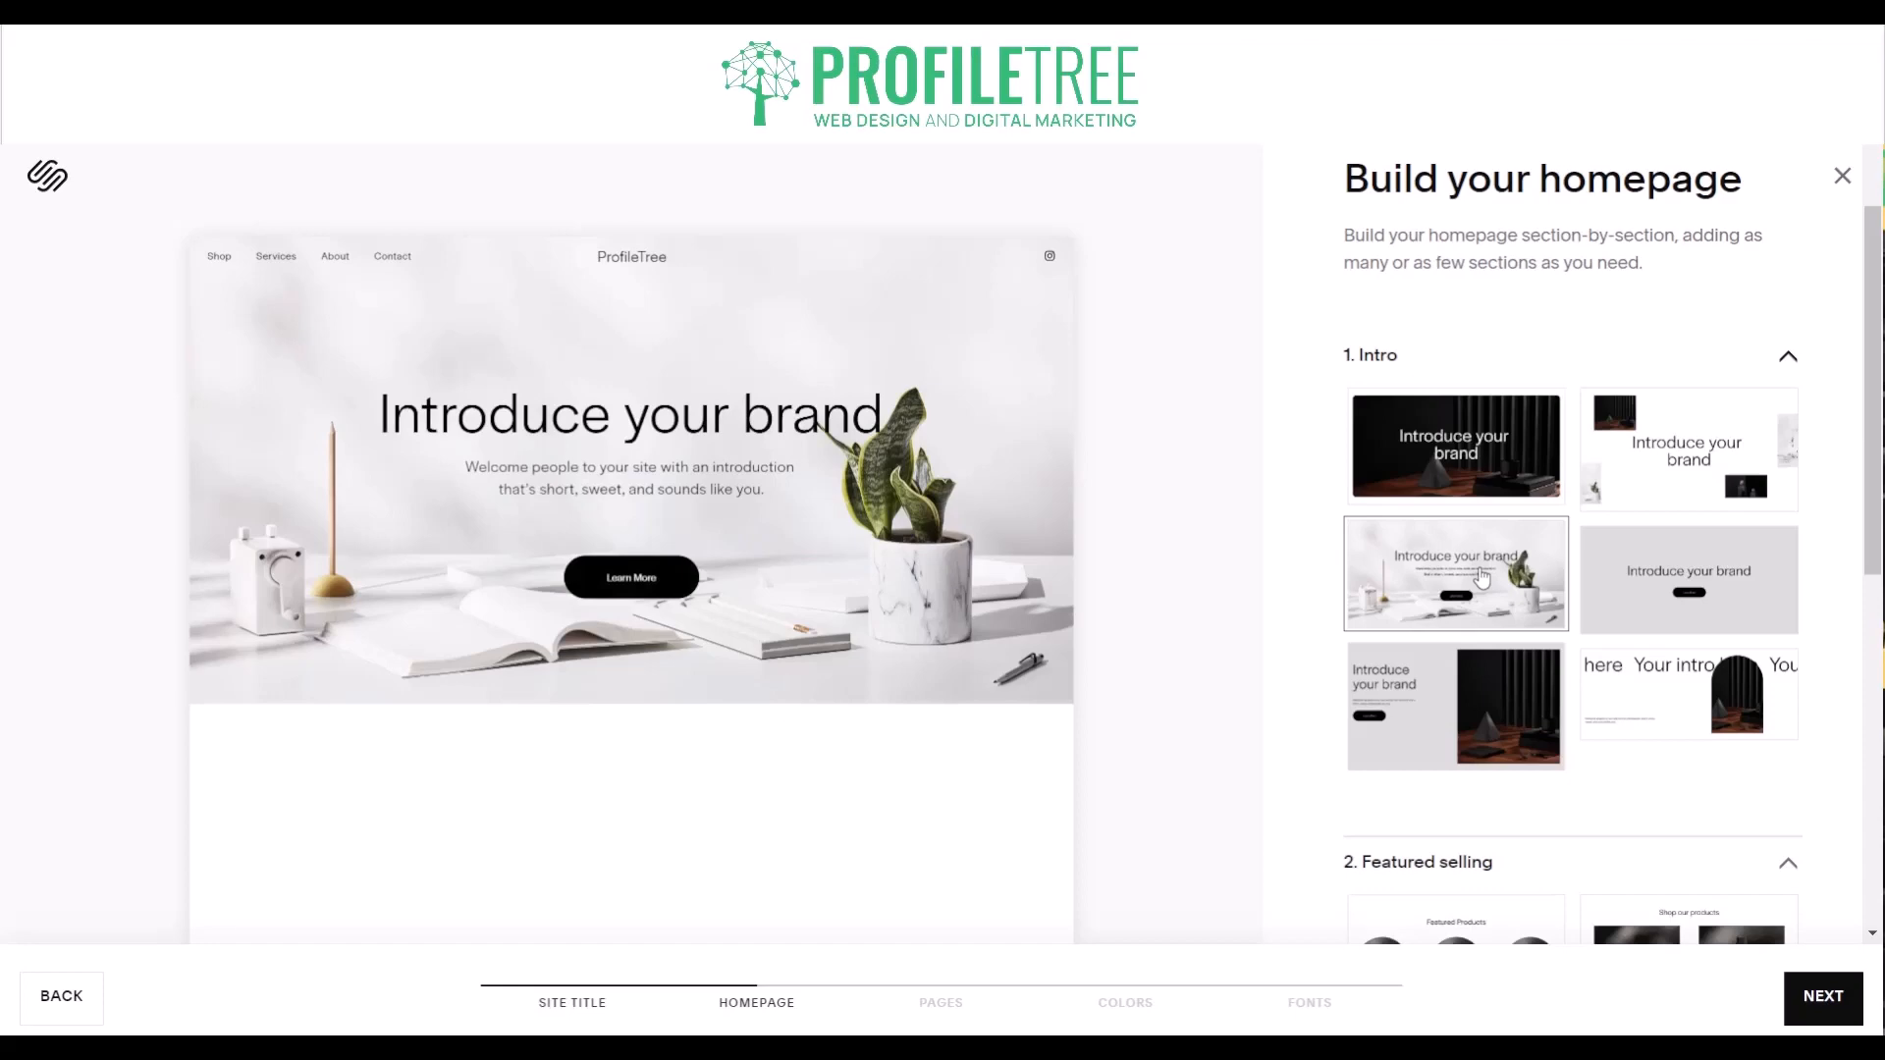
pyautogui.click(1517, 462)
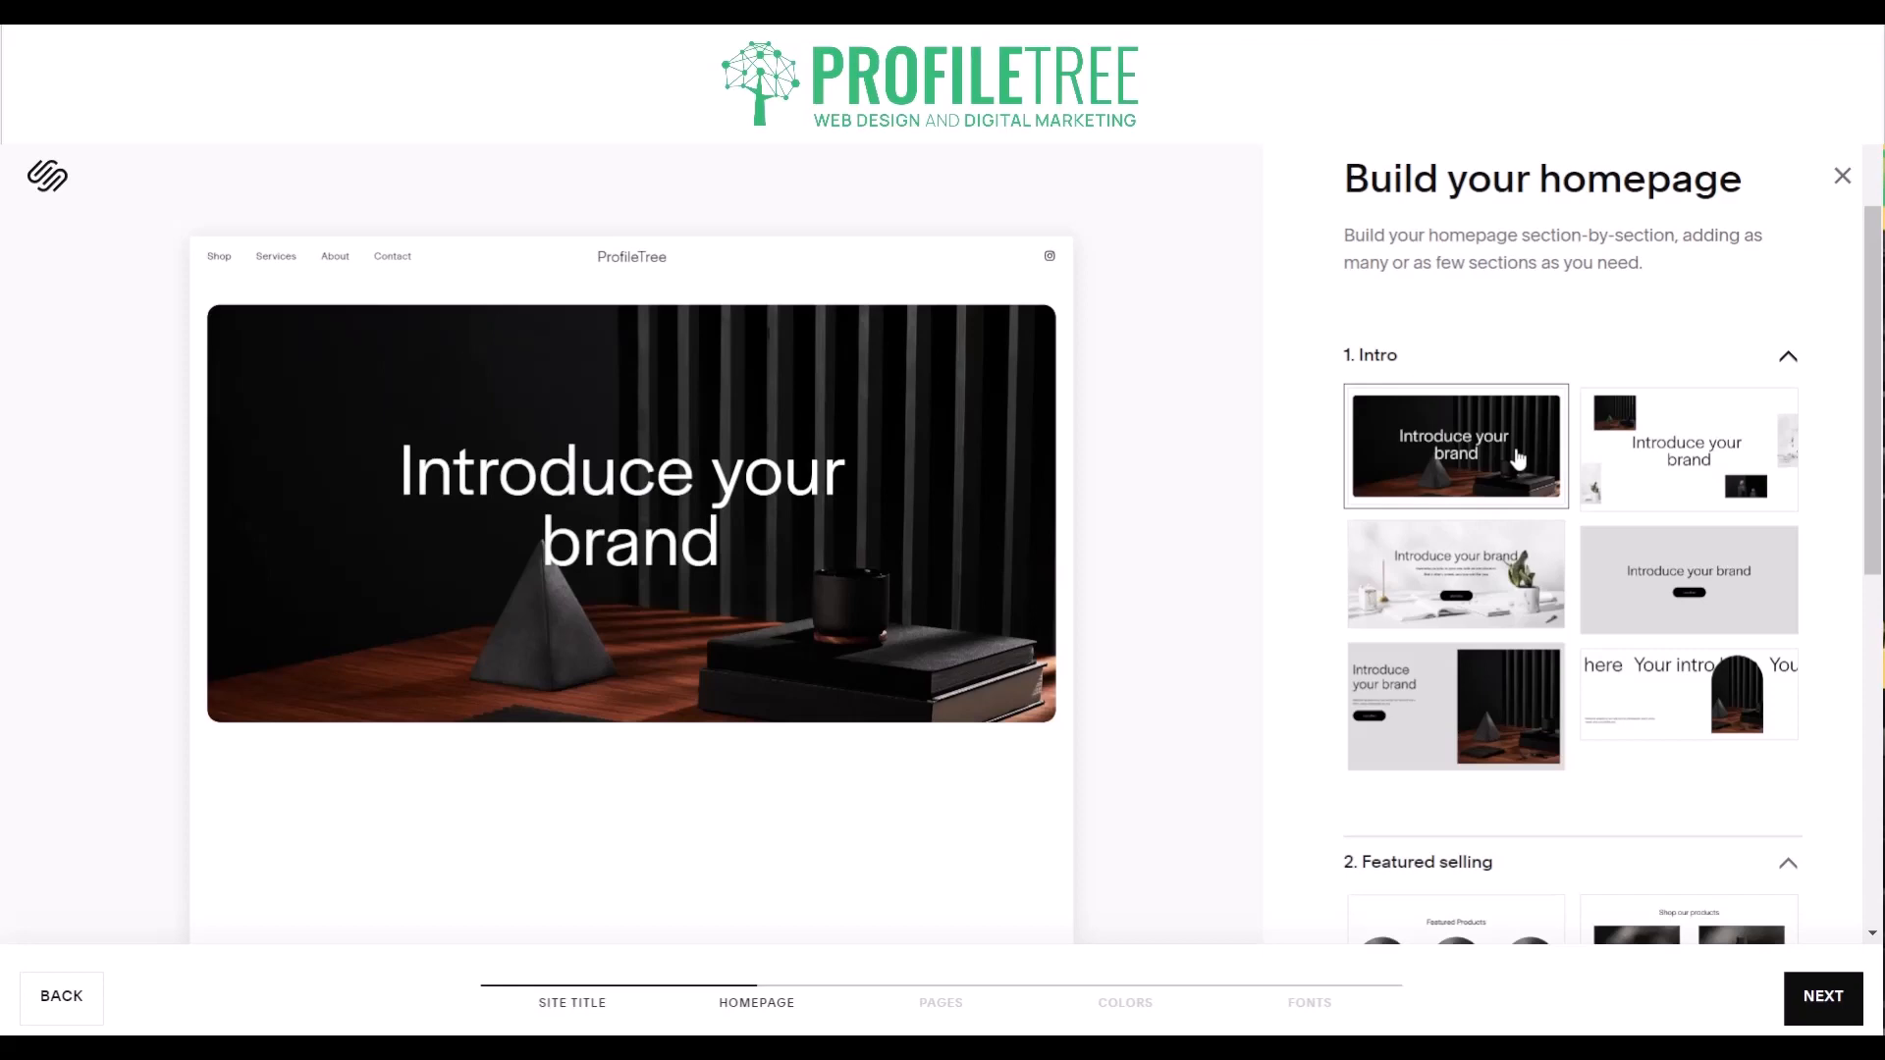
pyautogui.click(1736, 446)
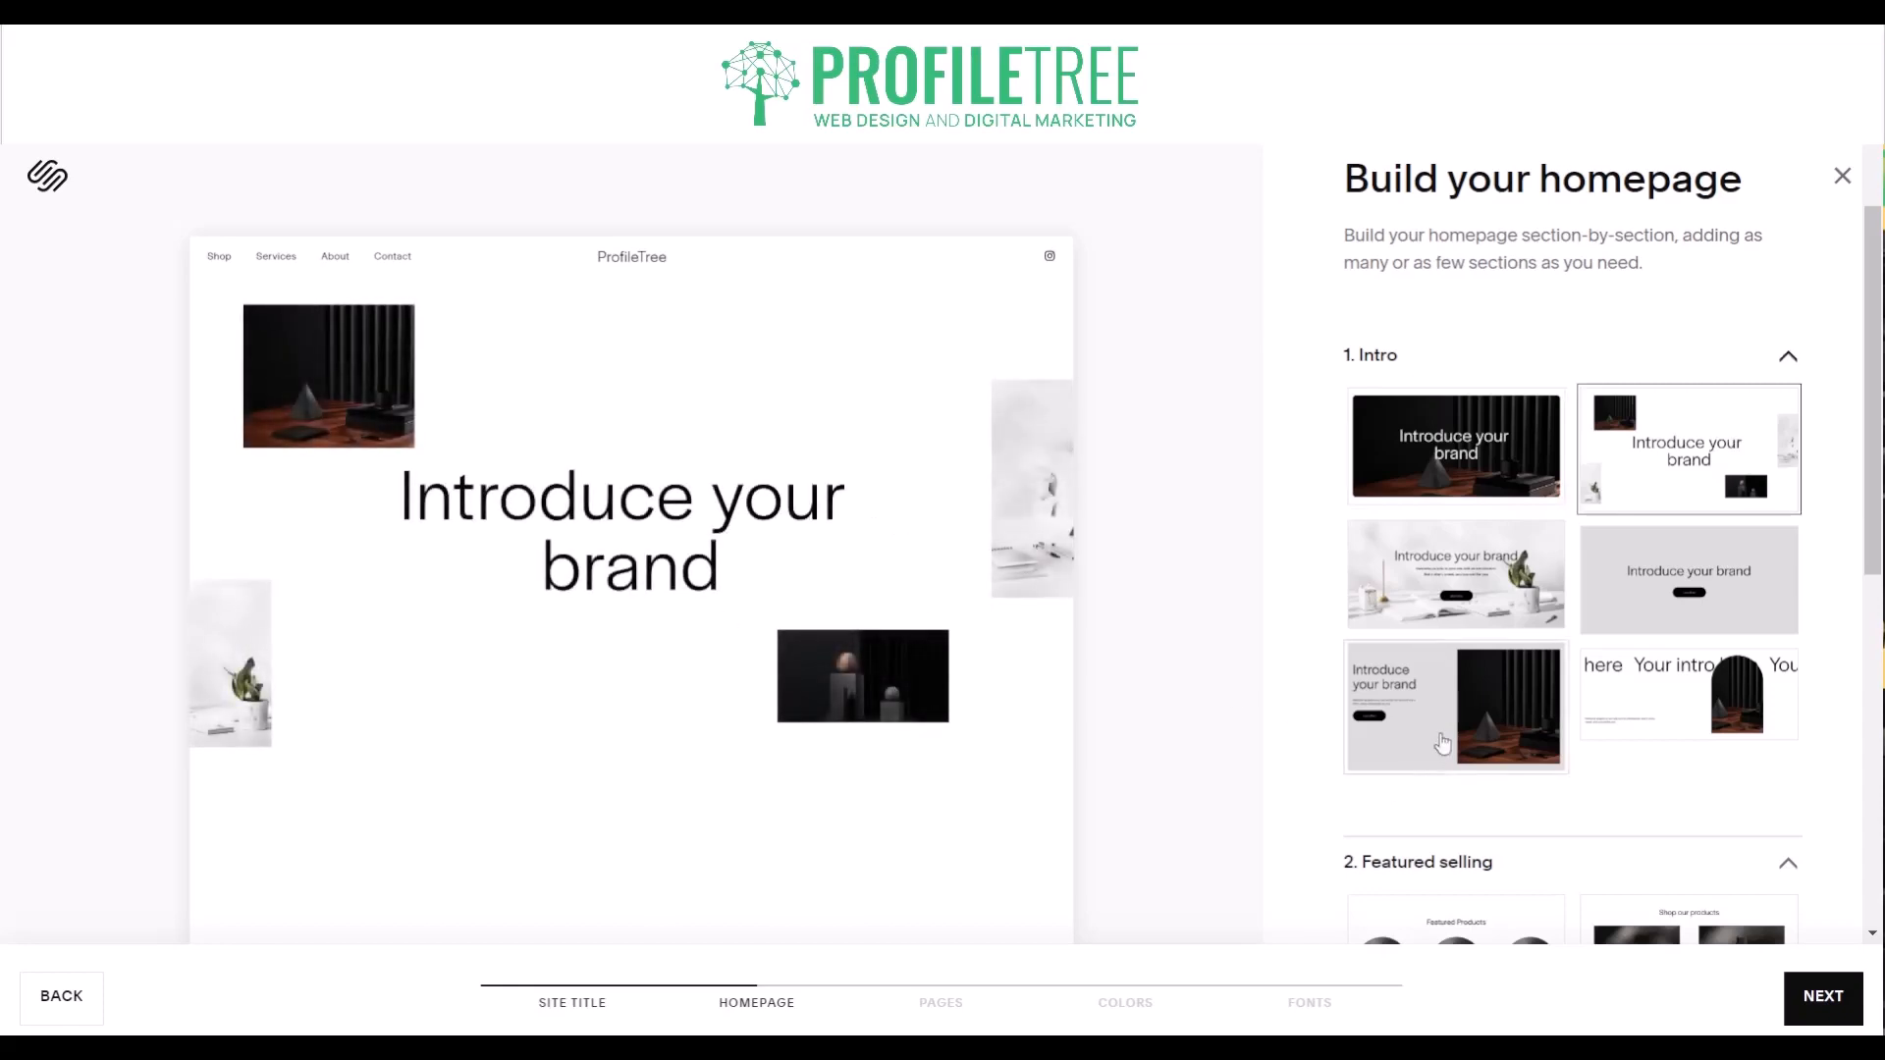
pyautogui.click(1442, 743)
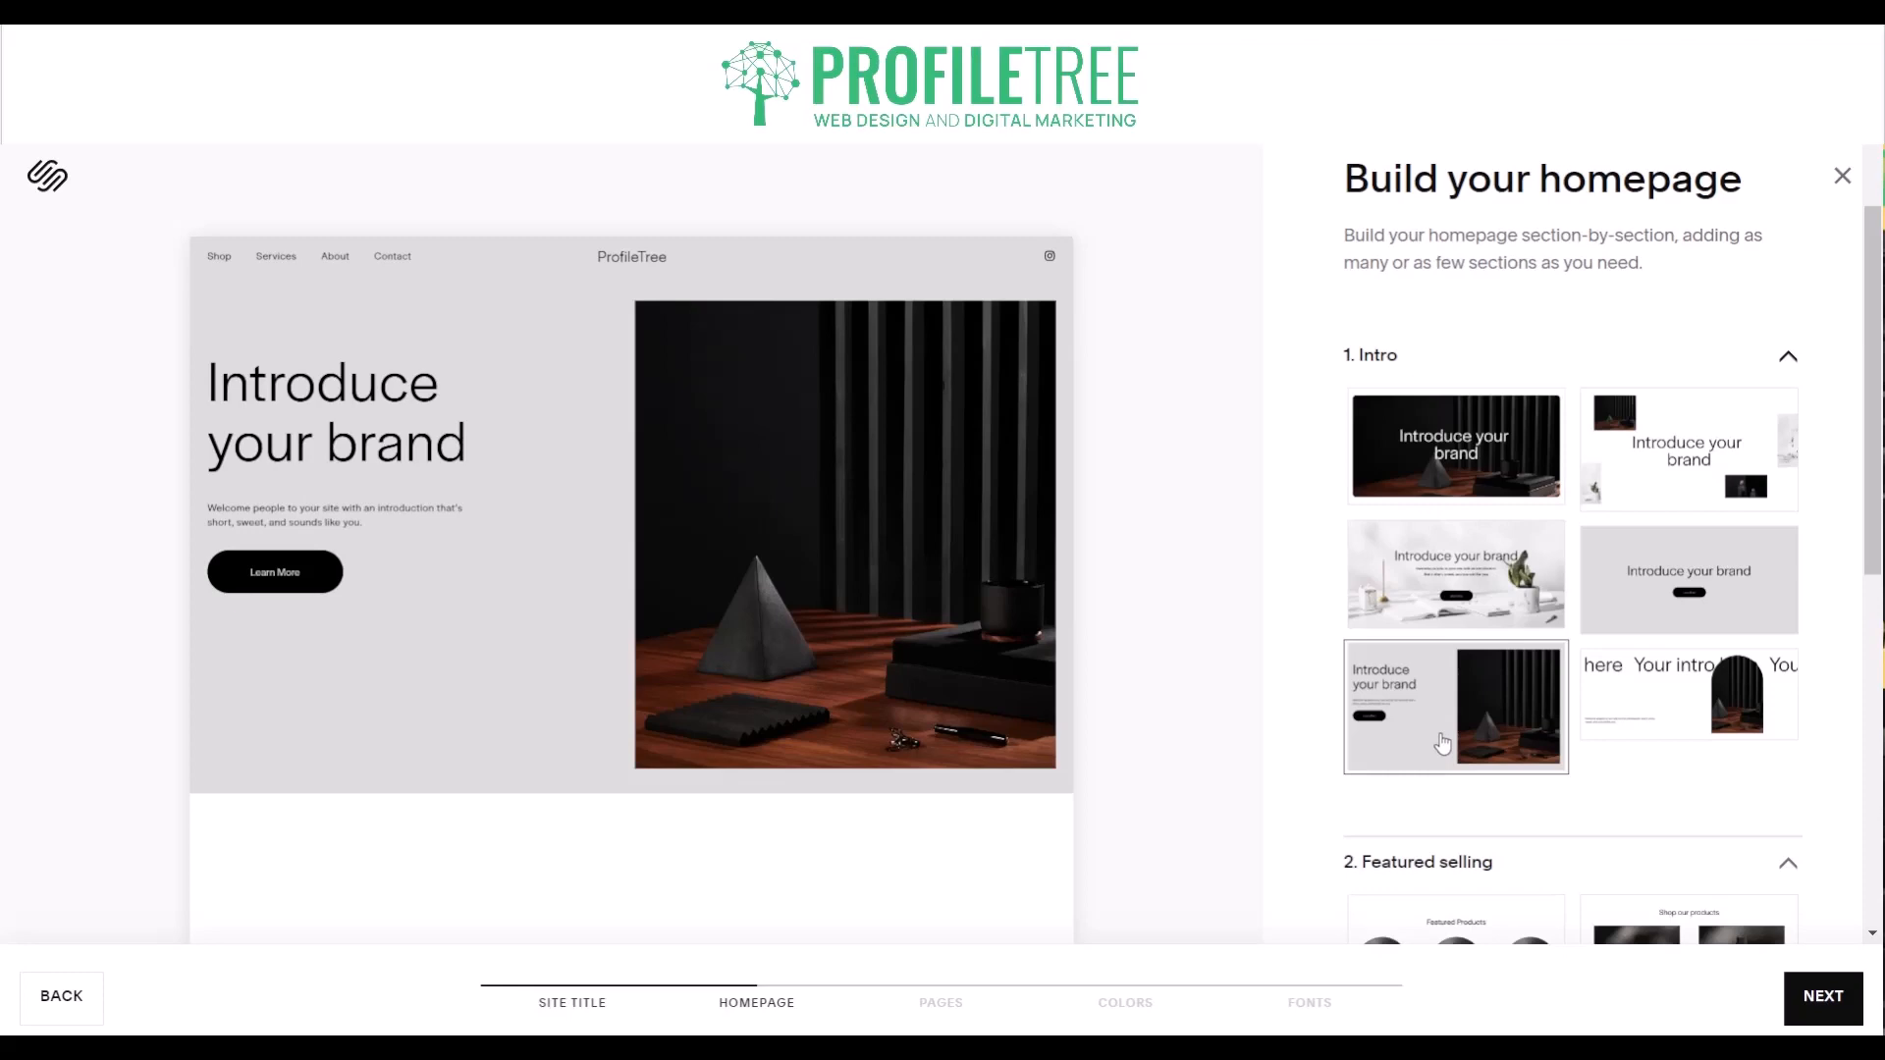
pyautogui.click(1731, 693)
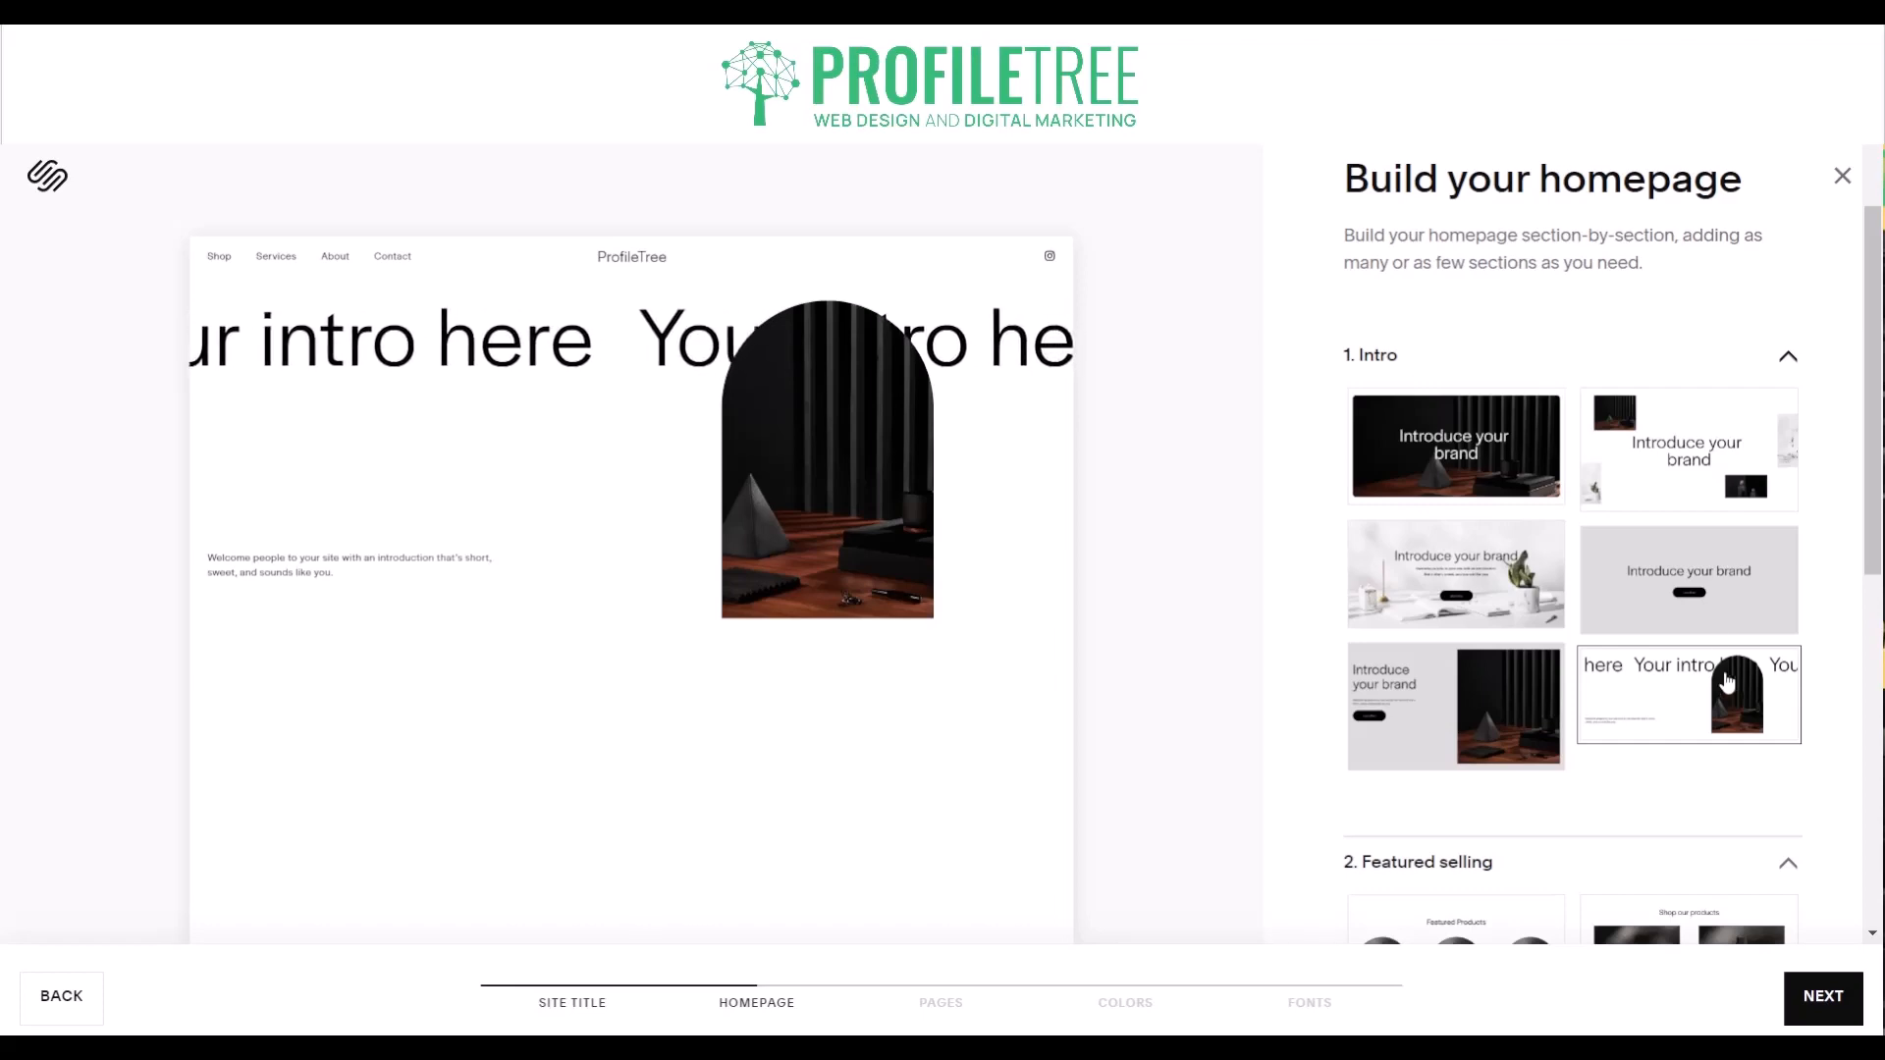
pyautogui.click(1718, 634)
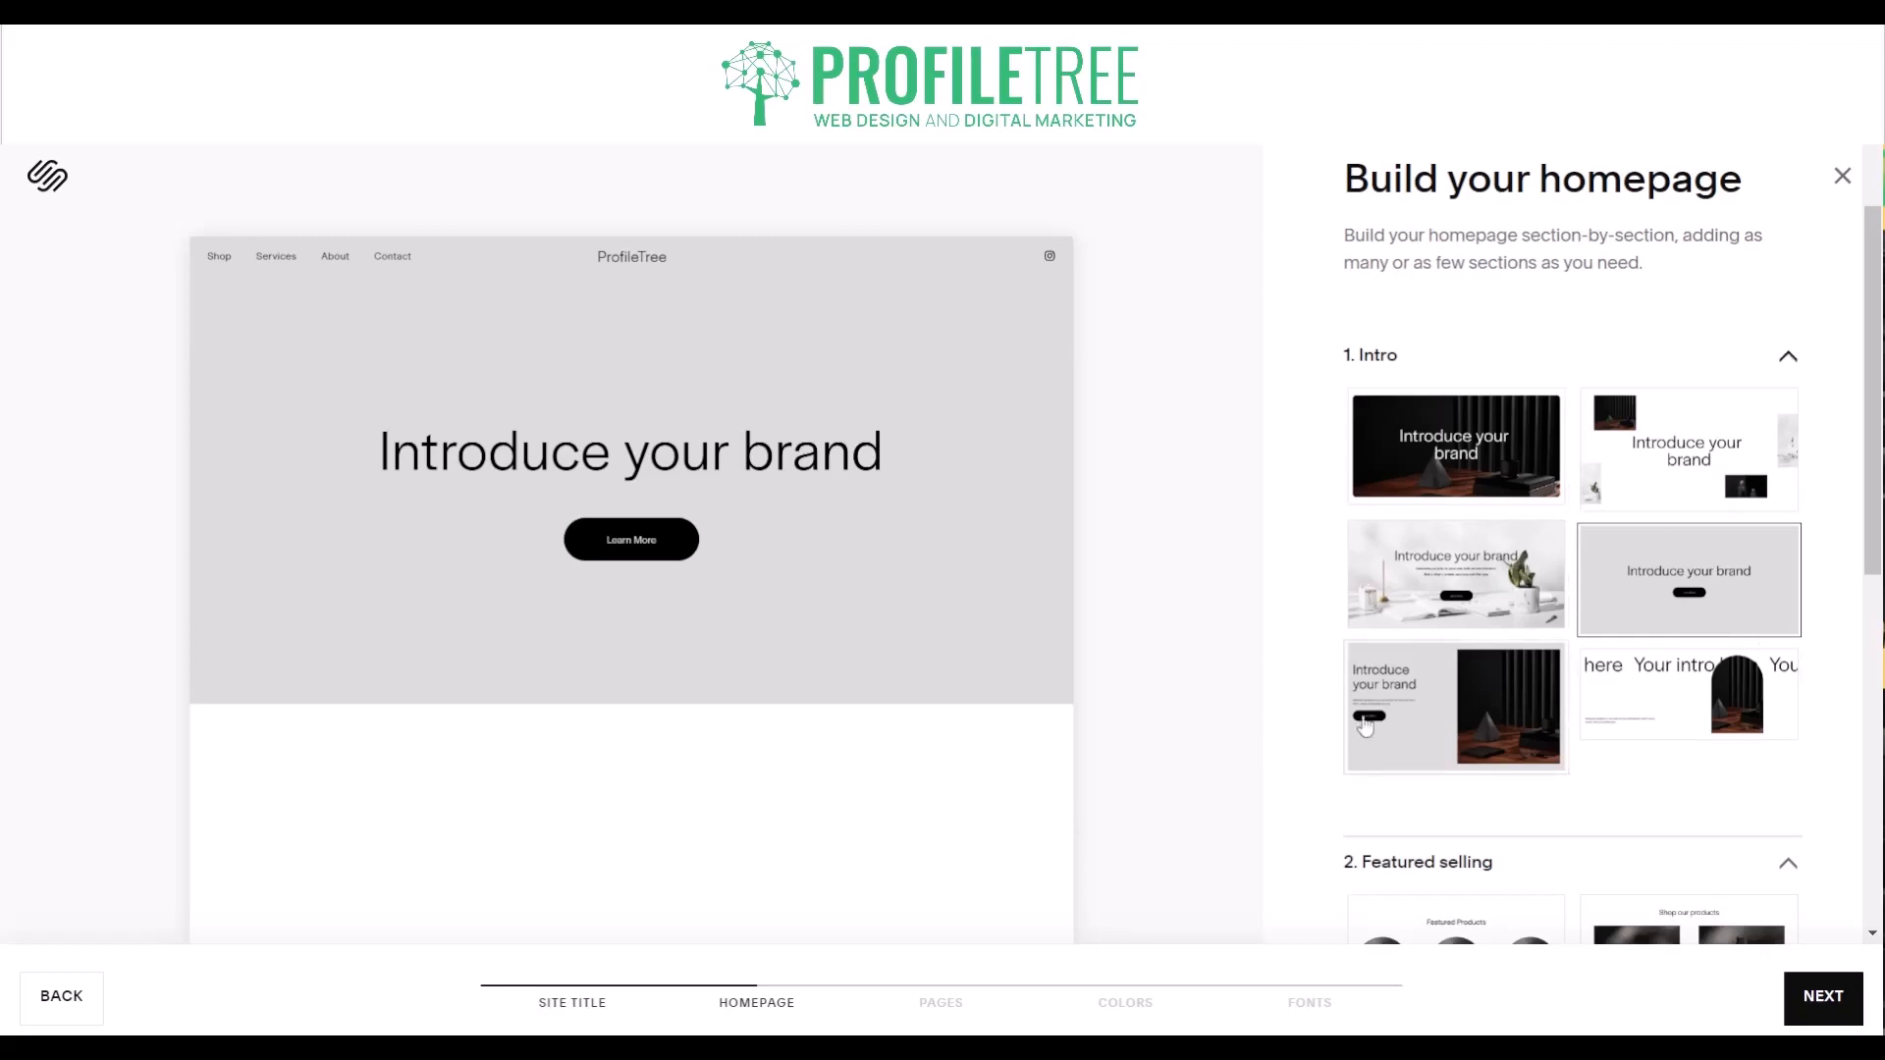
pyautogui.click(1487, 601)
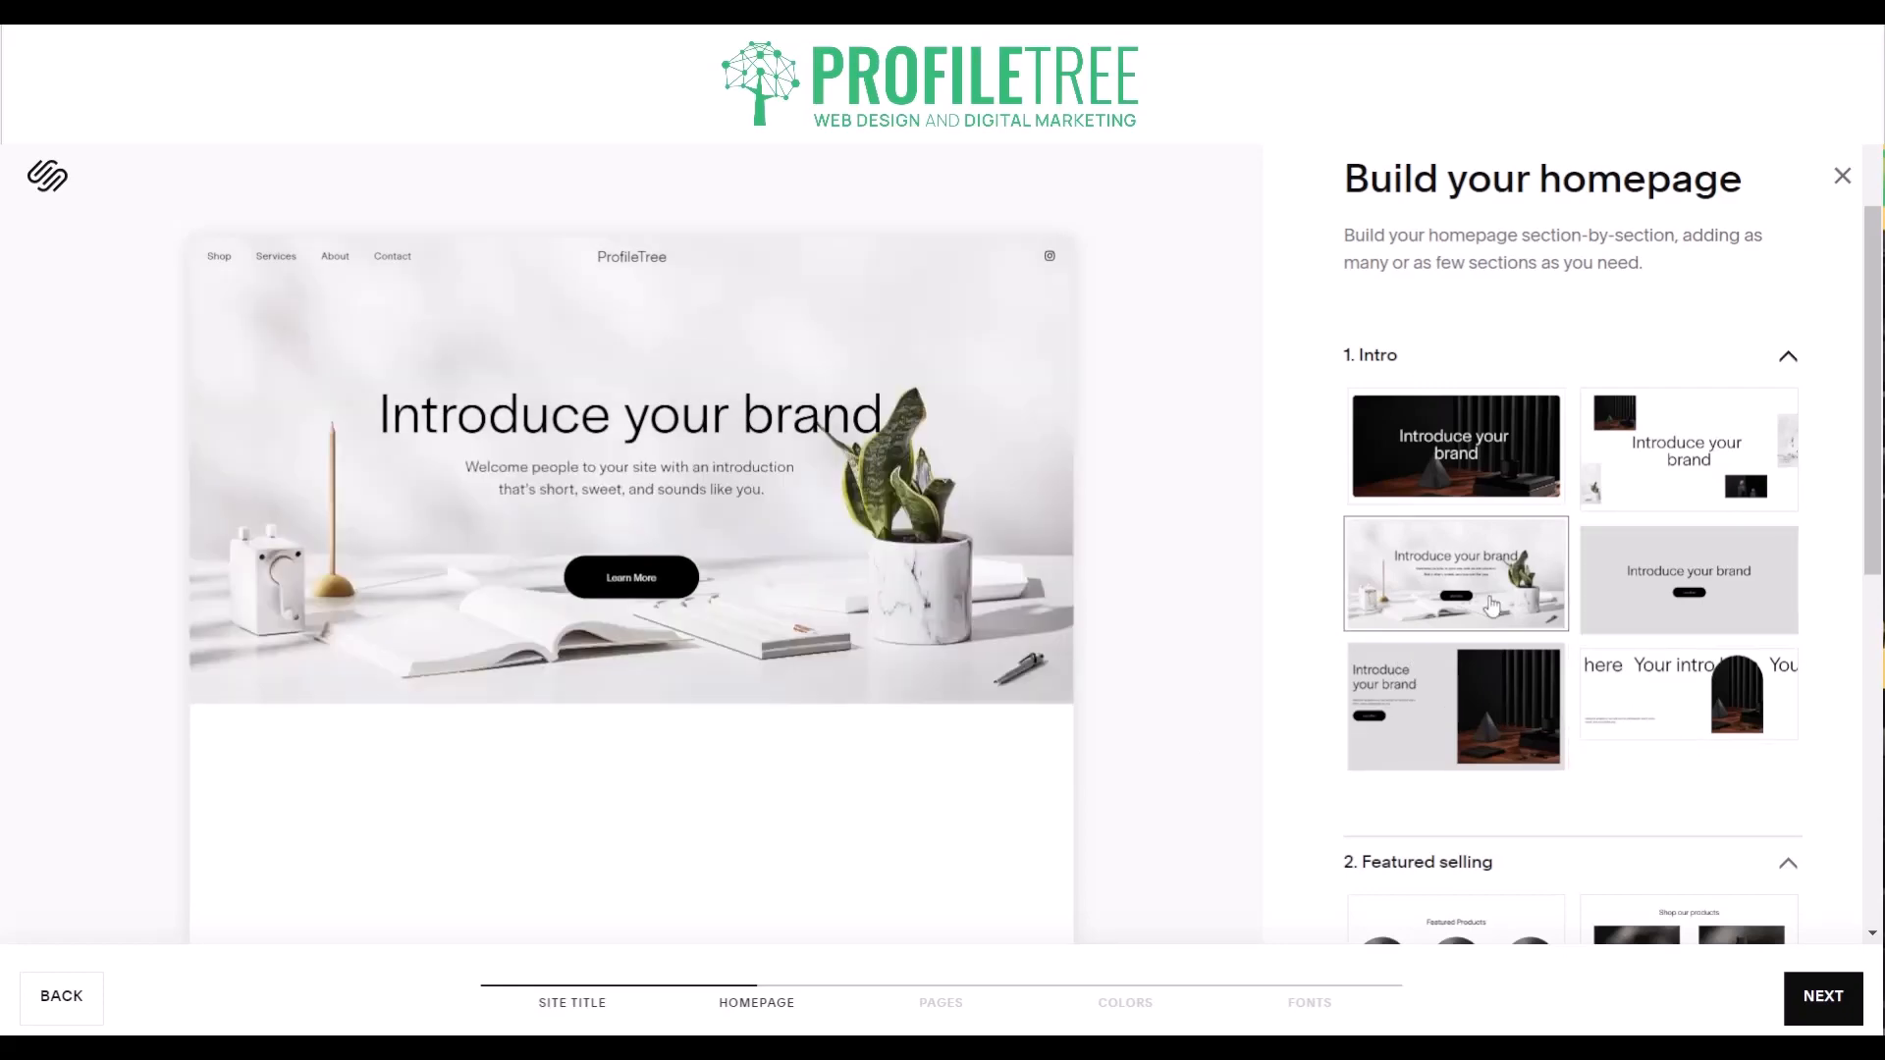
# - Try several Featured selling layouts, including Shop our products, Our Services and Our Products, and leave that section out of the homepage
pyautogui.scroll(-2, 1468, 692)
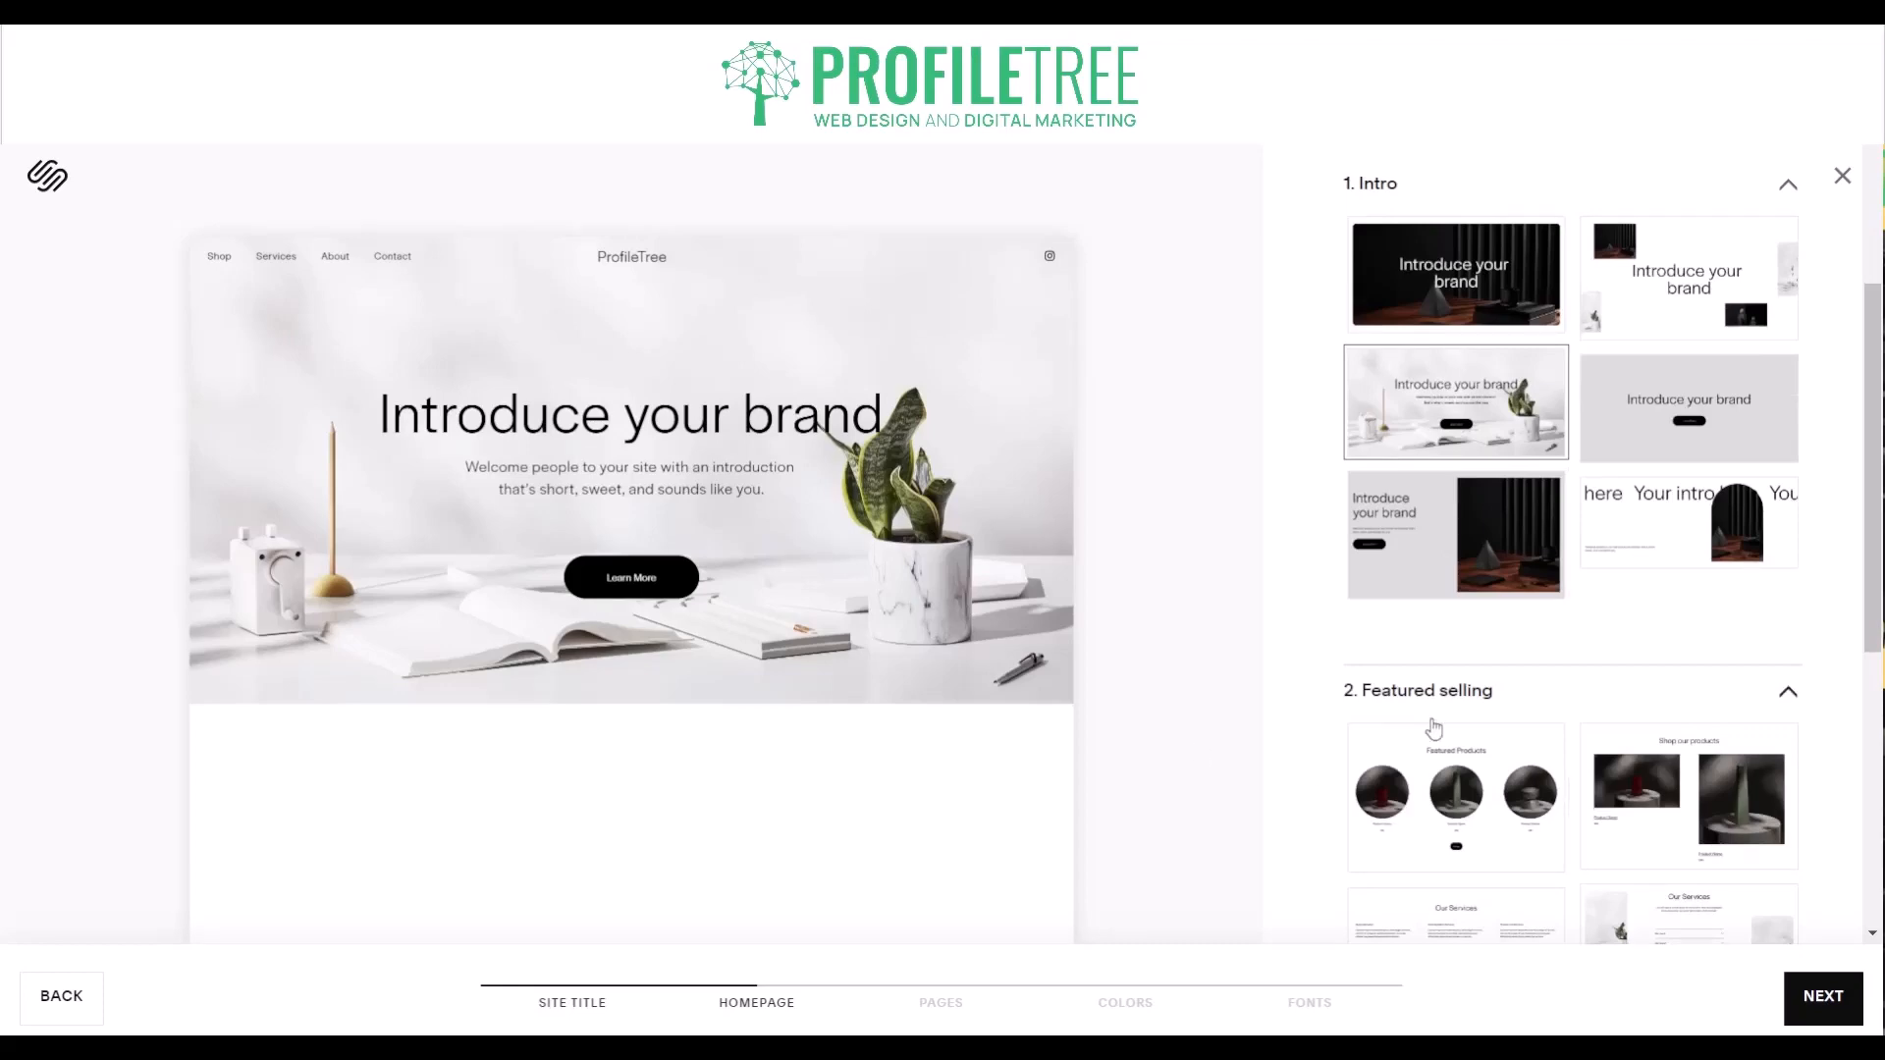
pyautogui.scroll(-4, 1433, 732)
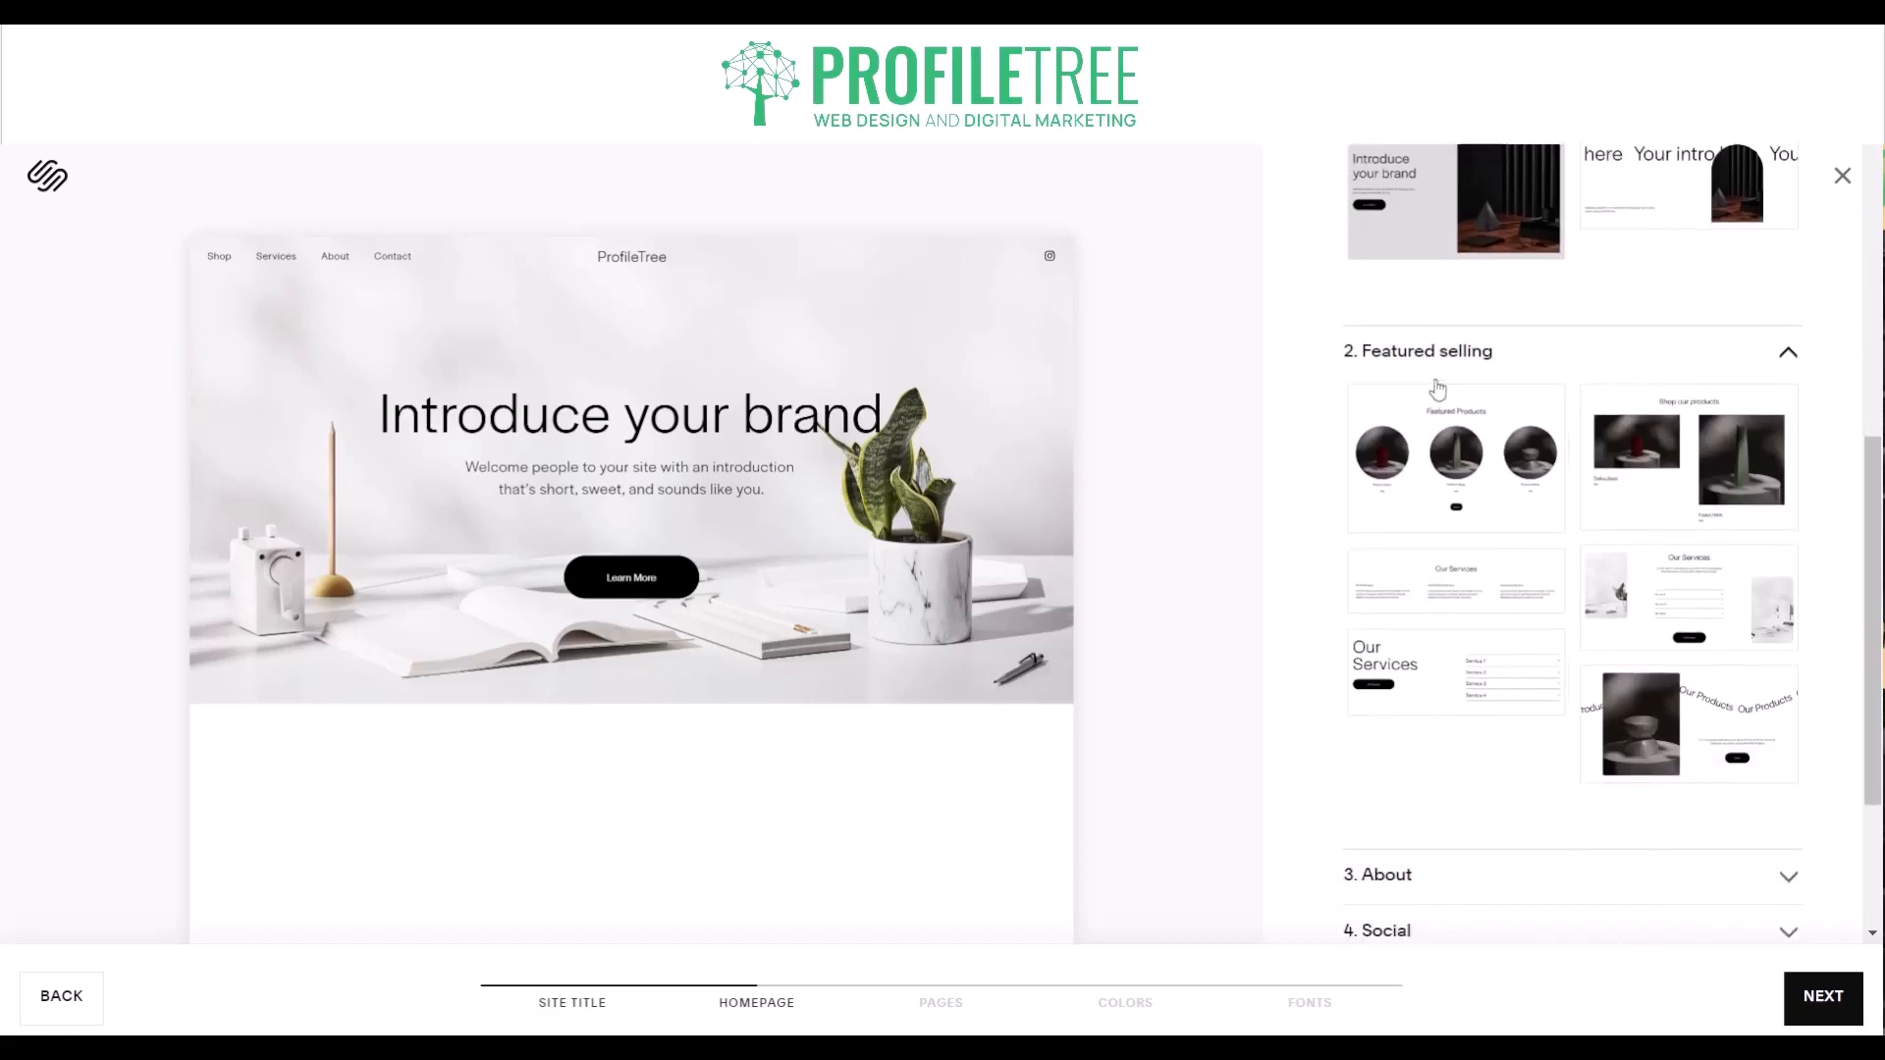
pyautogui.click(1441, 449)
pyautogui.click(1627, 481)
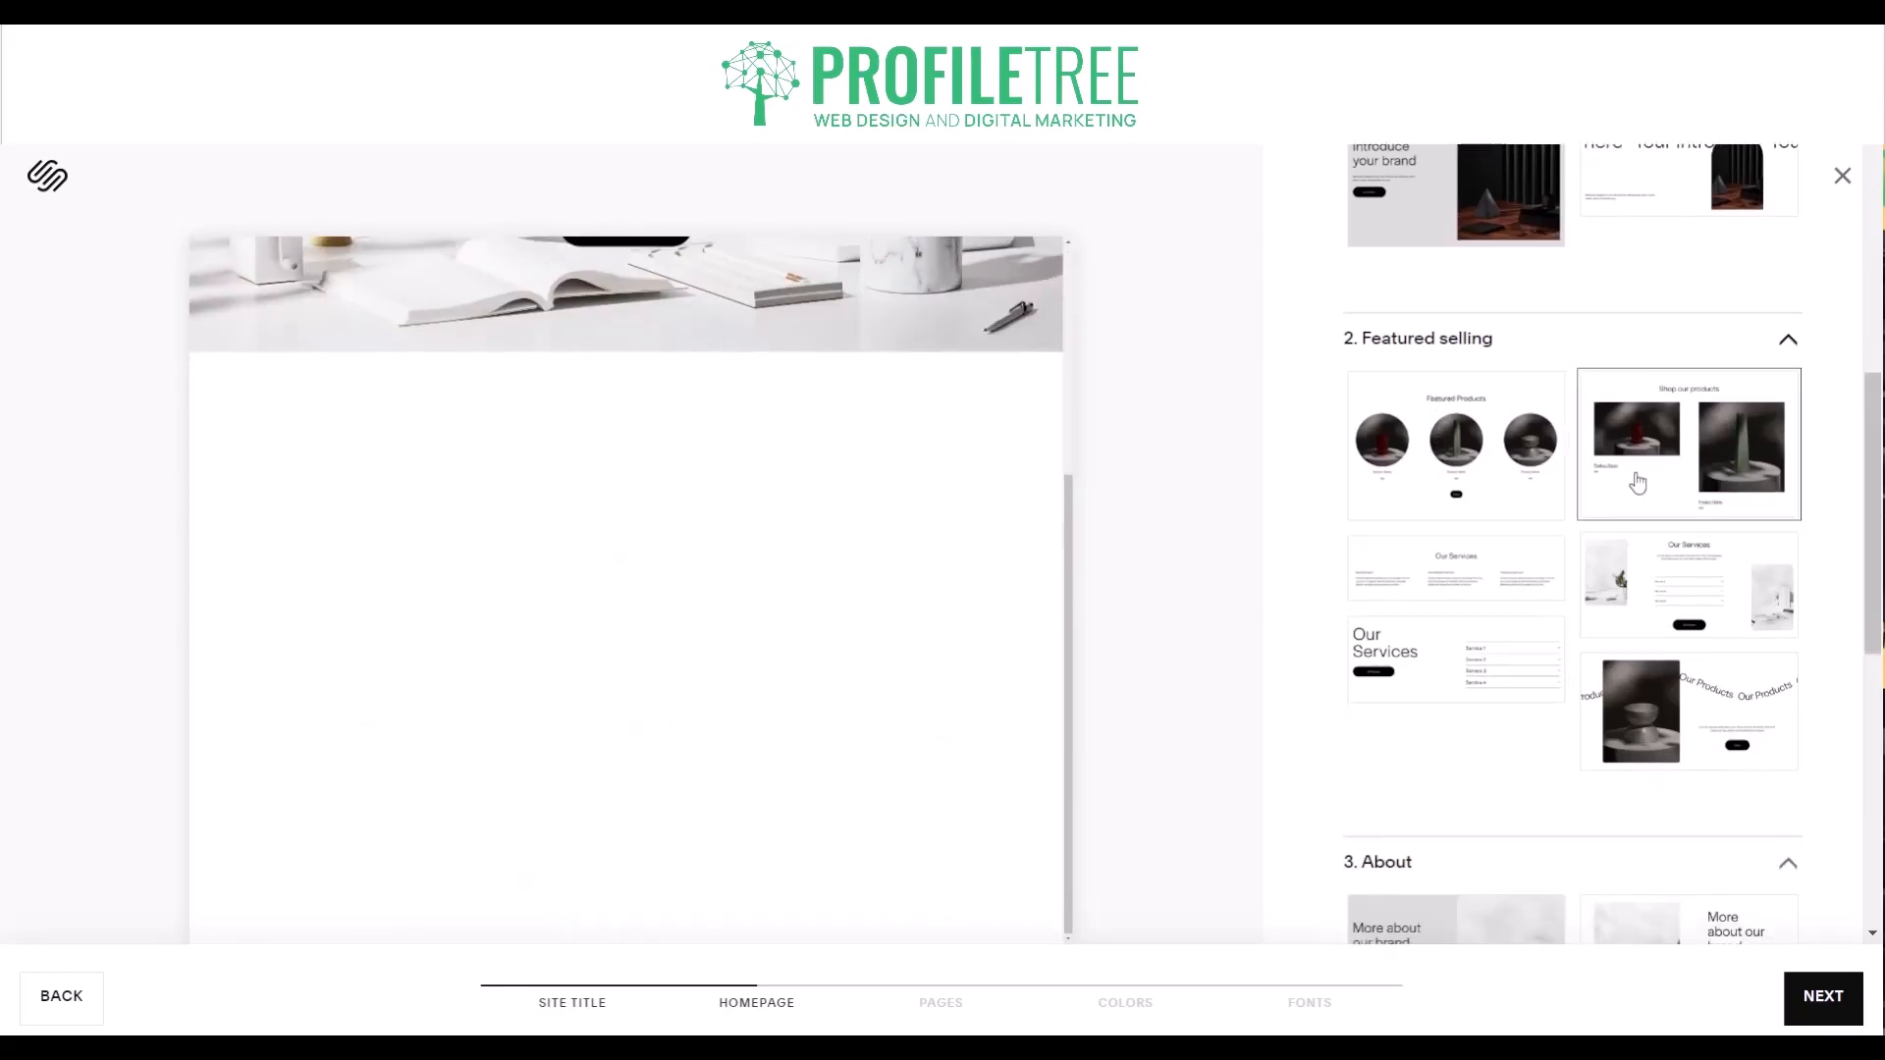
pyautogui.click(1443, 567)
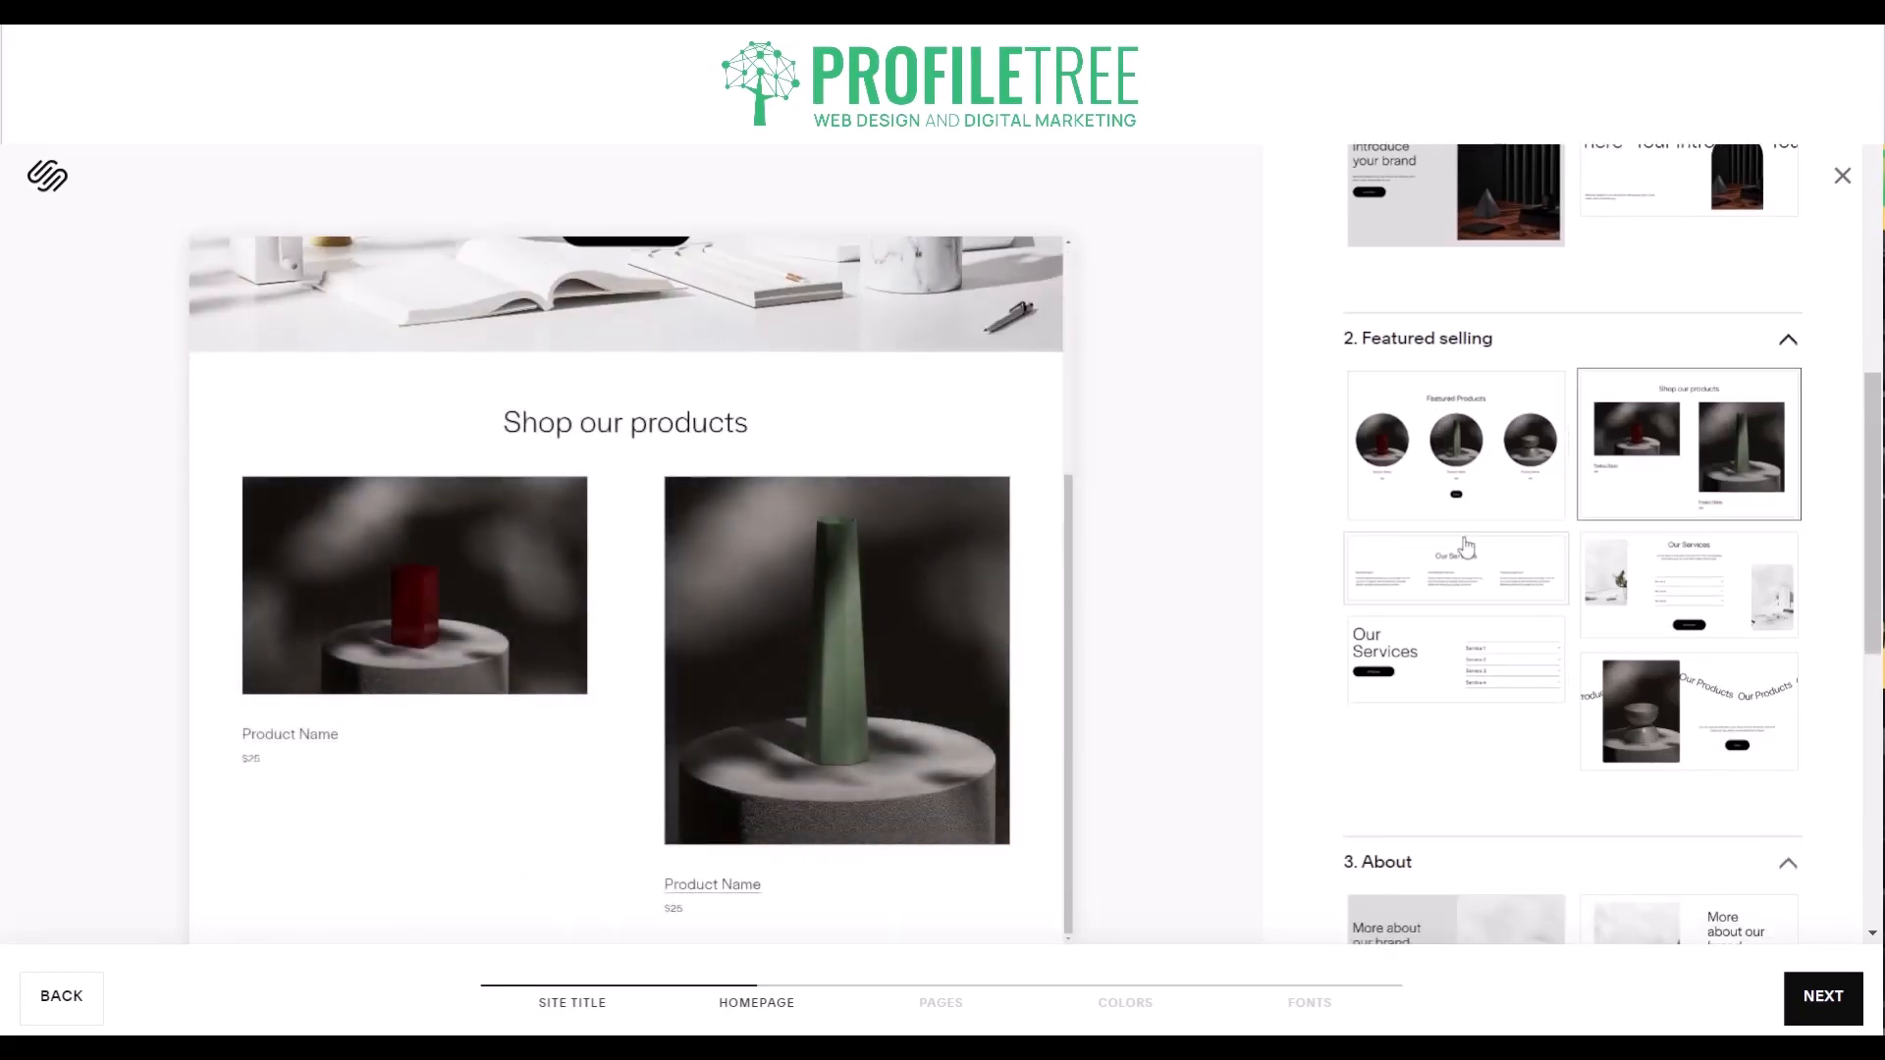
pyautogui.click(1585, 579)
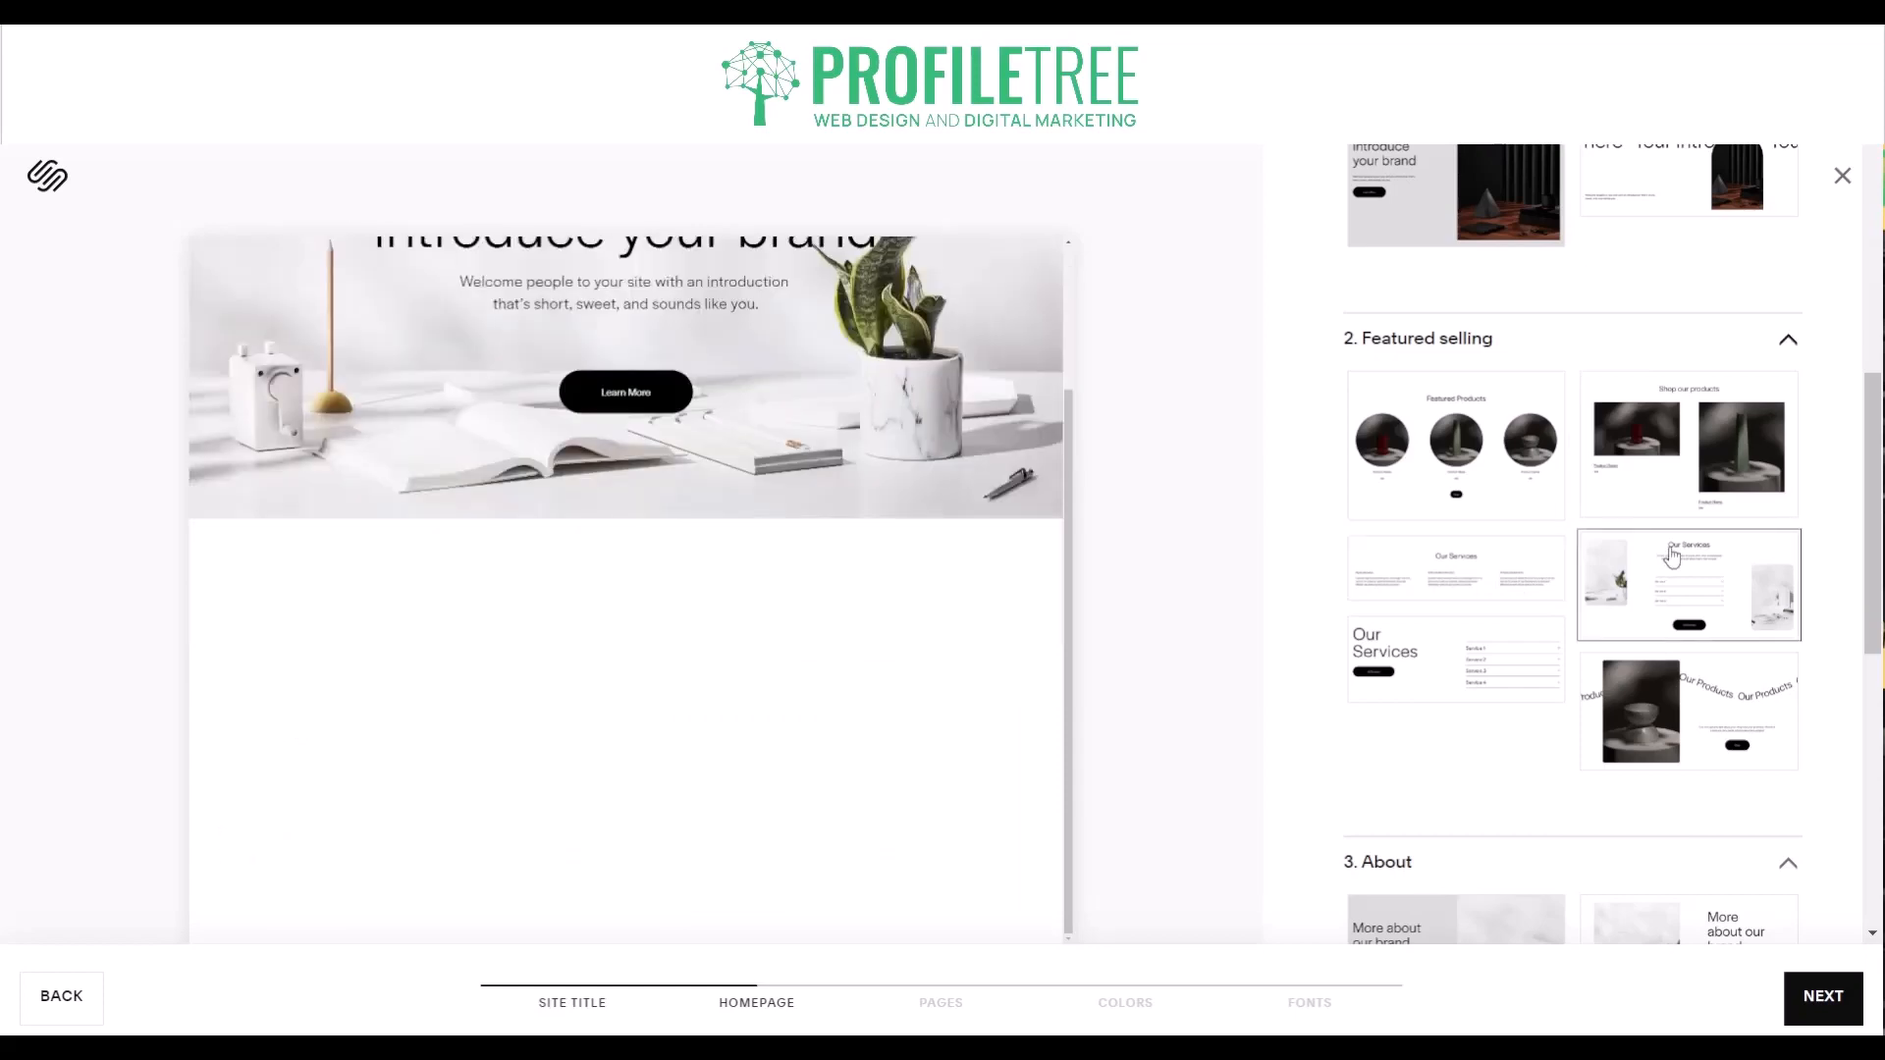
pyautogui.click(1579, 692)
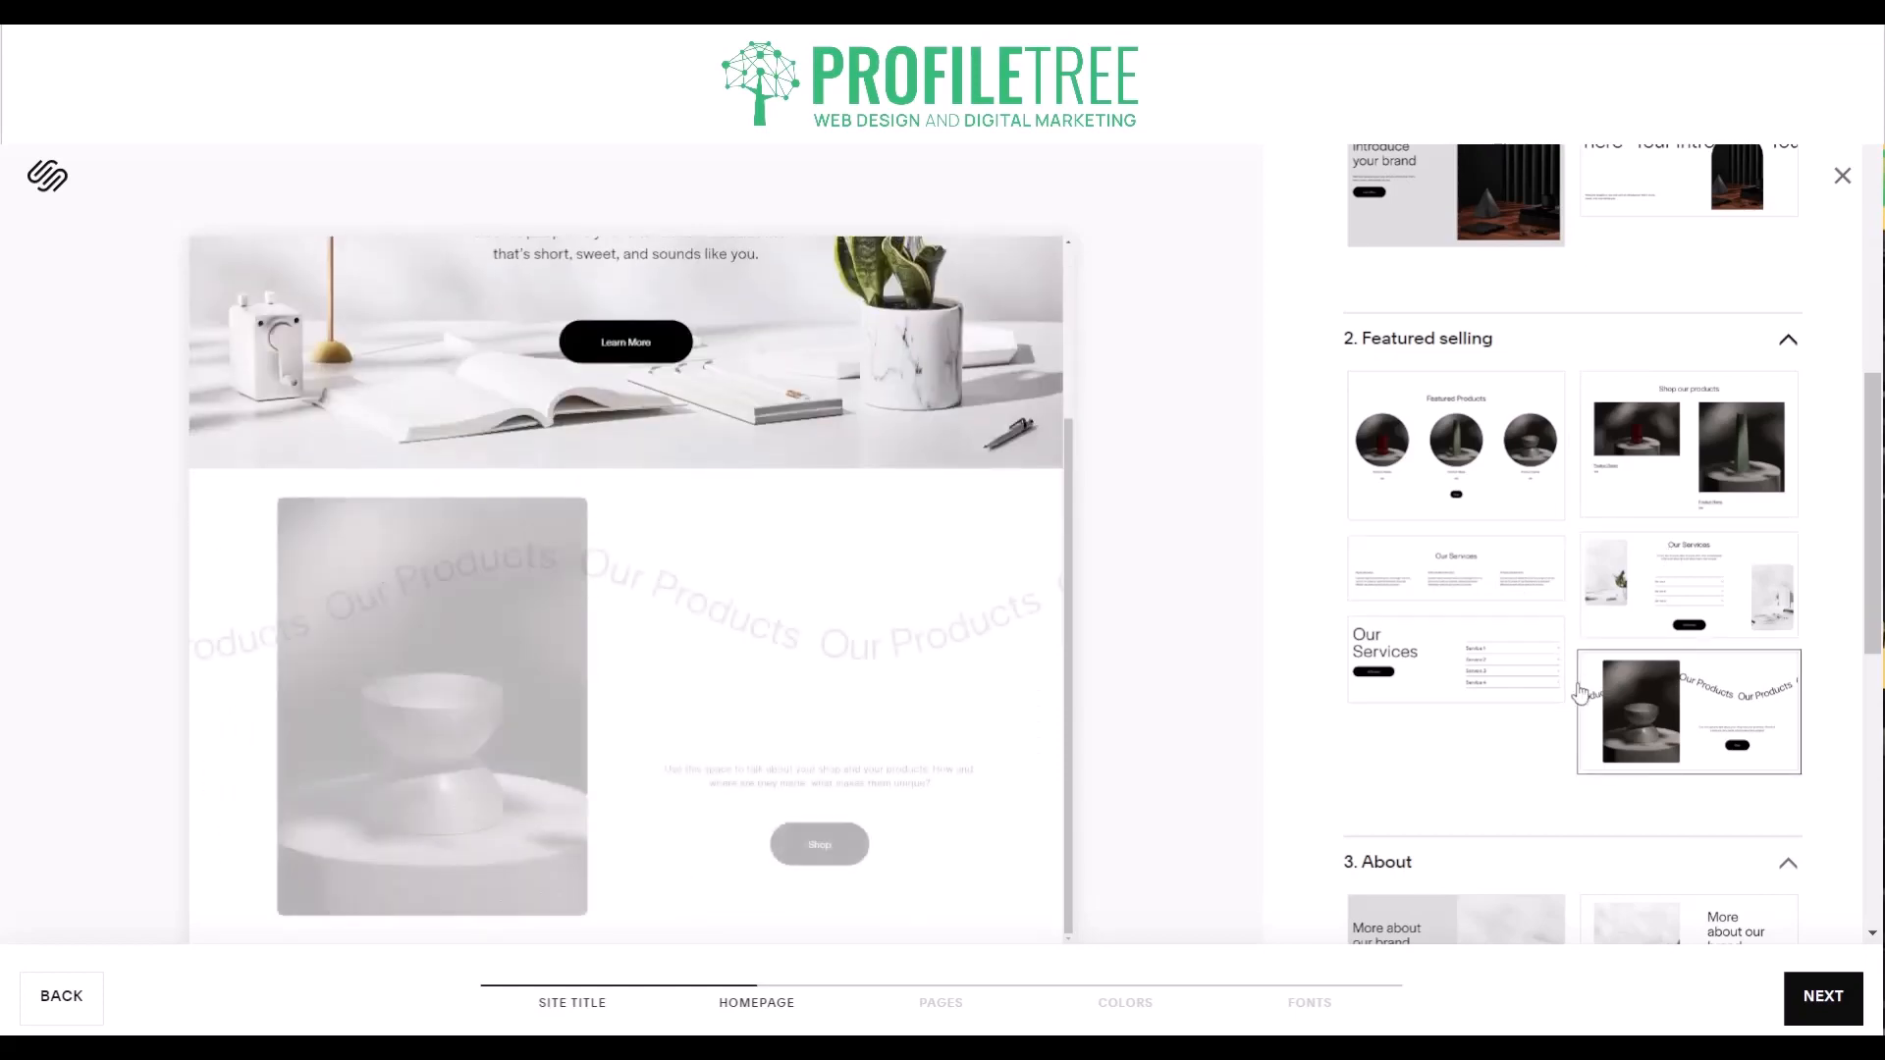
pyautogui.click(1464, 675)
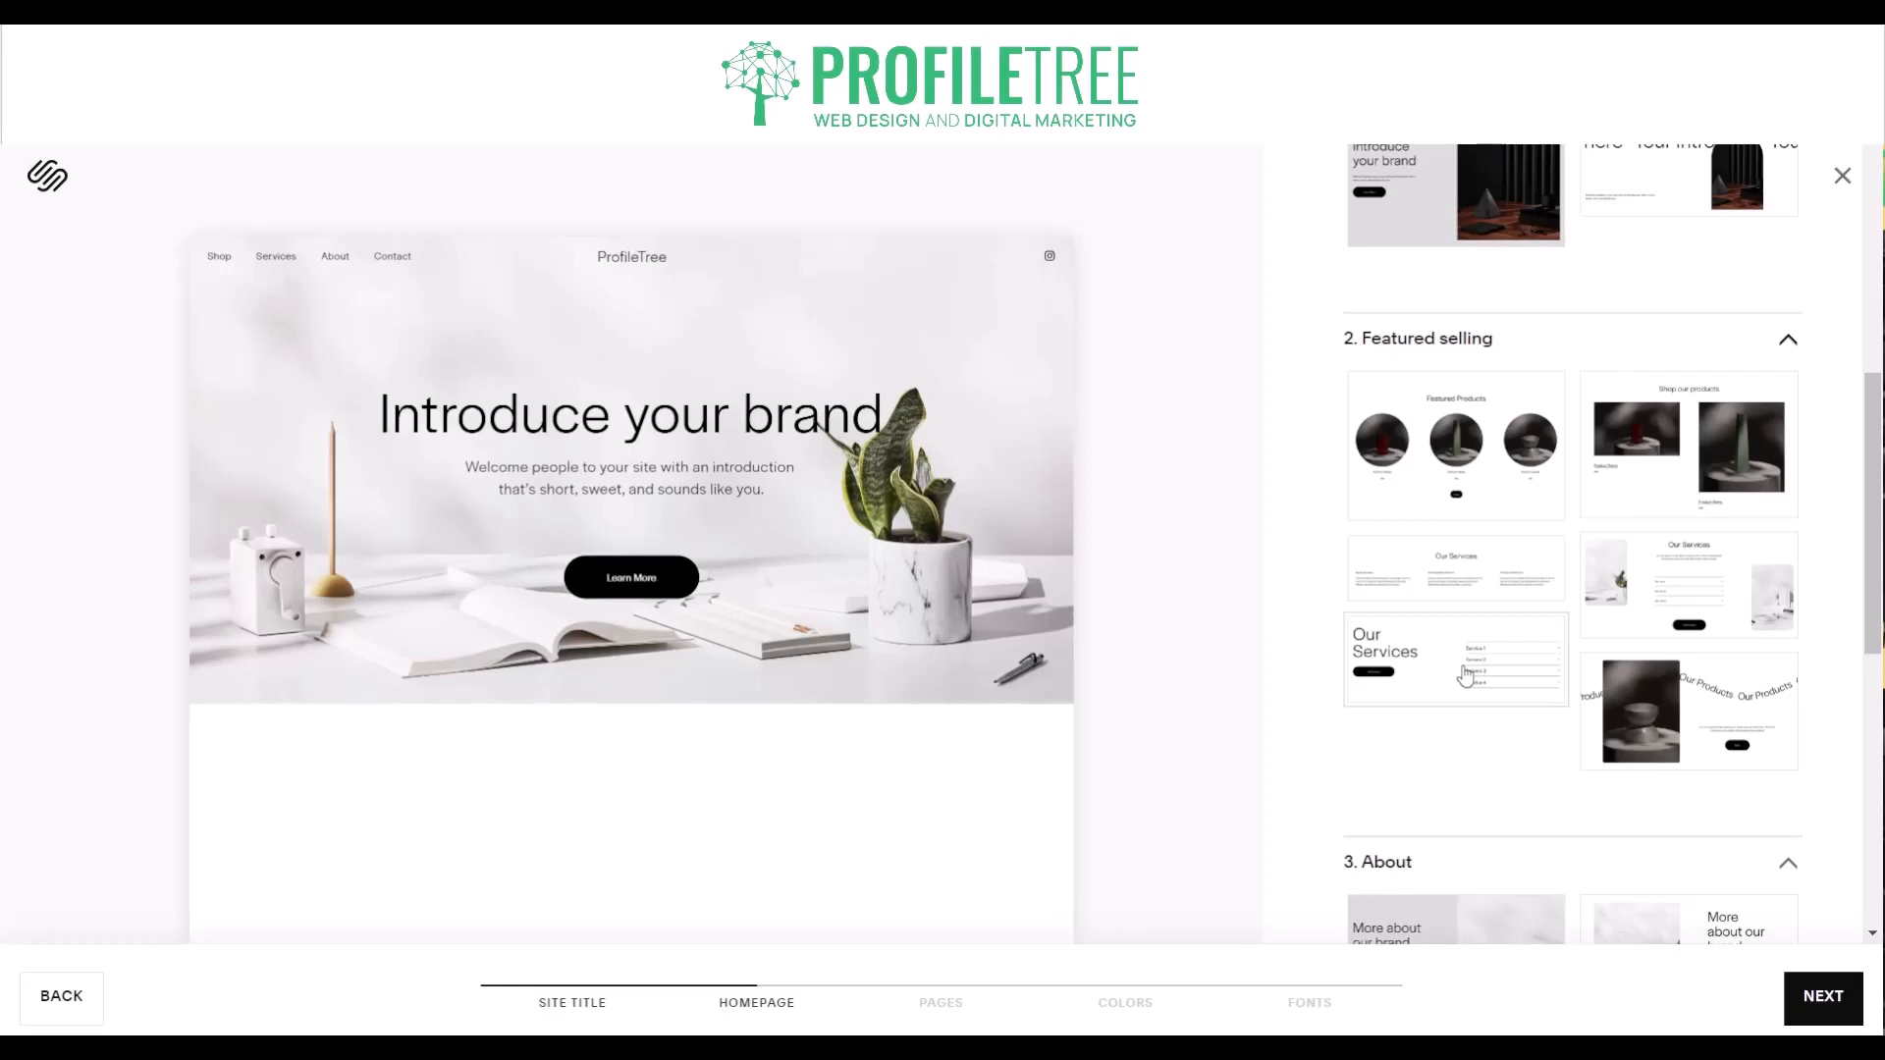
# - Compare the About layouts and add the white one with overlapping images beside the More about our brand text
pyautogui.scroll(-4, 1465, 676)
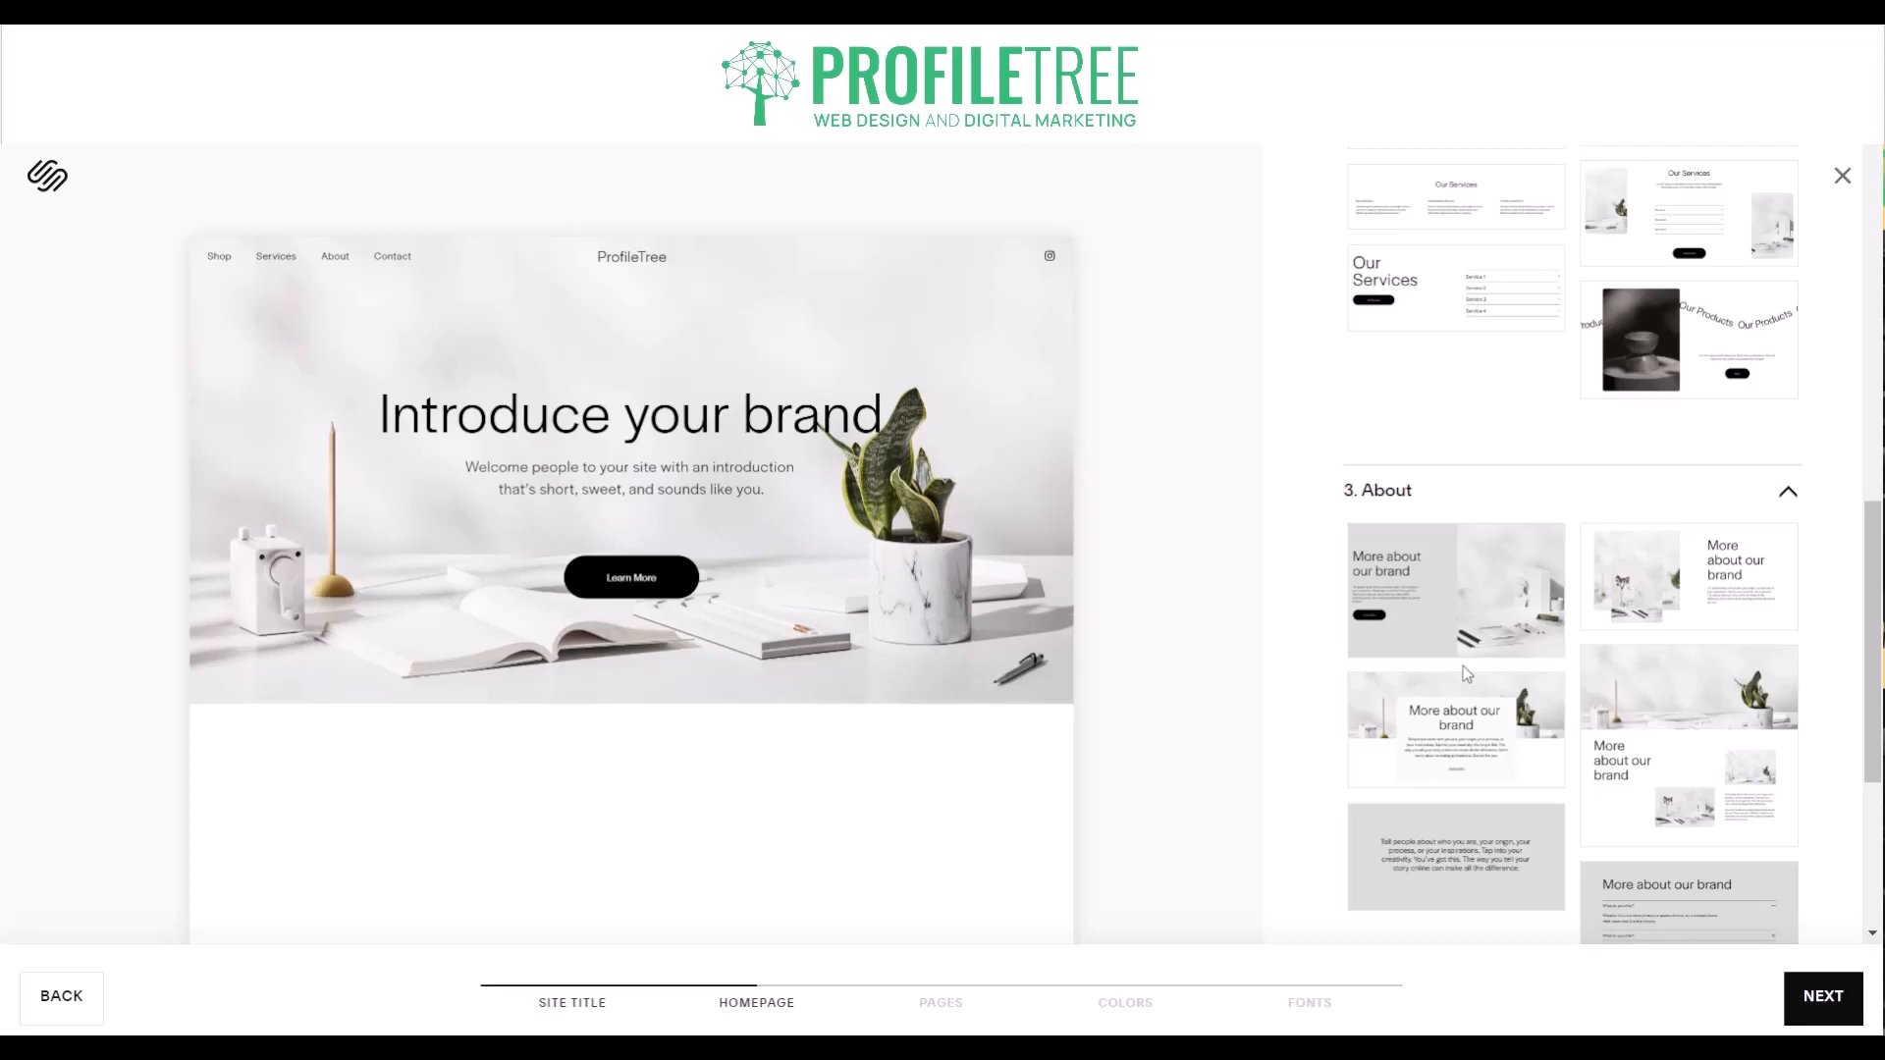
pyautogui.click(1460, 750)
pyautogui.scroll(-2, 1461, 751)
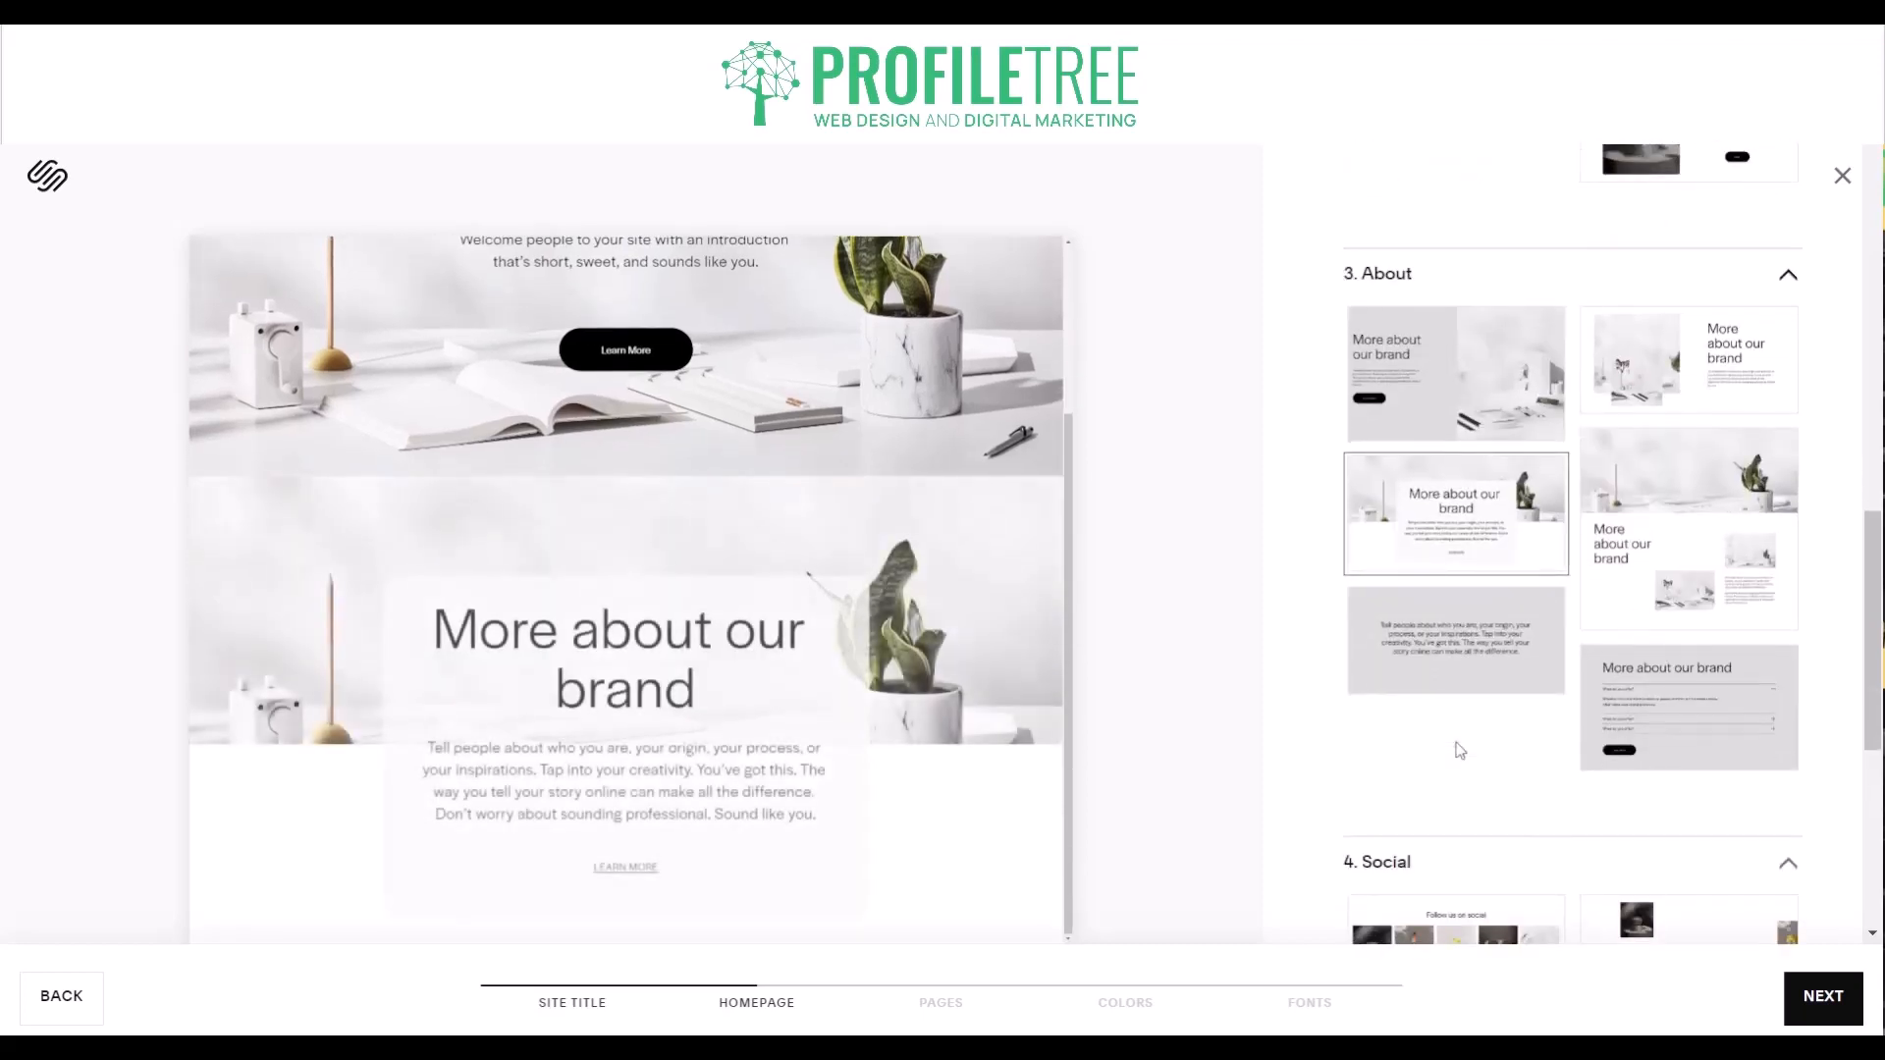
pyautogui.click(1612, 548)
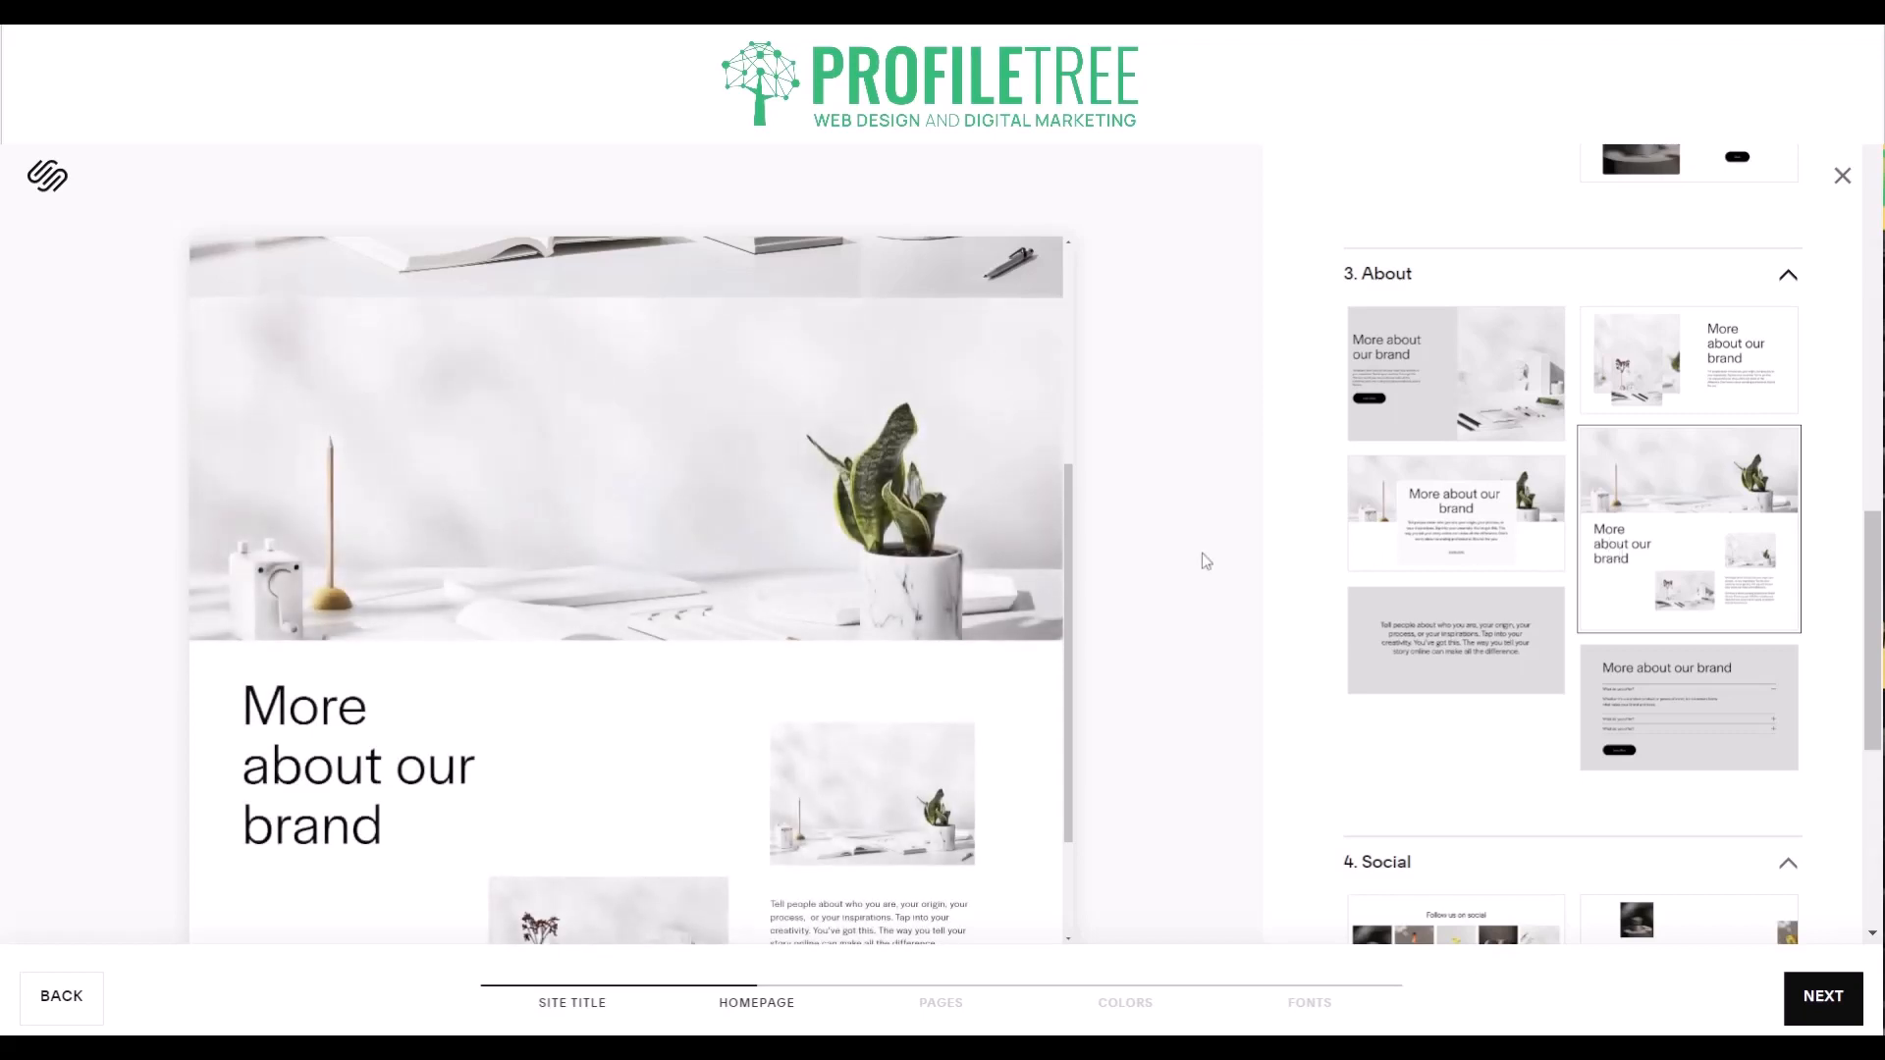
pyautogui.click(1706, 391)
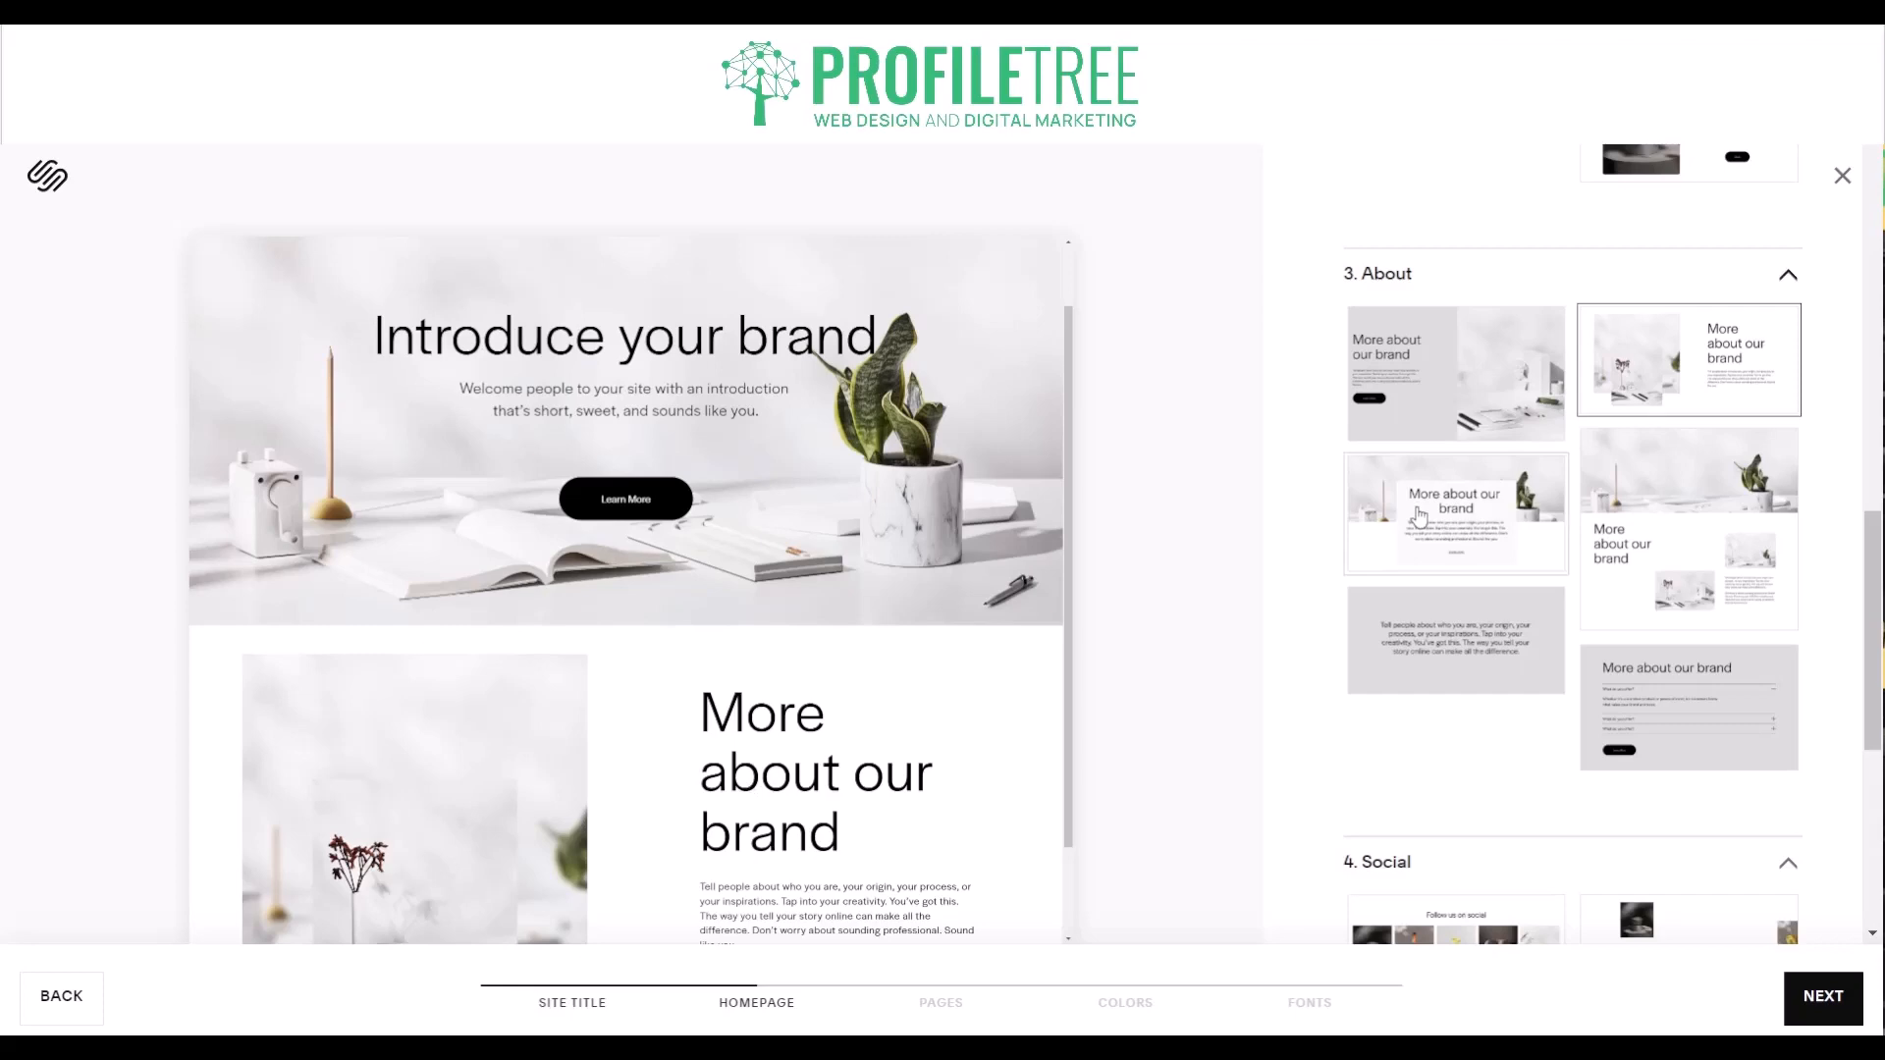
pyautogui.scroll(-5, 1265, 634)
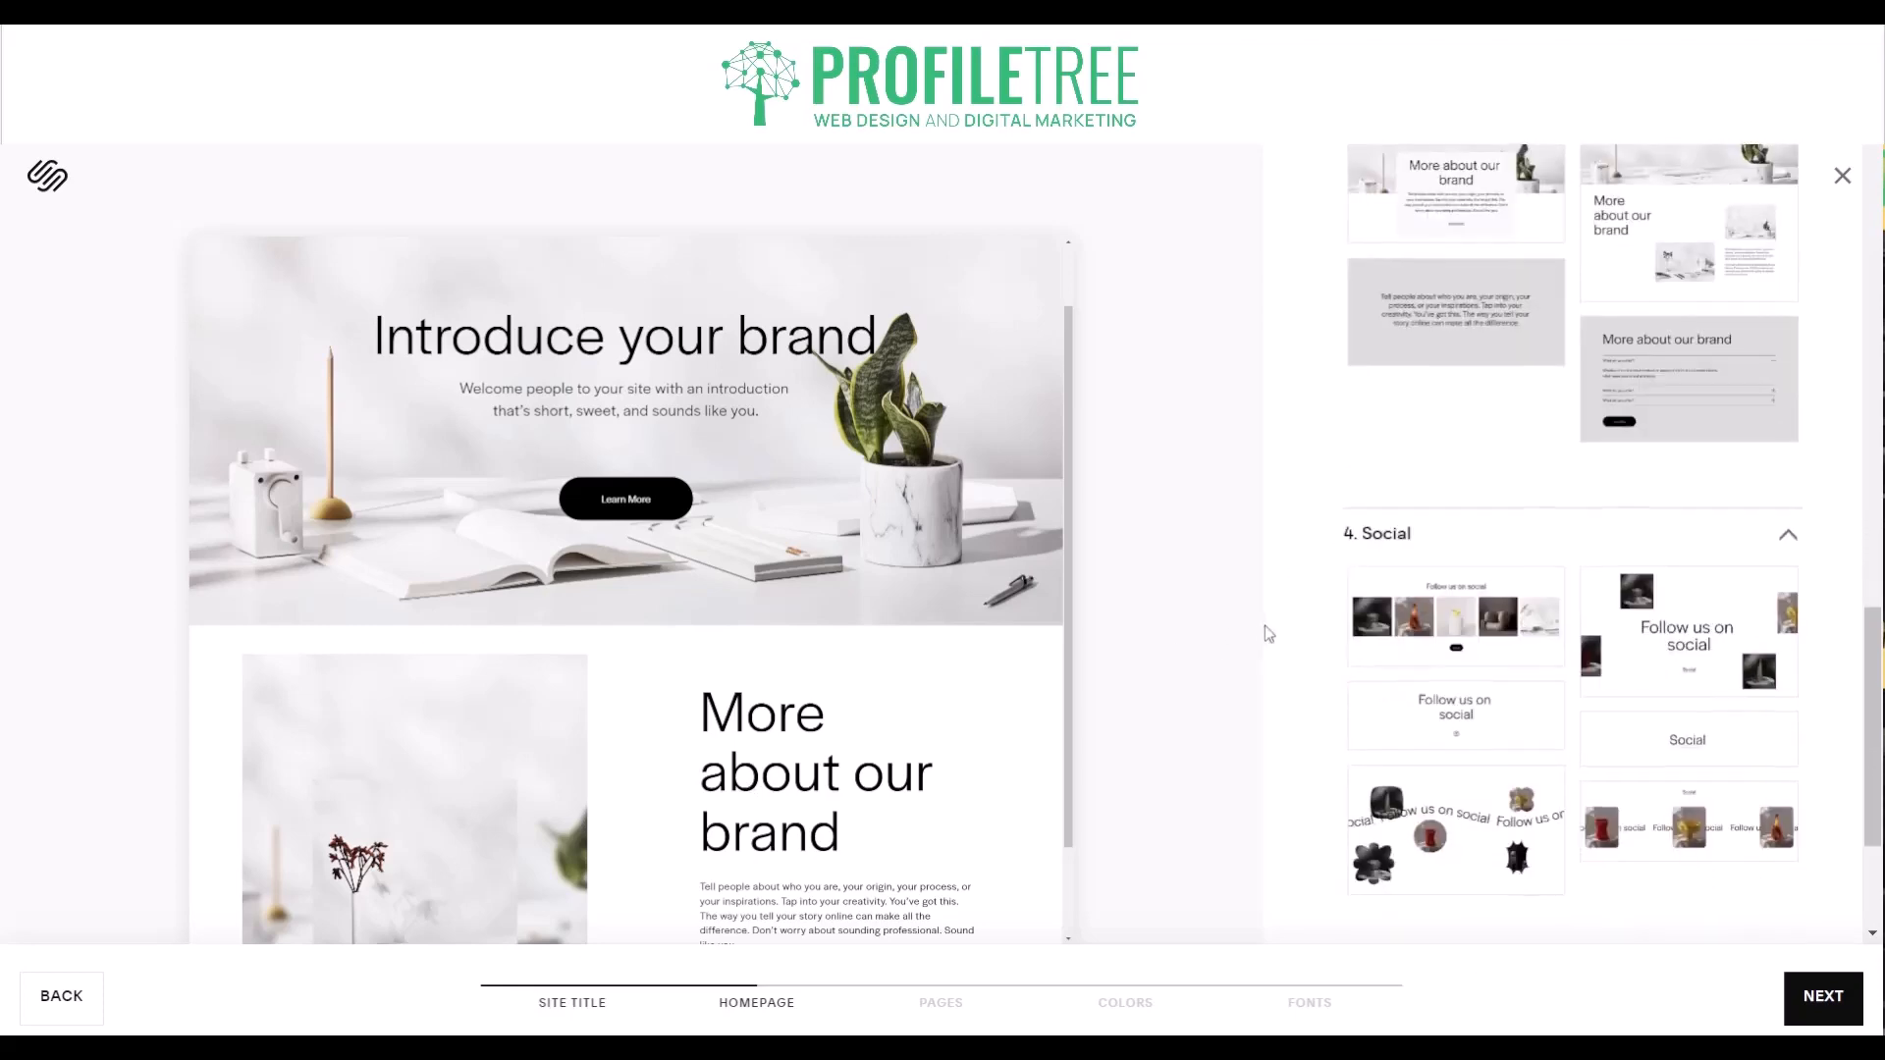
# - Look over the Social and Forms layouts without adding any, and expand the Footer section group
pyautogui.scroll(-1, 1339, 645)
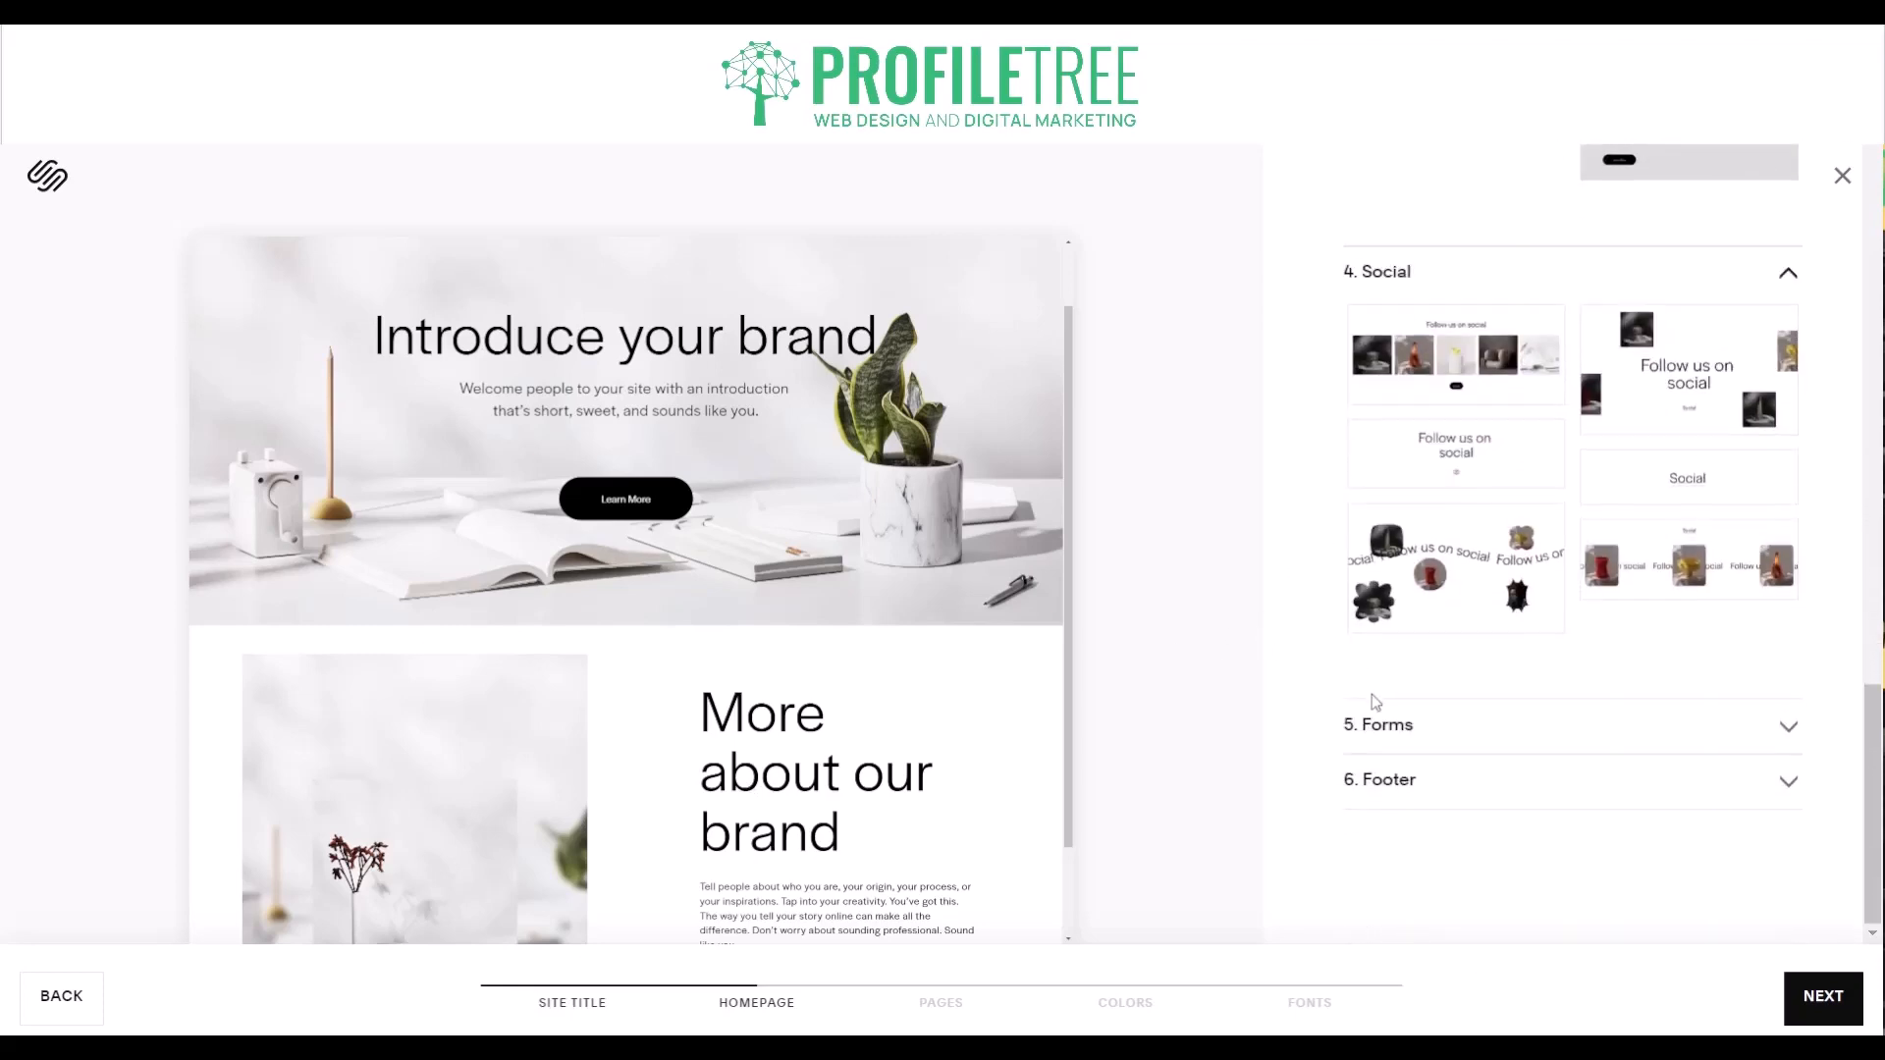
pyautogui.click(1390, 748)
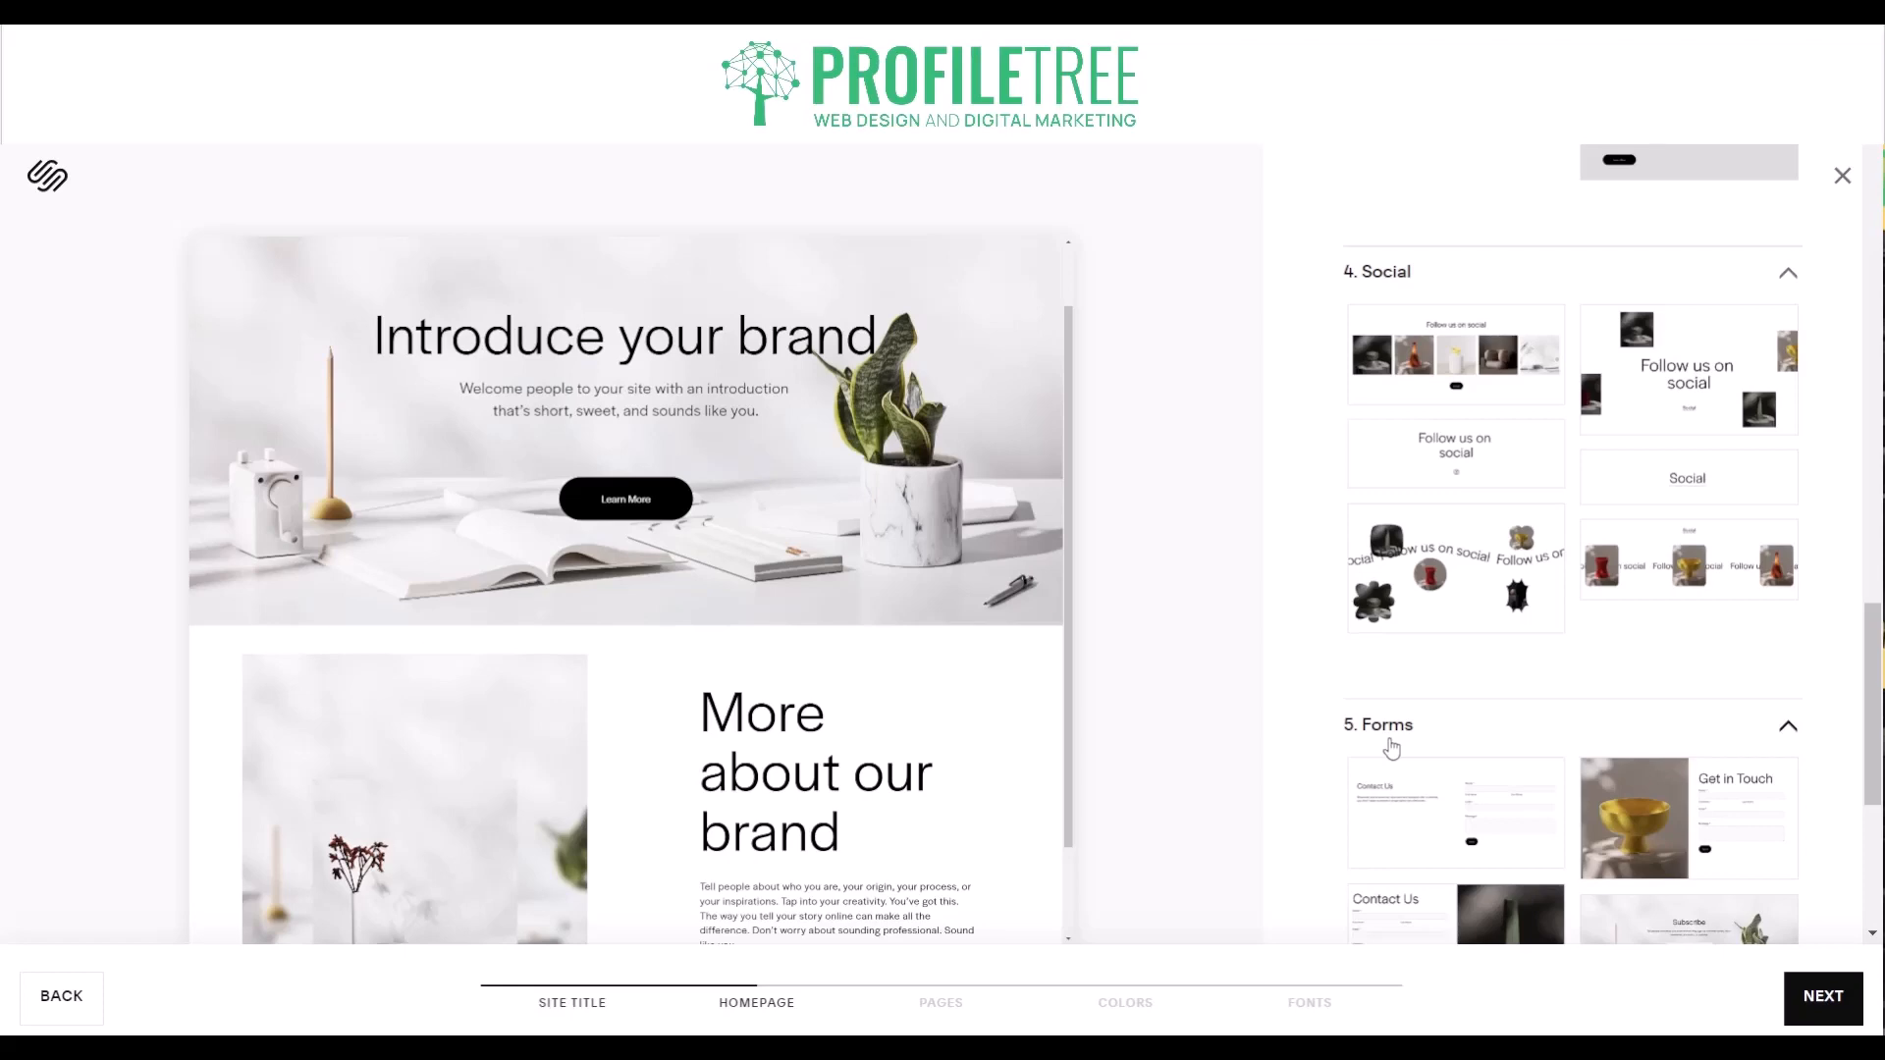
pyautogui.scroll(-4, 1390, 748)
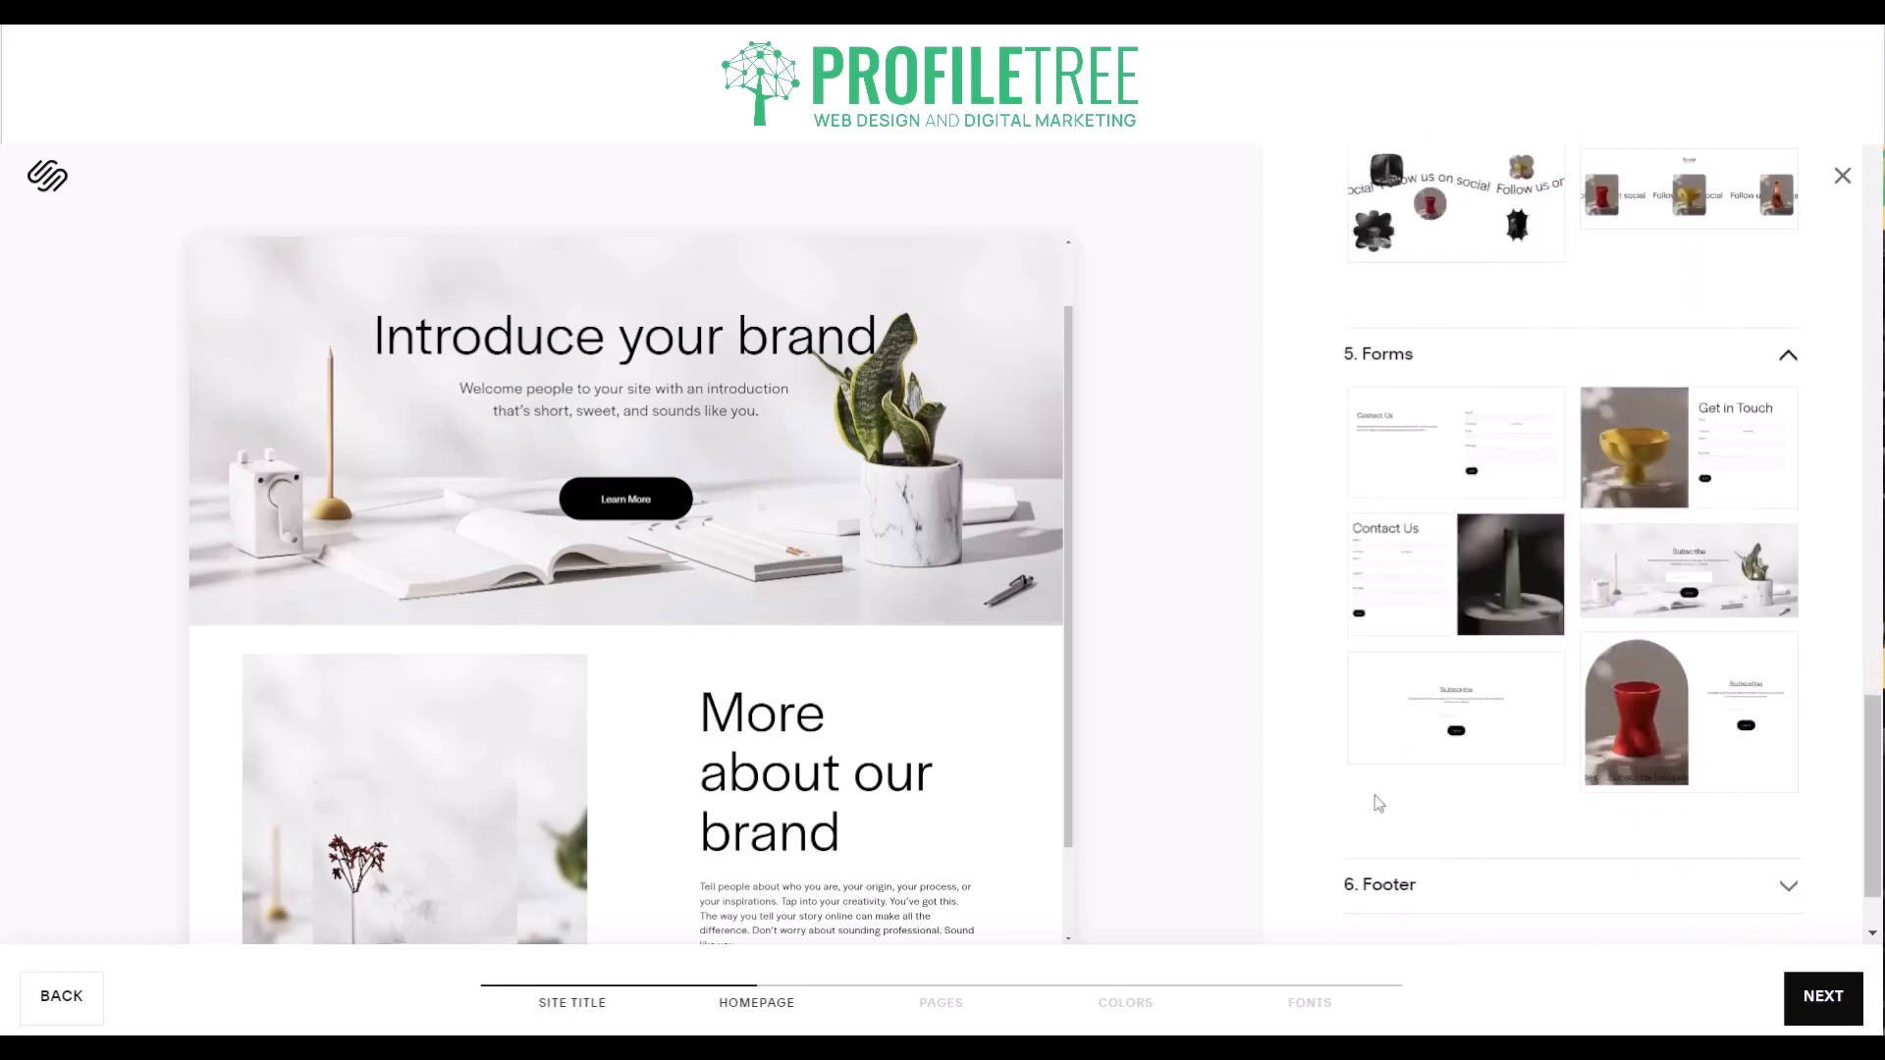
pyautogui.scroll(-1, 881, 724)
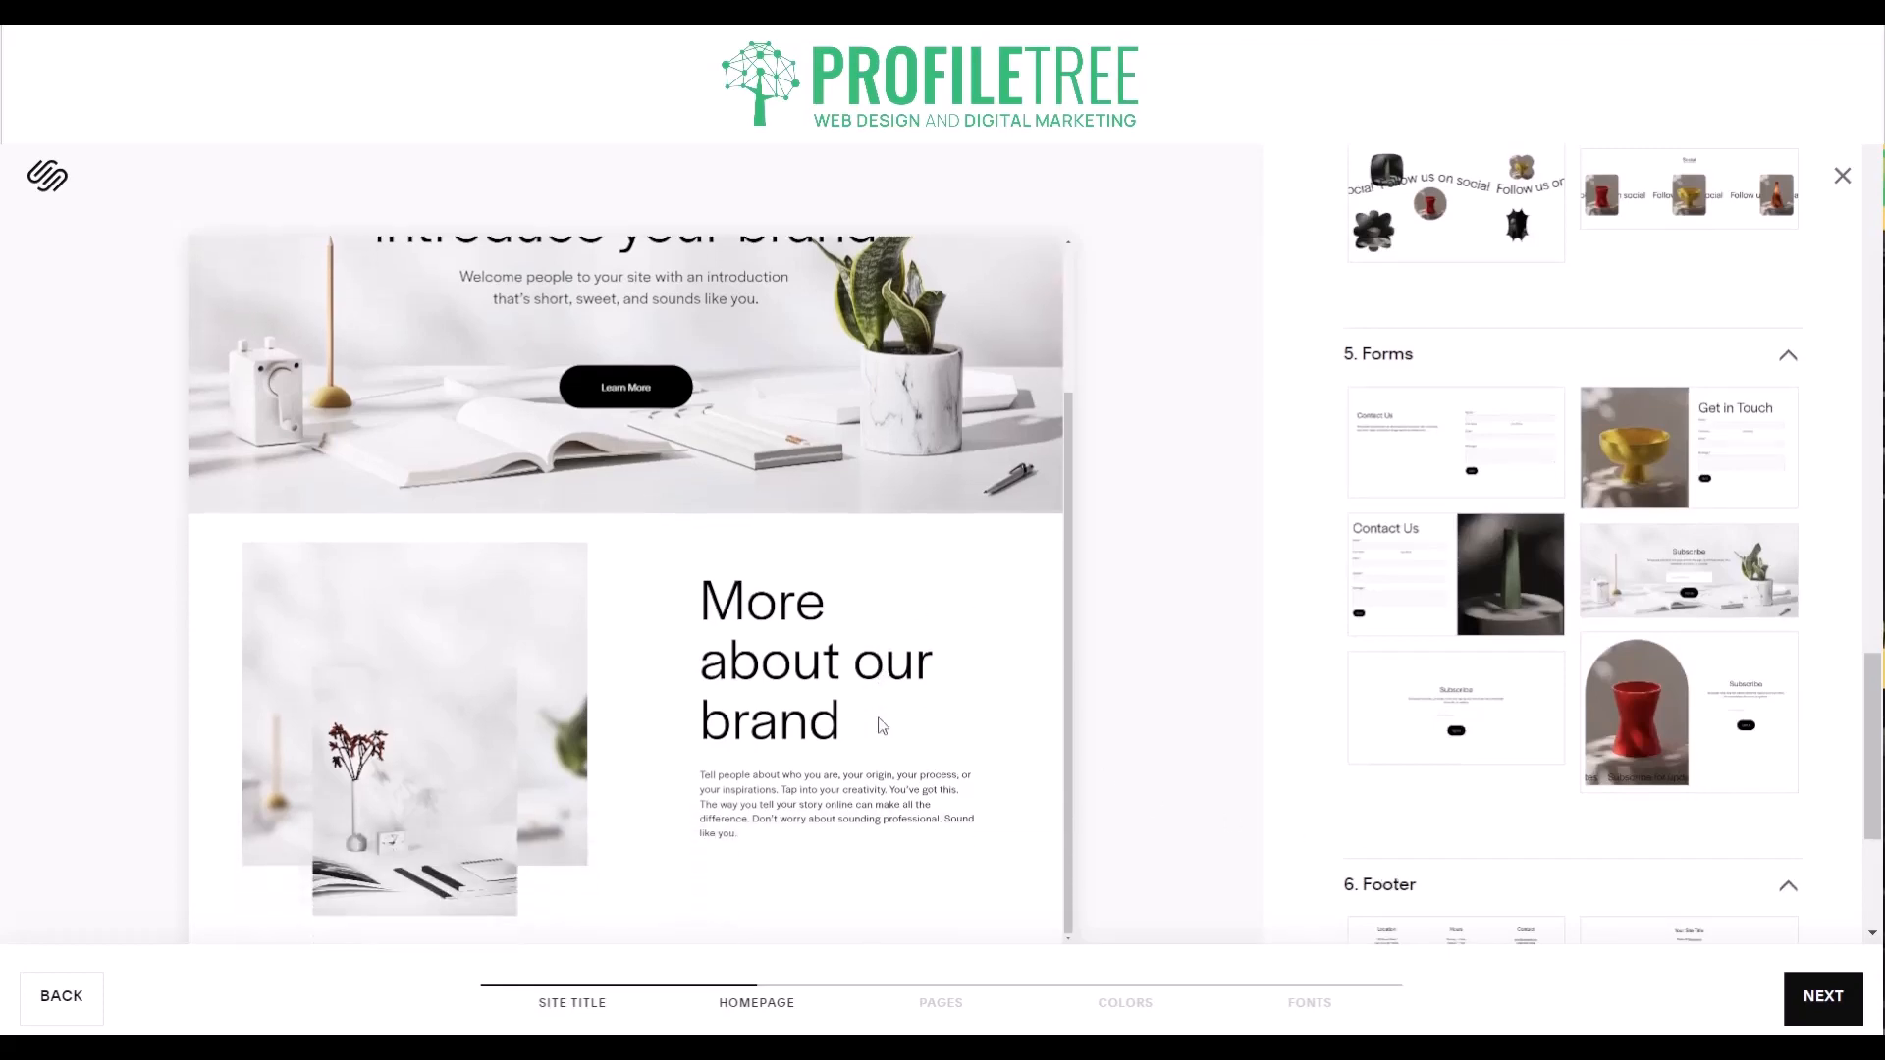
# - Compare several Footer layouts in the homepage preview and choose the one with Location, Hours and Contact columns
pyautogui.scroll(-1, 1457, 848)
pyautogui.scroll(-2, 1457, 848)
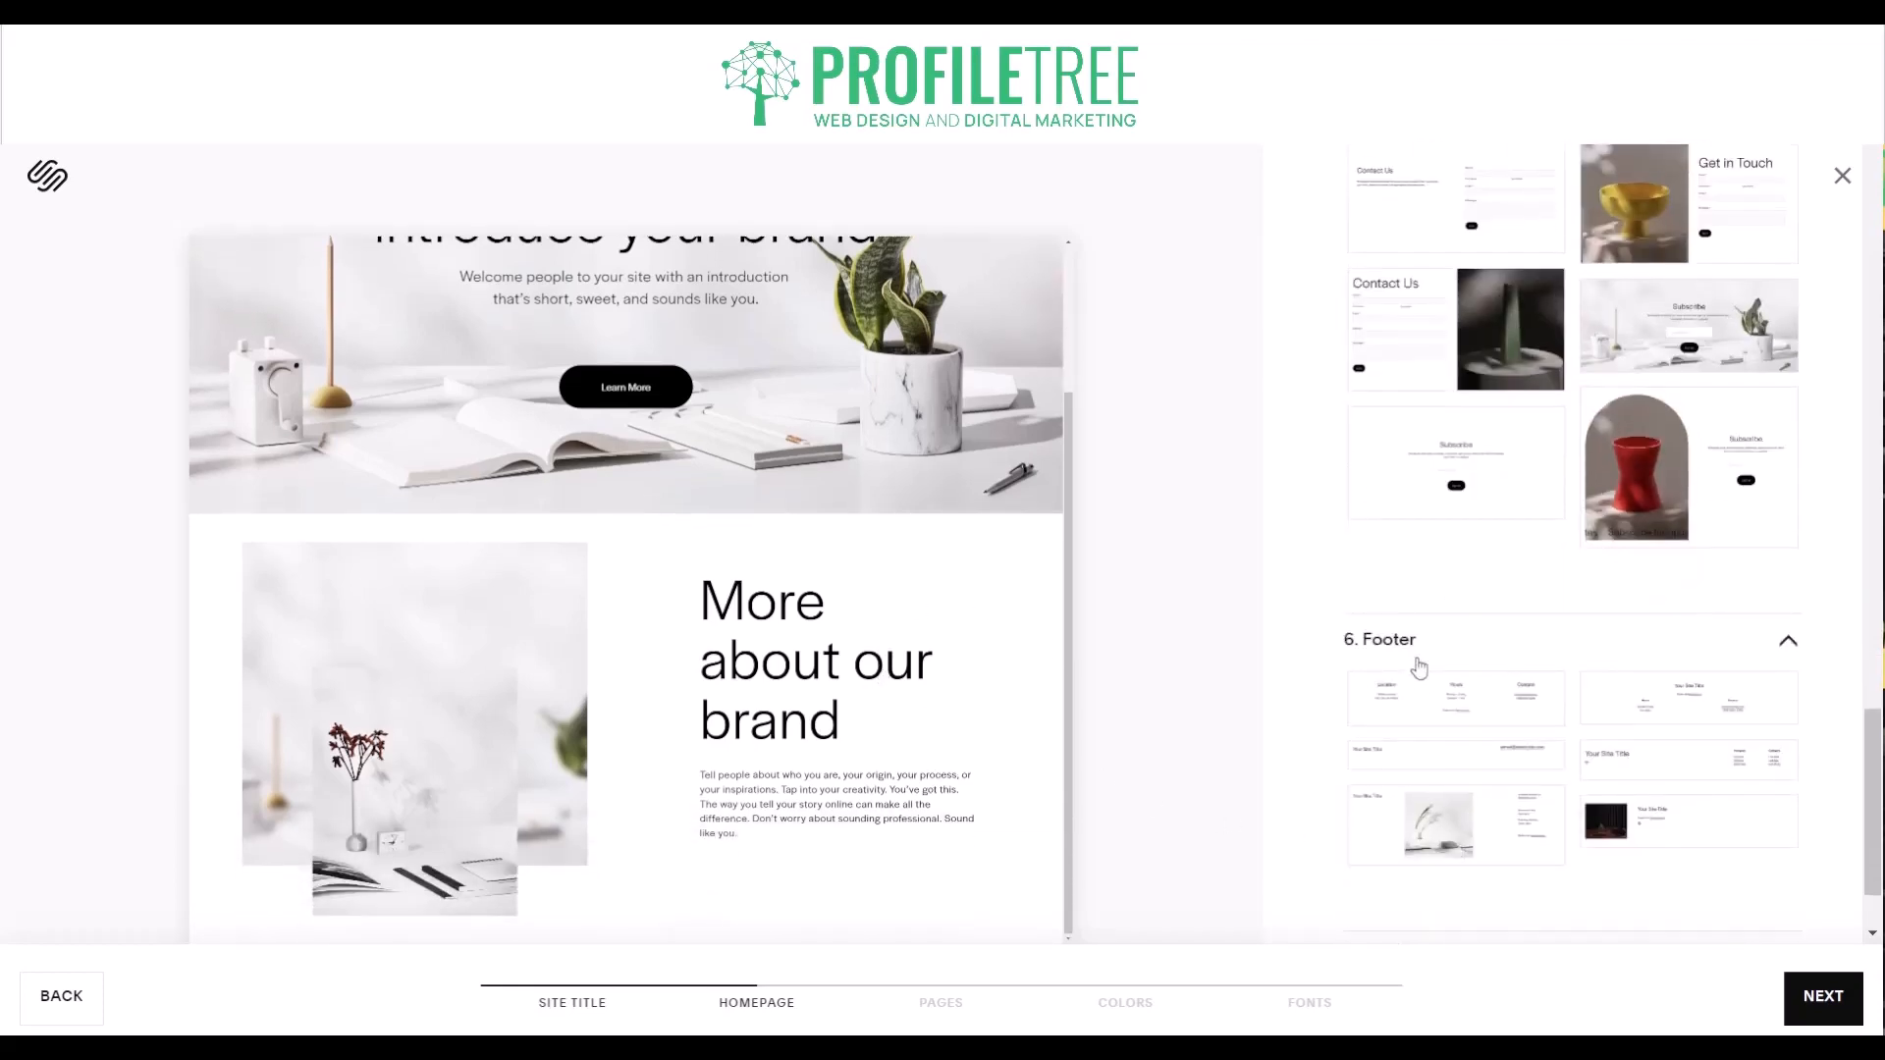
pyautogui.scroll(-1, 1428, 697)
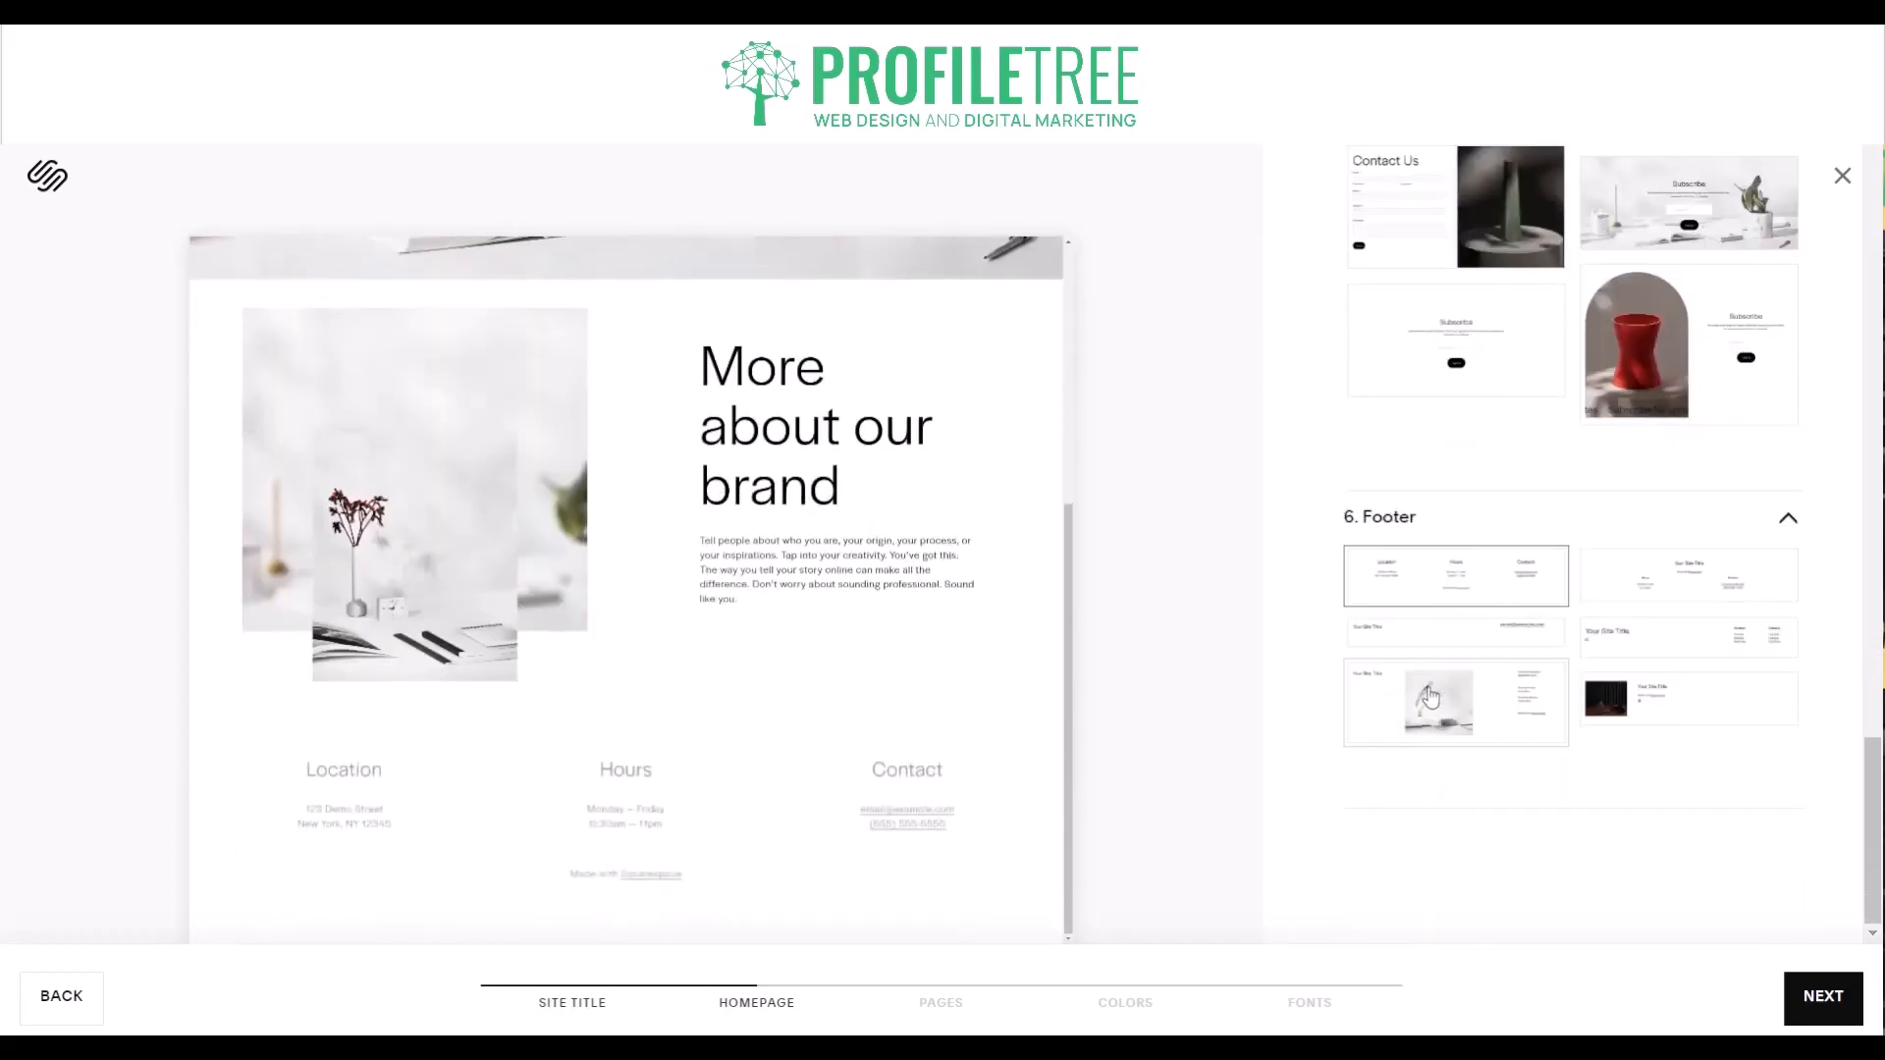
pyautogui.click(1497, 711)
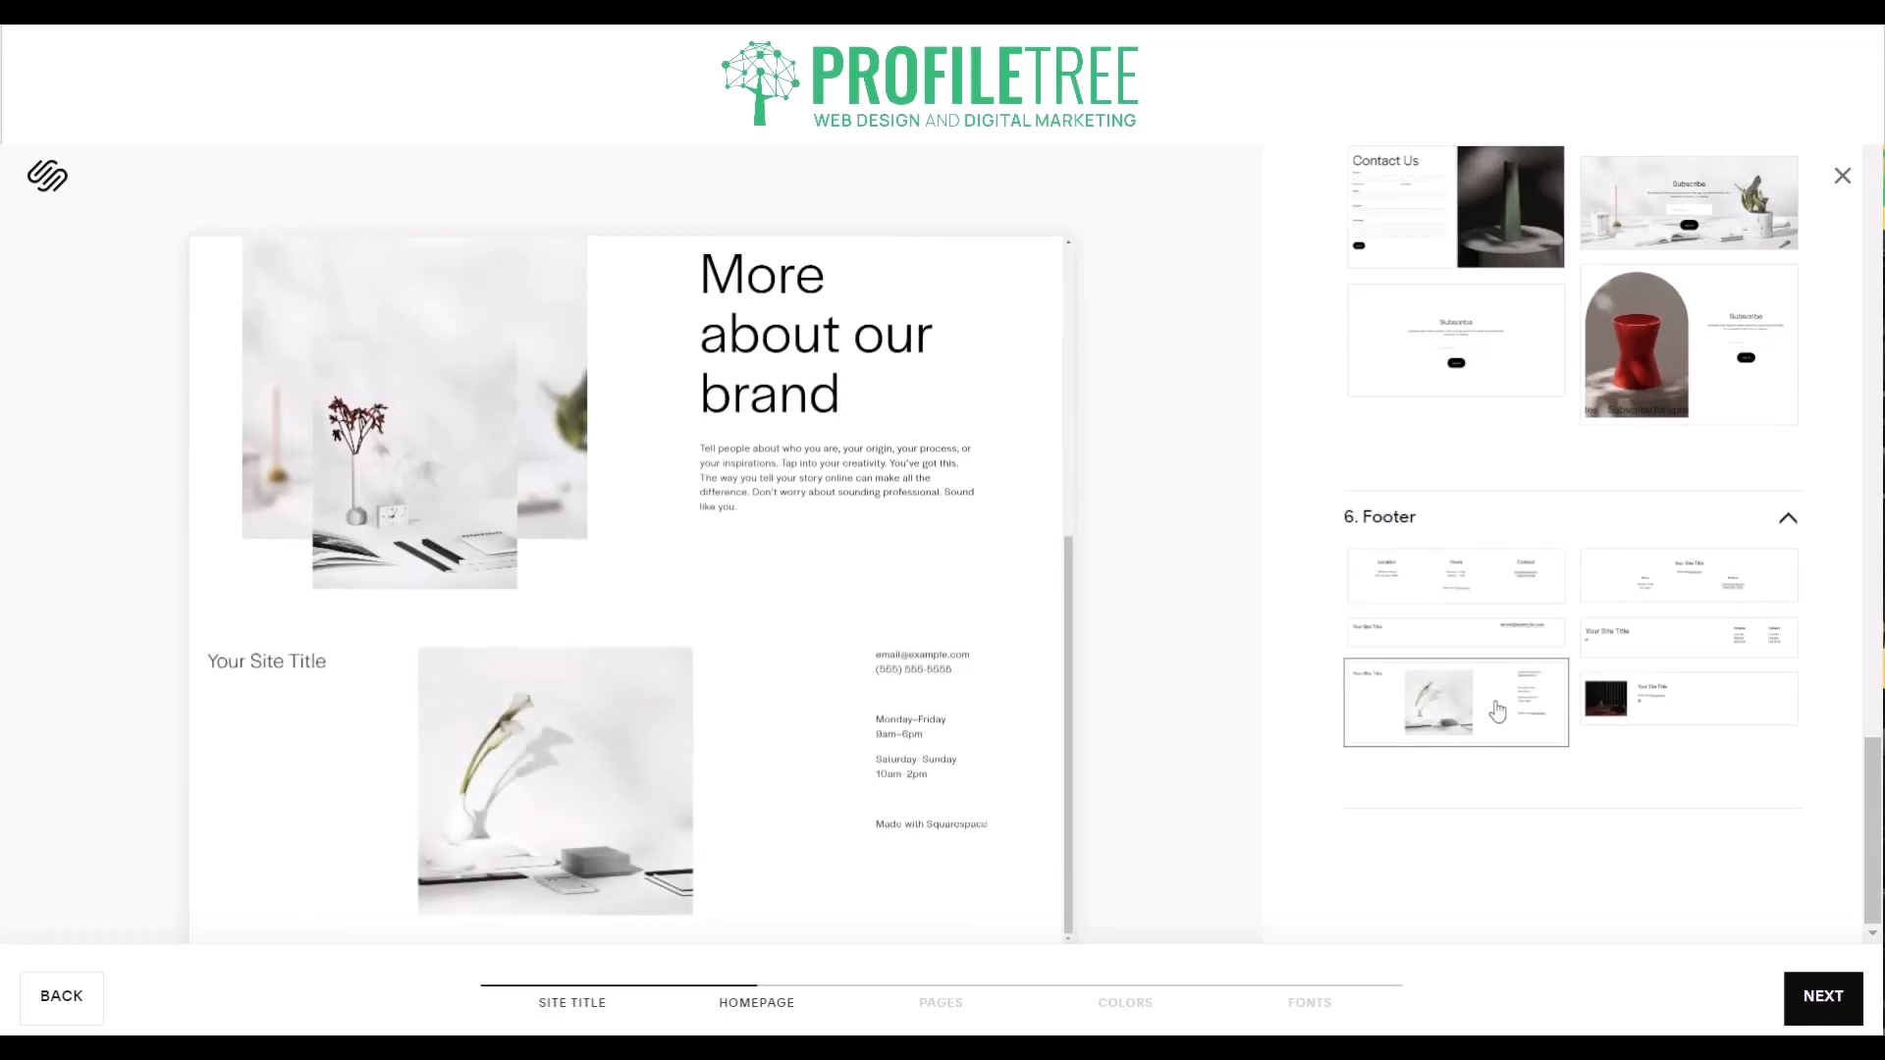
pyautogui.click(1635, 664)
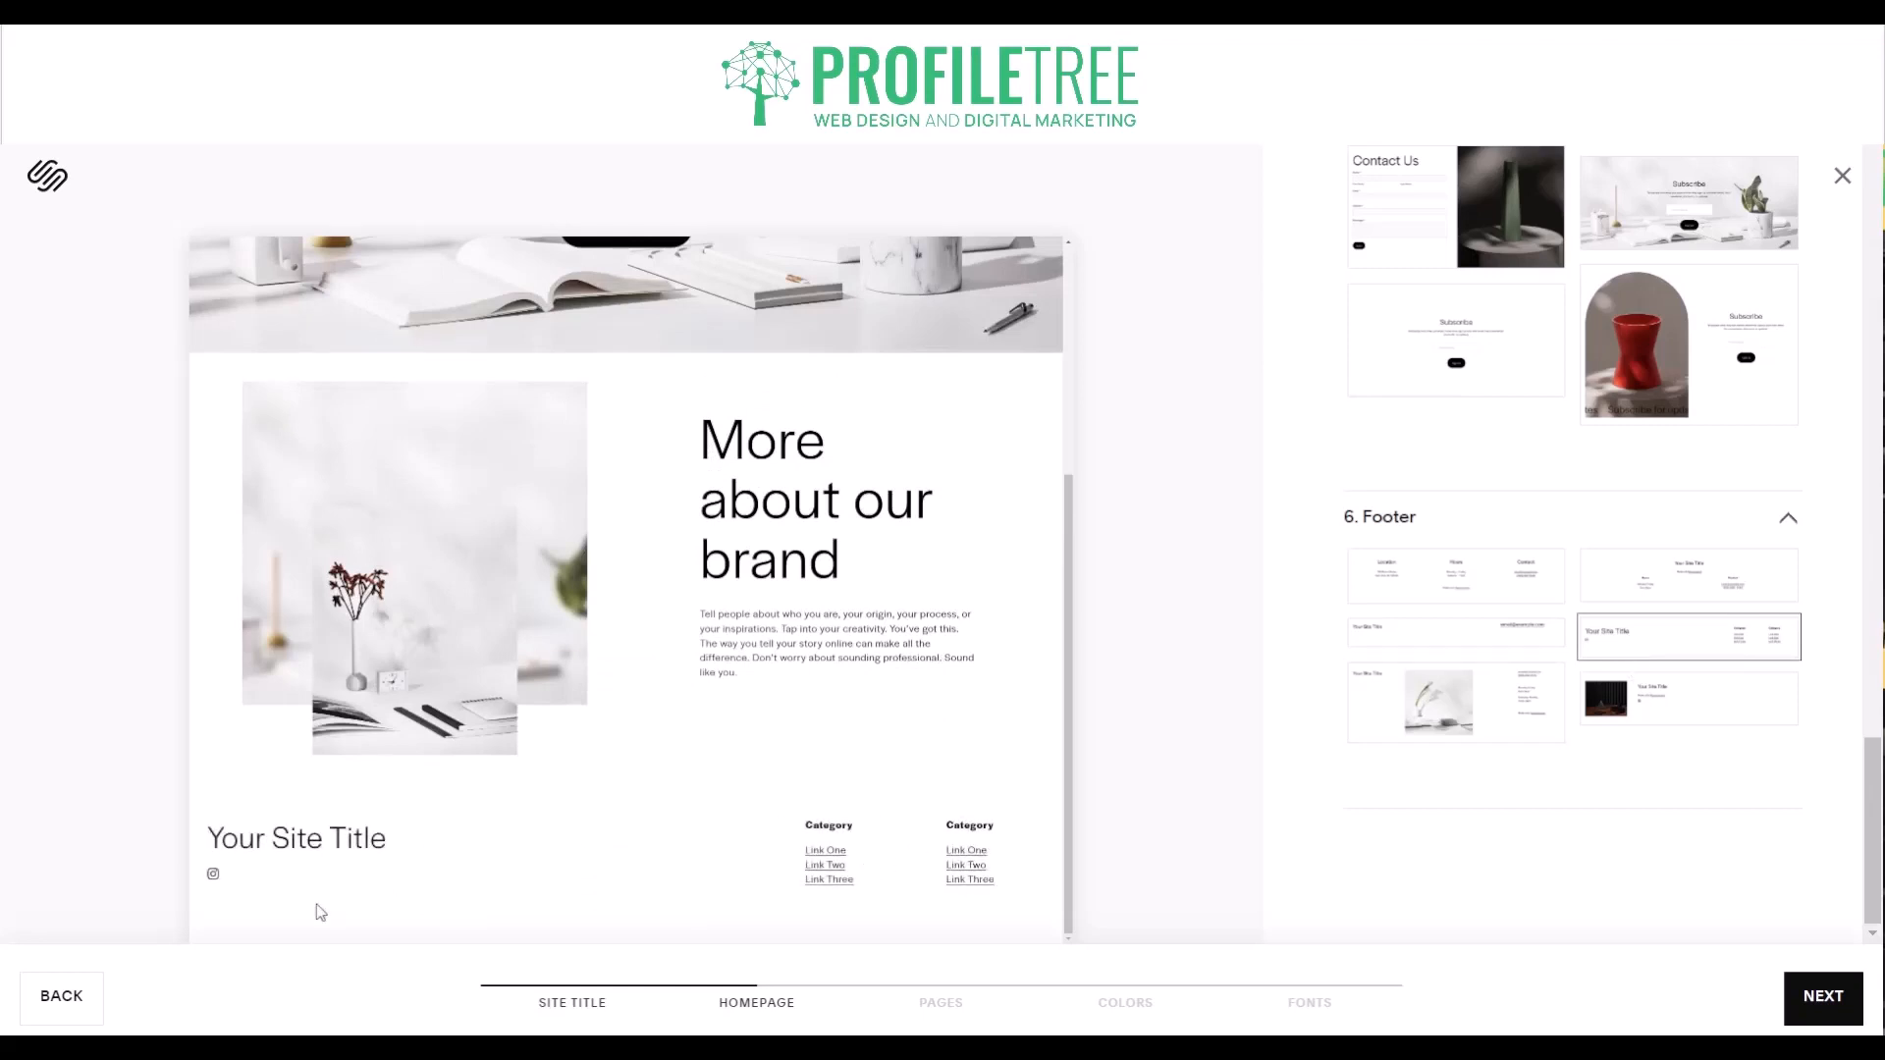
pyautogui.click(1412, 598)
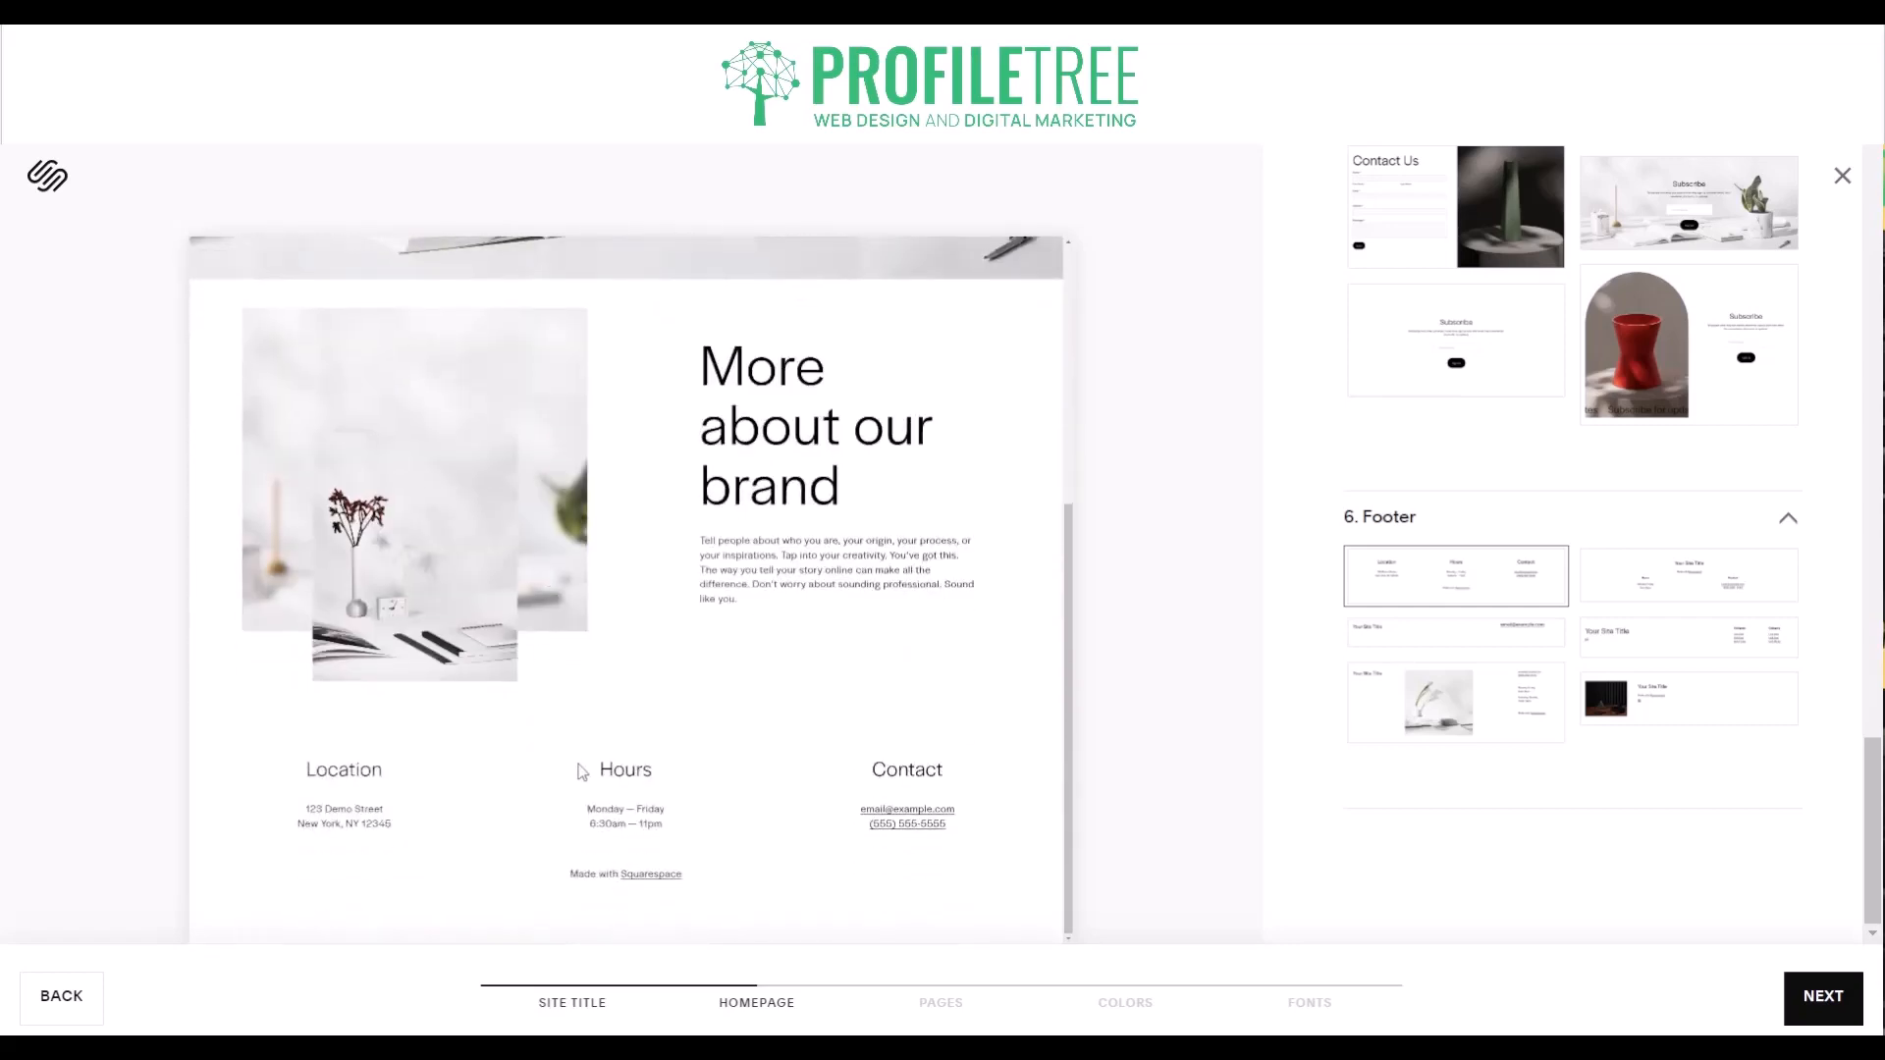
# - Review the assembled homepage from header to footer and continue to the color palettes with About and Contact as the additional pages
pyautogui.scroll(5, 642, 523)
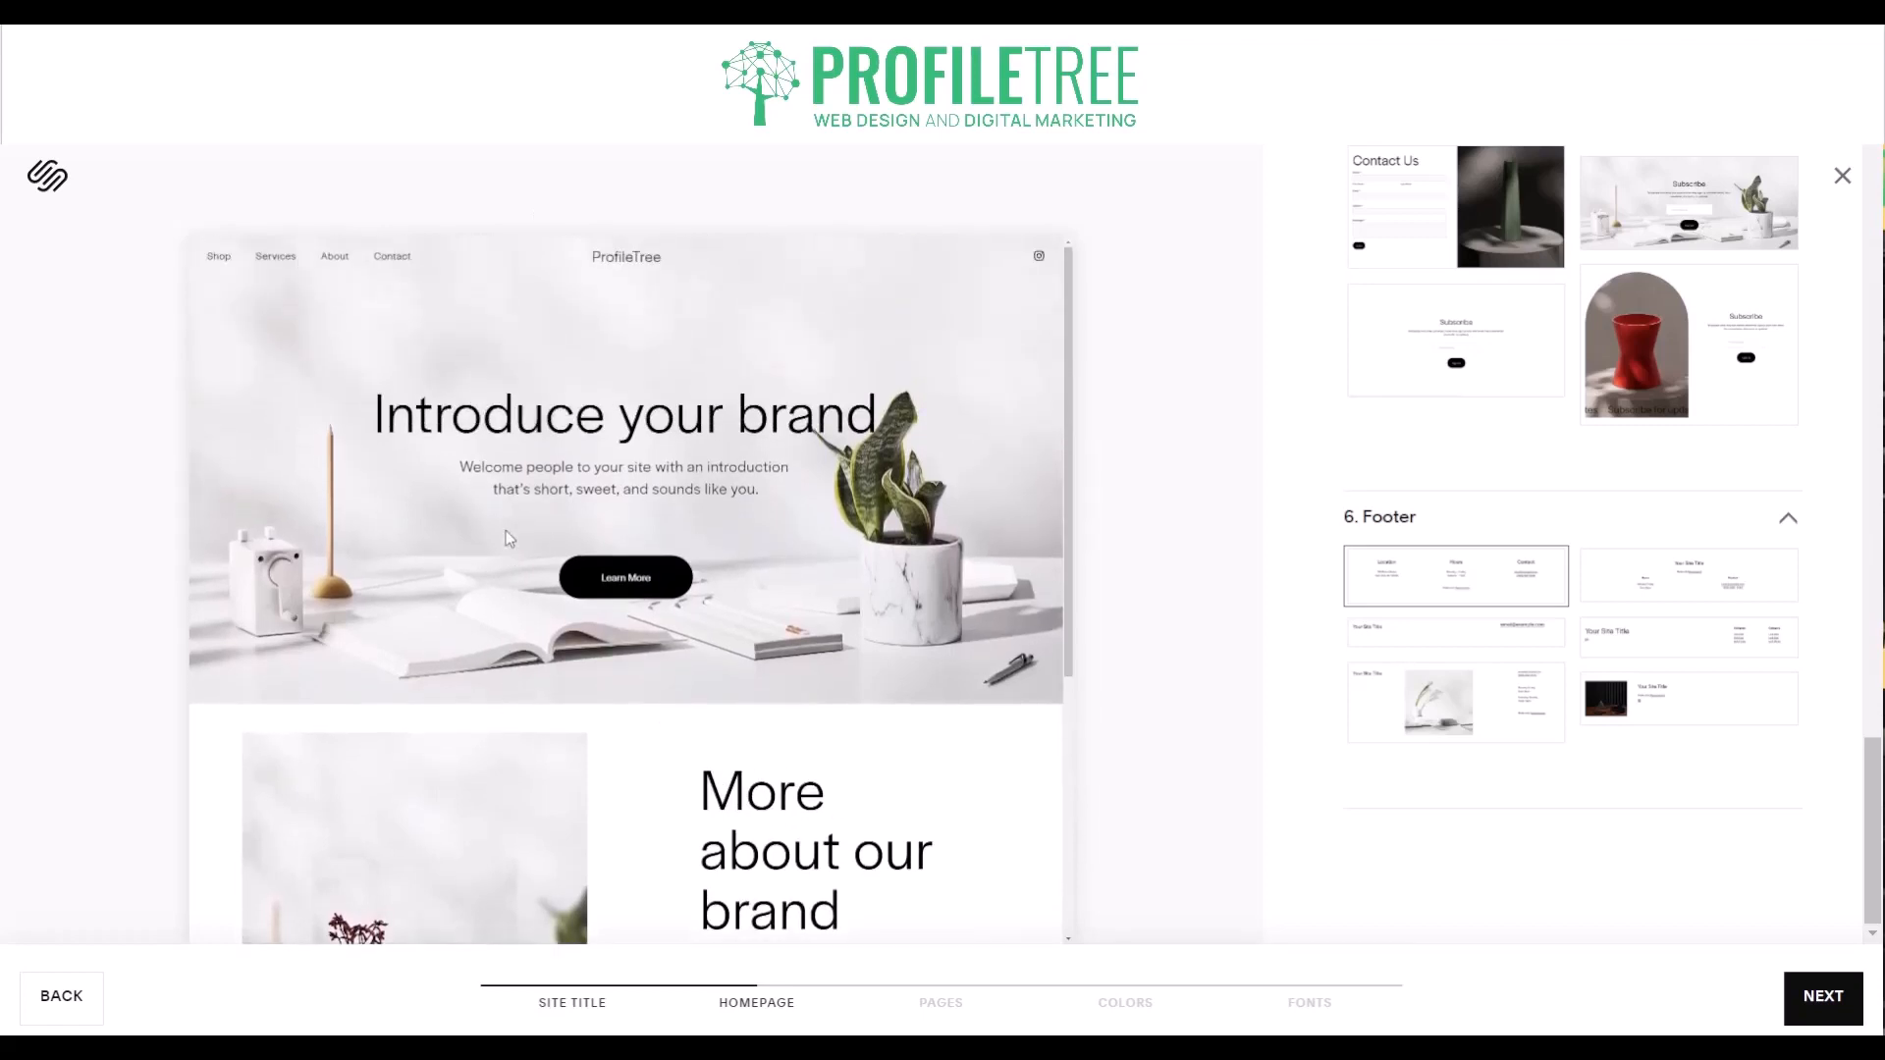
pyautogui.scroll(-3, 505, 531)
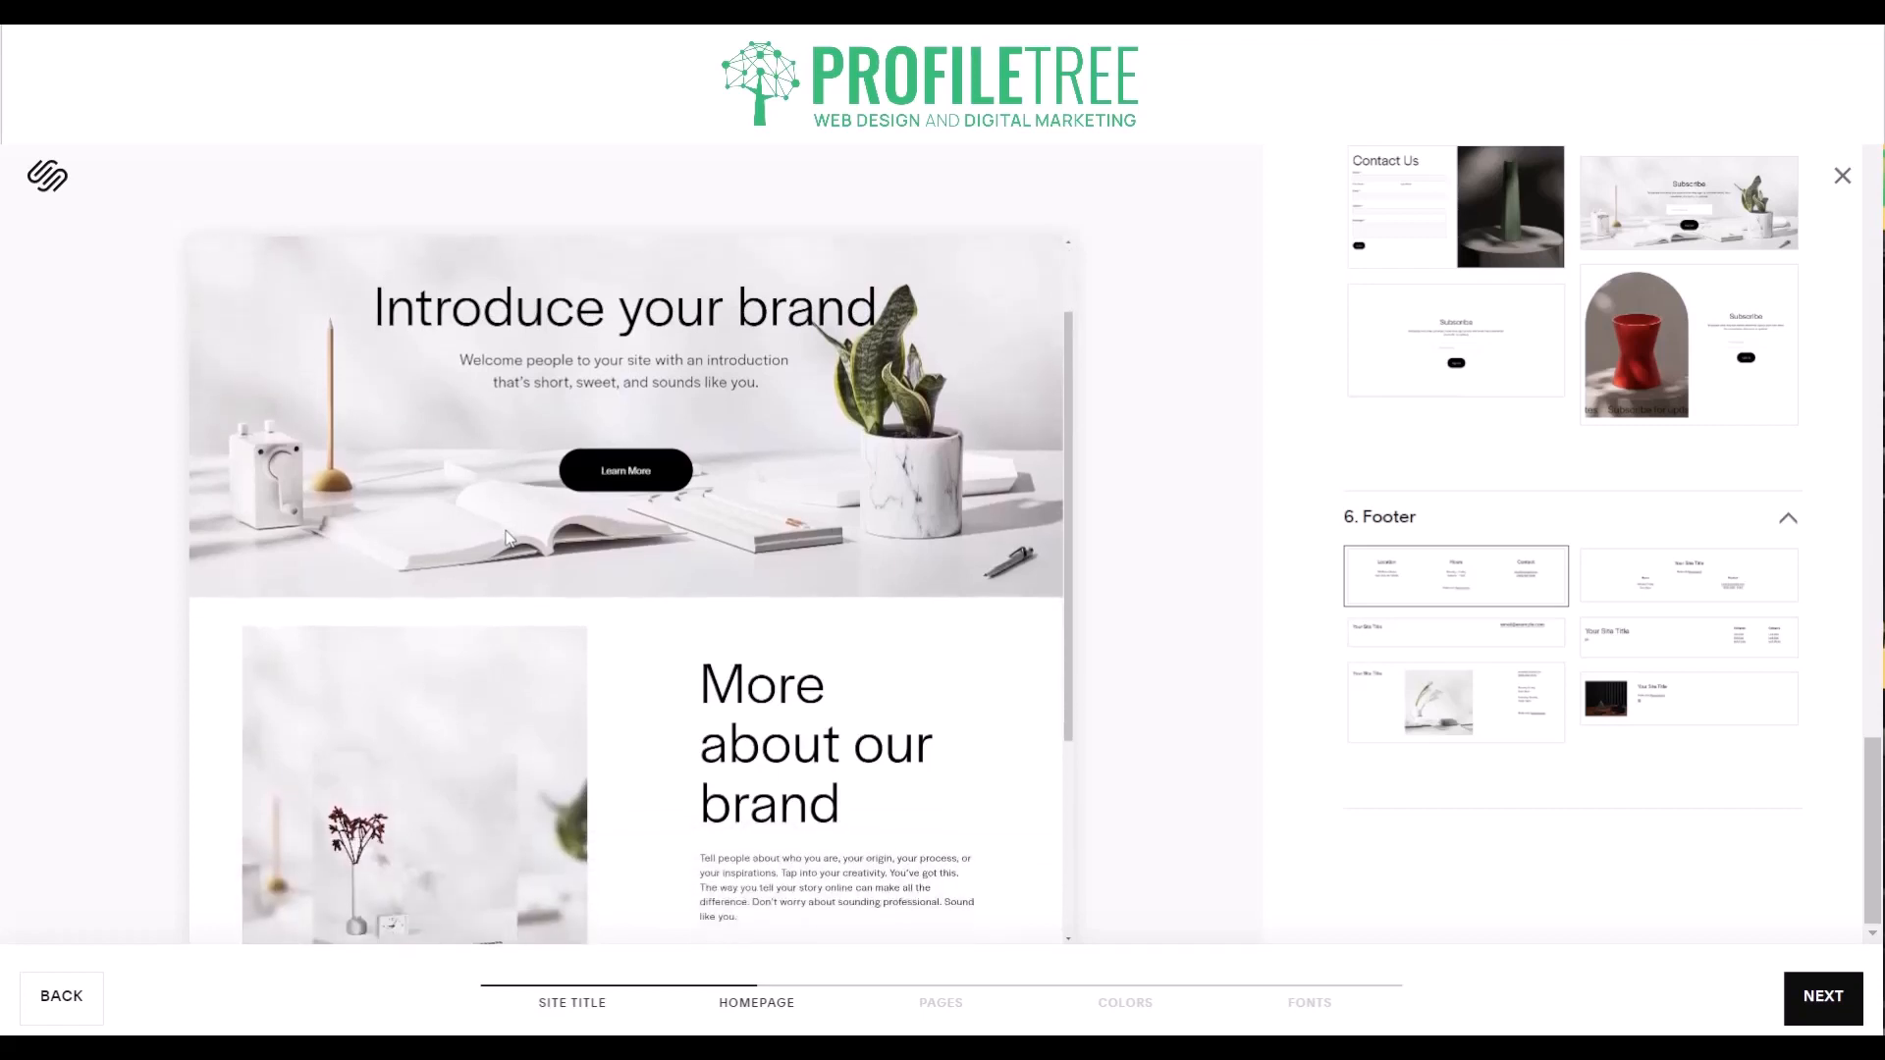
pyautogui.scroll(-1, 505, 531)
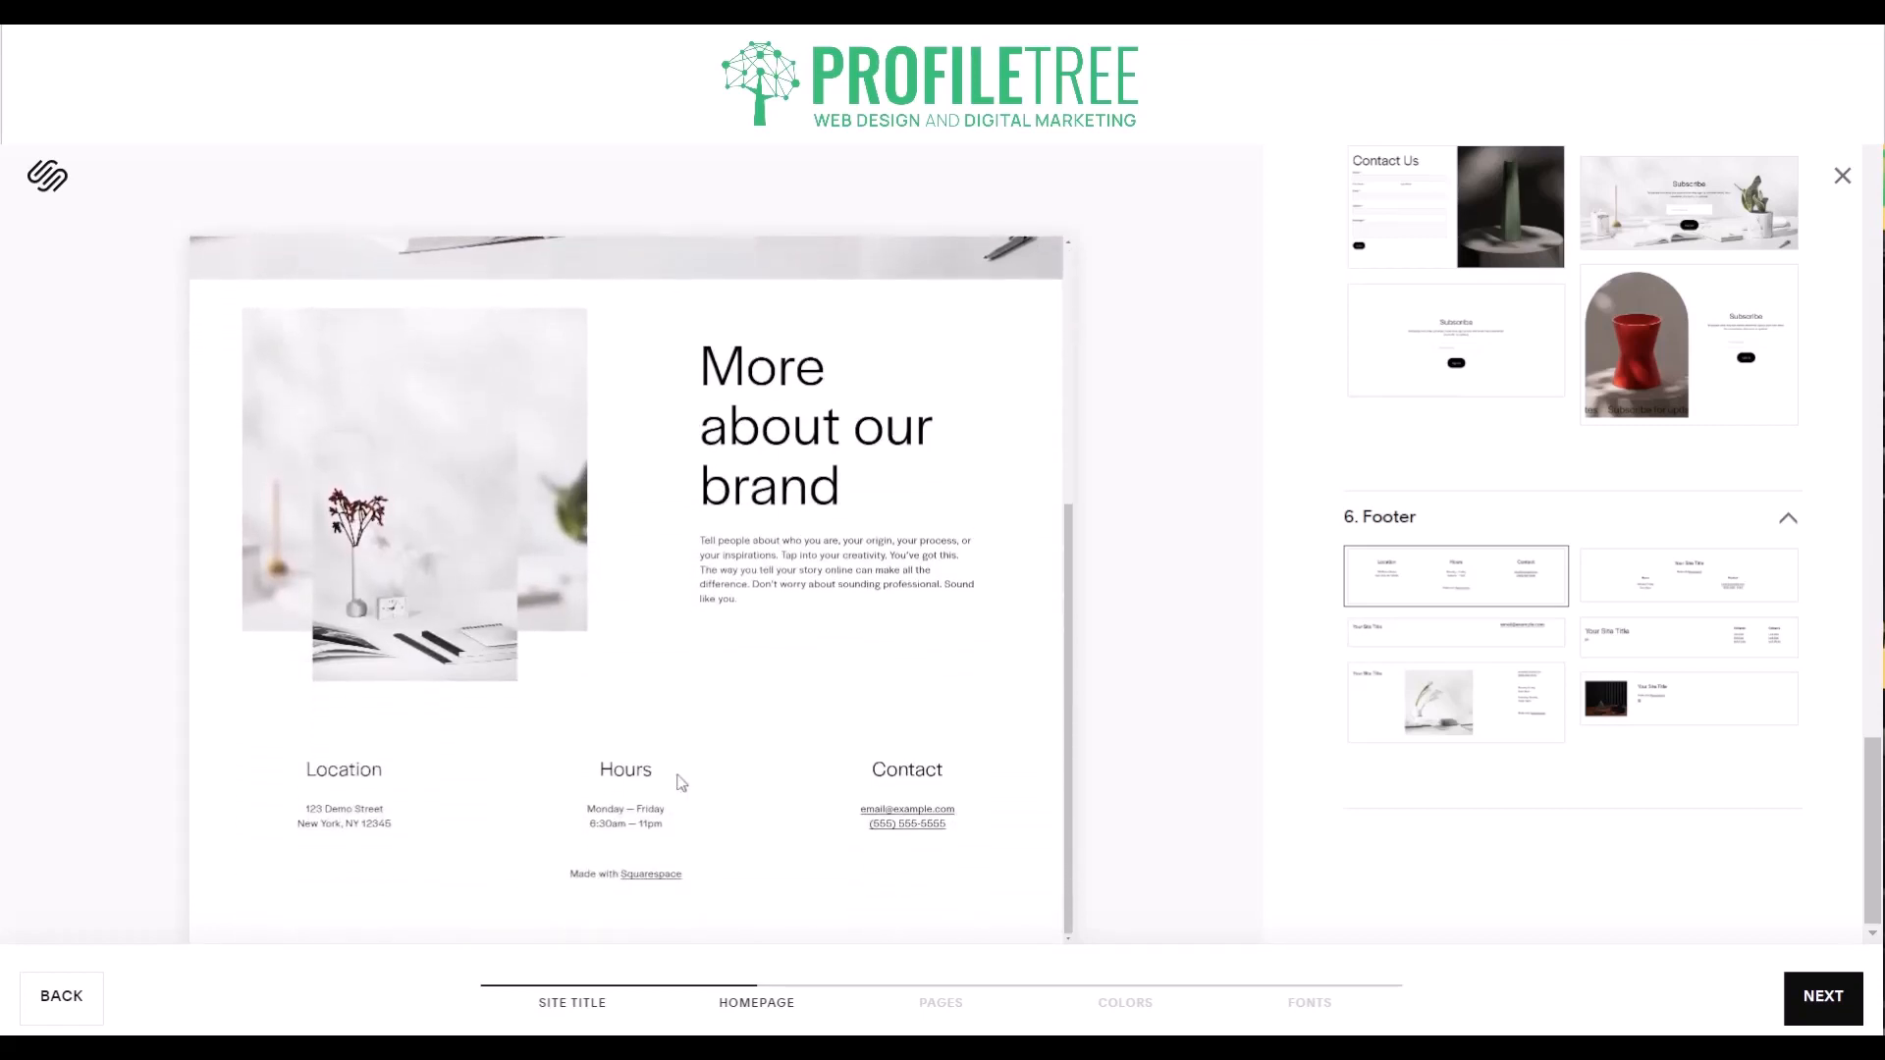
pyautogui.scroll(5, 756, 540)
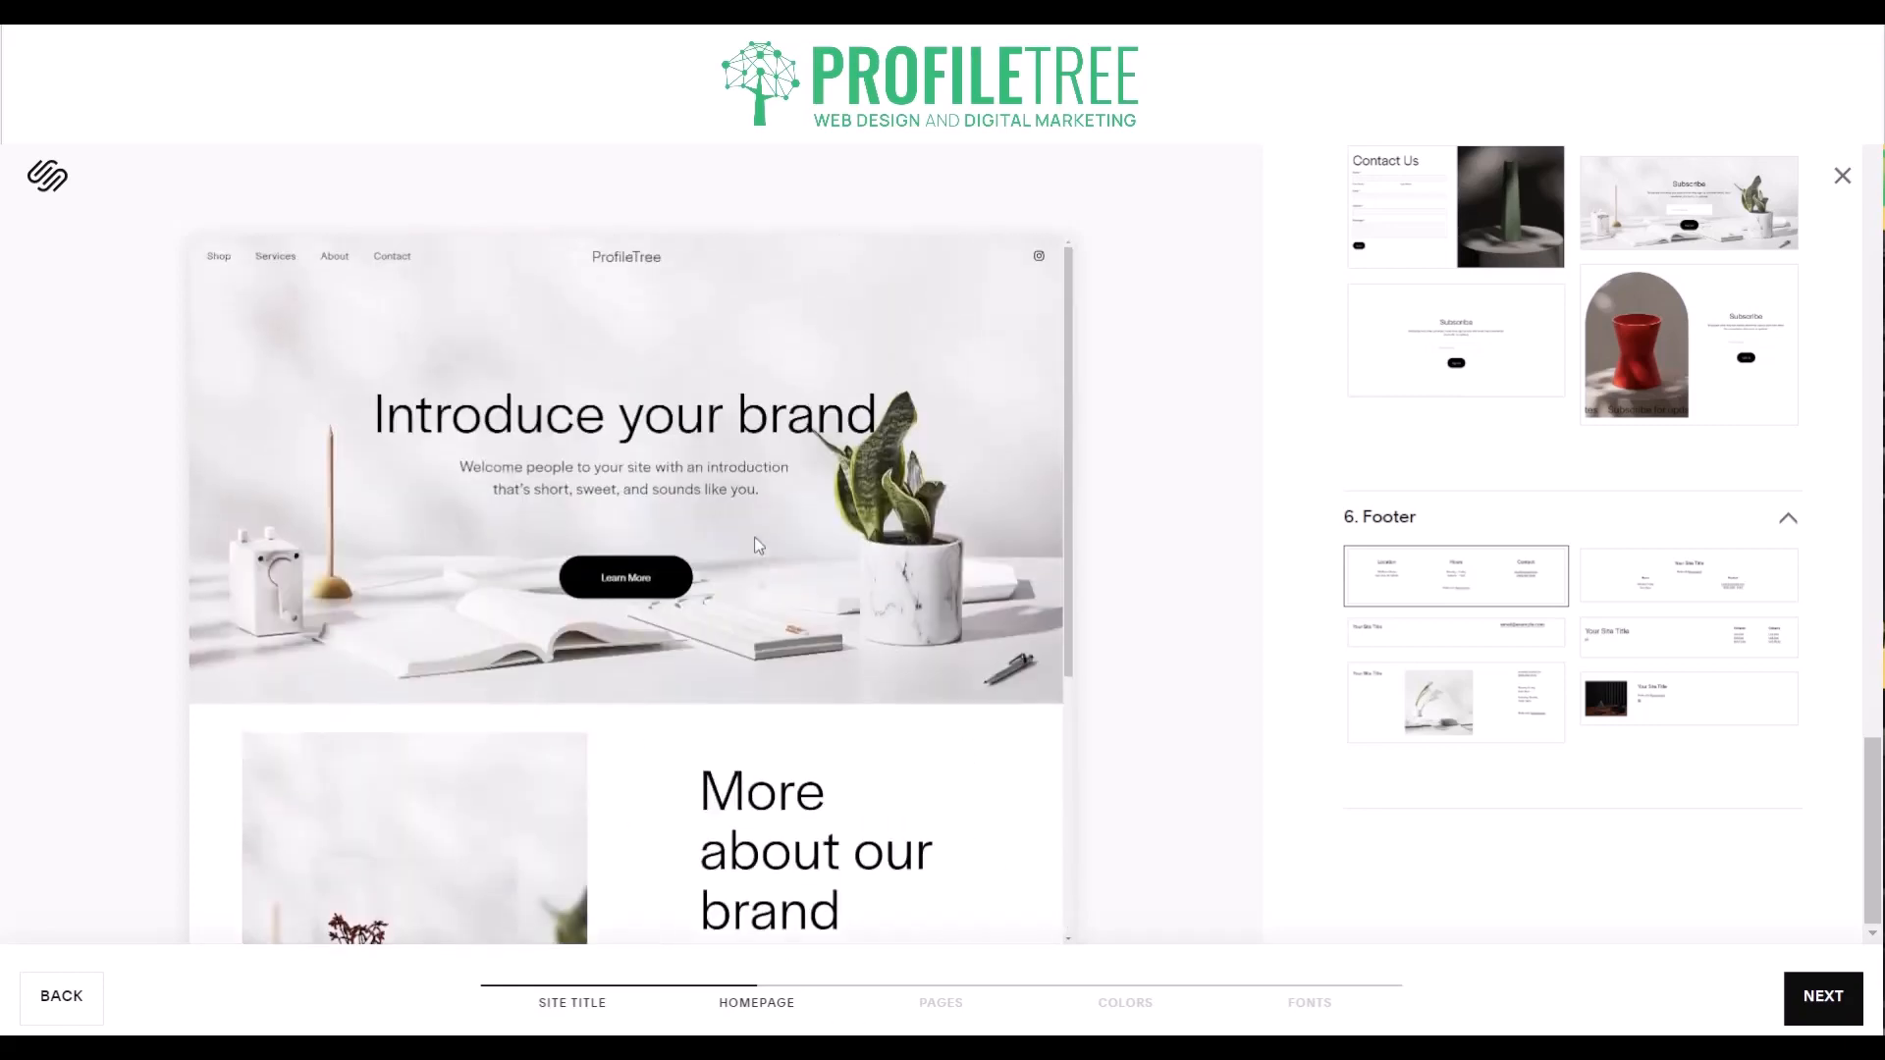
pyautogui.scroll(-4, 754, 538)
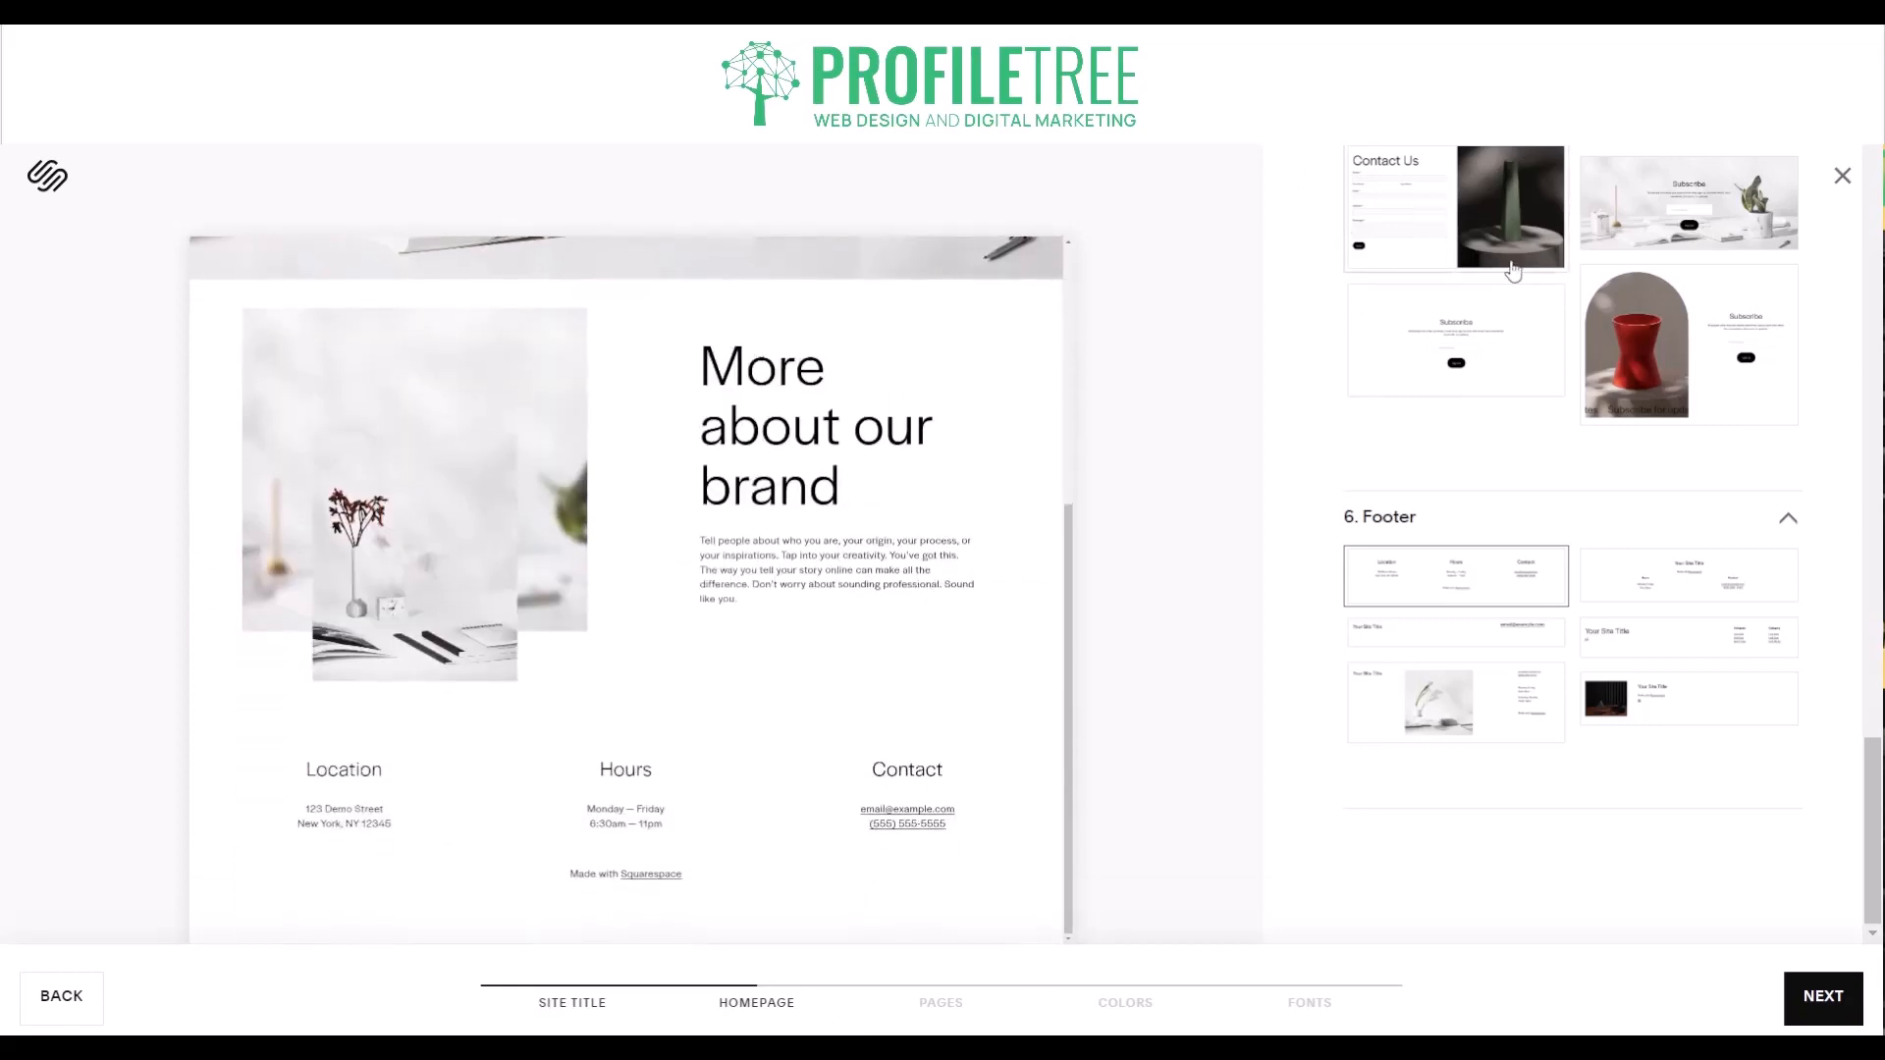
pyautogui.scroll(7, 1513, 271)
pyautogui.scroll(-7, 1512, 271)
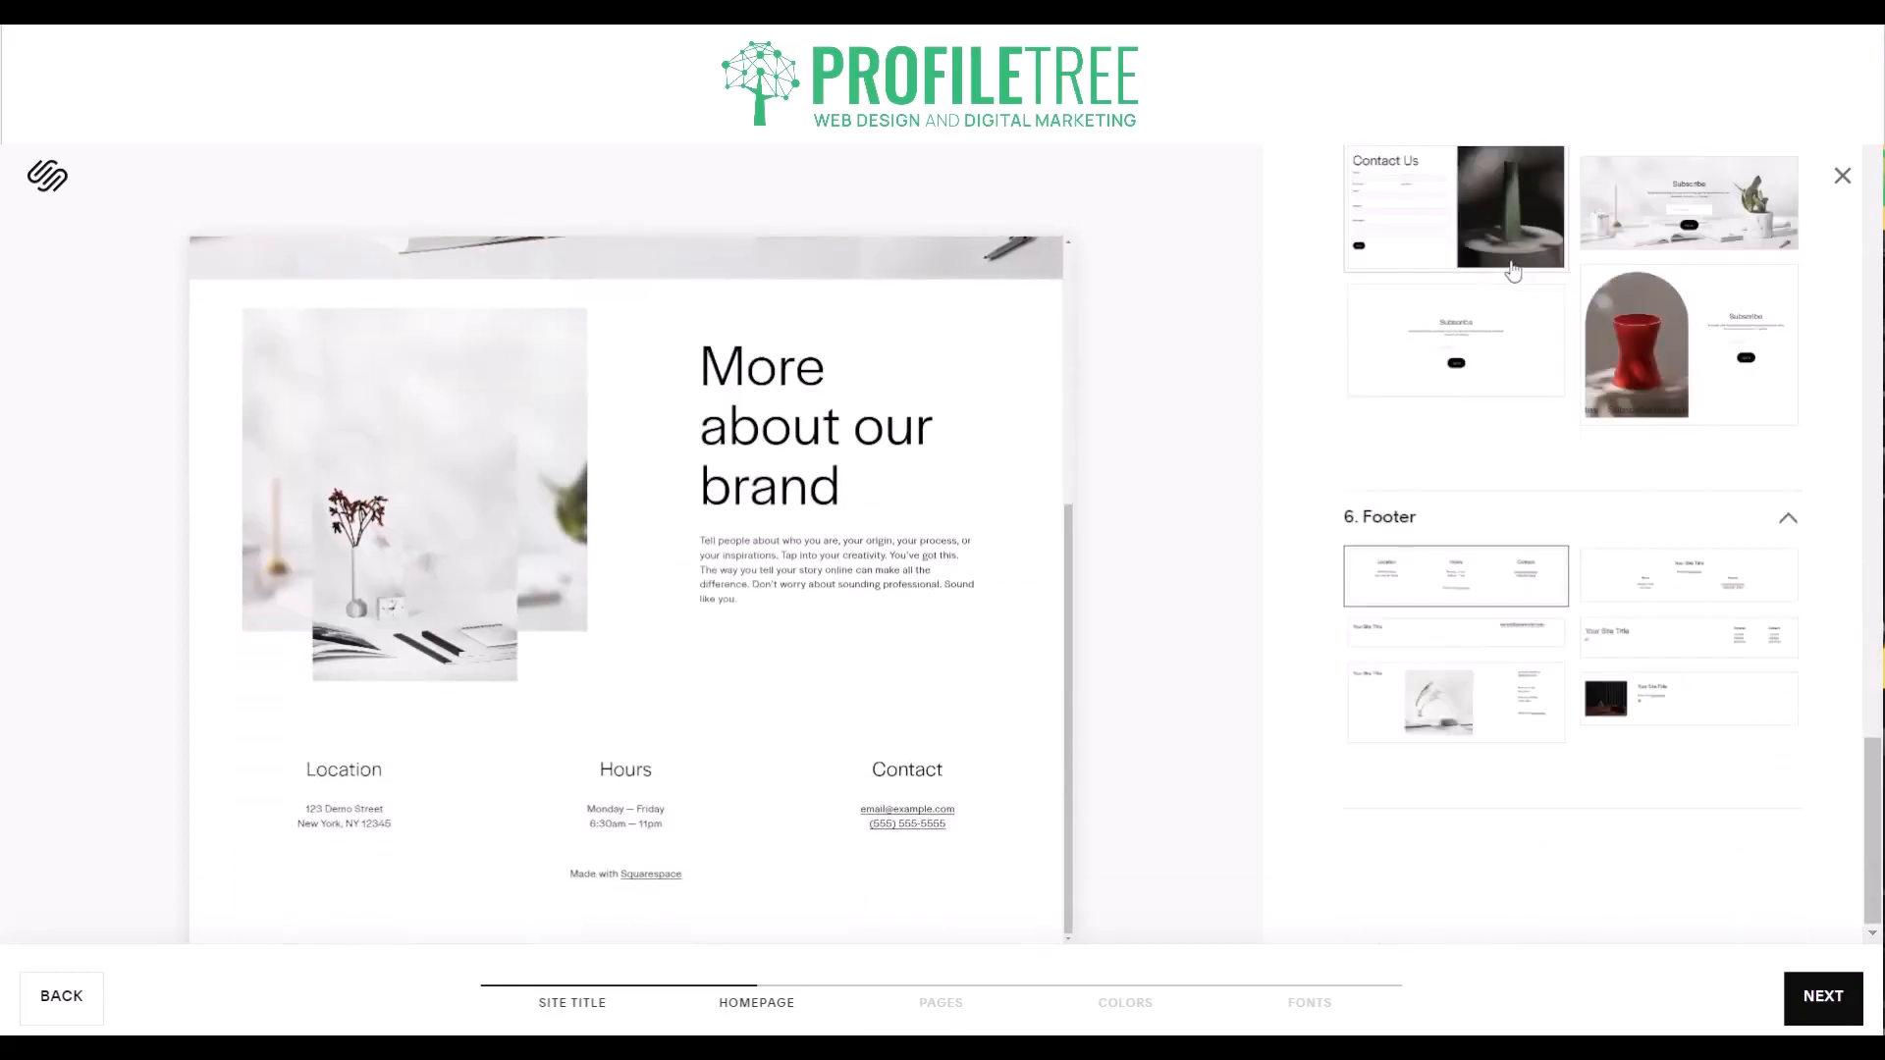
pyautogui.click(1836, 998)
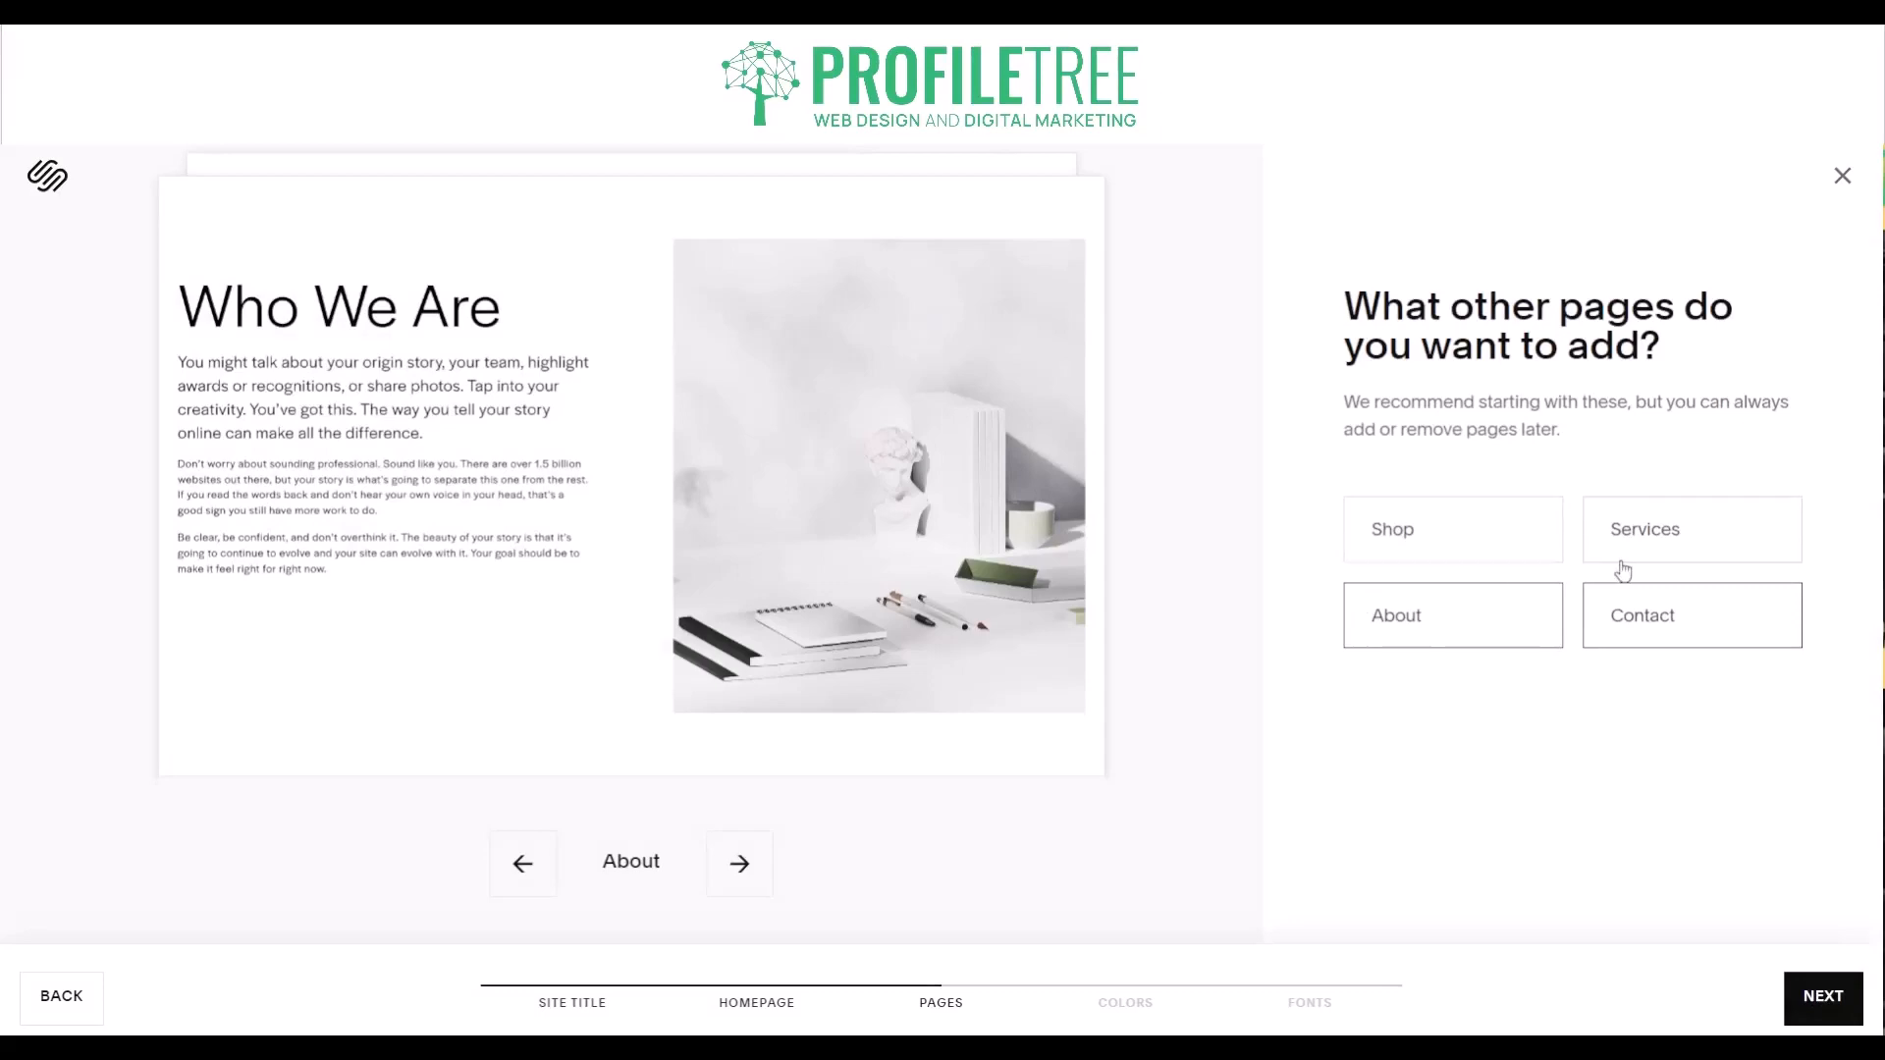
pyautogui.click(1810, 989)
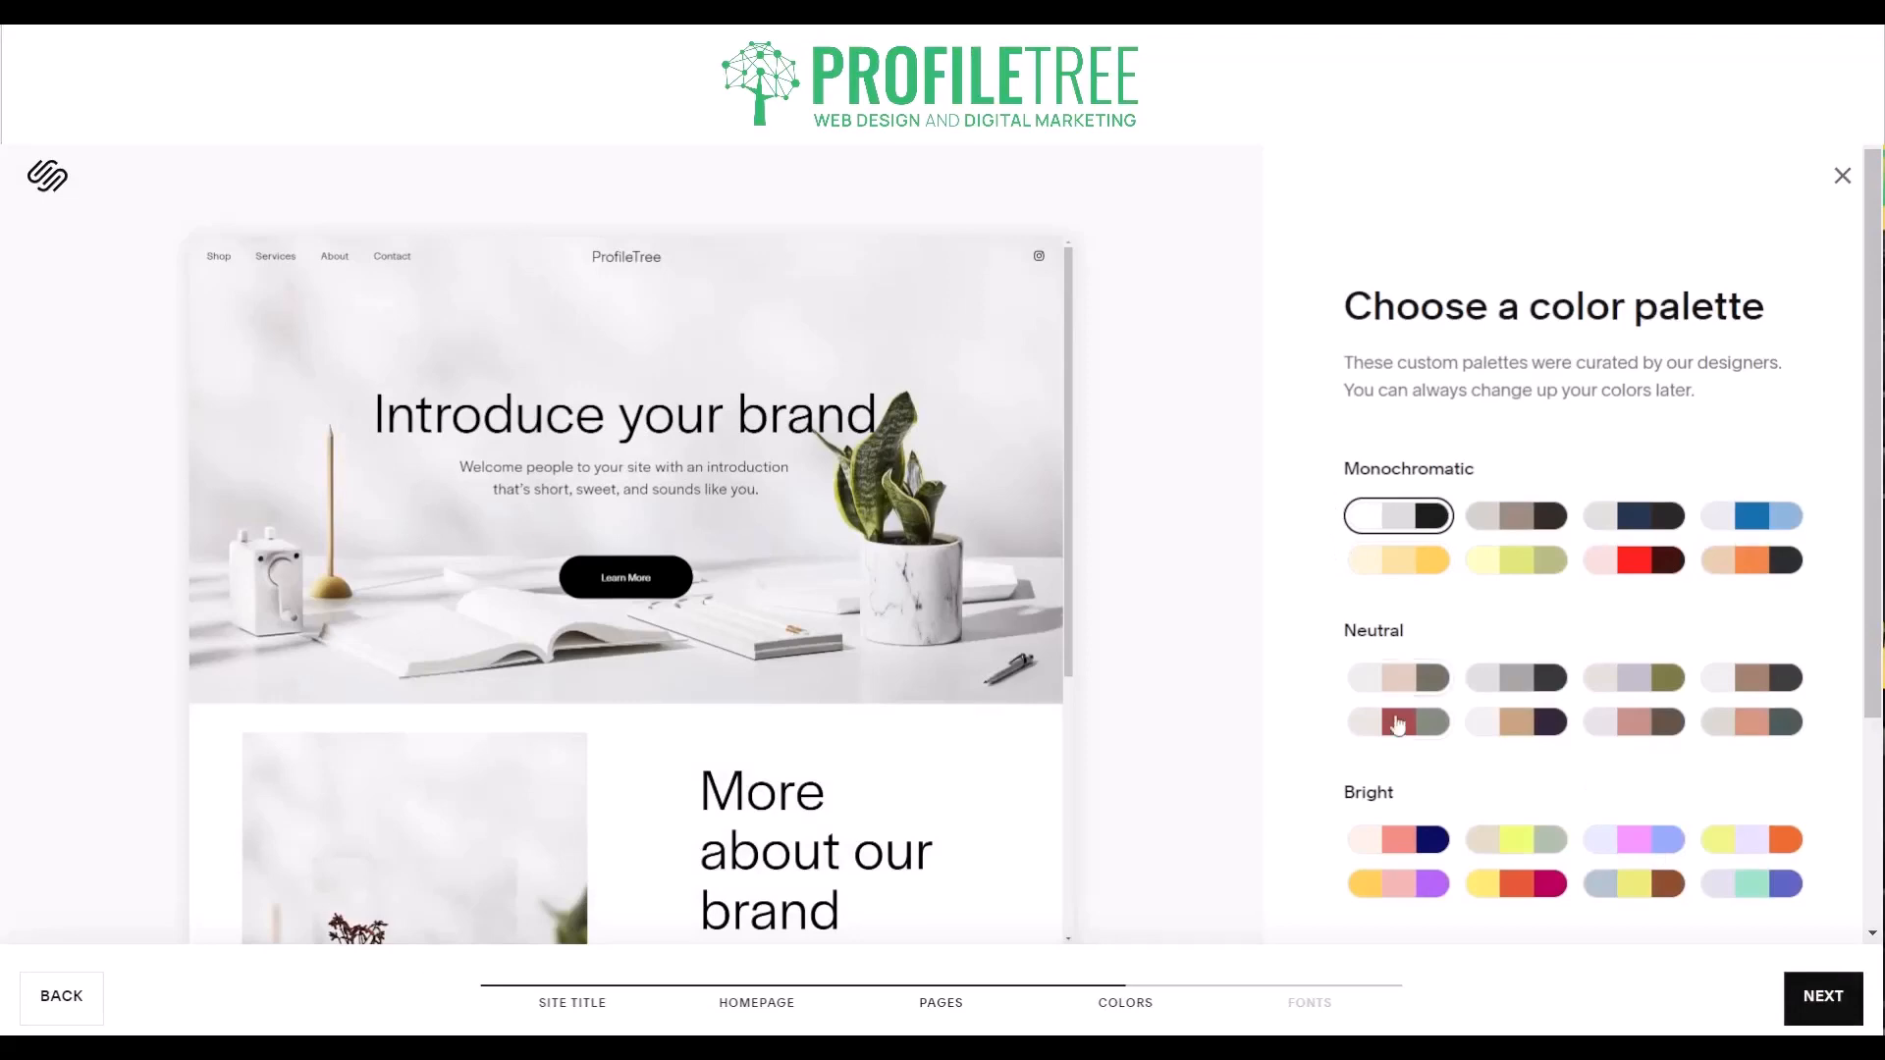
# - Compare Bold and Bright color palettes on the homepage, choose the Bright yellow, pink and purple one, and continue to the font pairings
pyautogui.scroll(-3, 1399, 726)
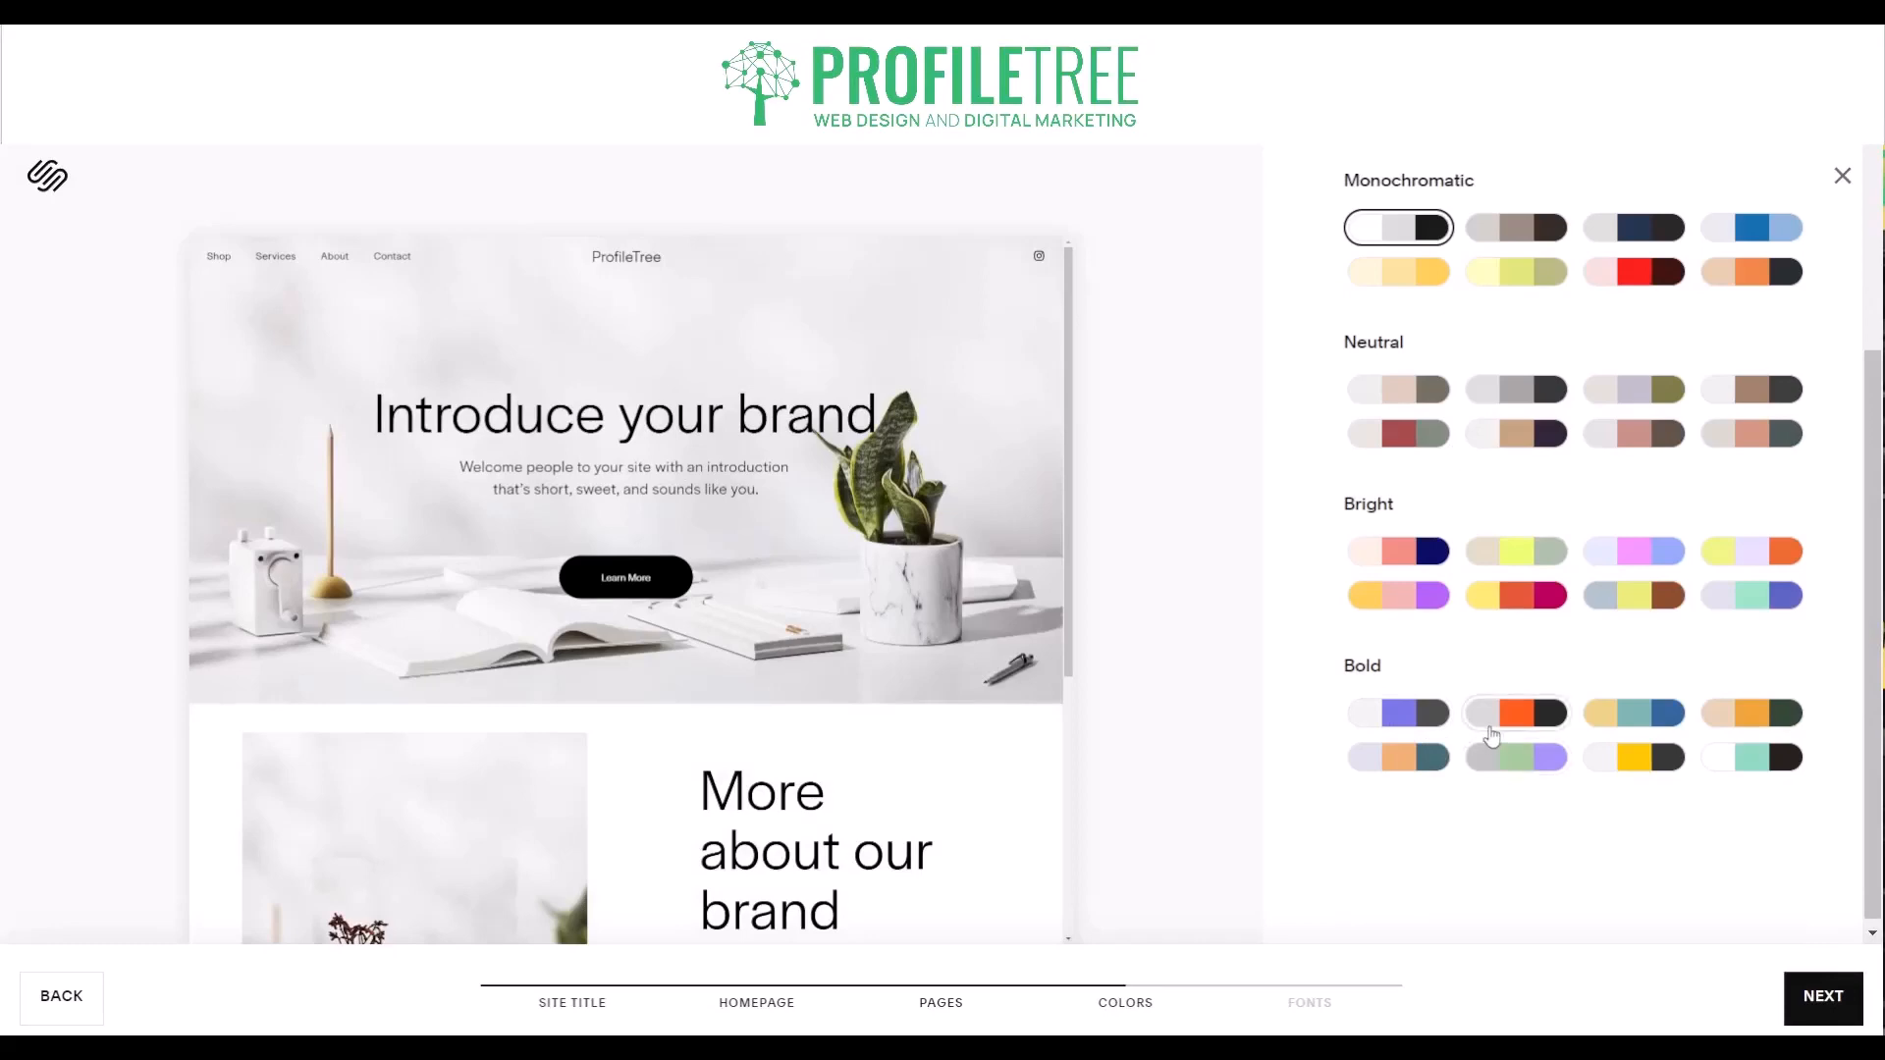
pyautogui.click(1489, 723)
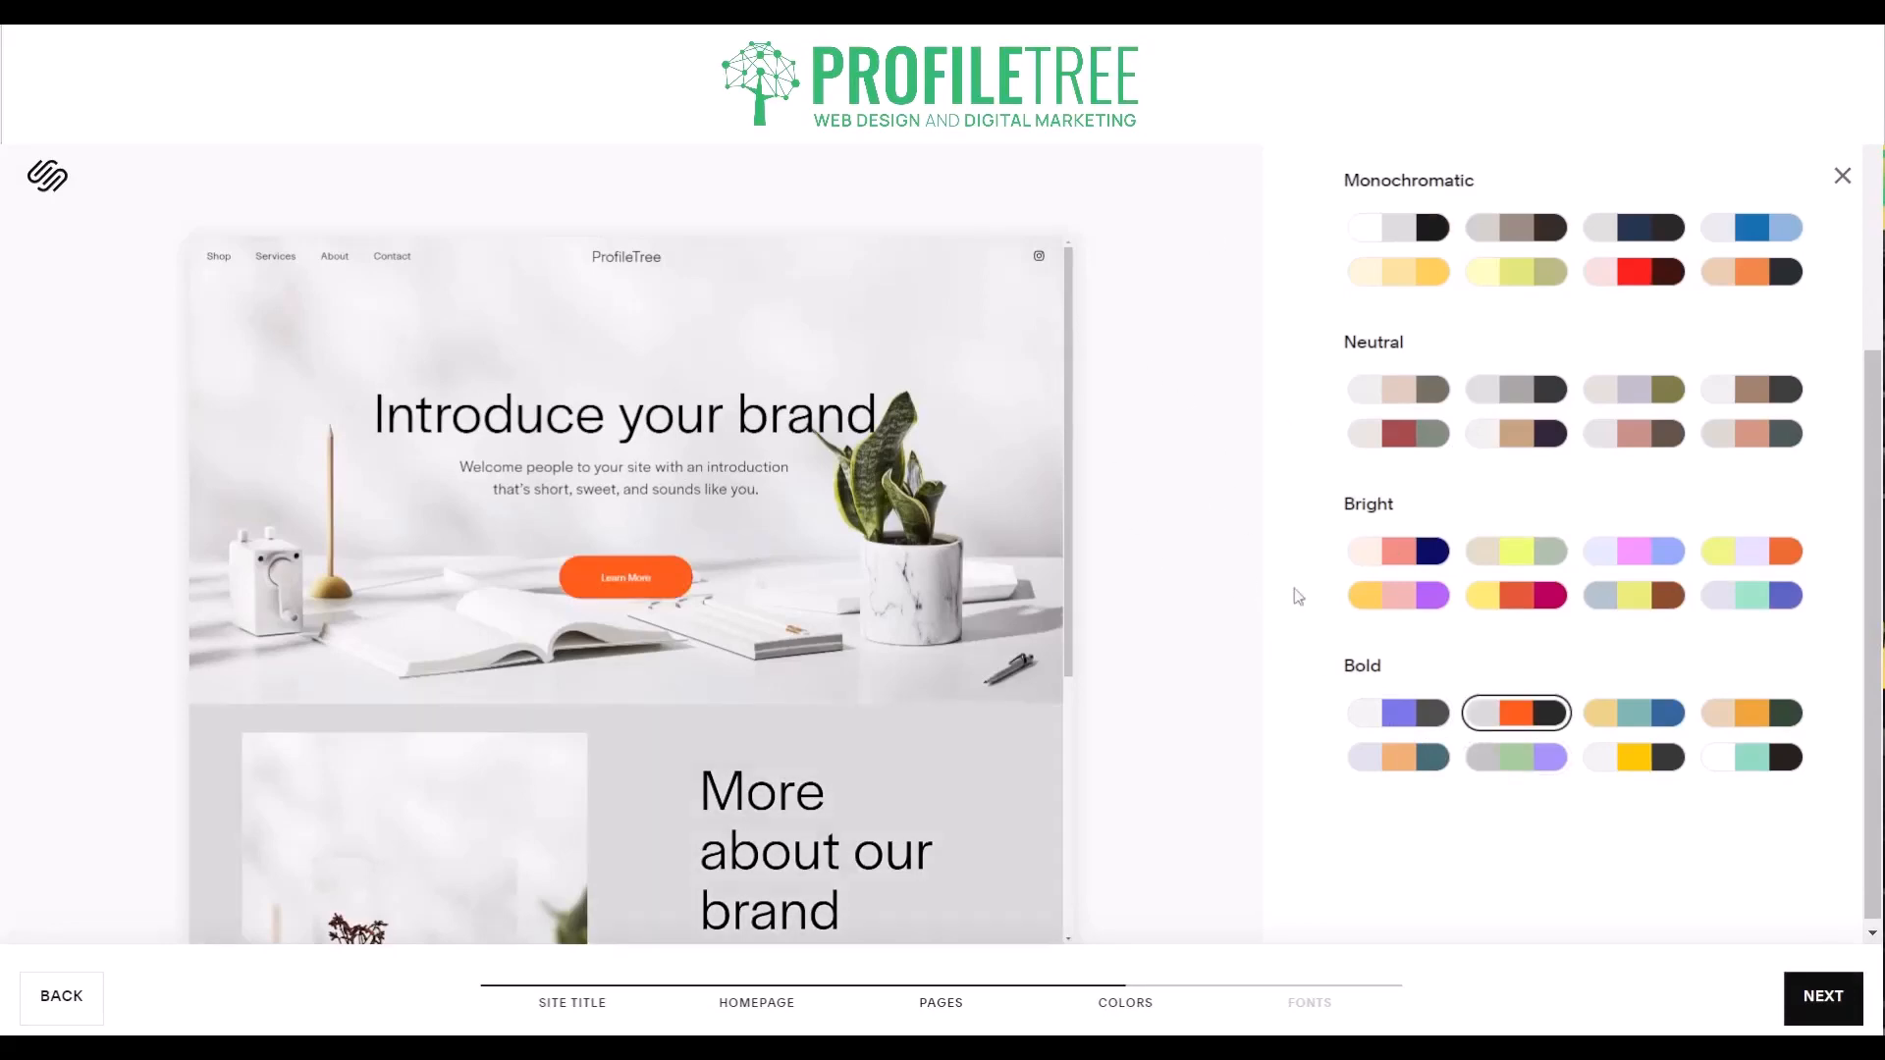
pyautogui.scroll(-1, 1456, 628)
pyautogui.scroll(1, 1456, 628)
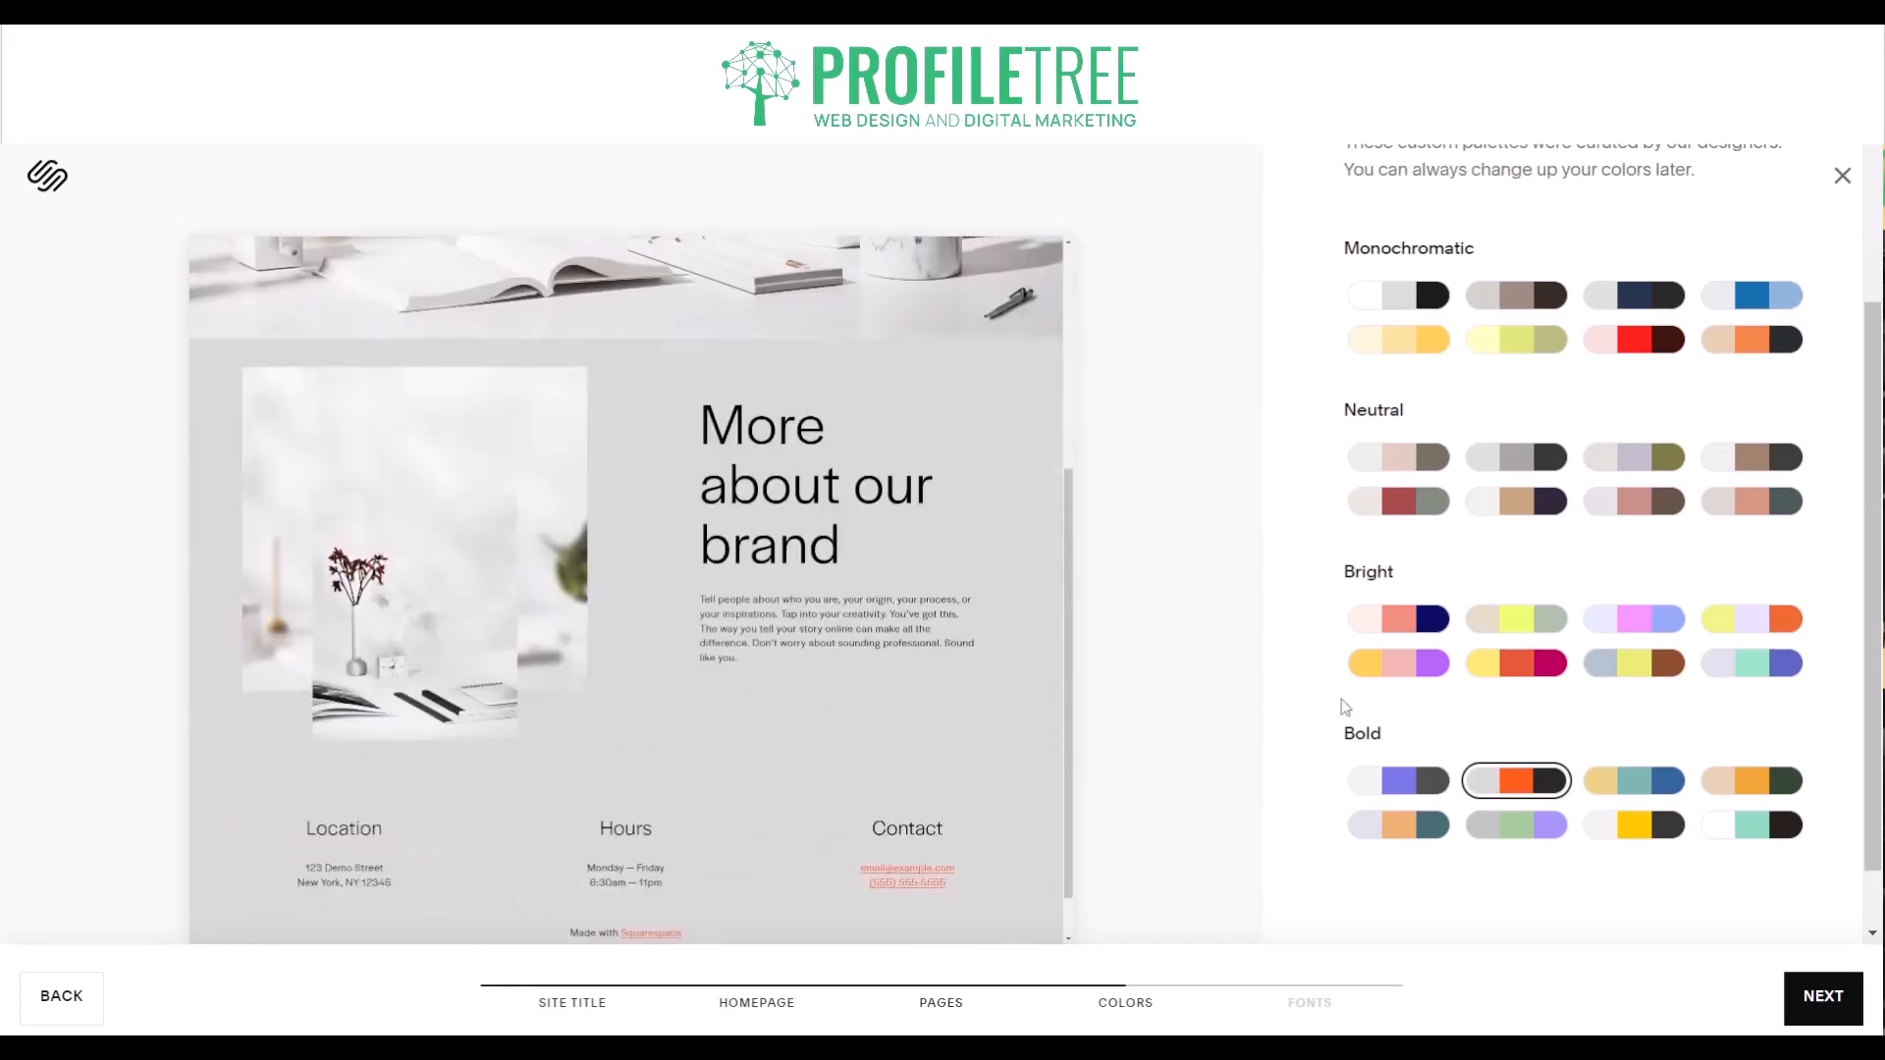
pyautogui.click(1383, 671)
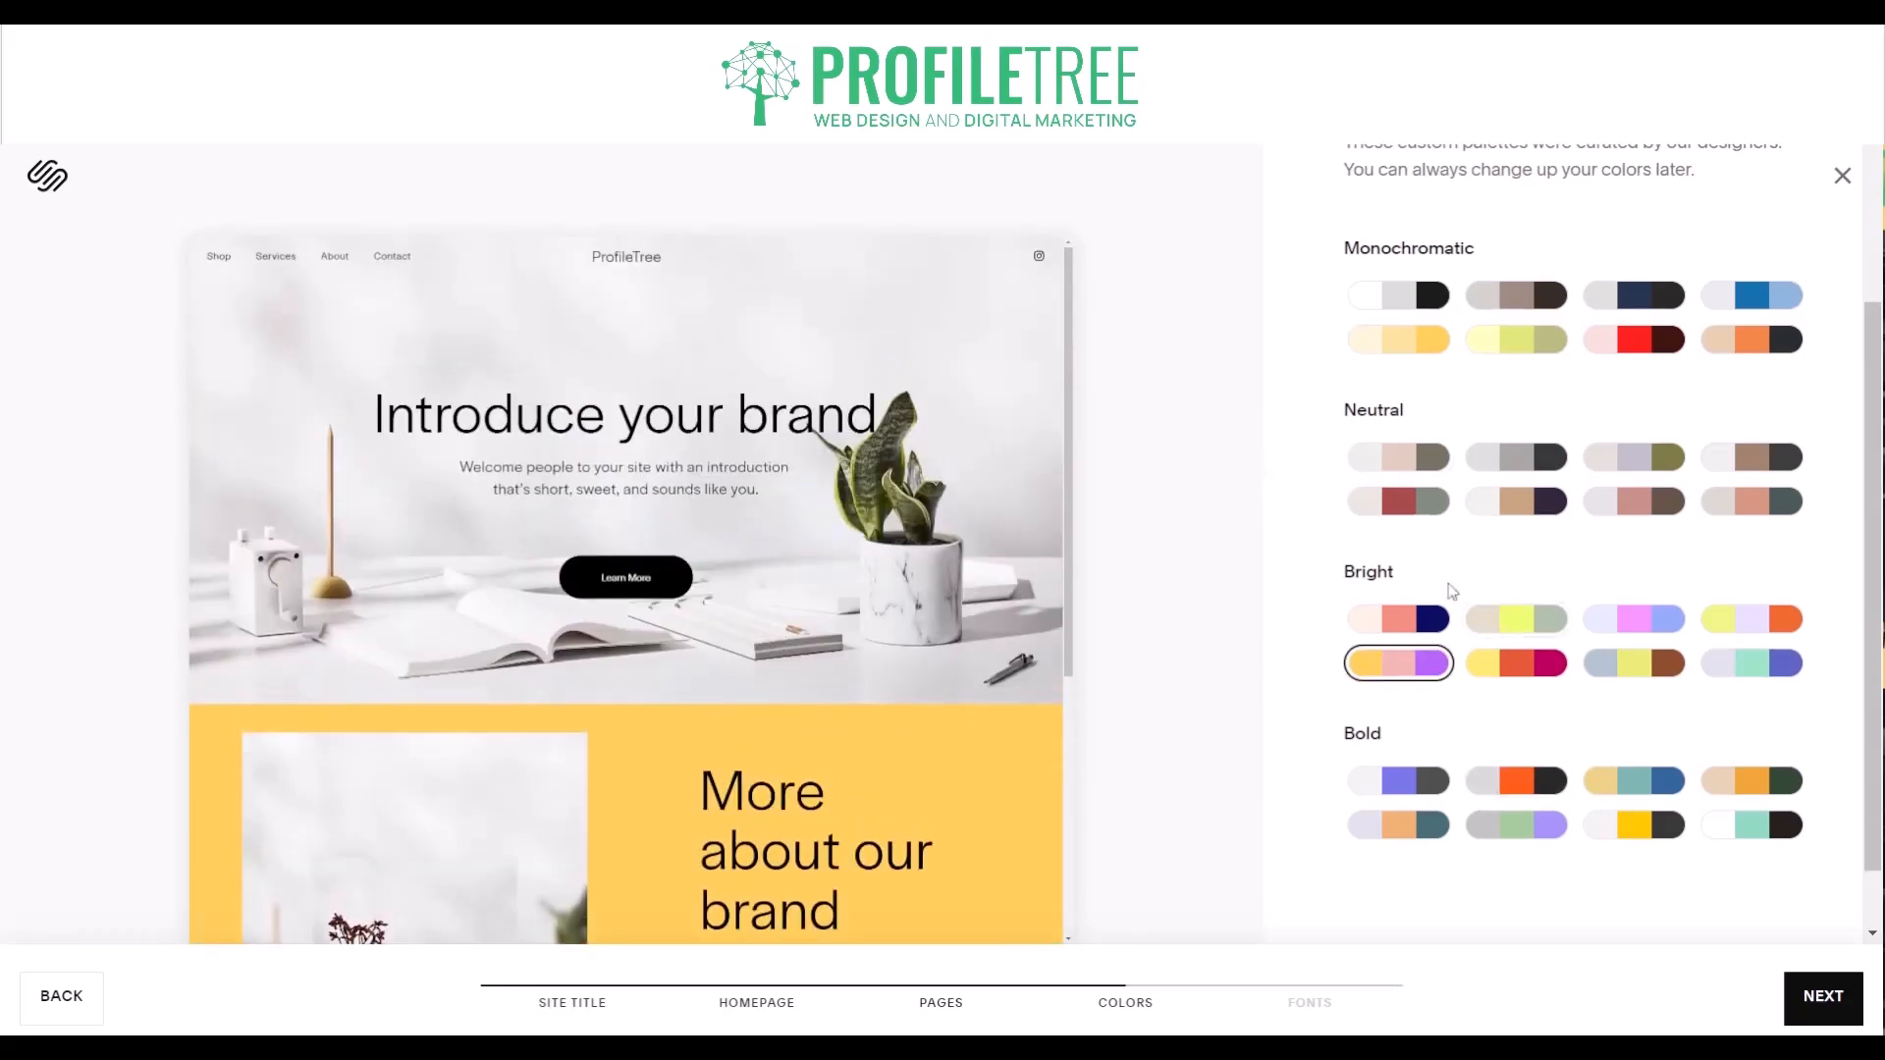
pyautogui.click(1398, 628)
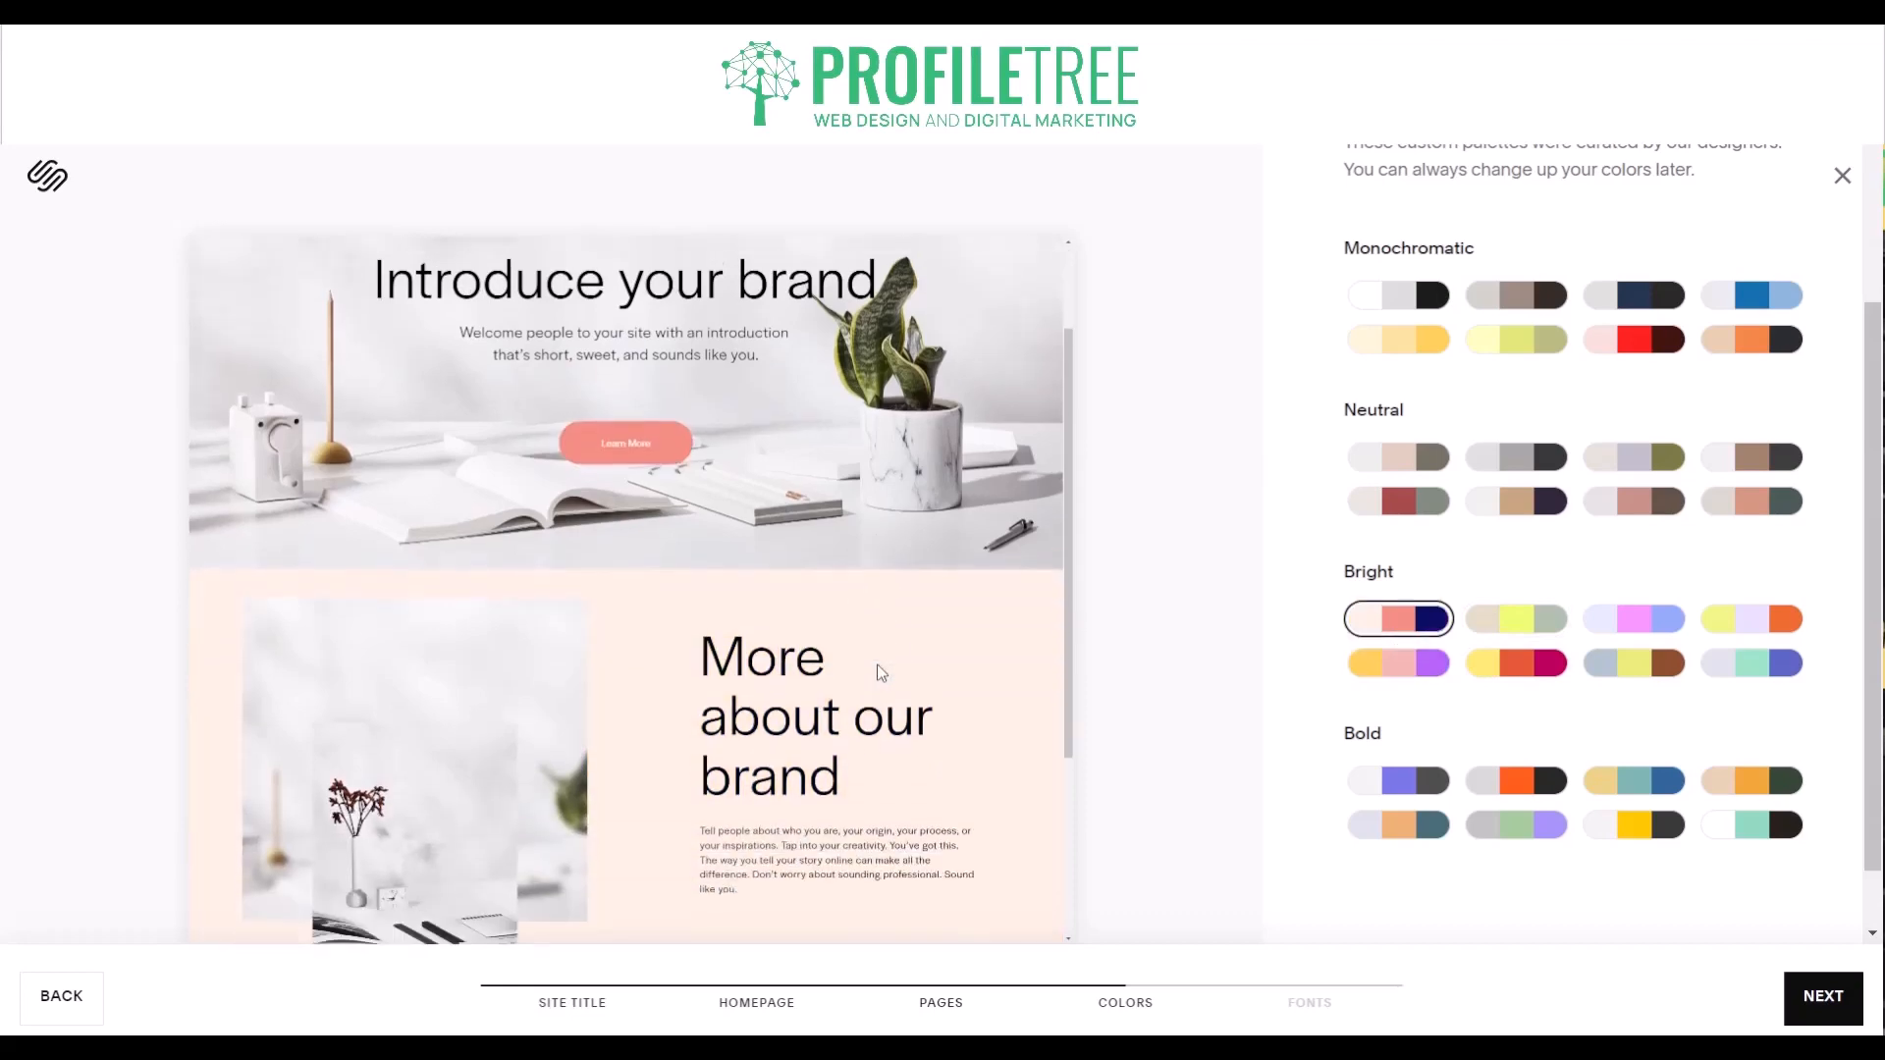
pyautogui.click(1638, 622)
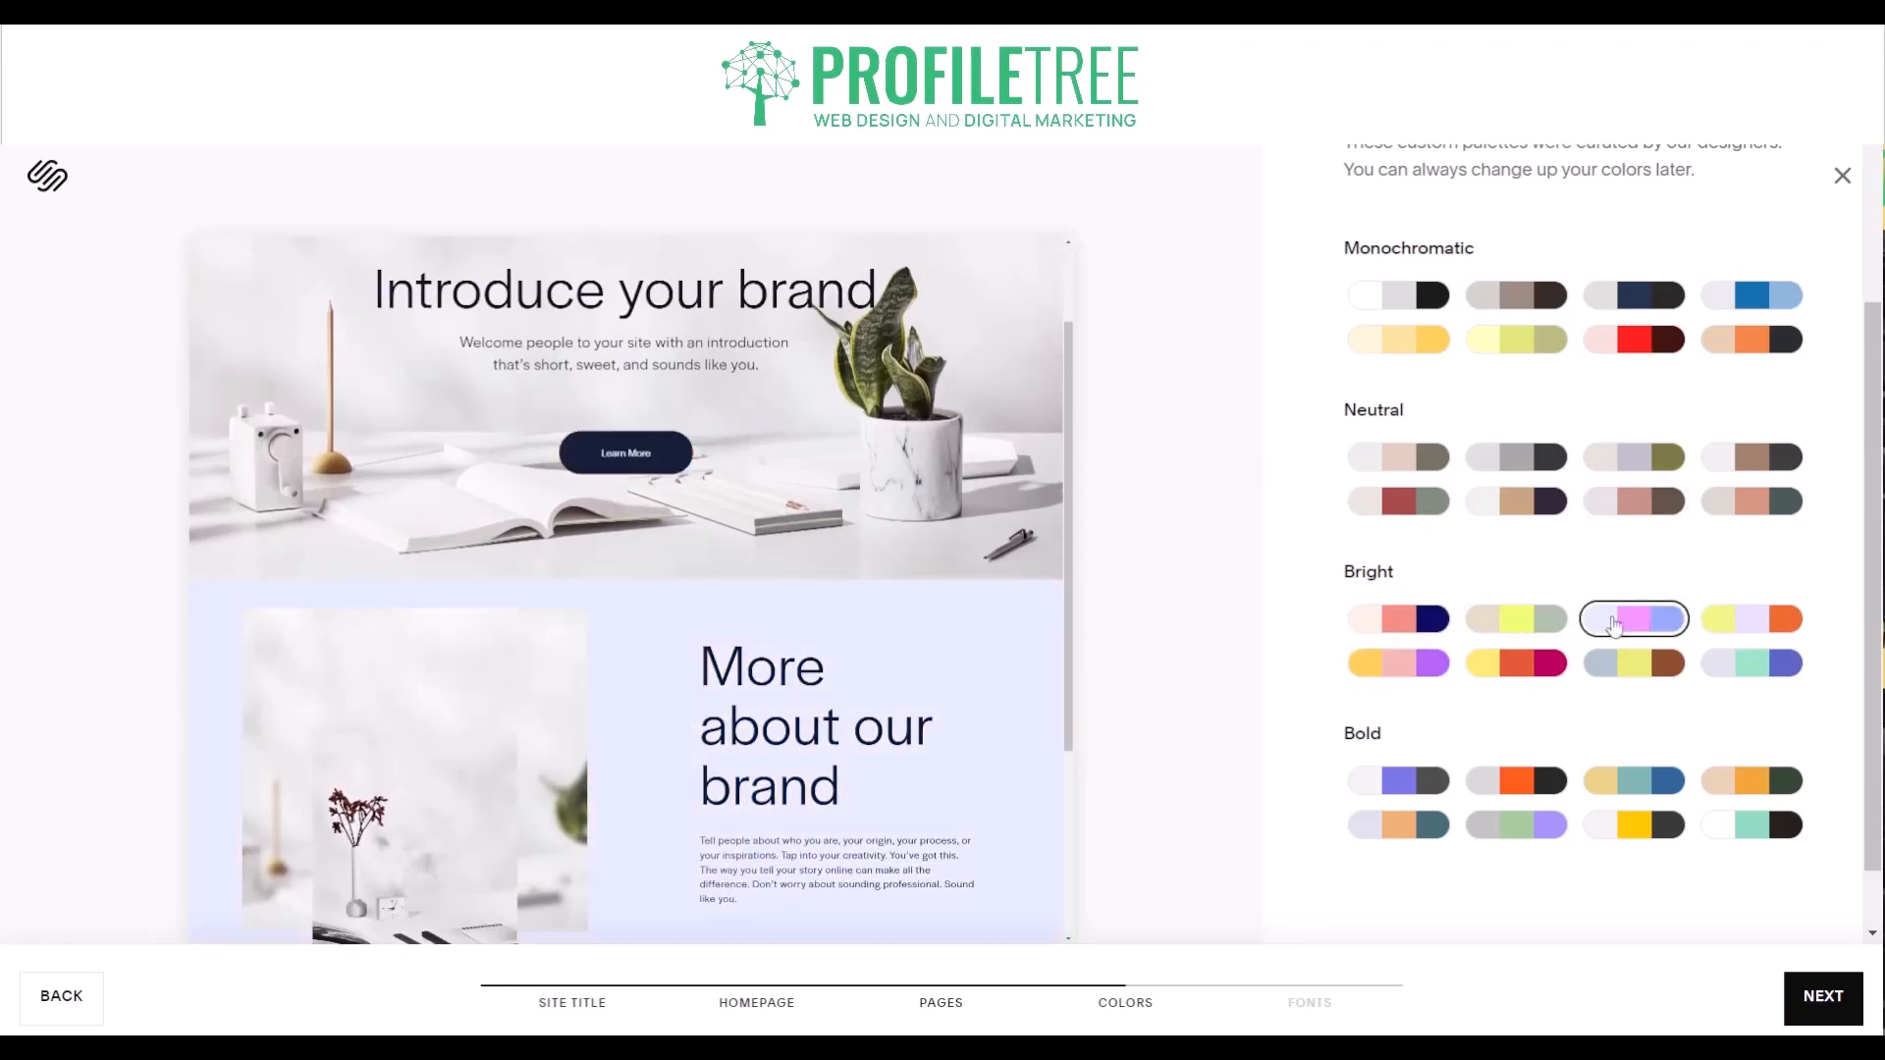
pyautogui.click(1399, 668)
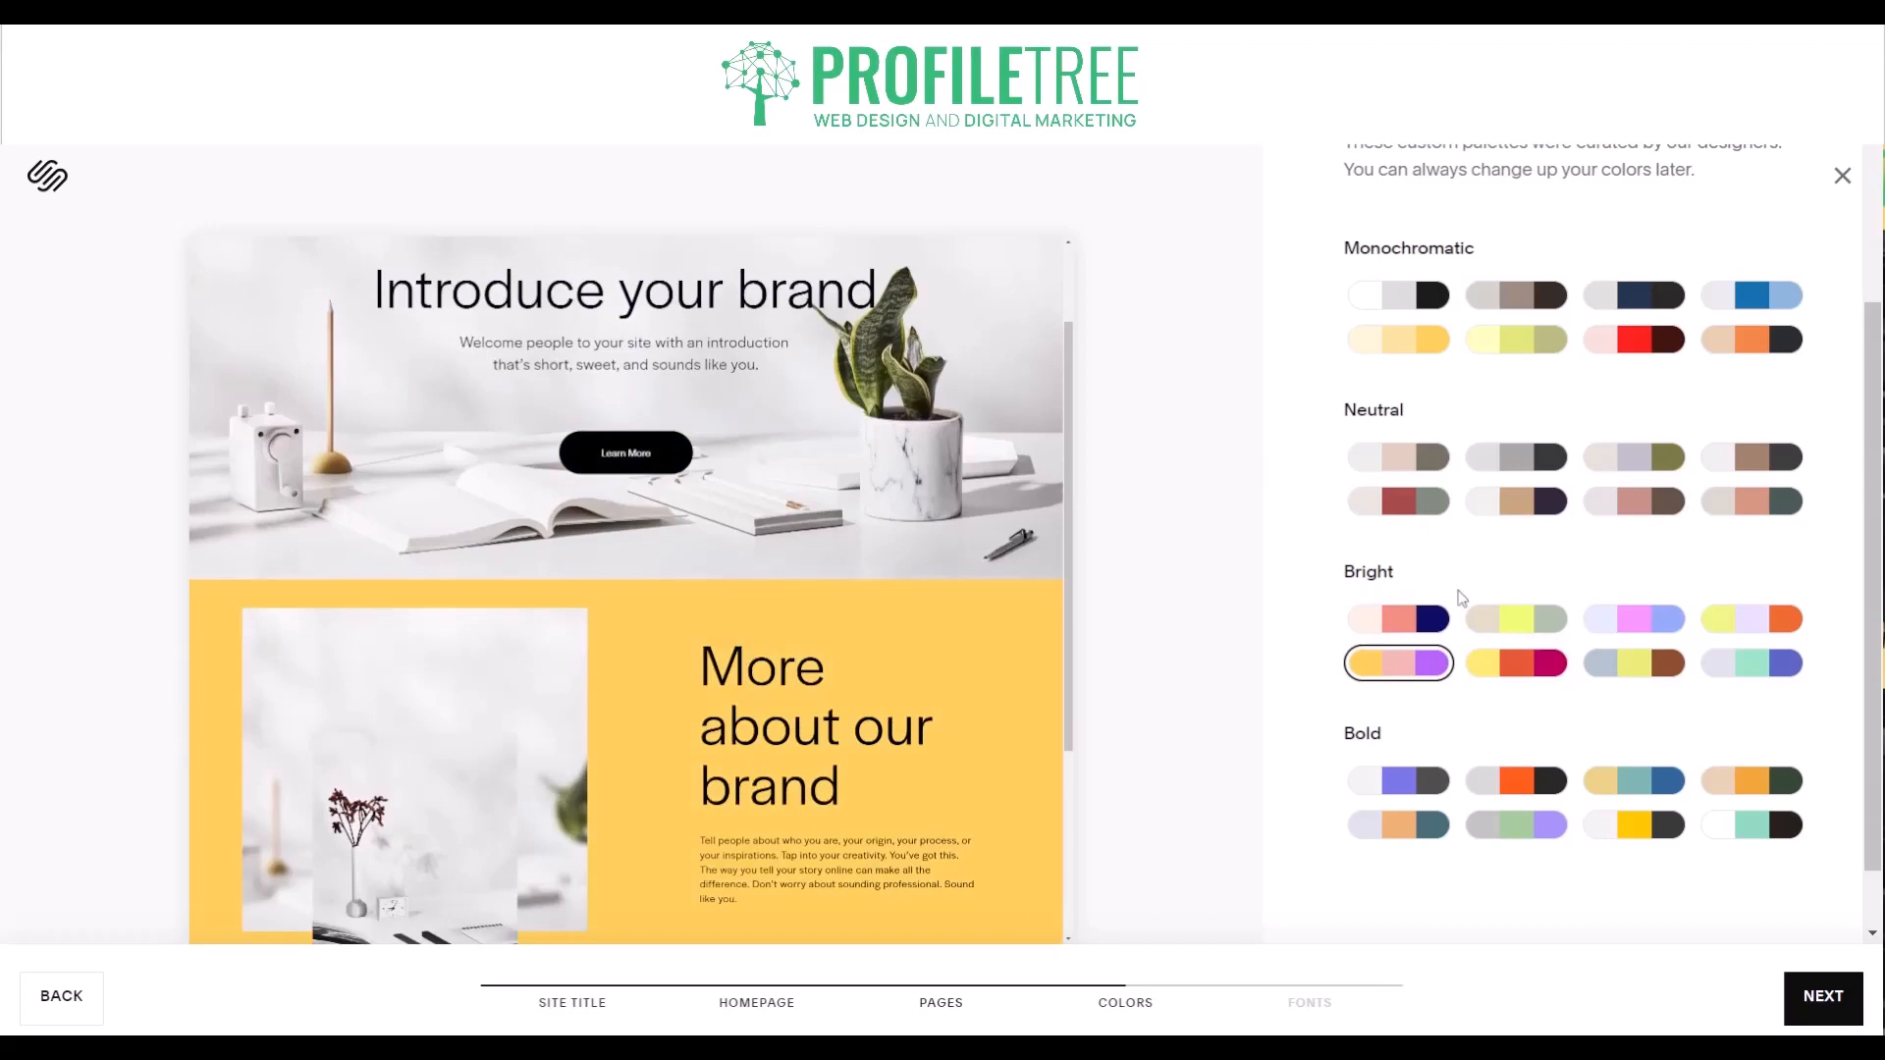
pyautogui.scroll(-1, 1554, 699)
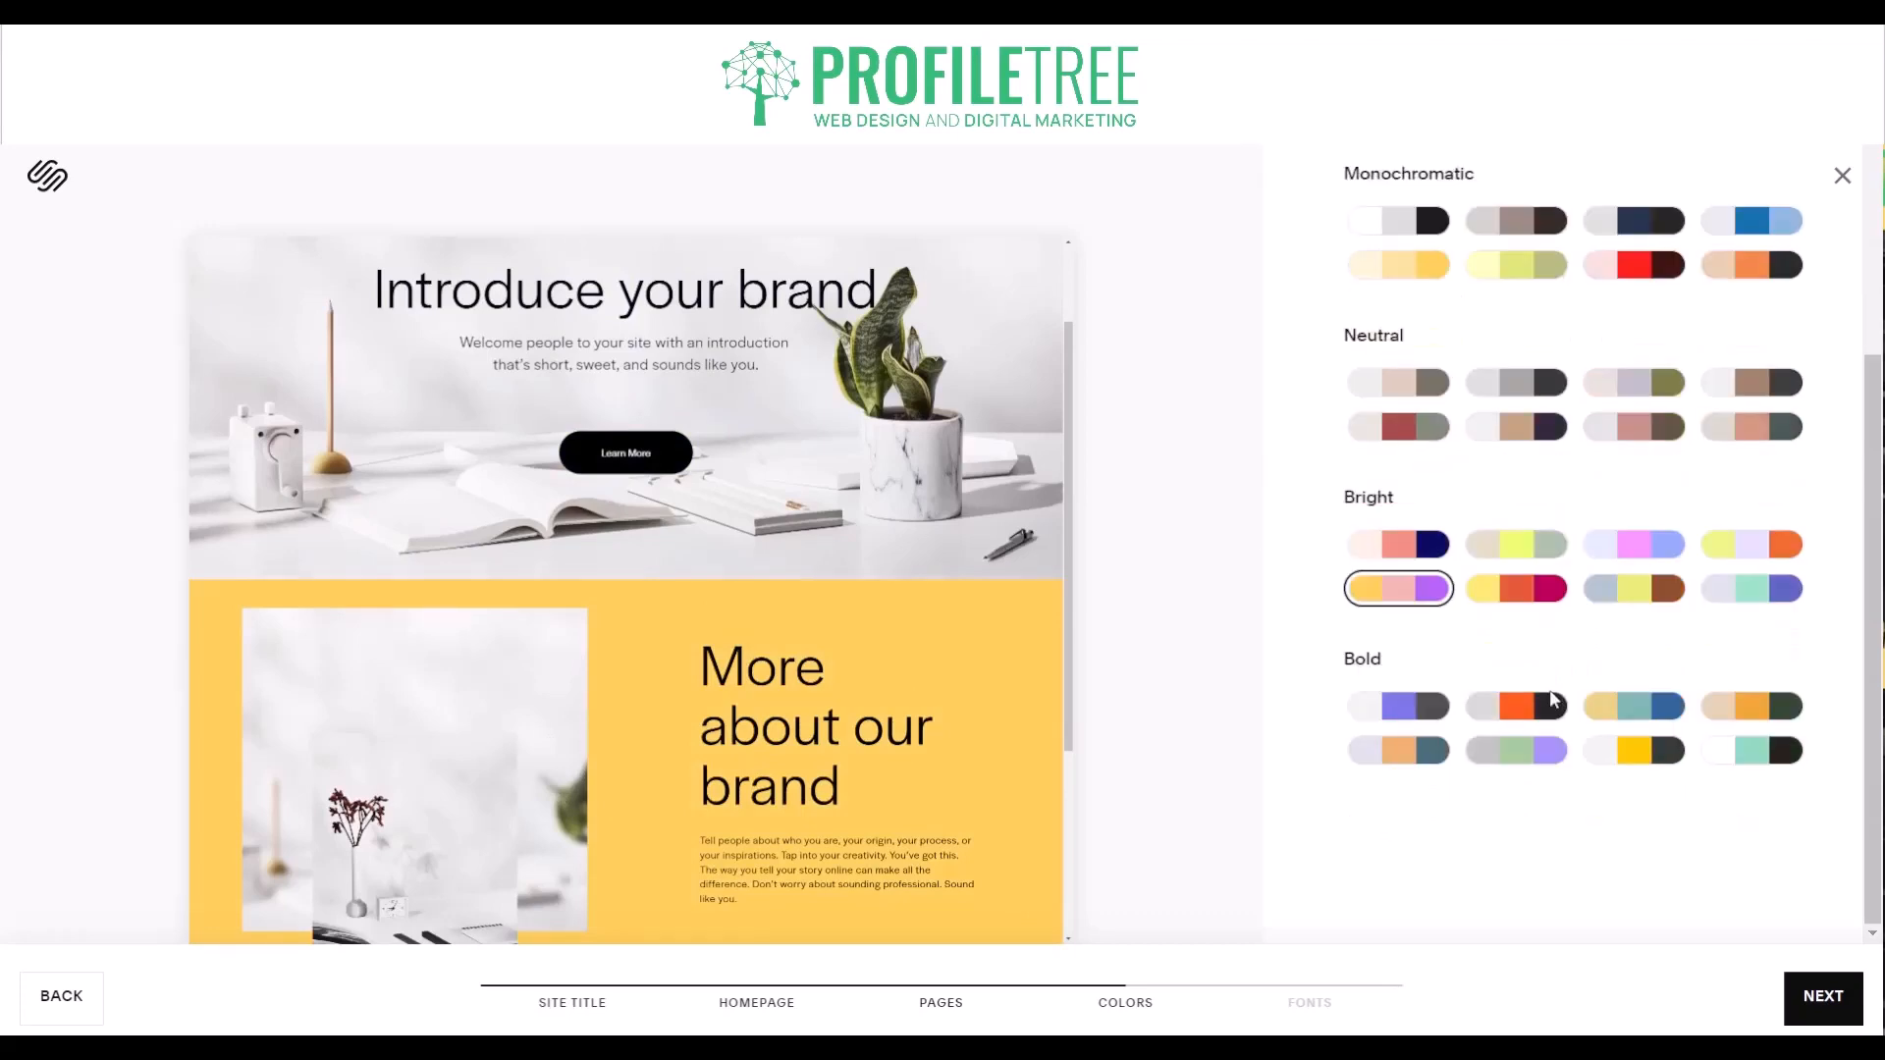
pyautogui.click(1809, 1006)
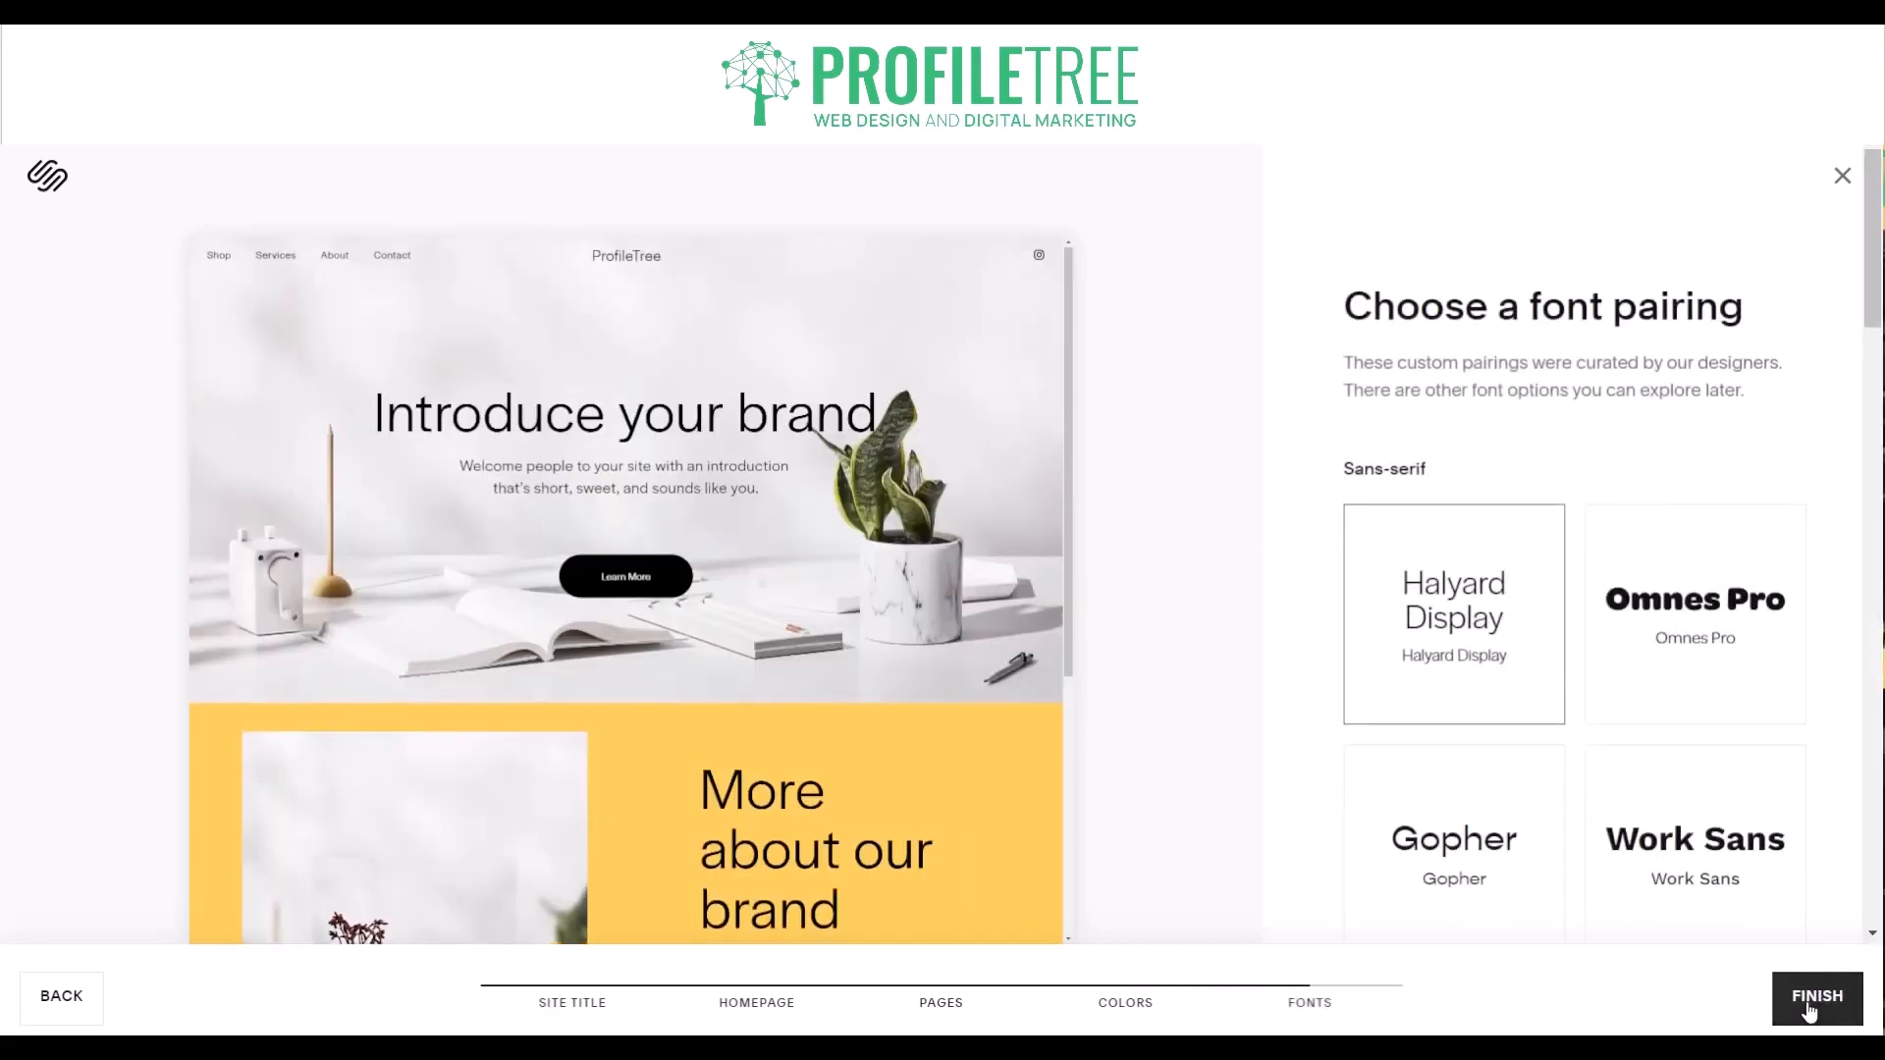
# - Choose the Omnes Pro sans-serif font pairing, look over the other pairings, and finish building the template
pyautogui.click(1648, 624)
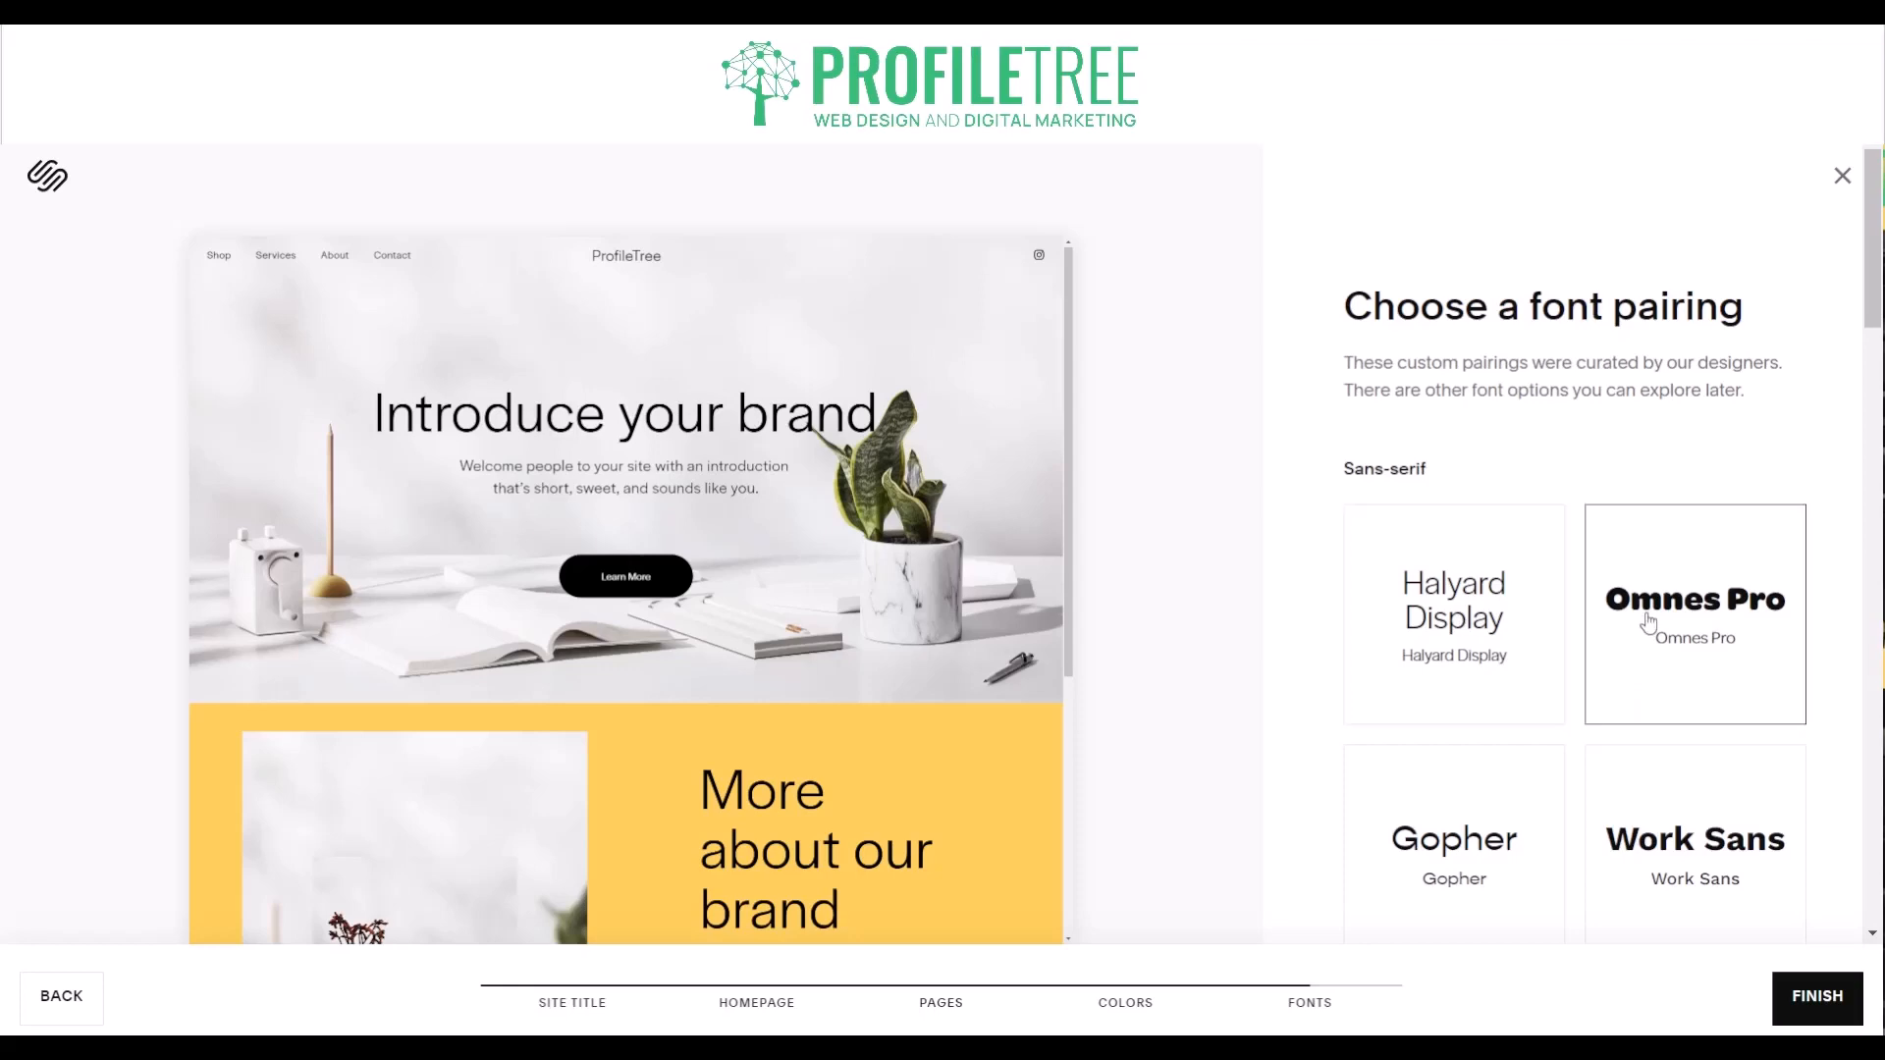
pyautogui.scroll(-7, 1364, 670)
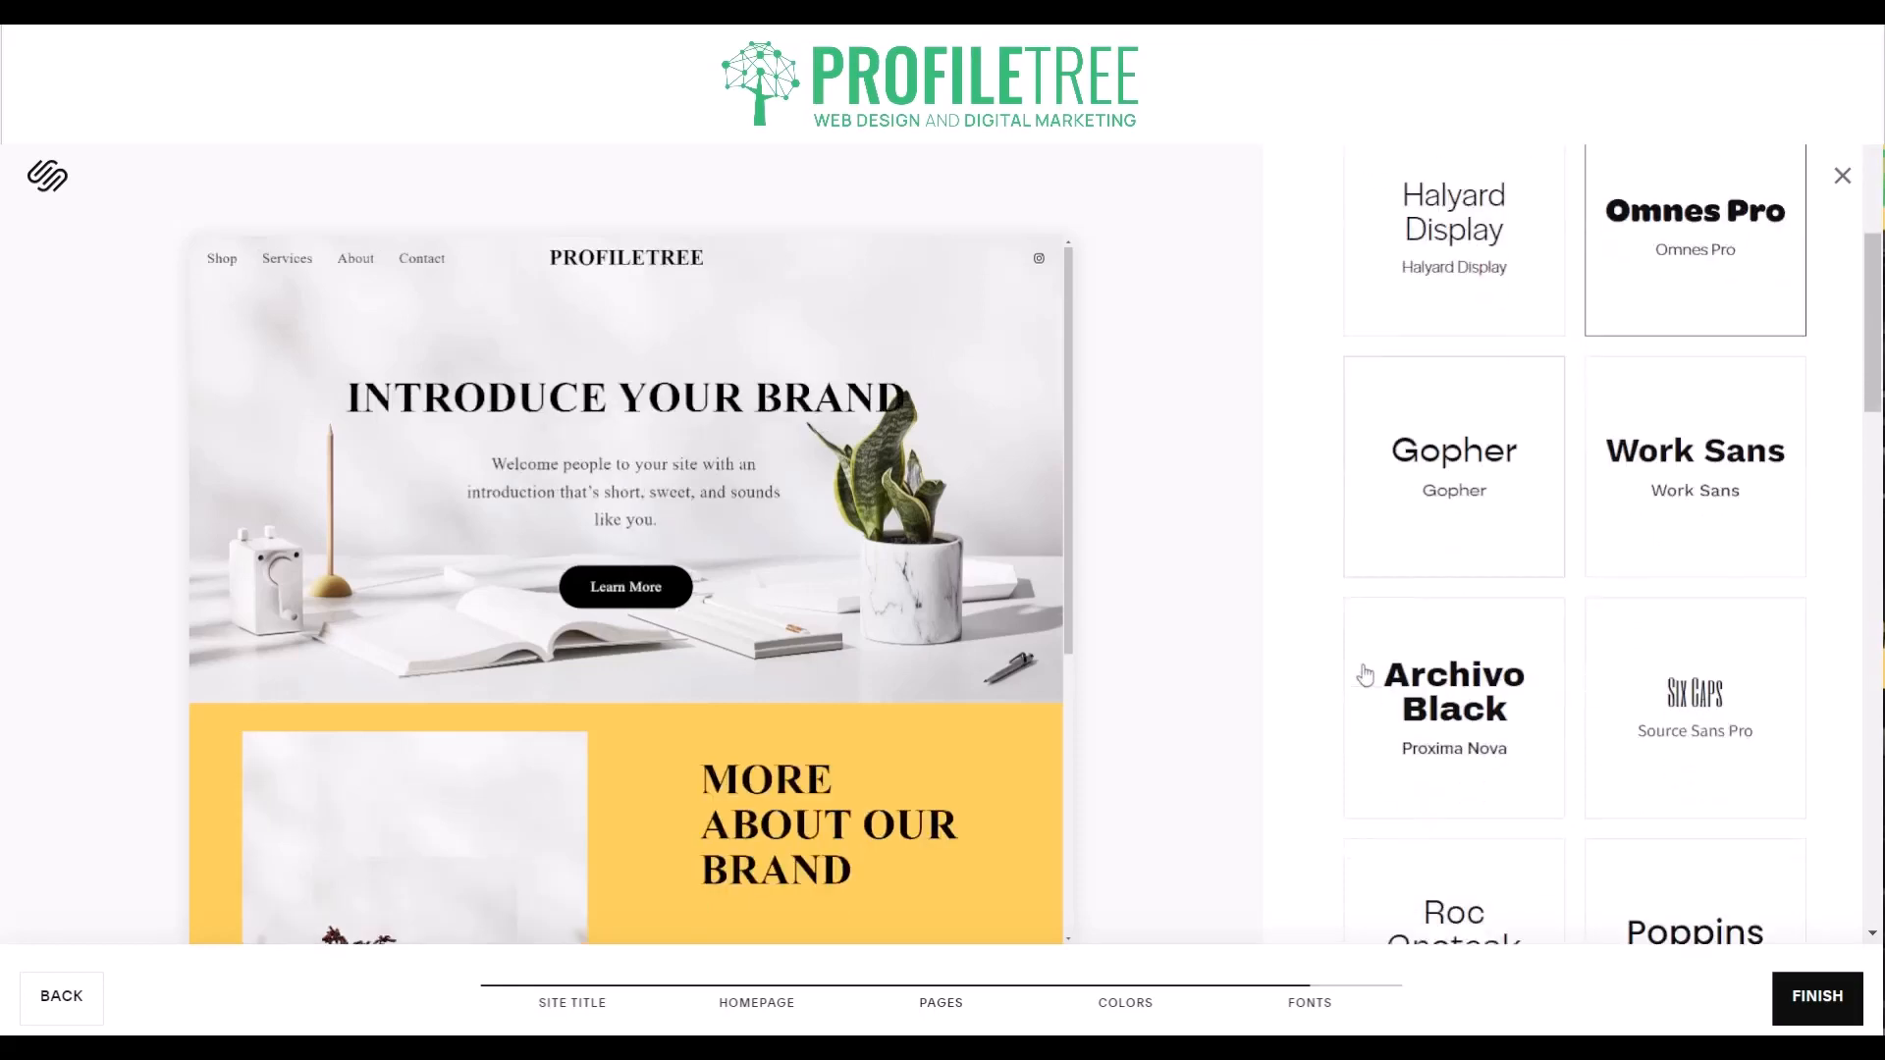
pyautogui.scroll(-10, 1365, 670)
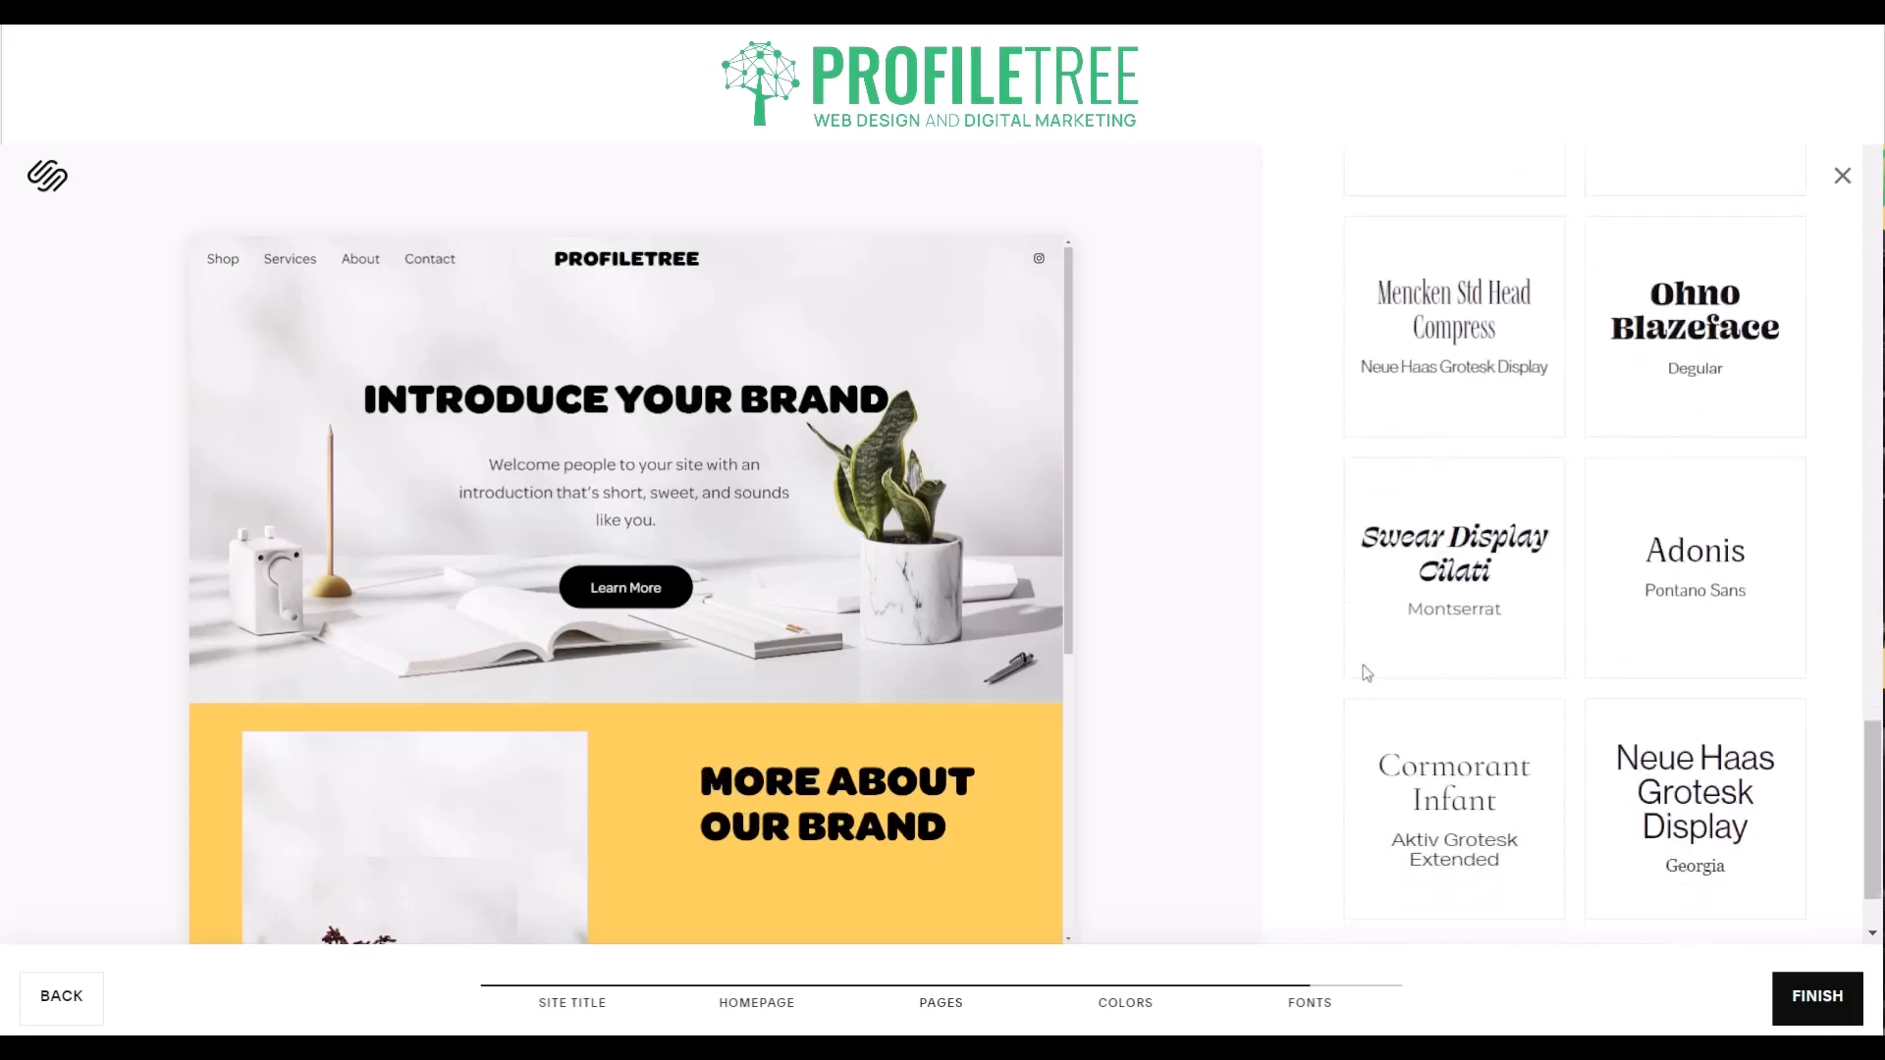
pyautogui.scroll(17, 1363, 668)
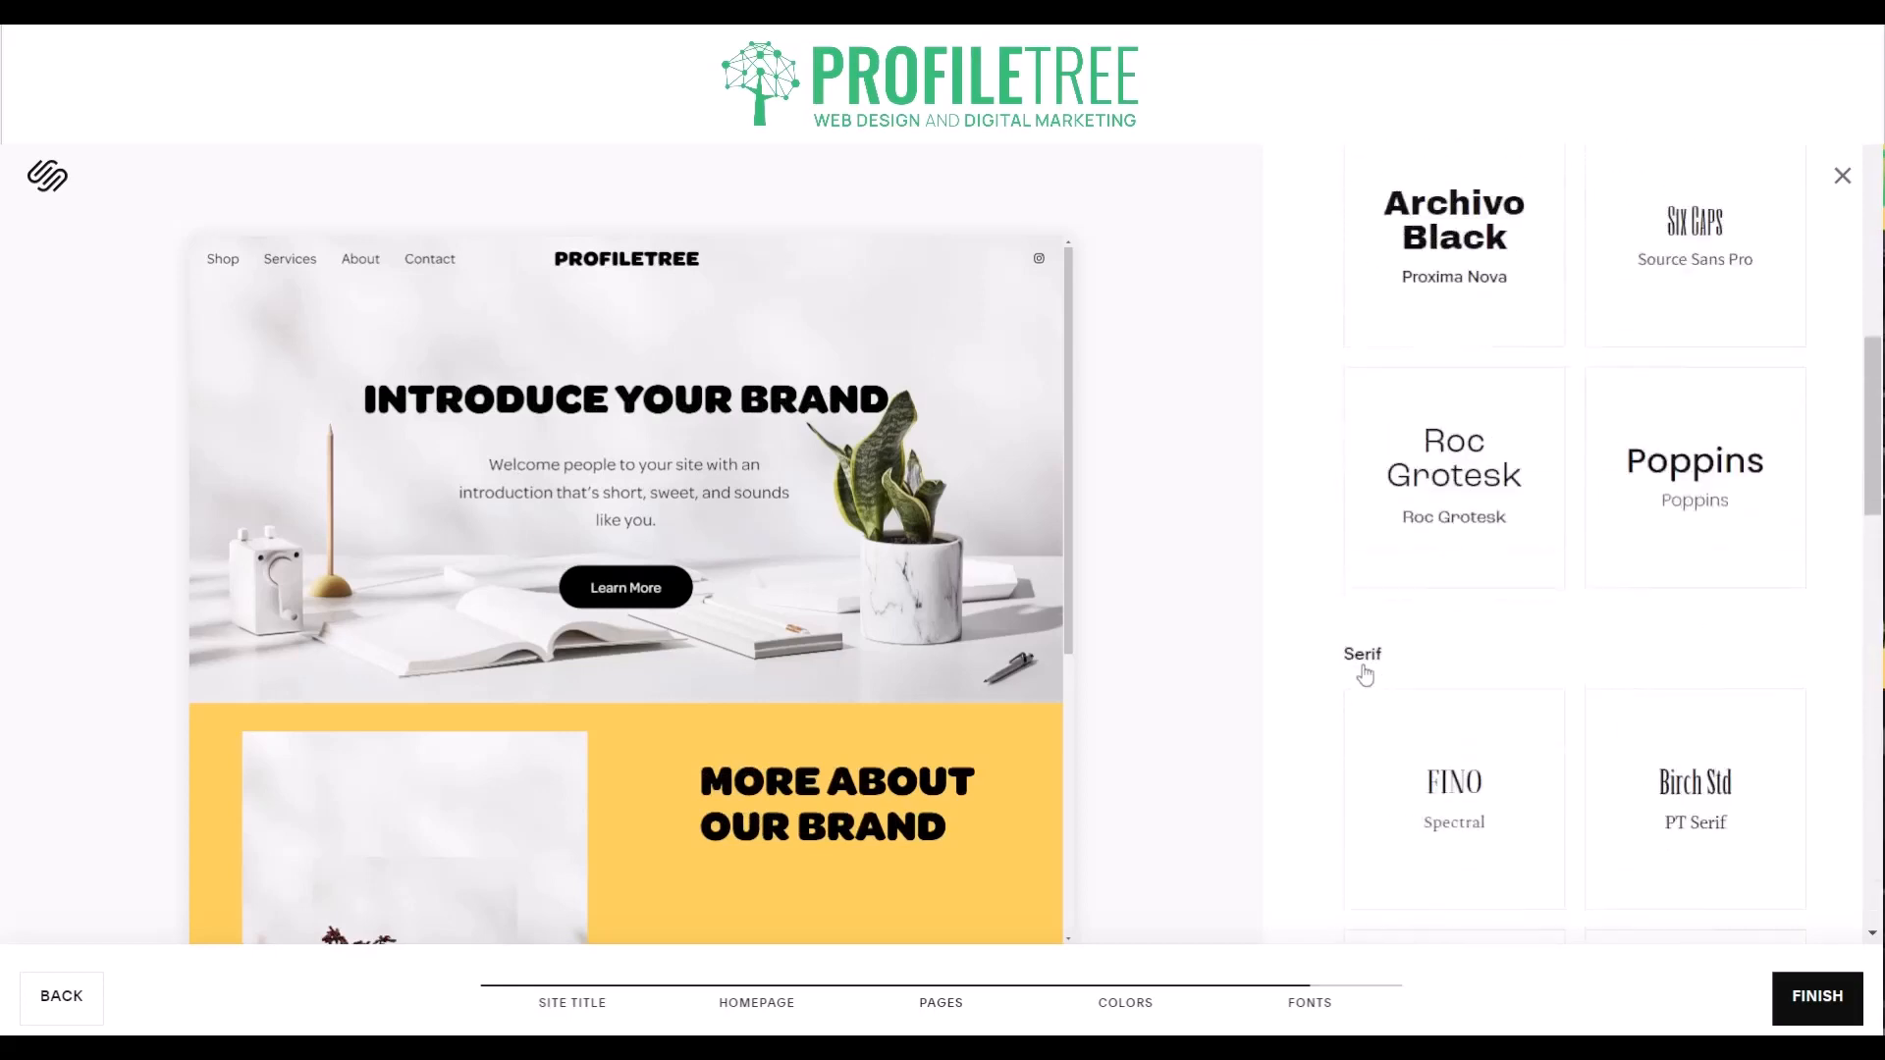
pyautogui.click(1789, 984)
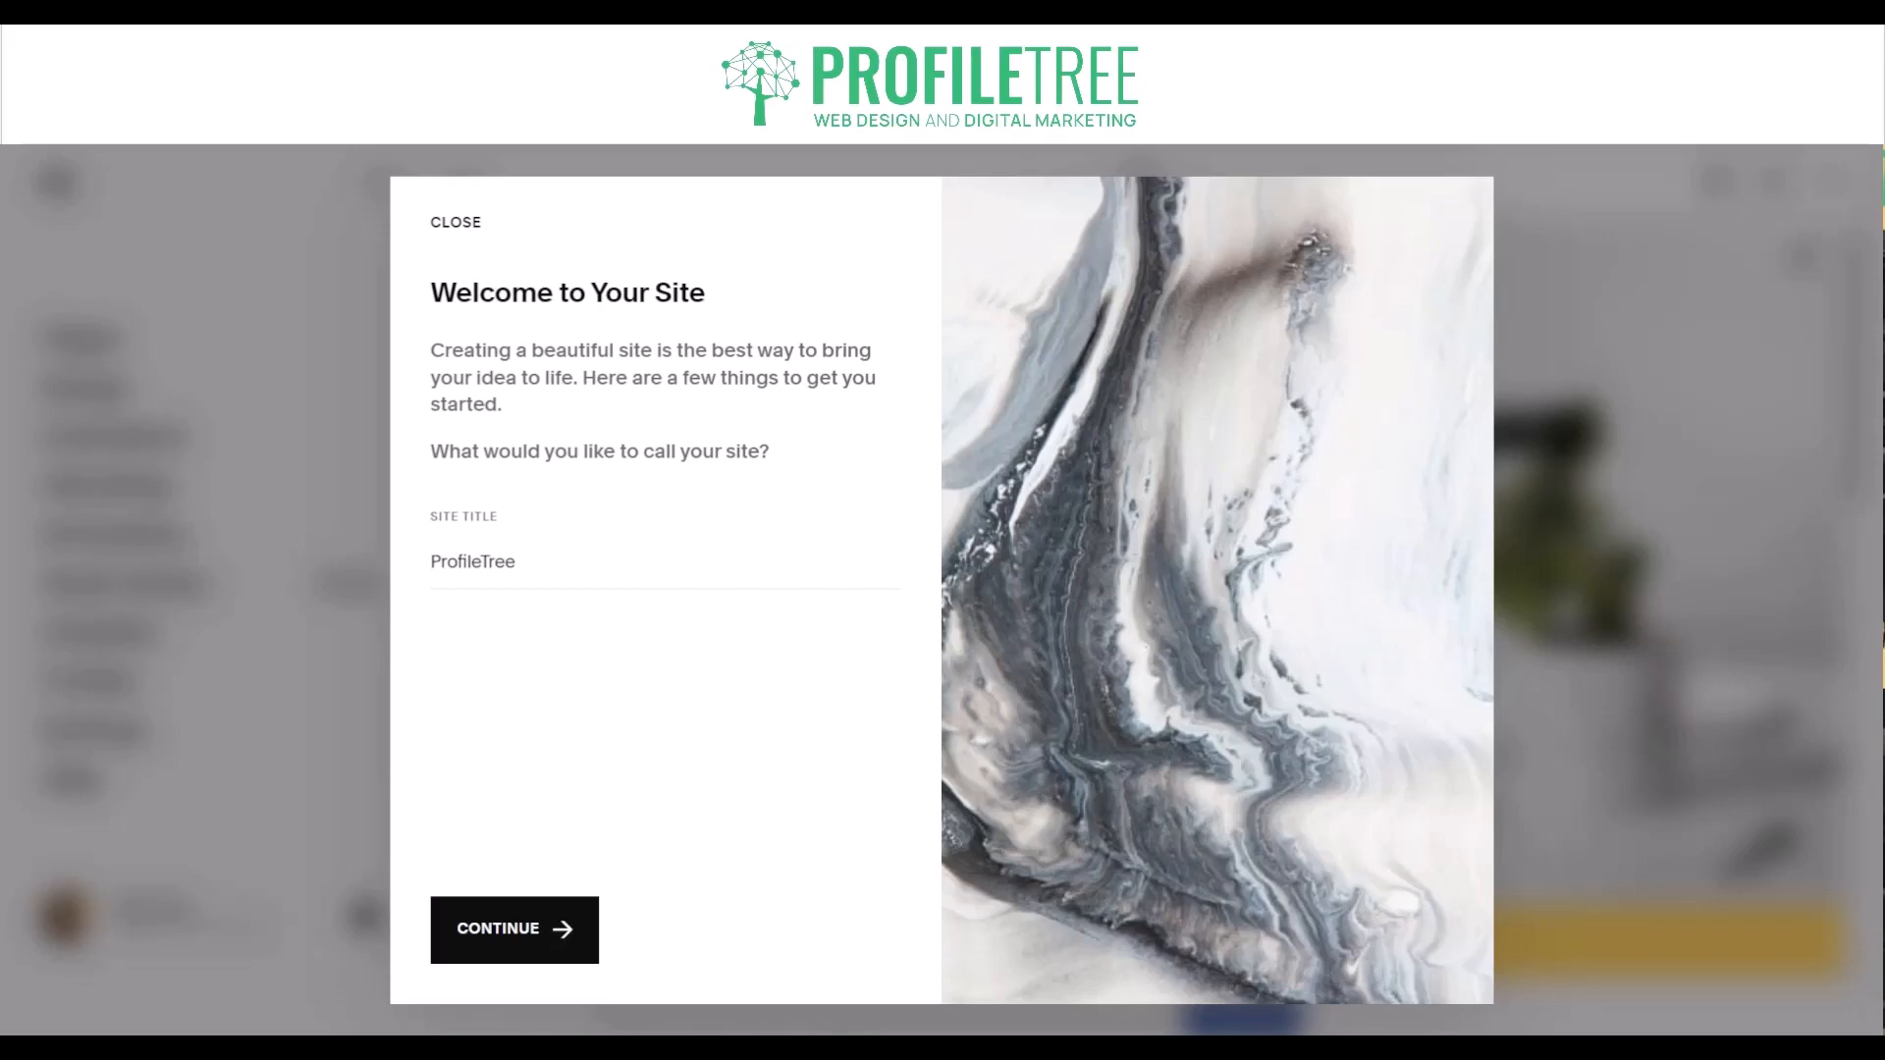
# - Name the site ProfileTreats and complete the welcome introduction through editing pages, creating pages and styling the site
pyautogui.click(515, 929)
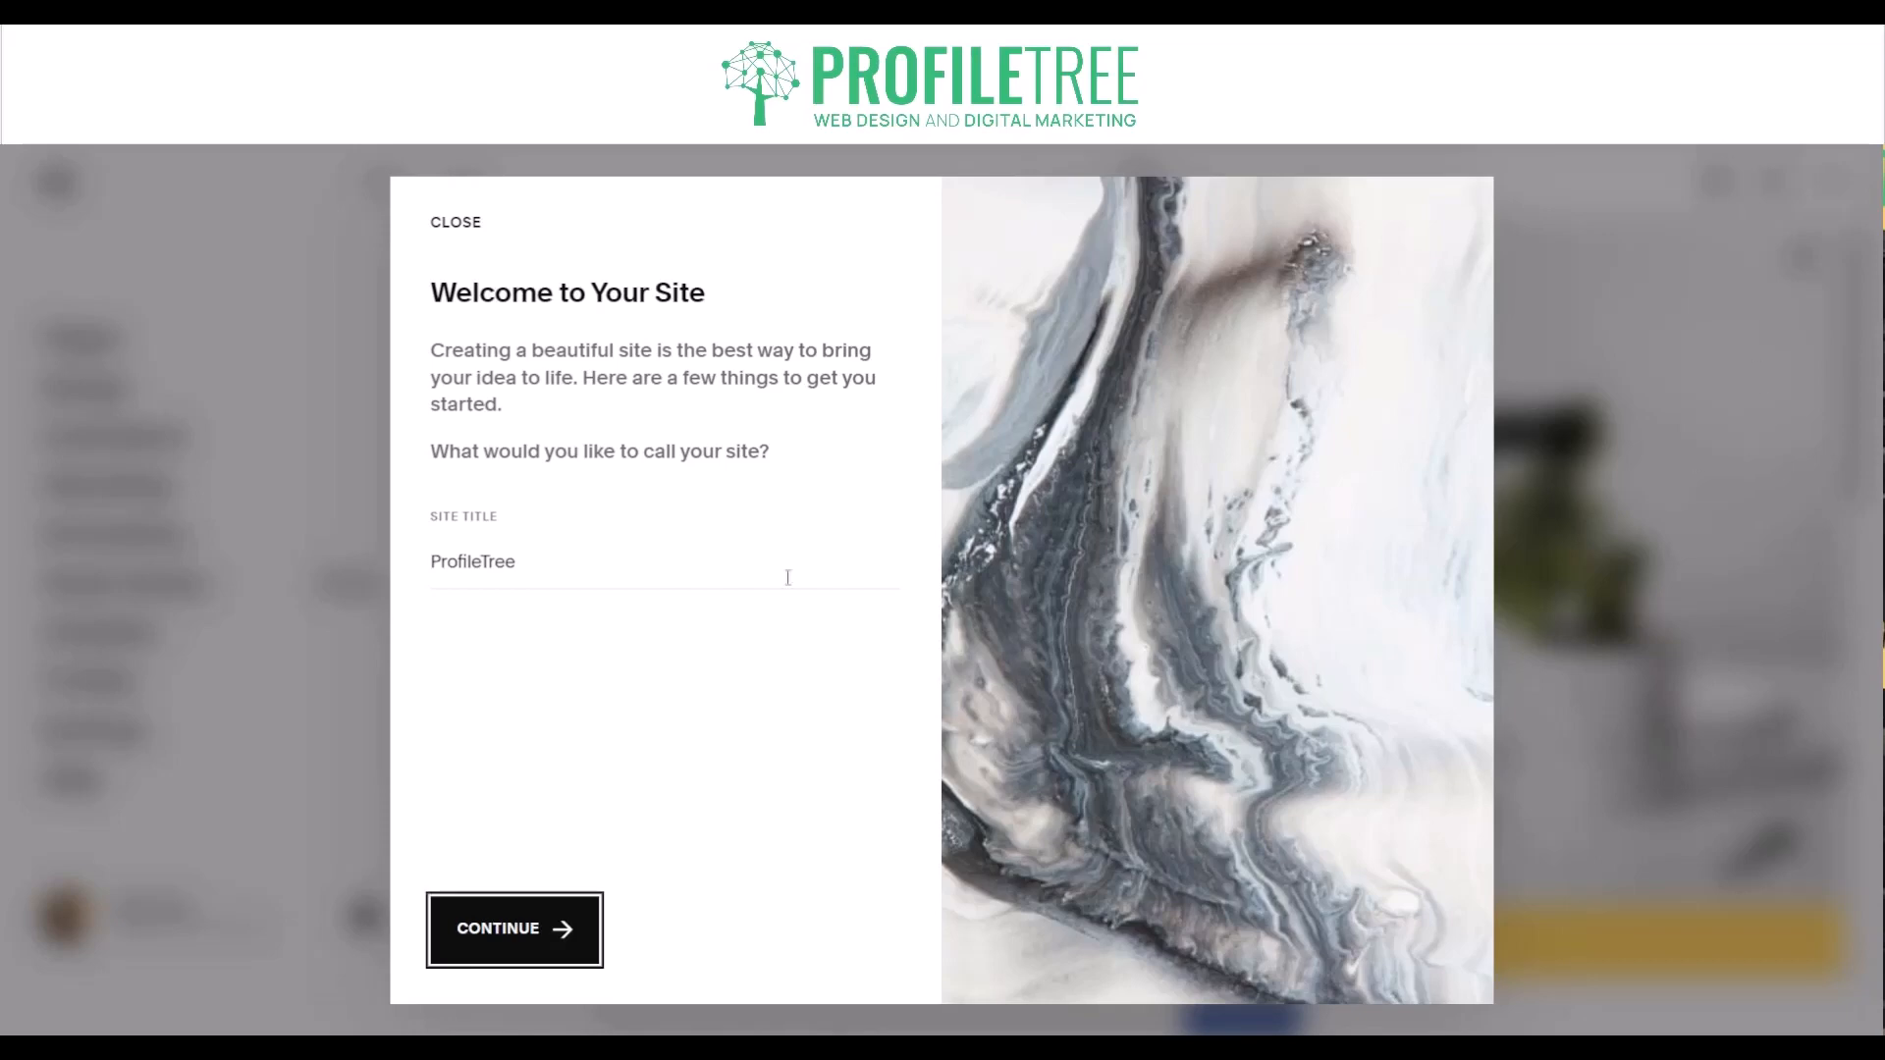
pyautogui.click(435, 562)
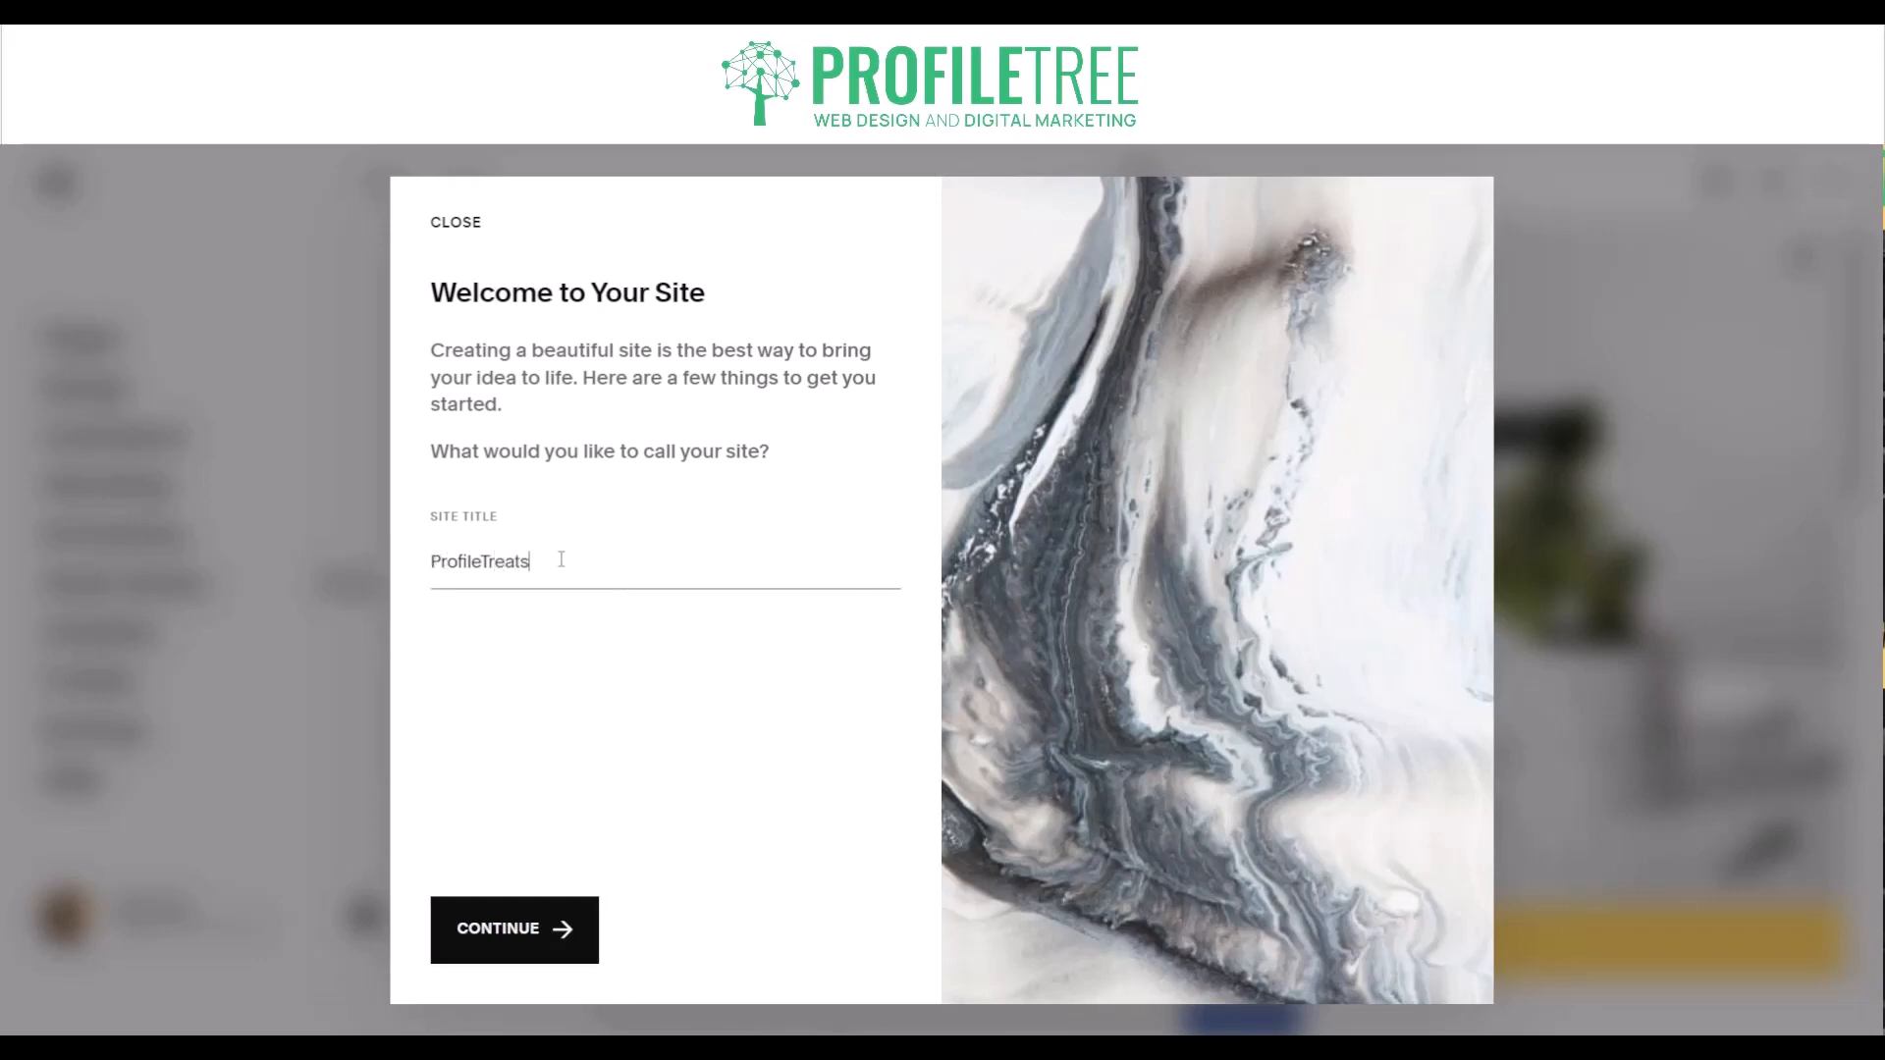
pyautogui.click(563, 903)
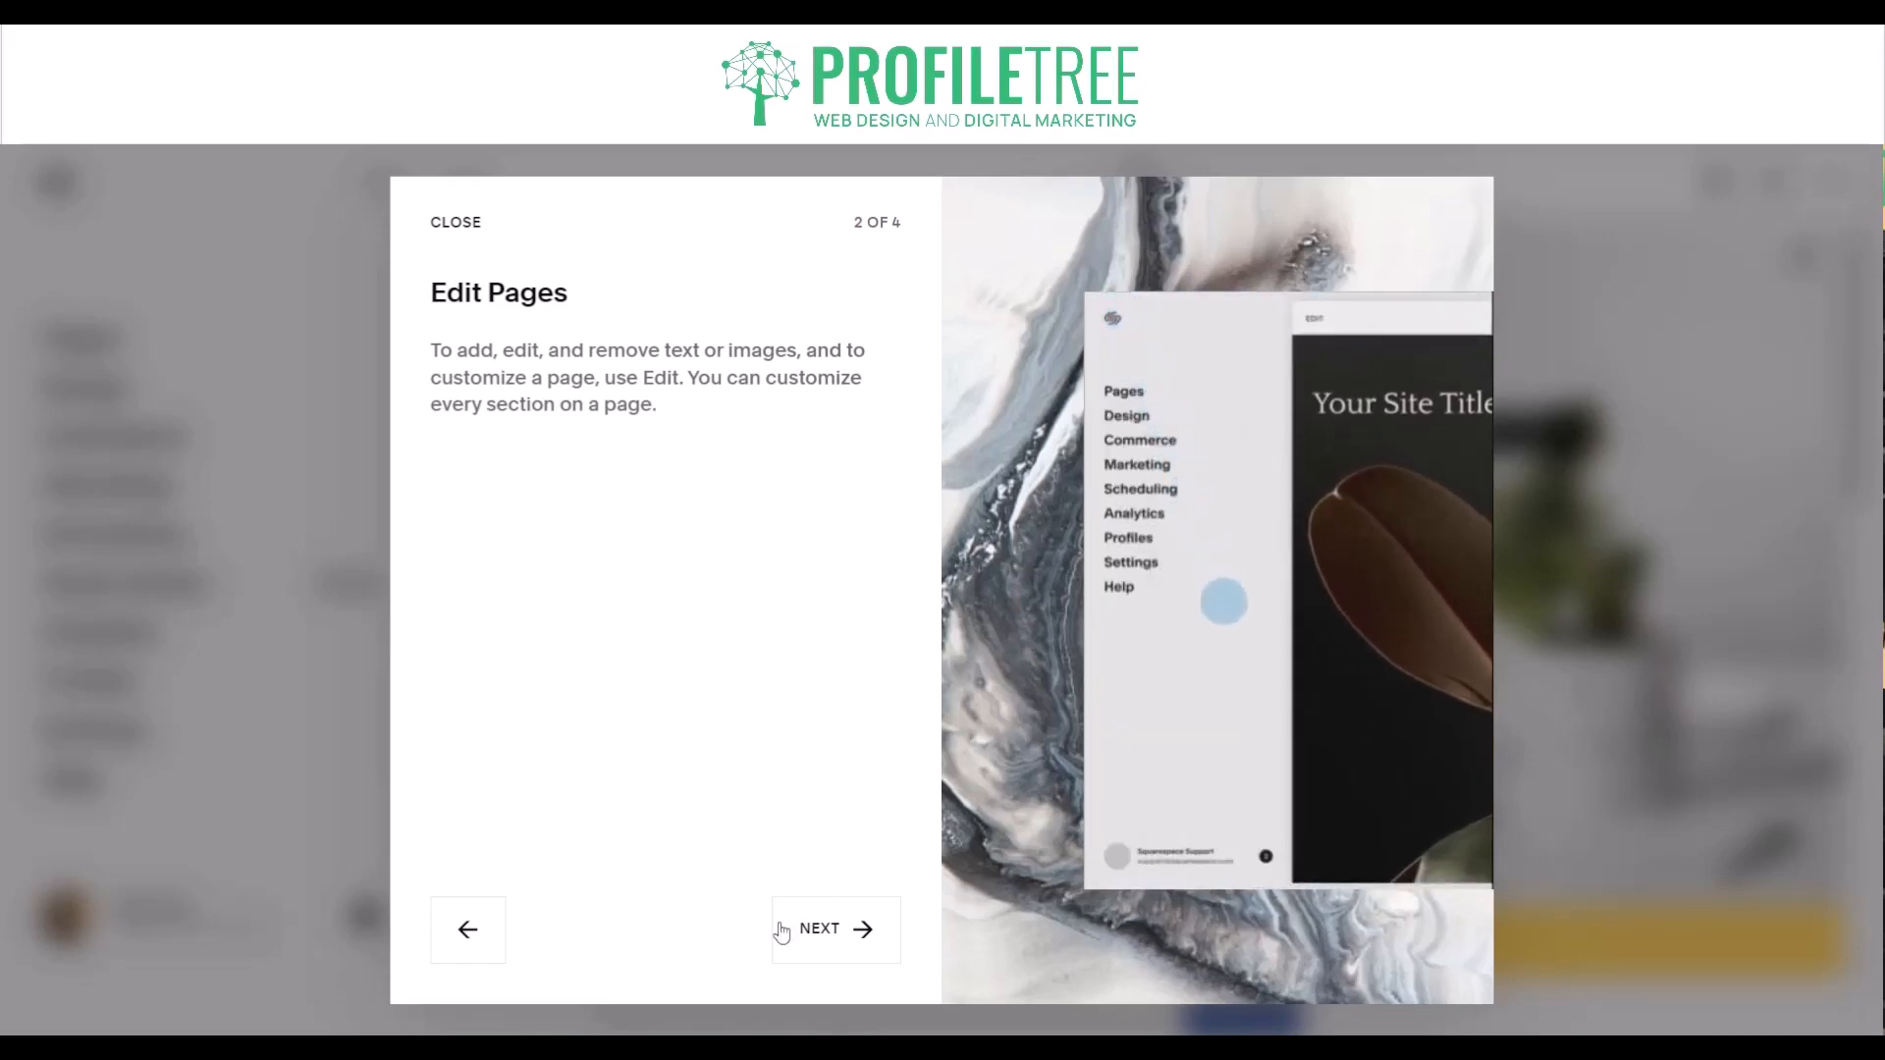
pyautogui.click(813, 952)
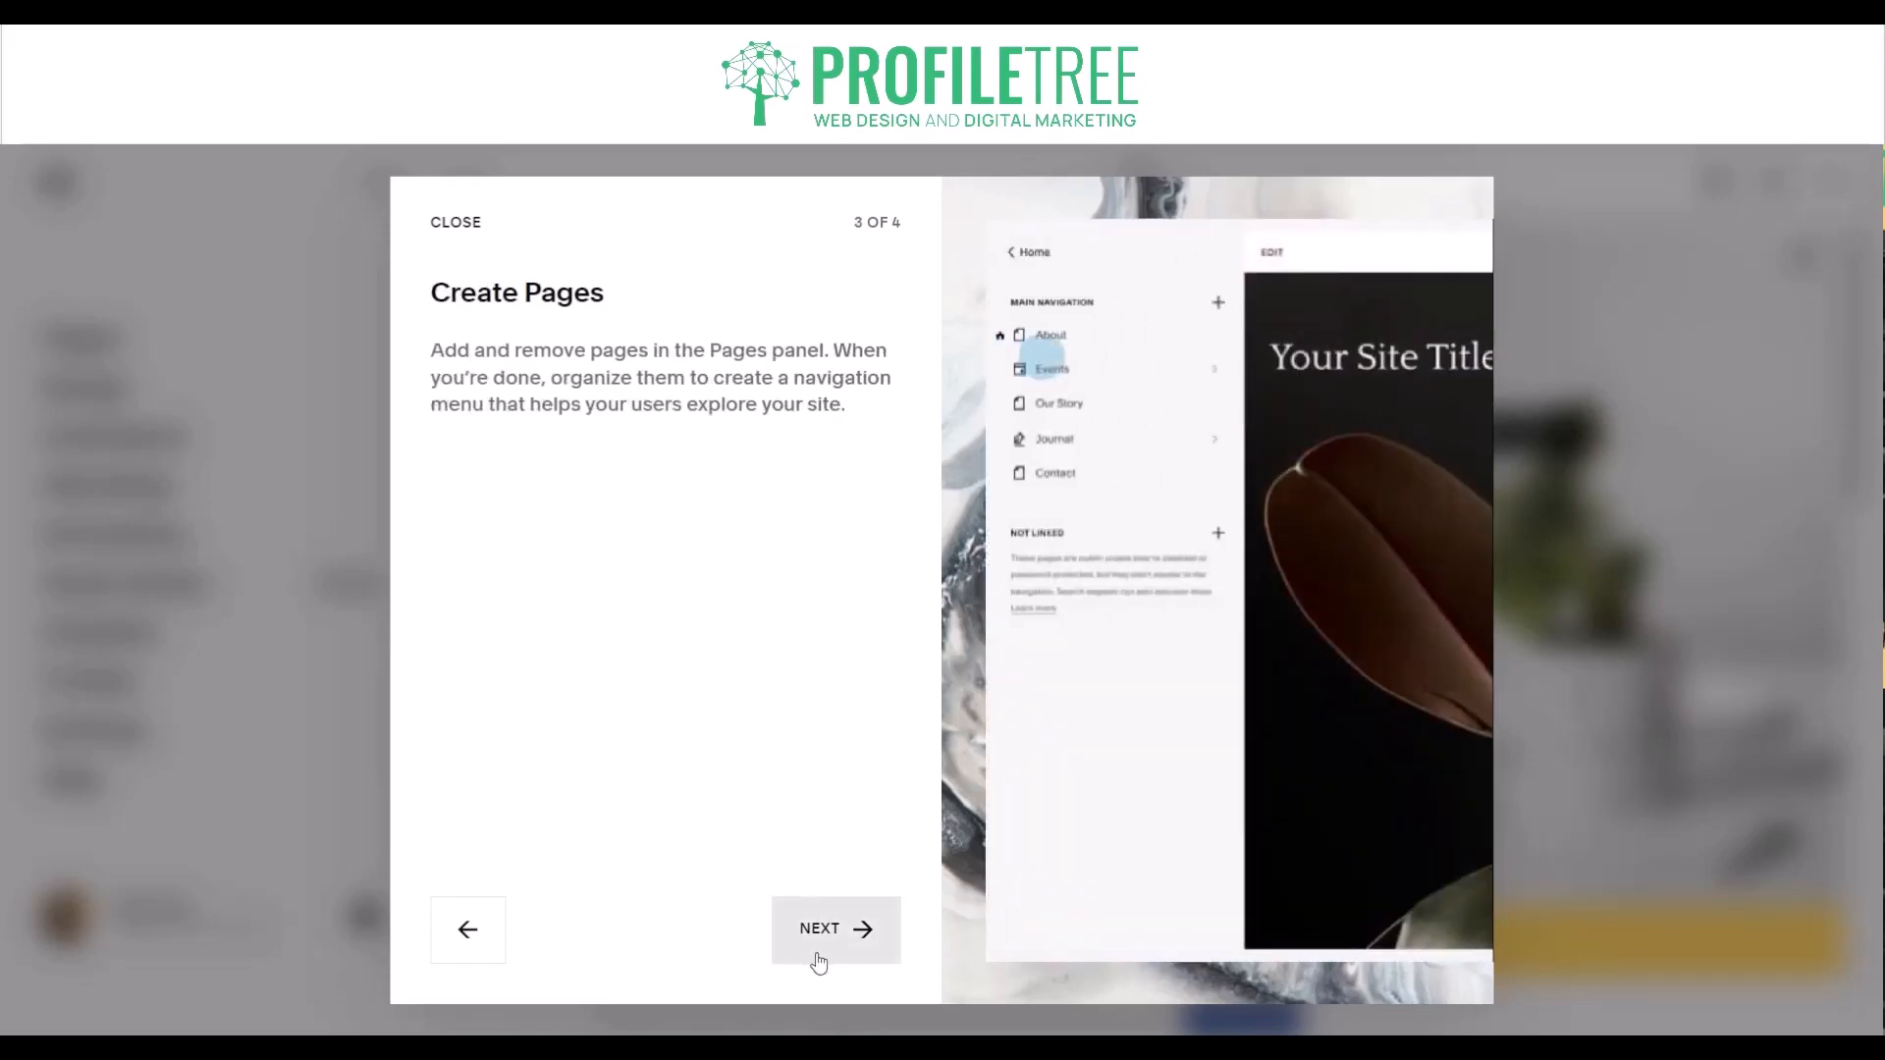
pyautogui.click(819, 957)
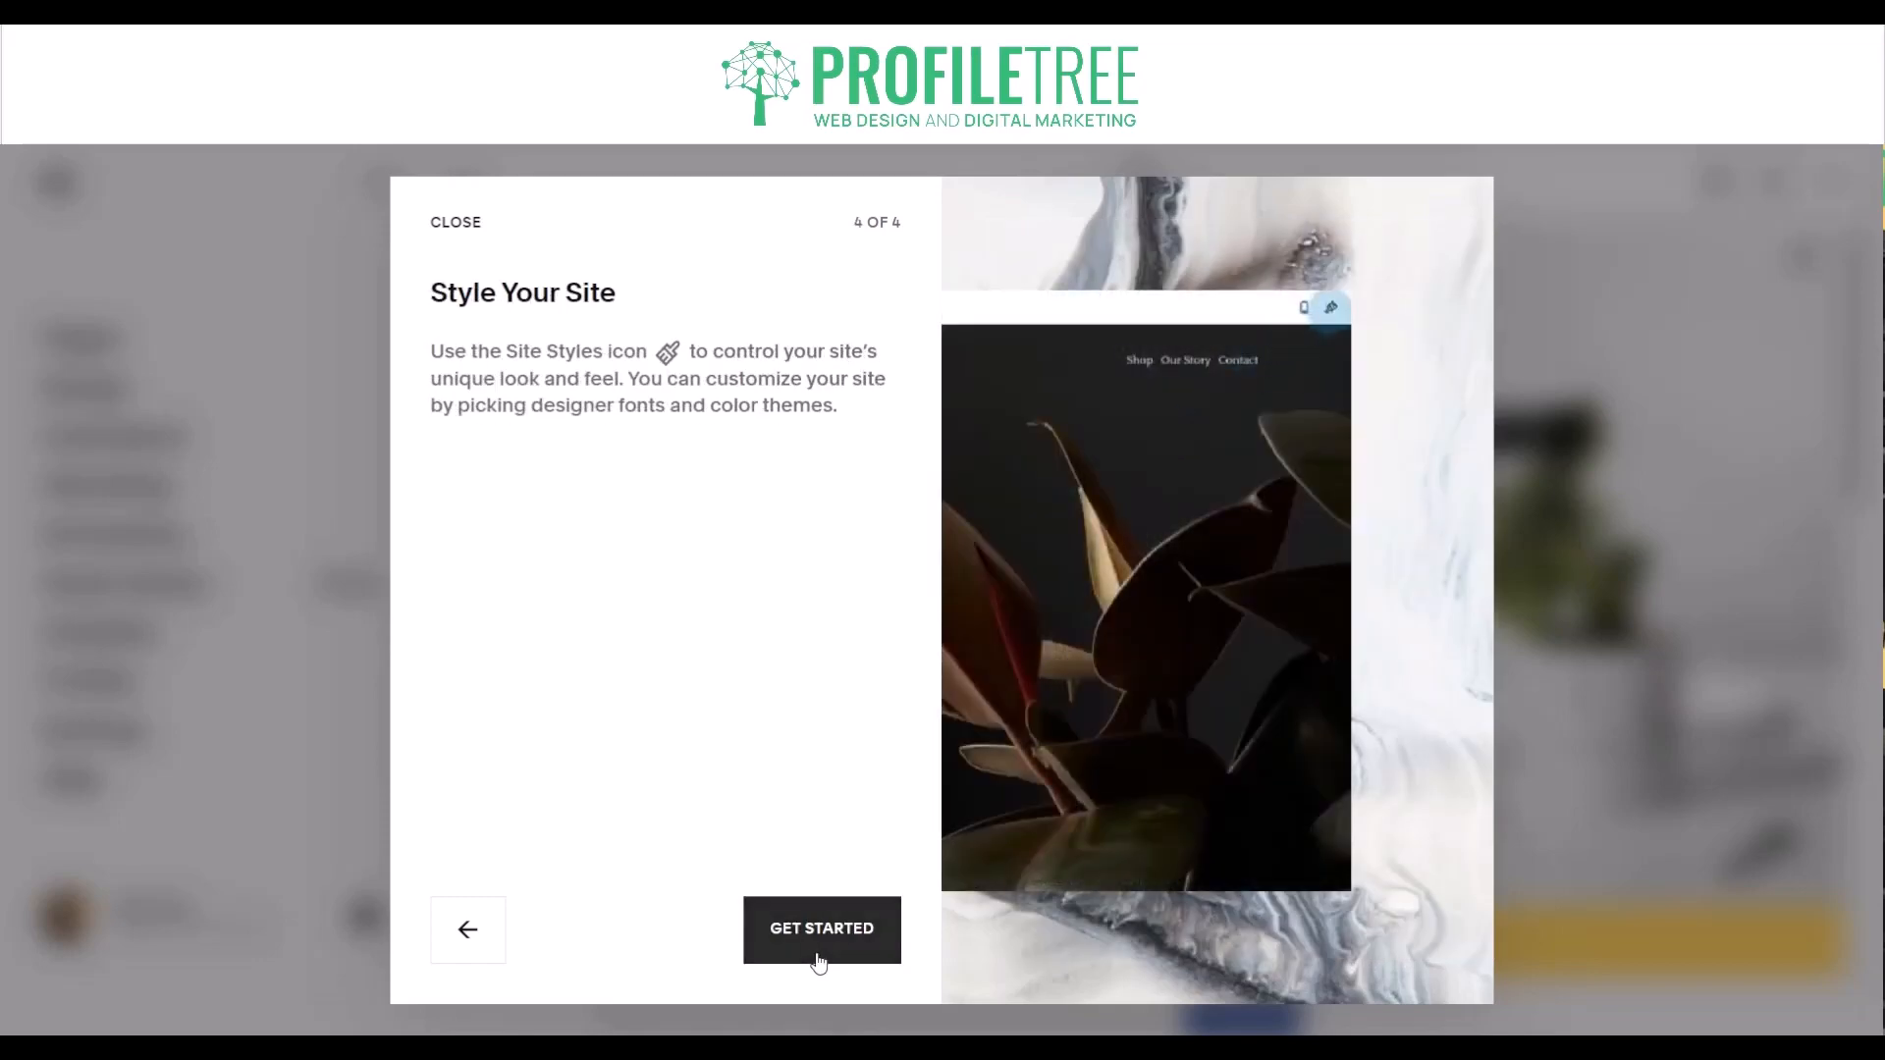
pyautogui.click(820, 957)
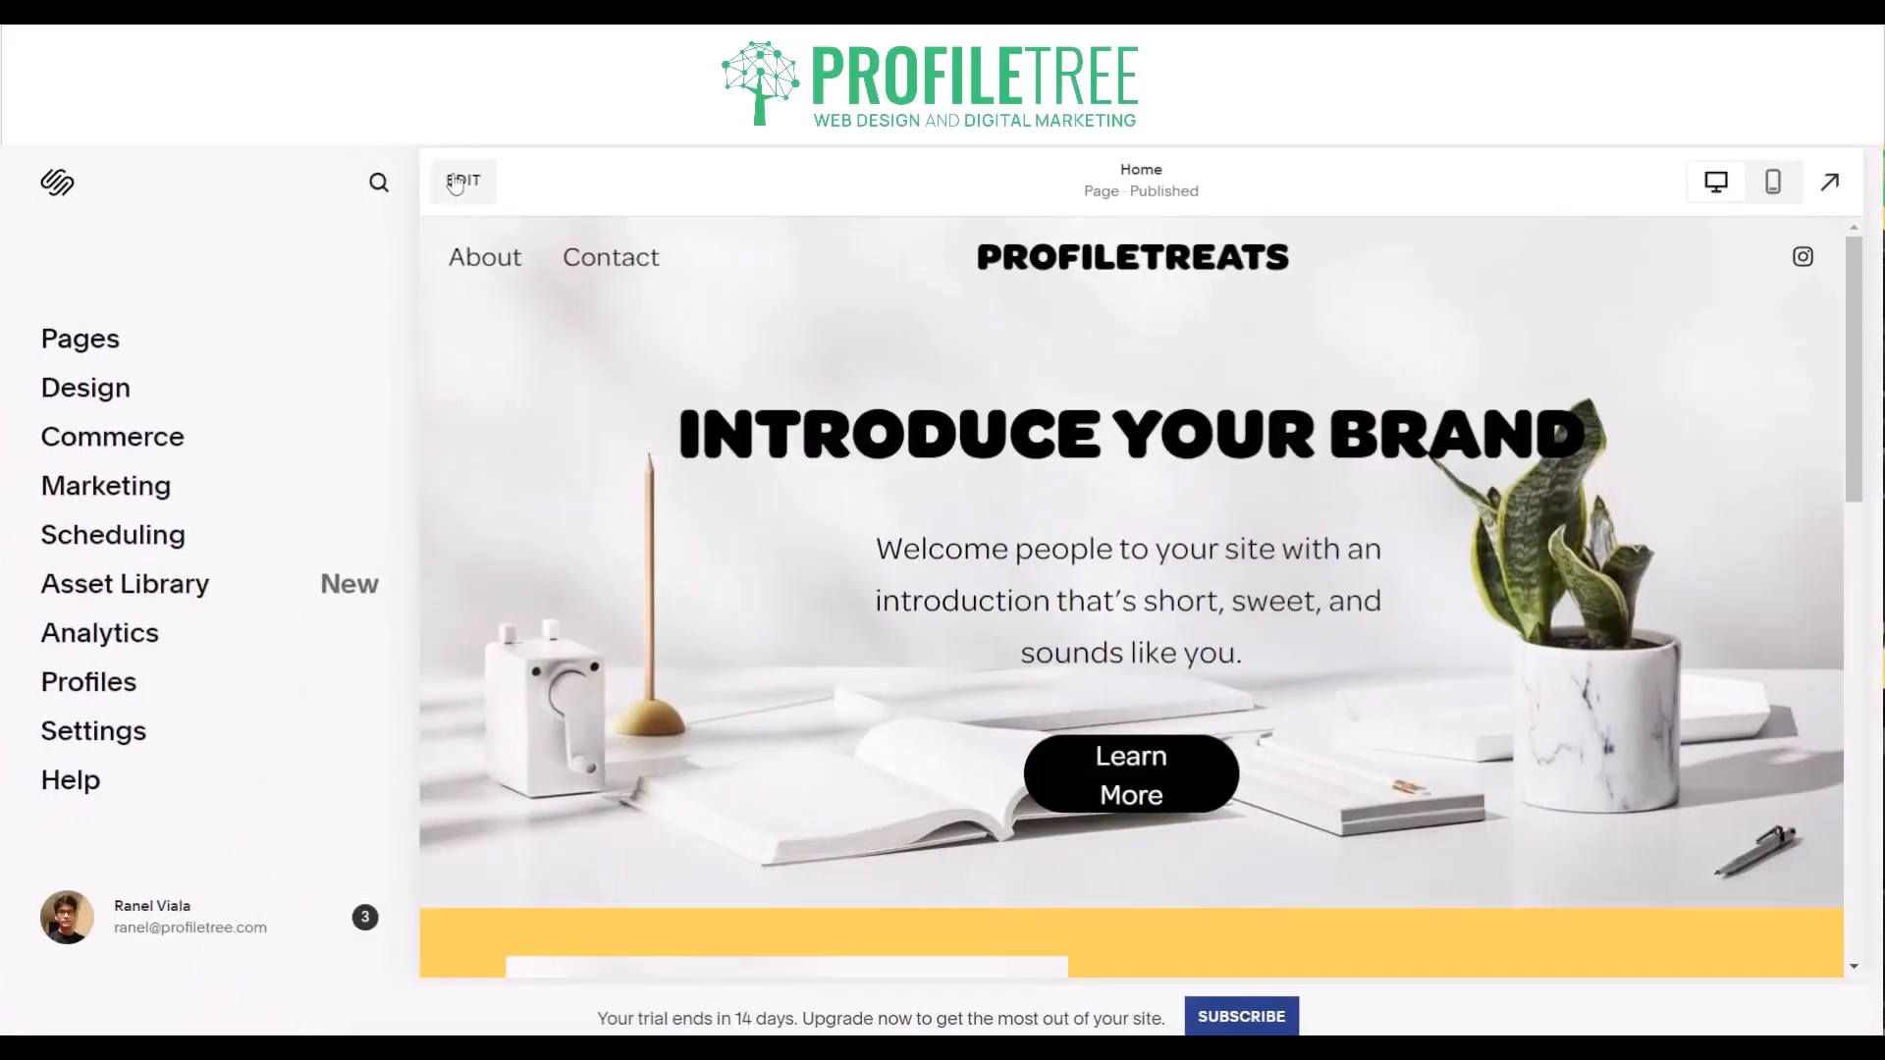
# - Open the homepage for editing and look over its intro and brand sections
pyautogui.click(454, 182)
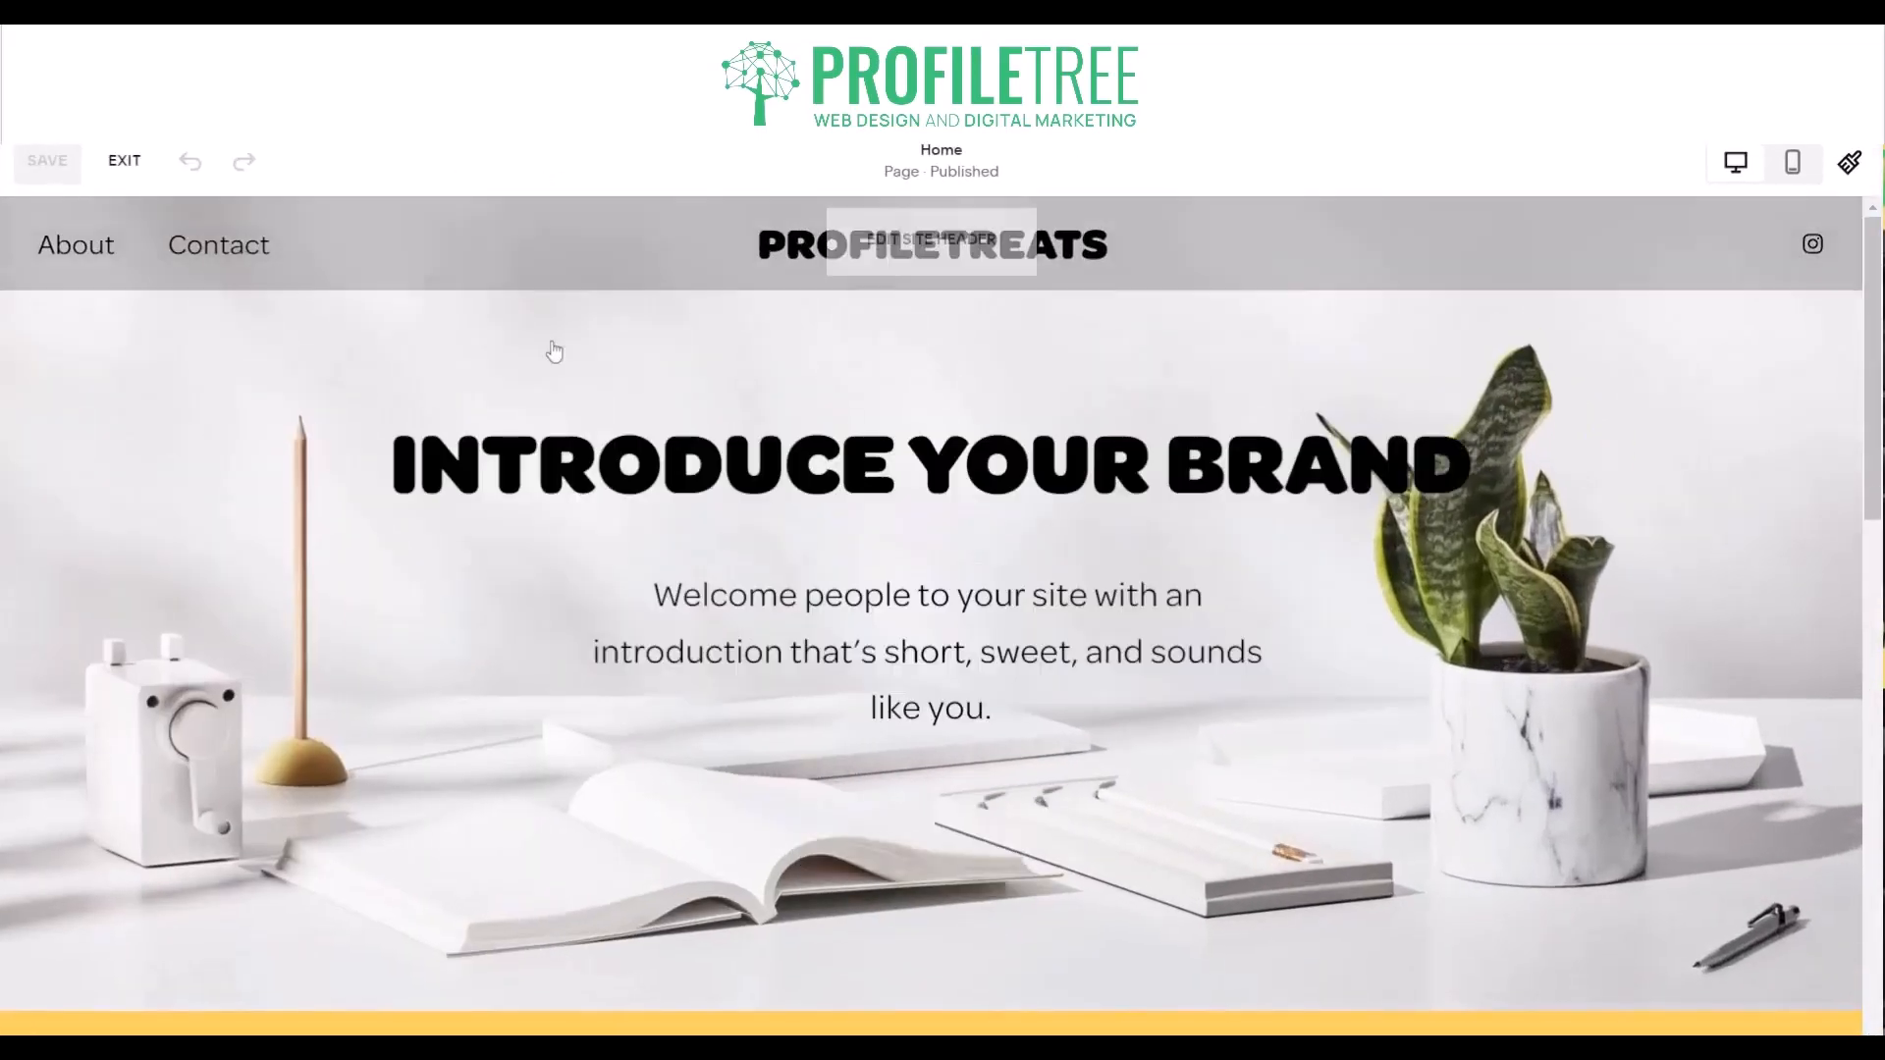
pyautogui.moveTo(608, 417)
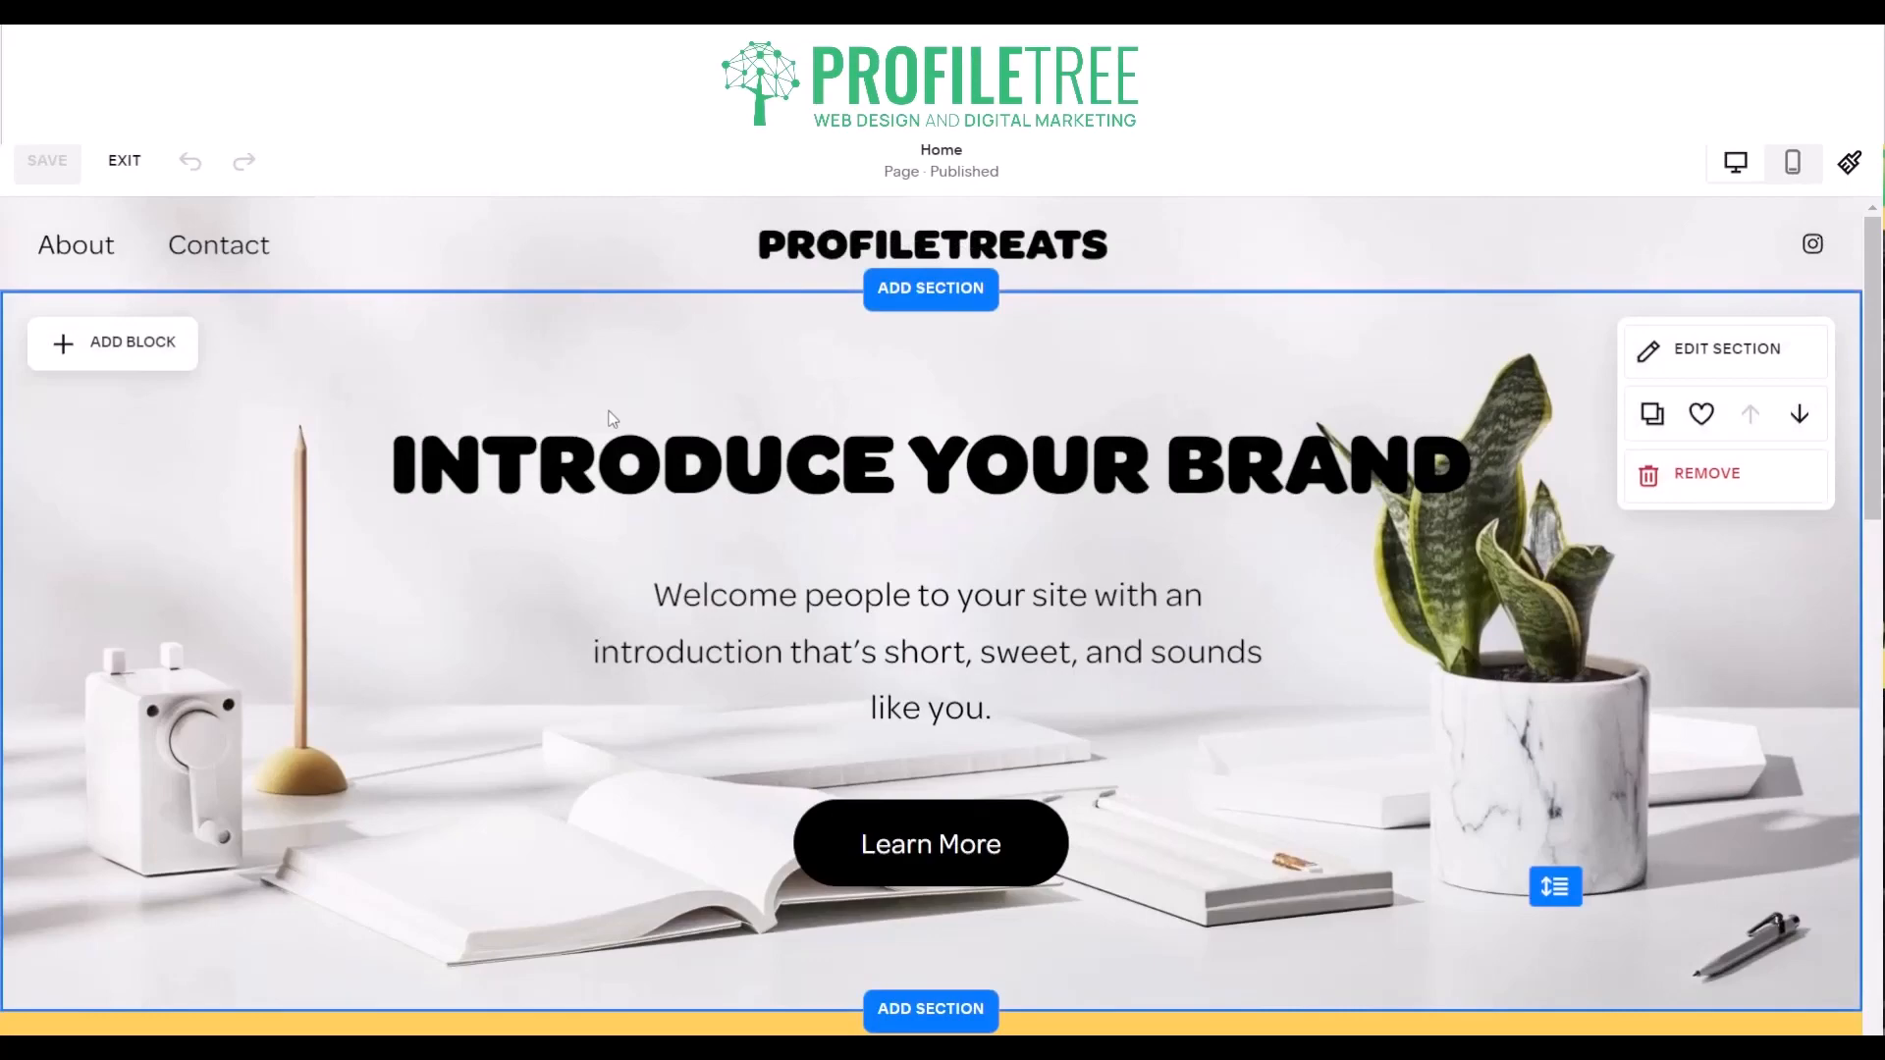
pyautogui.scroll(-5, 623, 618)
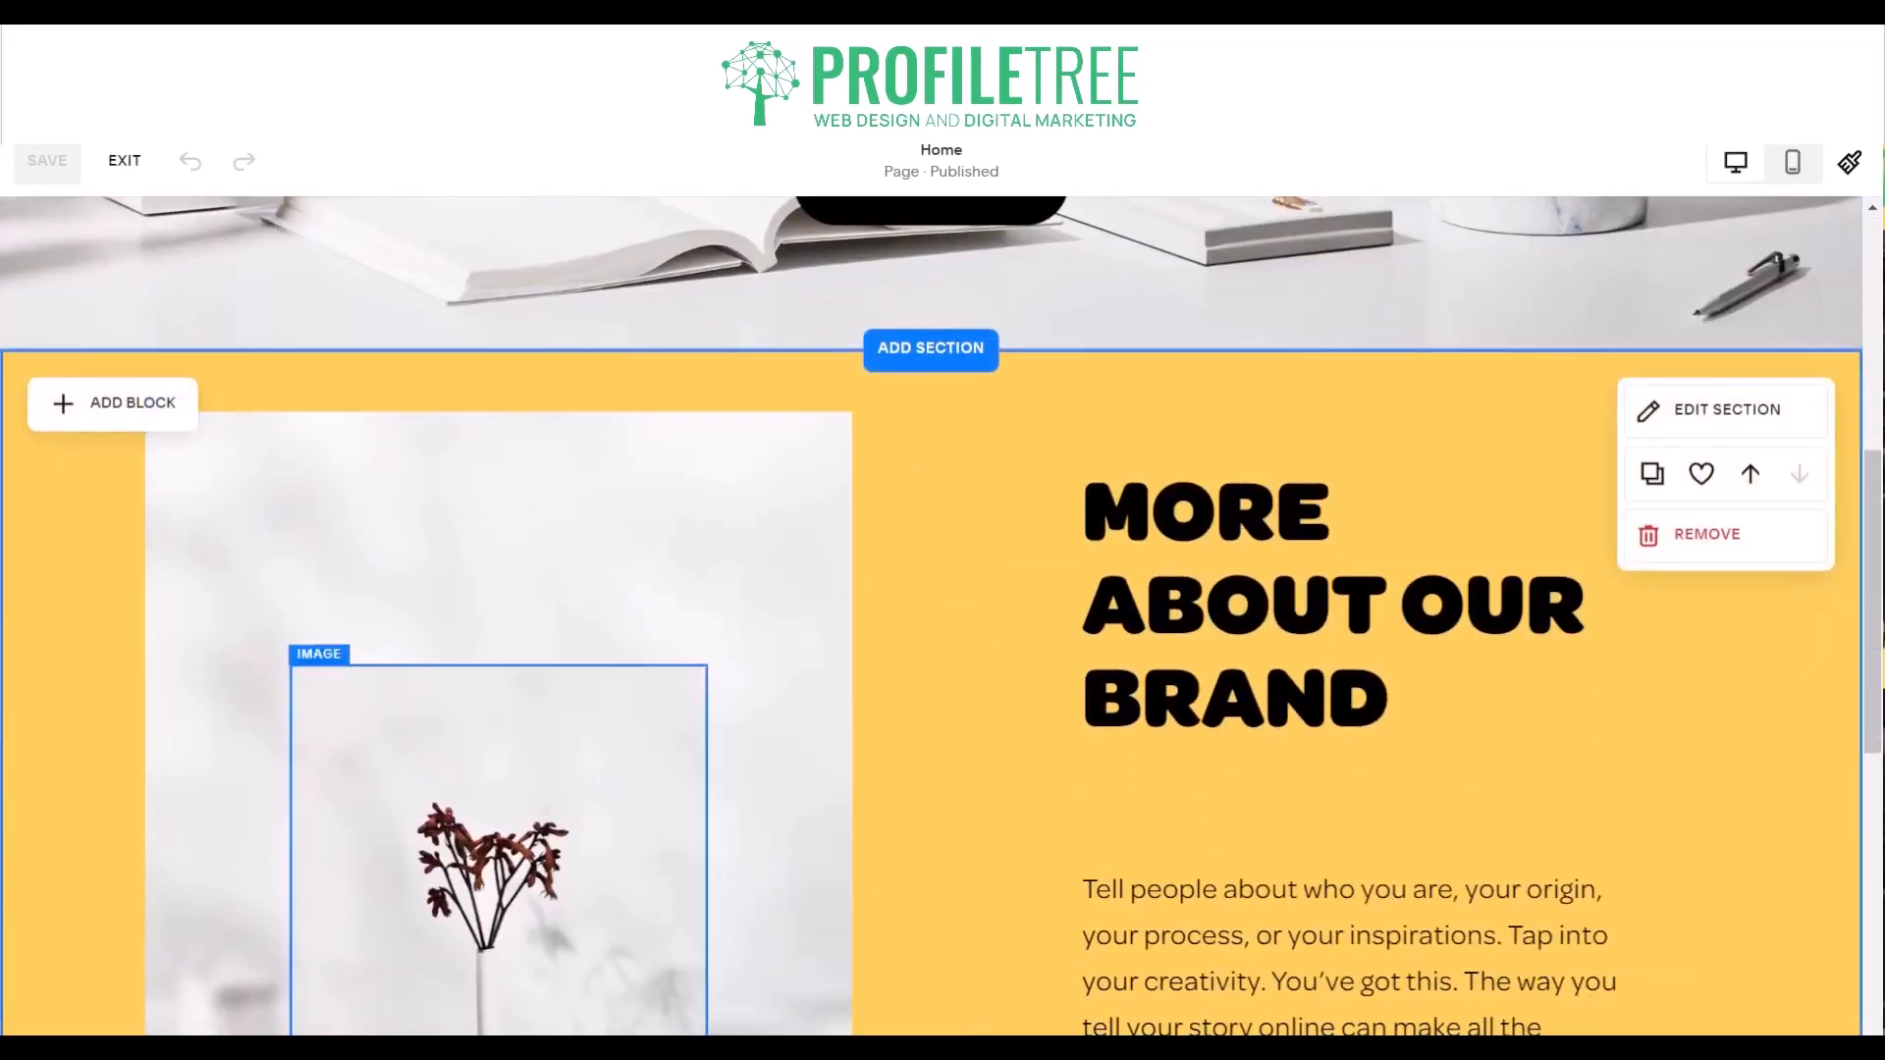
pyautogui.scroll(5, 732, 508)
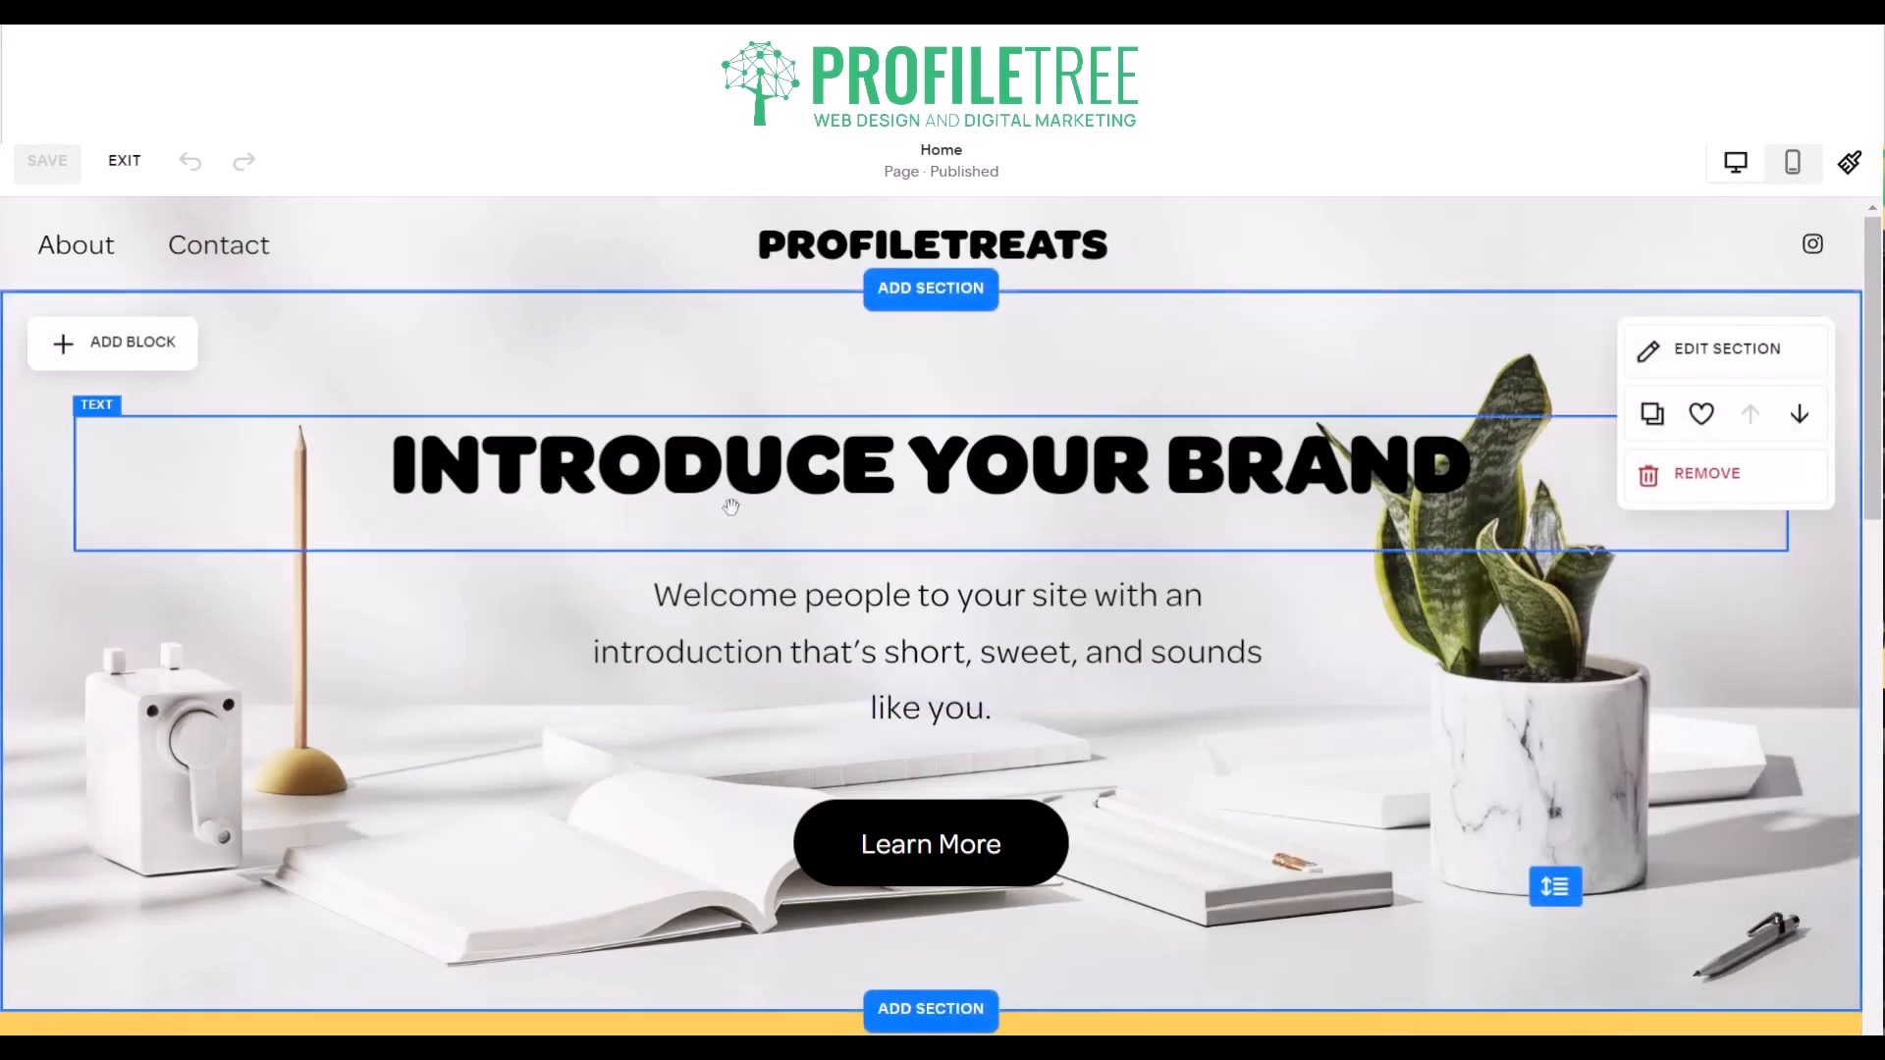
# - Try moving the "Introduce Your Brand" heading down over the intro text, and undo the move
pyautogui.click(739, 468)
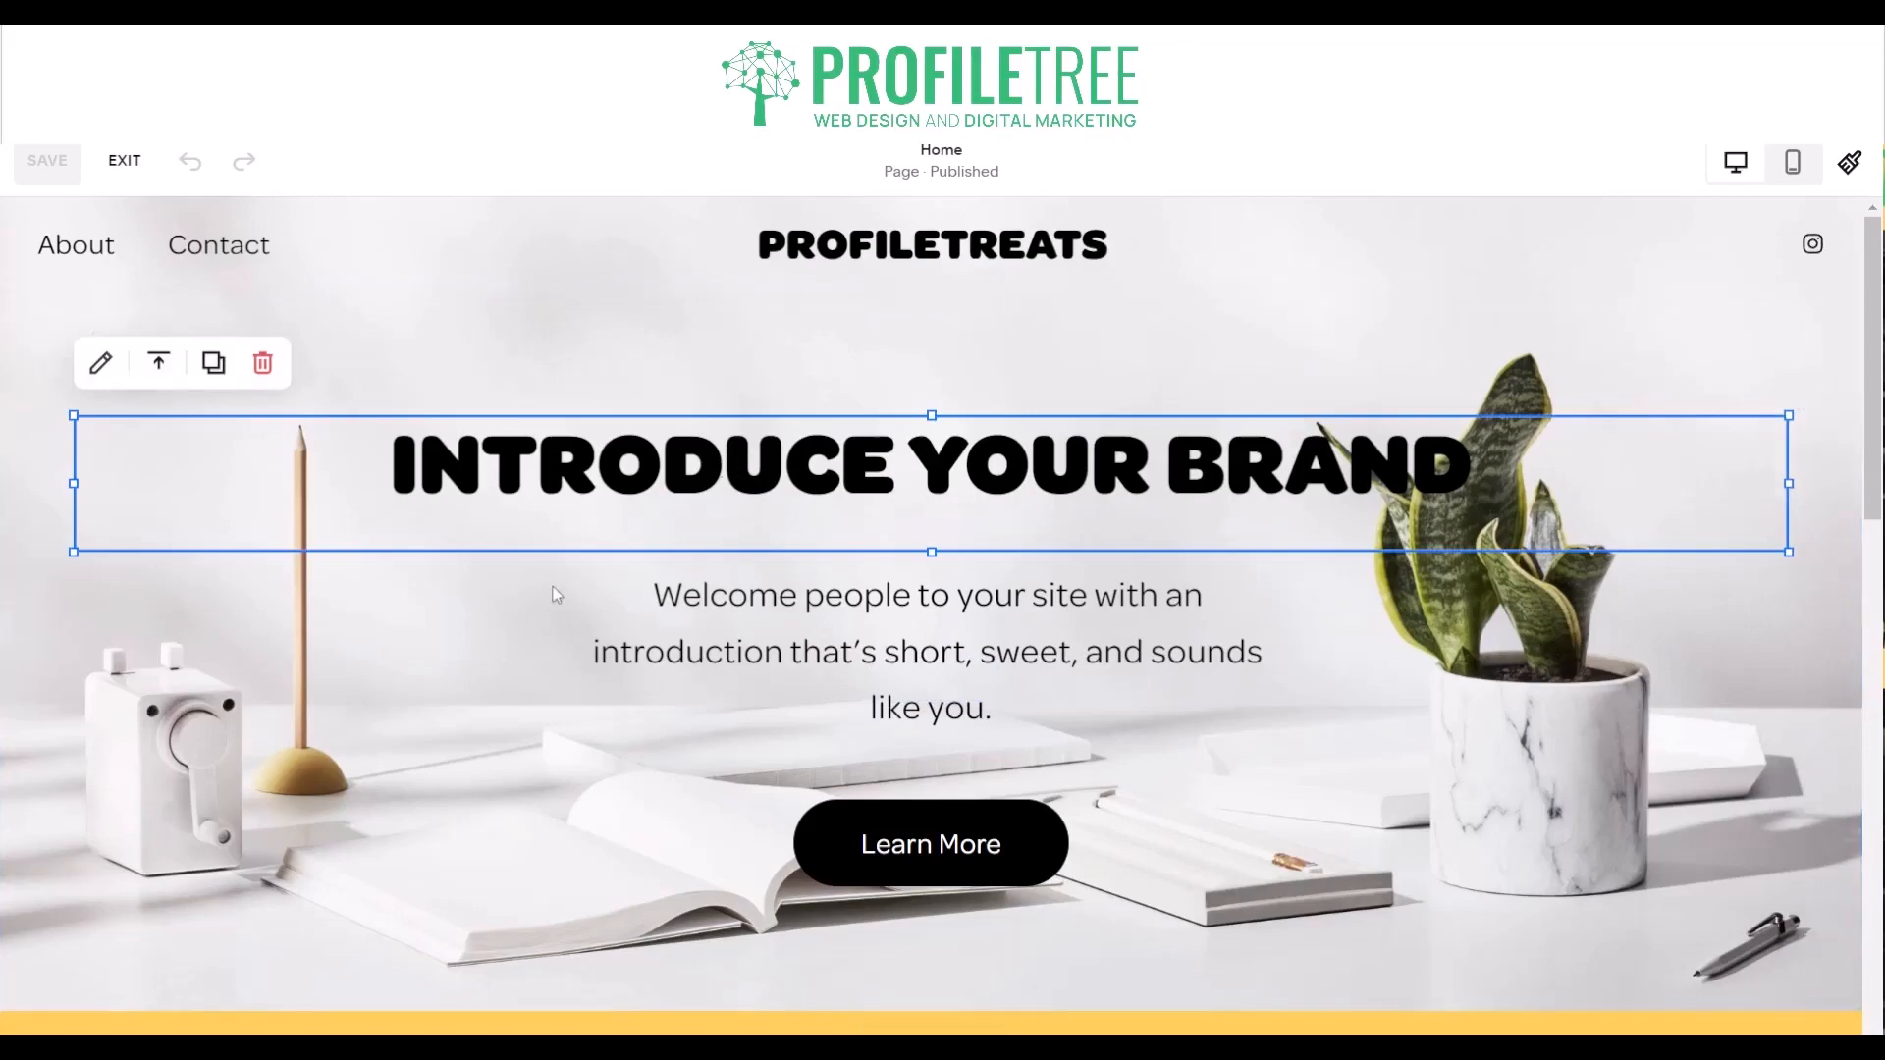
pyautogui.click(609, 361)
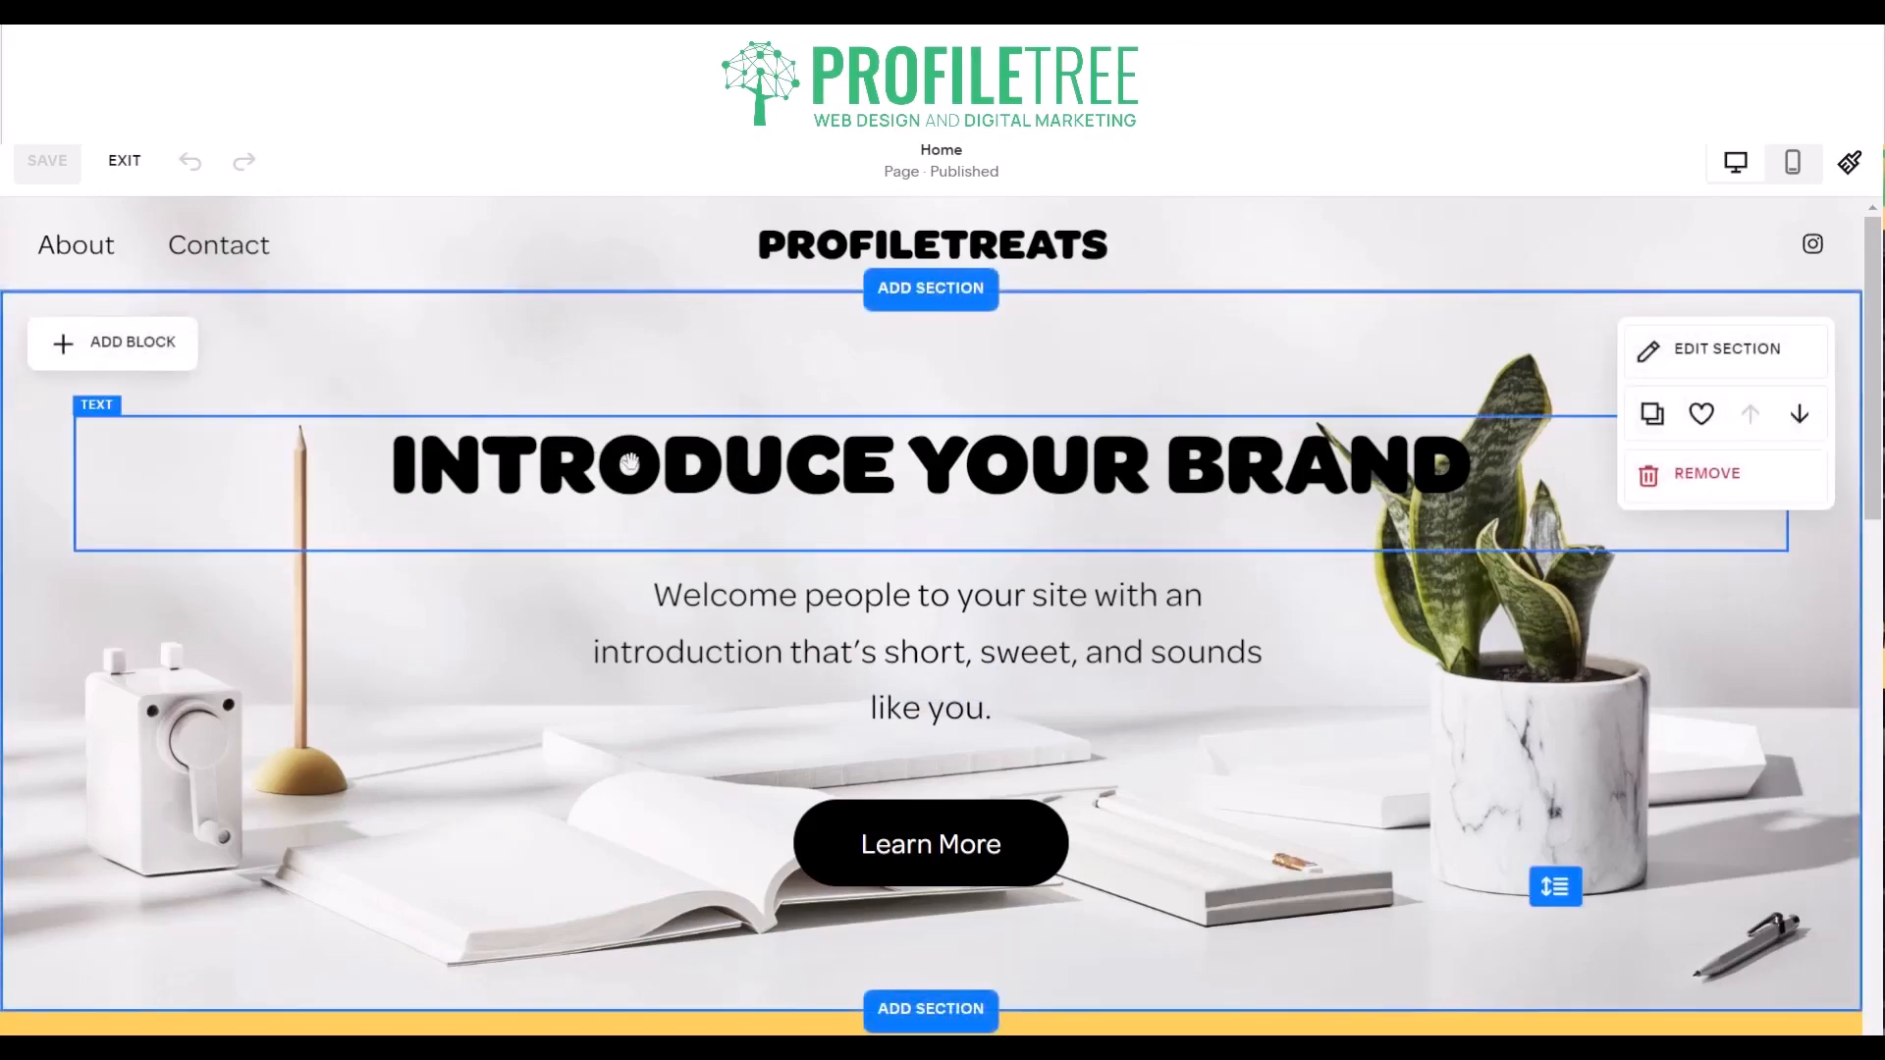
pyautogui.moveTo(635, 432); pyautogui.dragTo(464, 714)
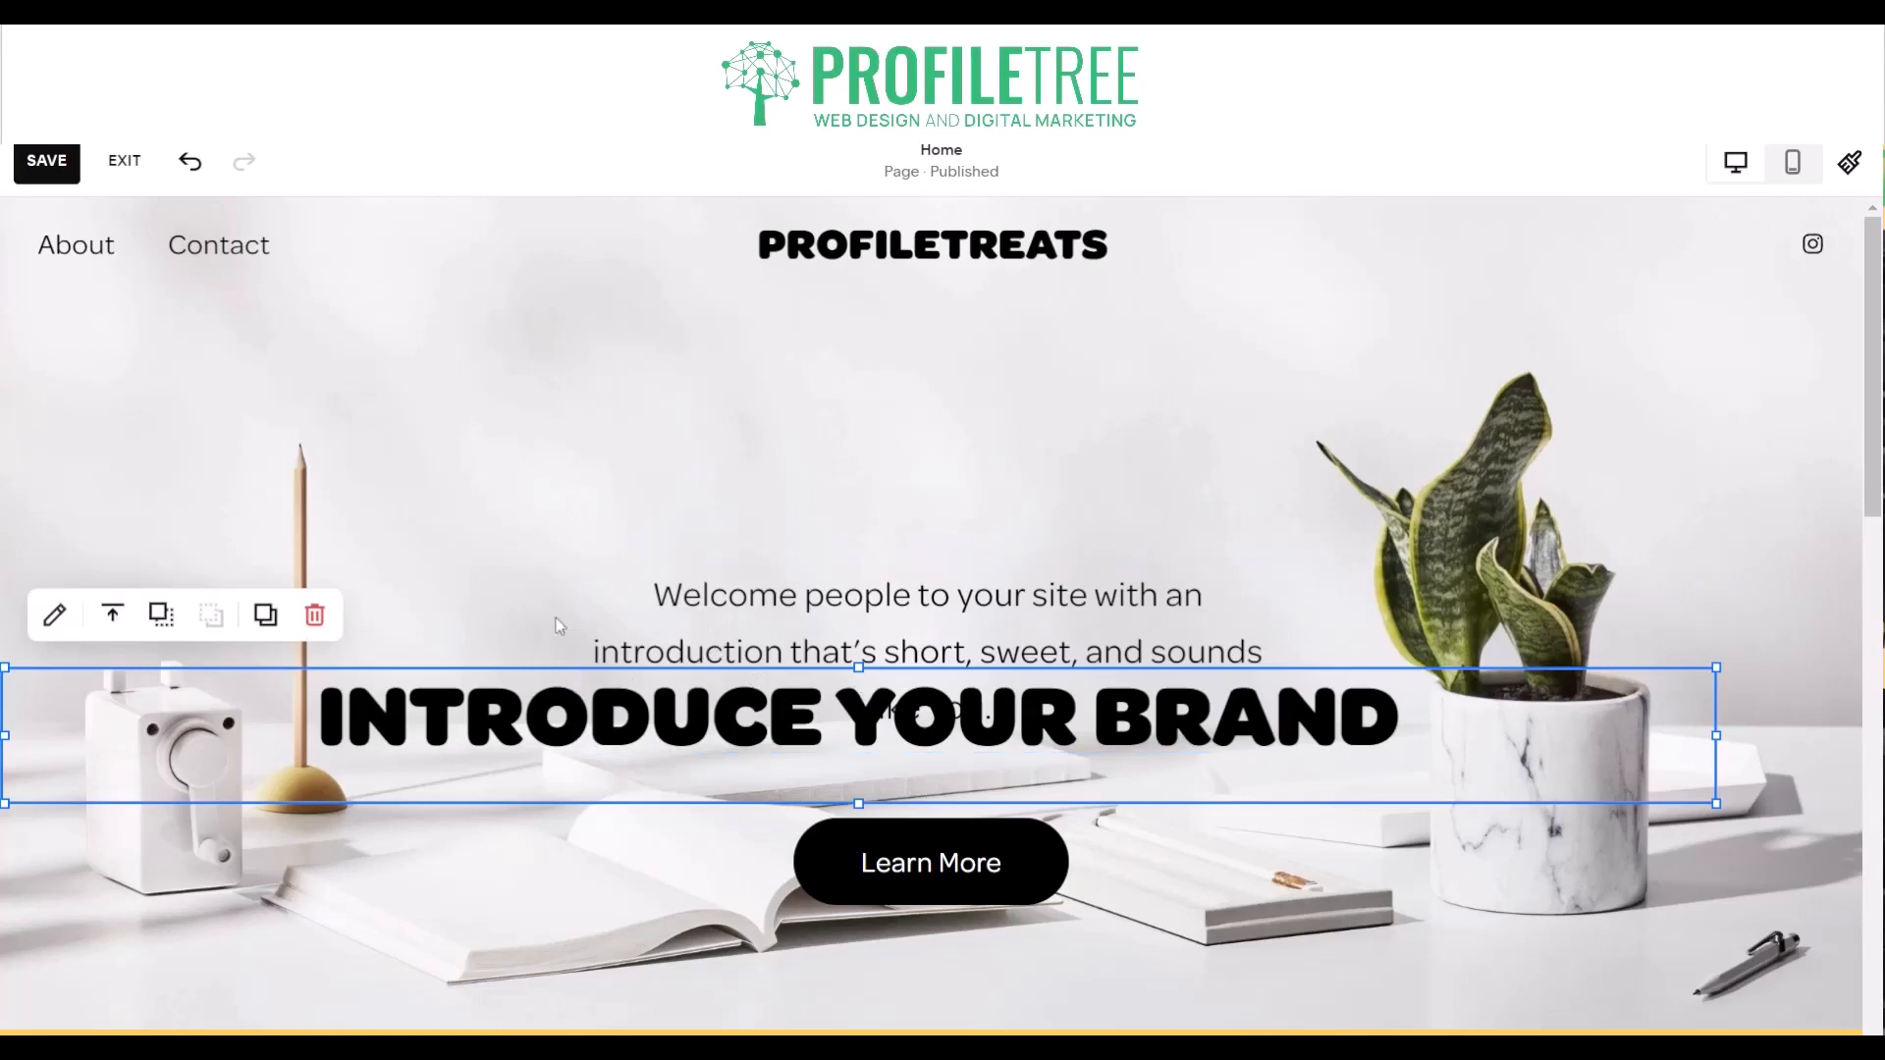
pyautogui.click(193, 161)
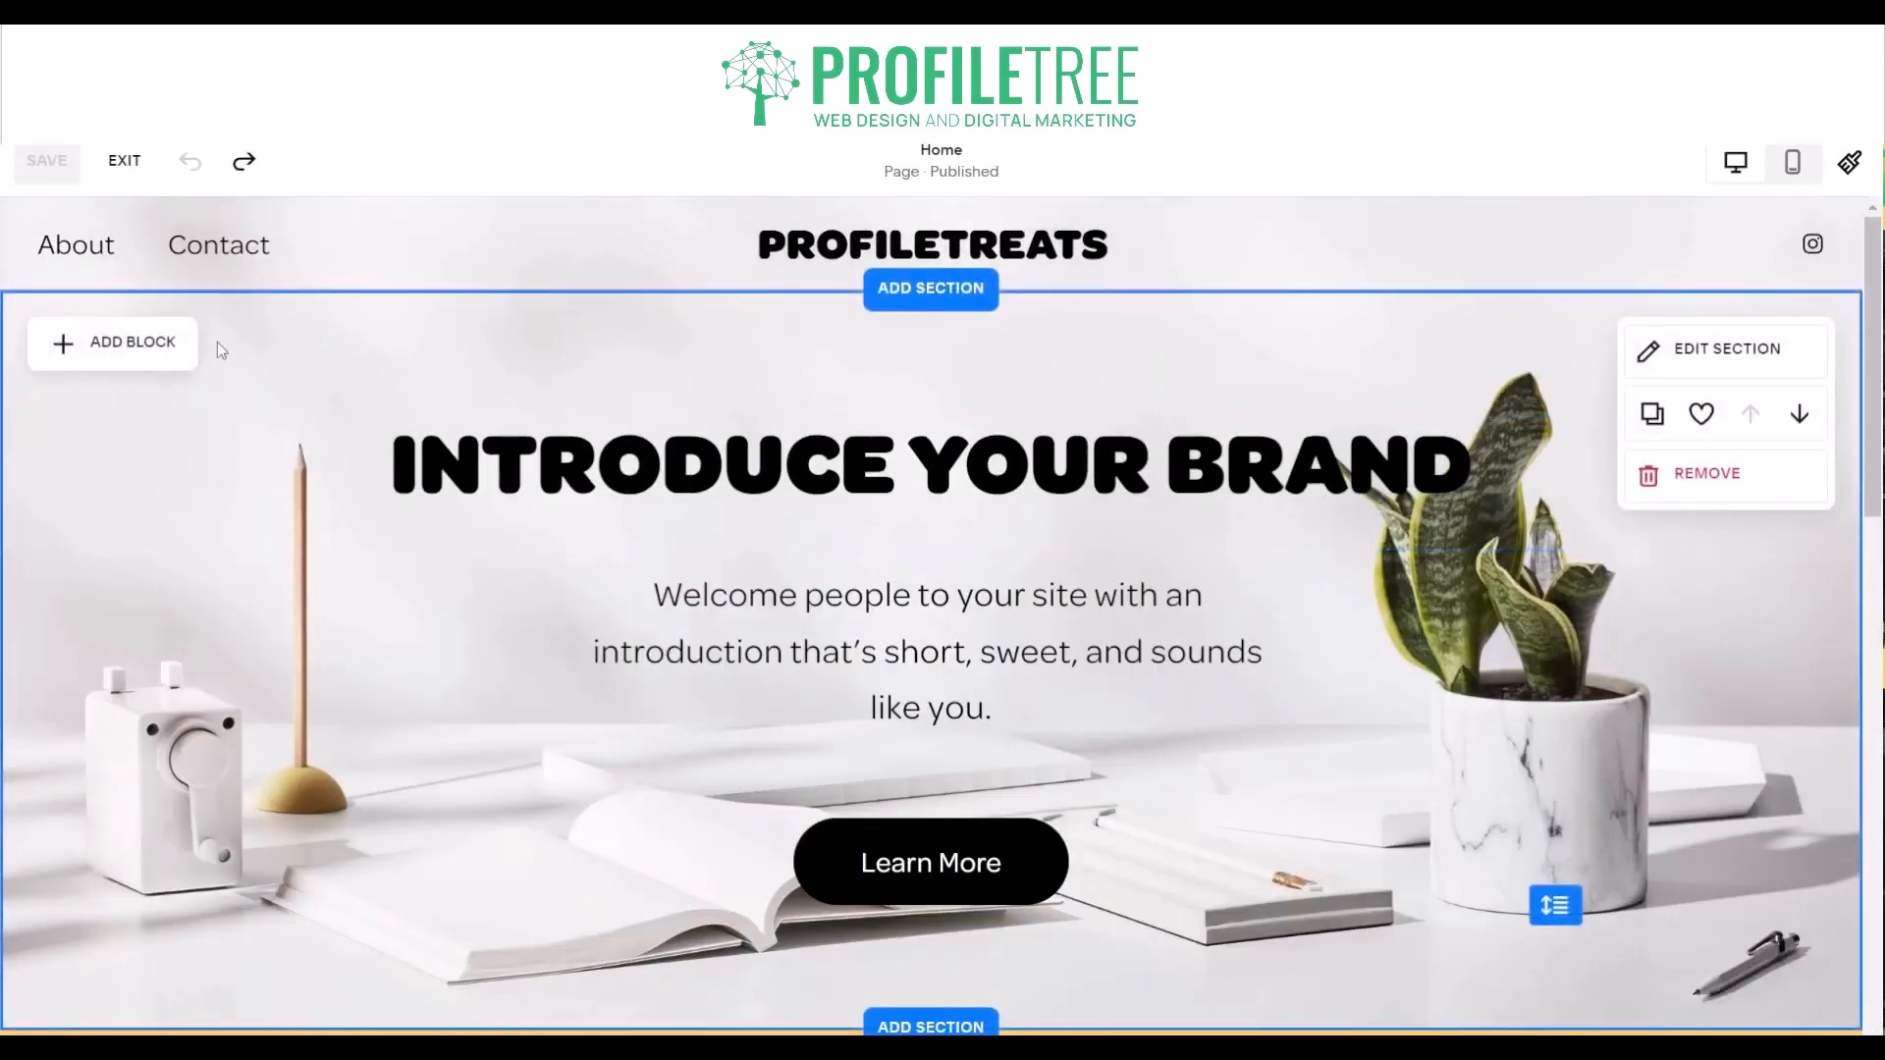
# - Add a Scrolling block to the intro section and place it just below the "Introduce Your Brand" heading
pyautogui.click(162, 351)
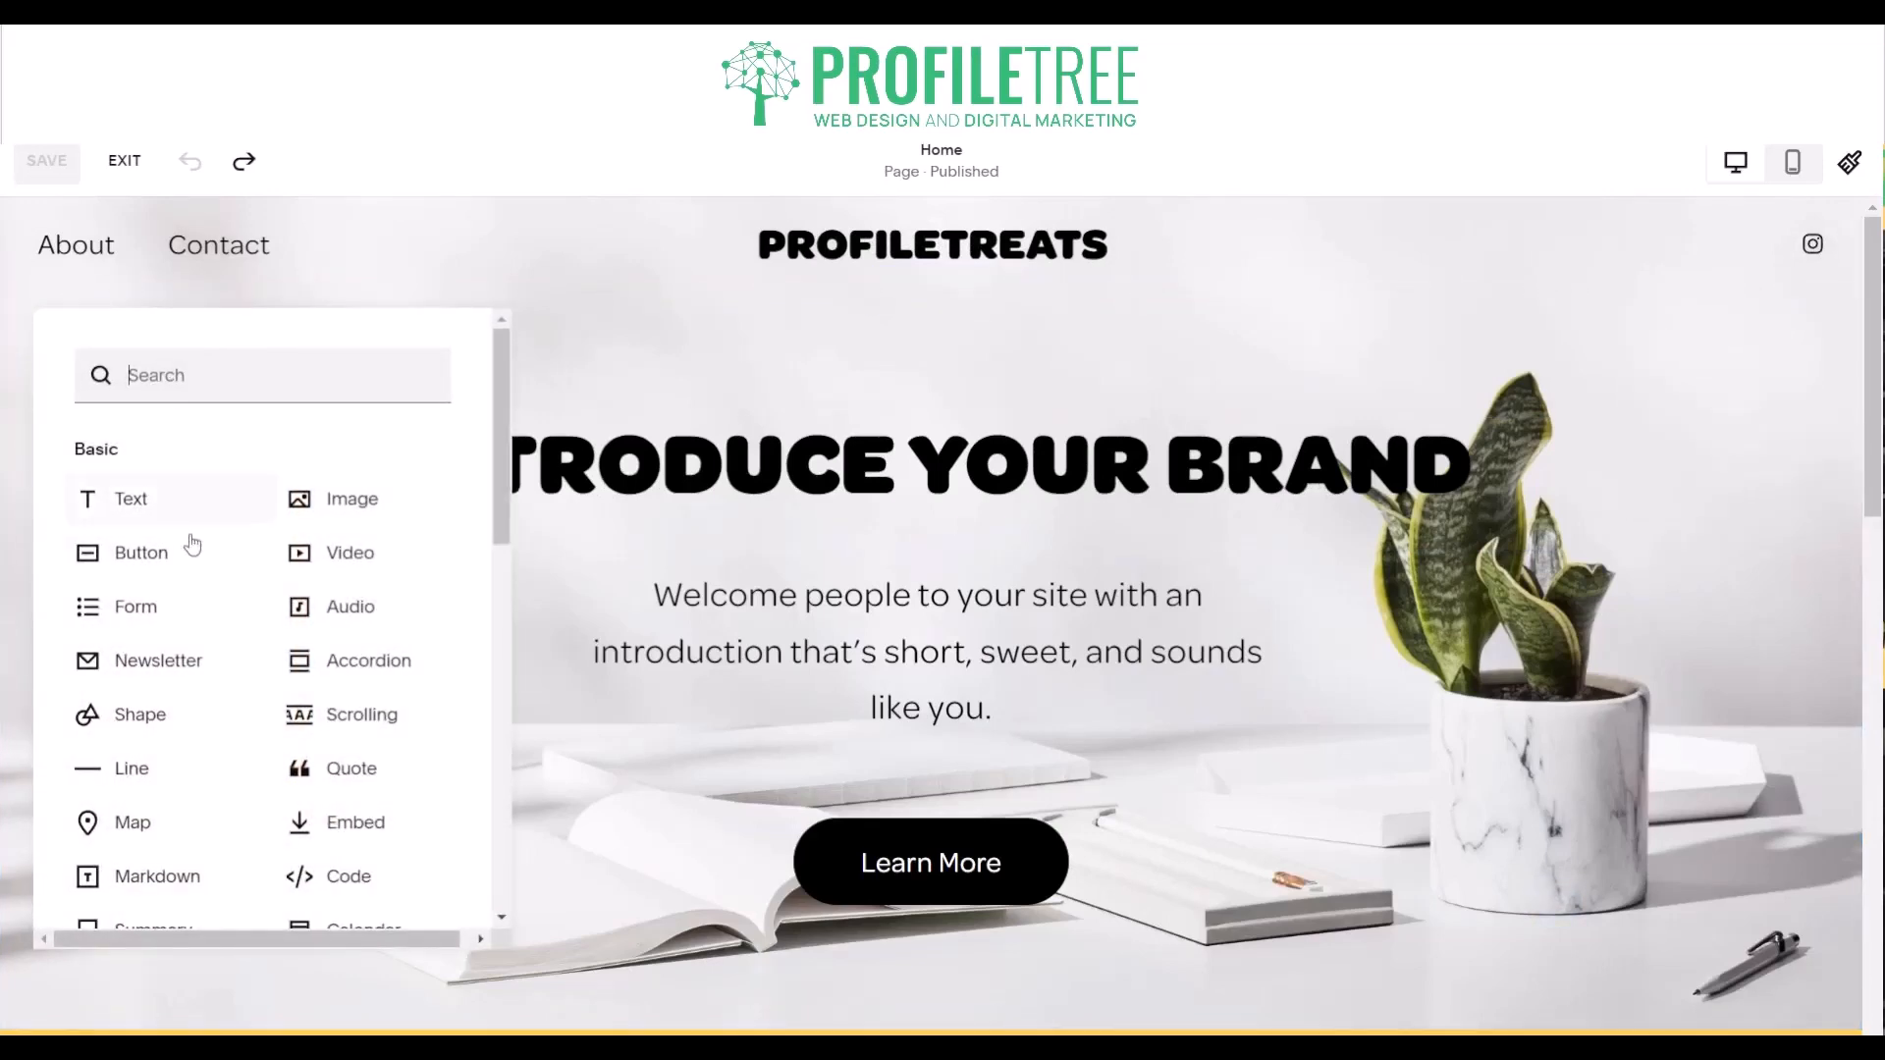
pyautogui.scroll(-3, 190, 661)
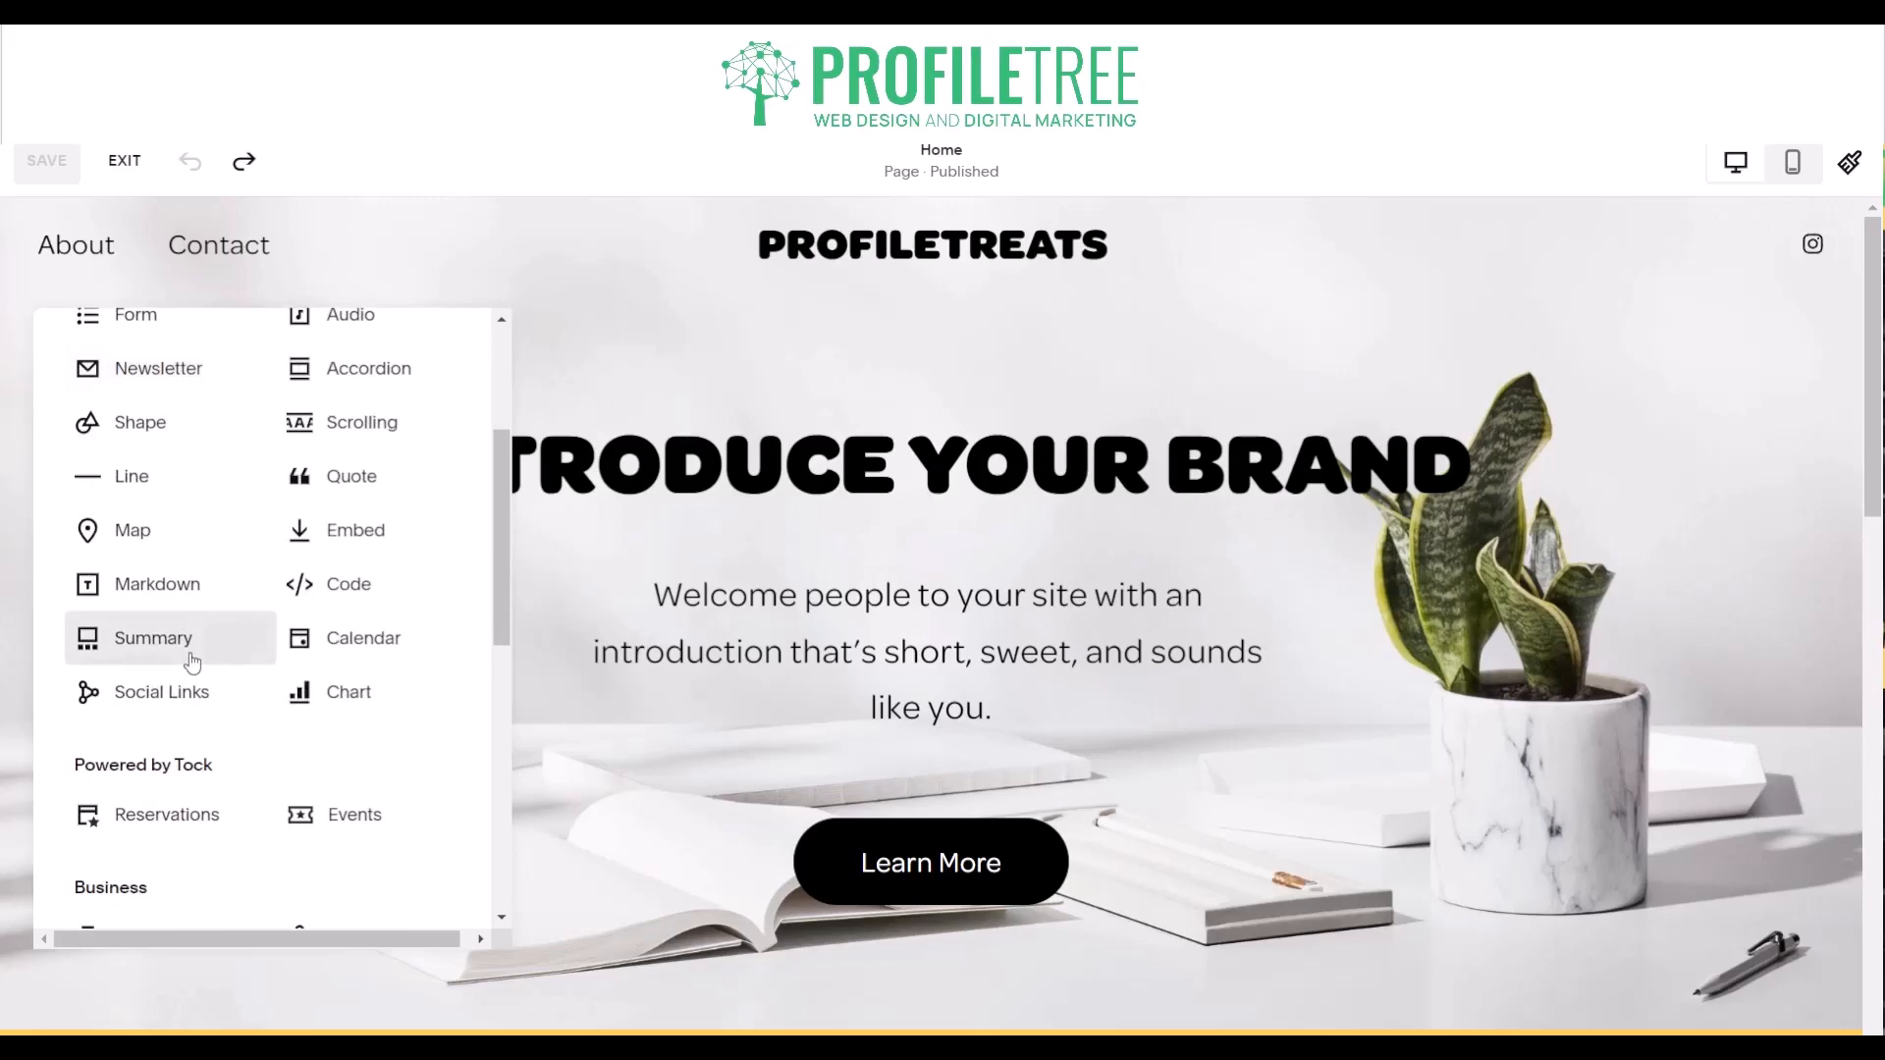
pyautogui.click(360, 433)
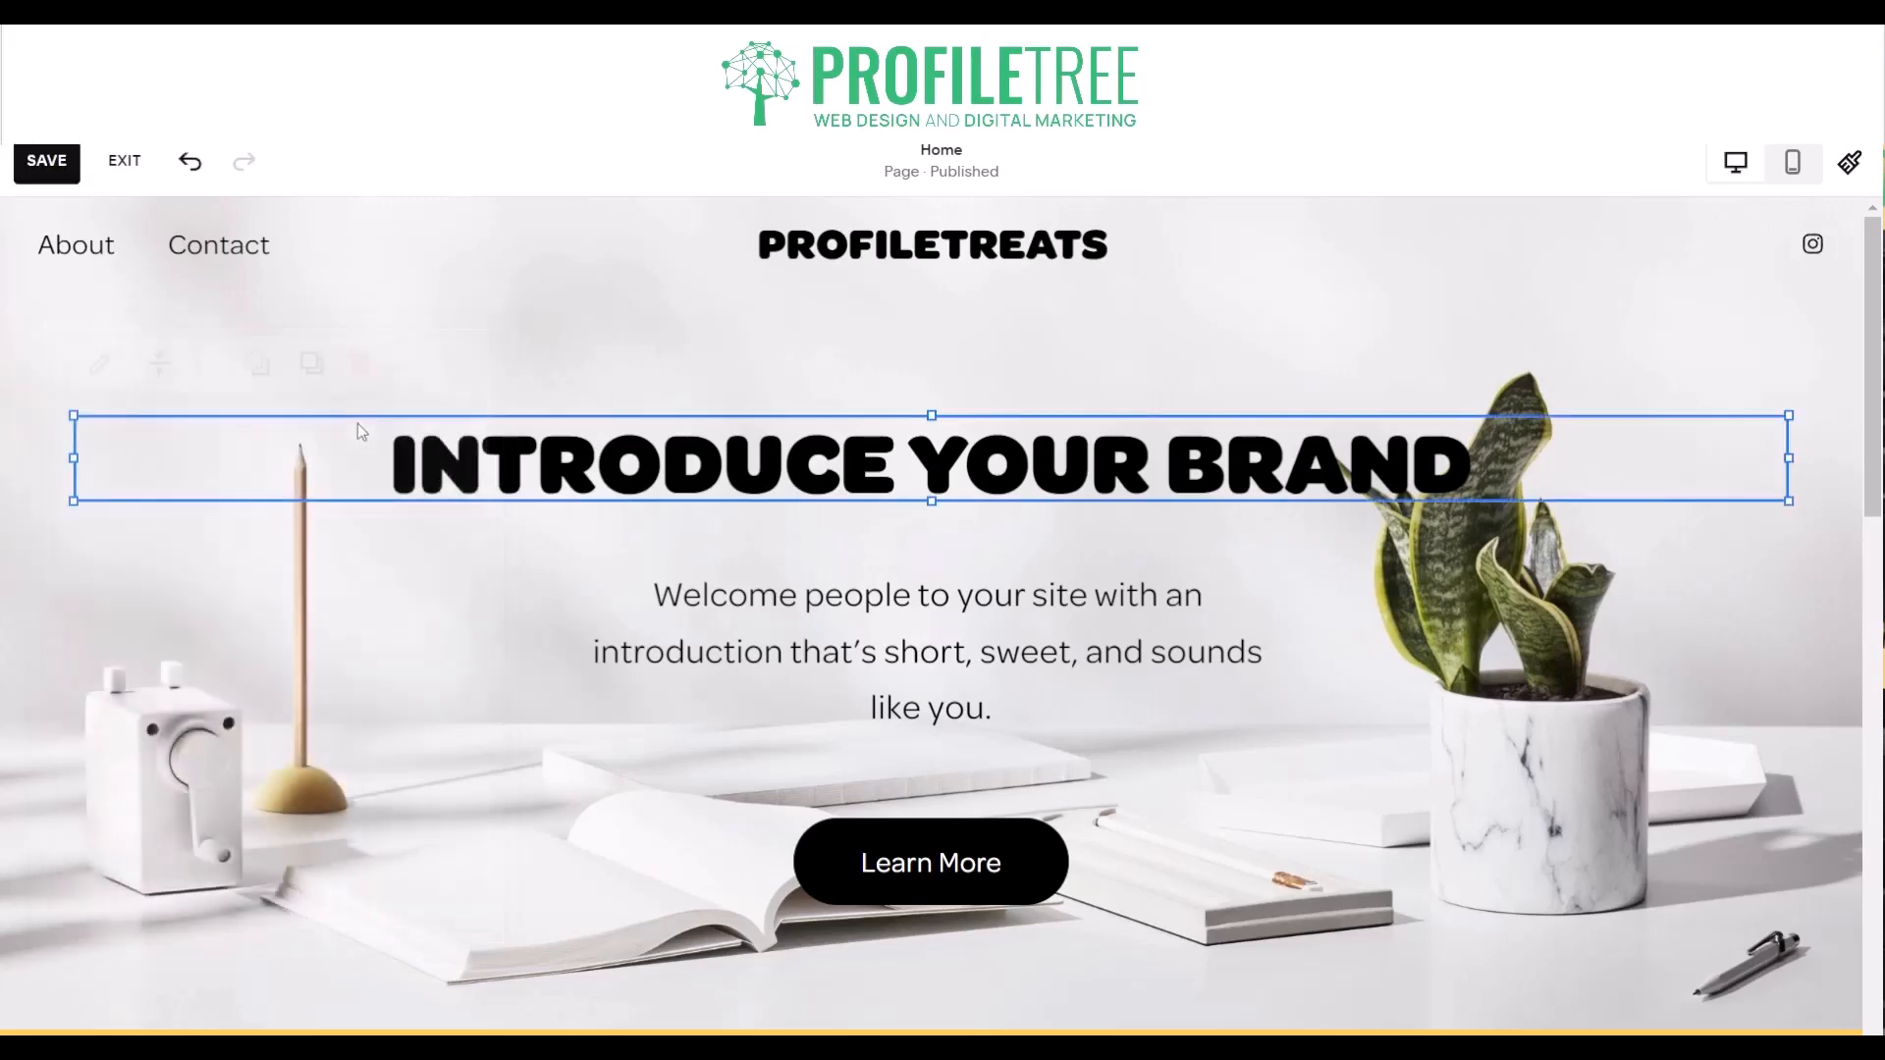
pyautogui.moveTo(301, 473); pyautogui.dragTo(314, 531)
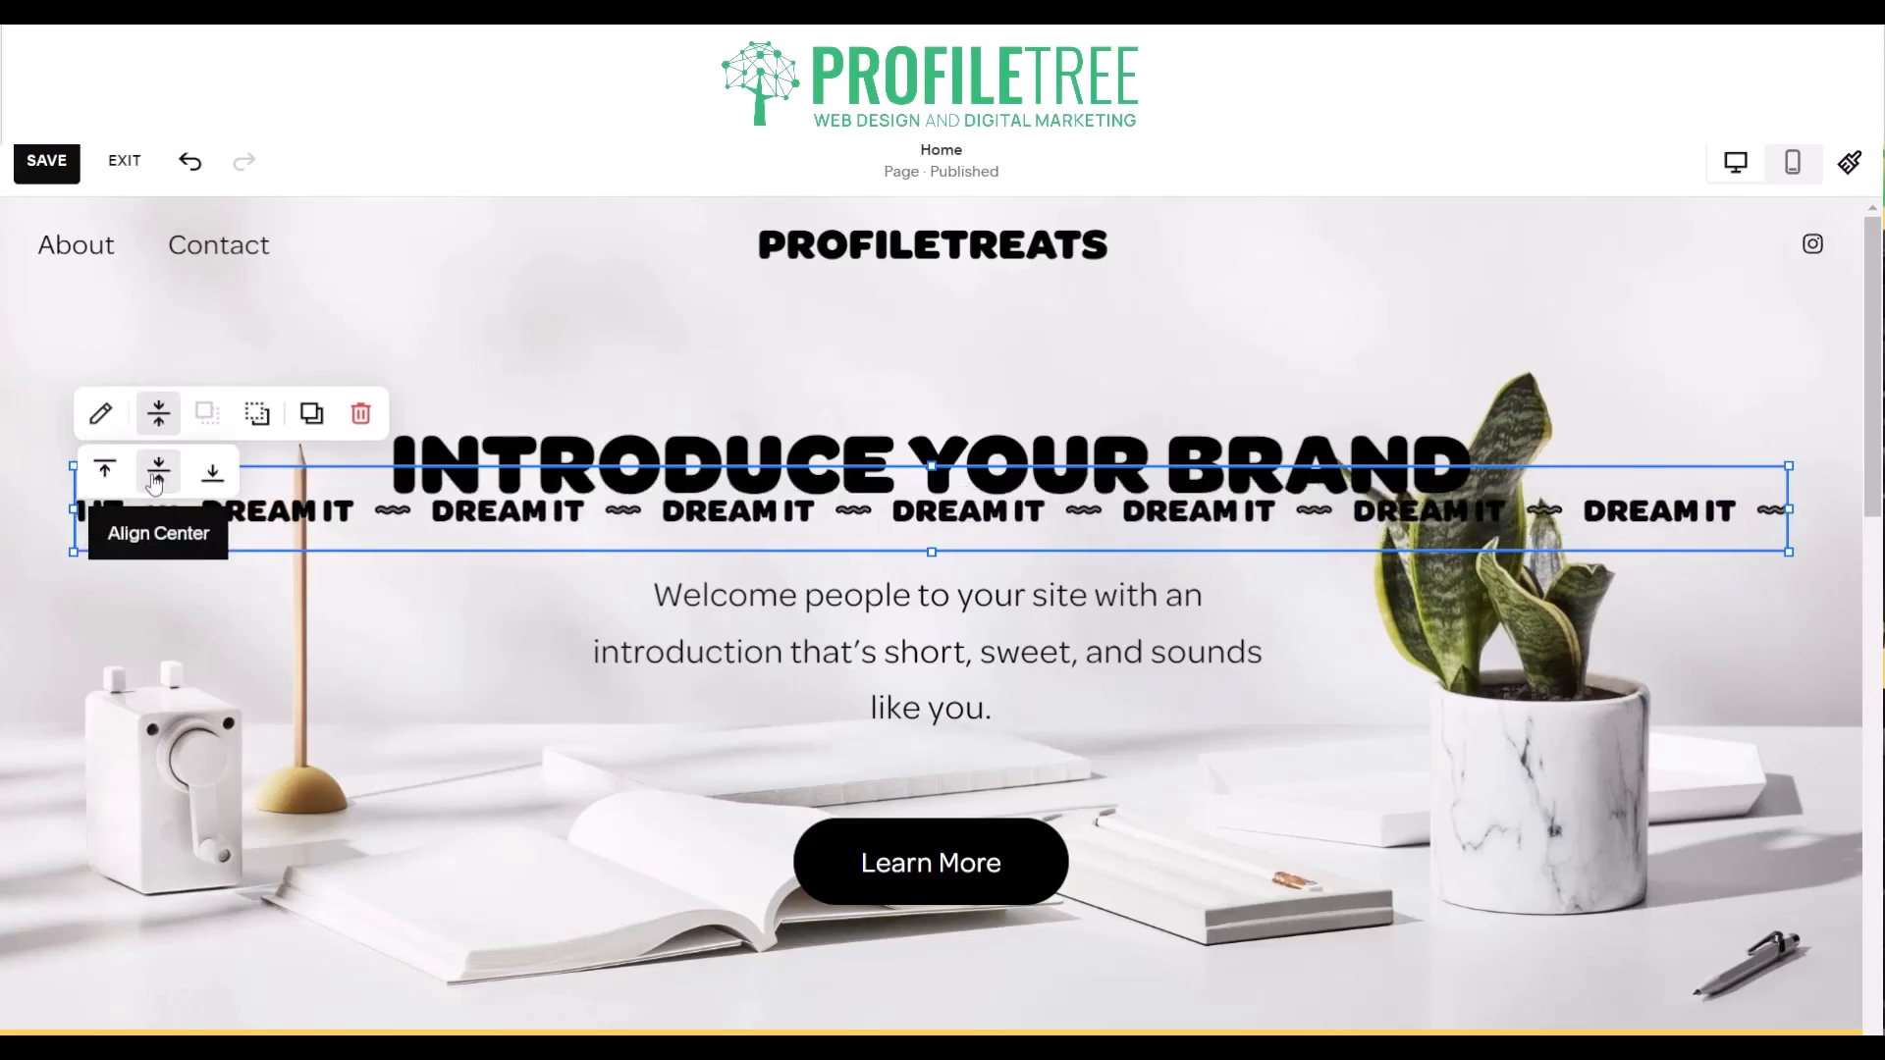
# - Try a slight wave intensity and a background in the scrolling block's design, and turn both back off
pyautogui.click(101, 413)
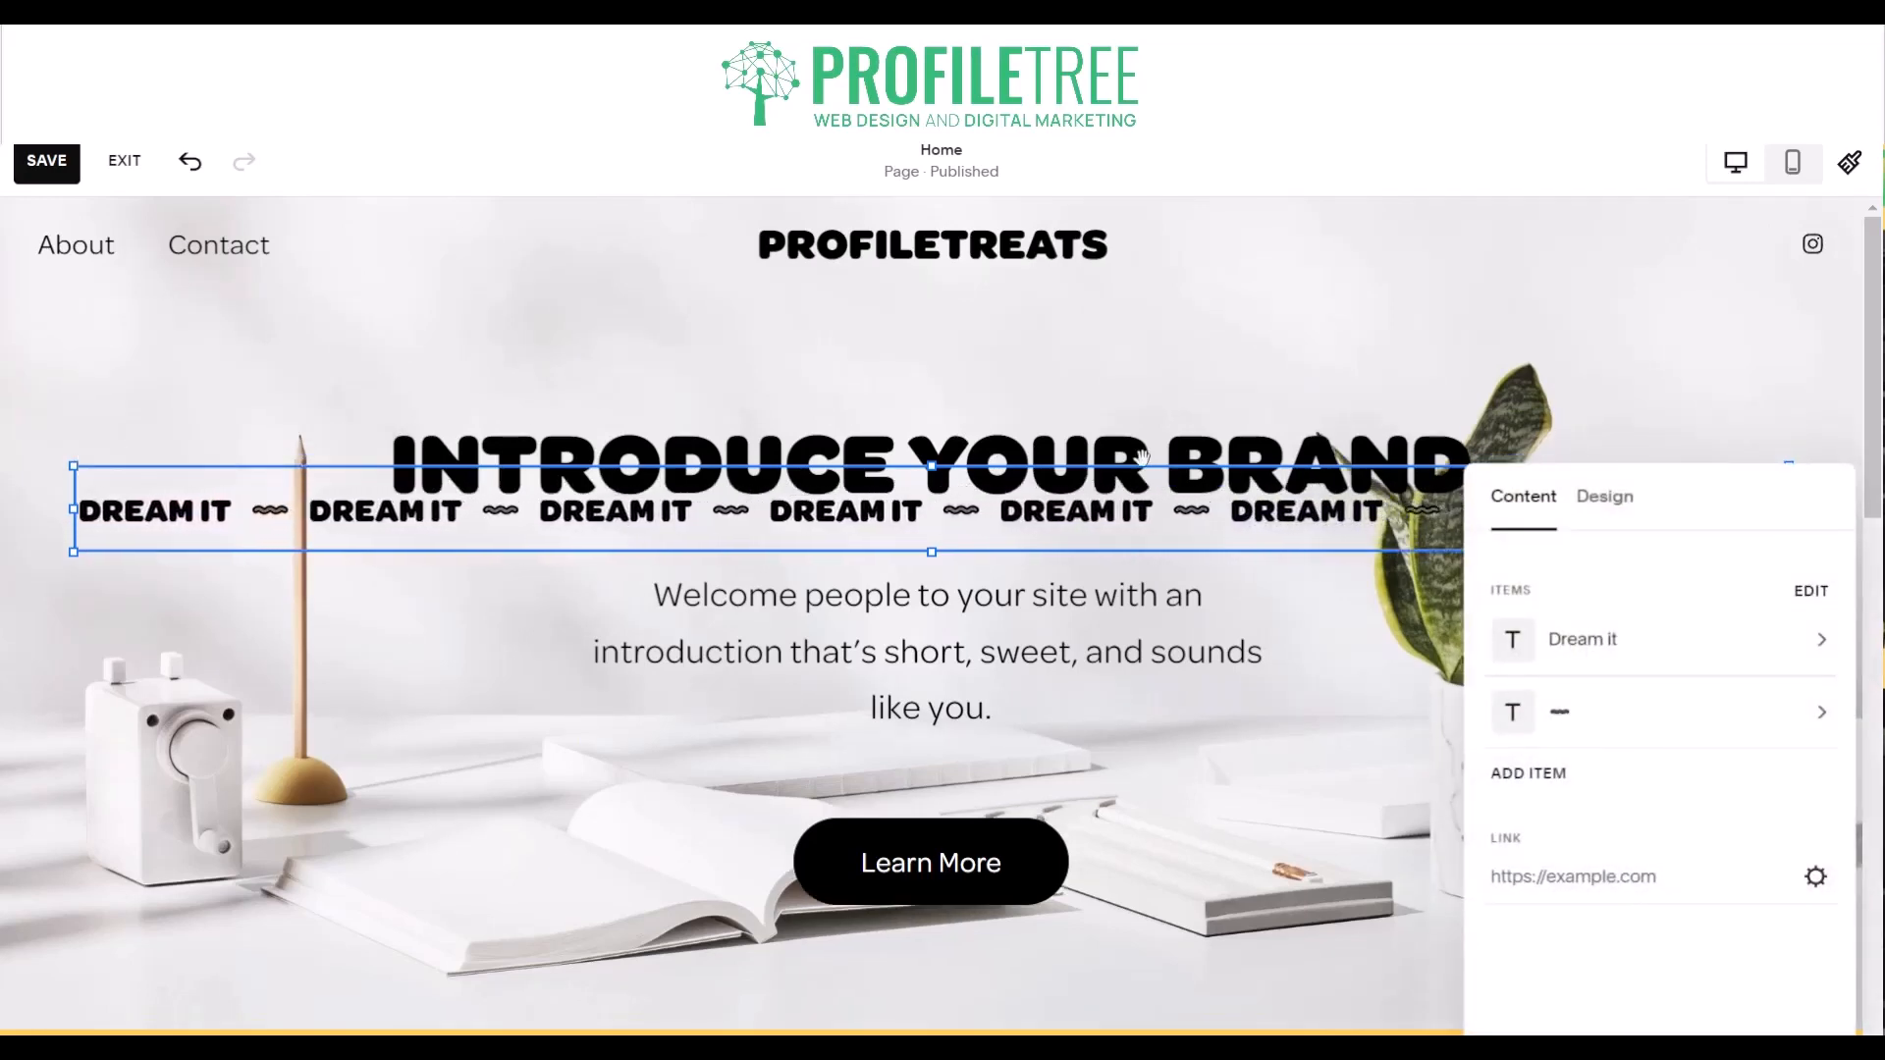
pyautogui.click(1606, 498)
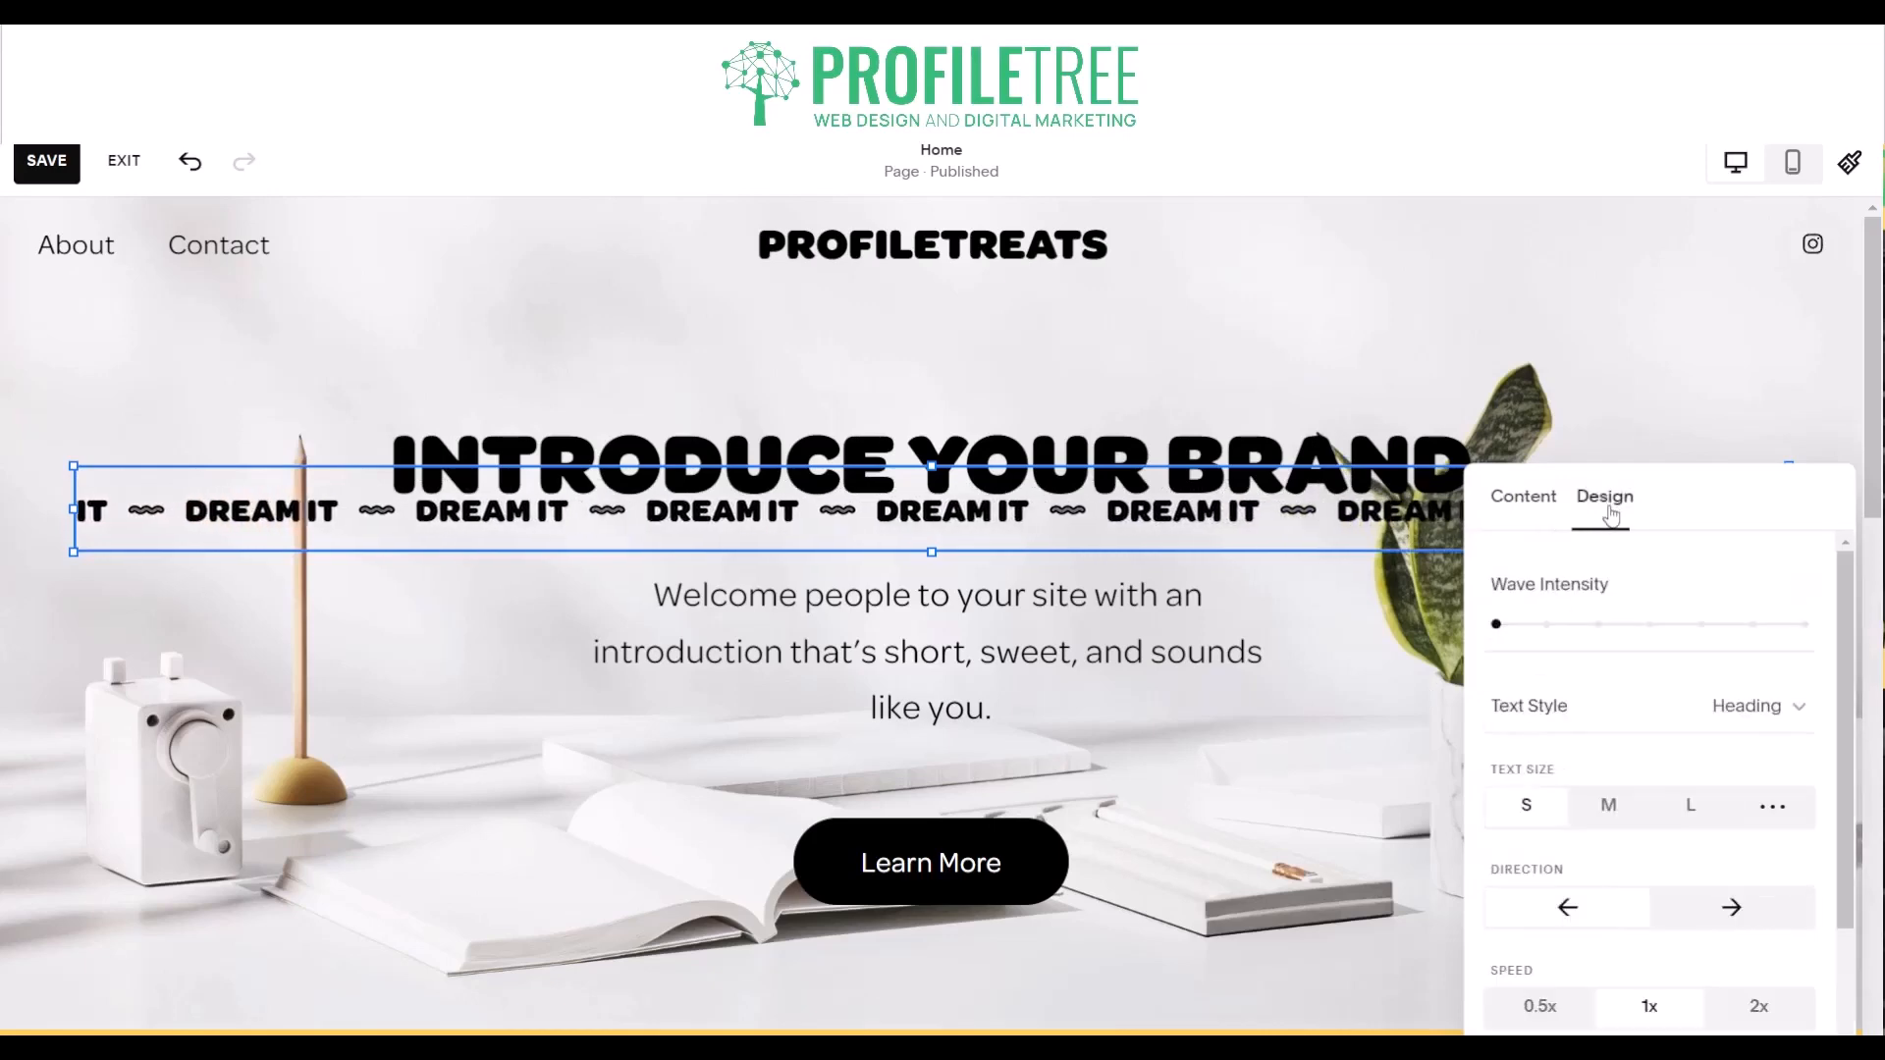
pyautogui.click(1547, 624)
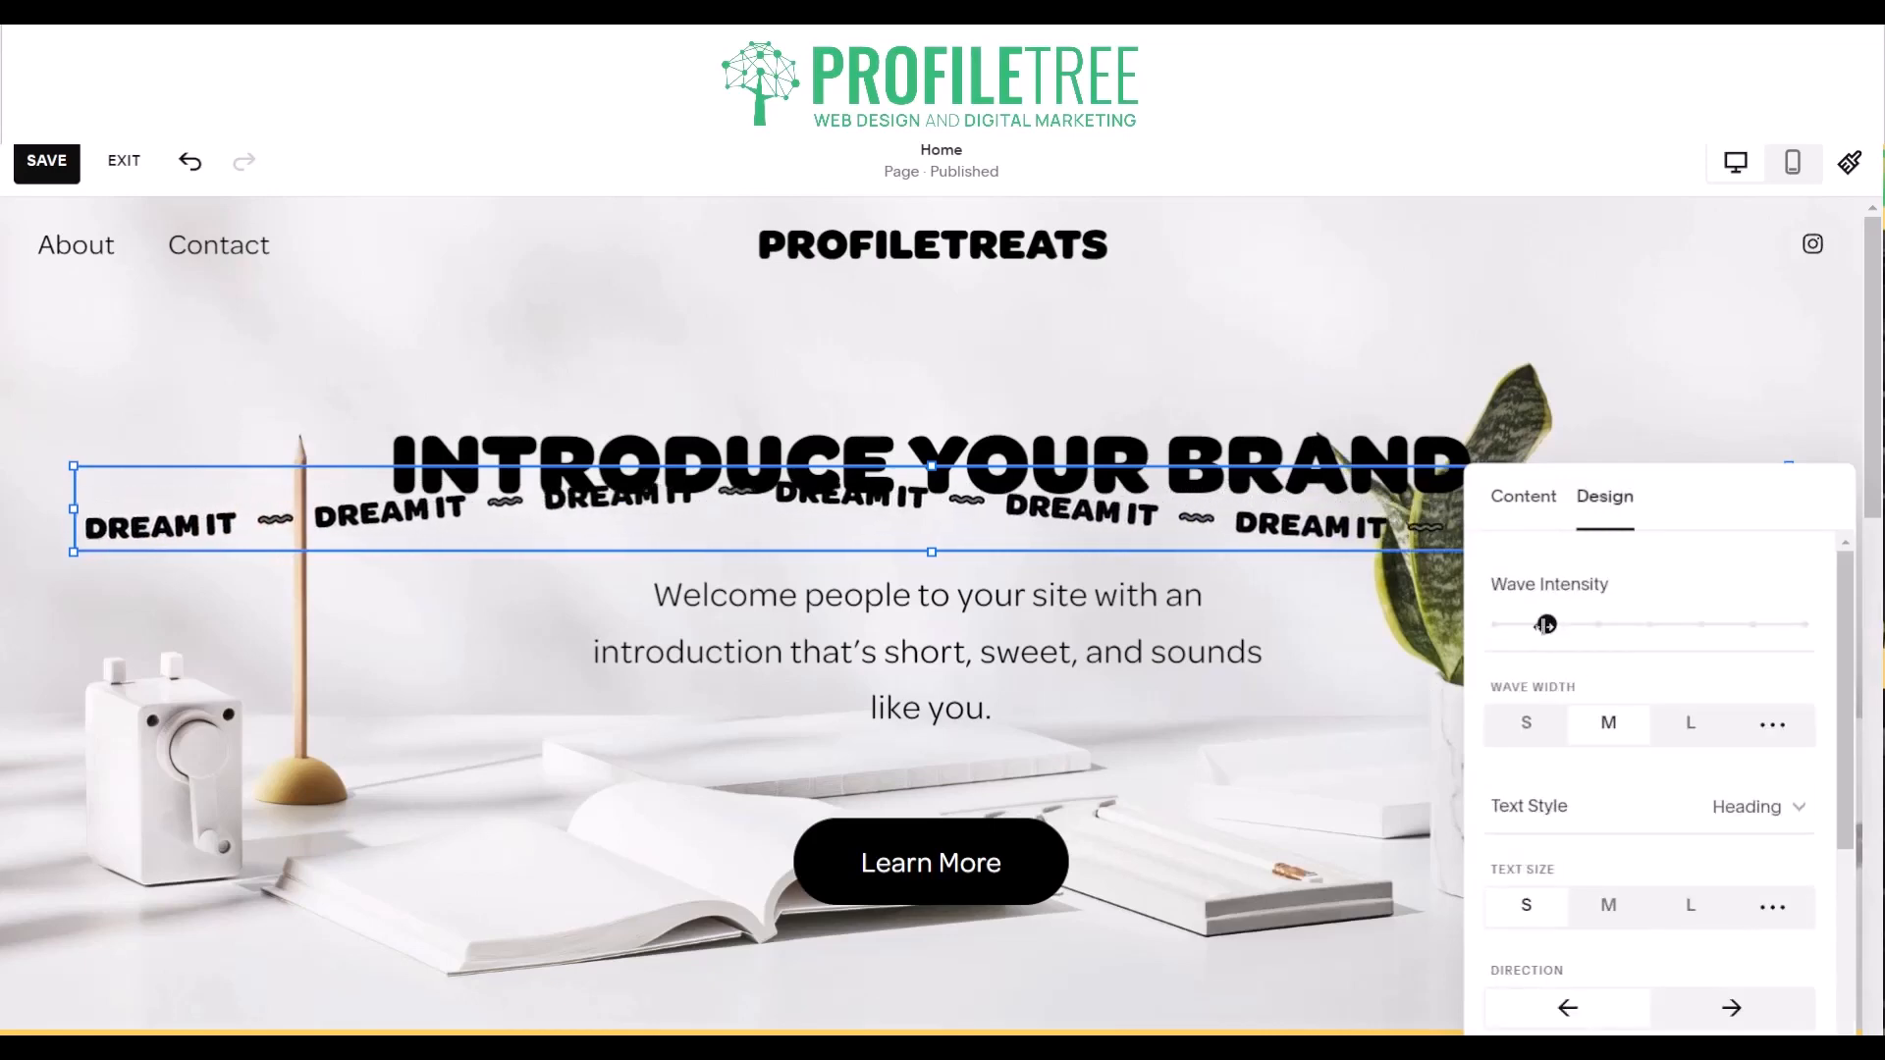
pyautogui.click(1496, 625)
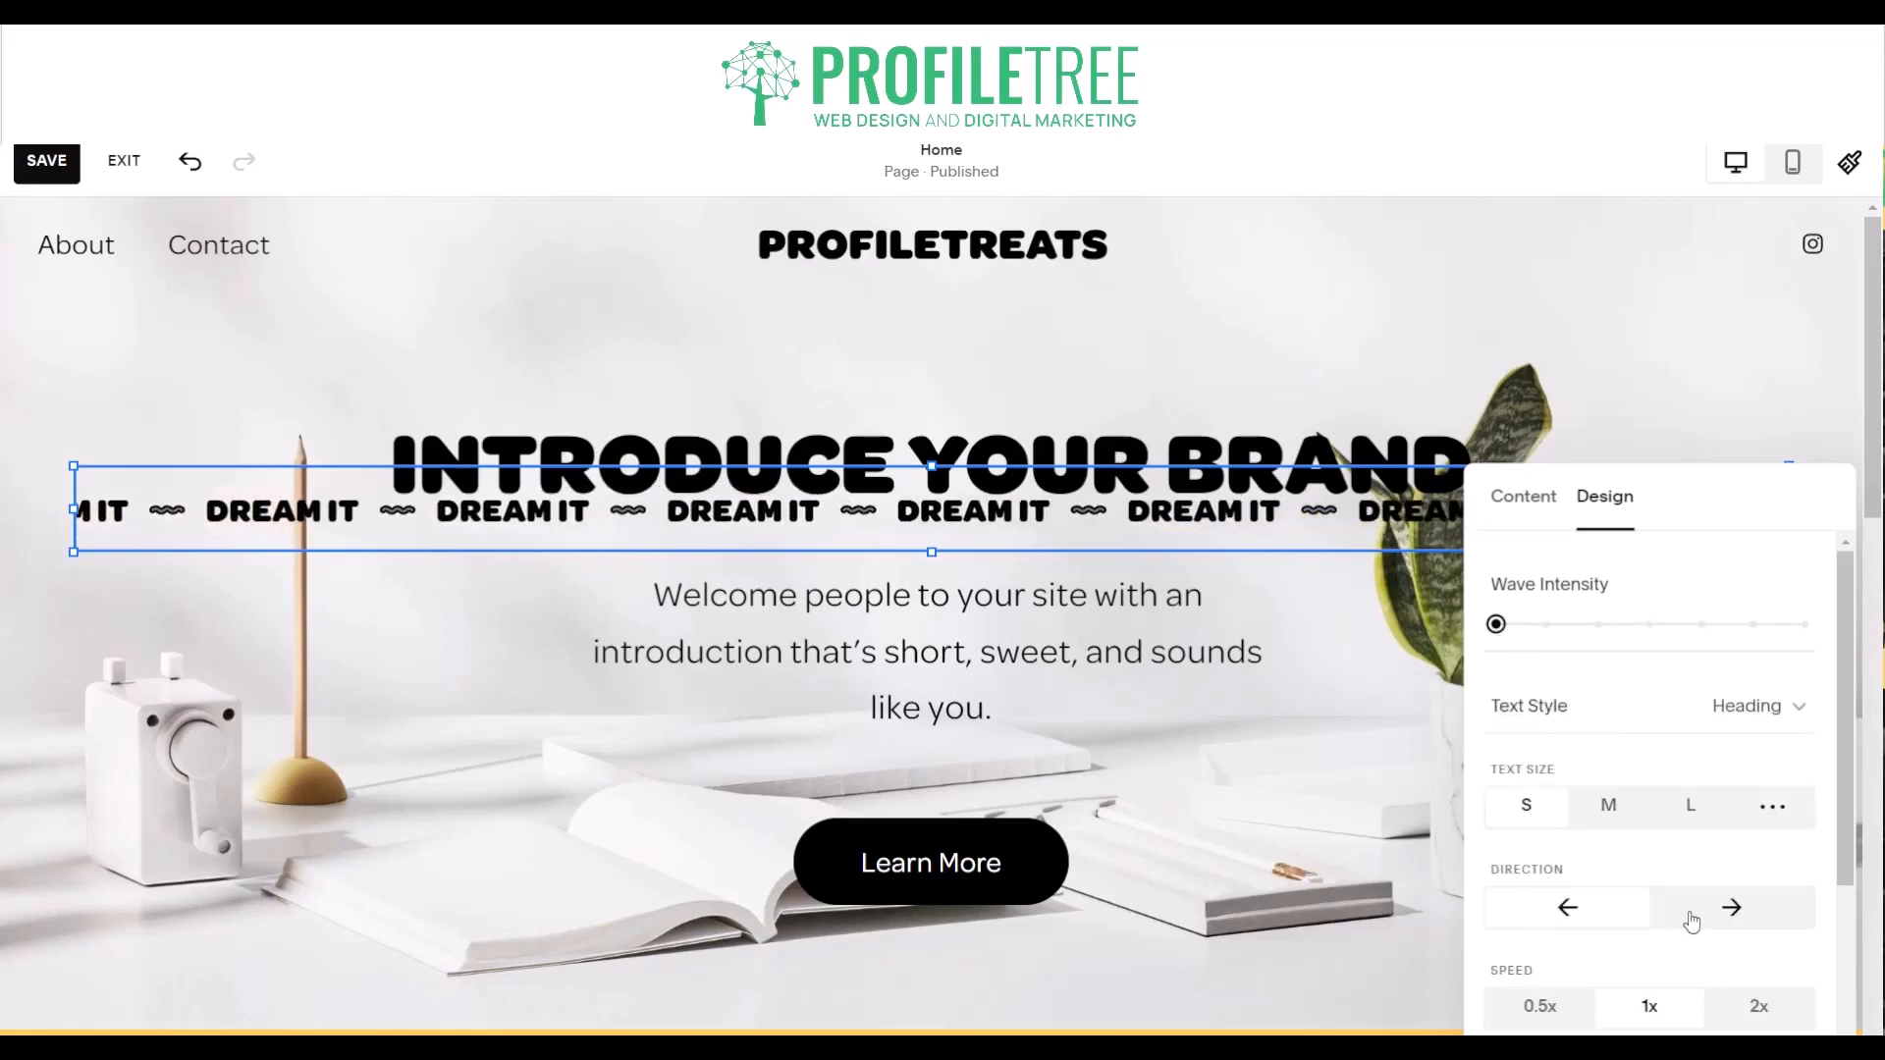
pyautogui.scroll(-3, 1692, 915)
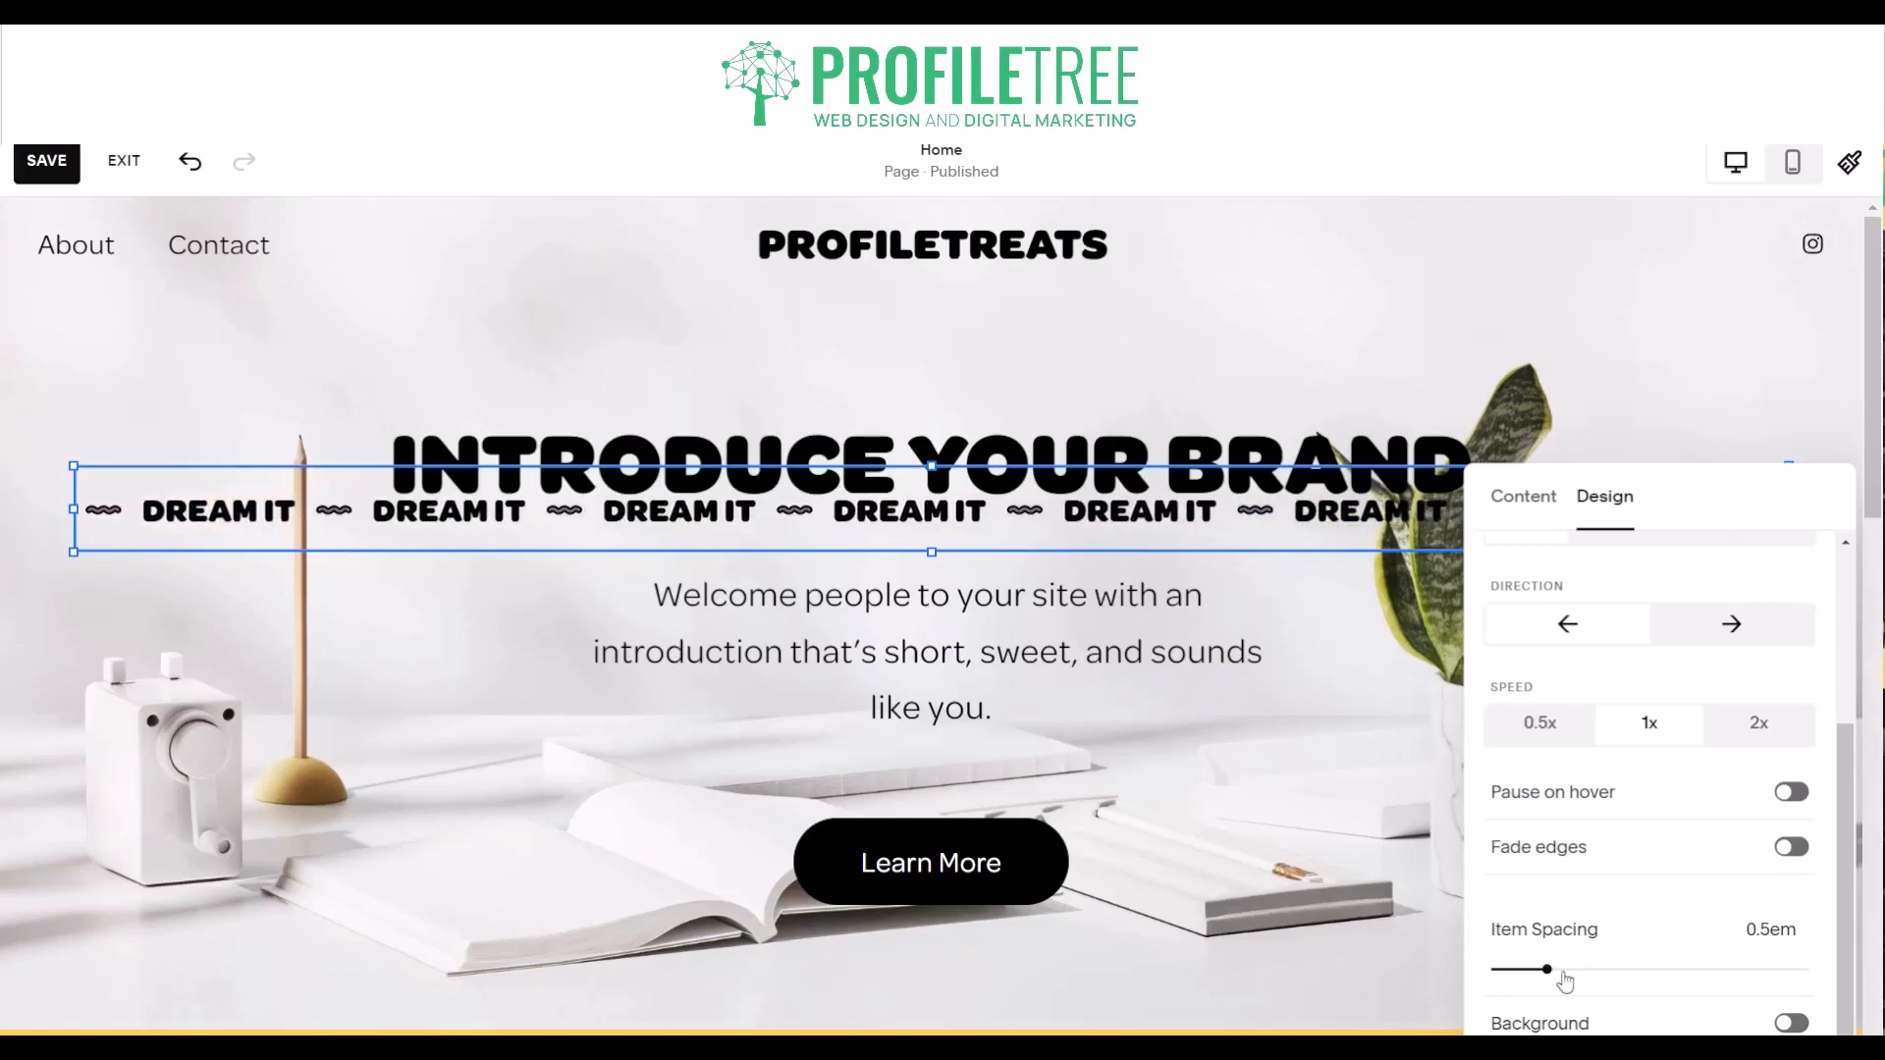
pyautogui.click(1791, 1024)
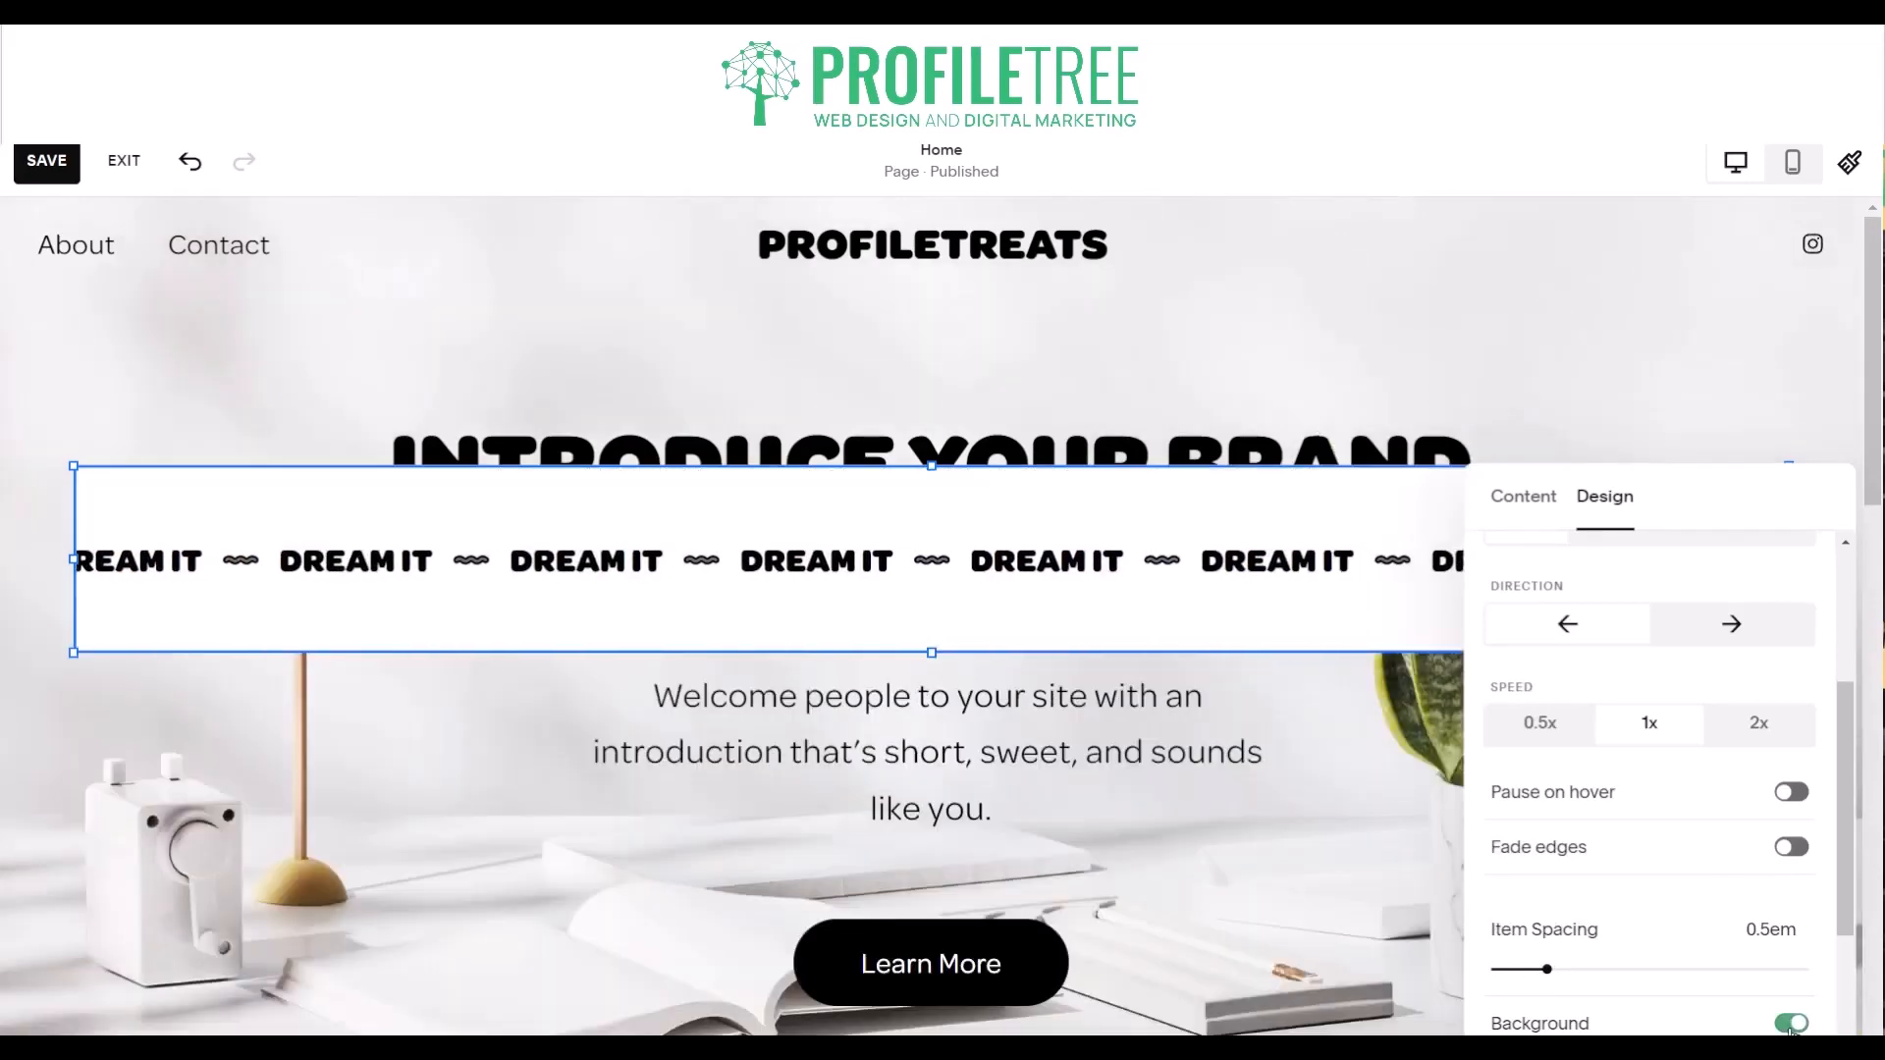
pyautogui.click(1790, 1023)
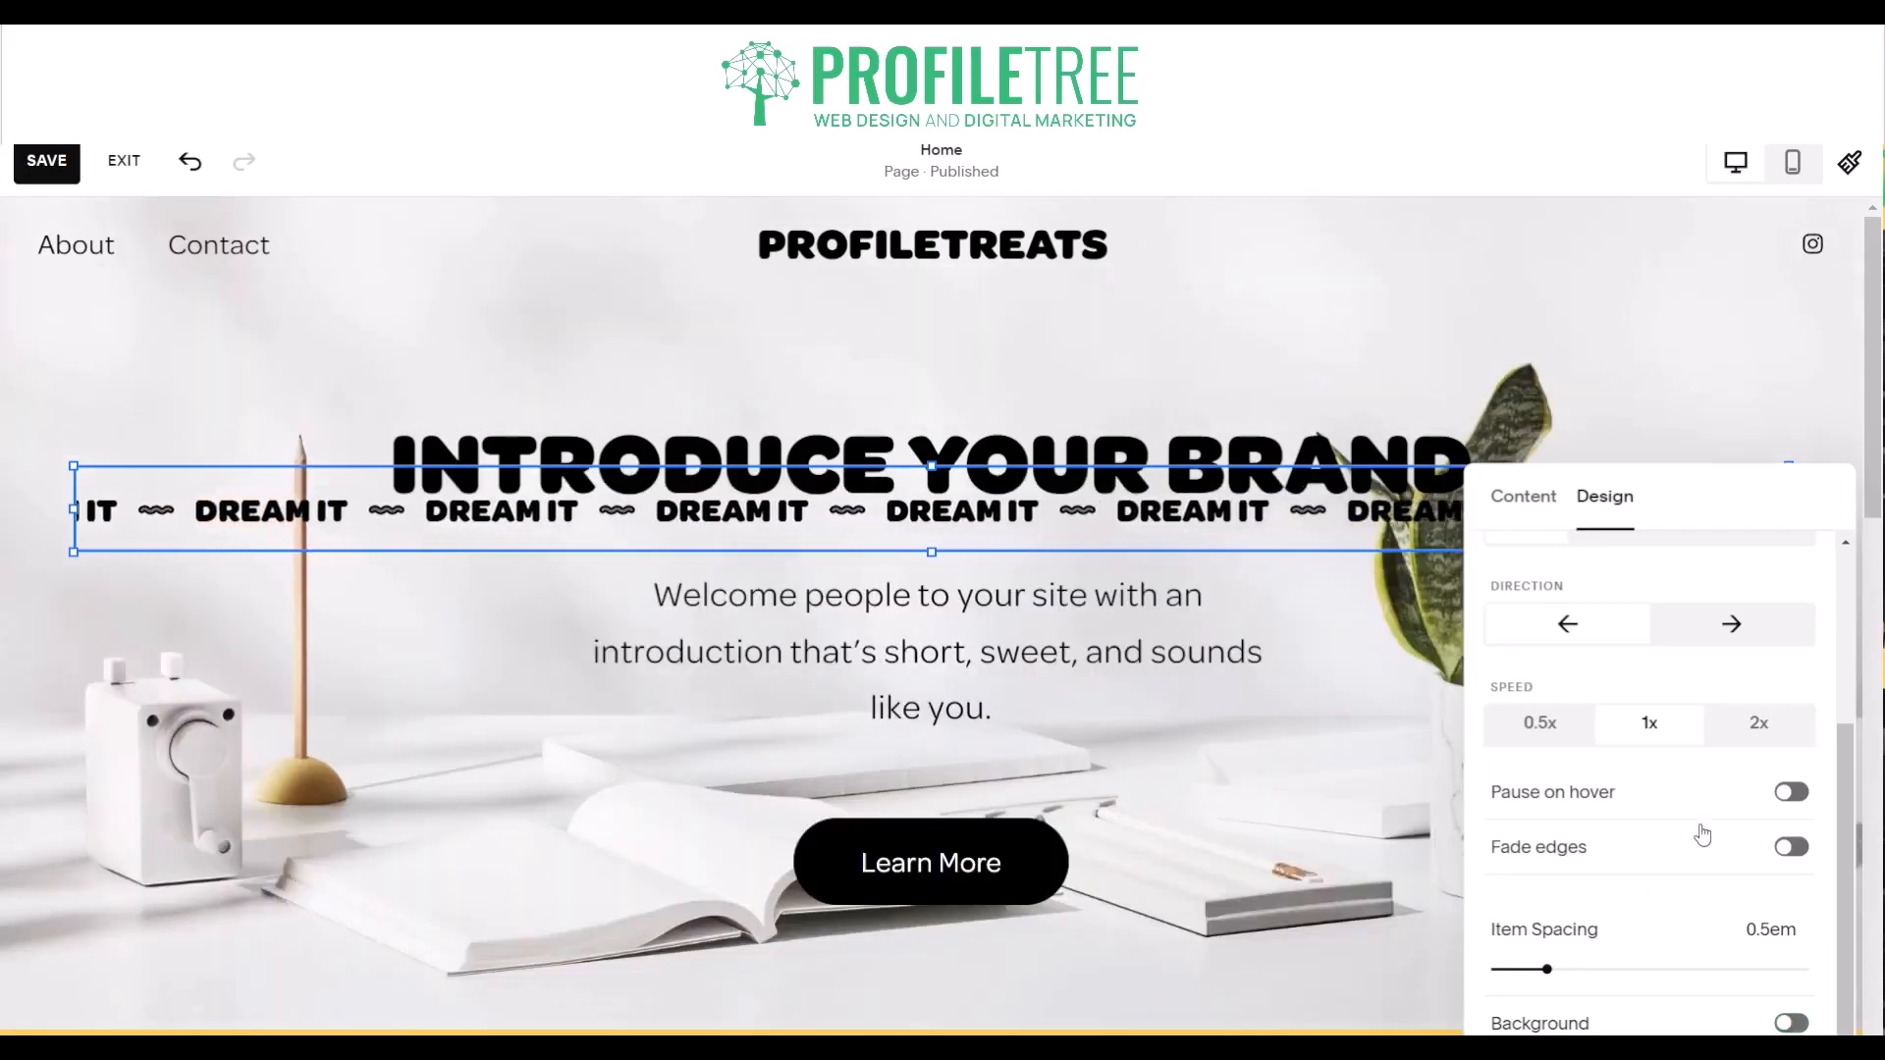
# - Turn on Fade edges for the scrolling block and set its text to scroll to the right
pyautogui.click(1791, 846)
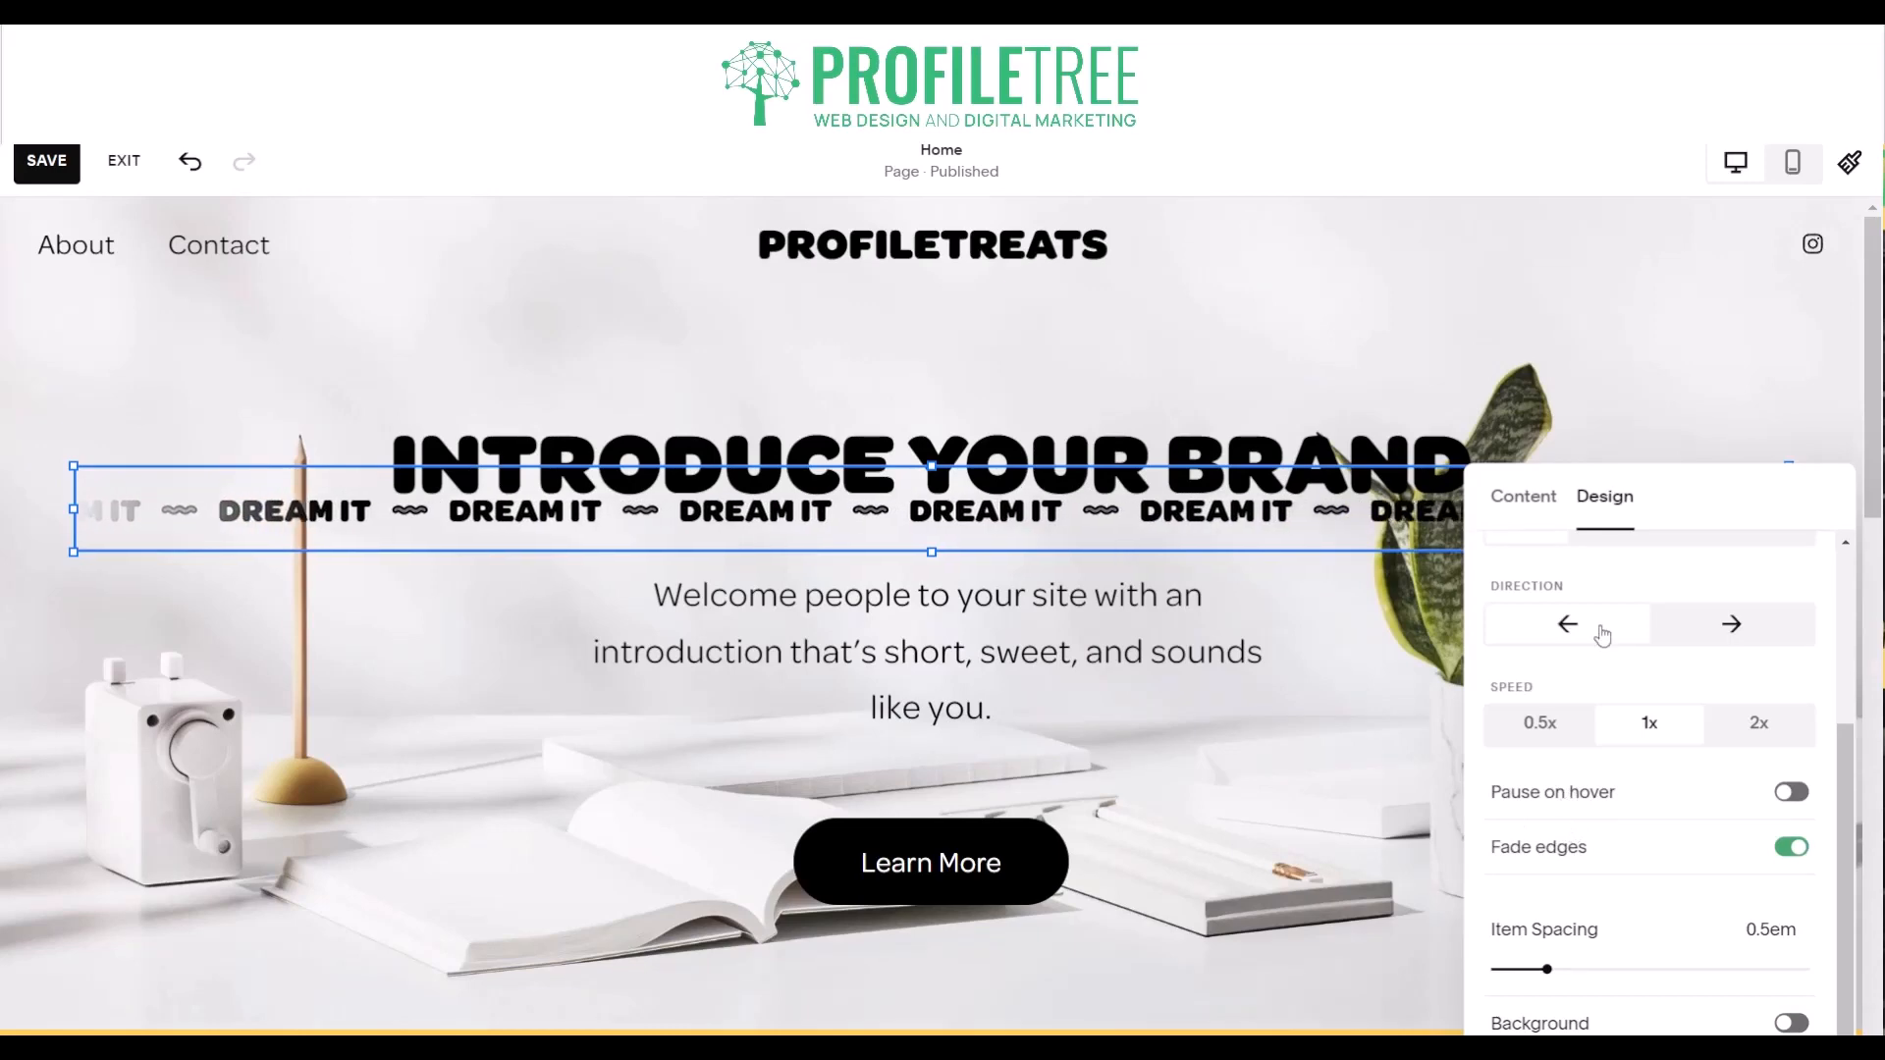
pyautogui.click(1716, 623)
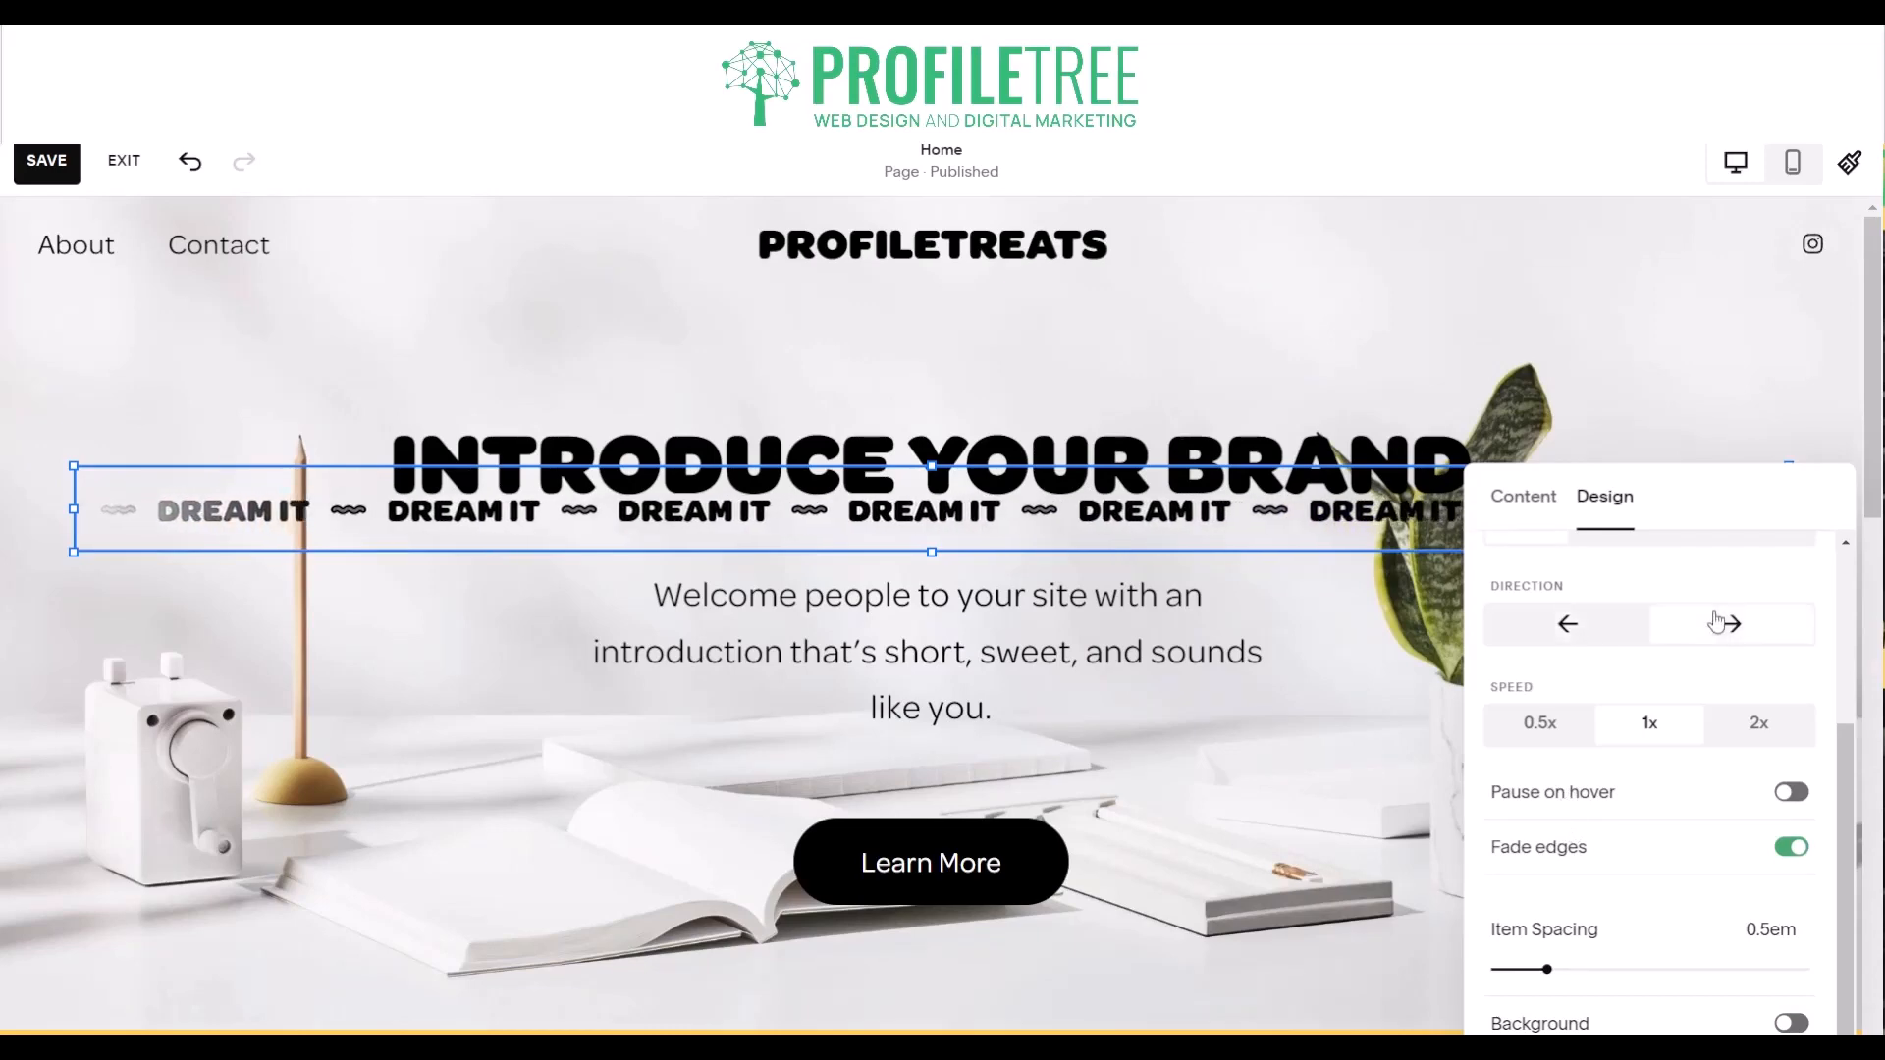
pyautogui.click(1636, 324)
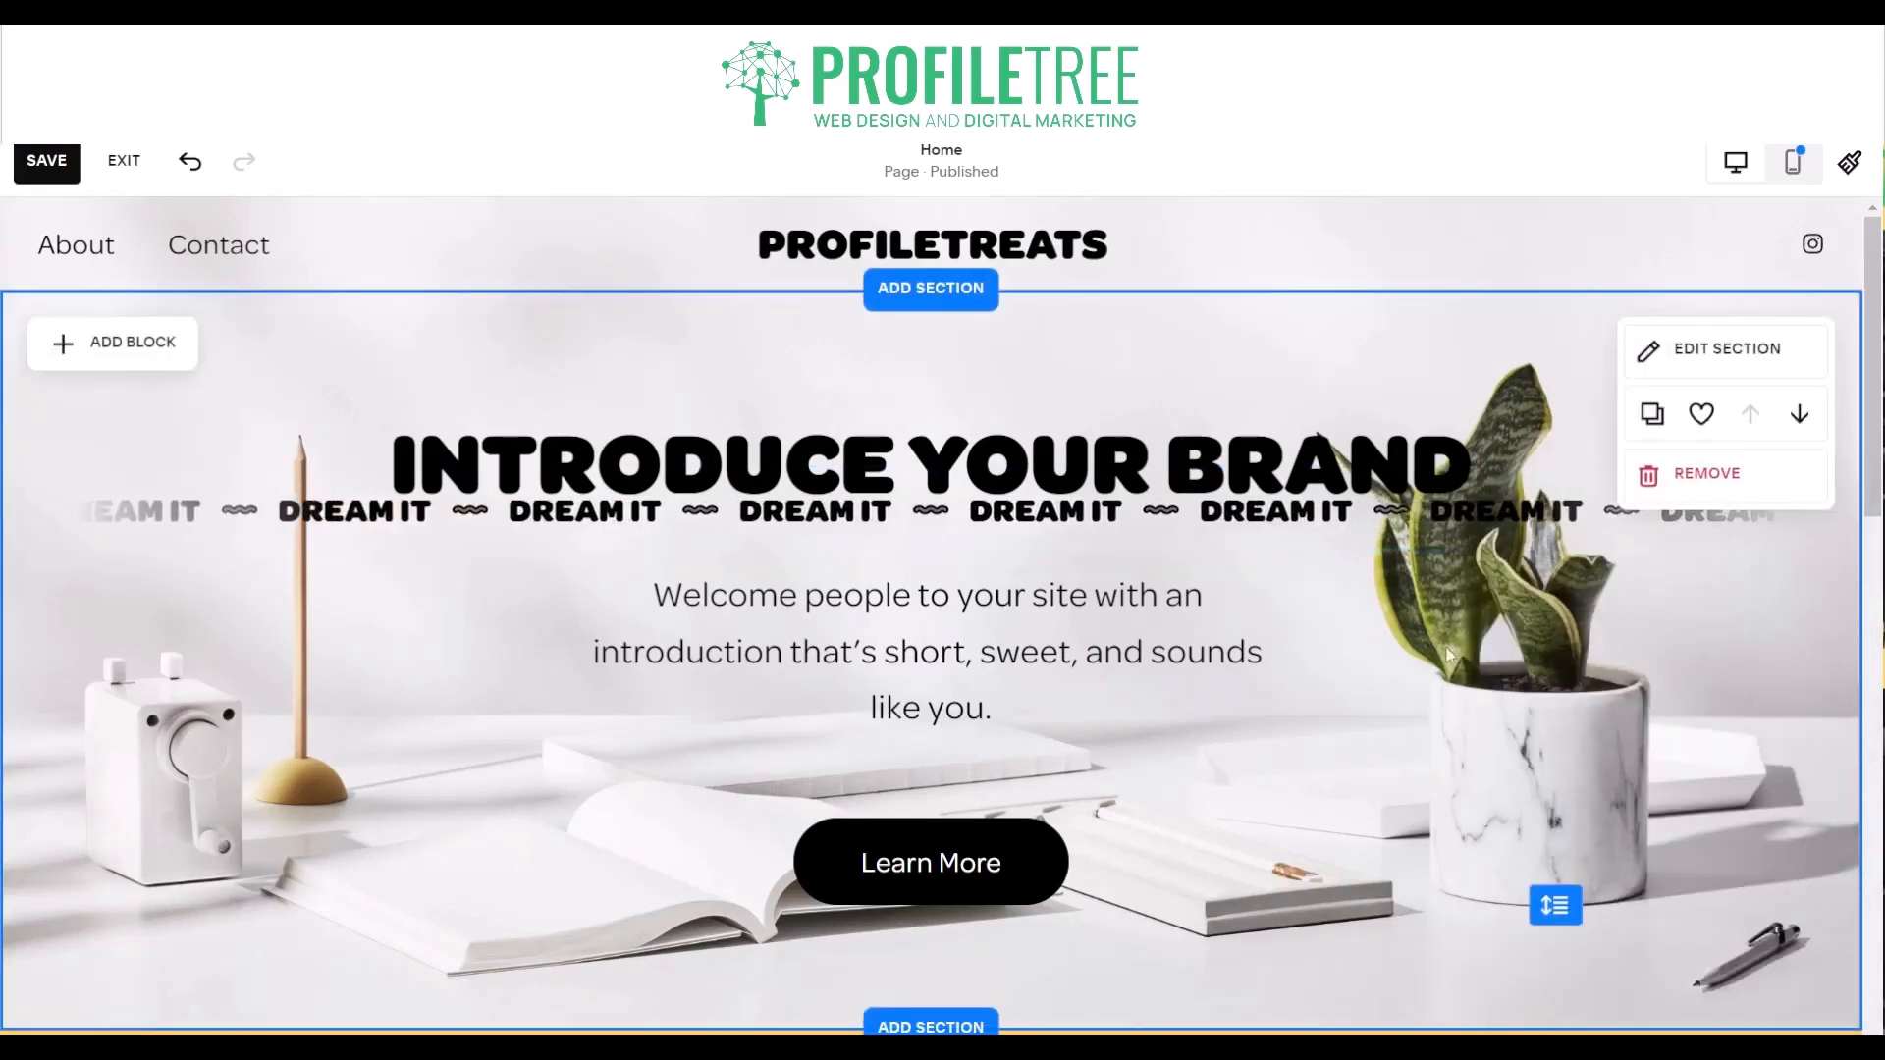
# - Align the "Dream it" scrolling text to the bottom of its block
pyautogui.click(459, 530)
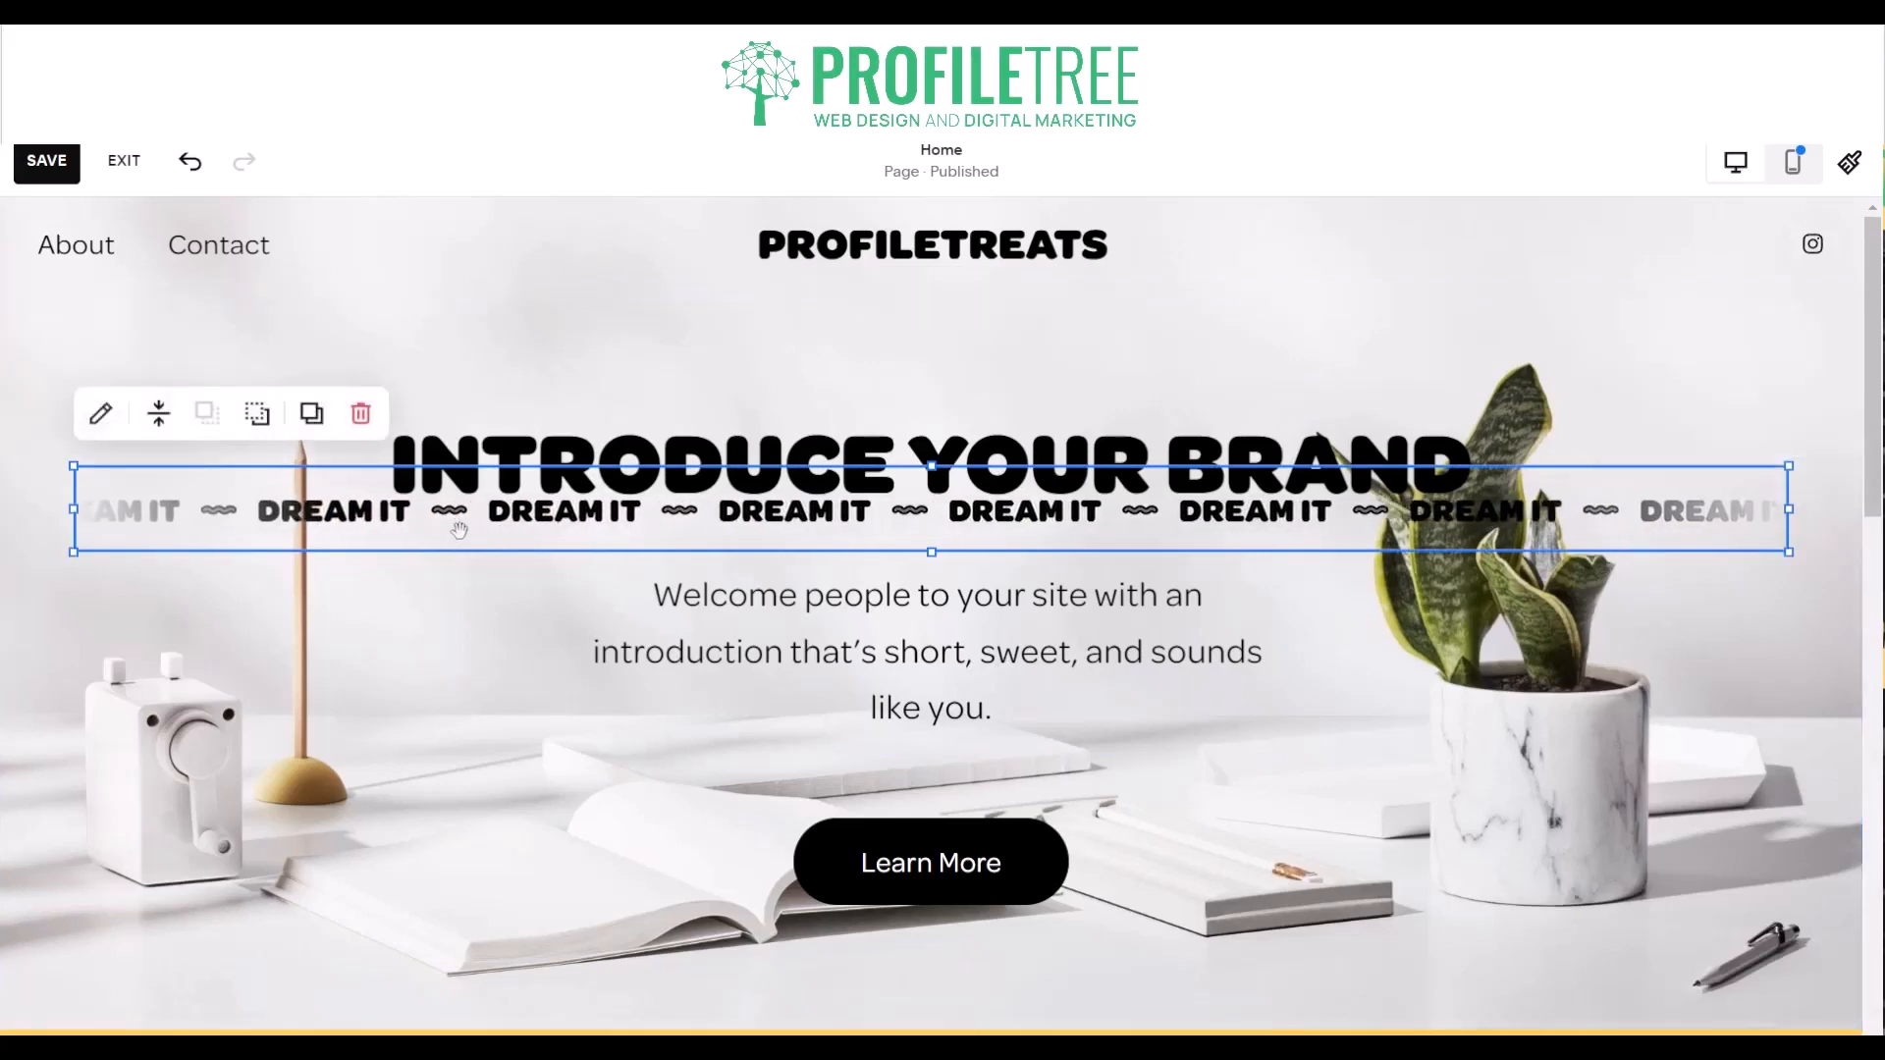
pyautogui.click(159, 412)
pyautogui.click(212, 472)
pyautogui.click(306, 720)
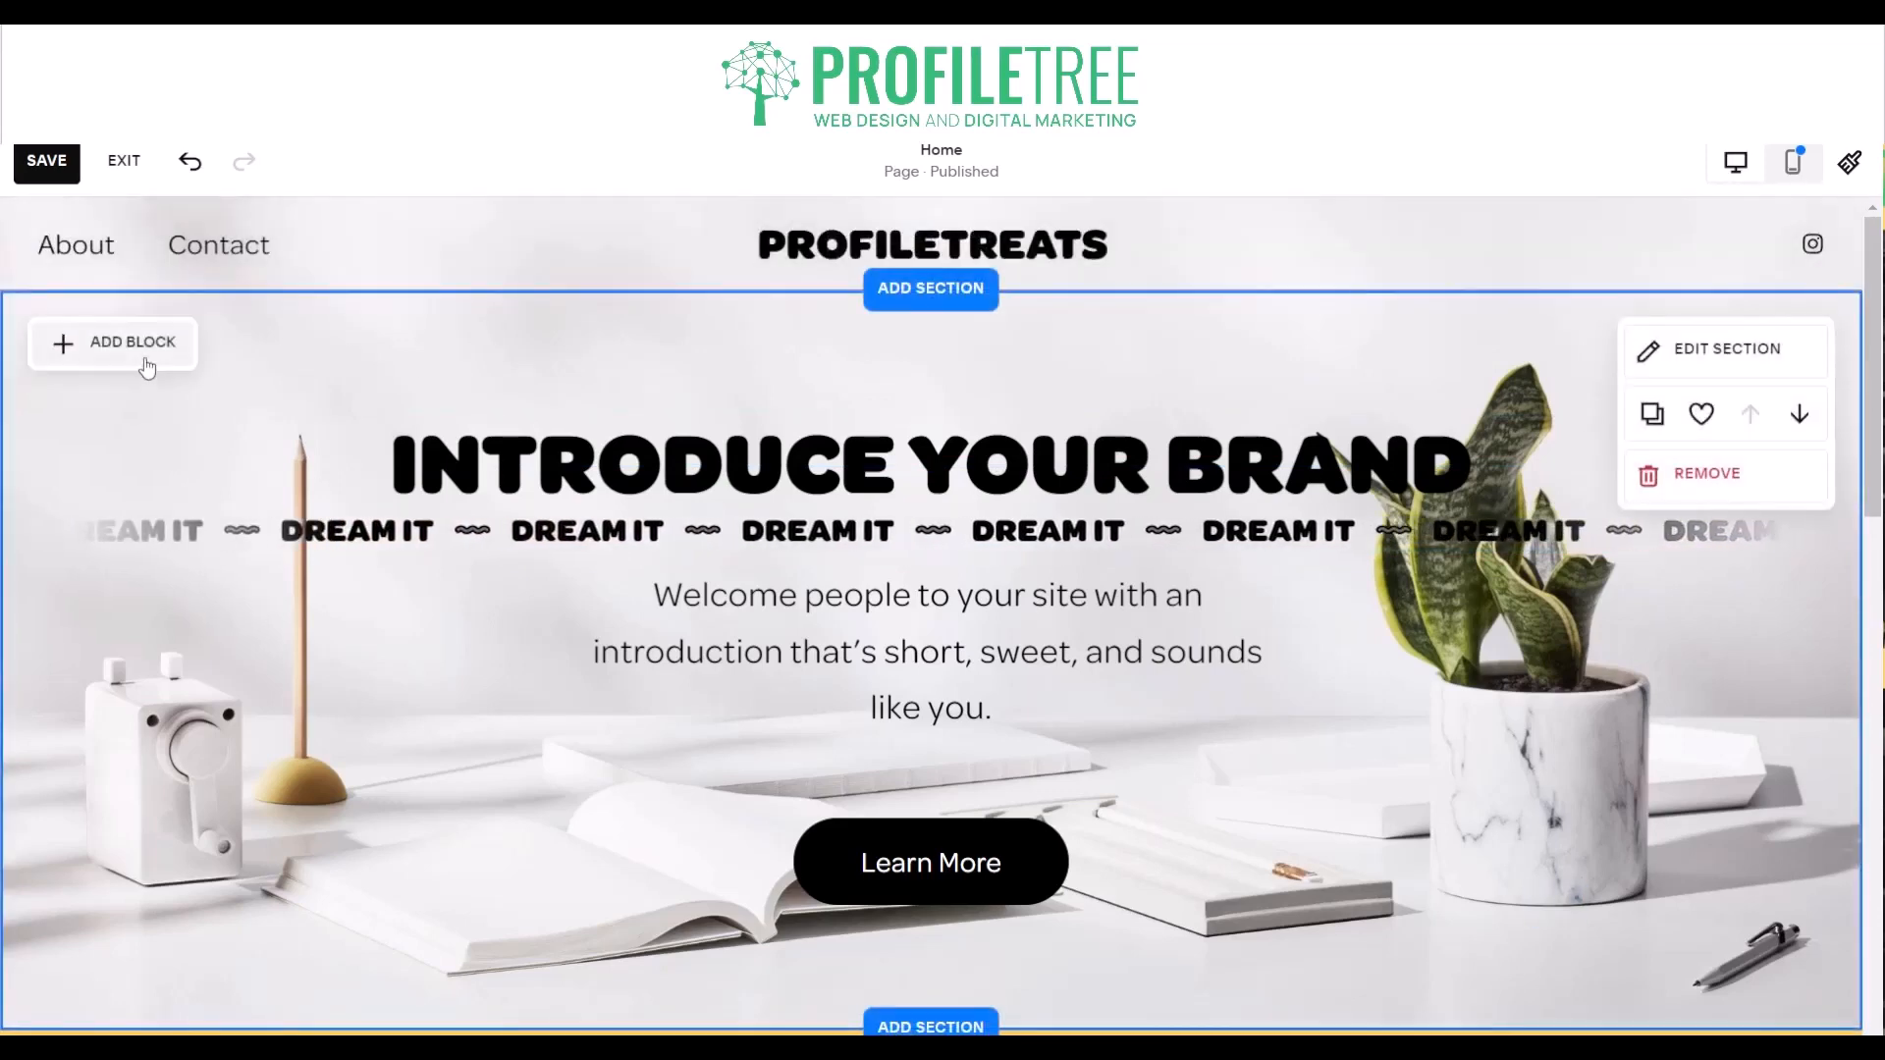
pyautogui.click(144, 357)
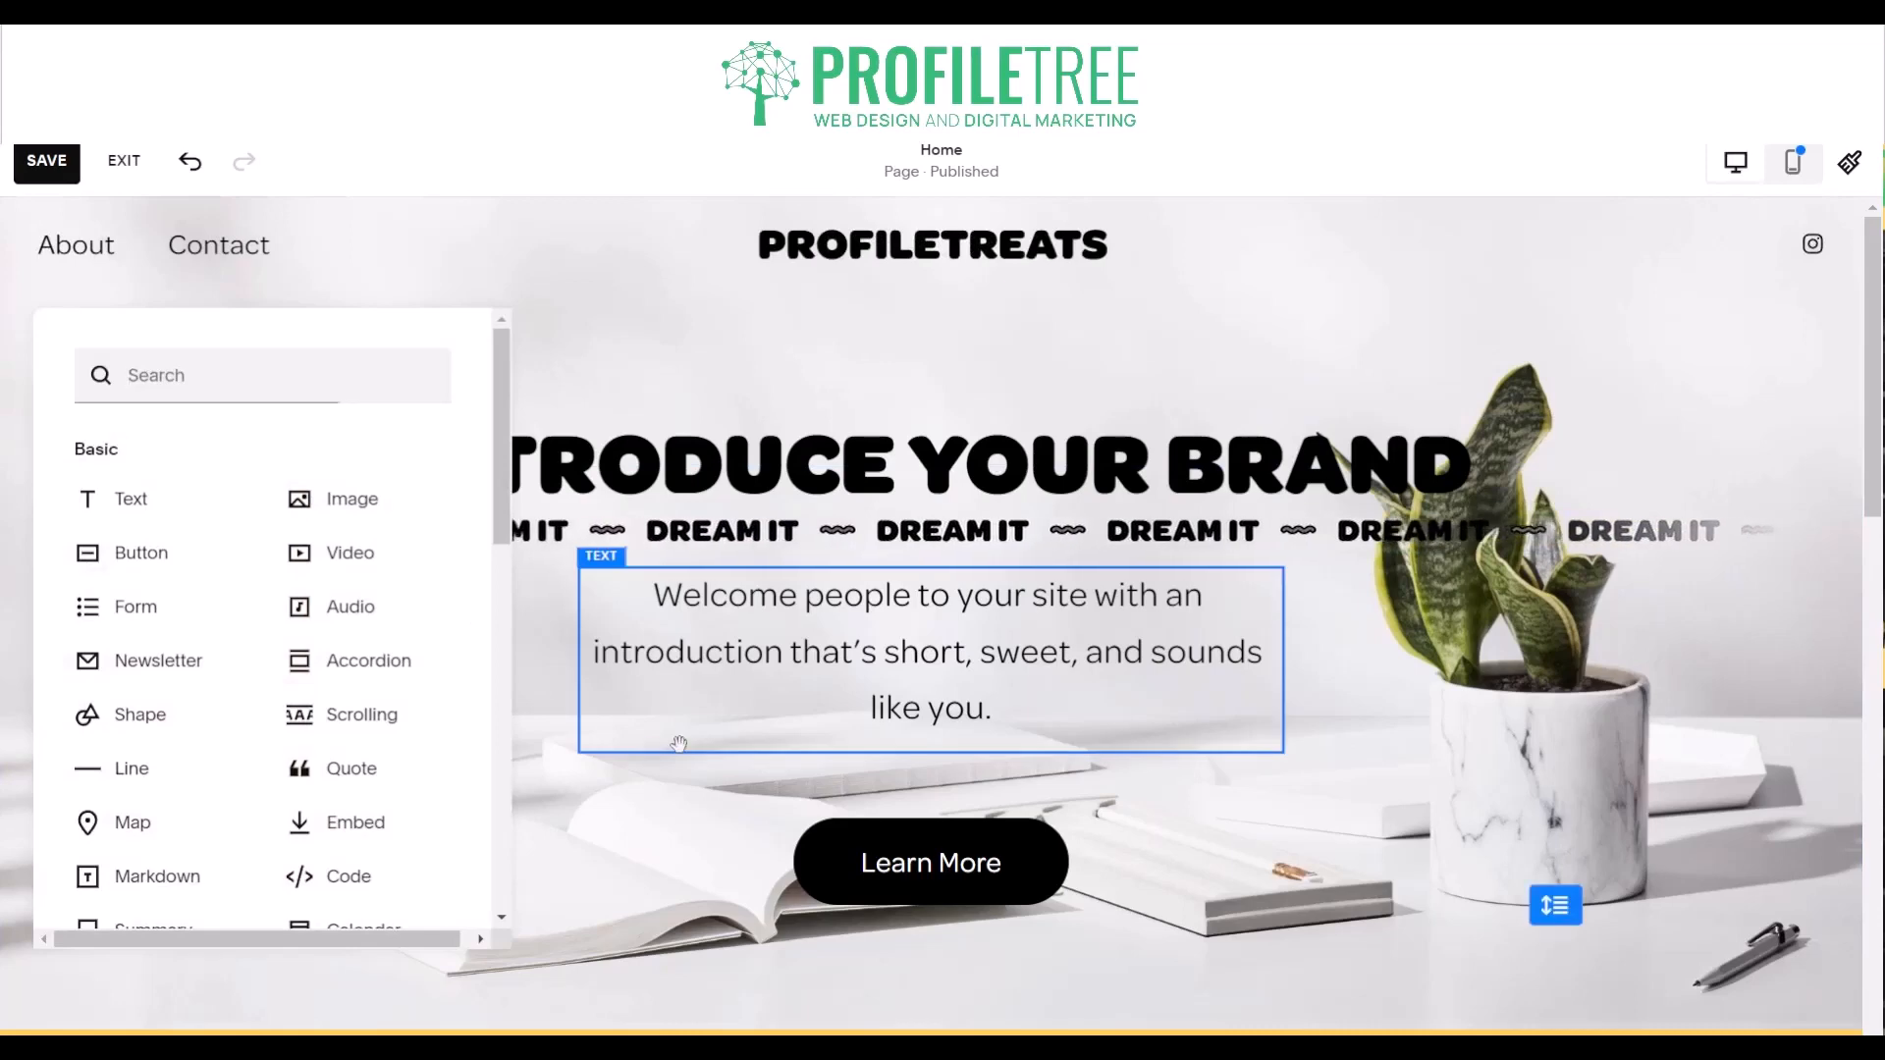
pyautogui.click(648, 687)
pyautogui.click(880, 905)
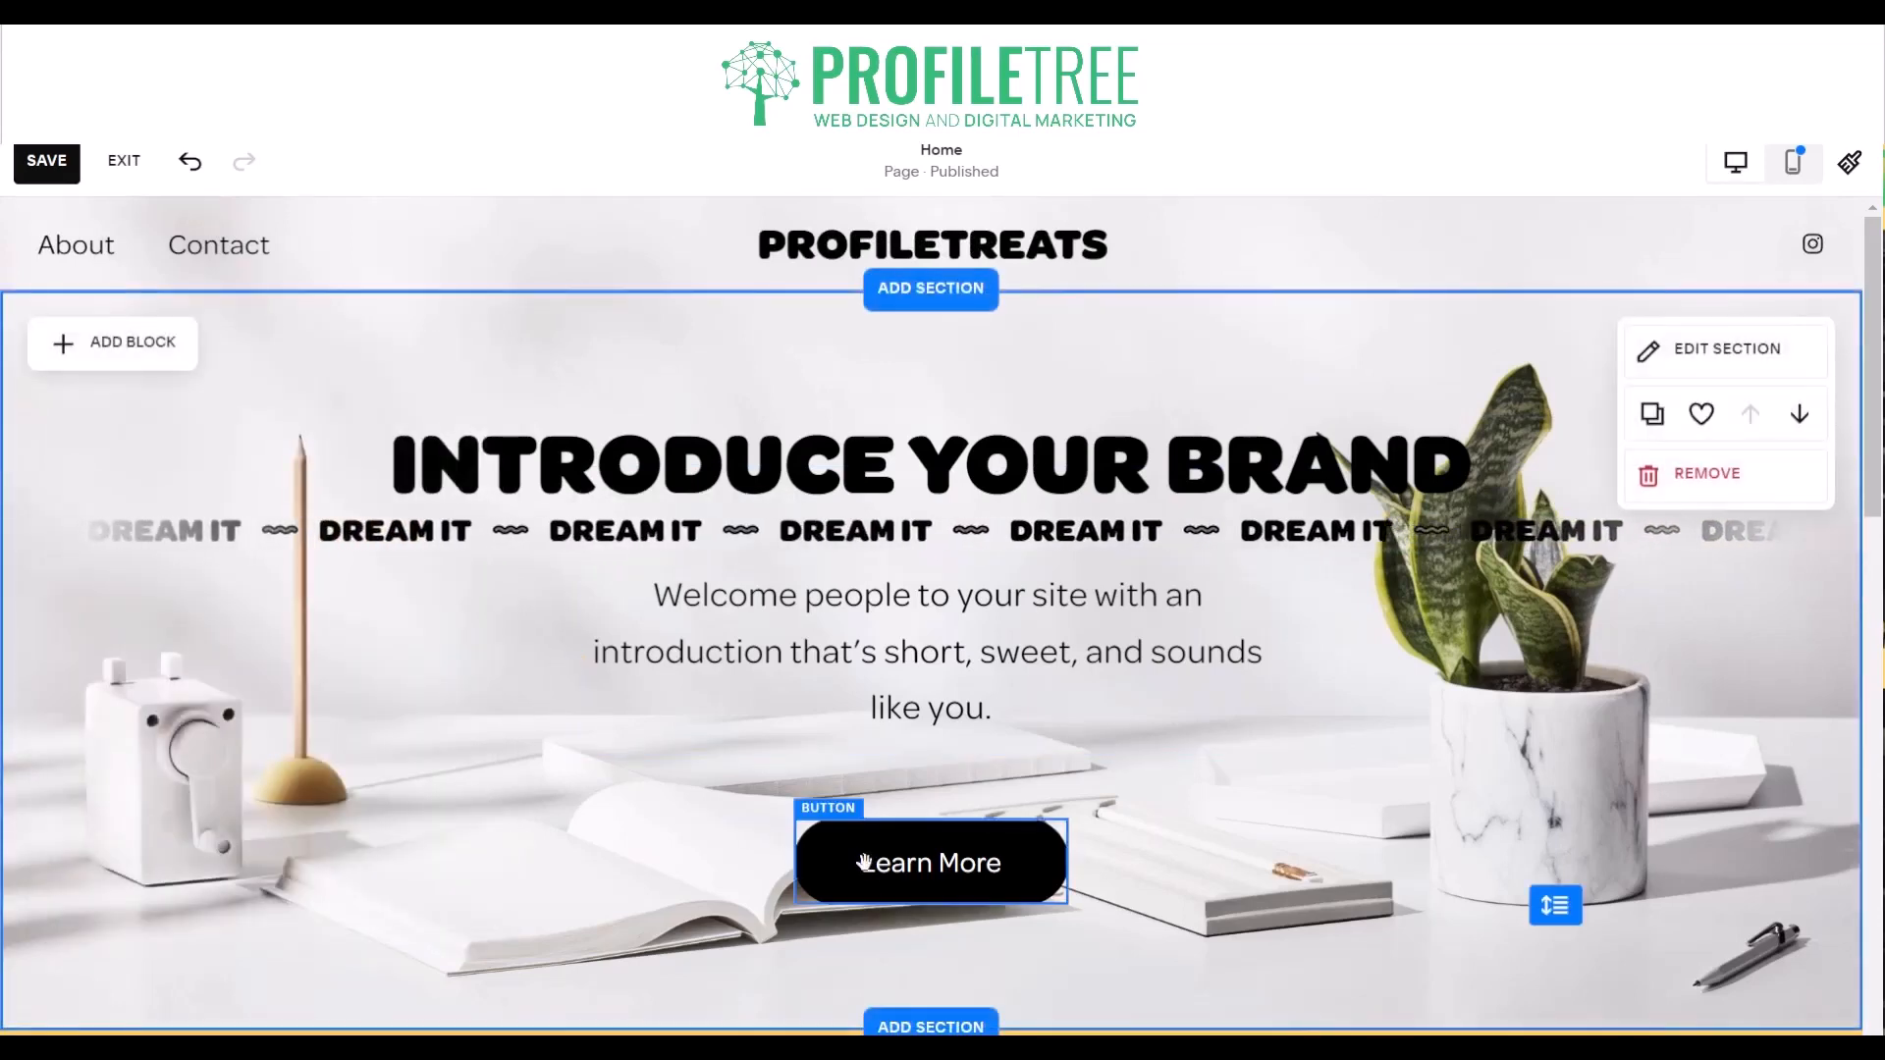
# - Examine the Learn More button's link options for page, web address, file, email and phone
pyautogui.click(862, 863)
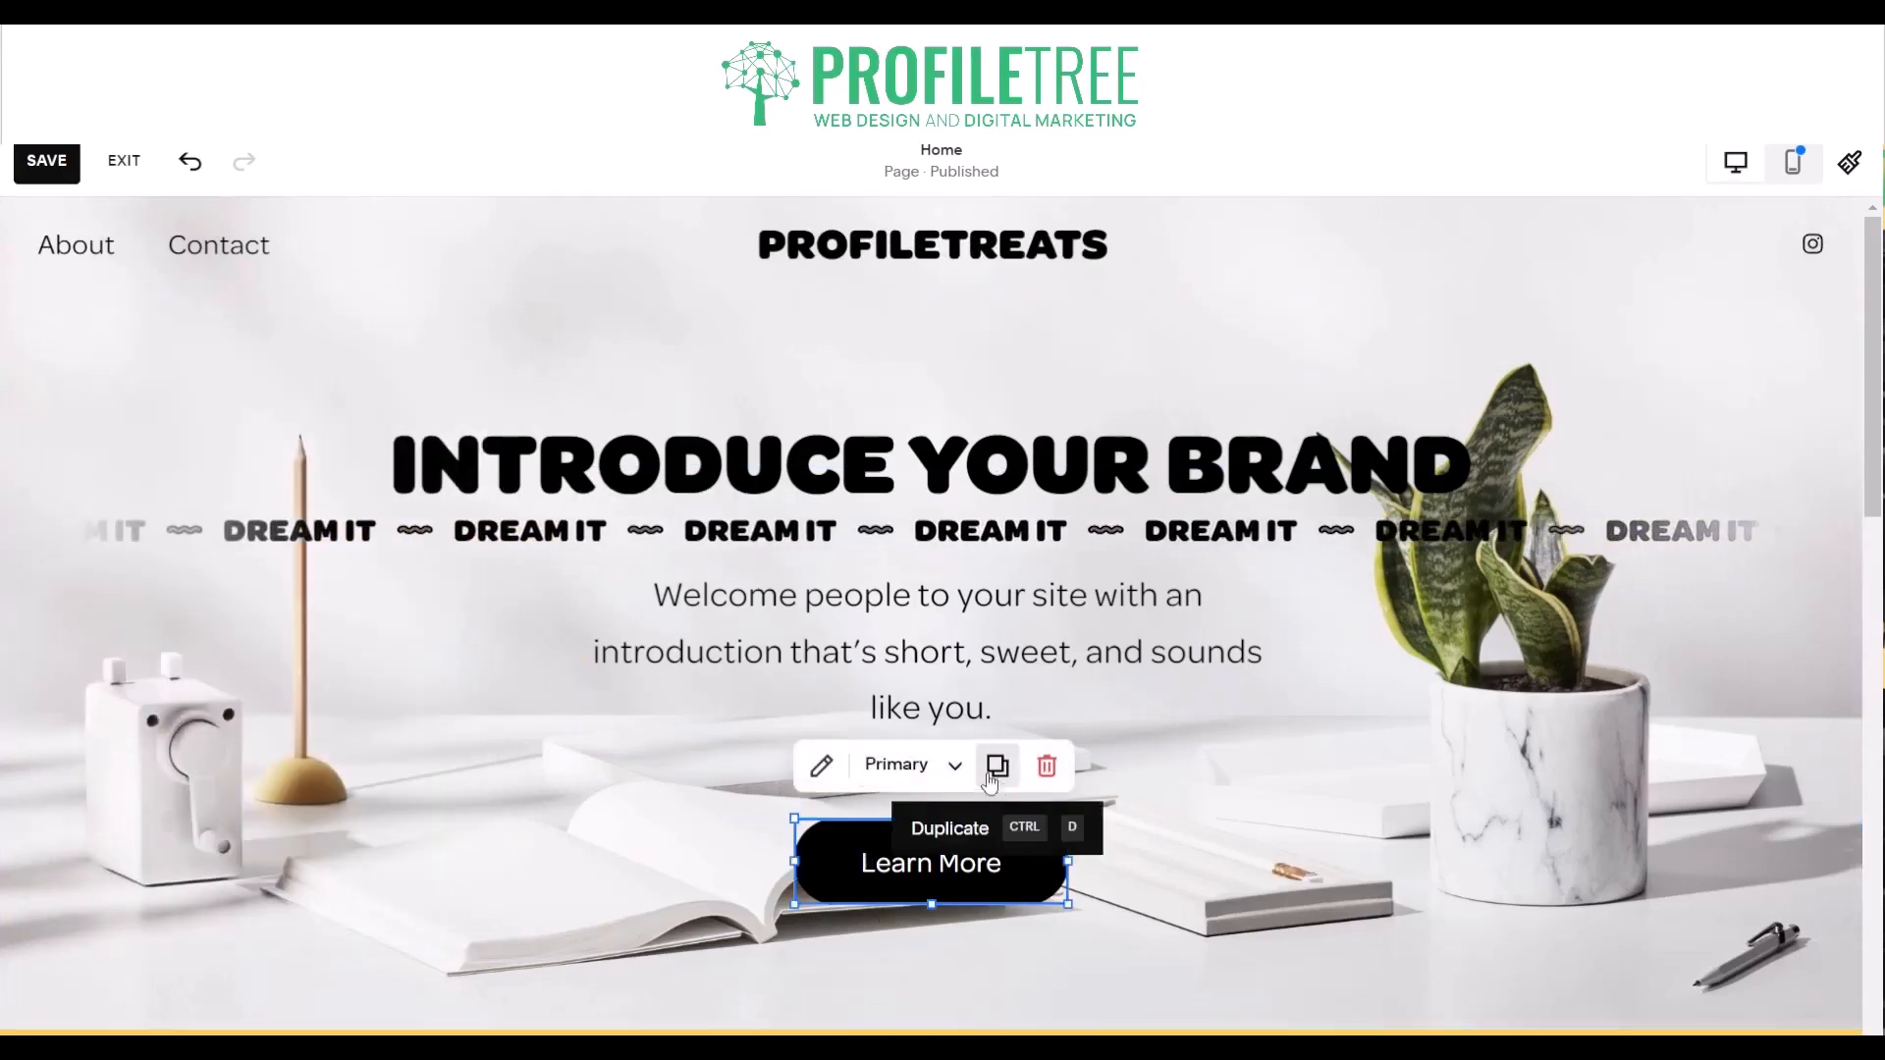
pyautogui.click(819, 766)
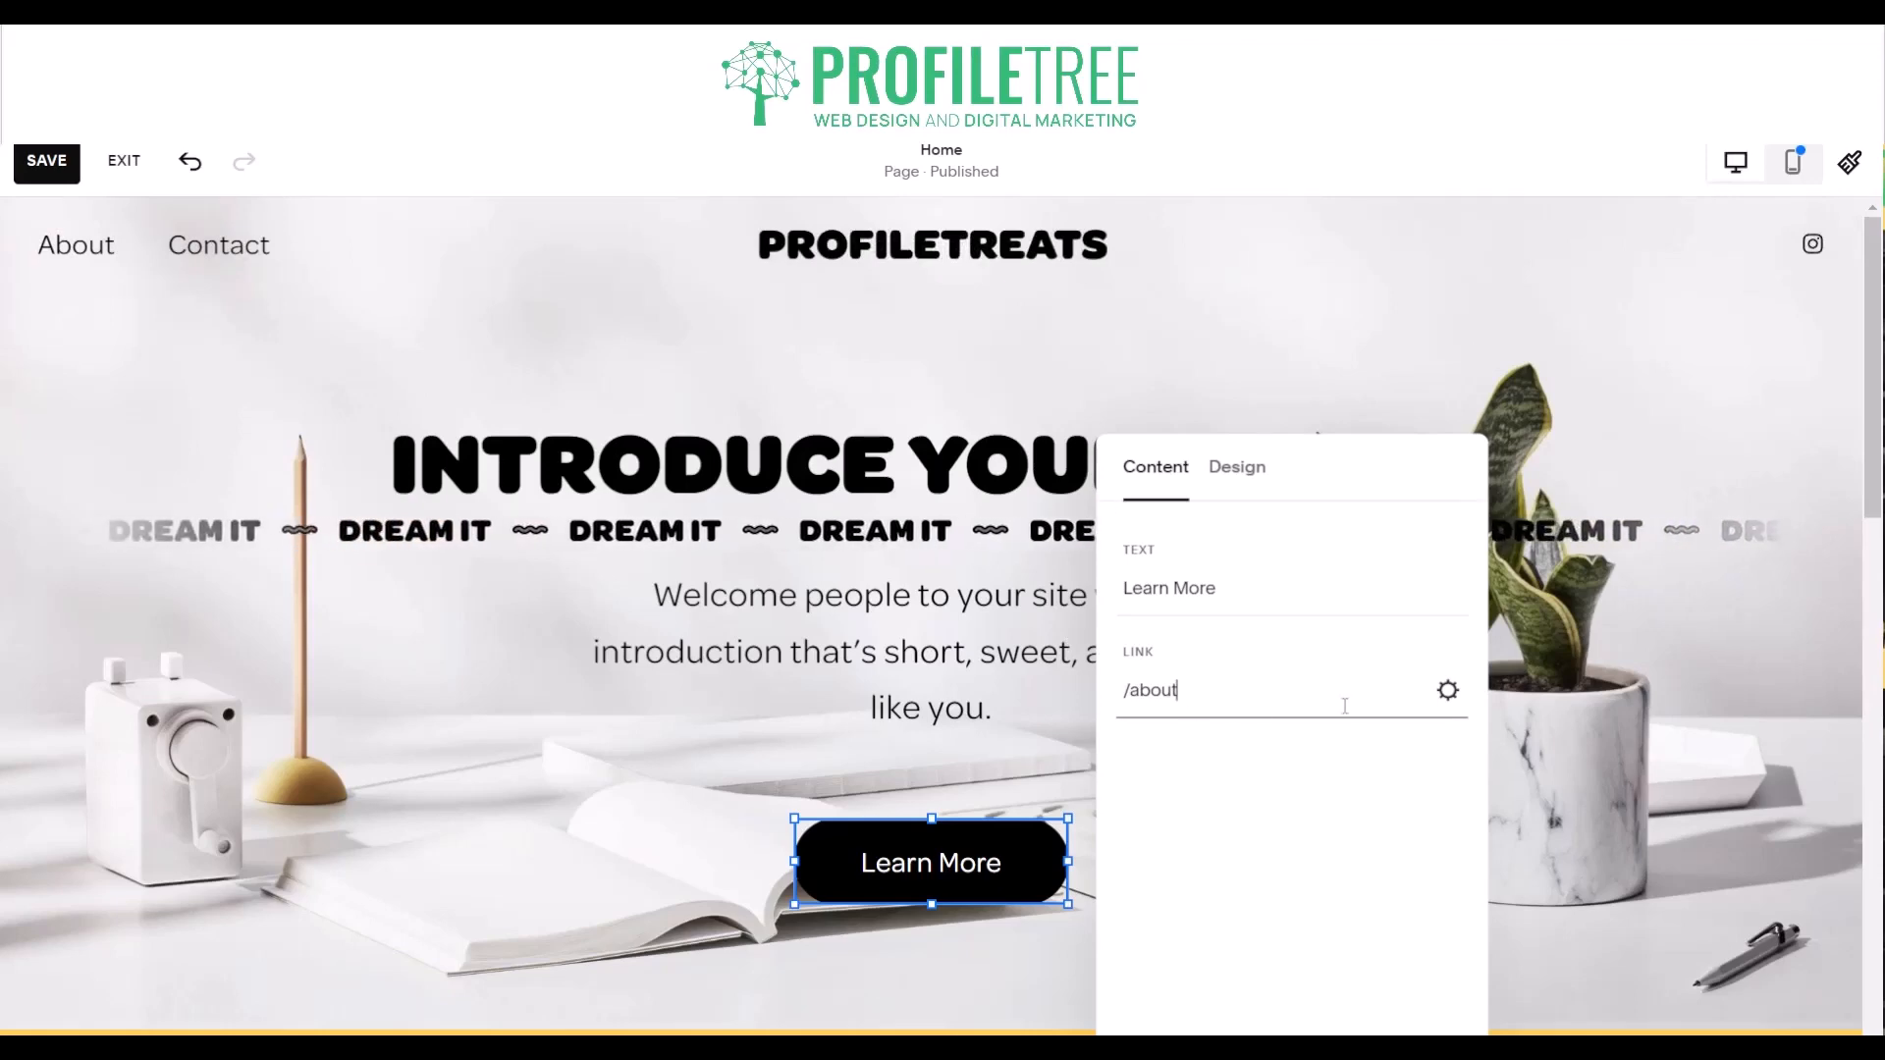
pyautogui.click(1447, 692)
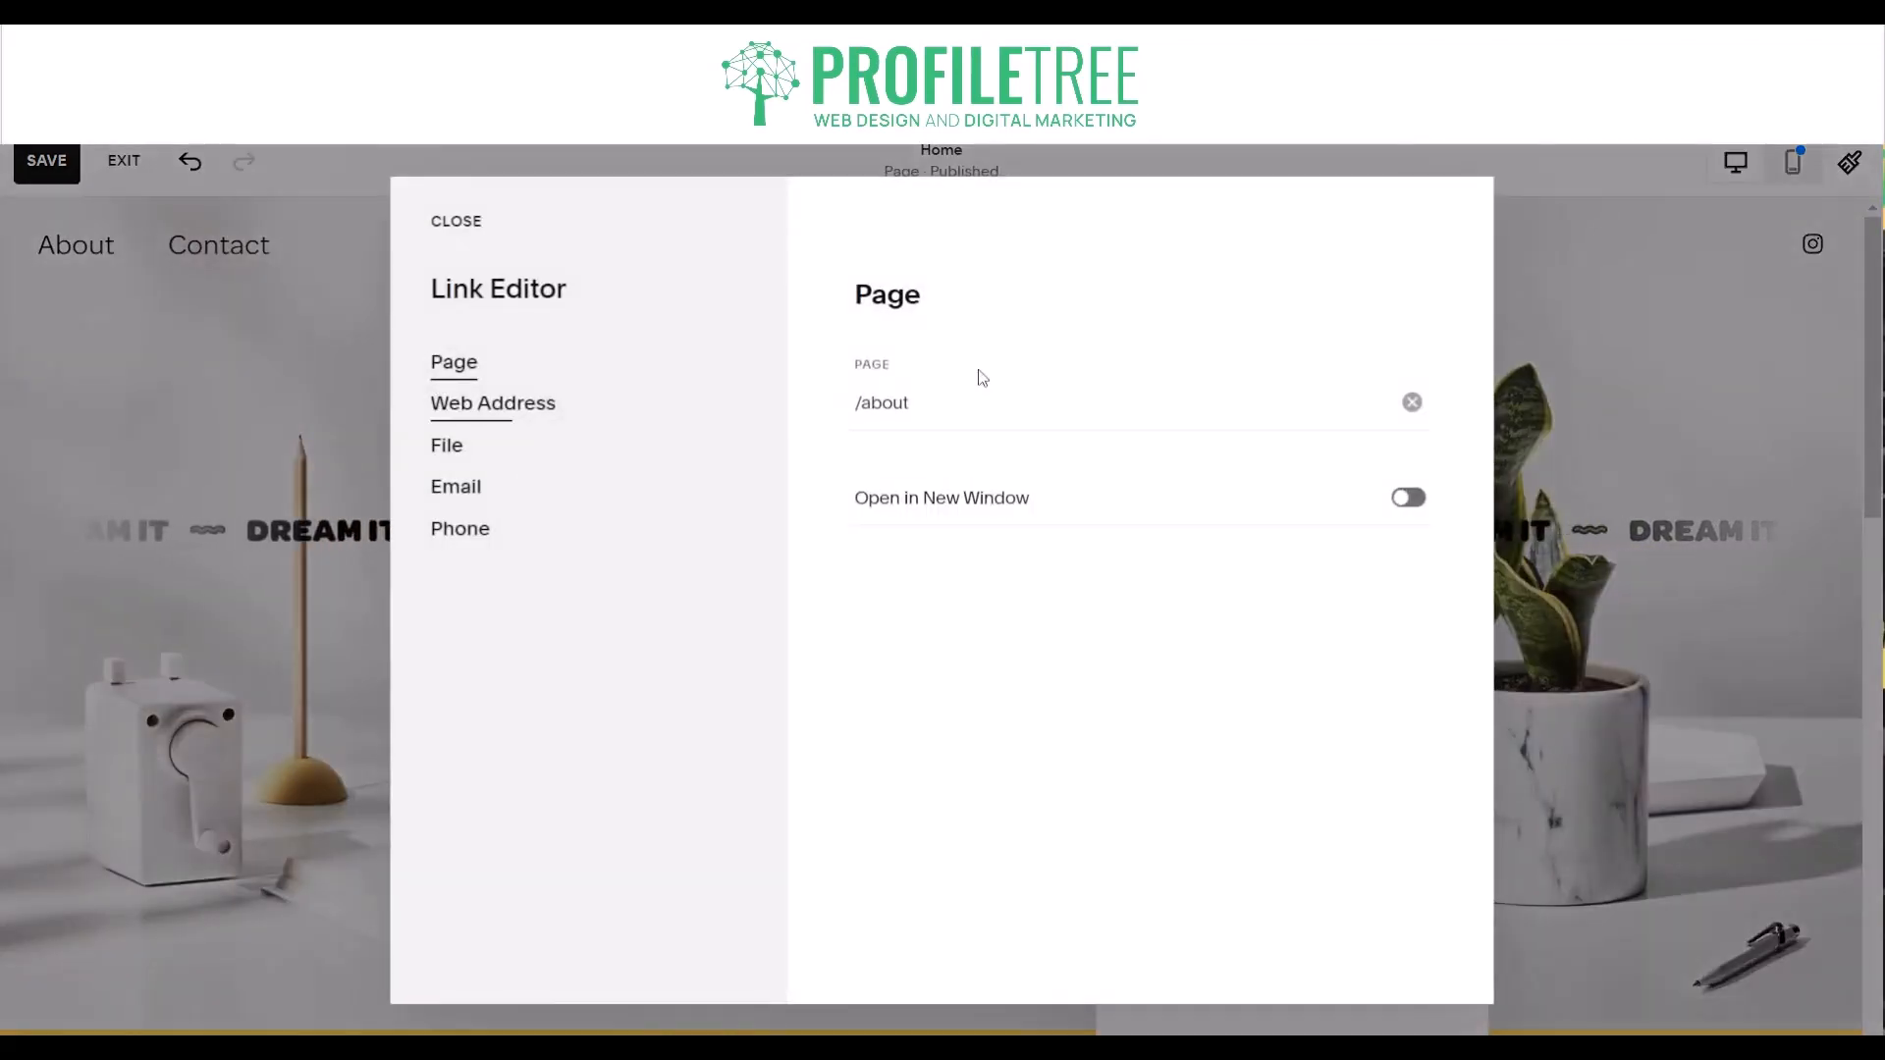
pyautogui.click(497, 405)
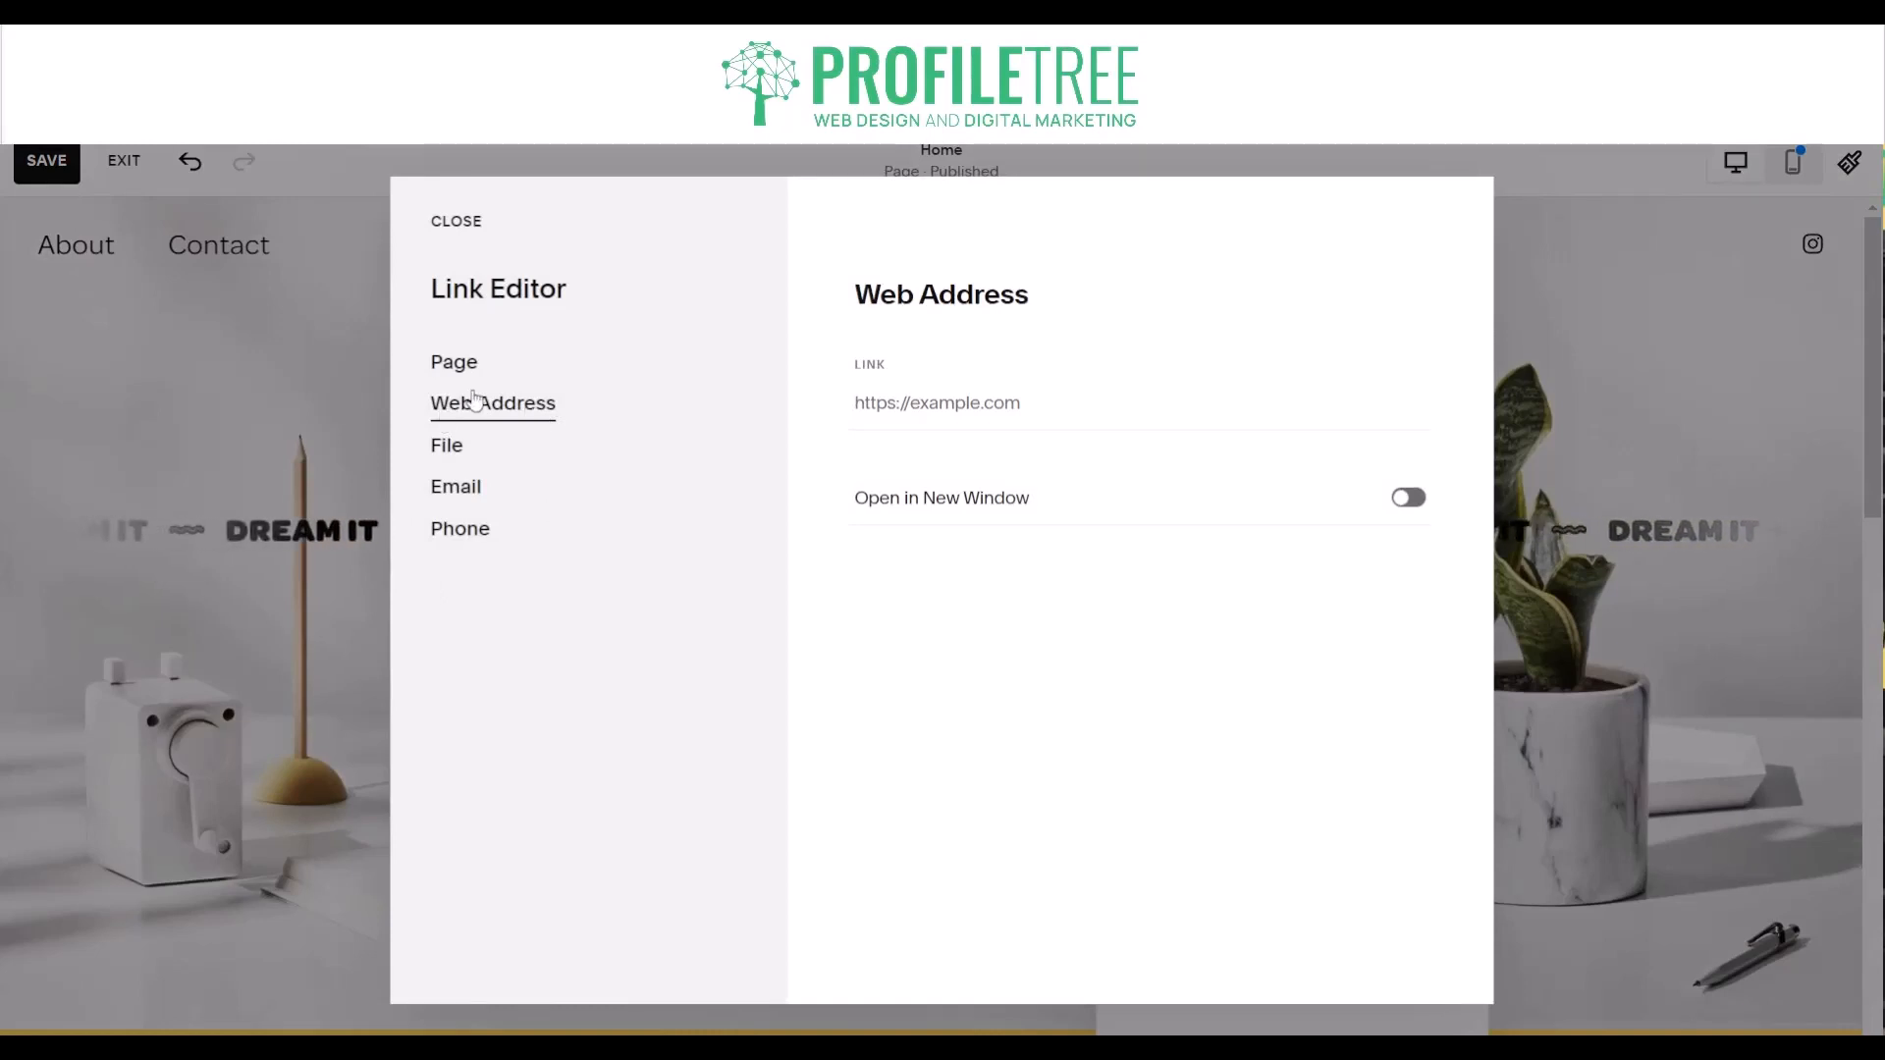
pyautogui.click(481, 450)
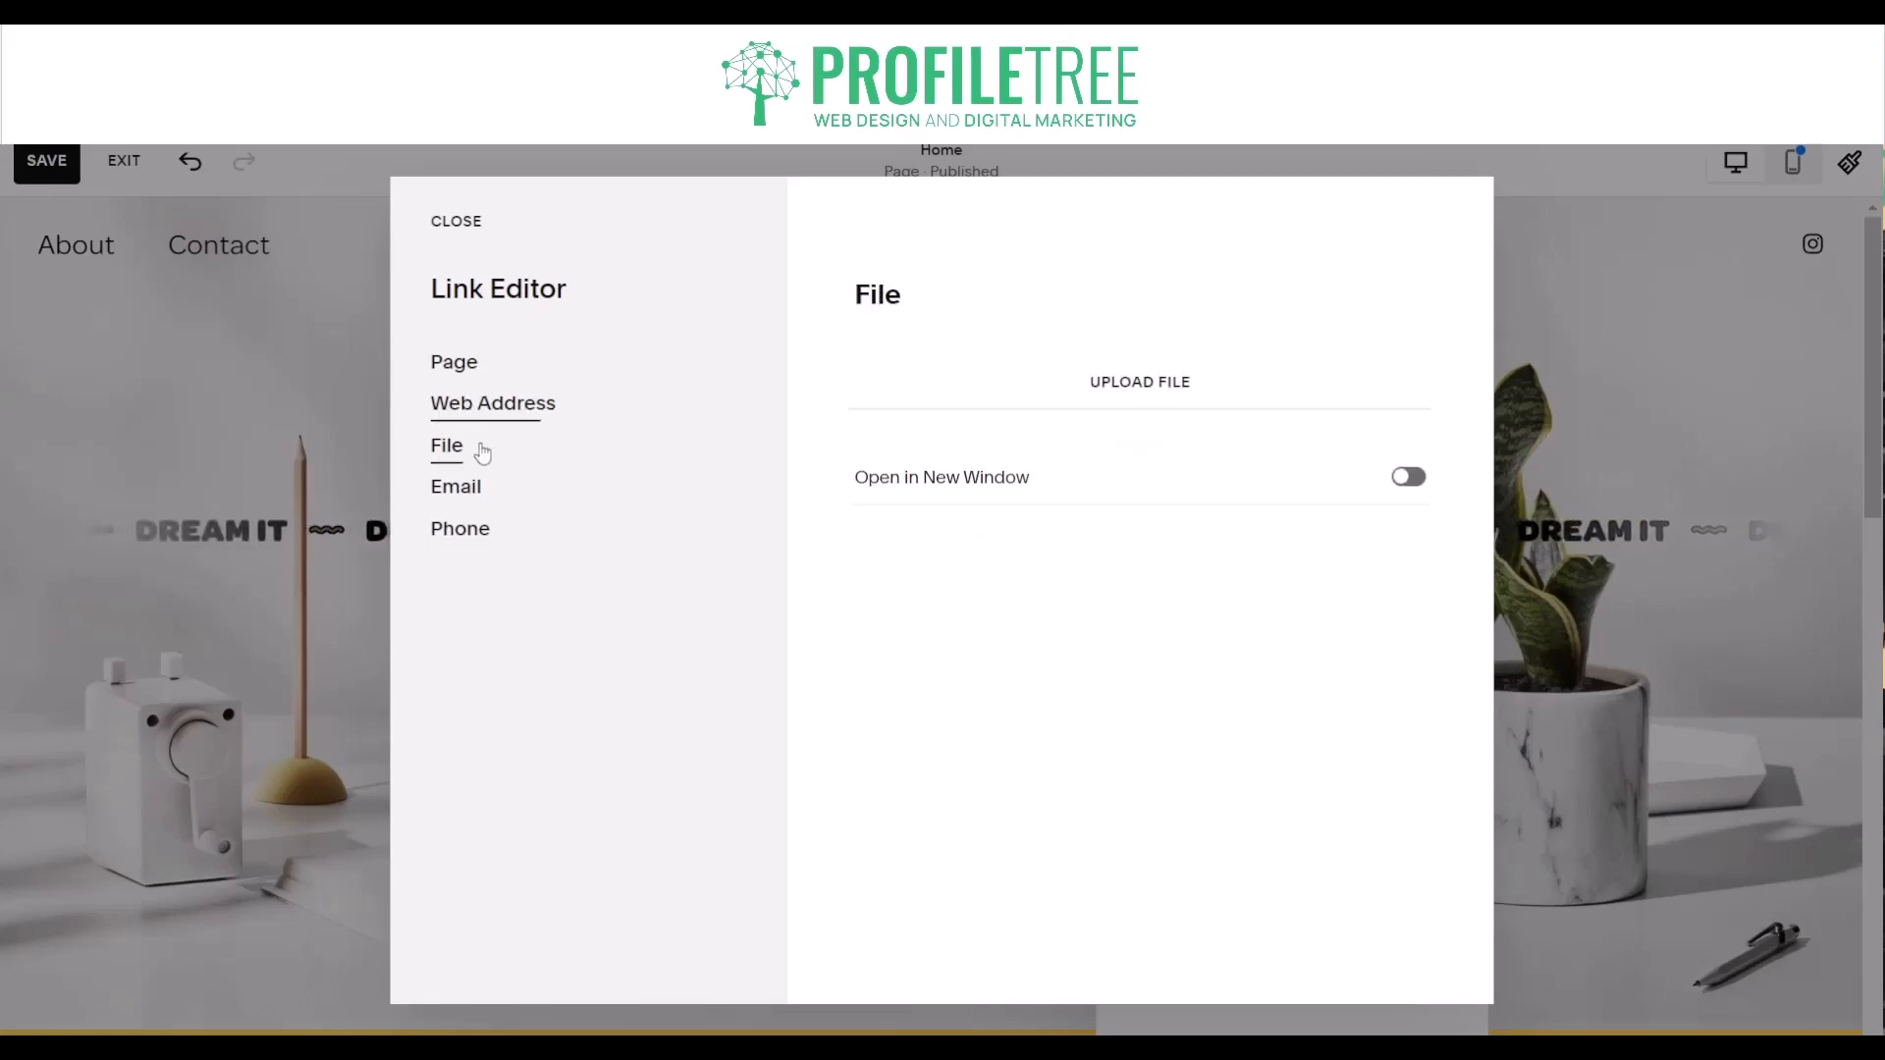
pyautogui.click(480, 482)
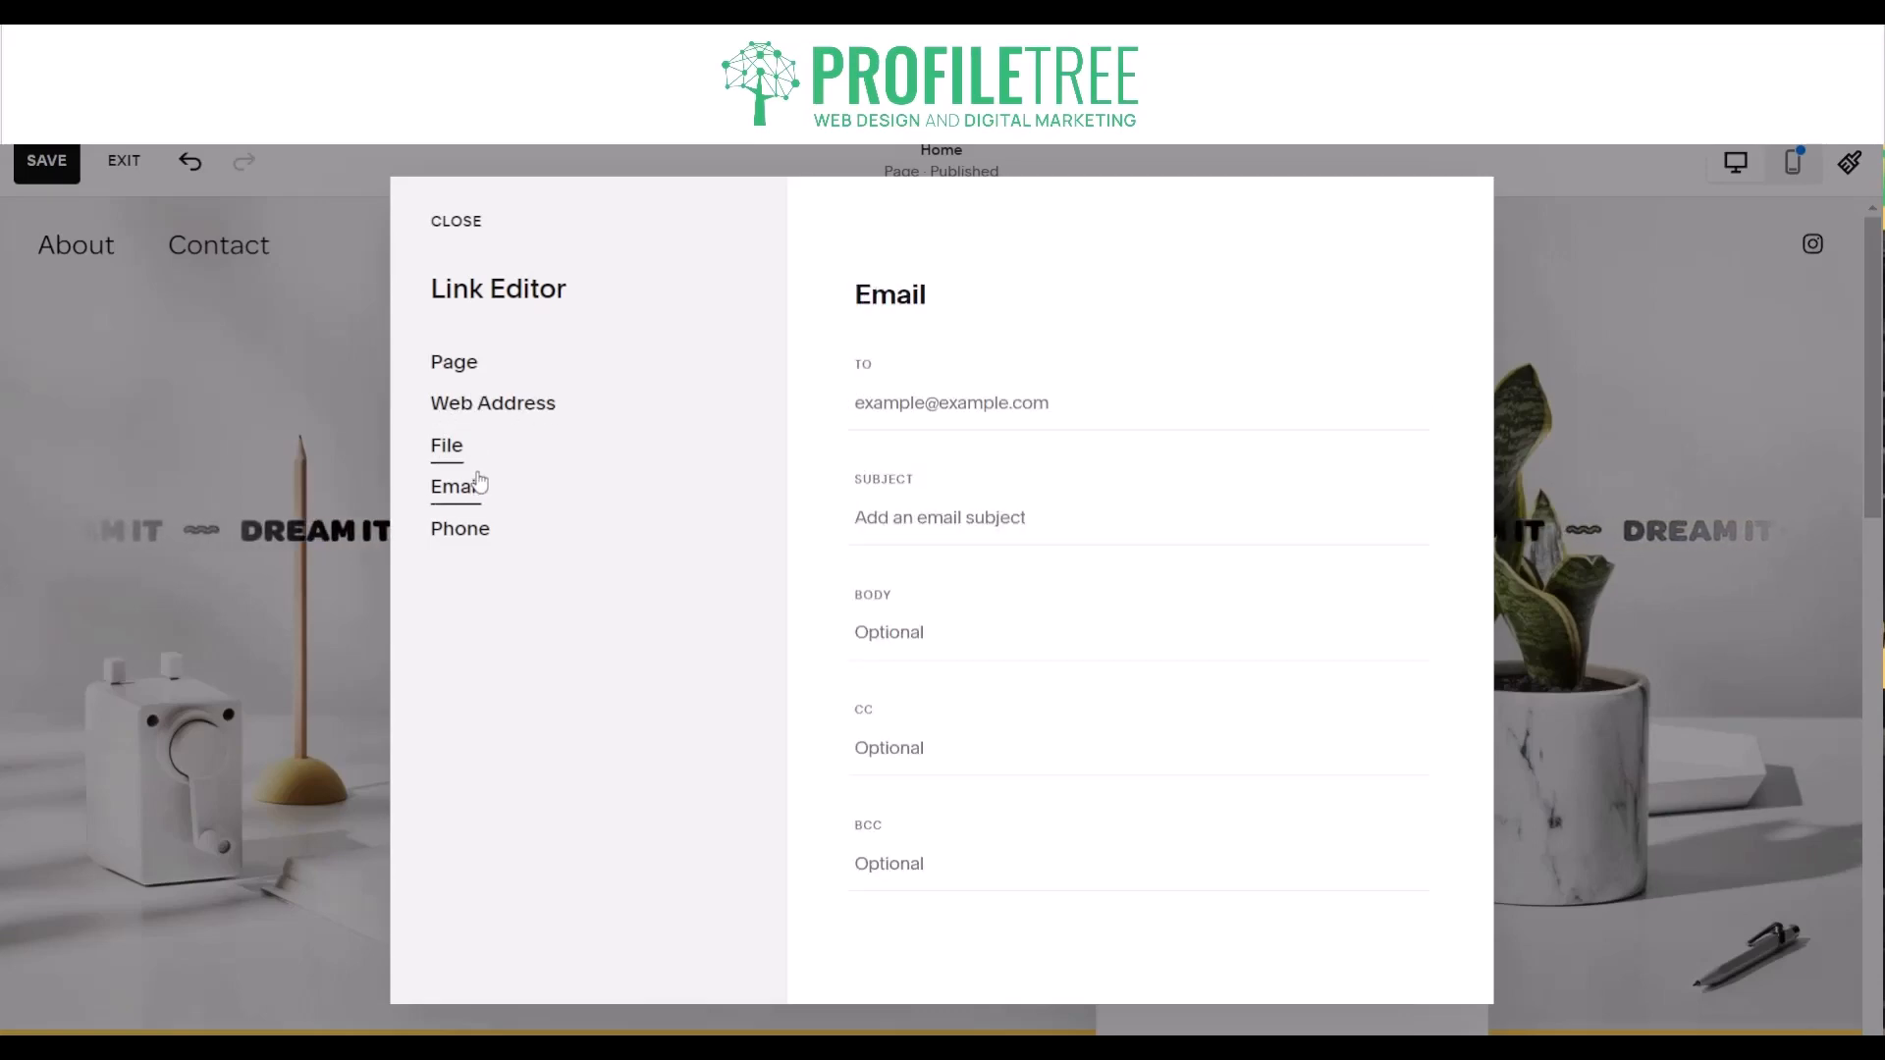
pyautogui.click(493, 532)
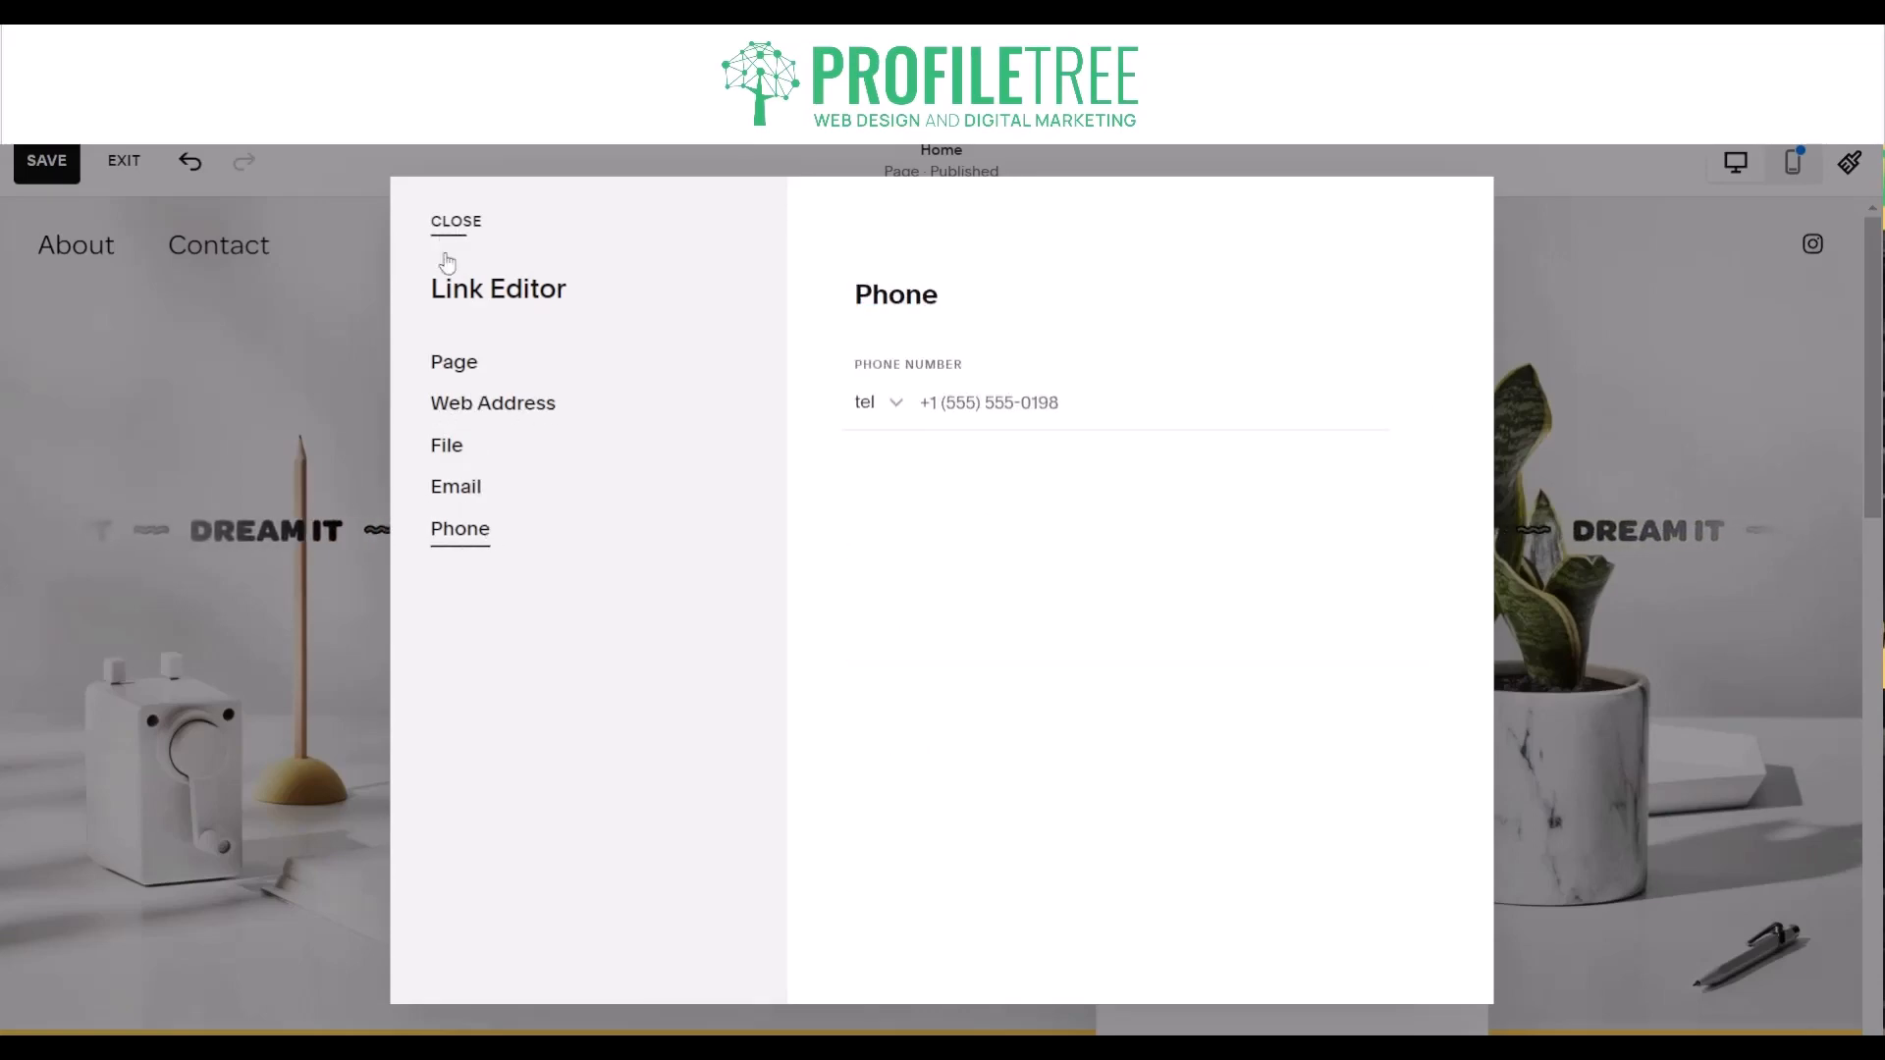
pyautogui.click(457, 222)
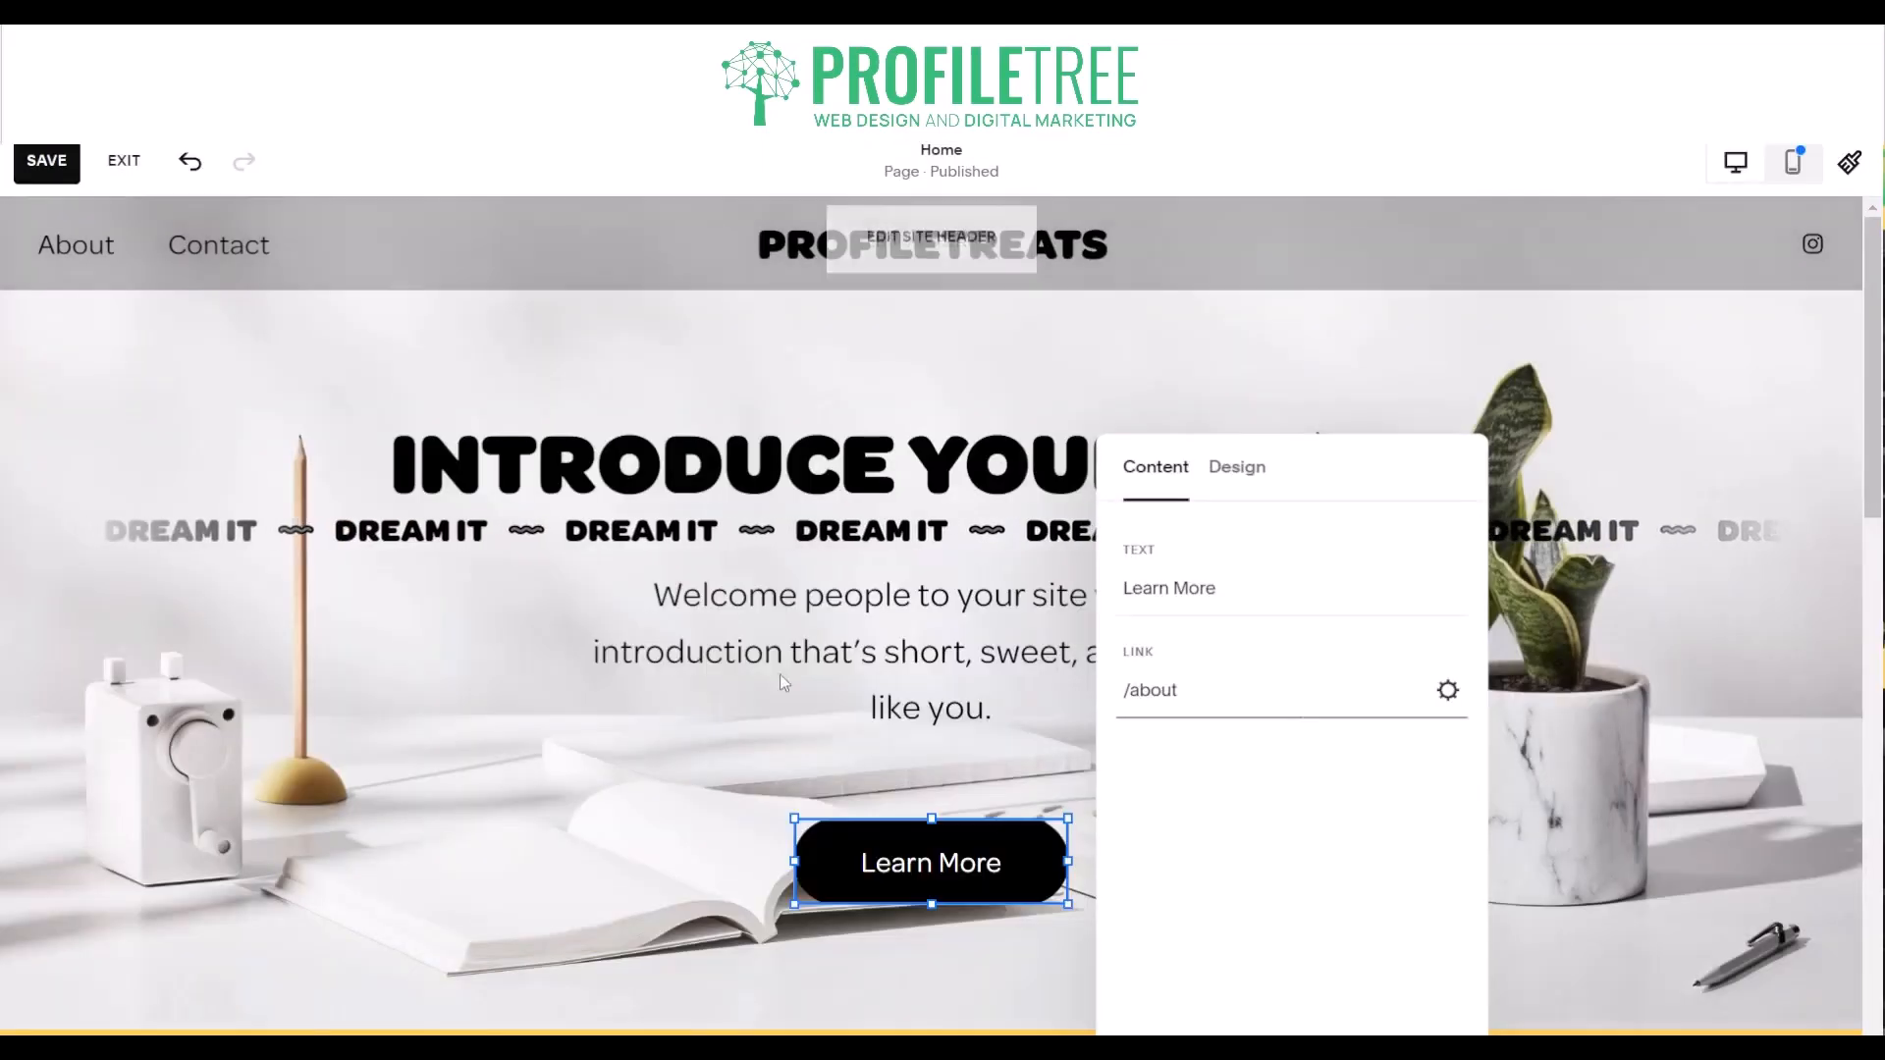
# - Review the button styles for the Learn More button and try the Fit size before returning it to Fill
pyautogui.click(1243, 491)
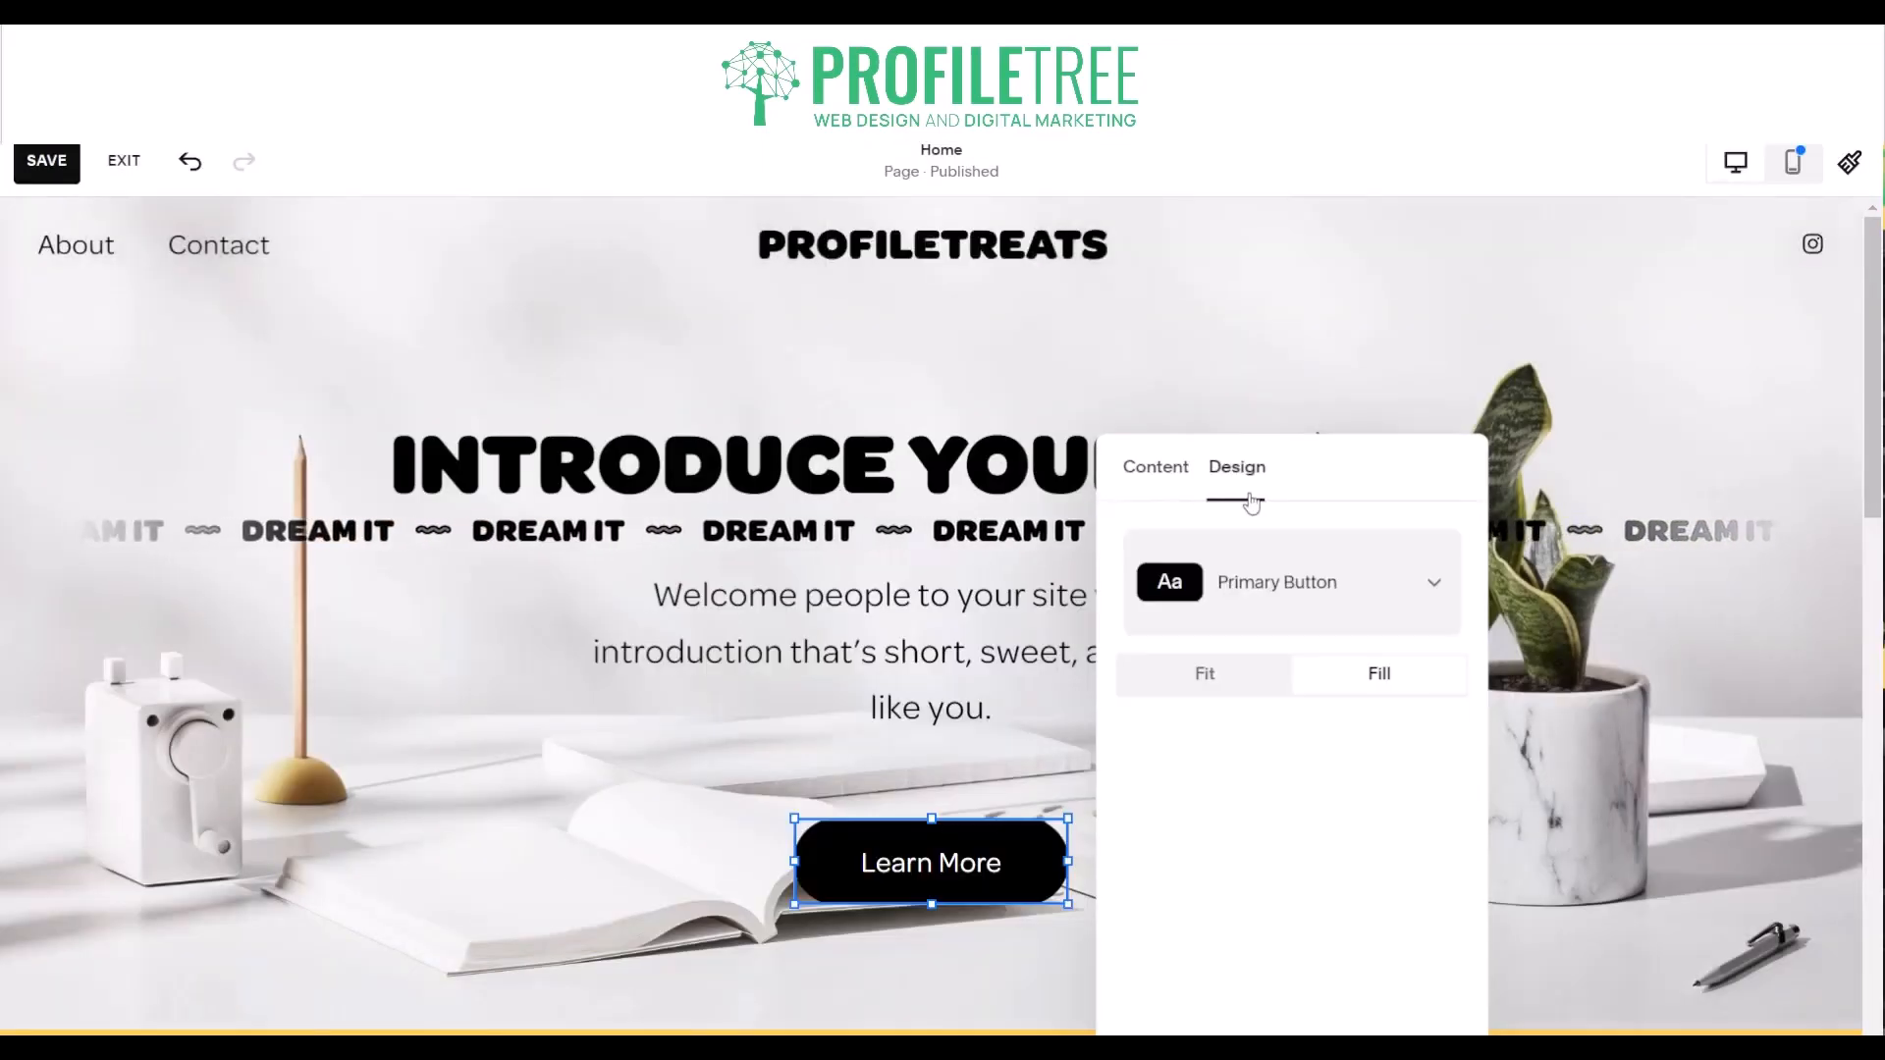
pyautogui.click(1268, 584)
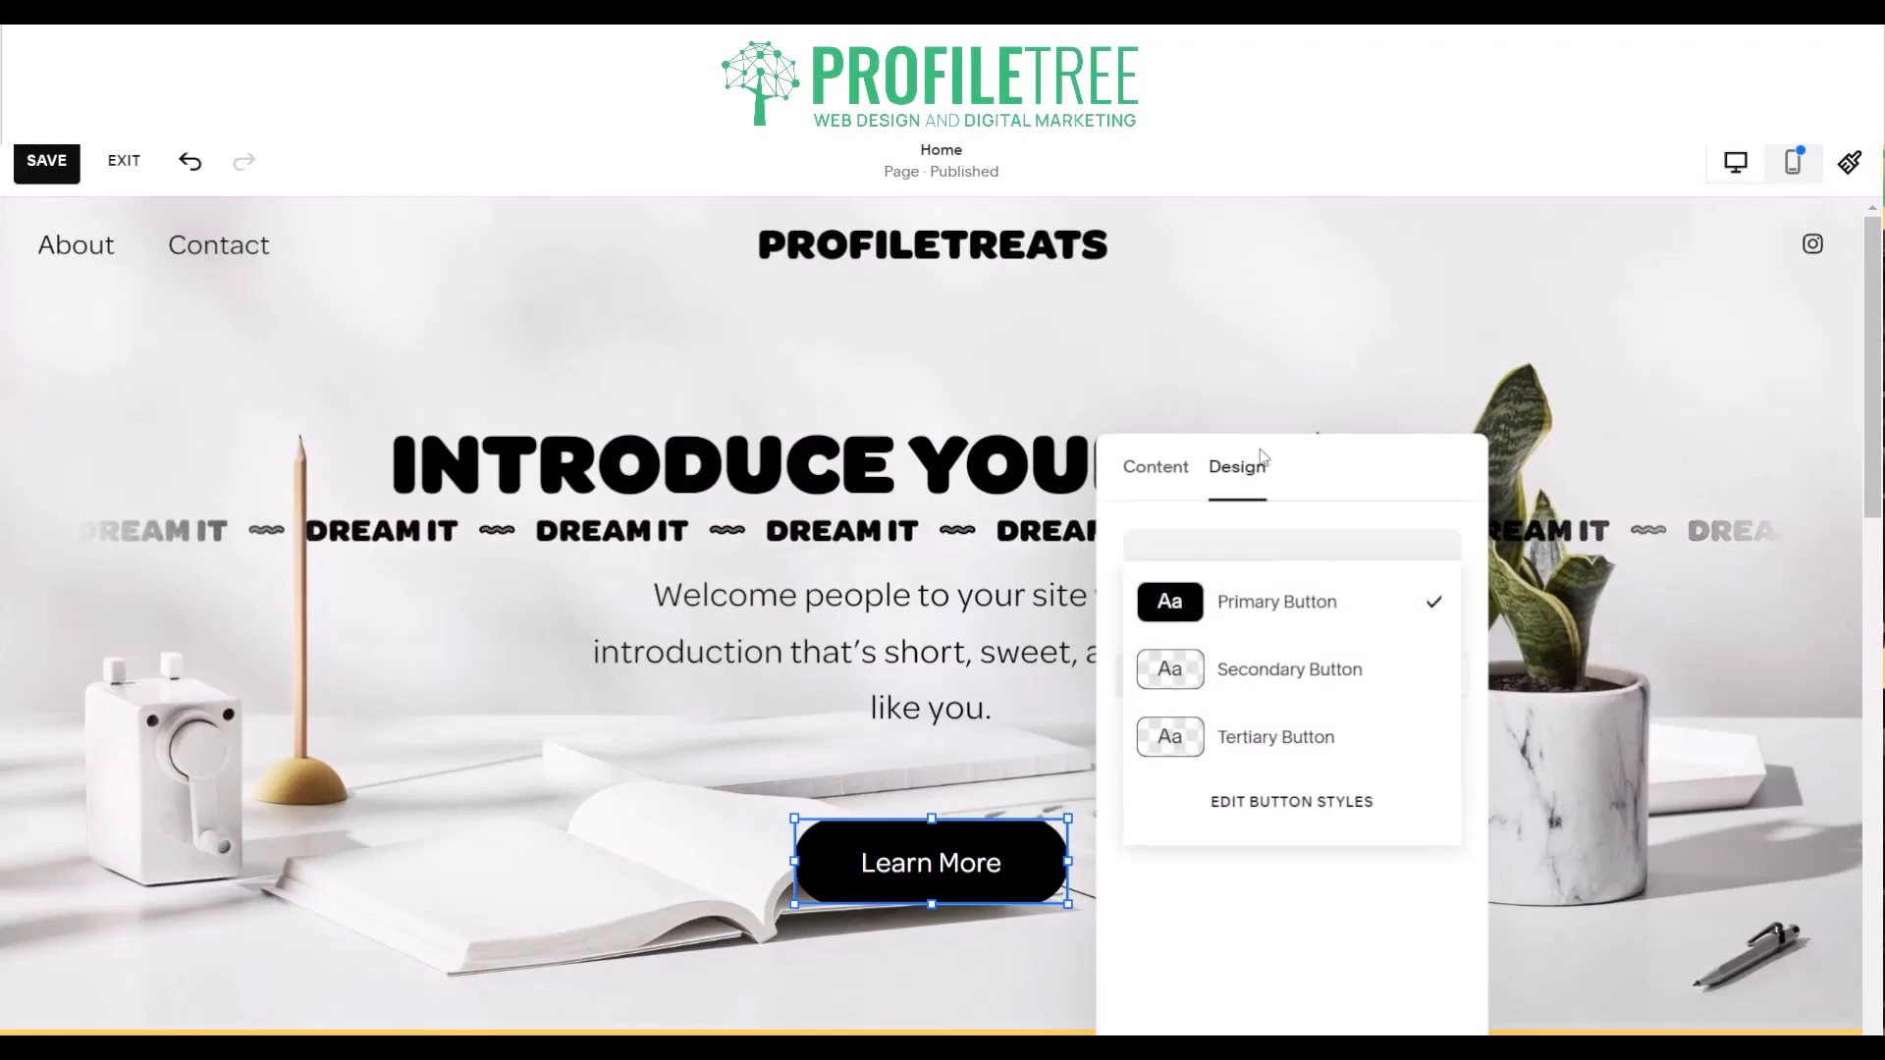
pyautogui.click(1313, 445)
pyautogui.click(1233, 680)
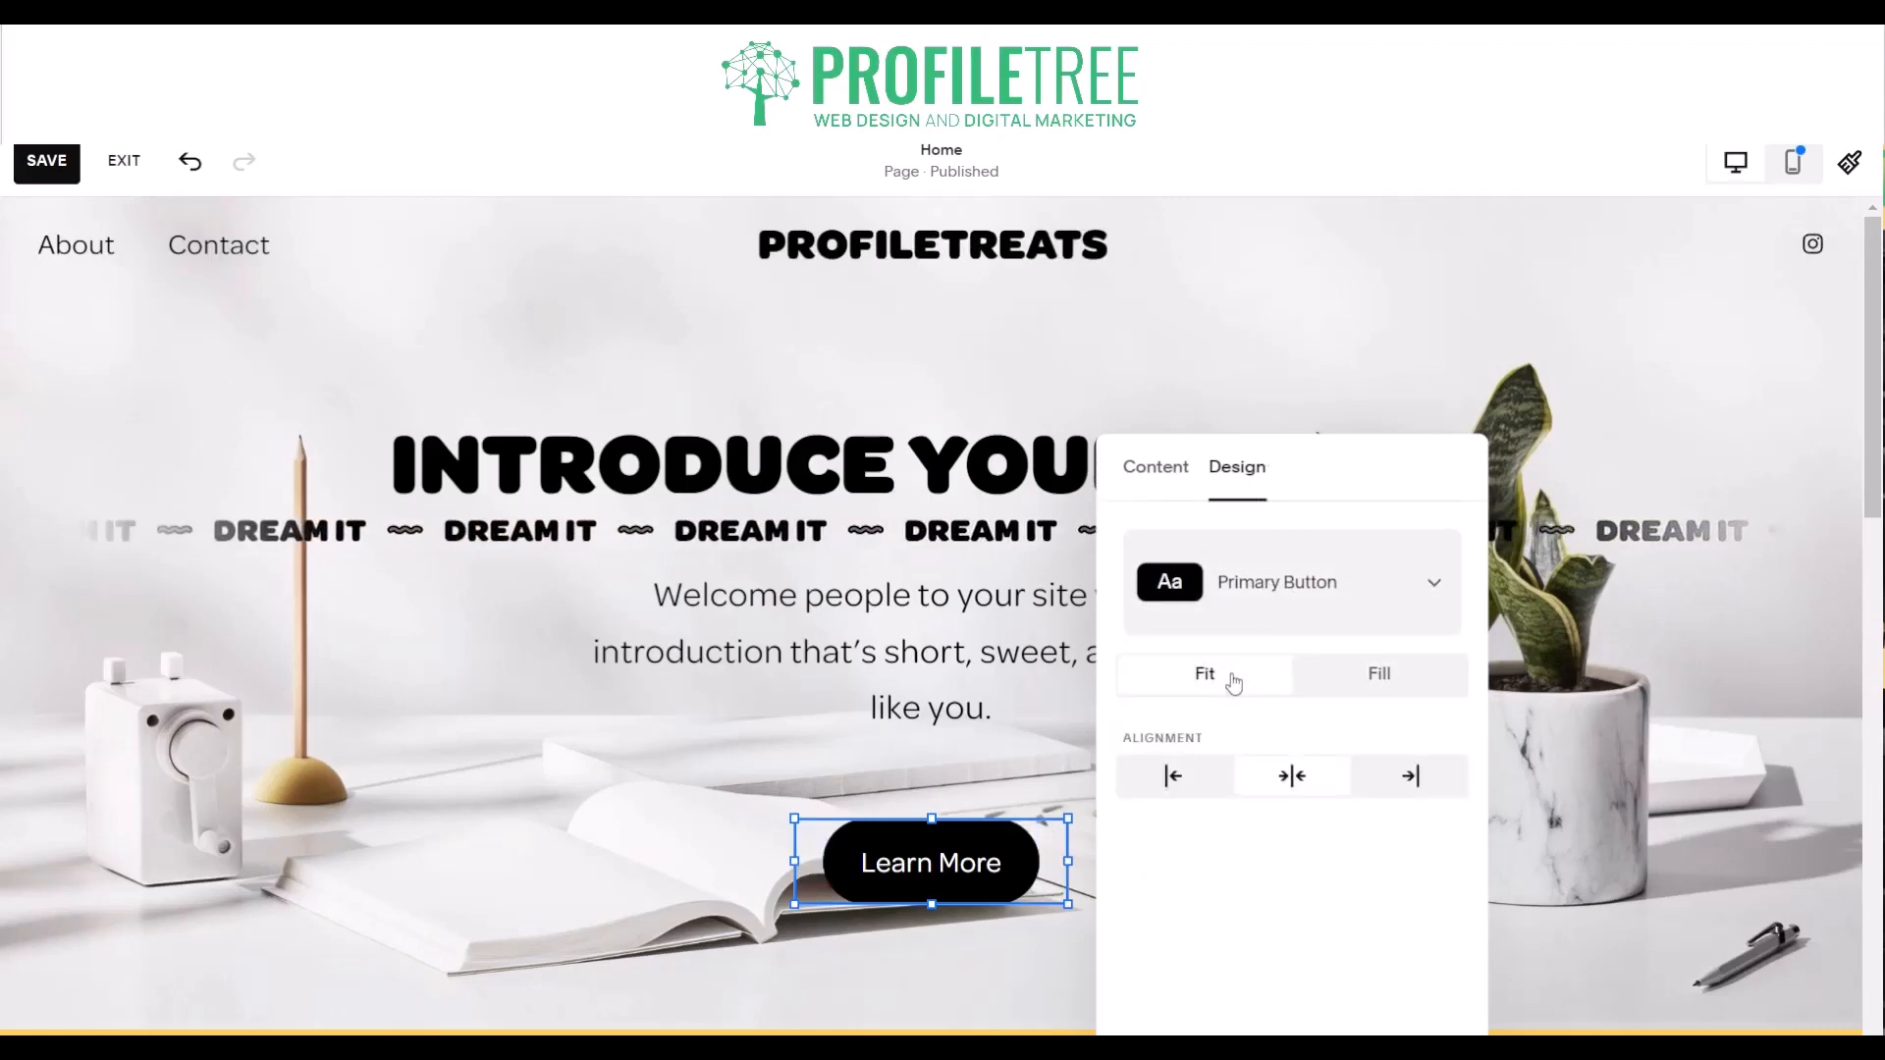
pyautogui.click(1318, 673)
pyautogui.click(685, 864)
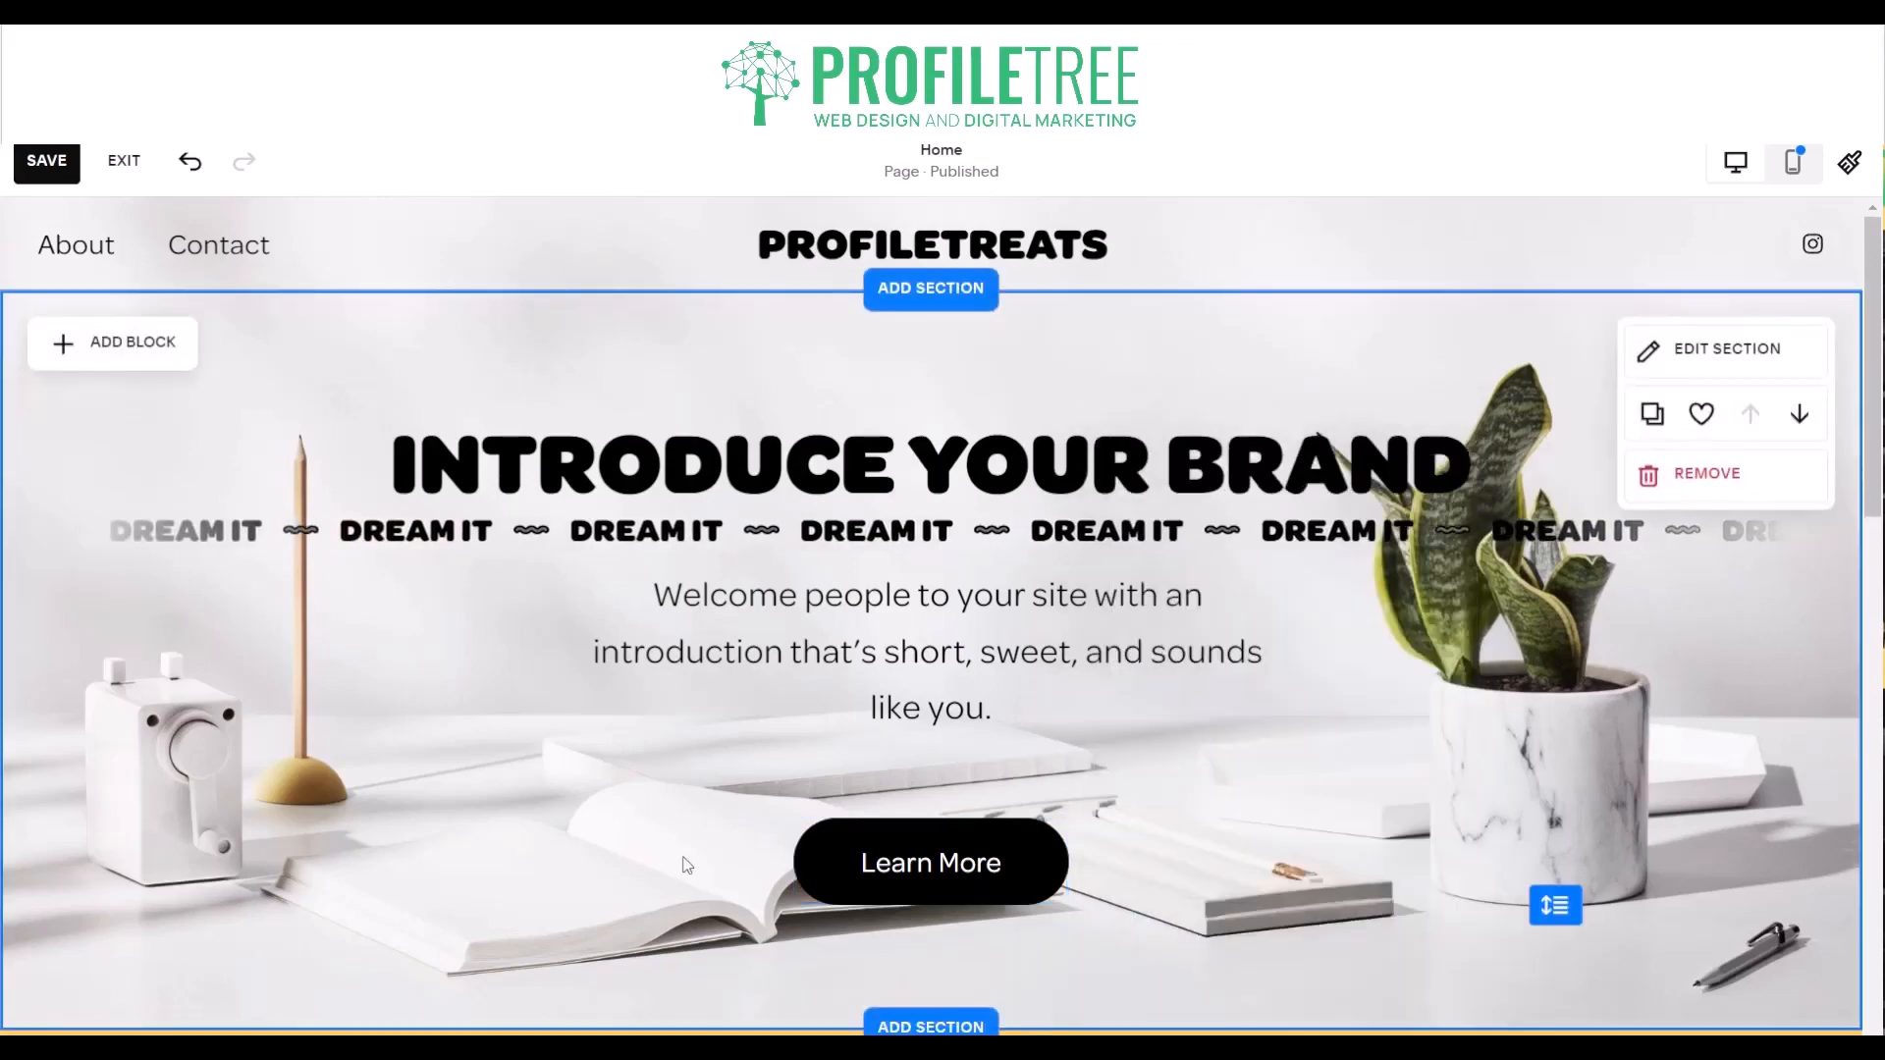
pyautogui.scroll(-3, 683, 859)
pyautogui.scroll(3, 682, 854)
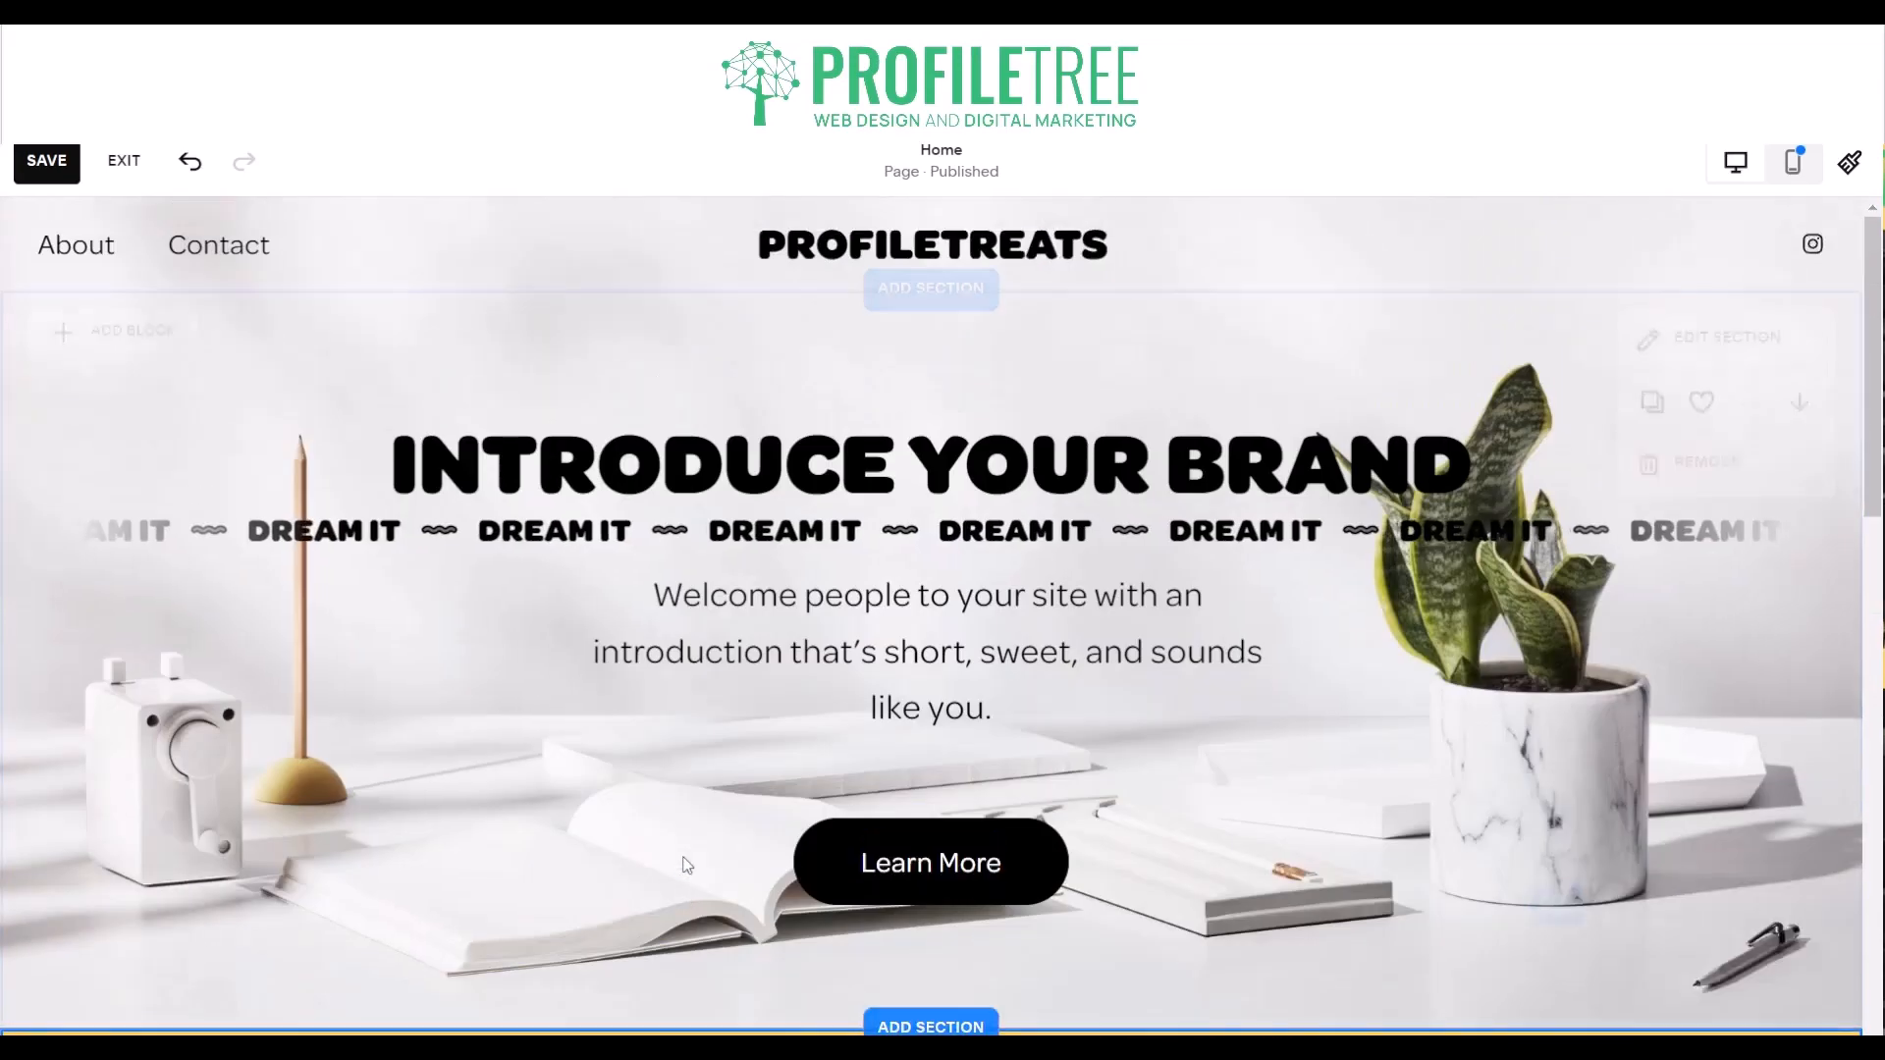
pyautogui.scroll(-10, 684, 862)
pyautogui.scroll(10, 685, 866)
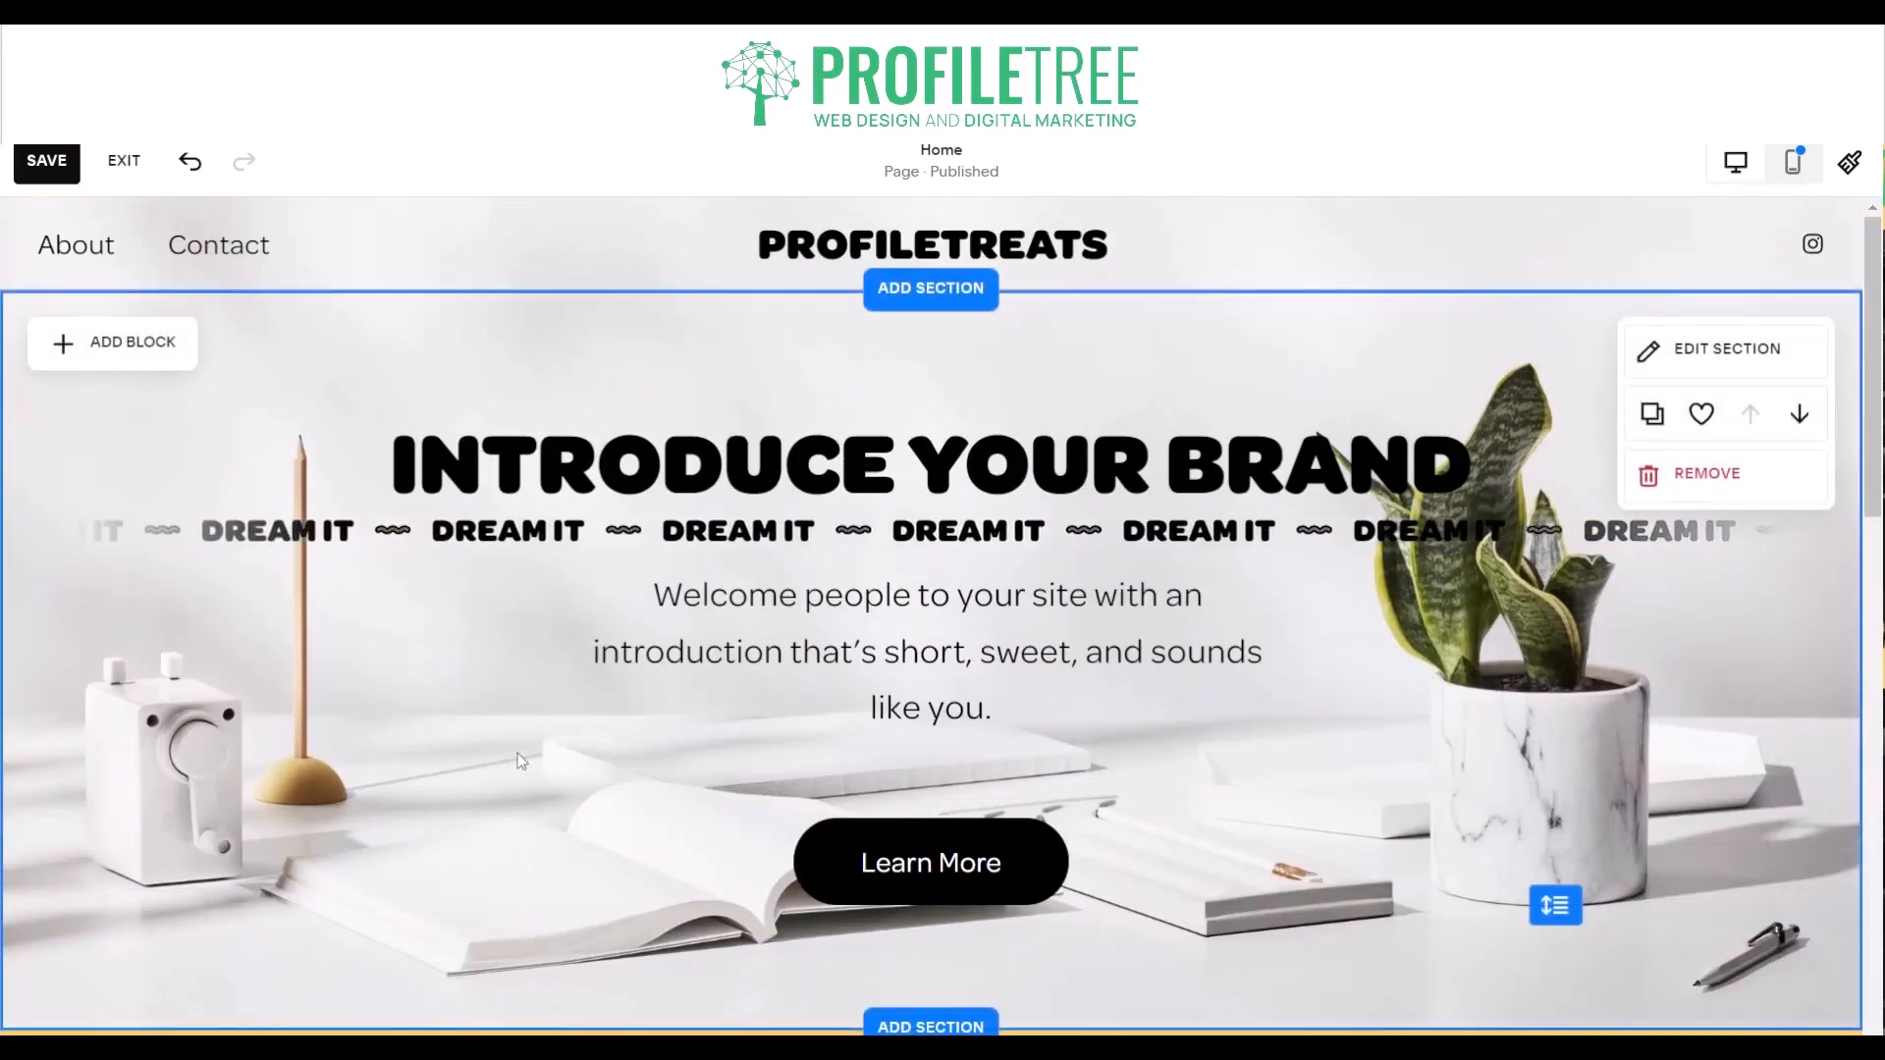
# - Preview the Scale and Clip animations in the site styles and set the site-wide animation style to Flex
pyautogui.click(1844, 165)
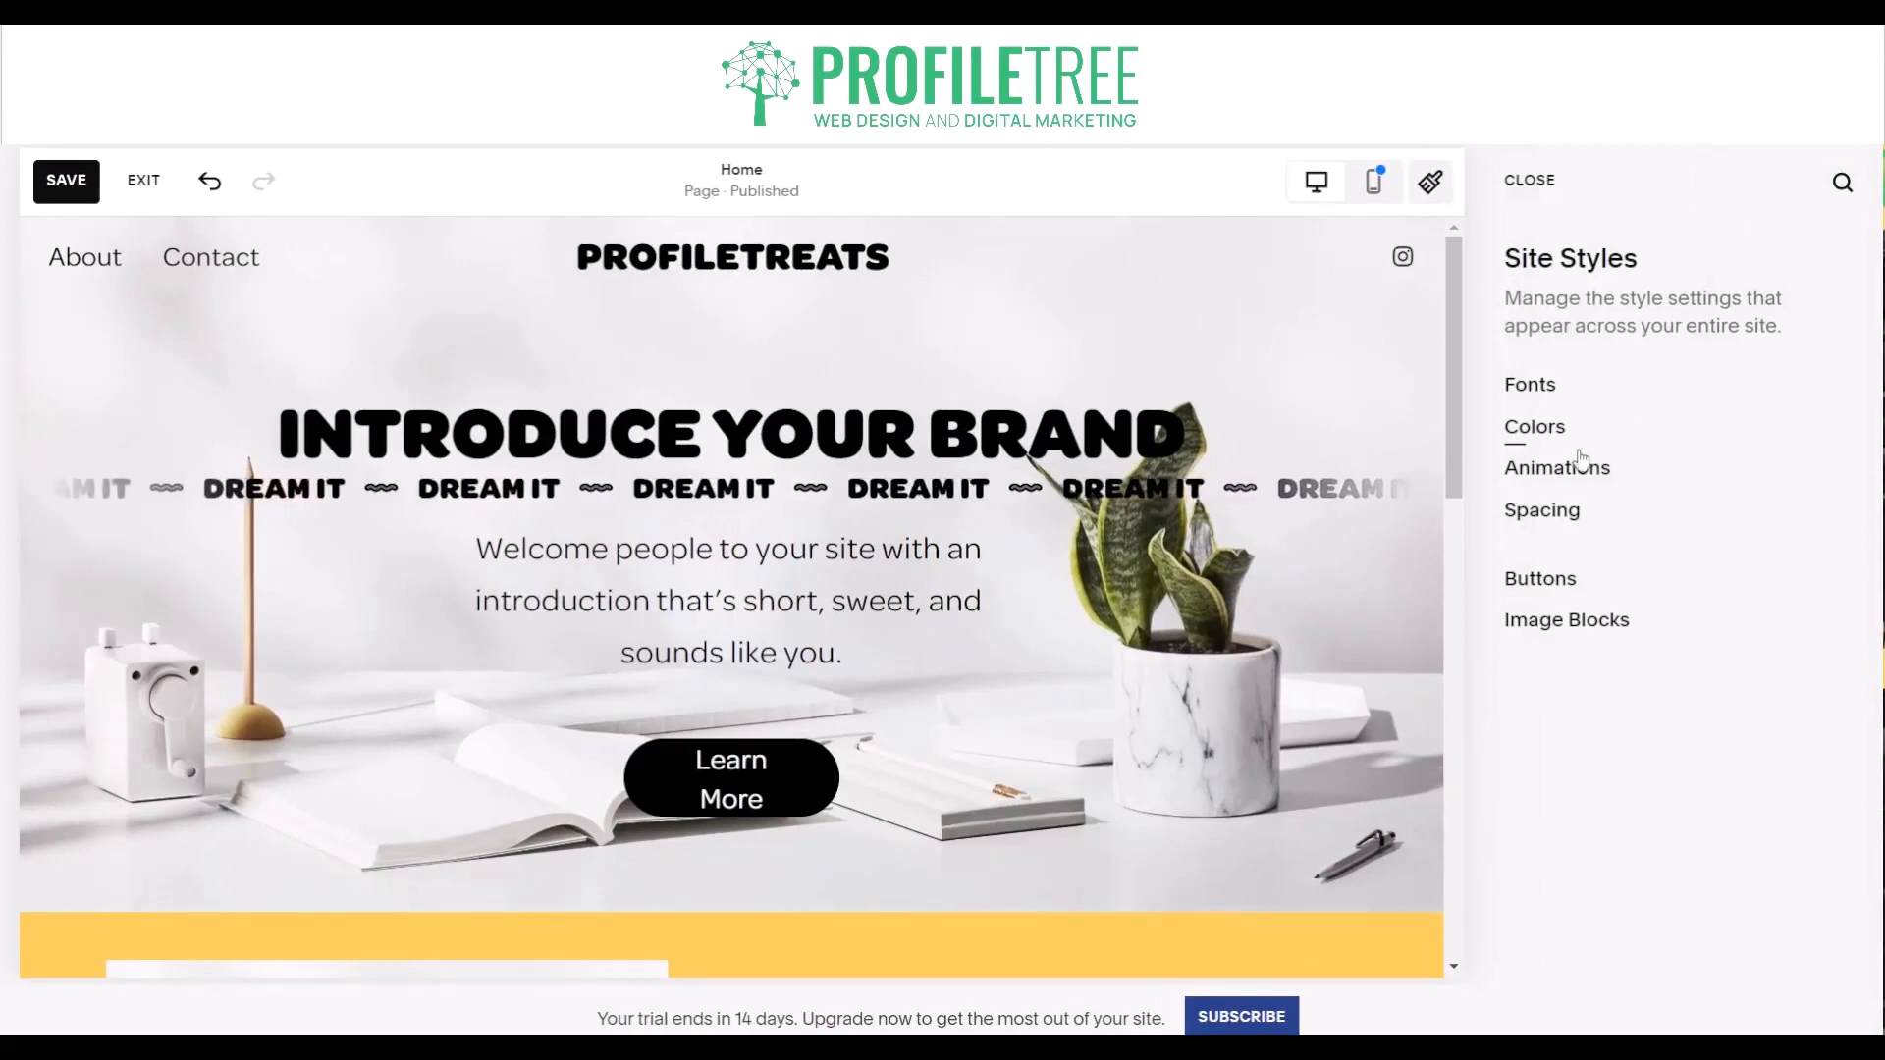
pyautogui.click(1549, 476)
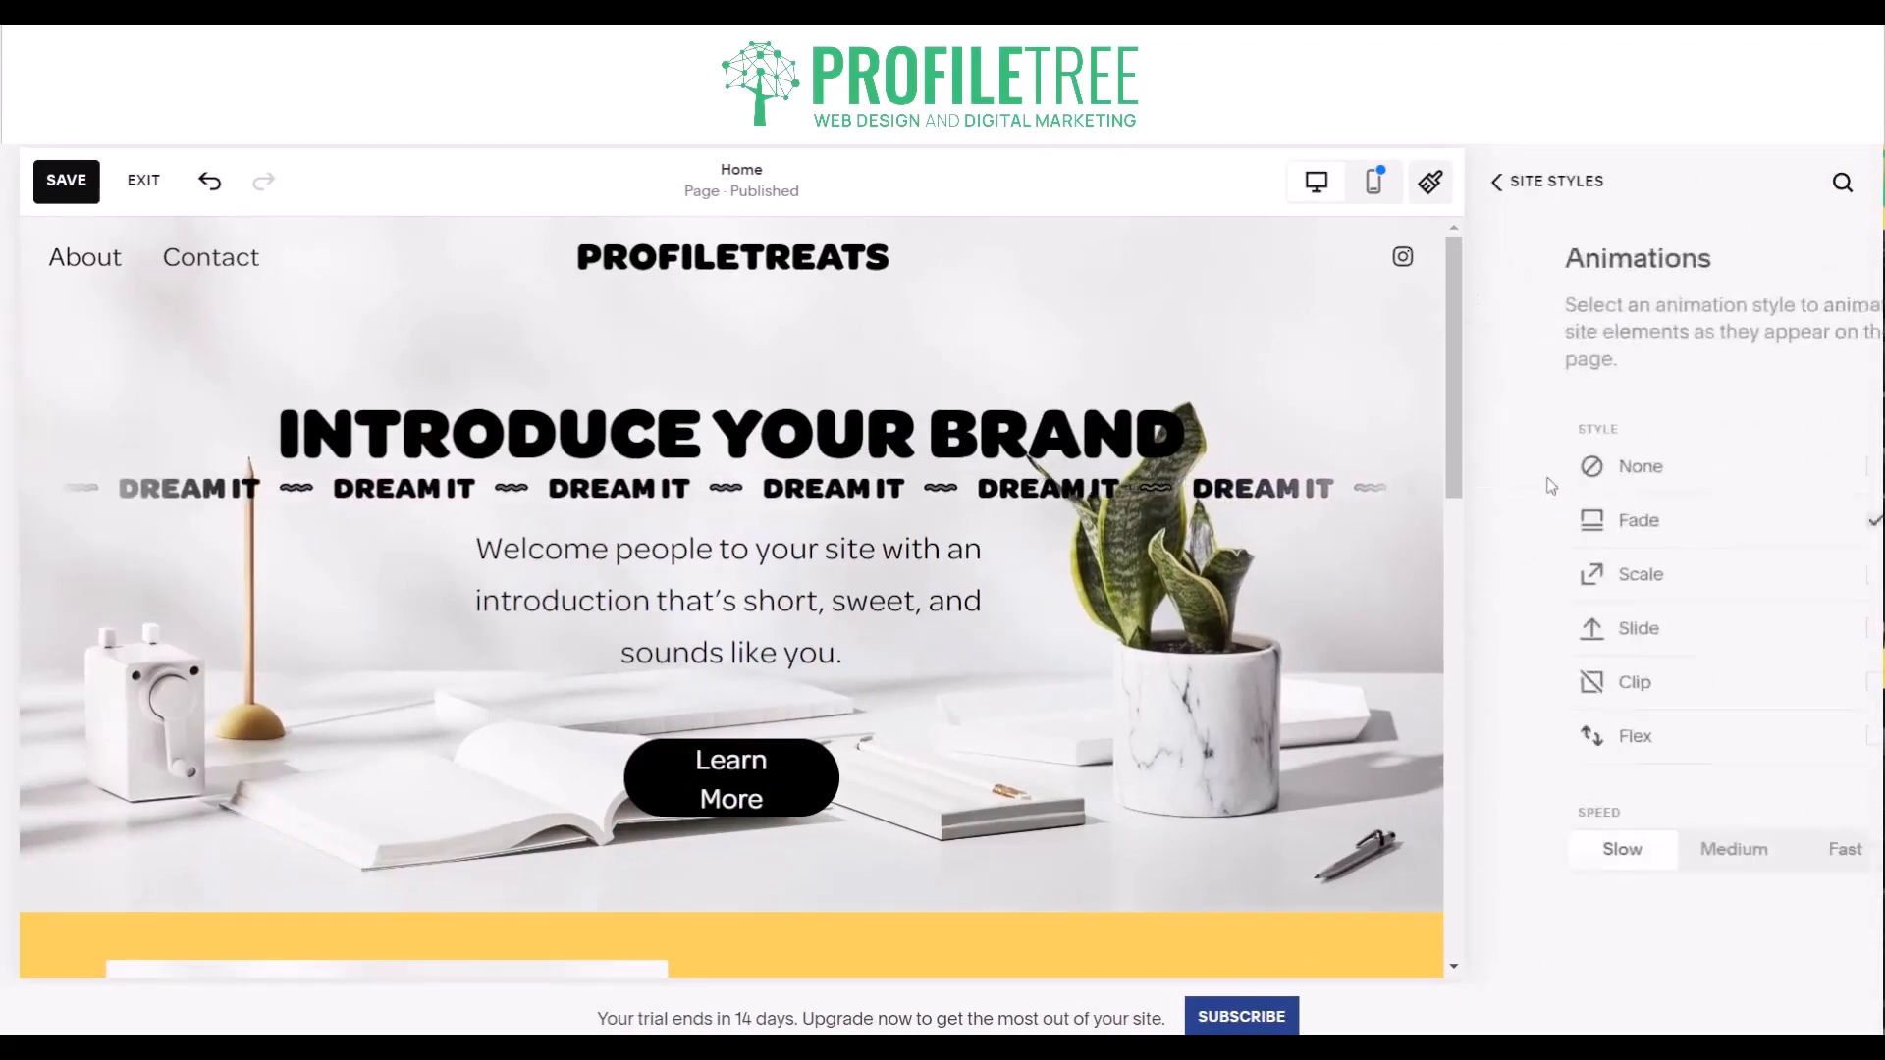
pyautogui.click(1586, 576)
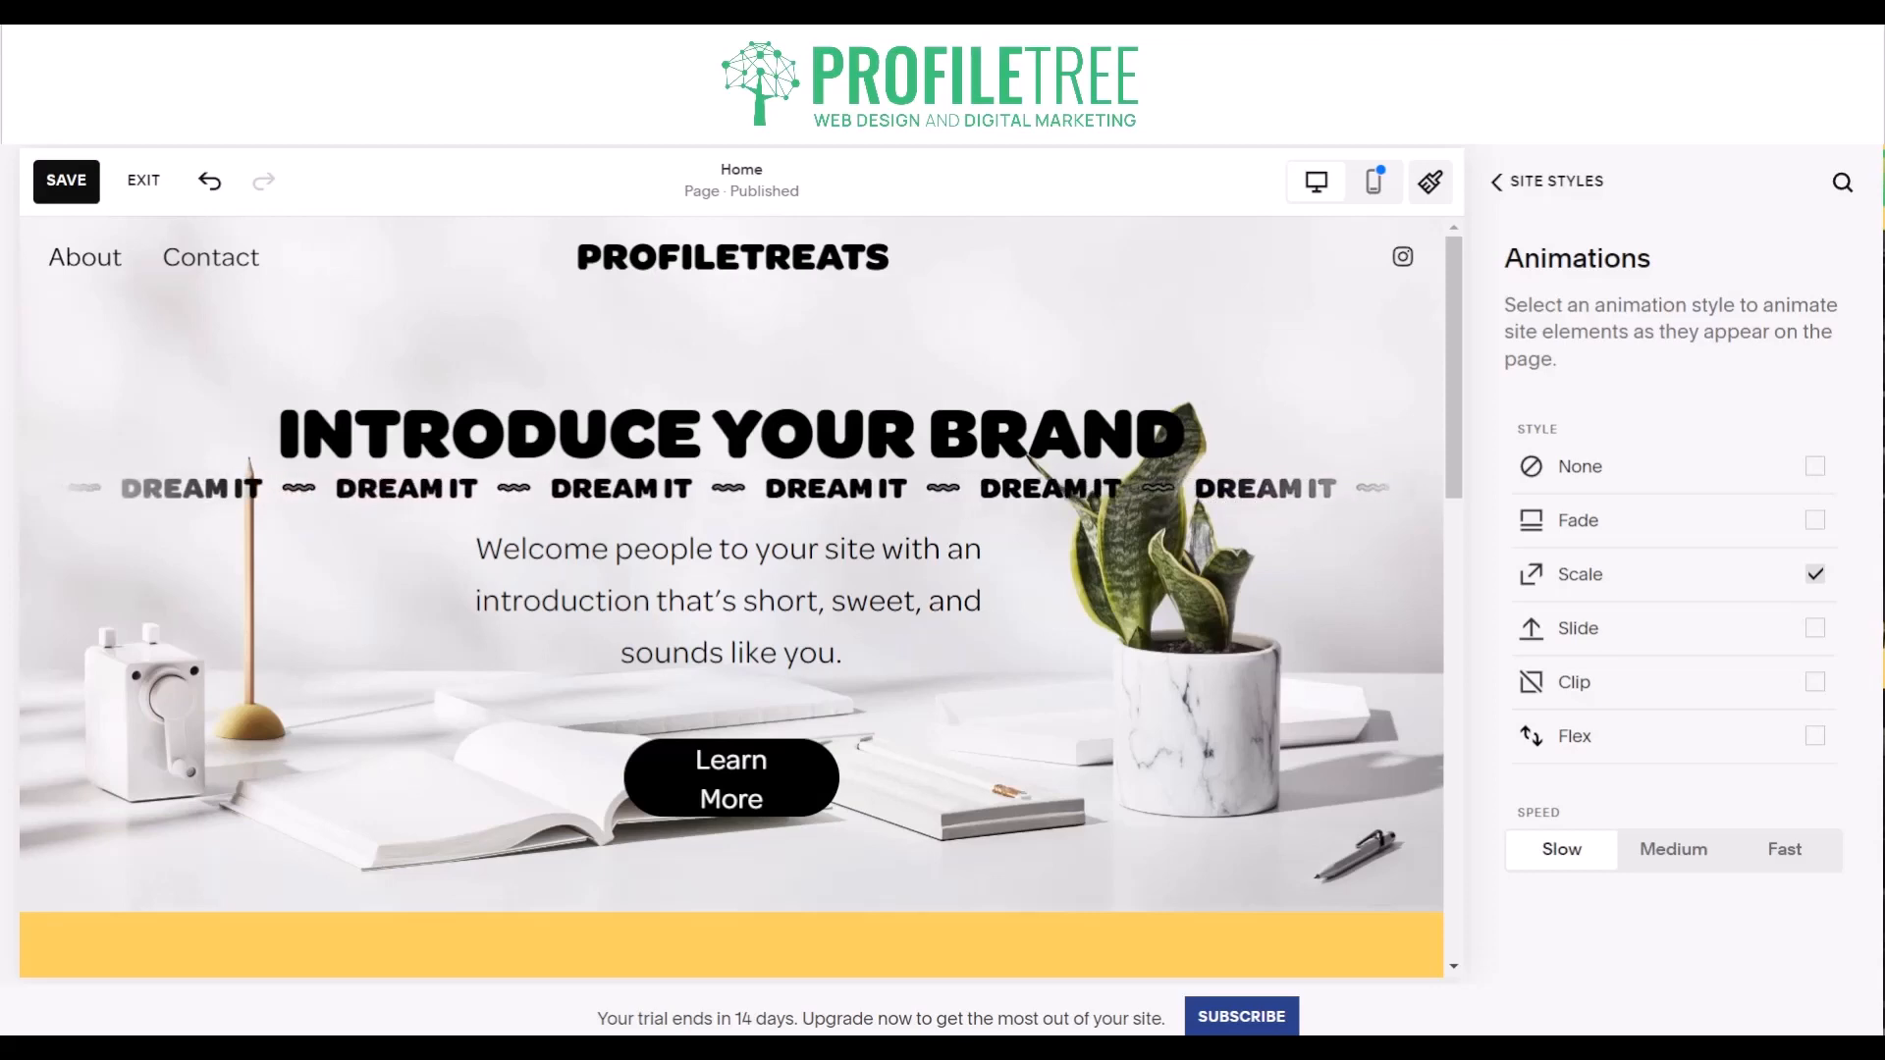
pyautogui.click(1640, 699)
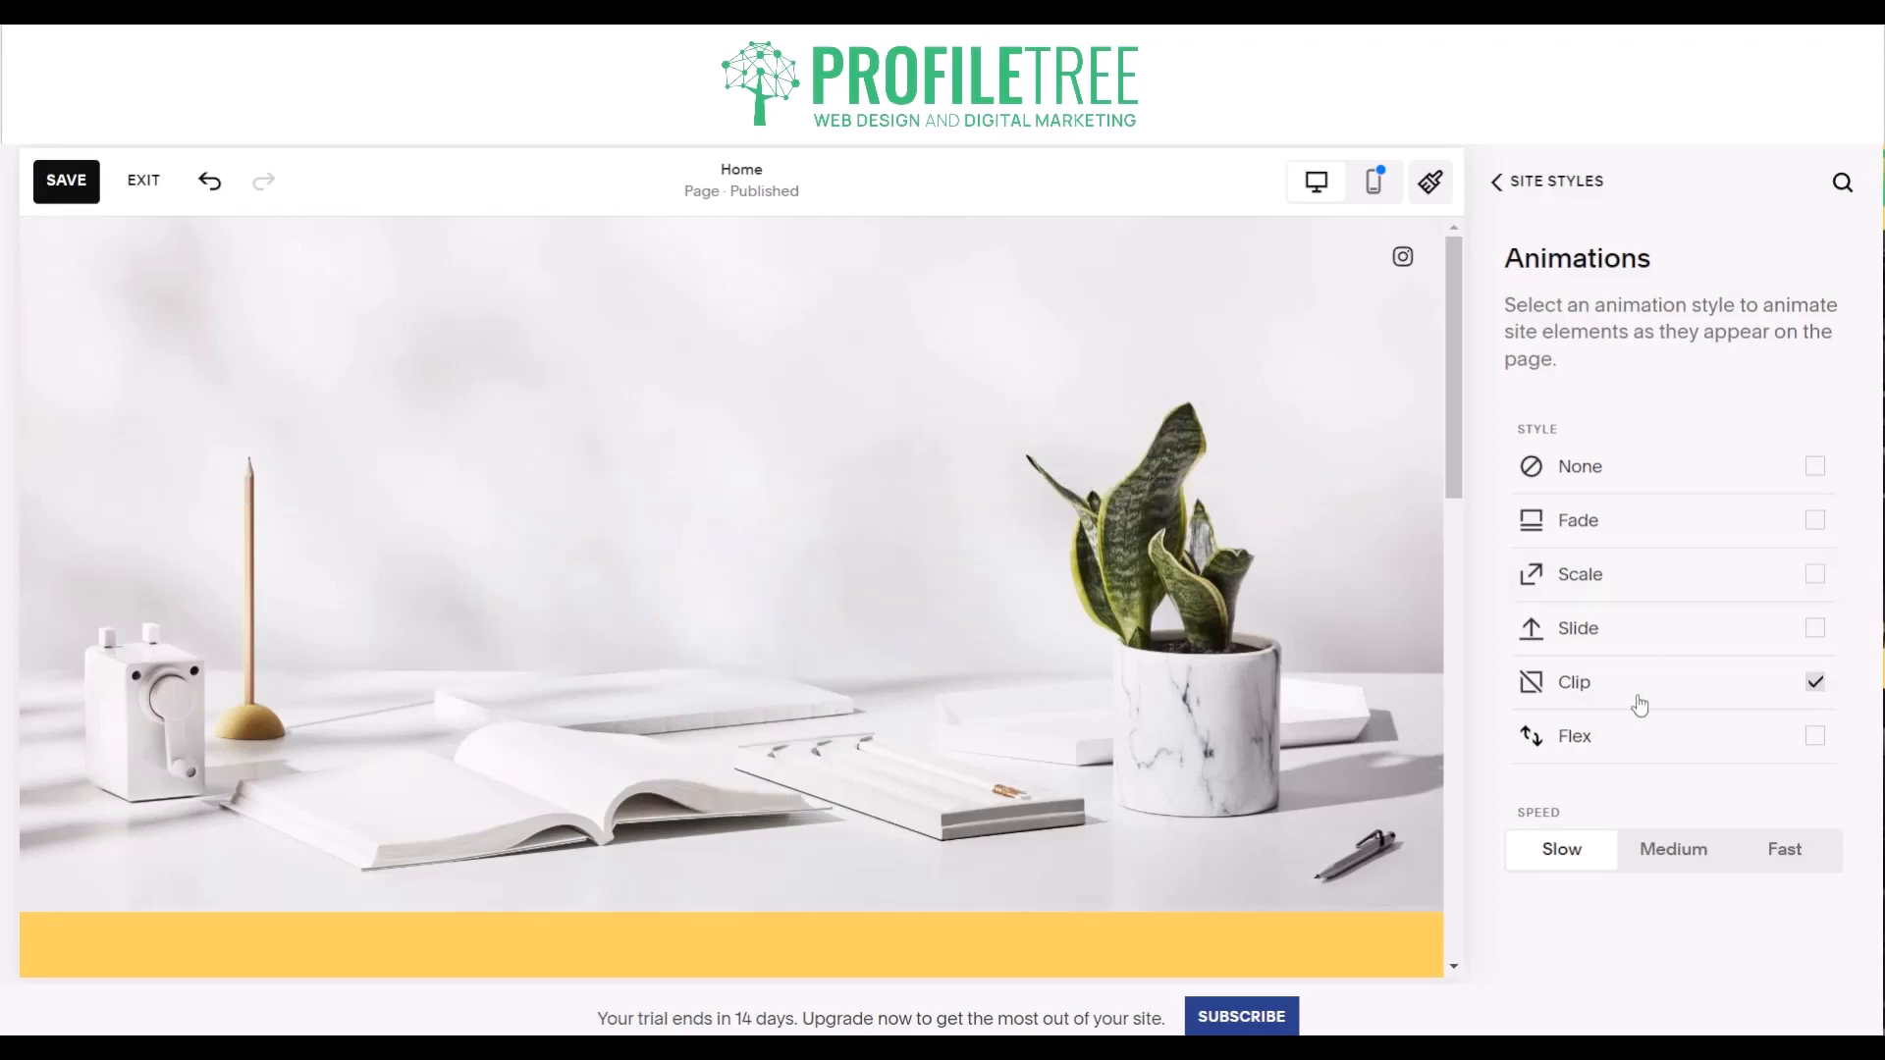
pyautogui.click(1634, 746)
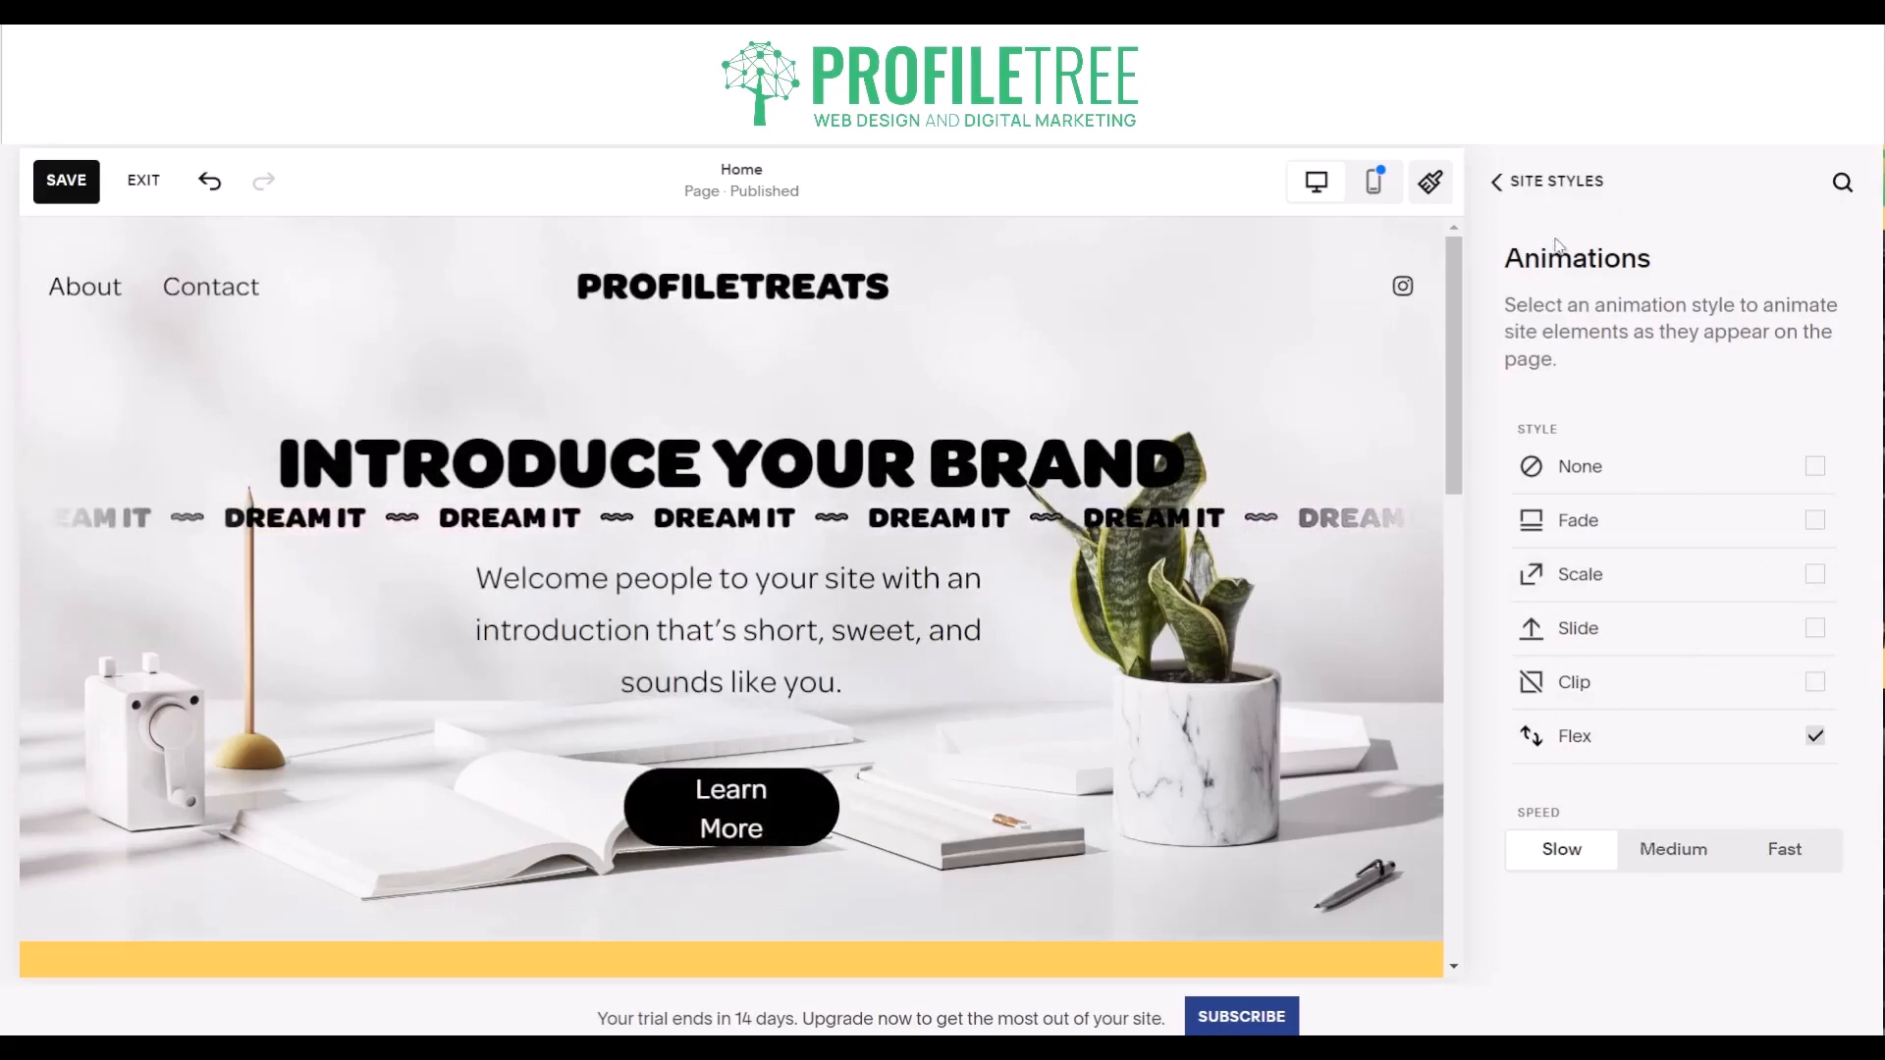
pyautogui.click(1559, 187)
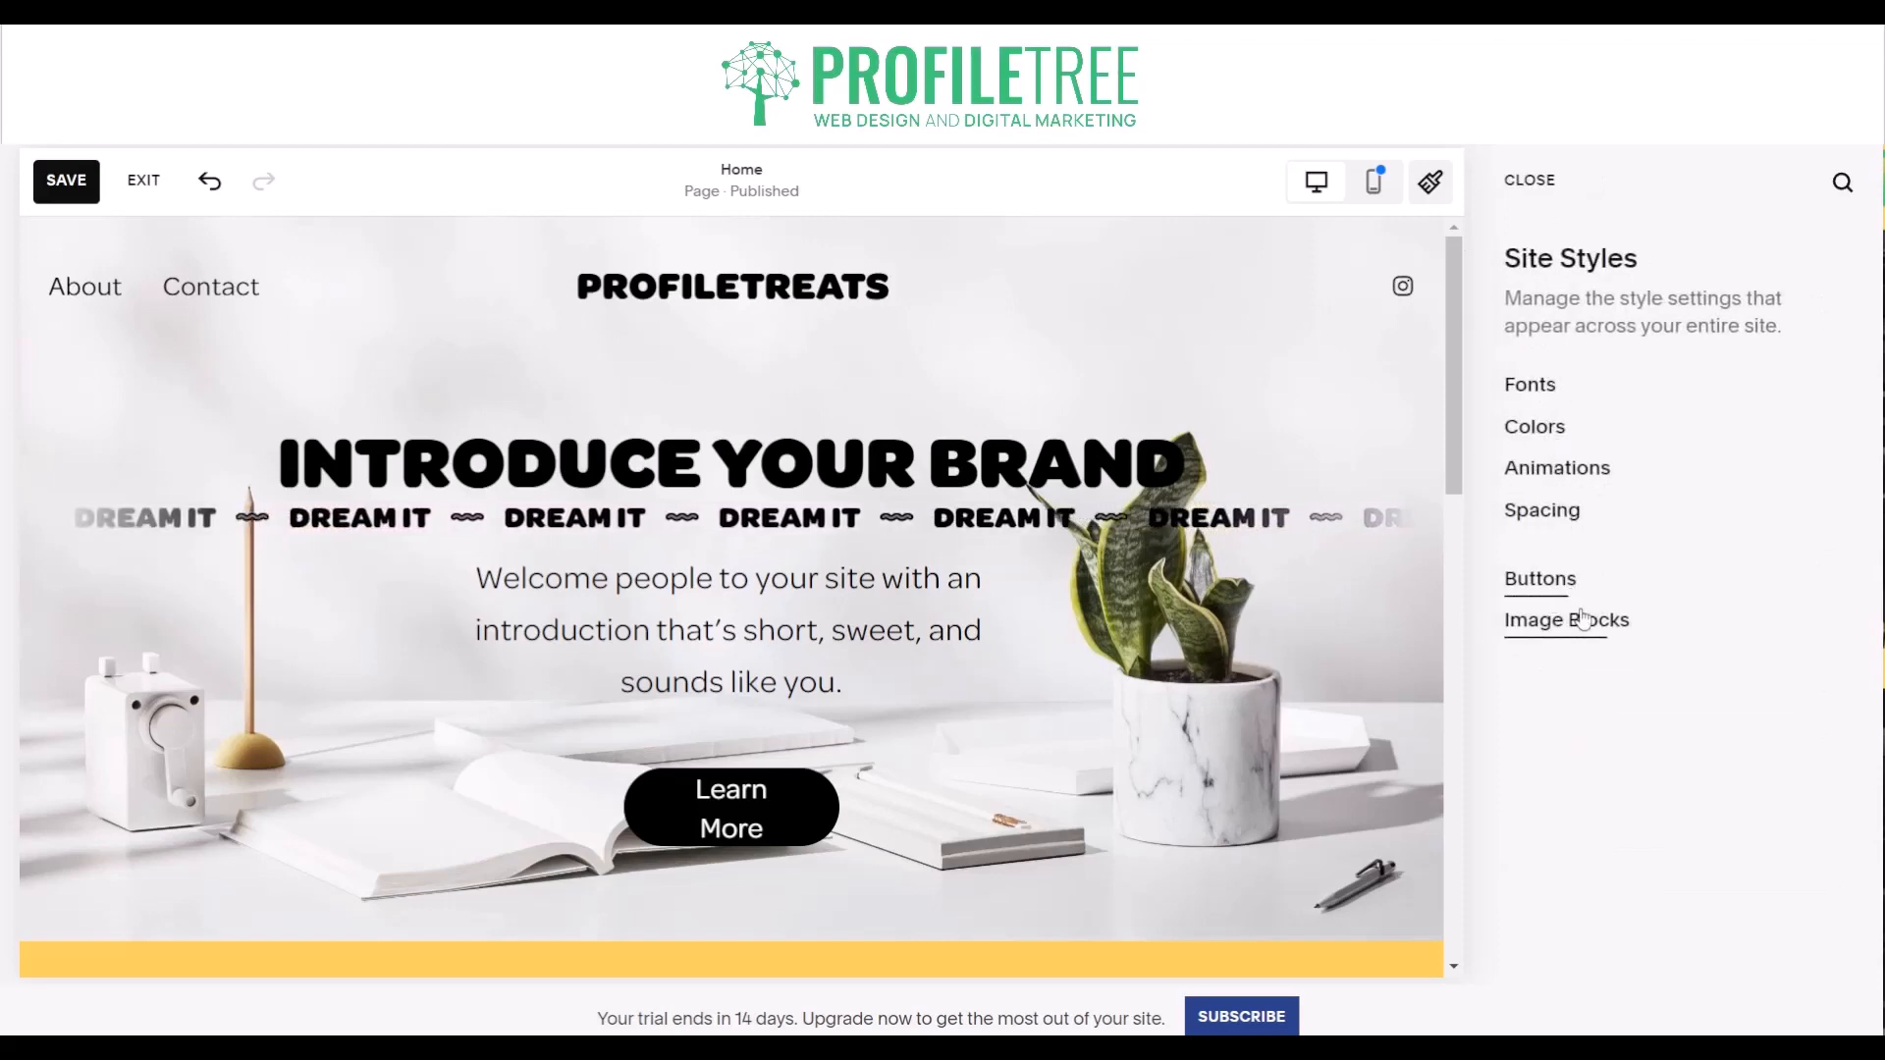
pyautogui.click(1538, 192)
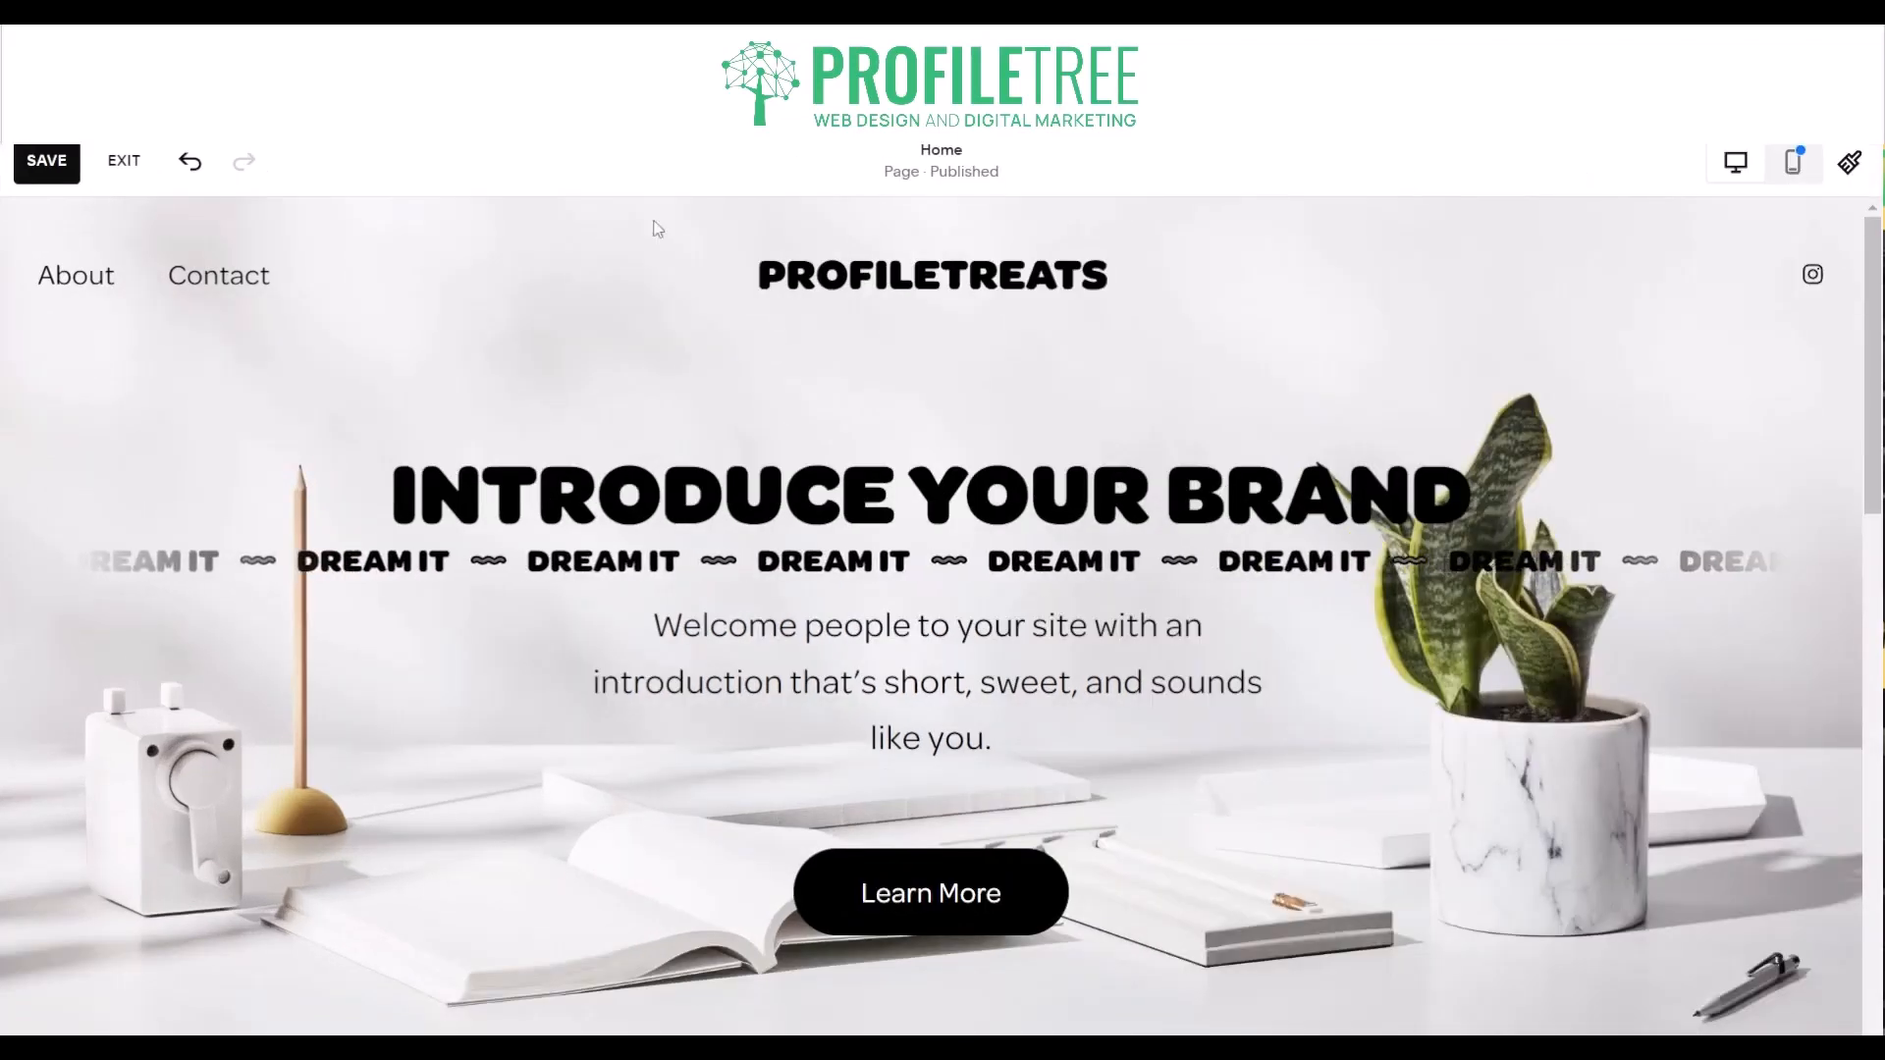
# - Save the homepage changes and exit editing mode
pyautogui.click(32, 150)
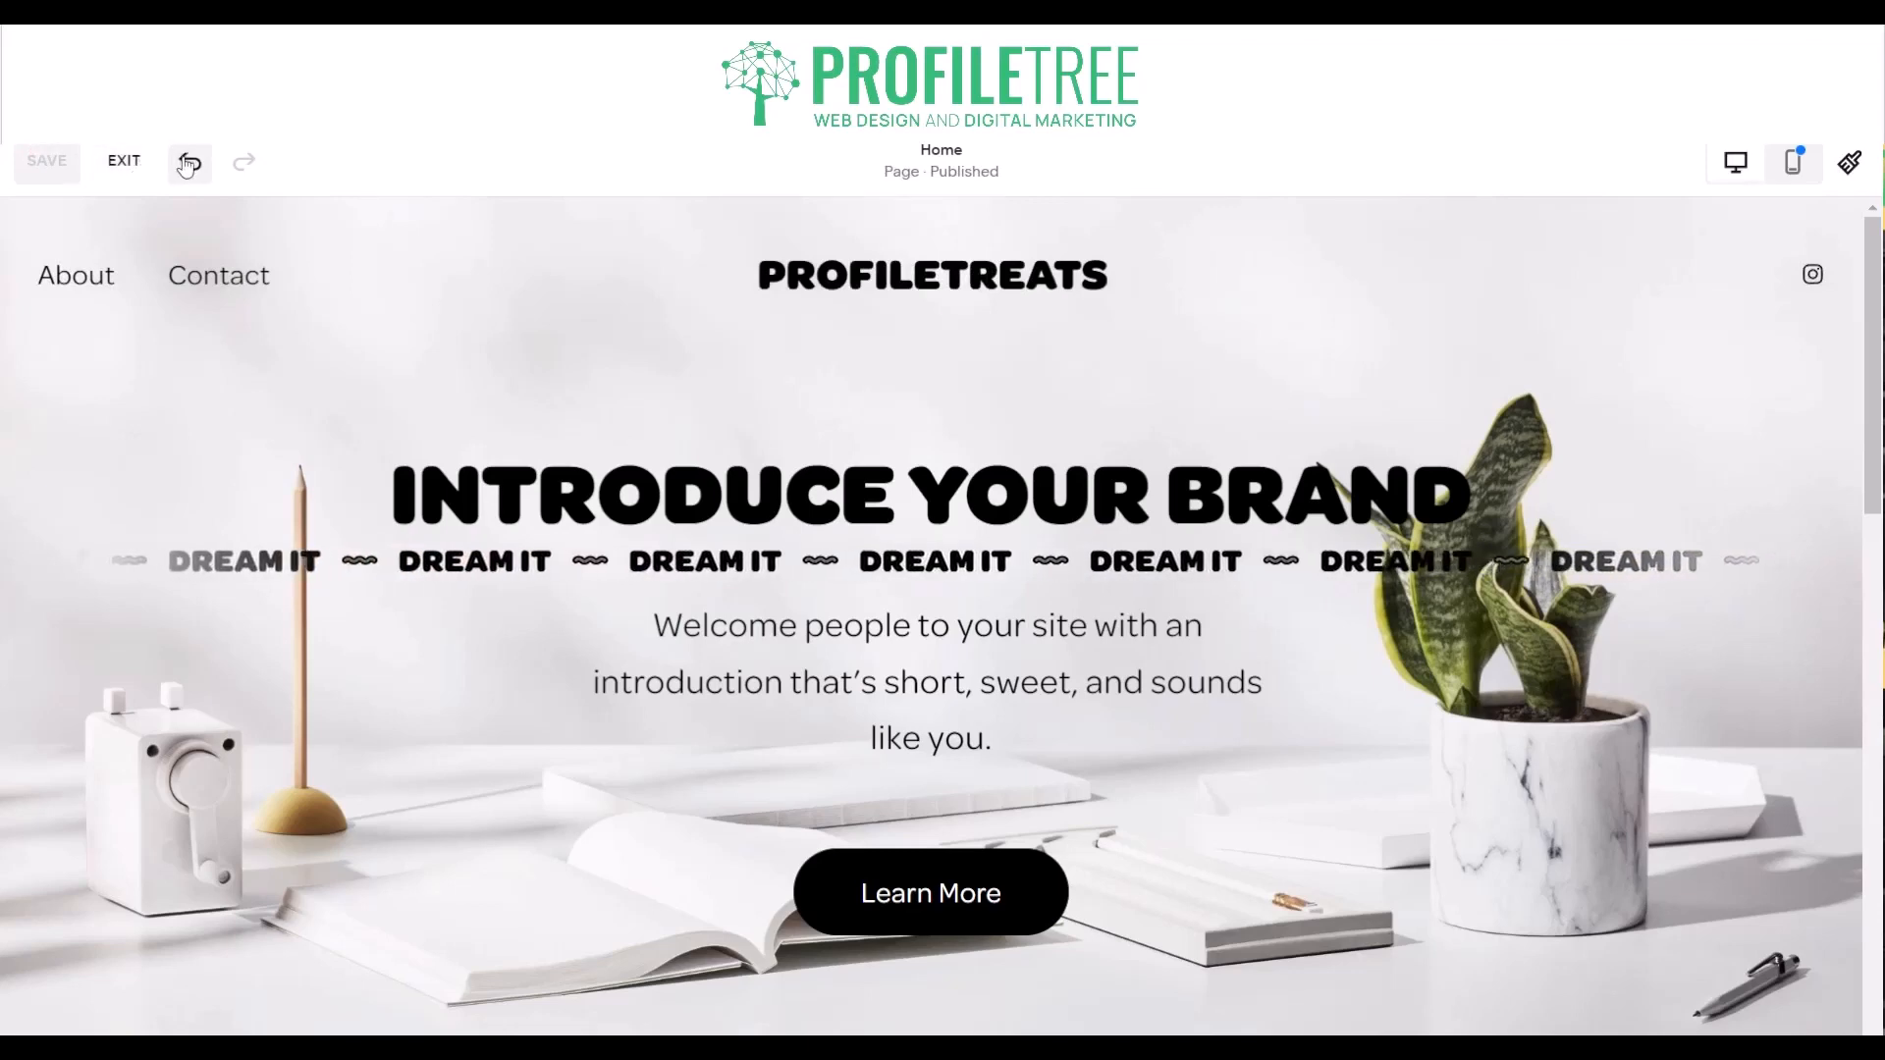
pyautogui.click(126, 162)
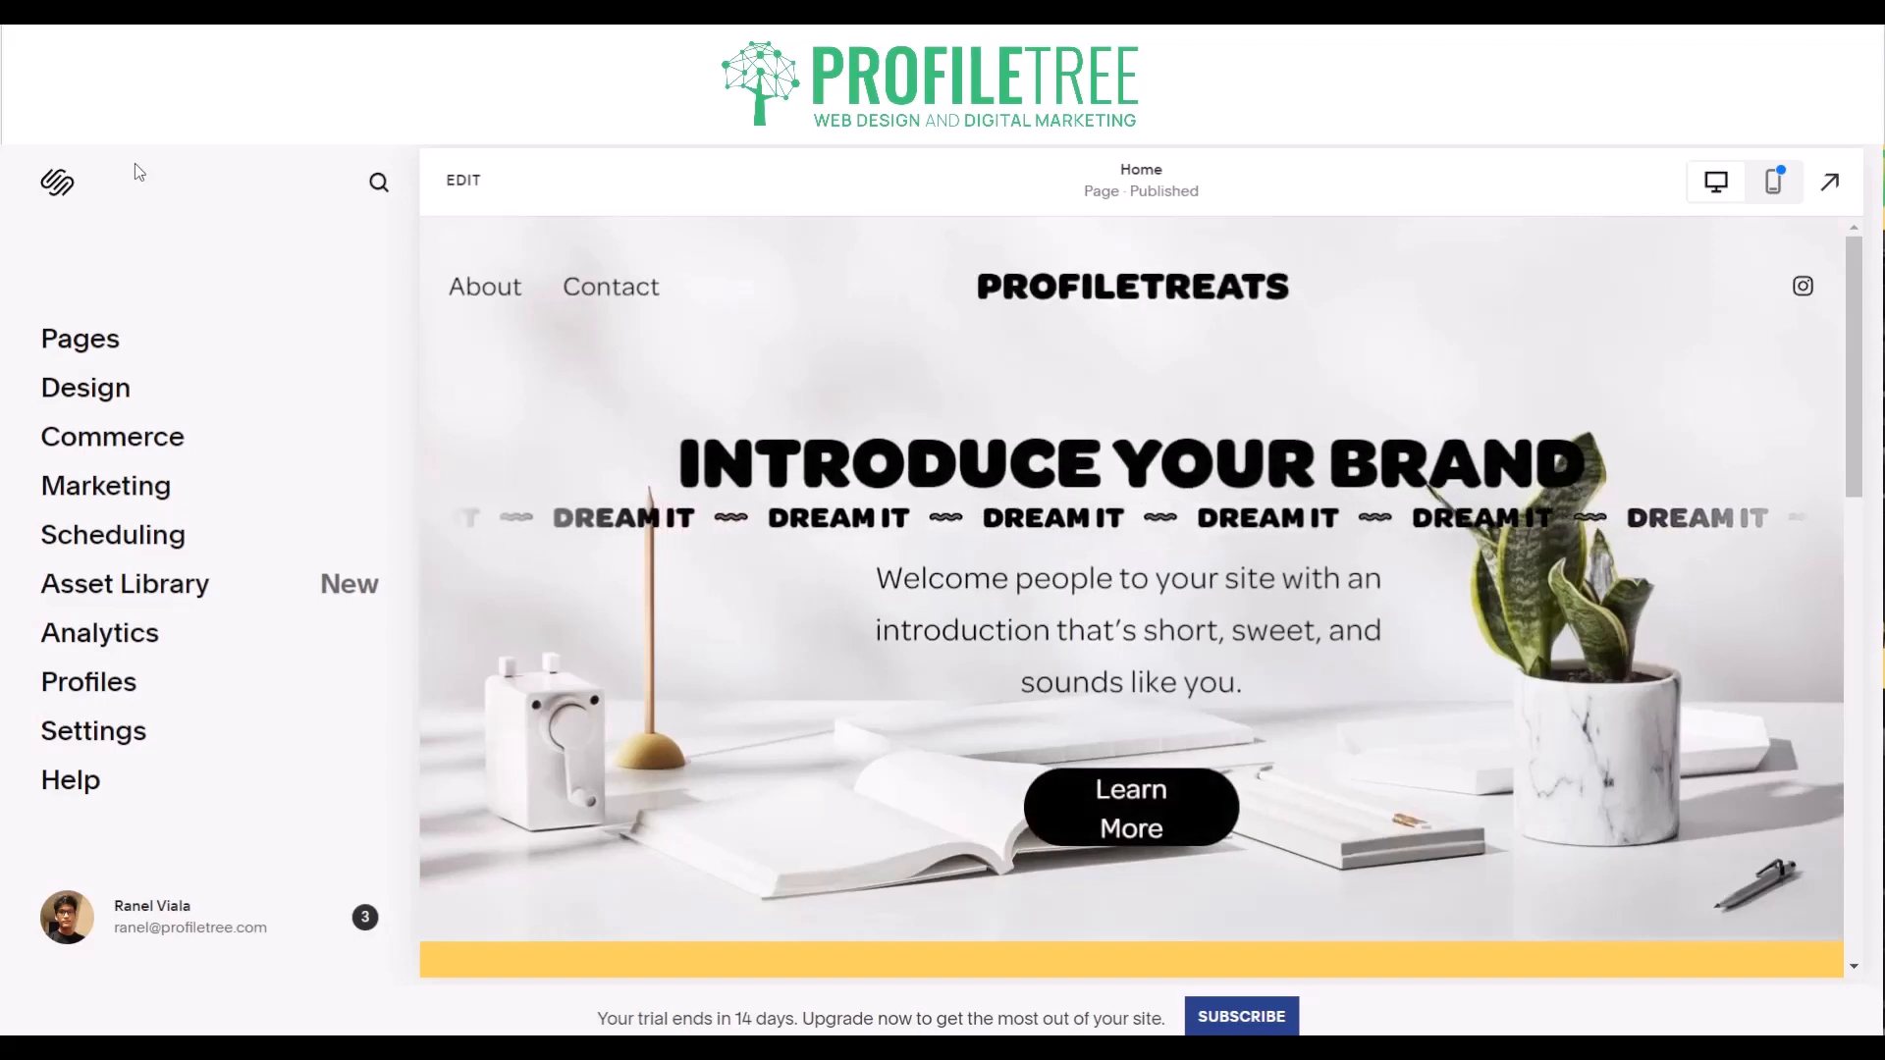
# - Add a blank page named Shop to the site's main navigation
pyautogui.click(95, 344)
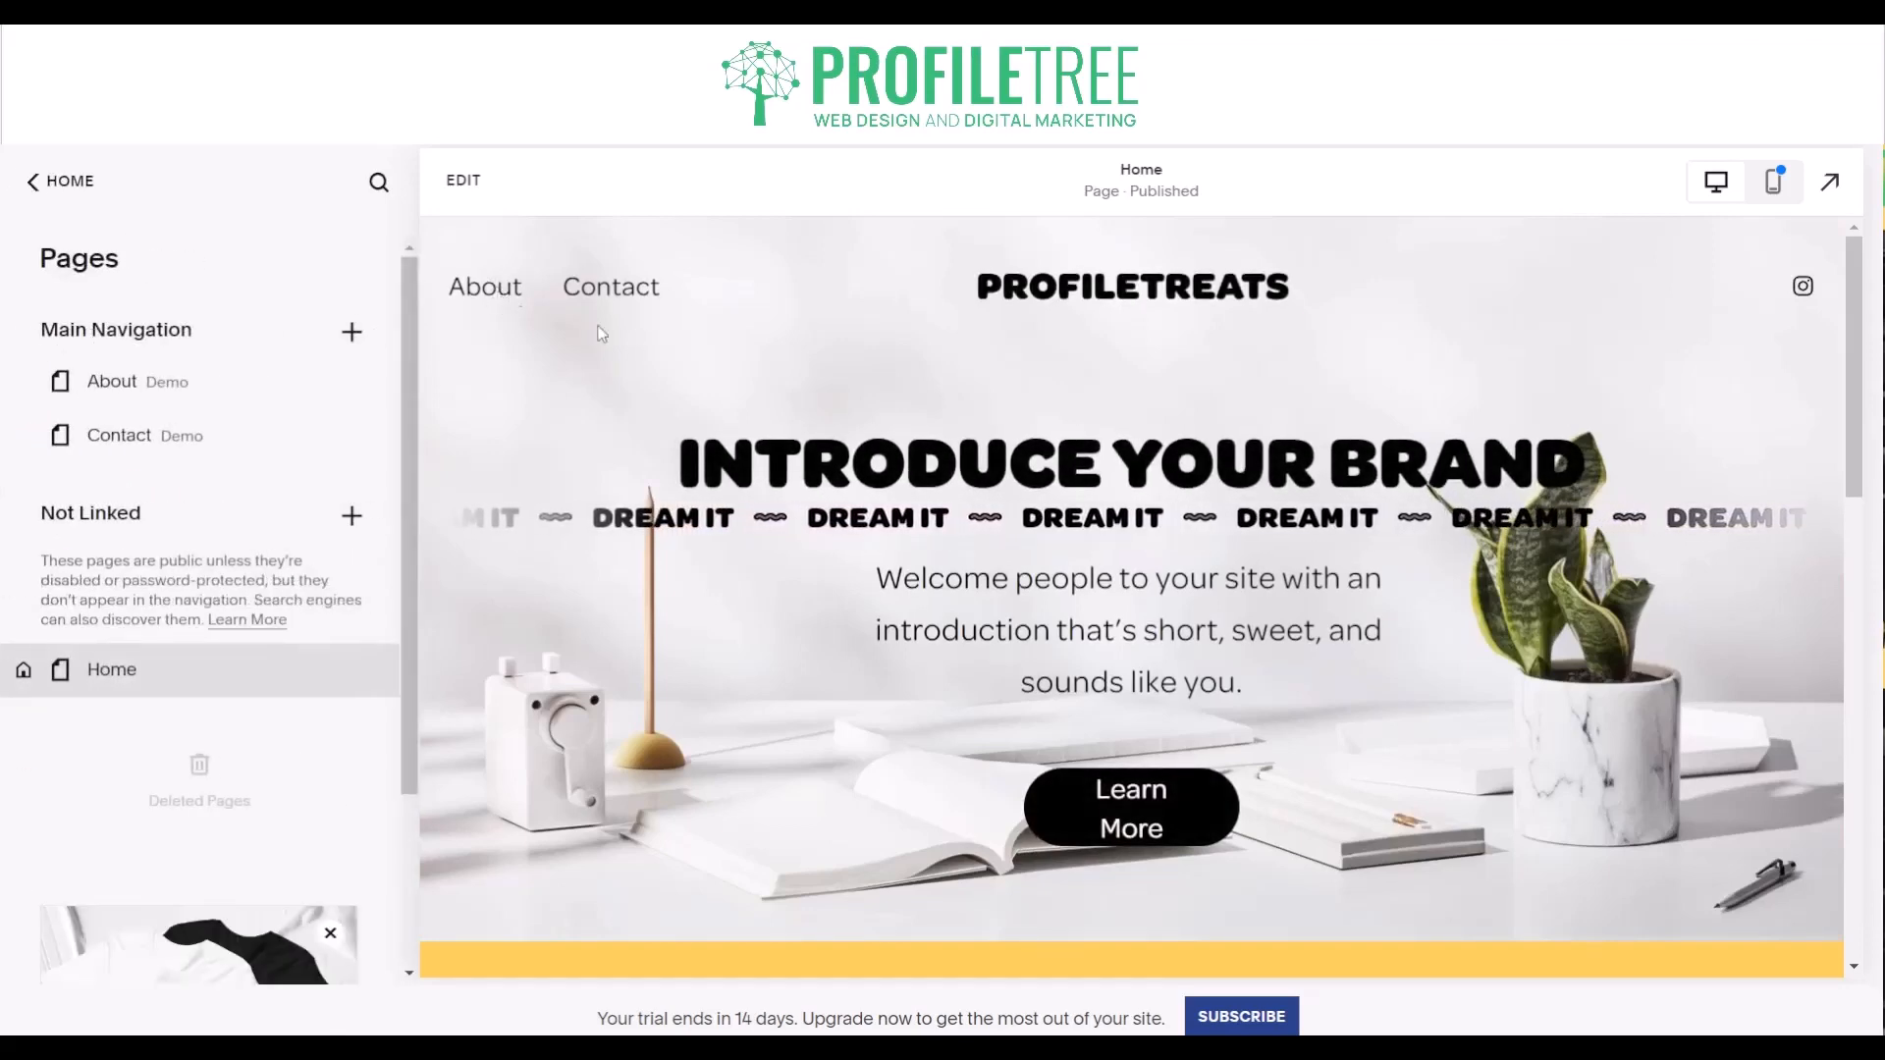
pyautogui.click(351, 332)
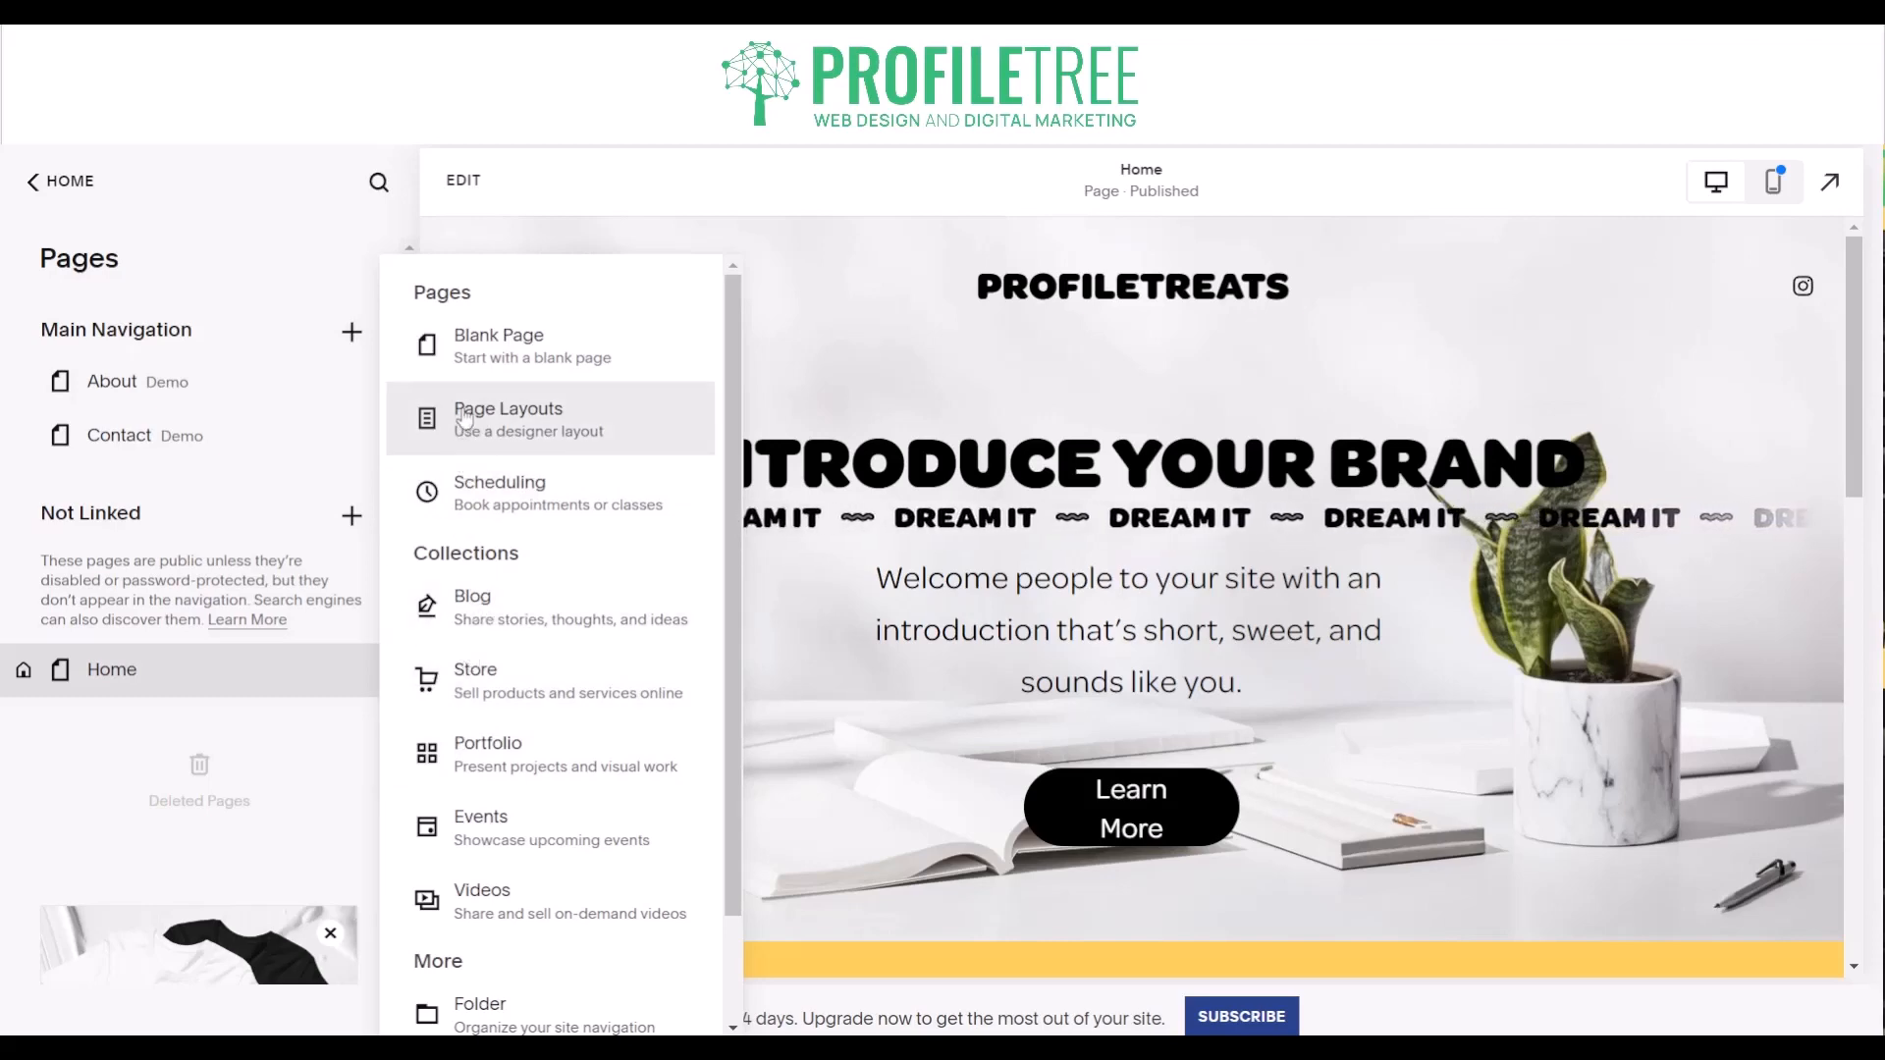
pyautogui.click(463, 351)
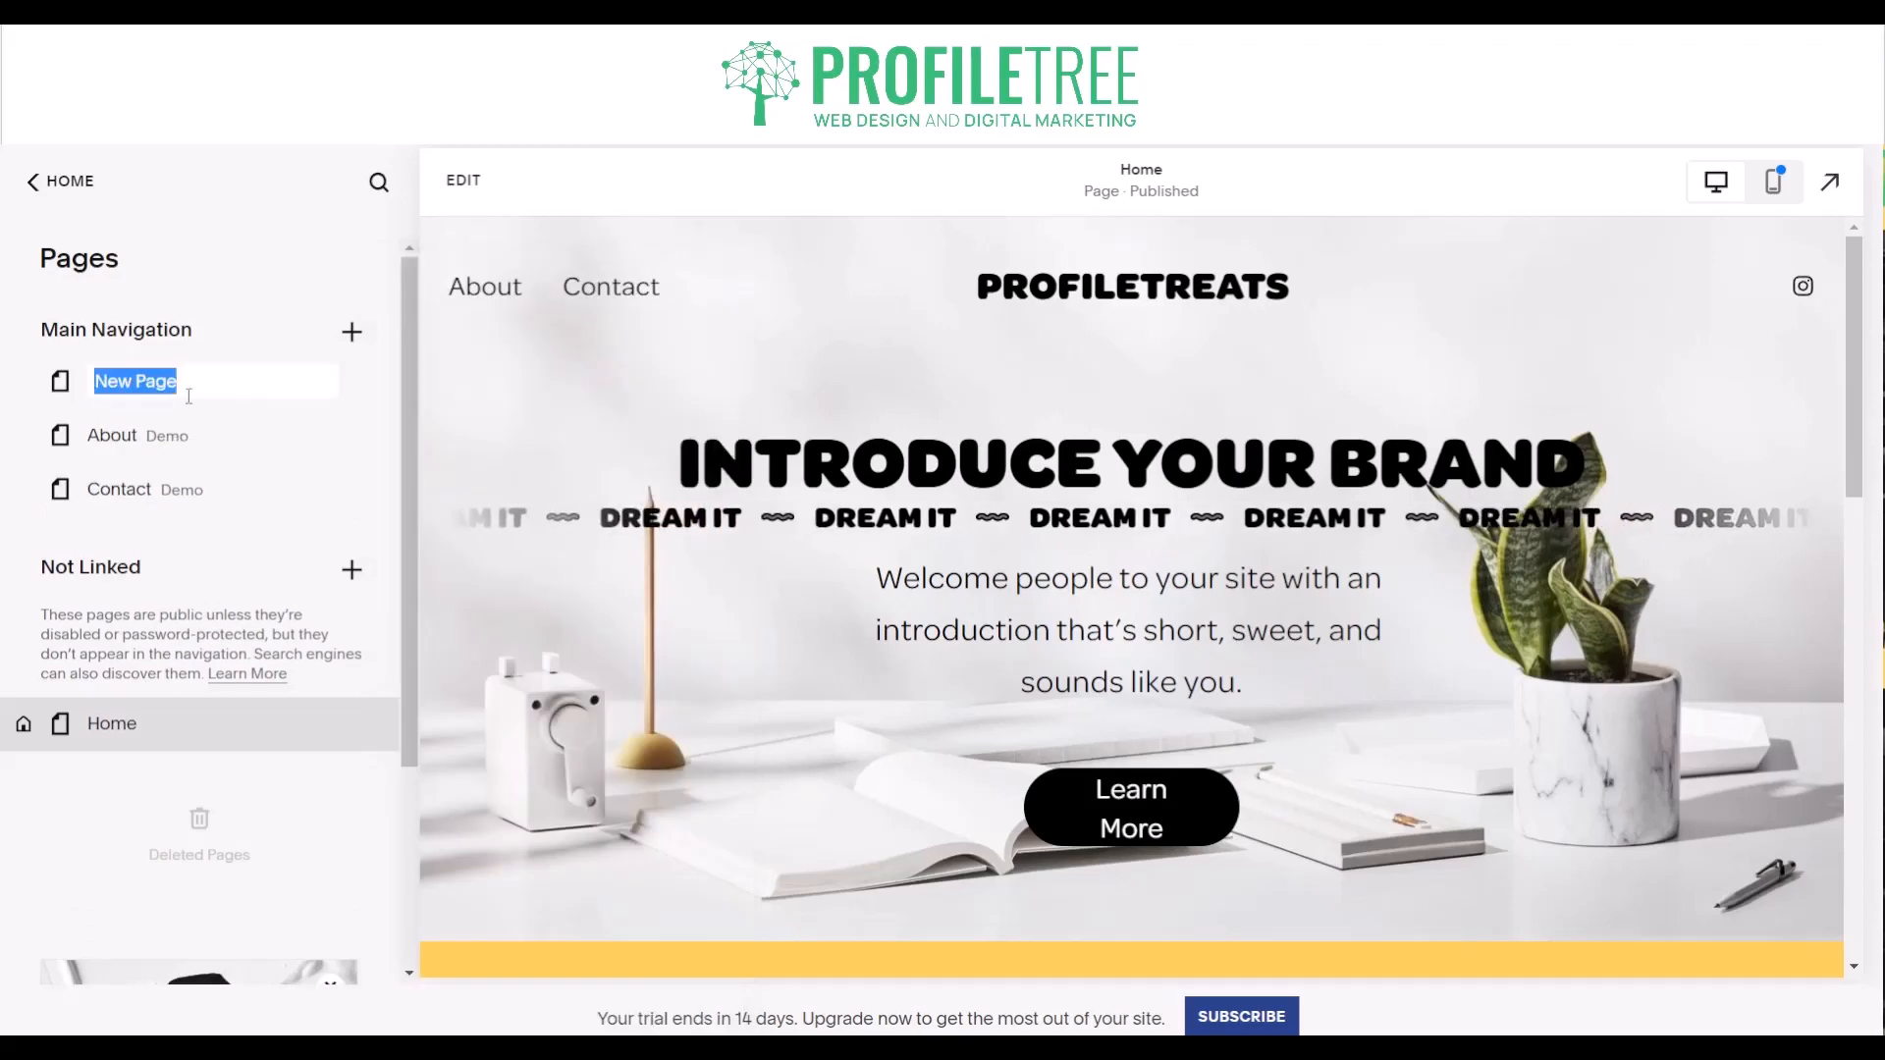
pyautogui.write('Shop')
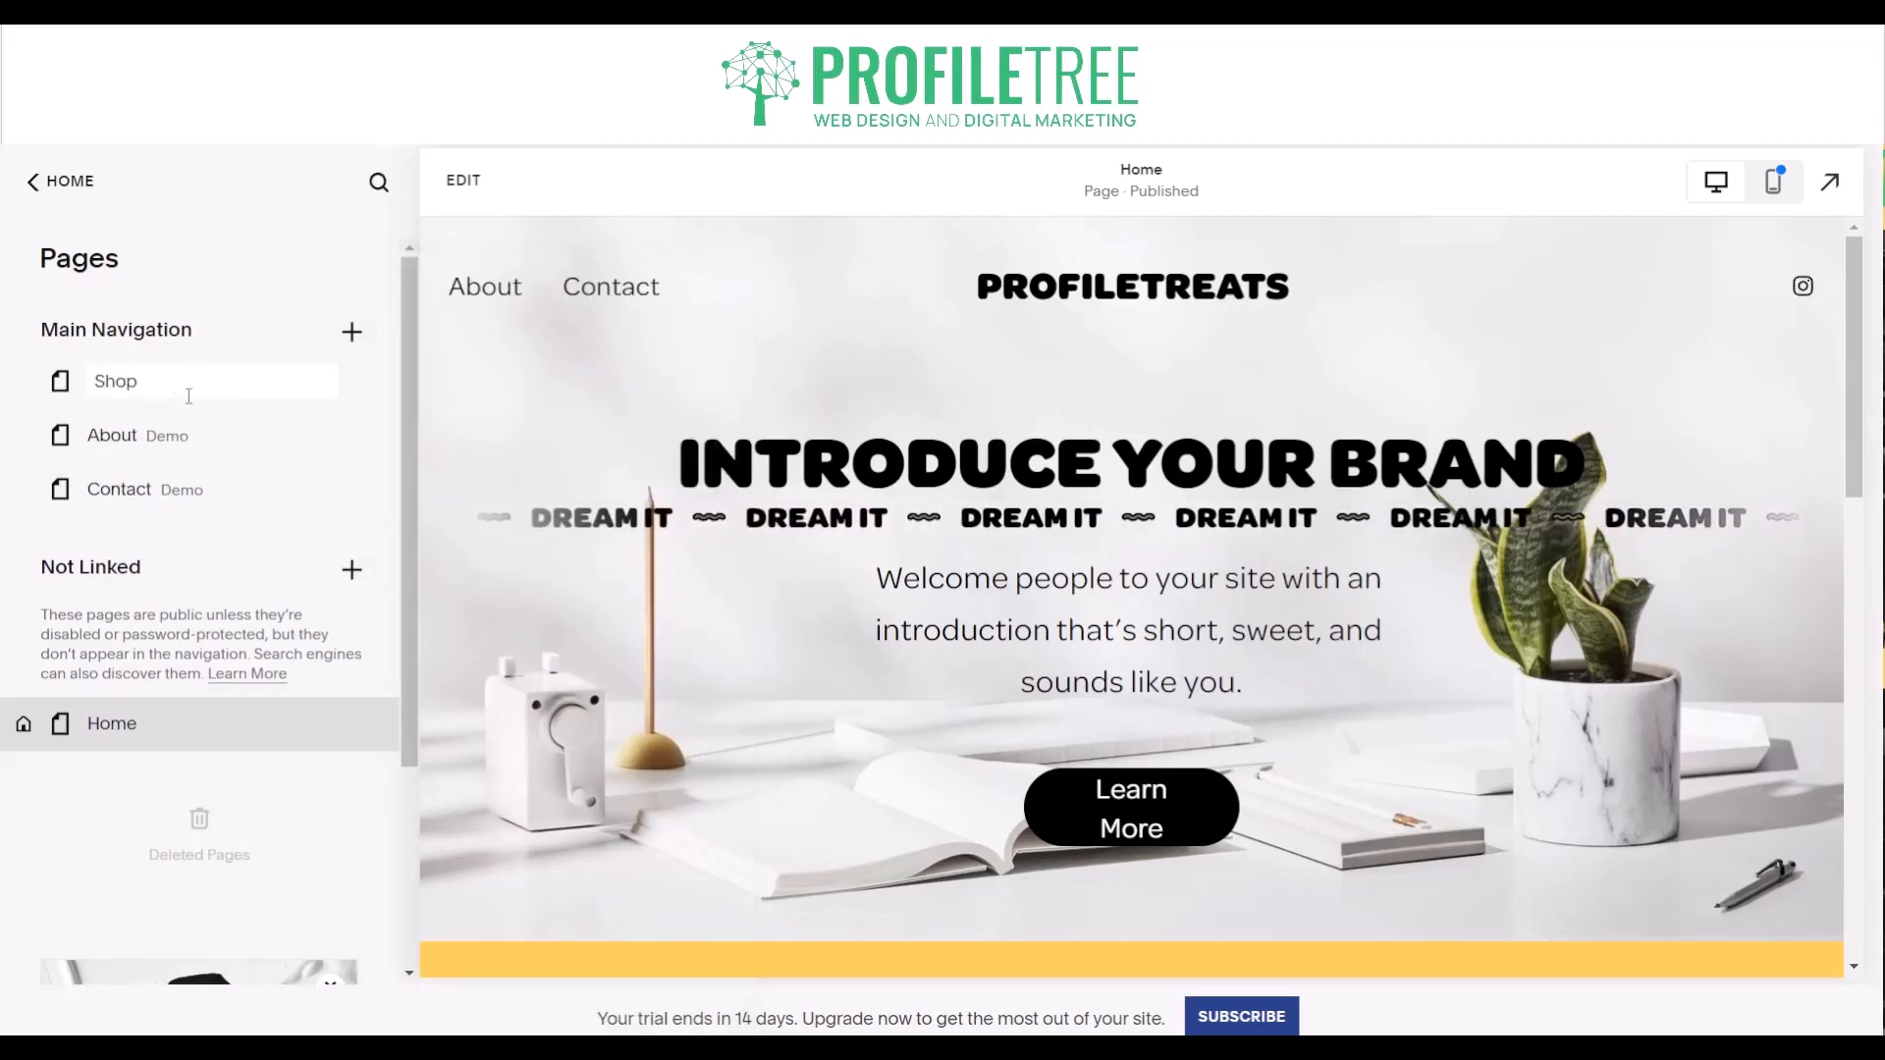
pyautogui.press('Return')
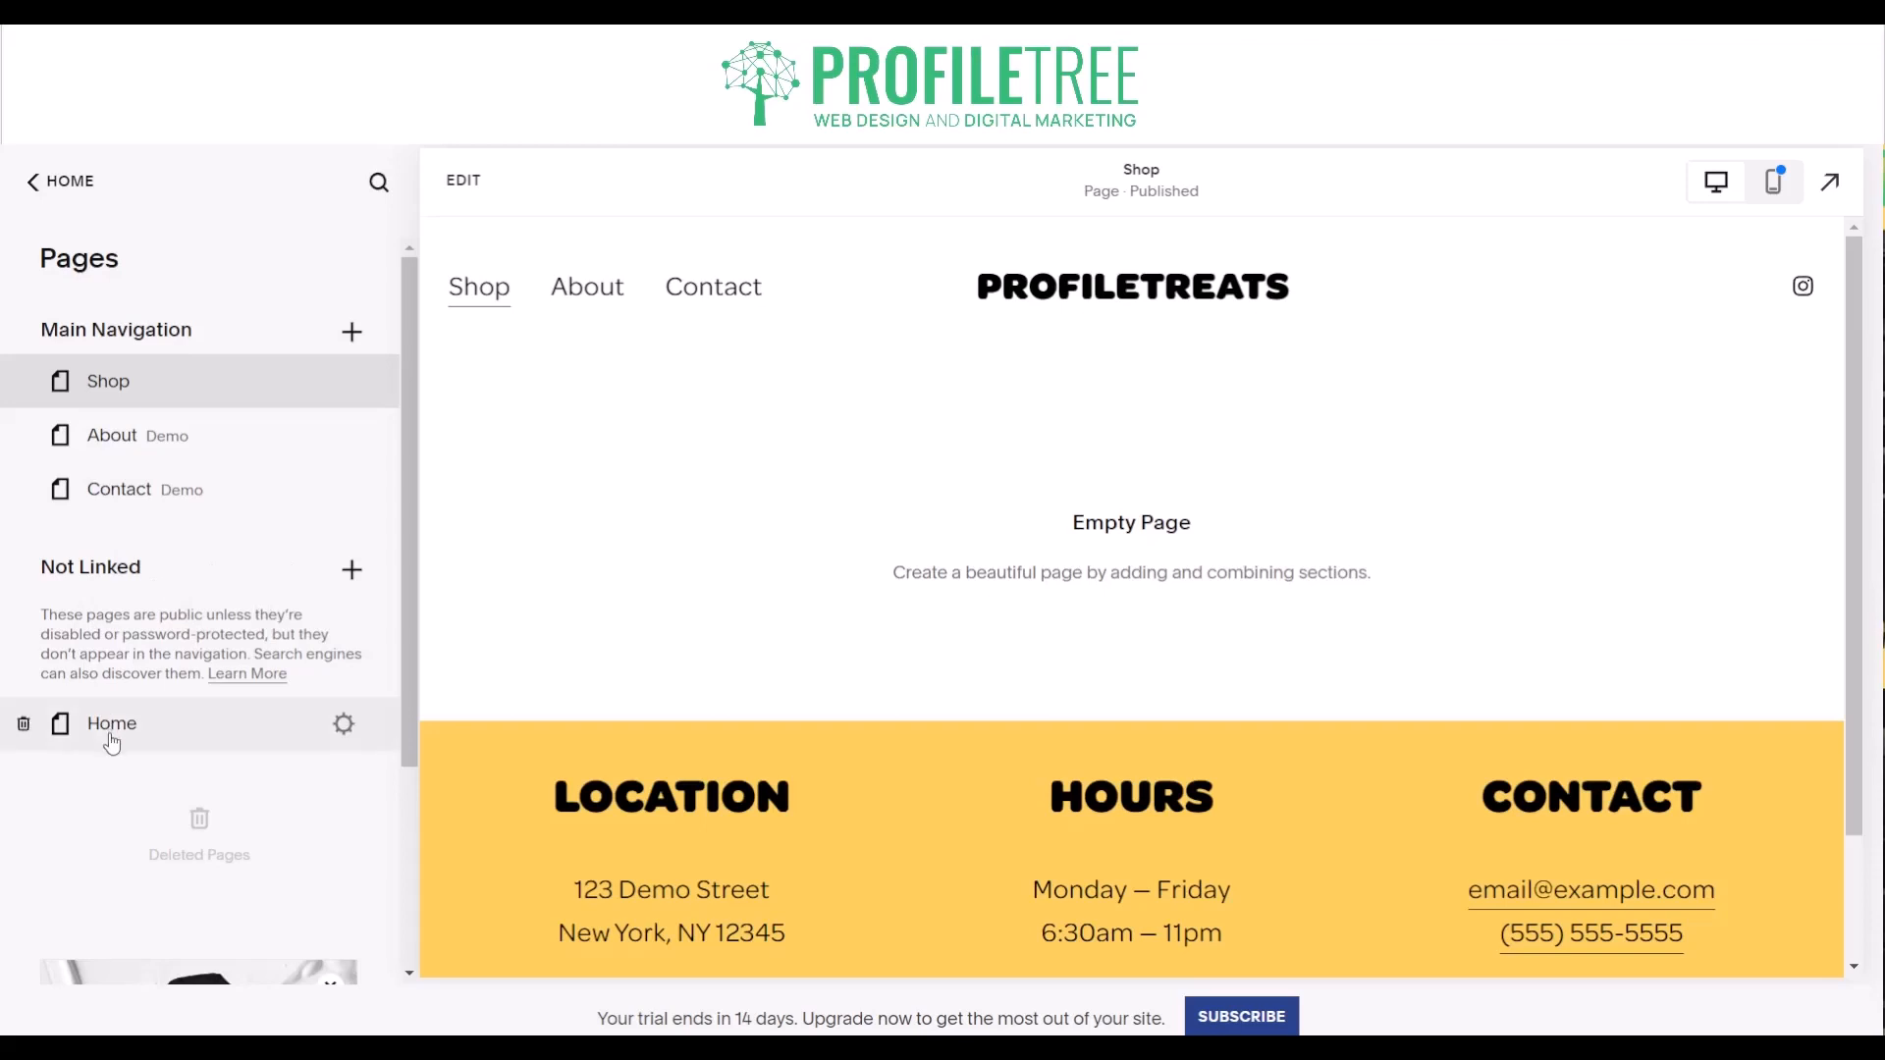
# - Look through the site's design settings, including the 404 page and lock screen options
pyautogui.click(63, 186)
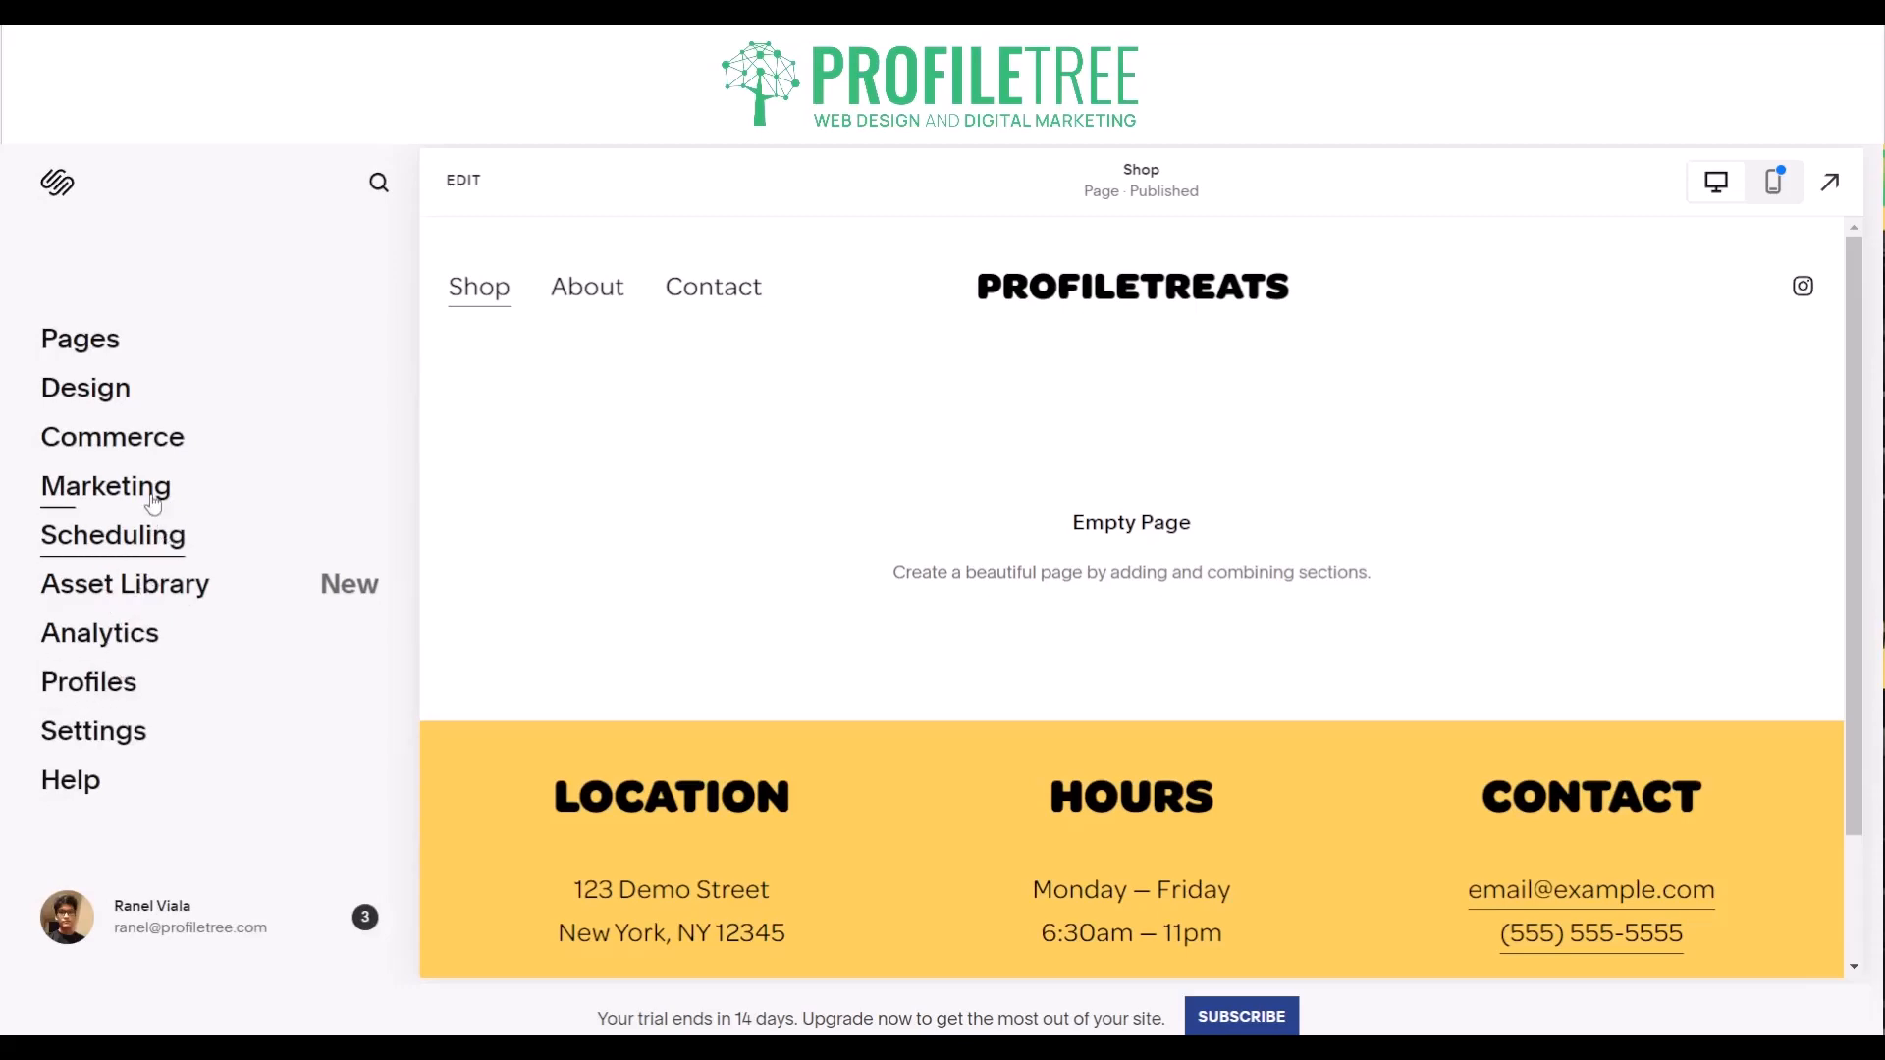
pyautogui.click(125, 397)
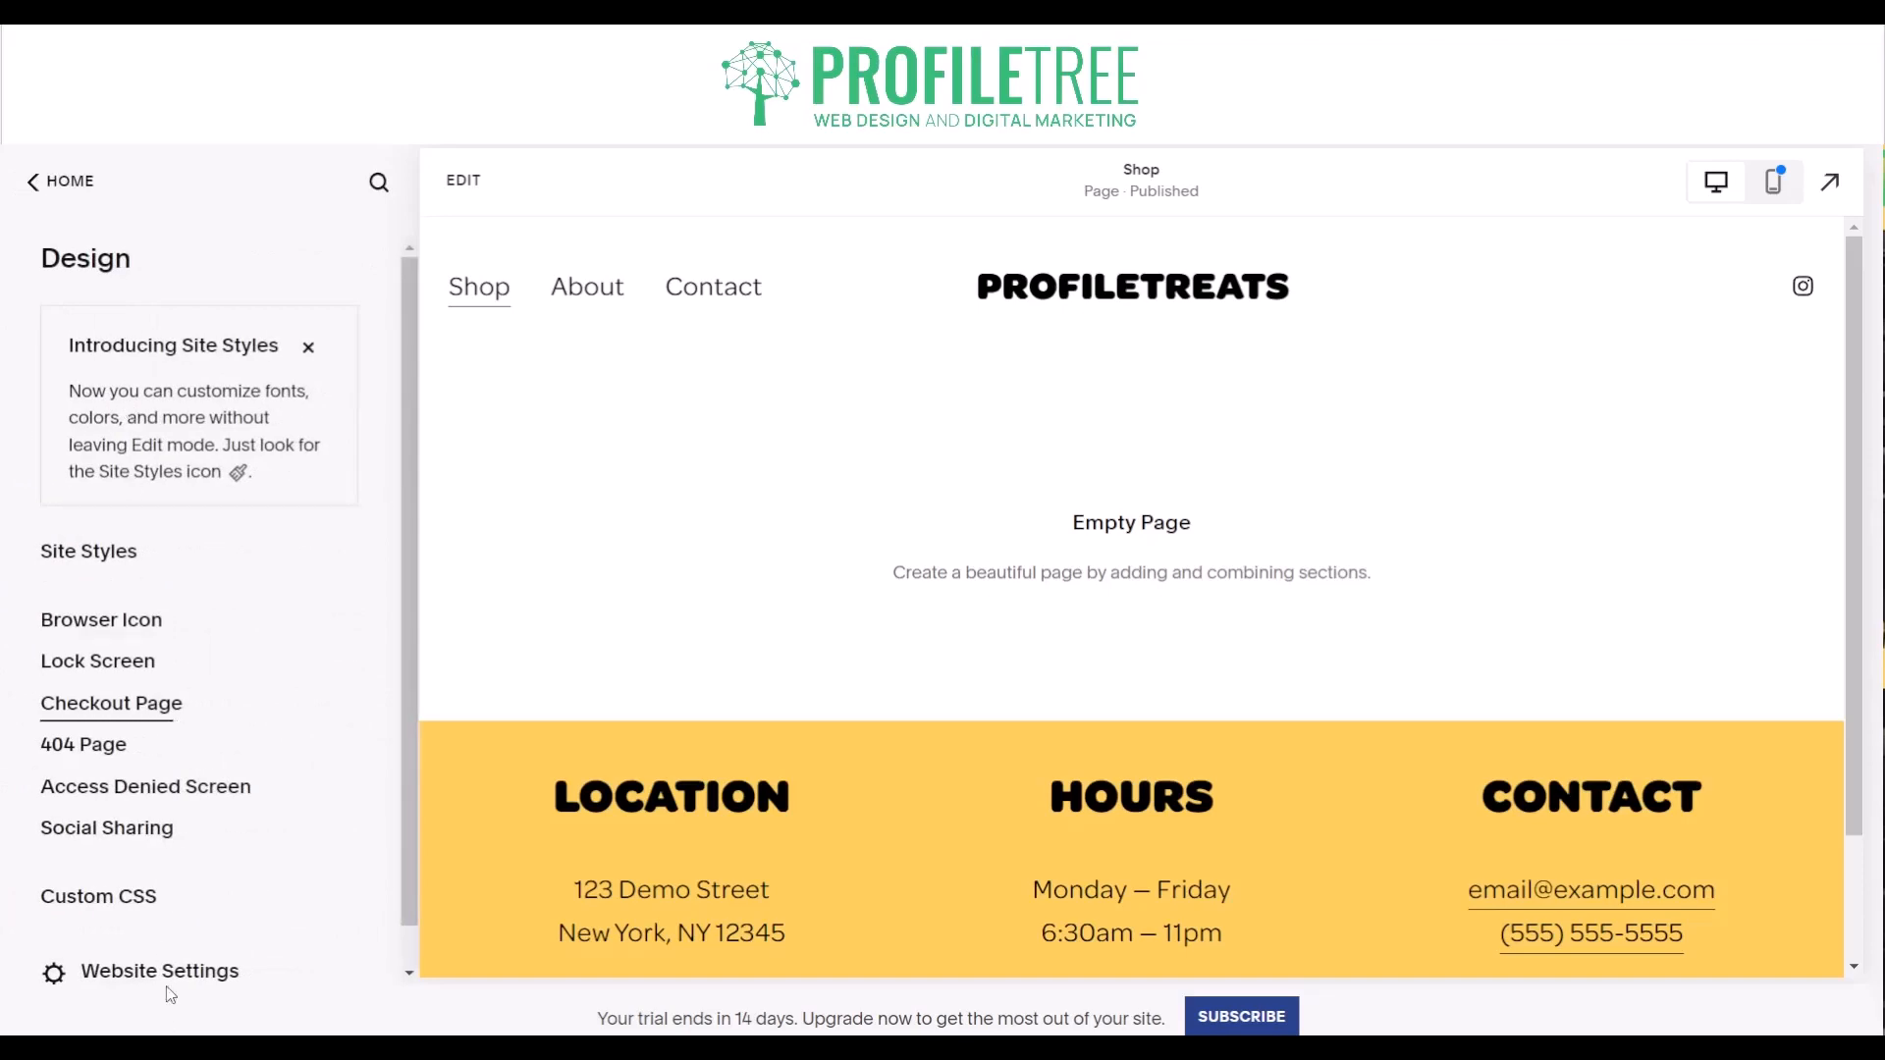
pyautogui.click(106, 745)
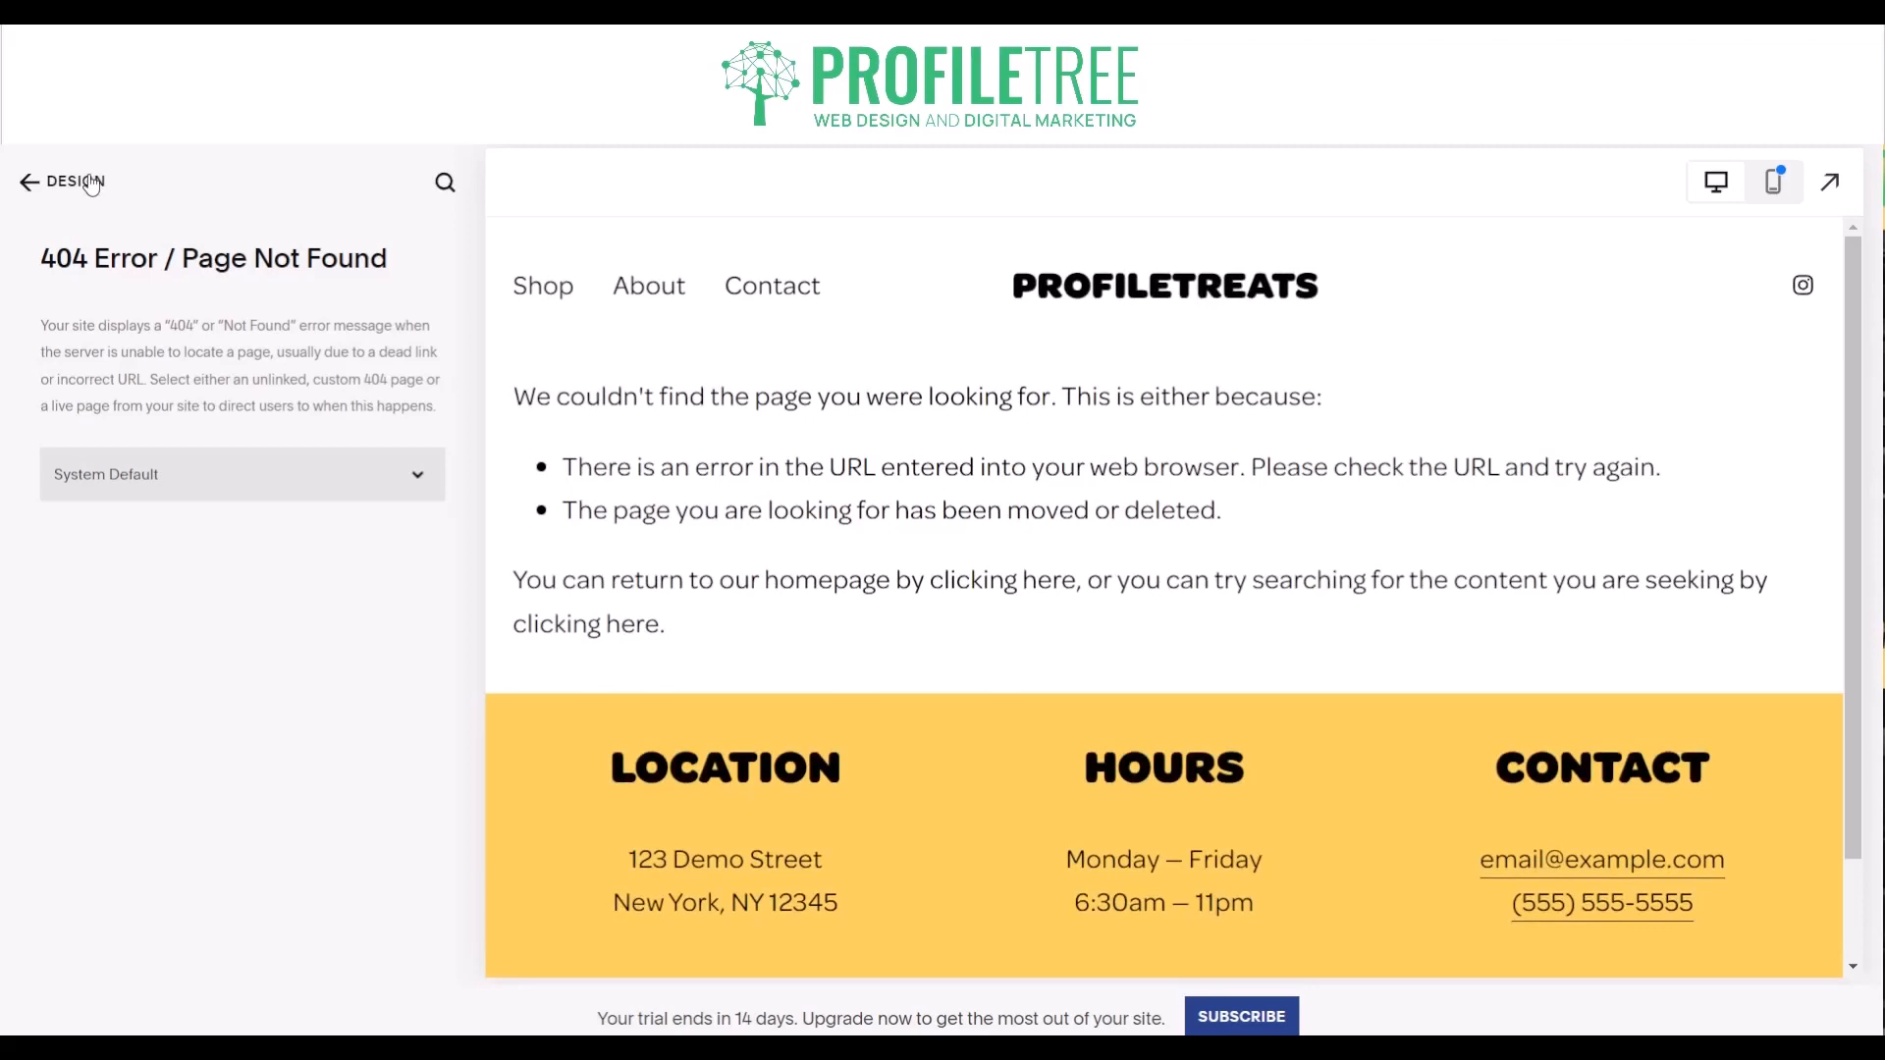
pyautogui.click(89, 181)
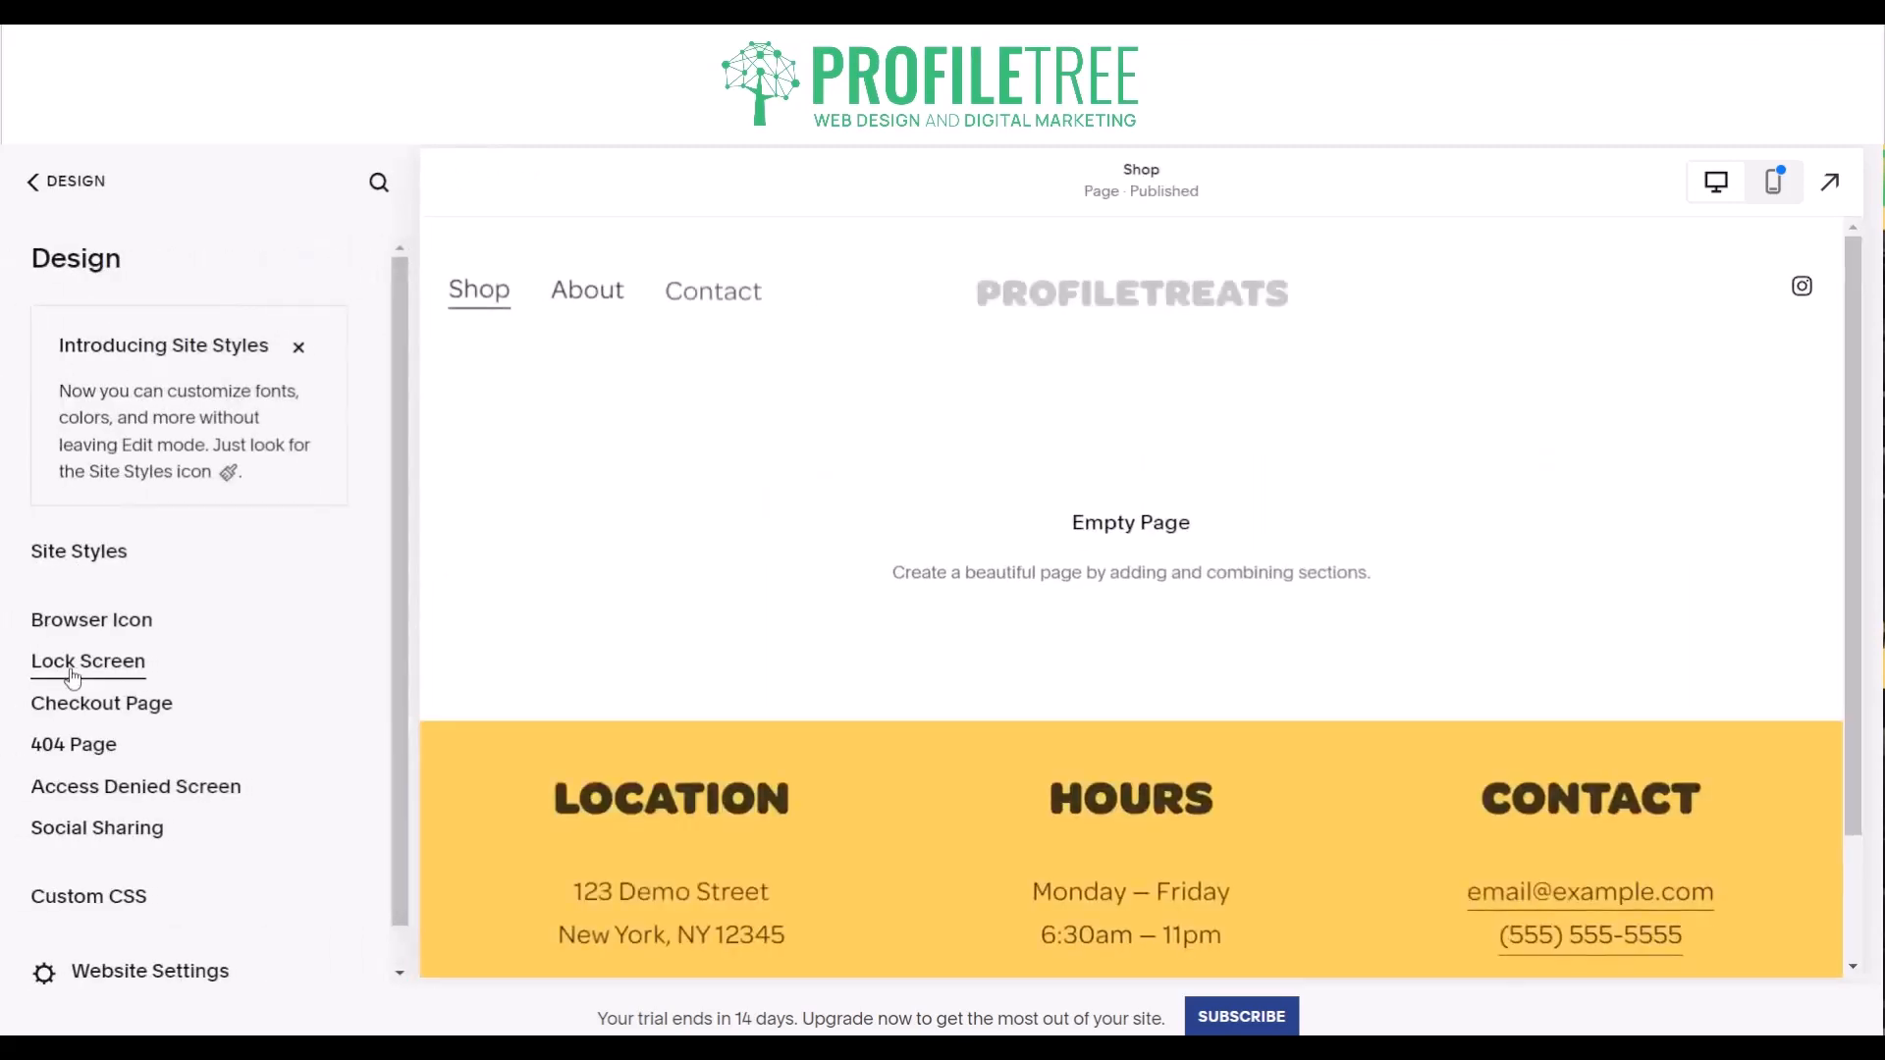
pyautogui.click(72, 662)
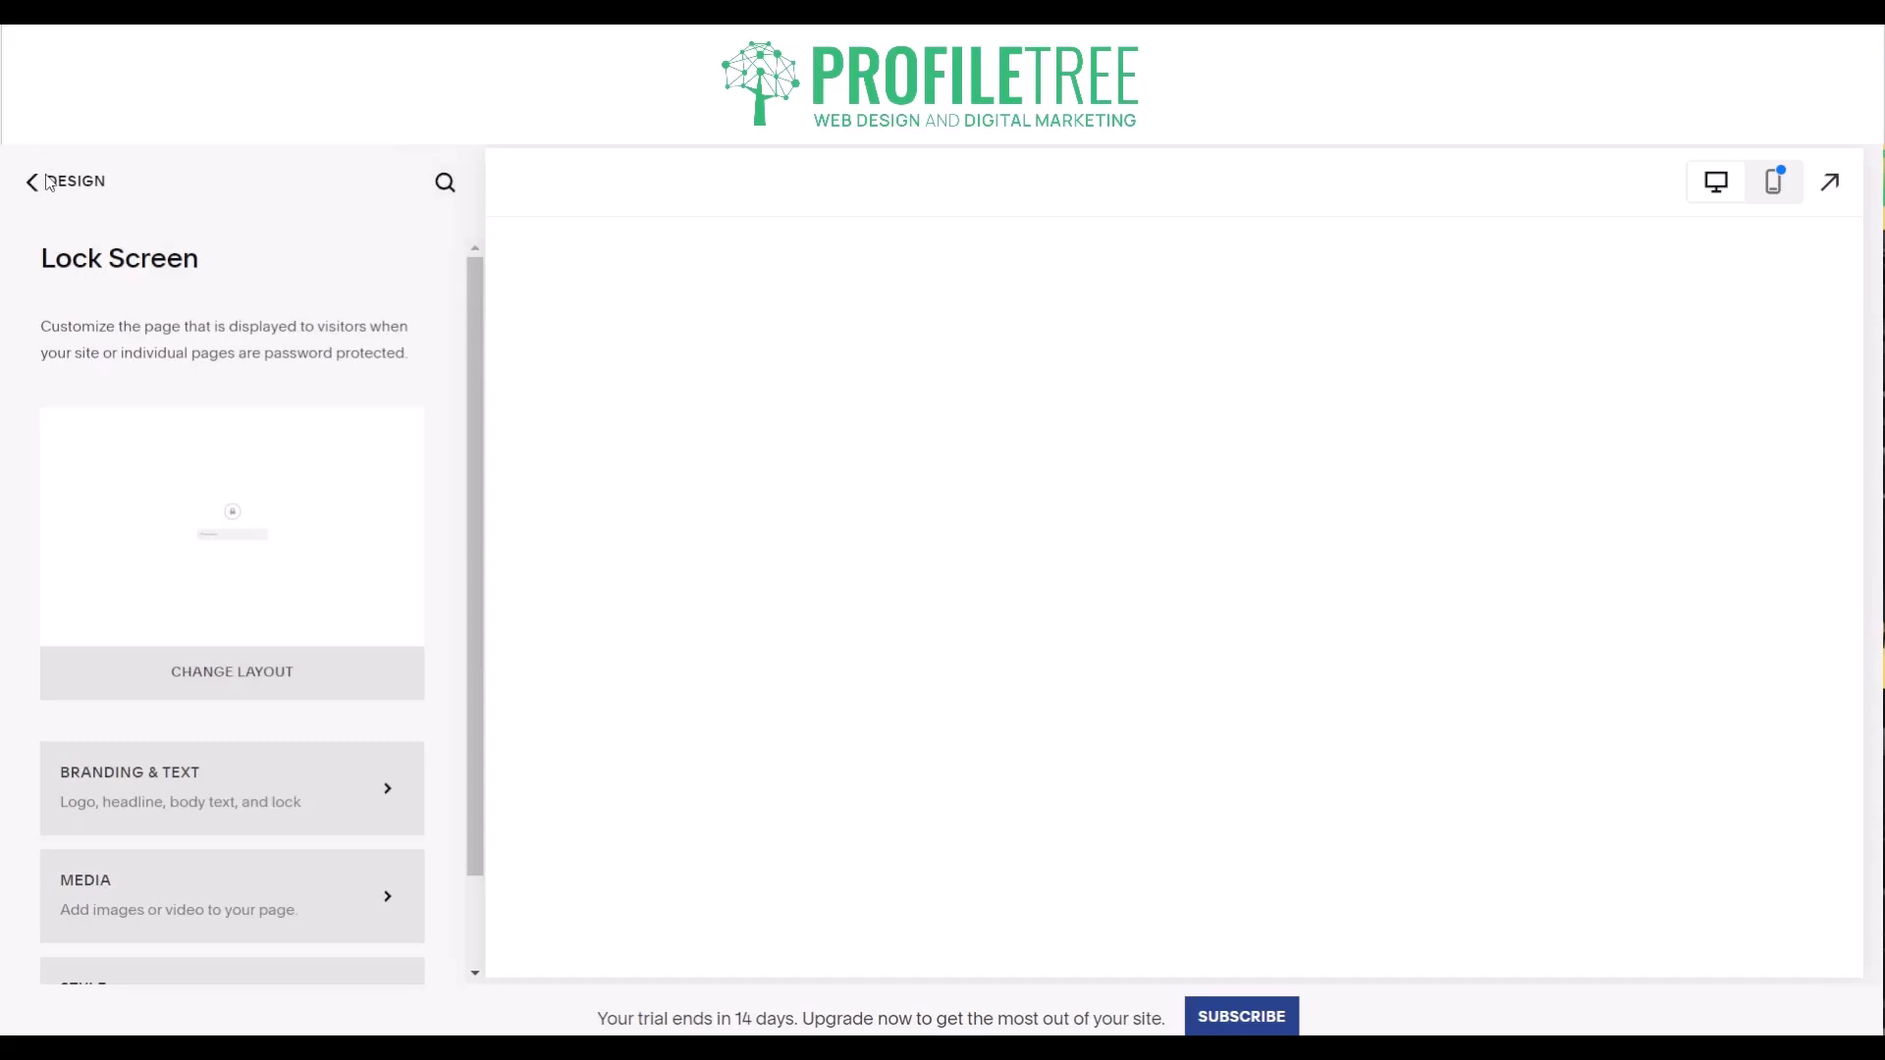
pyautogui.click(50, 182)
pyautogui.click(57, 183)
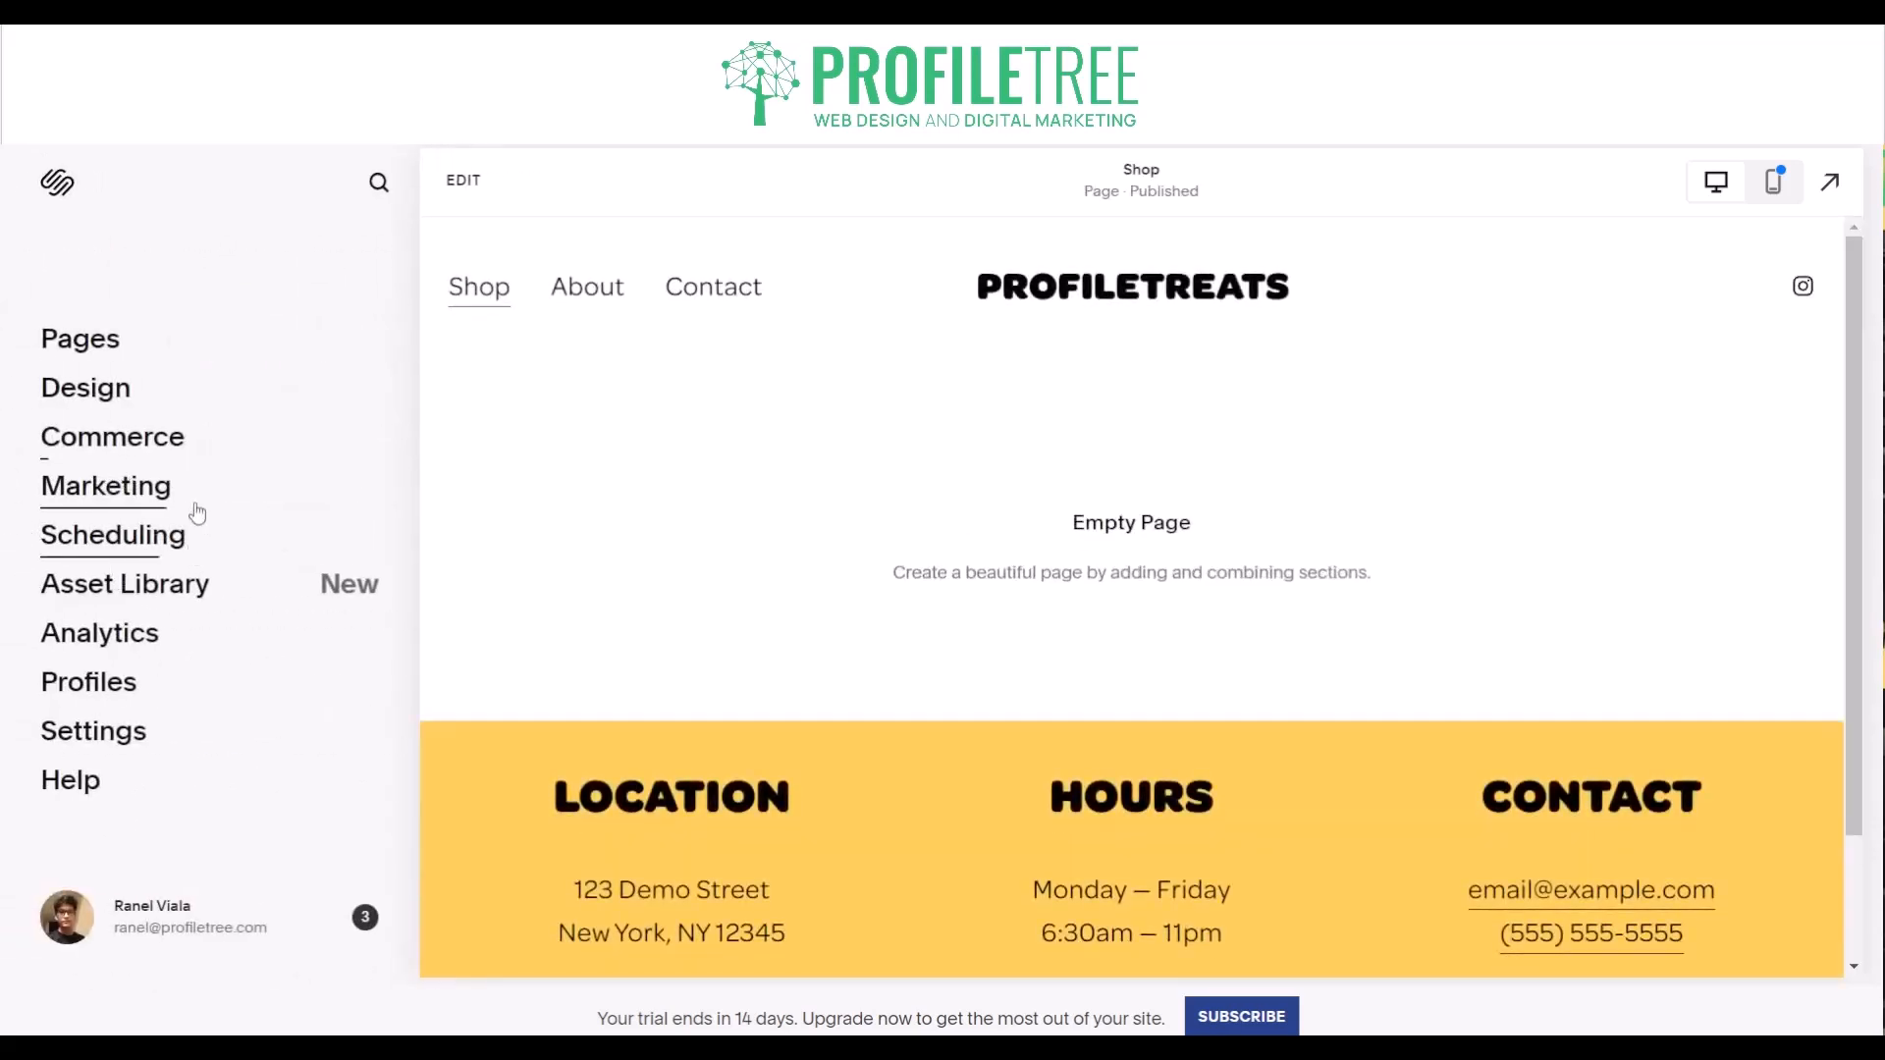
# - Go through the commerce setup questionnaire, choosing Facebook as the current selling channel and Physical products as the type to sell
pyautogui.click(110, 432)
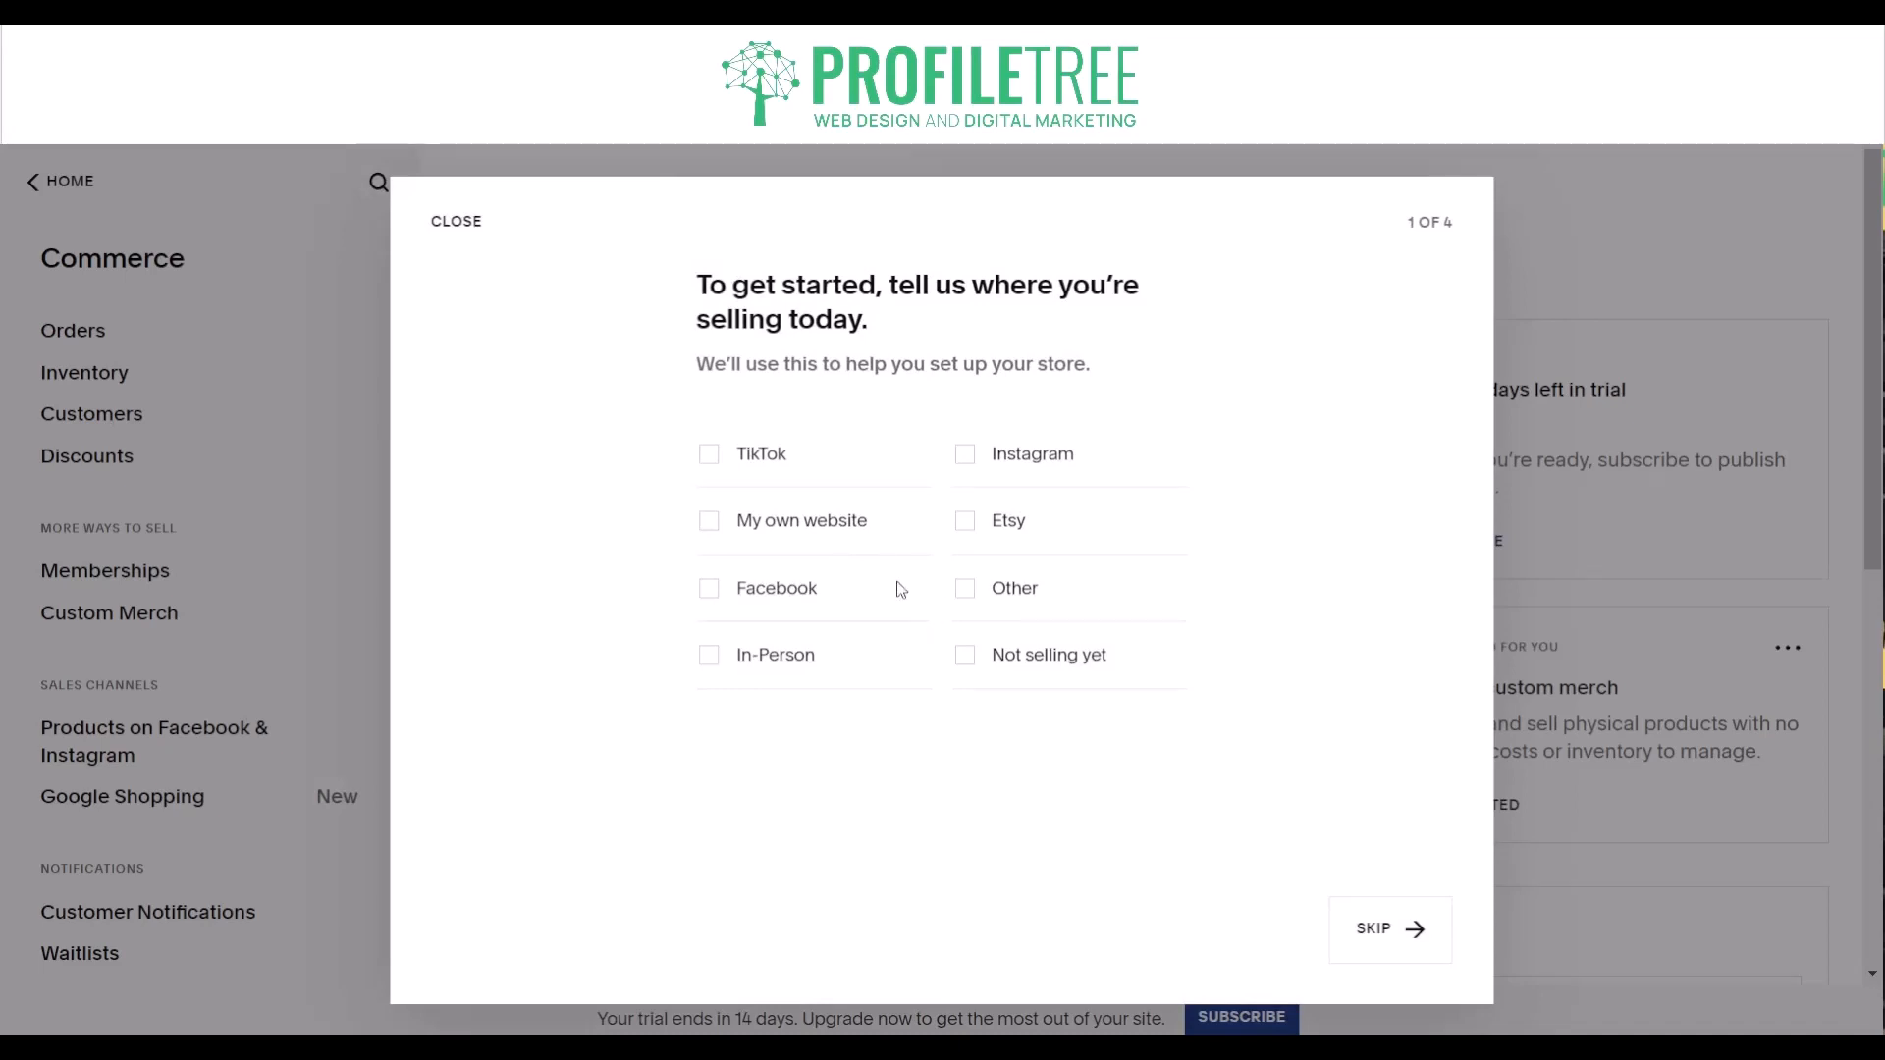
pyautogui.click(757, 600)
pyautogui.click(1402, 921)
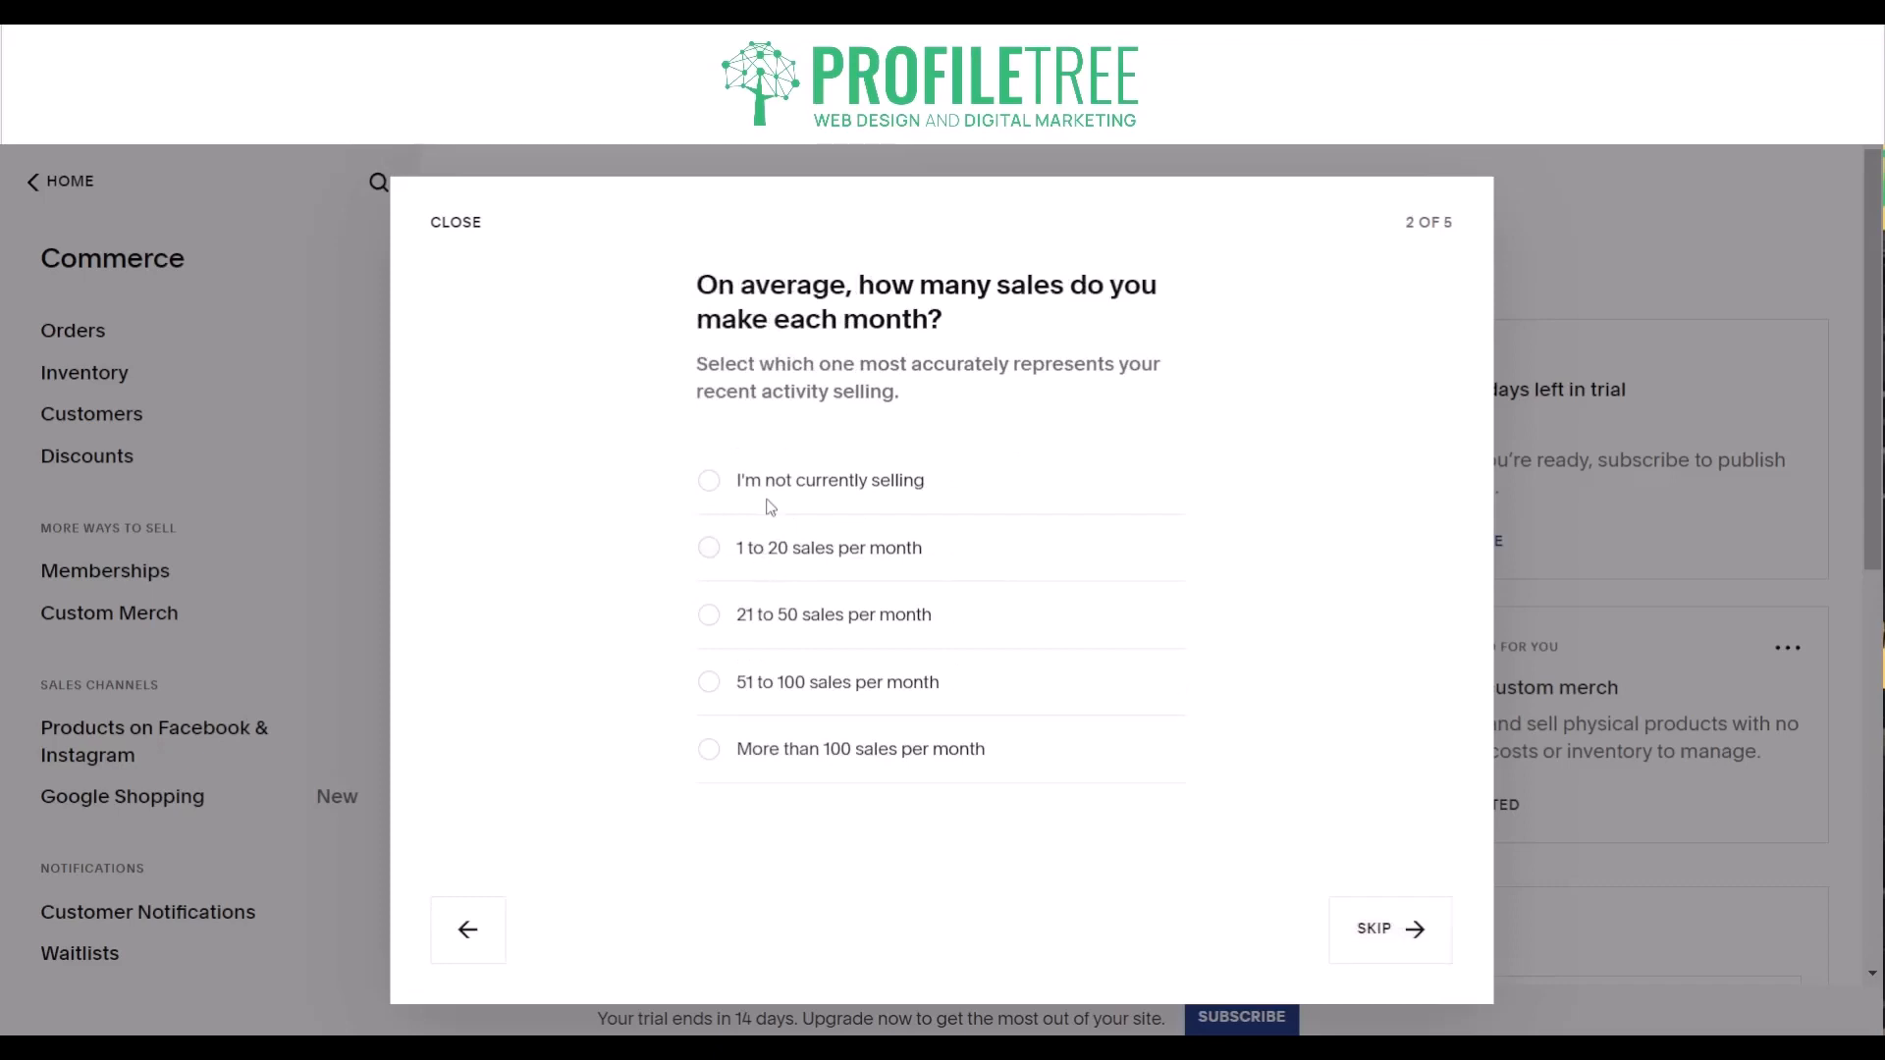
pyautogui.click(1349, 929)
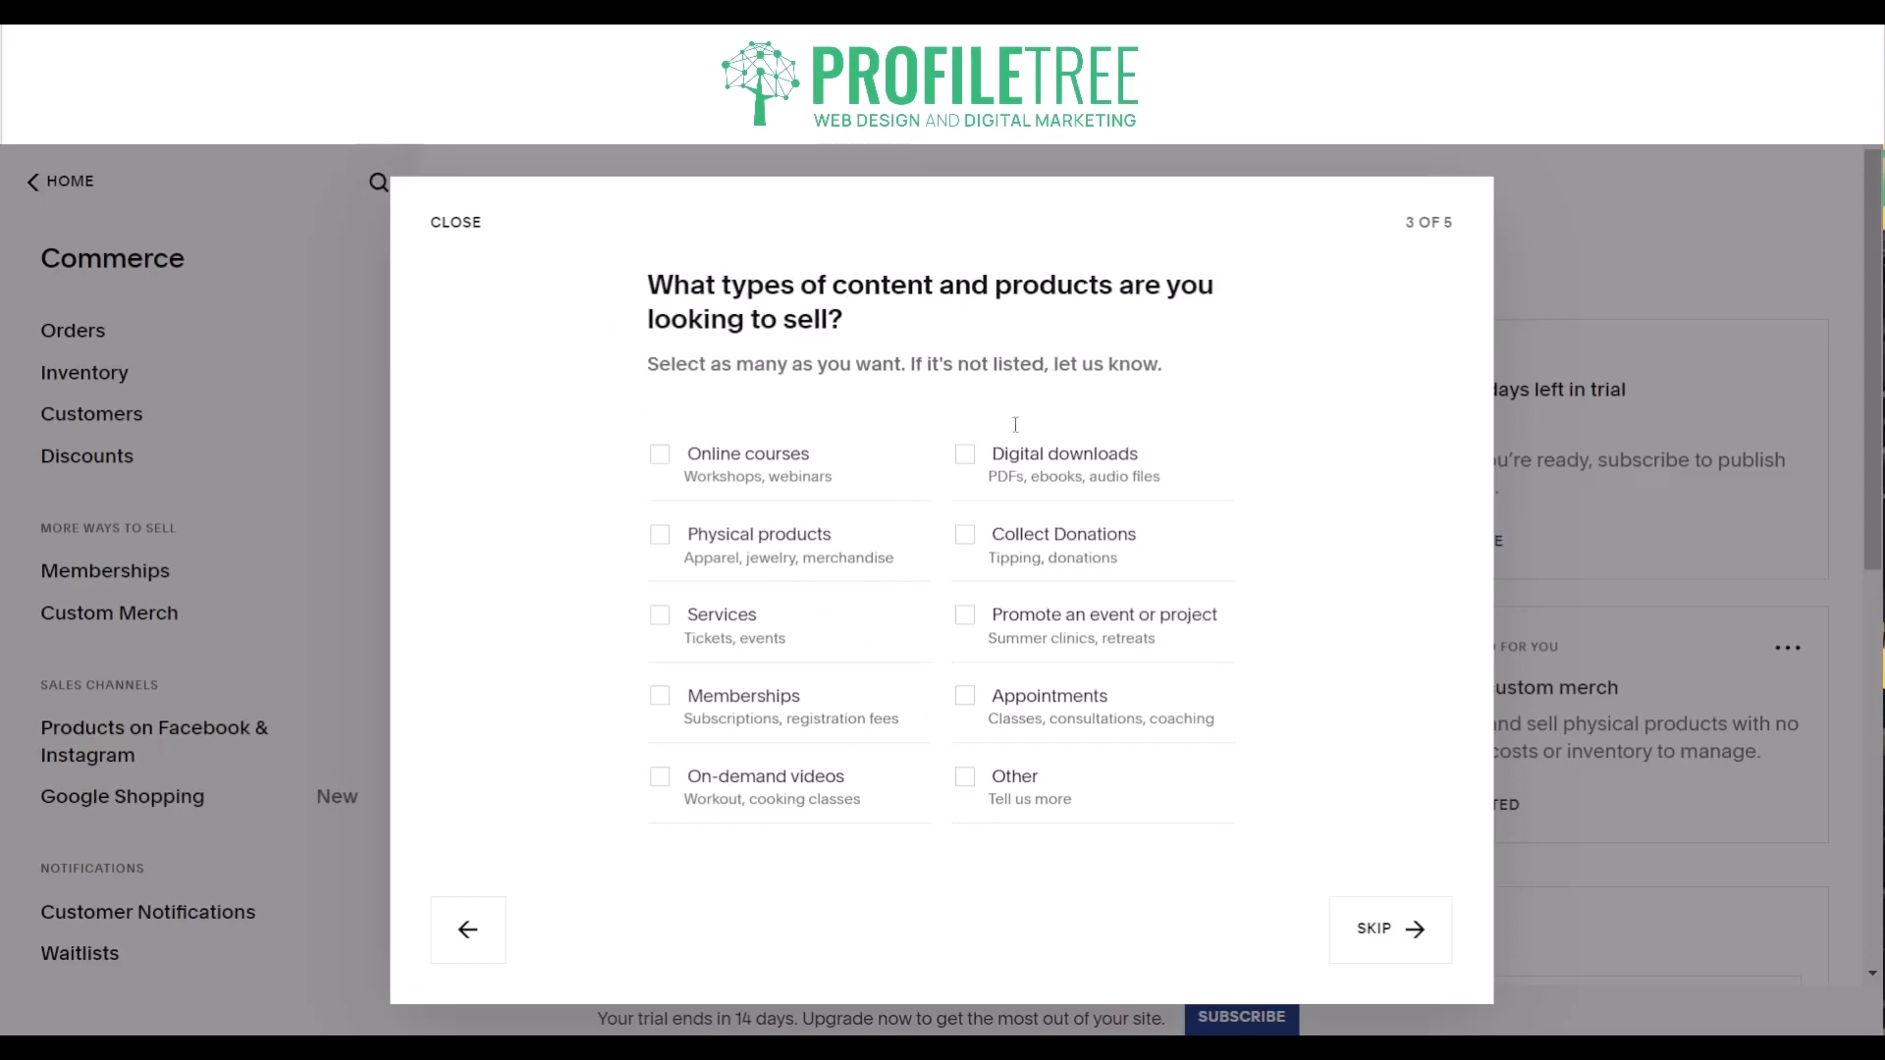
pyautogui.click(746, 551)
pyautogui.click(1365, 954)
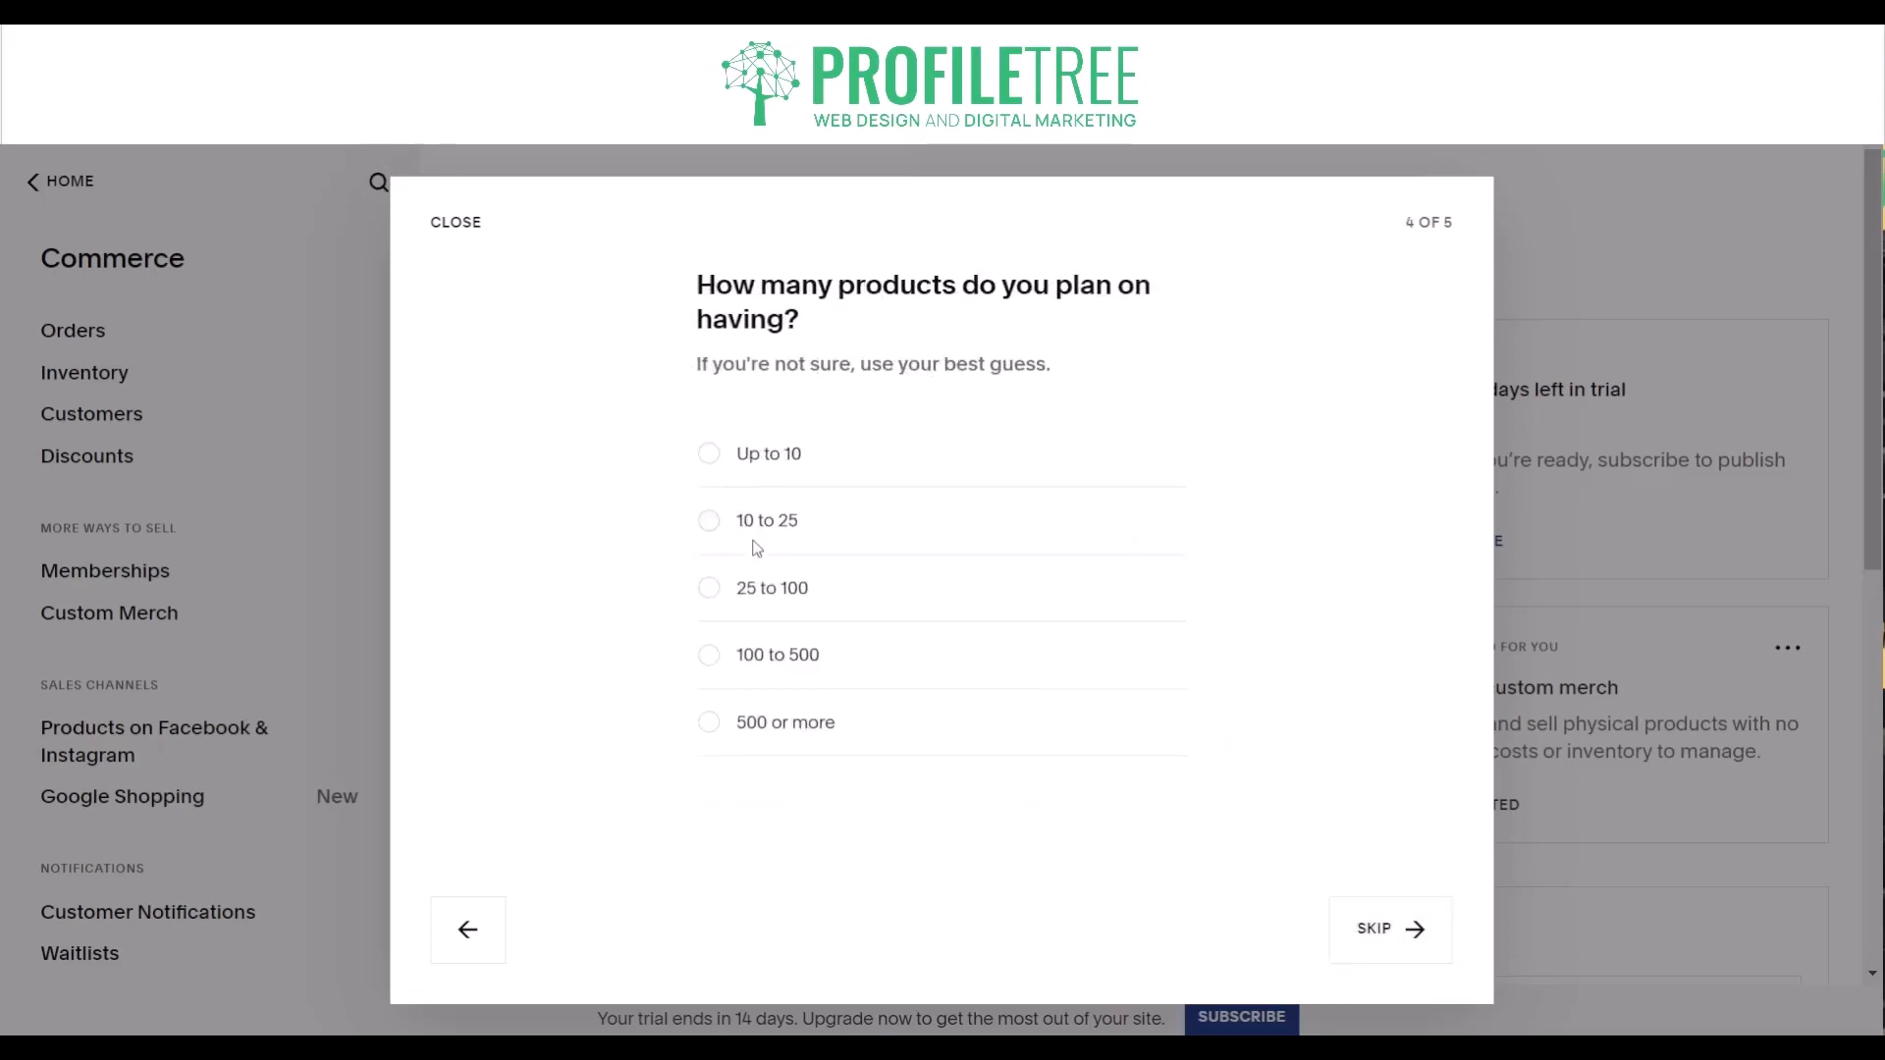
pyautogui.click(1381, 947)
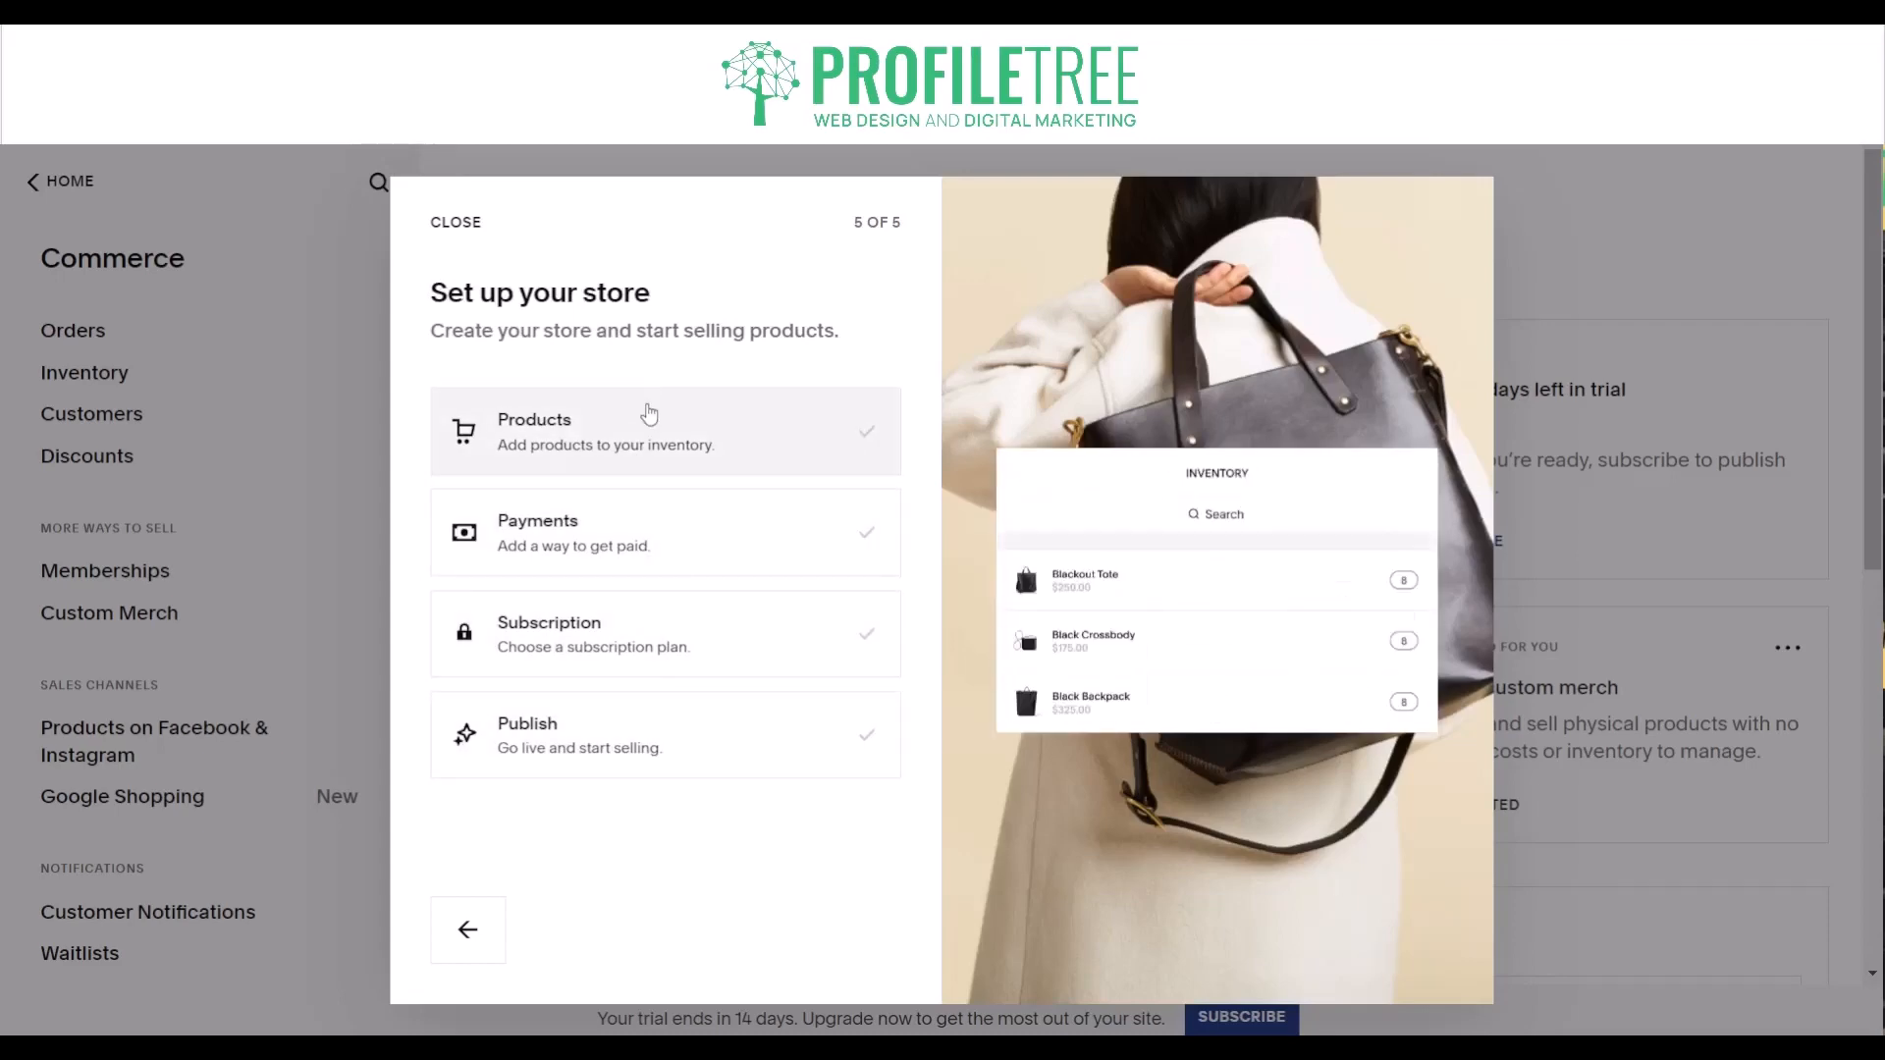
# - Look at the product types the store can sell and the payment processors that can be connected
pyautogui.click(633, 469)
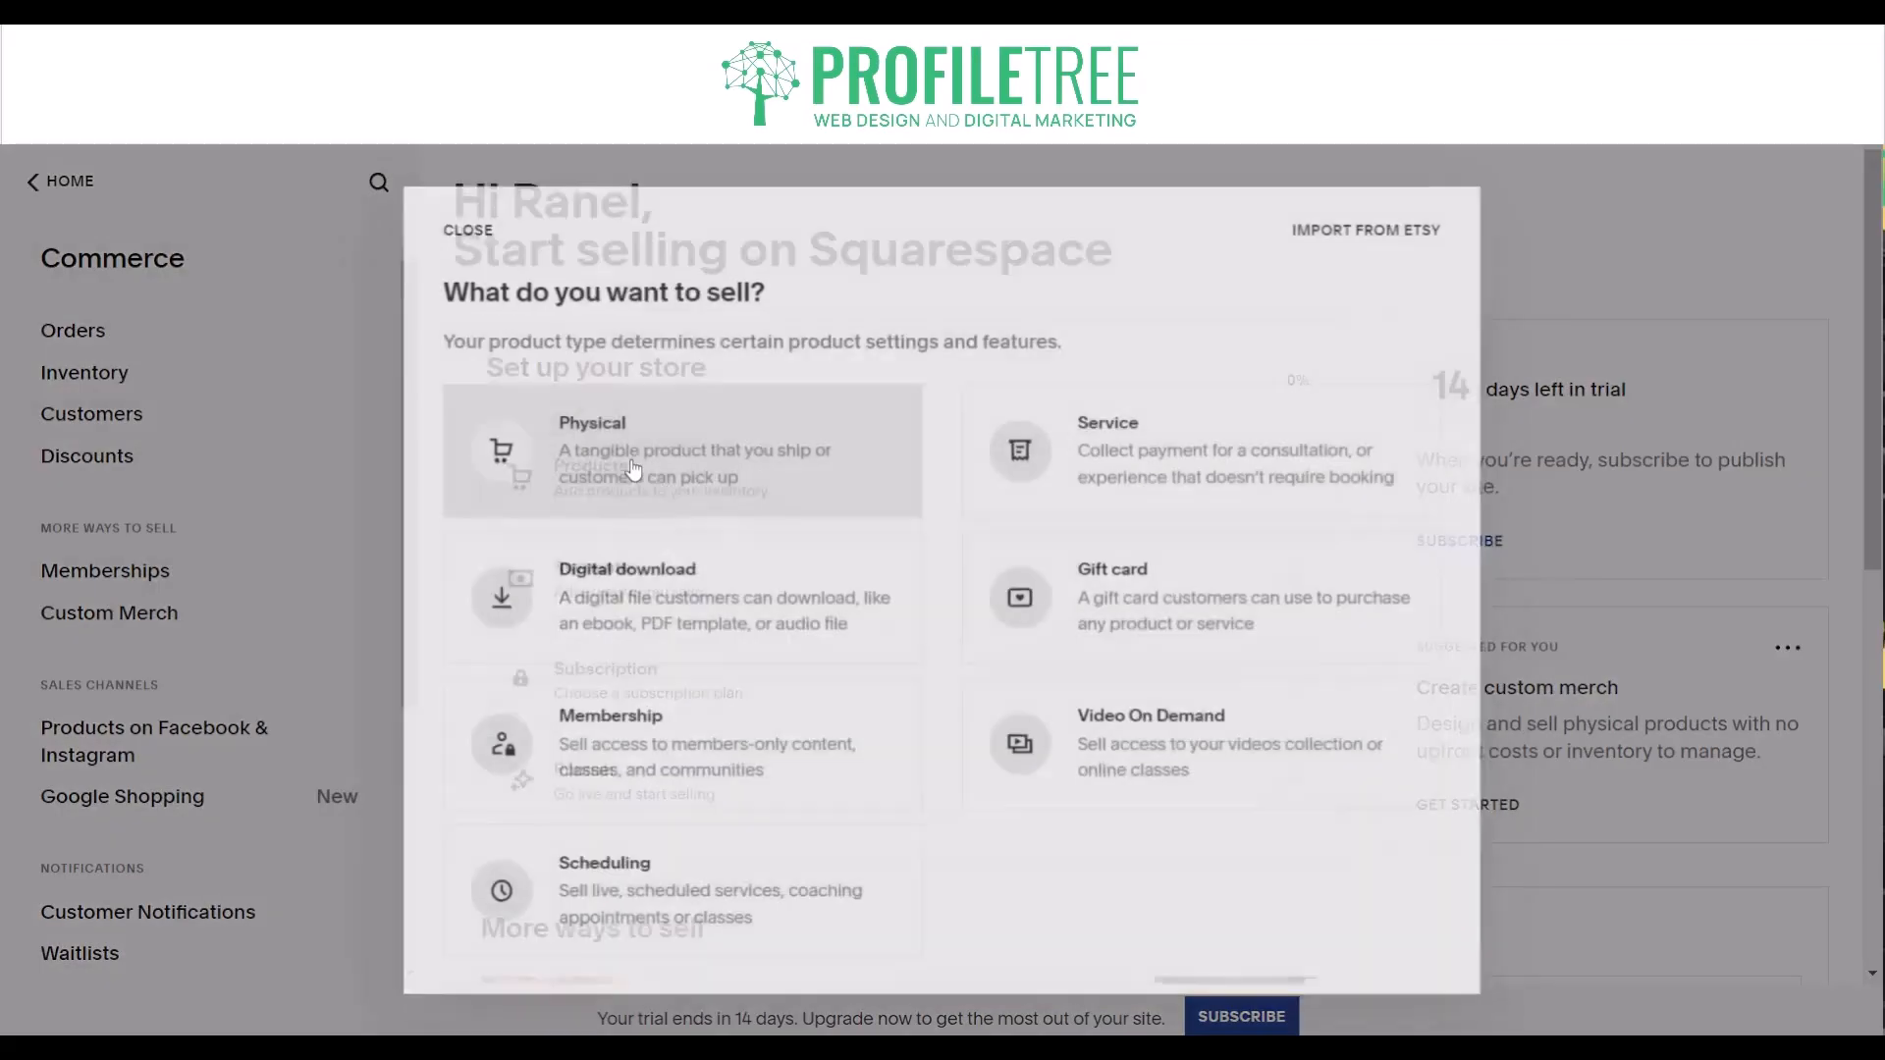
pyautogui.click(474, 226)
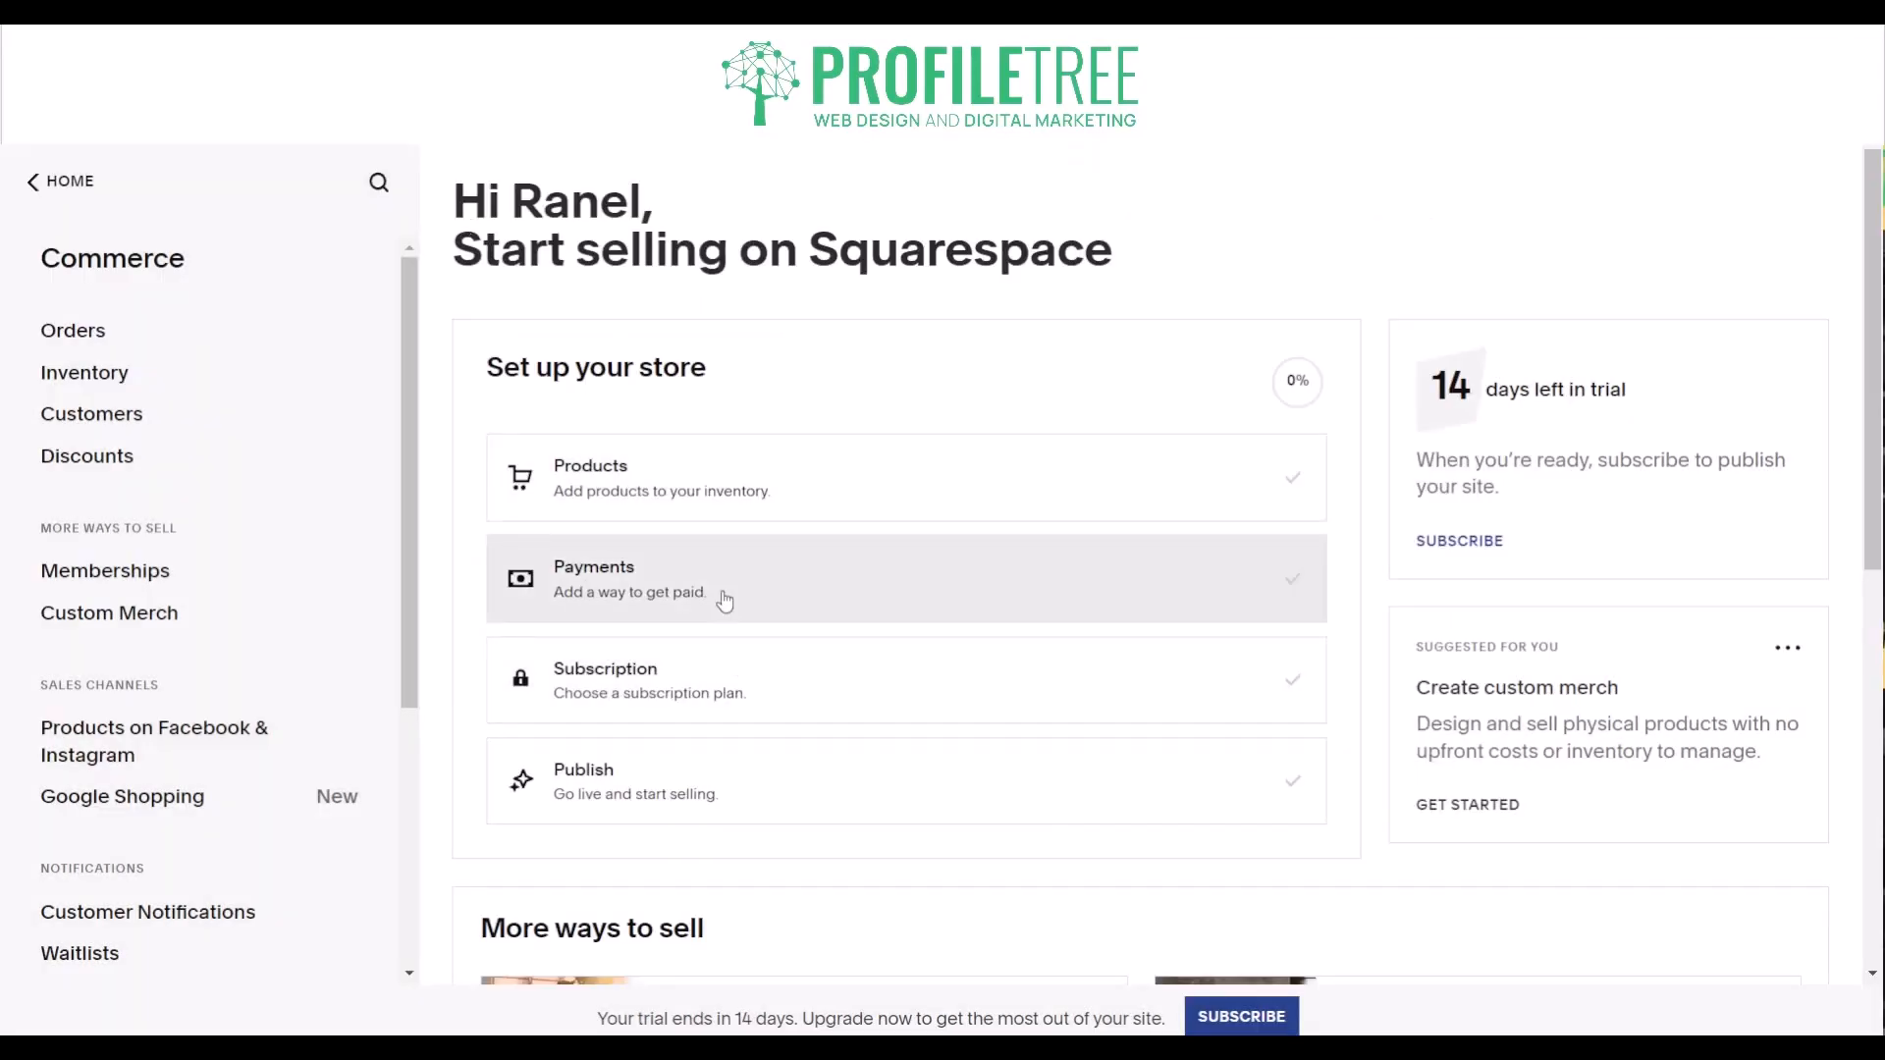
pyautogui.click(725, 601)
pyautogui.scroll(-3, 585, 644)
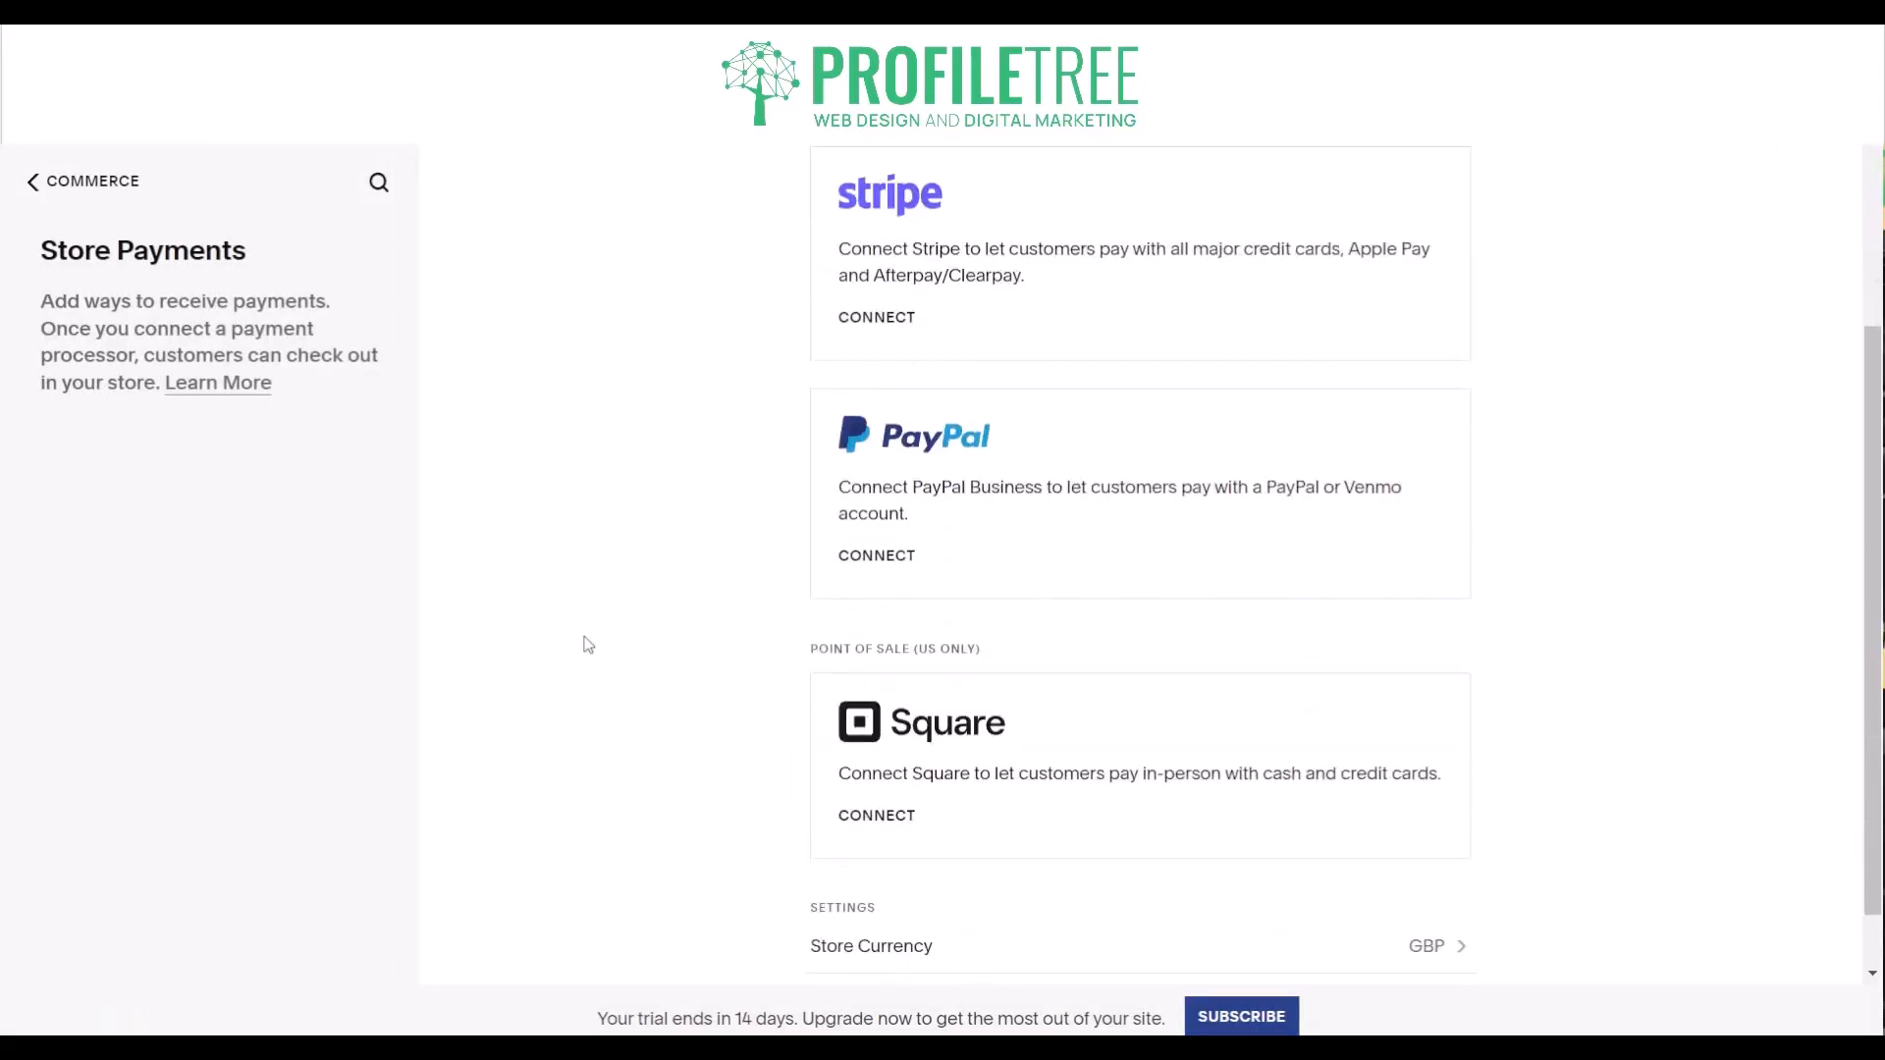
pyautogui.scroll(3, 587, 644)
pyautogui.scroll(-3, 780, 559)
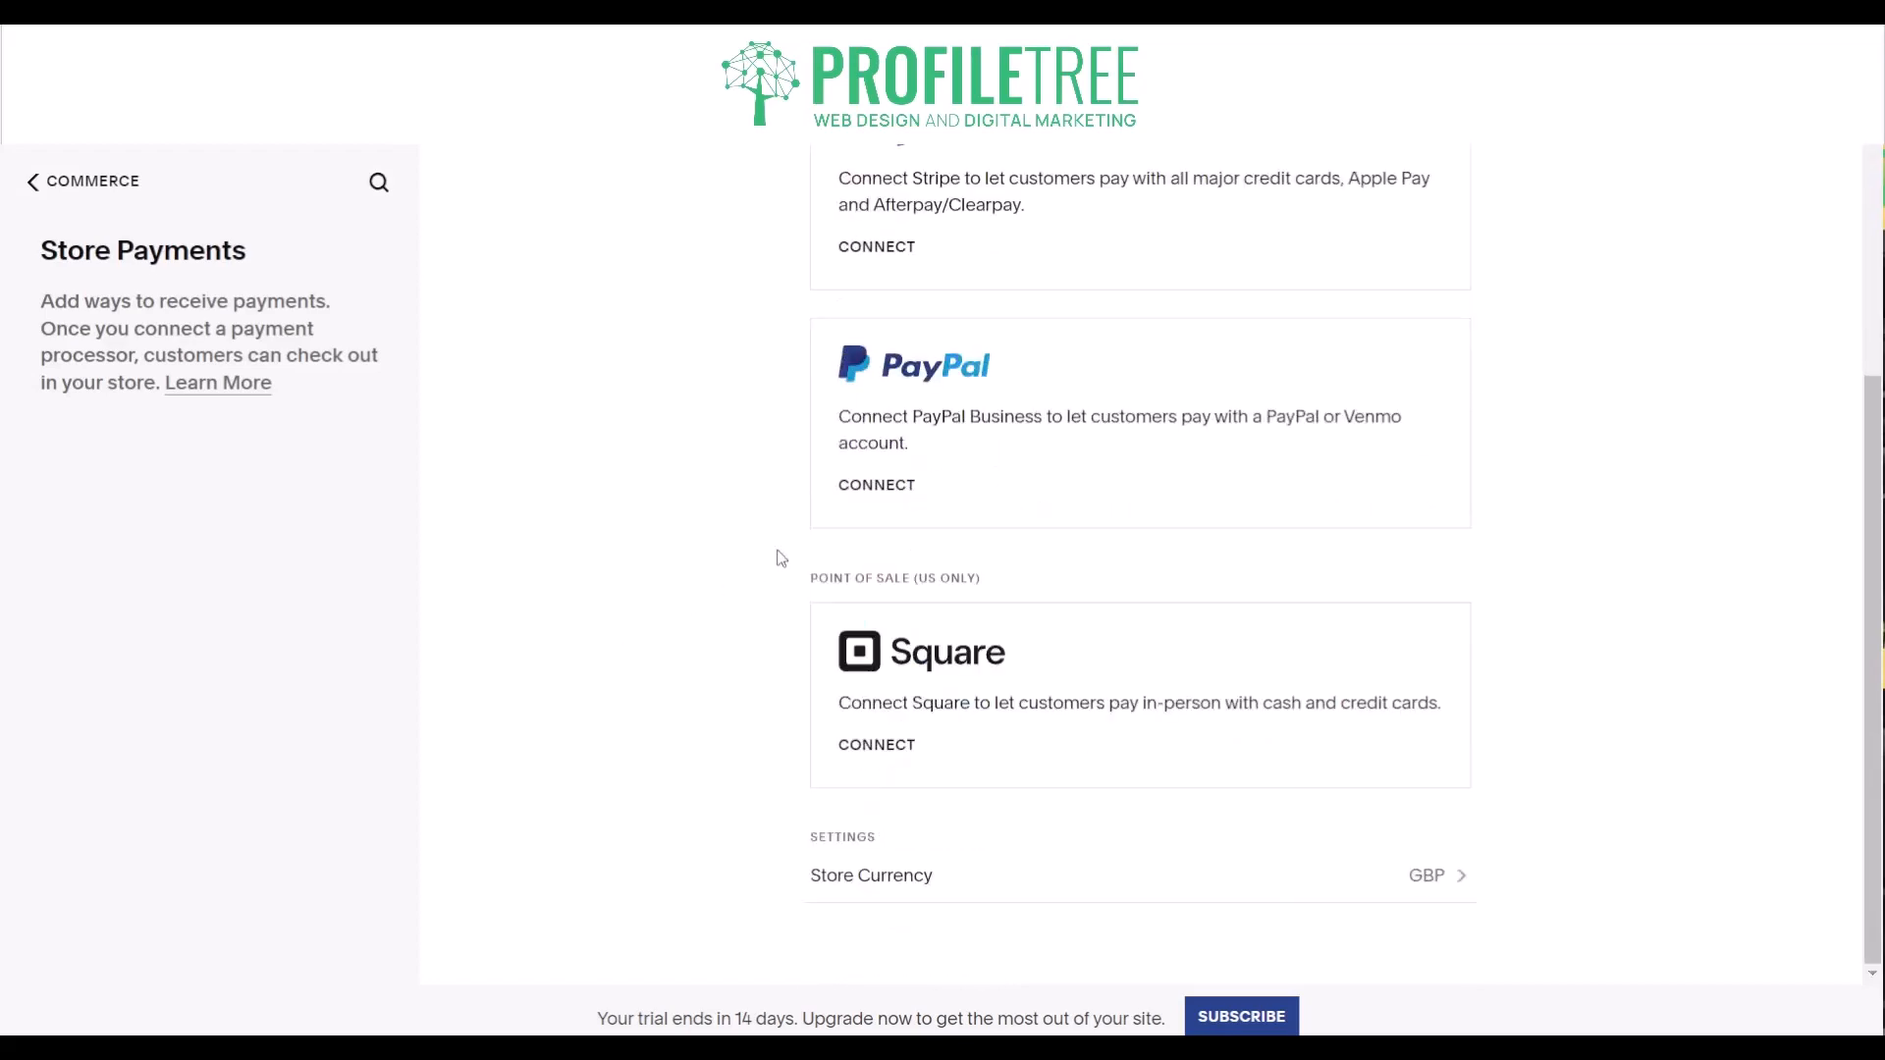
pyautogui.scroll(3, 780, 559)
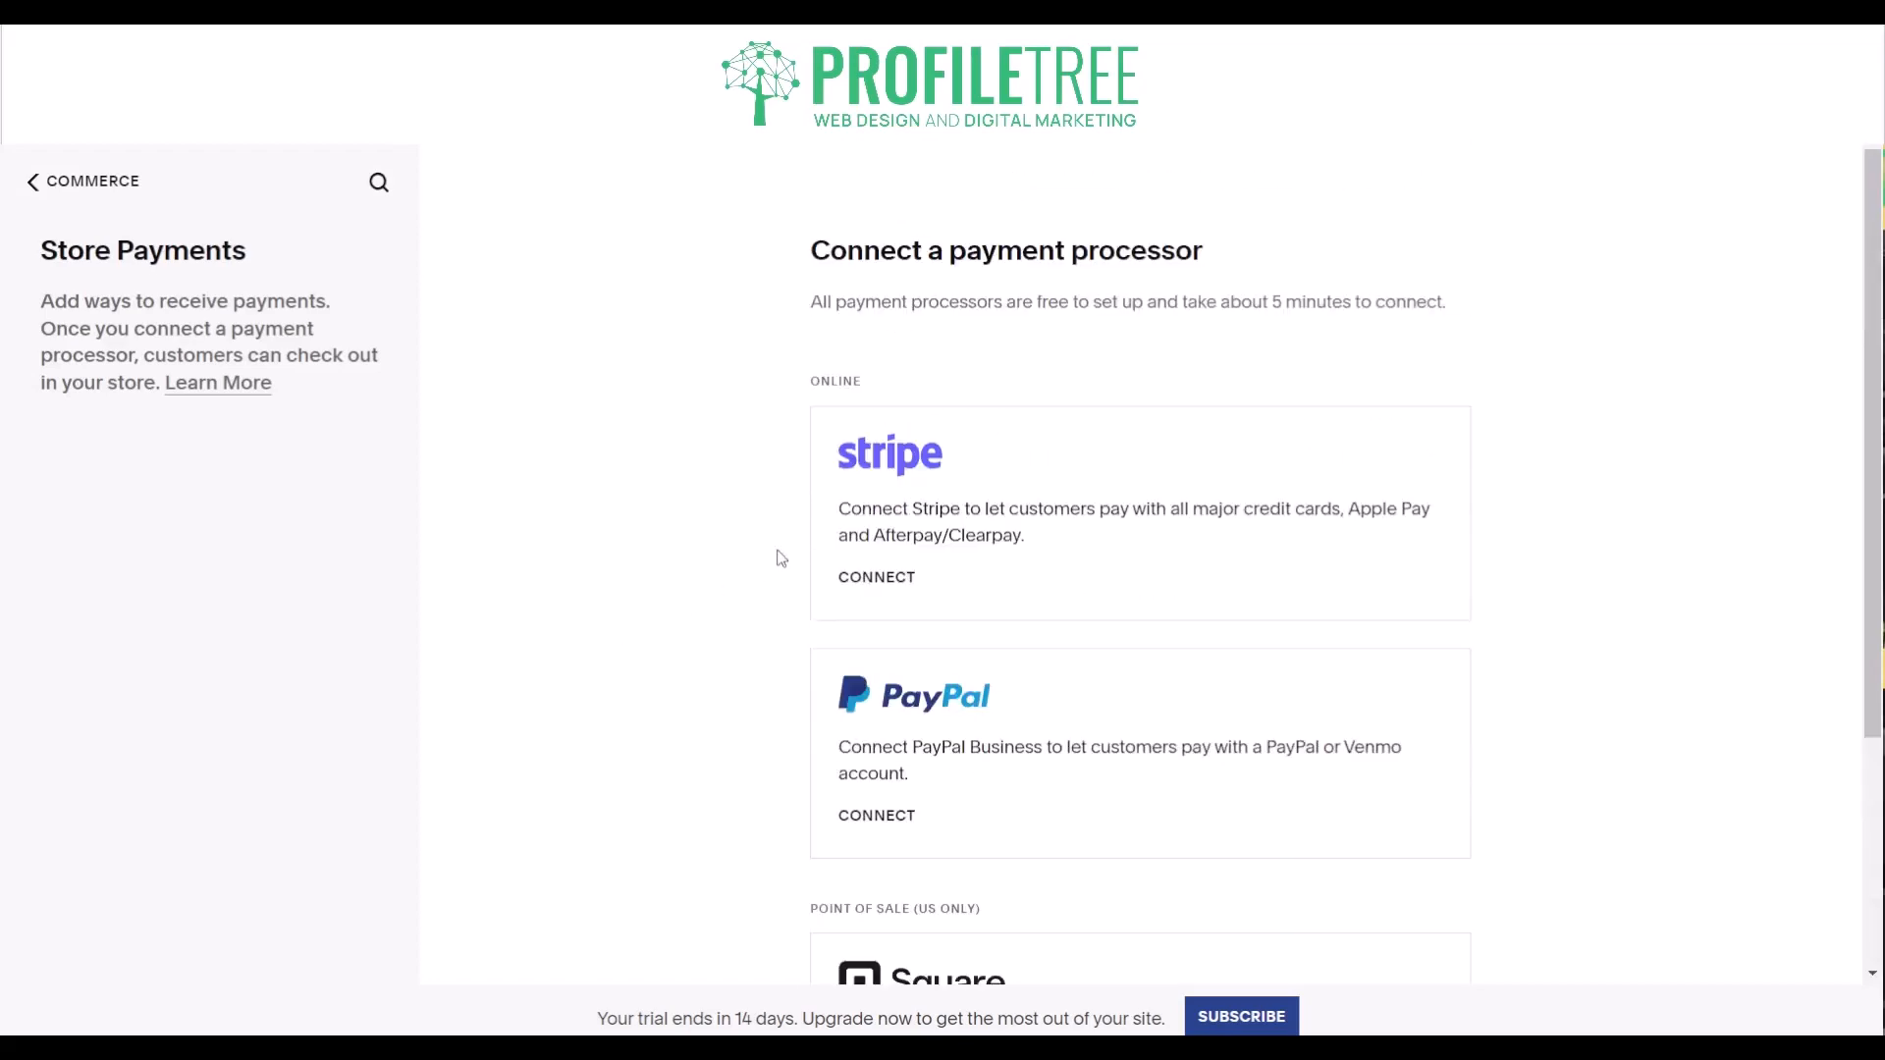
pyautogui.click(111, 184)
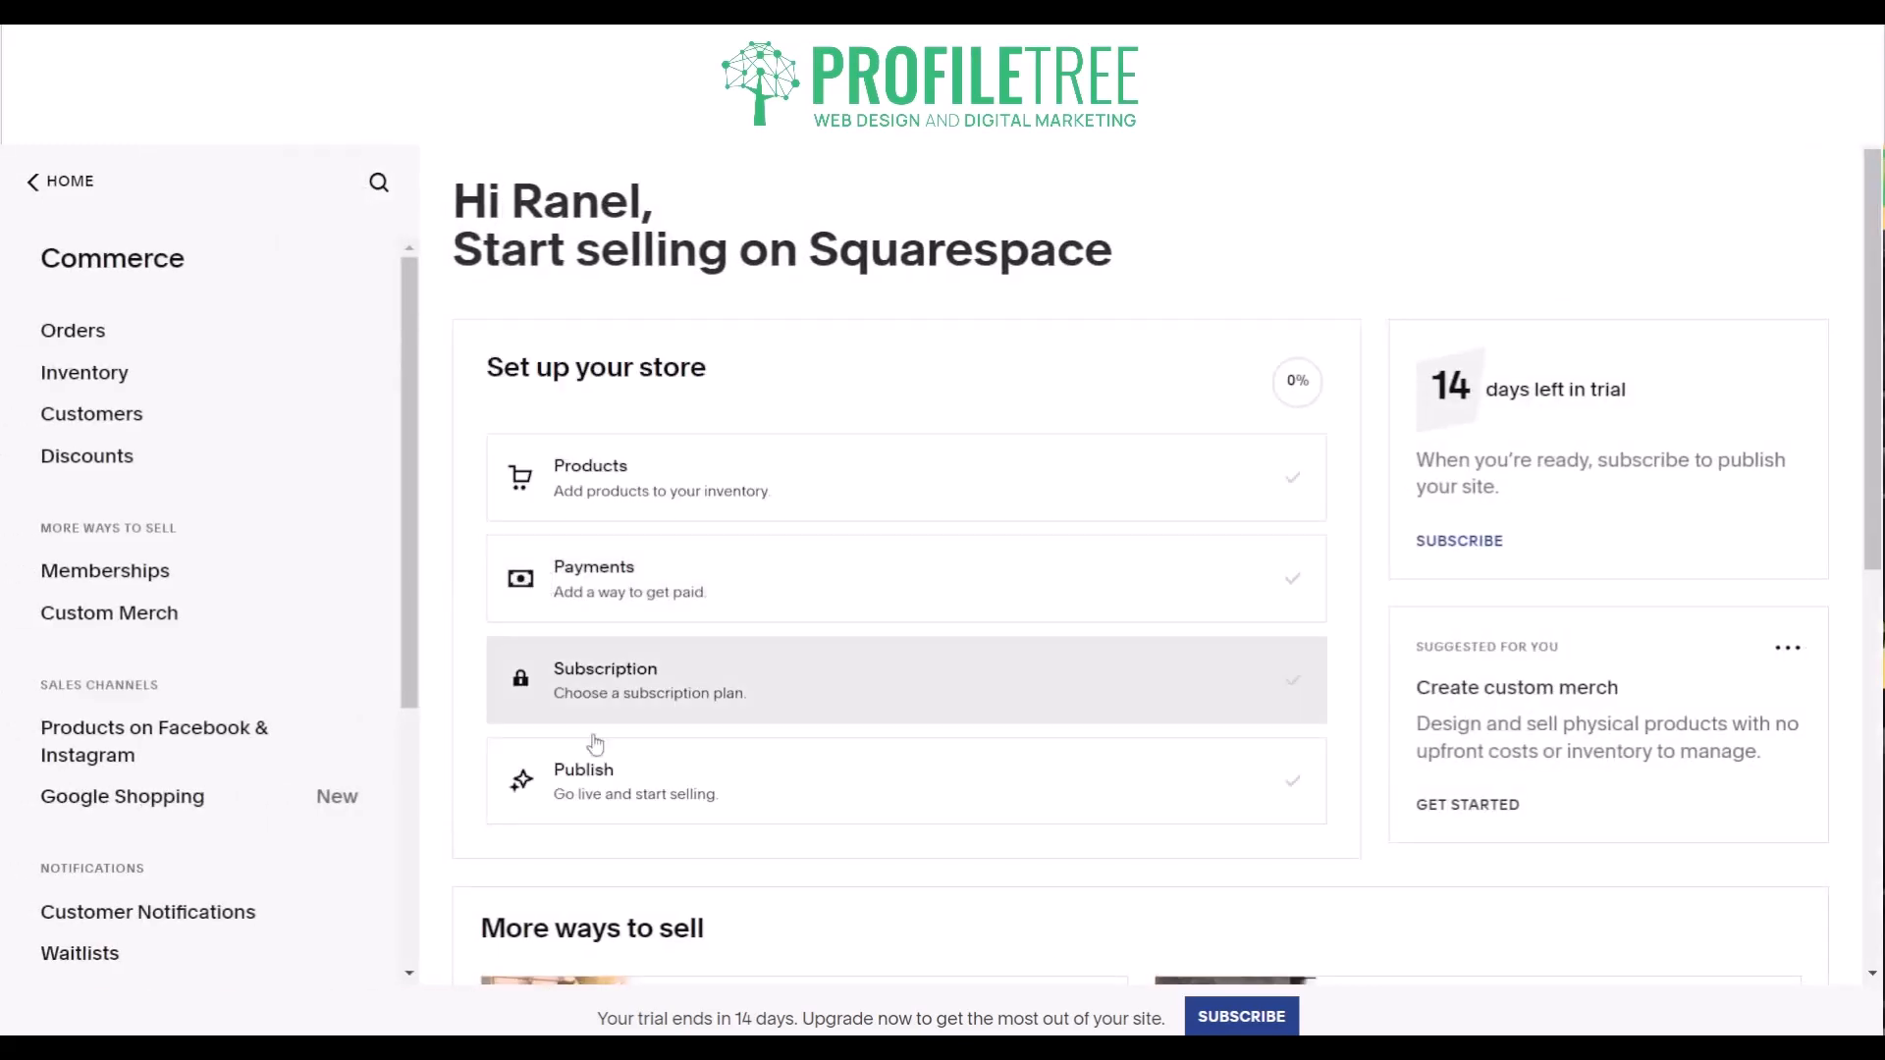
# - Look over the store setup checklist and the additional ways to sell, and return to the site's main menu
pyautogui.scroll(-2, 505, 773)
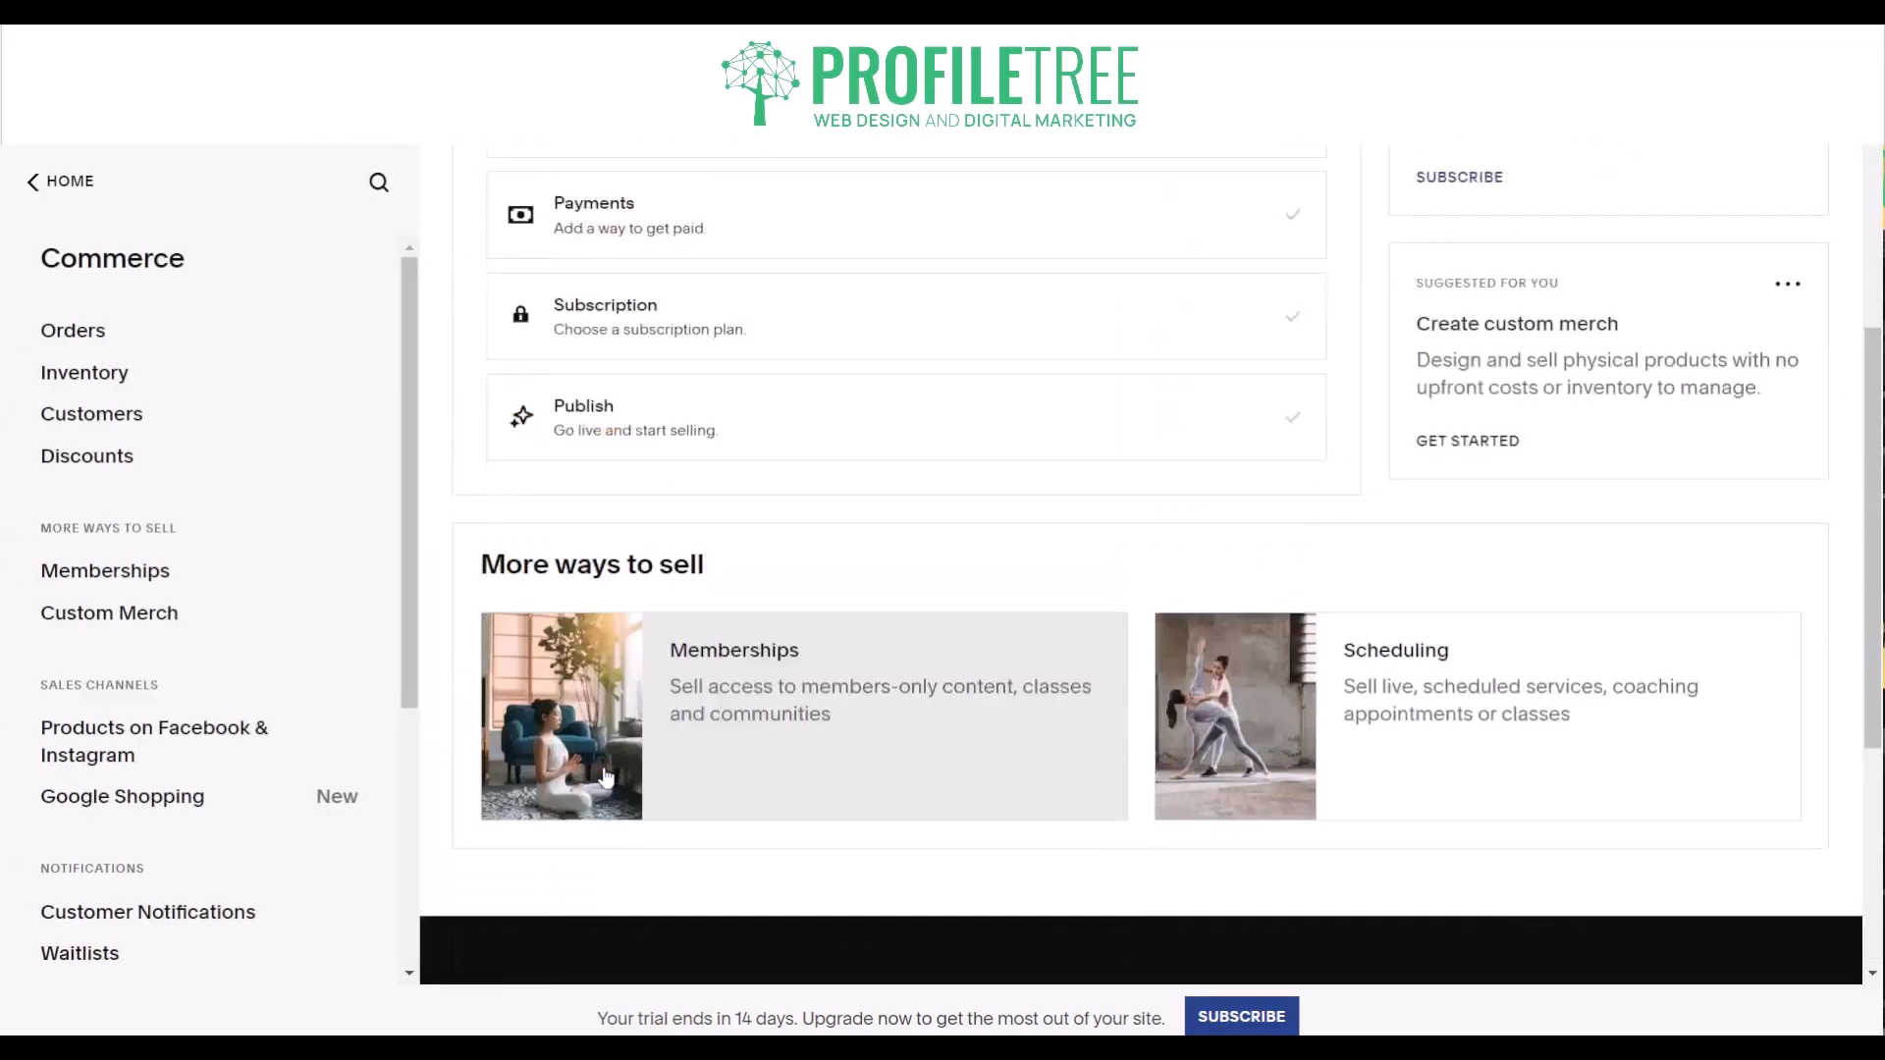
pyautogui.scroll(3, 550, 746)
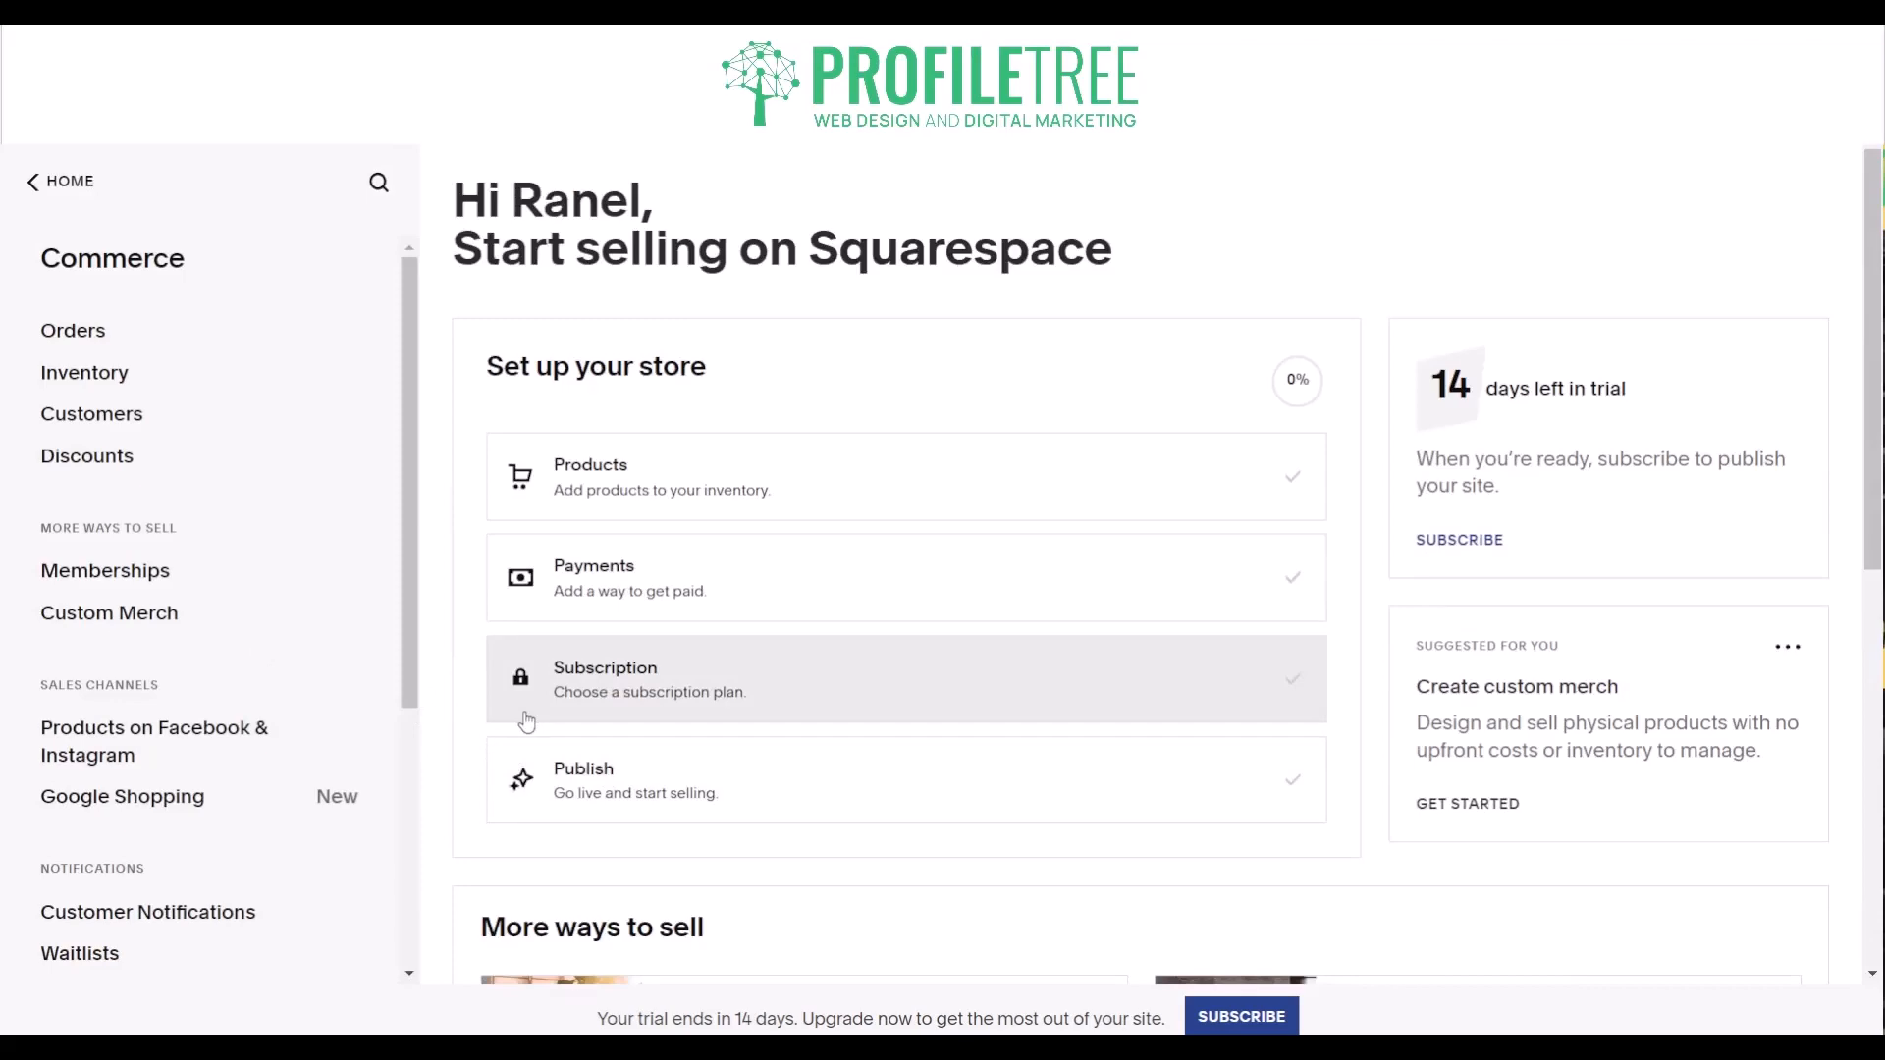
pyautogui.click(51, 184)
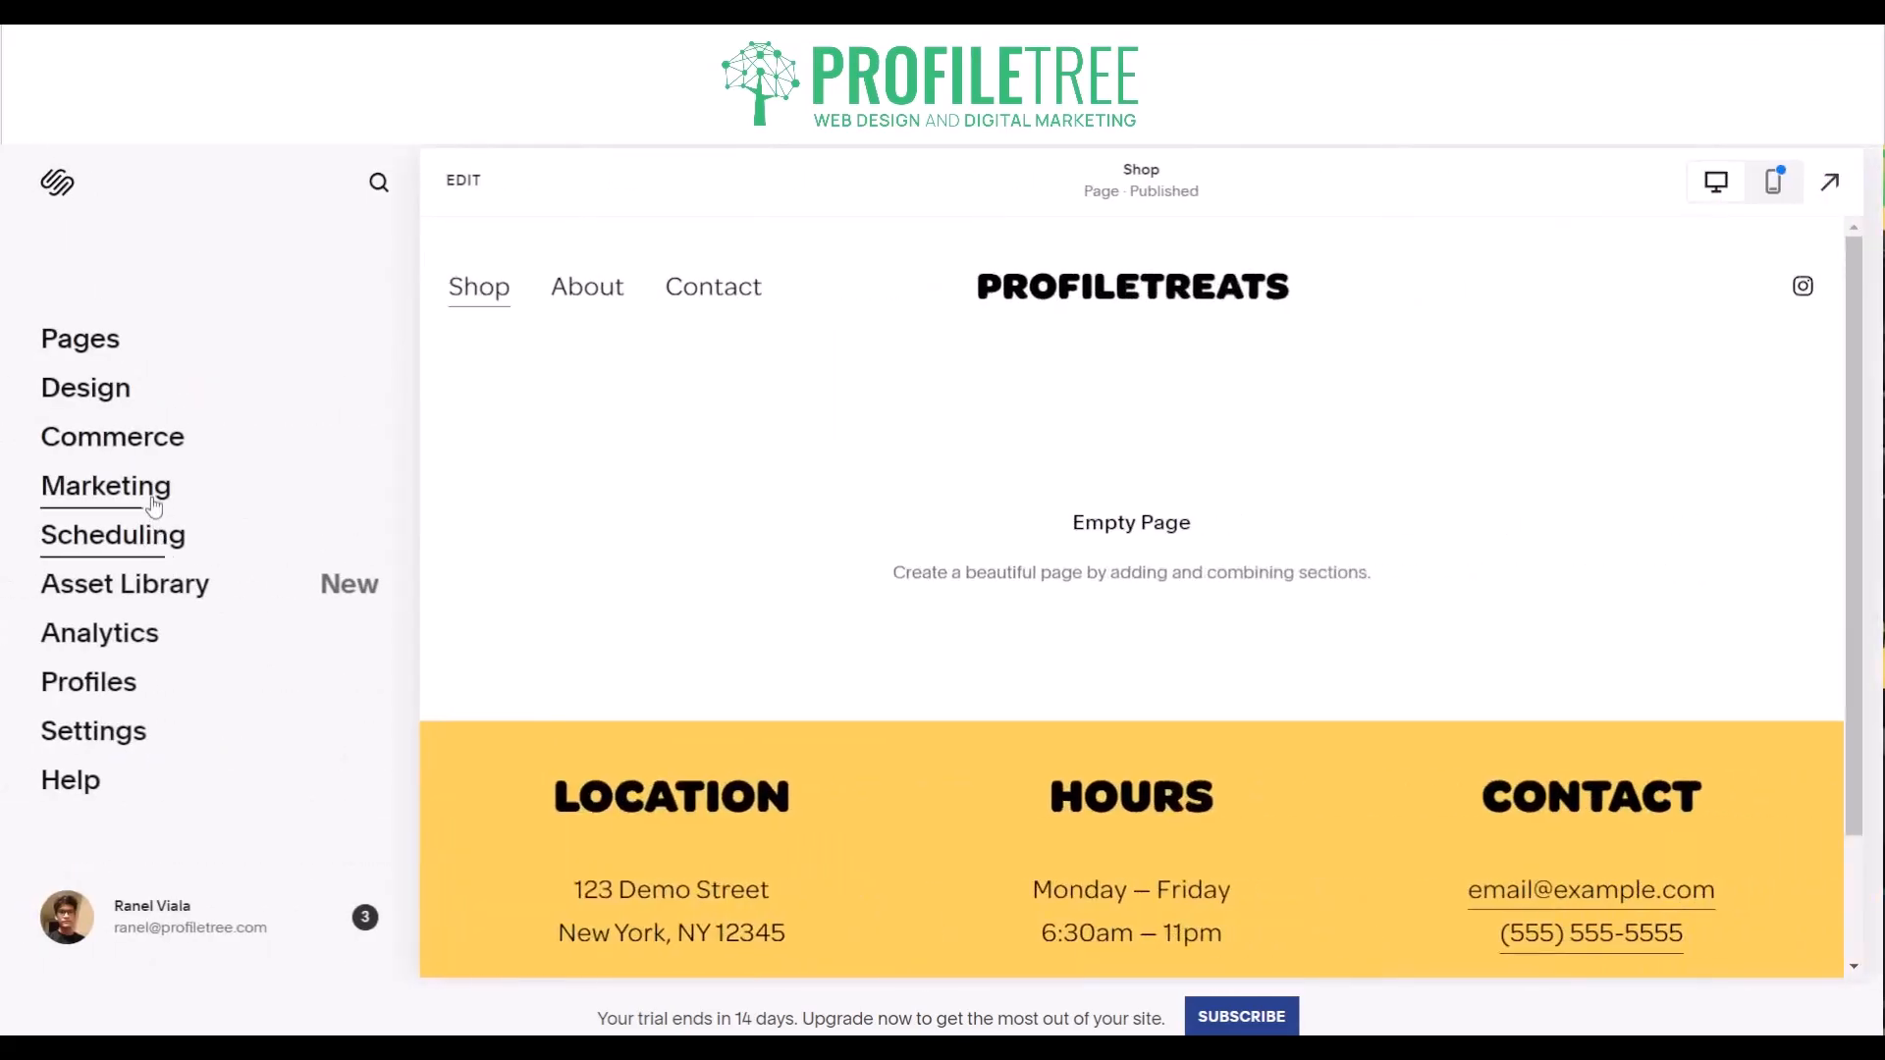
# - Open the email campaigns area of the marketing settings and review its checklist to start sending
pyautogui.click(153, 496)
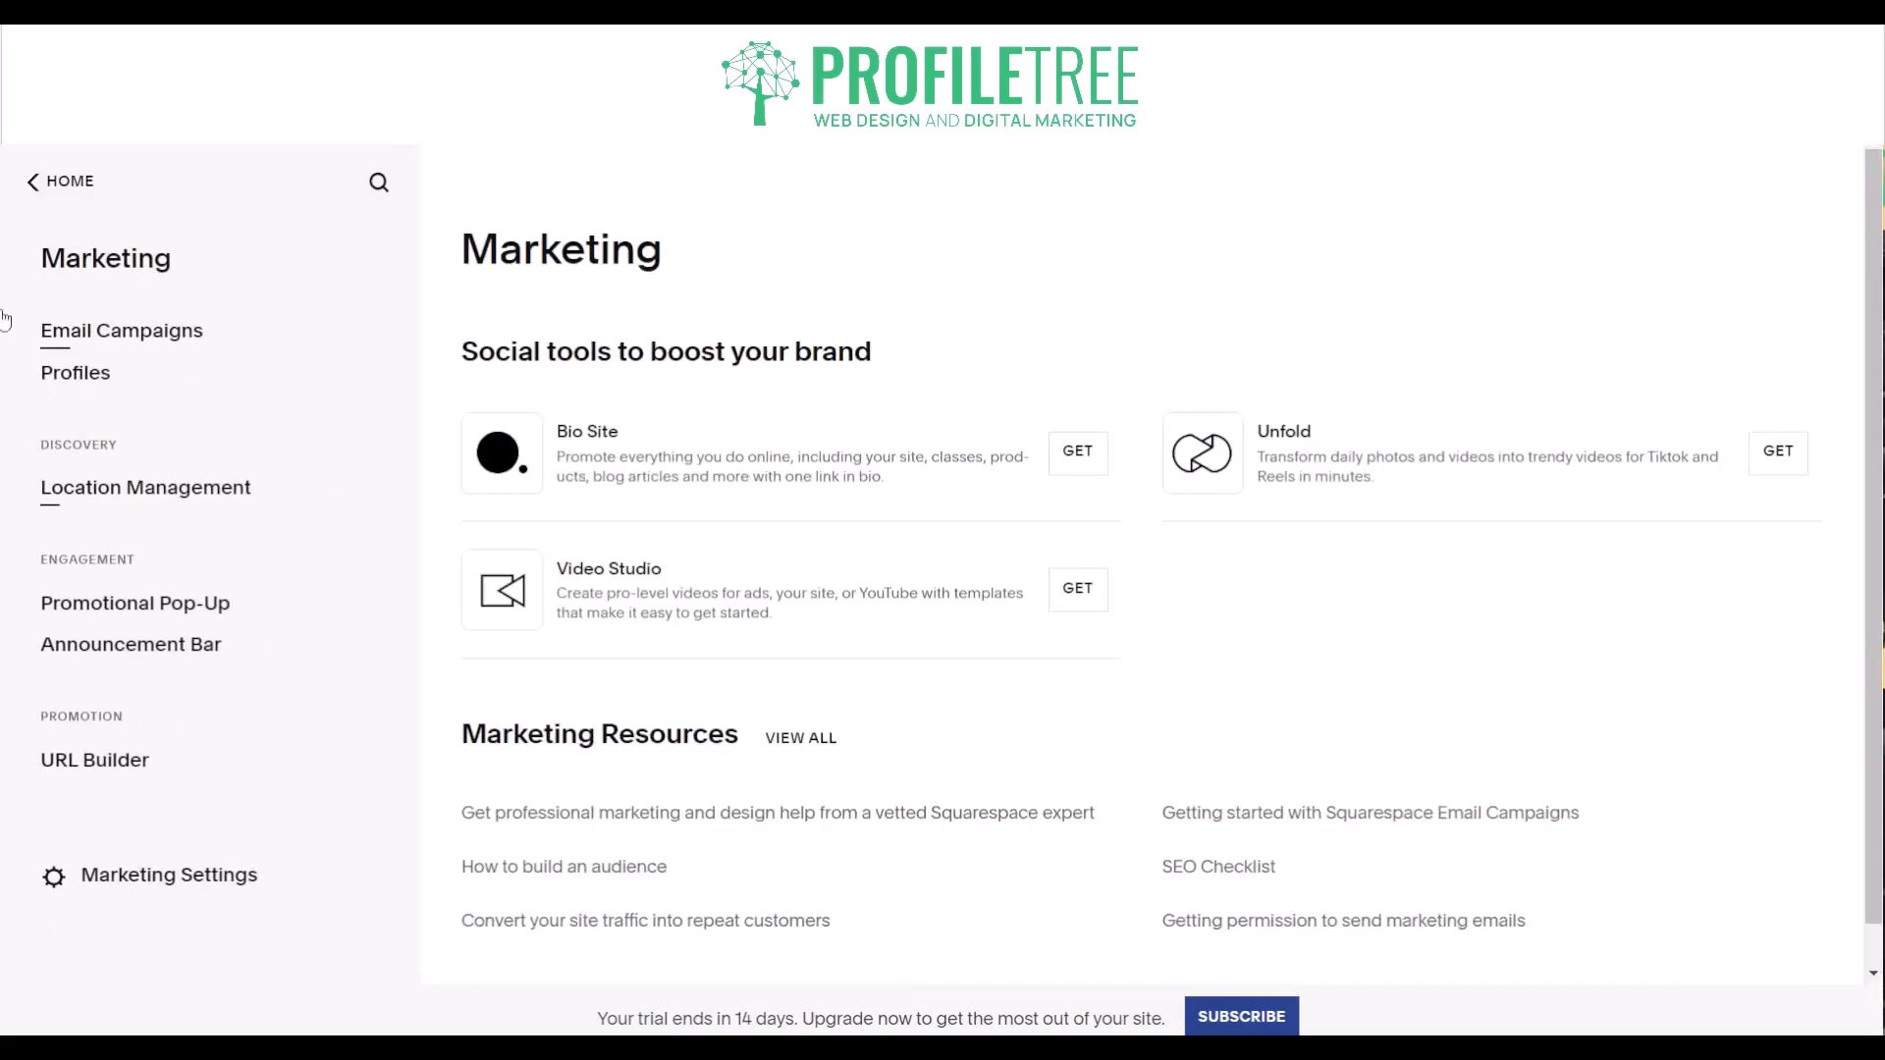
pyautogui.click(92, 368)
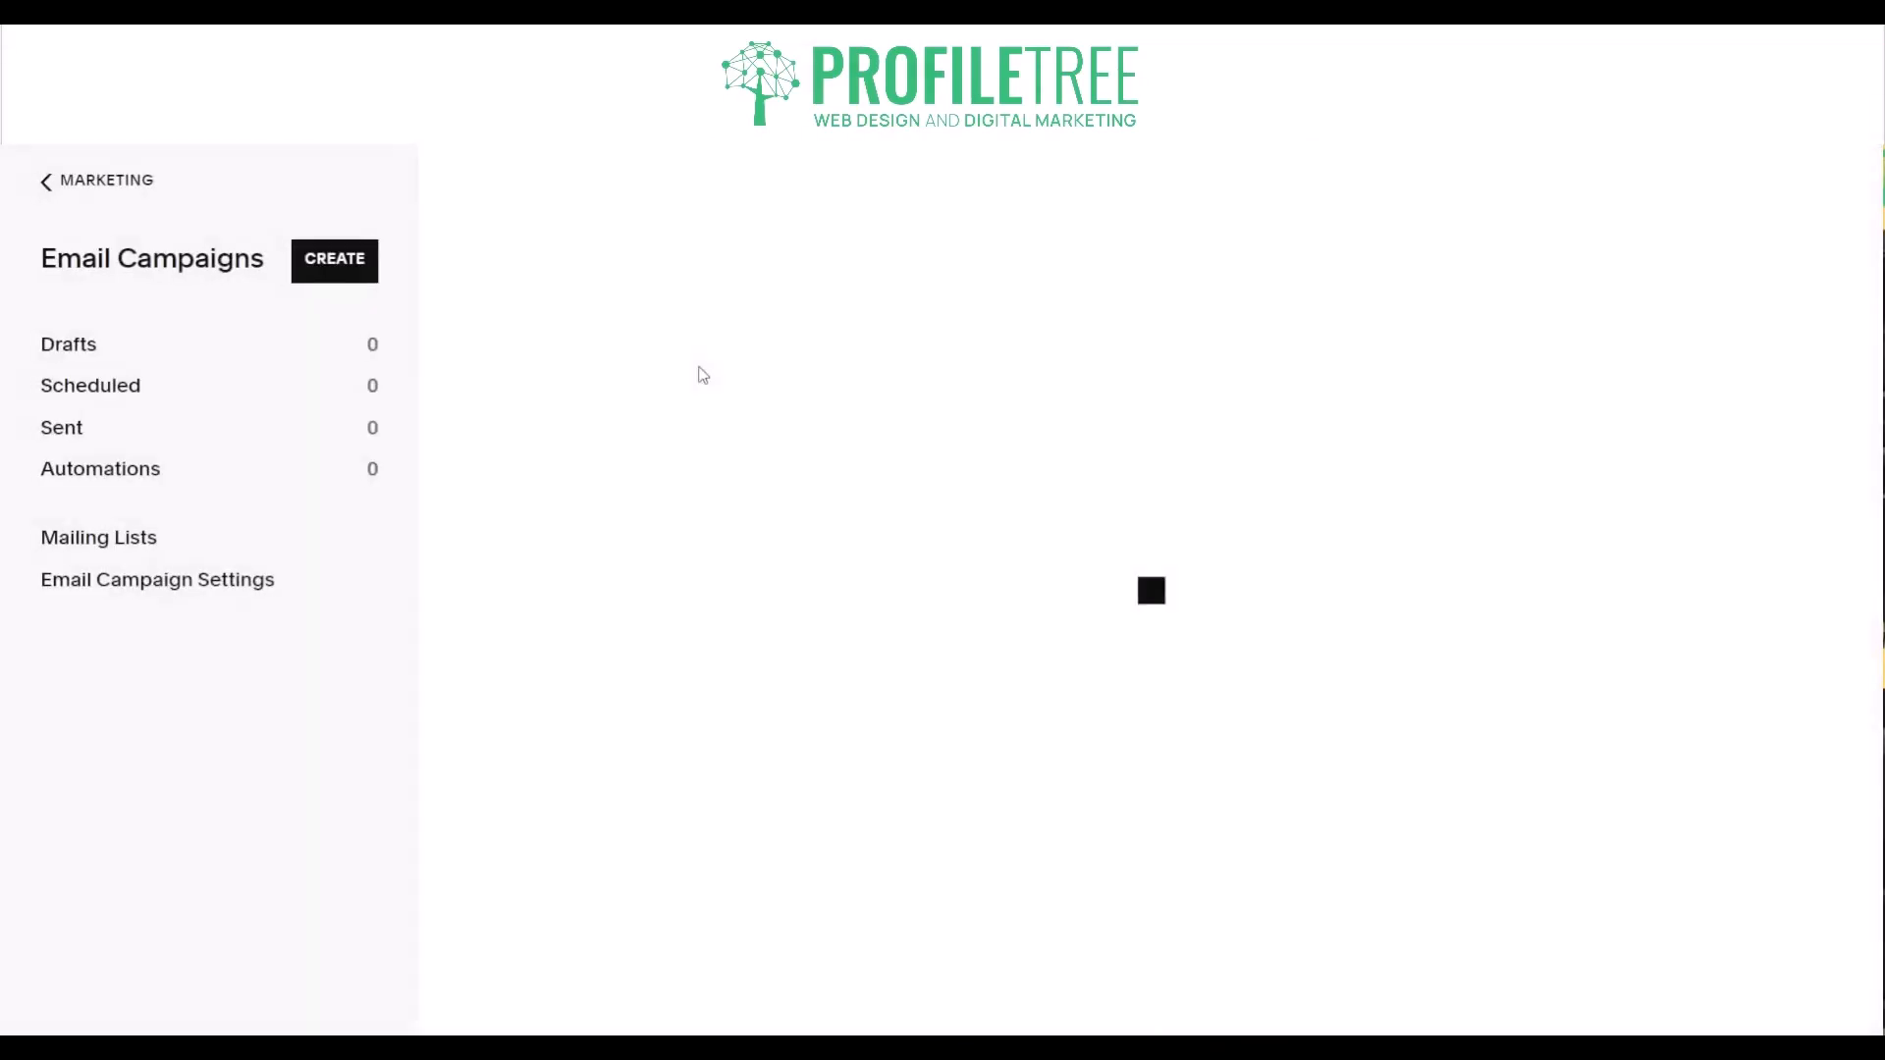
pyautogui.scroll(-5, 744, 783)
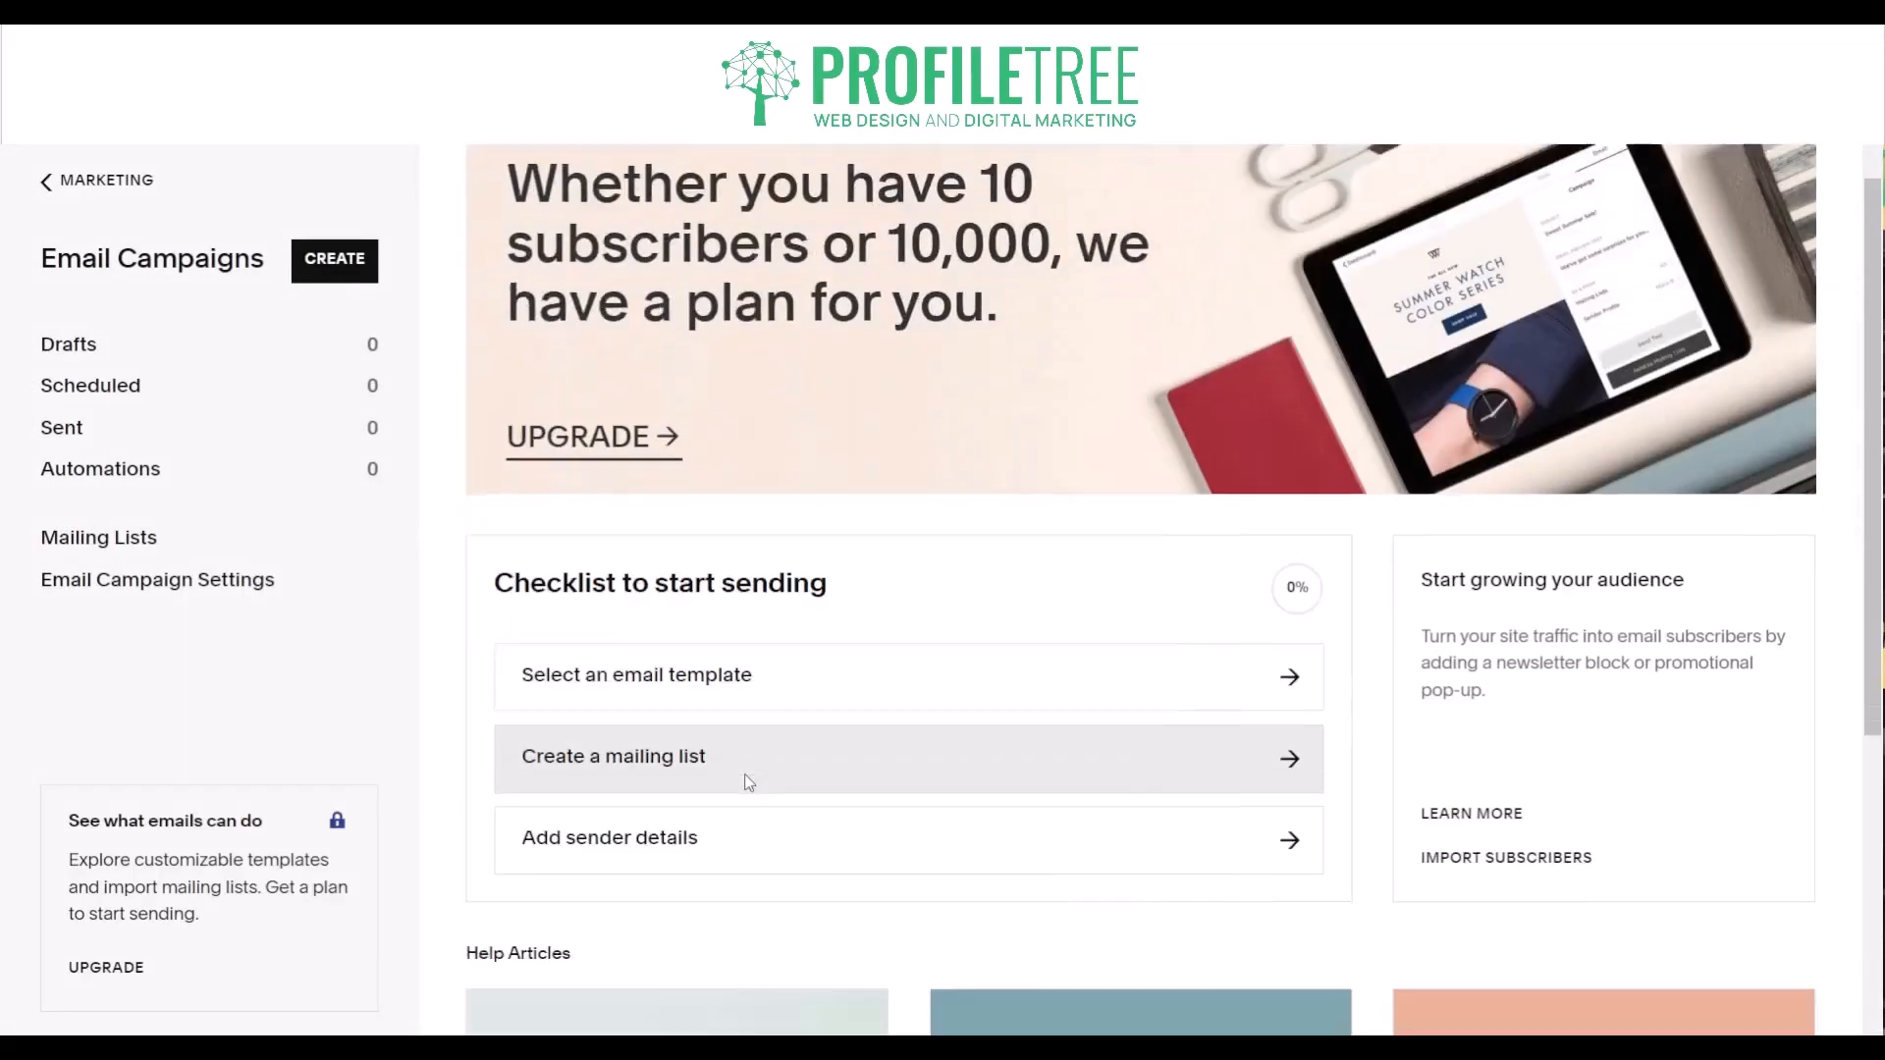
pyautogui.scroll(5, 740, 782)
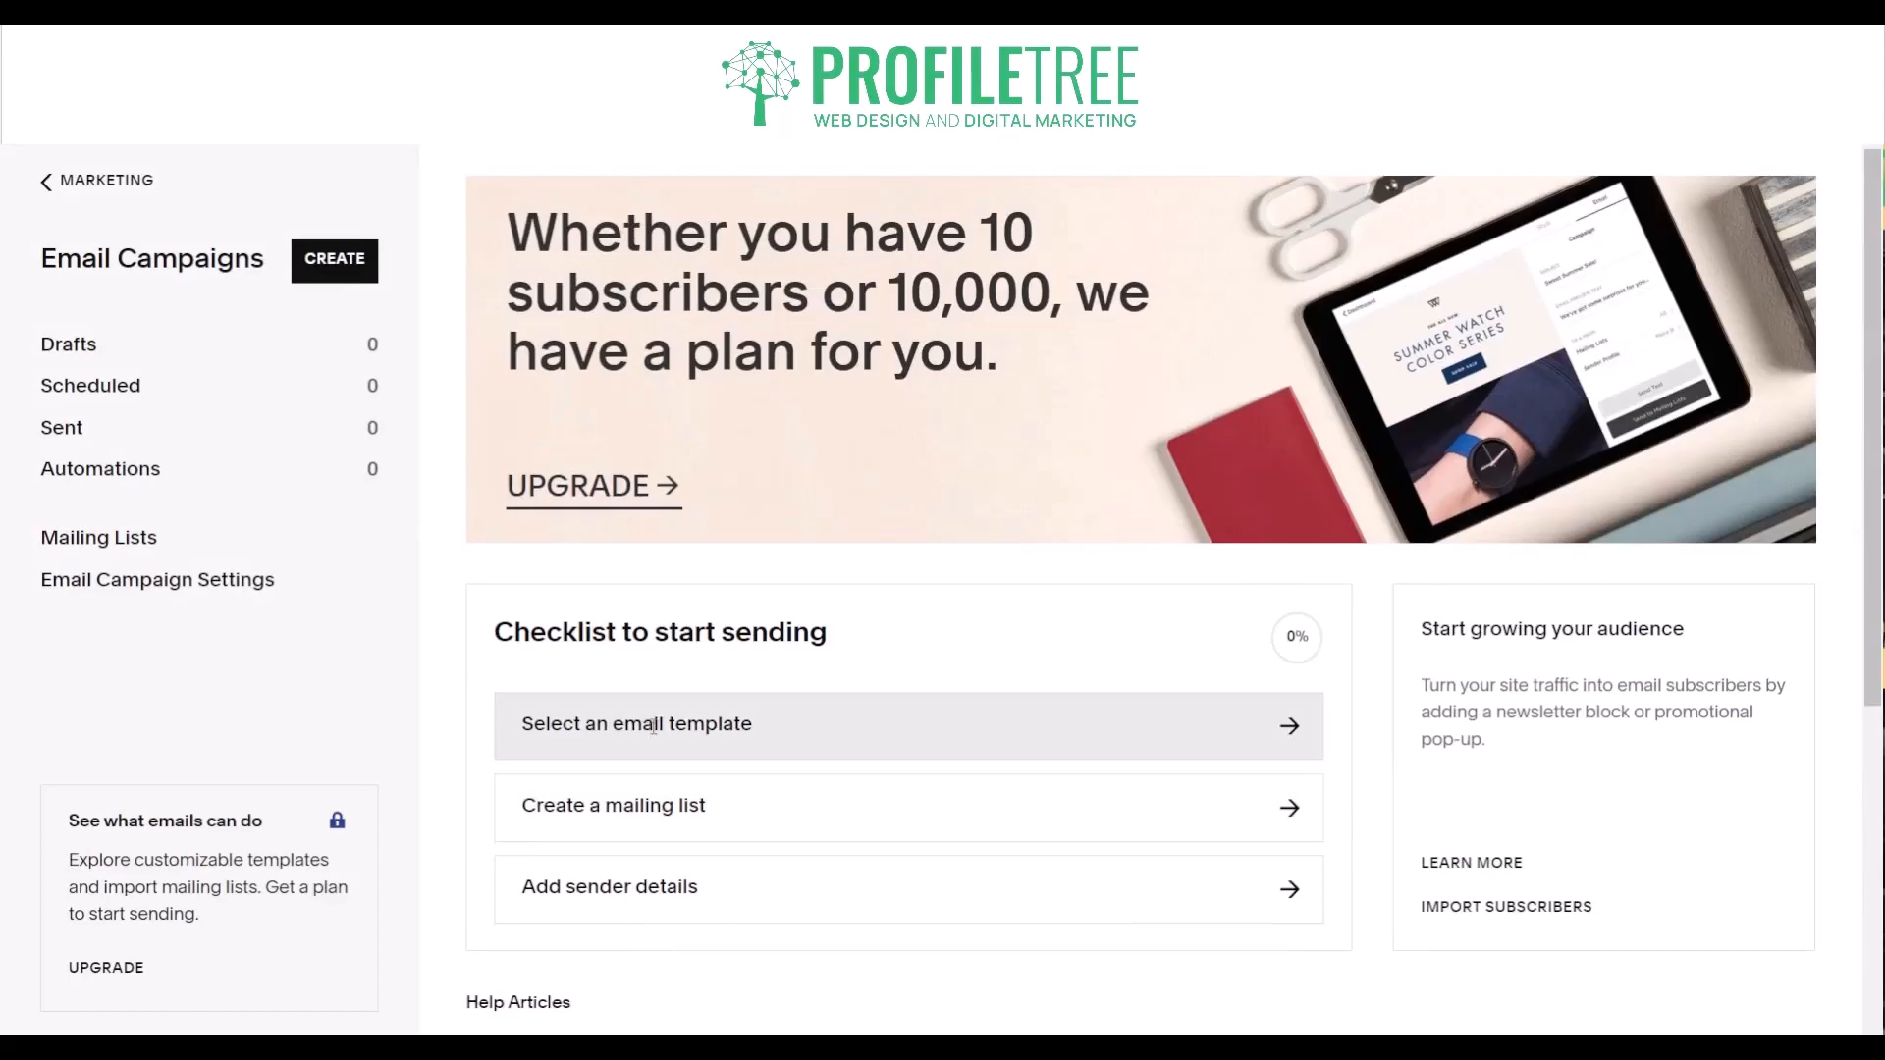
# - Browse the email campaign templates and return to the site's main menu
pyautogui.click(653, 727)
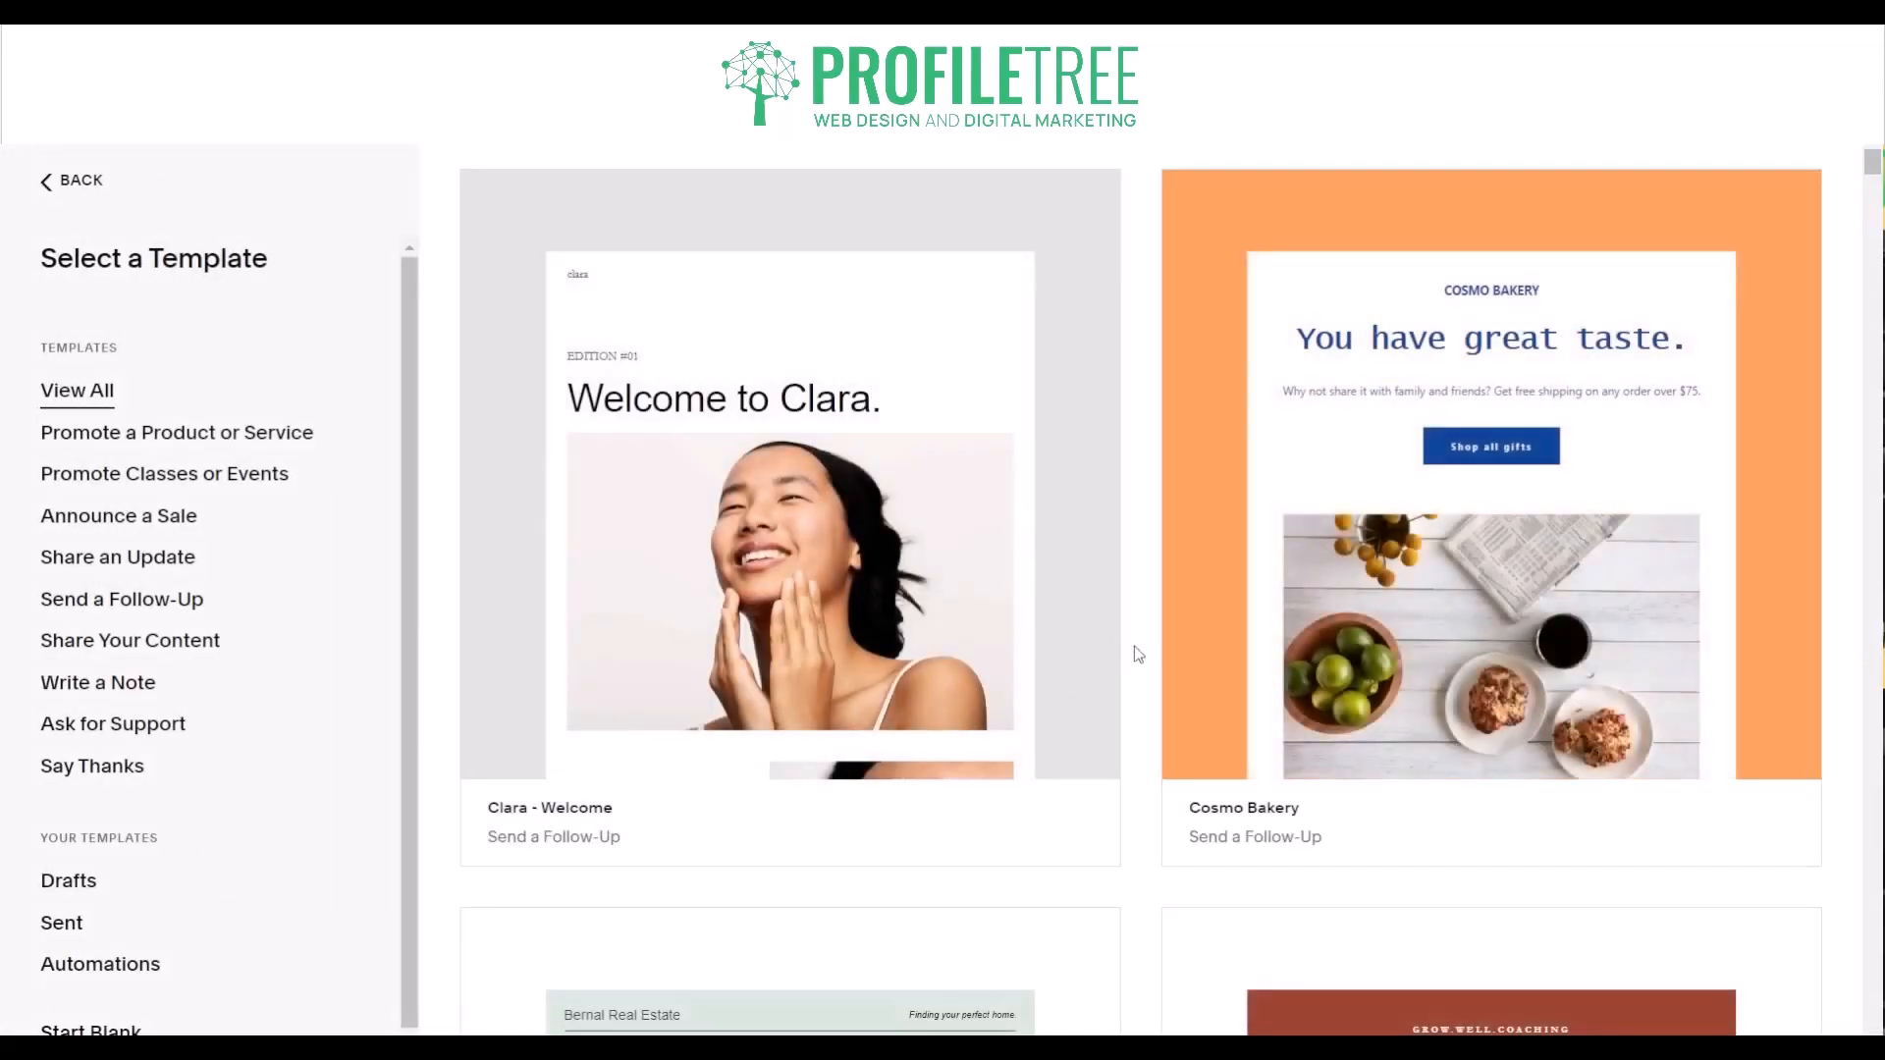
pyautogui.scroll(-15, 1137, 654)
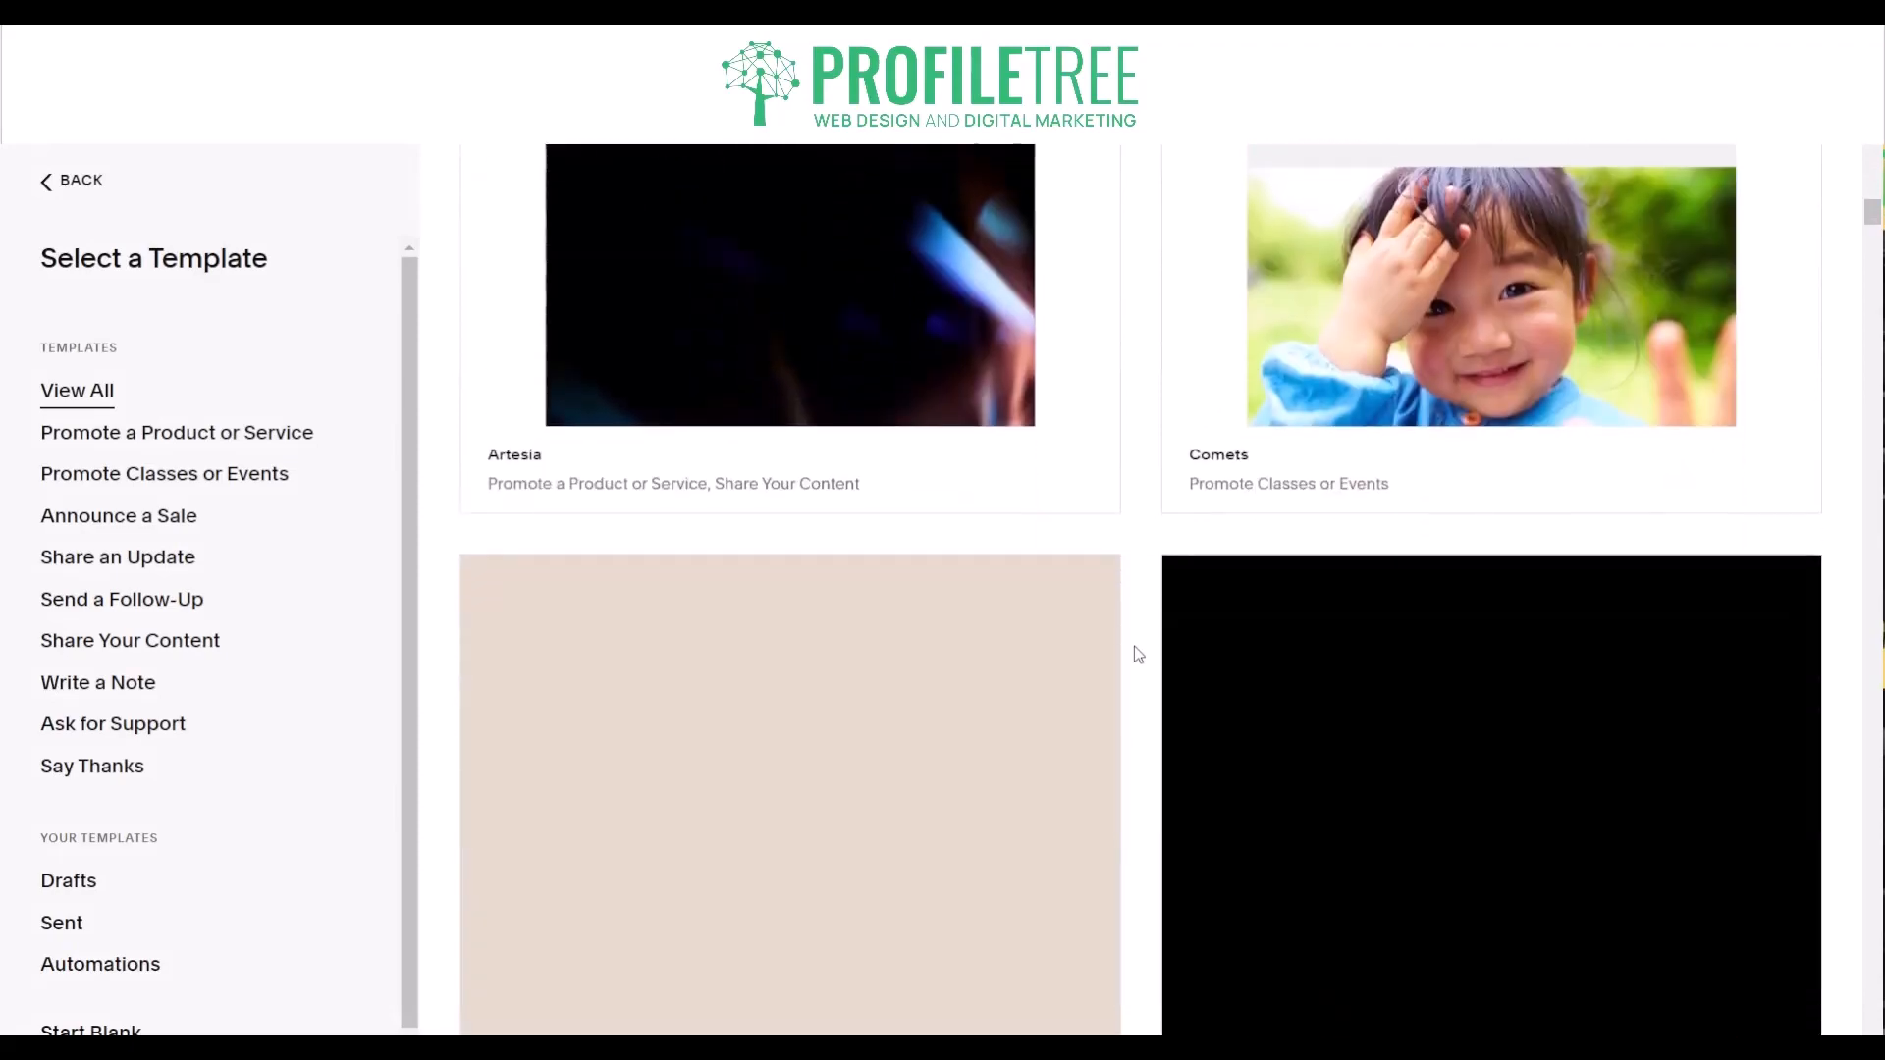
pyautogui.scroll(-8, 1137, 654)
pyautogui.scroll(8, 1136, 654)
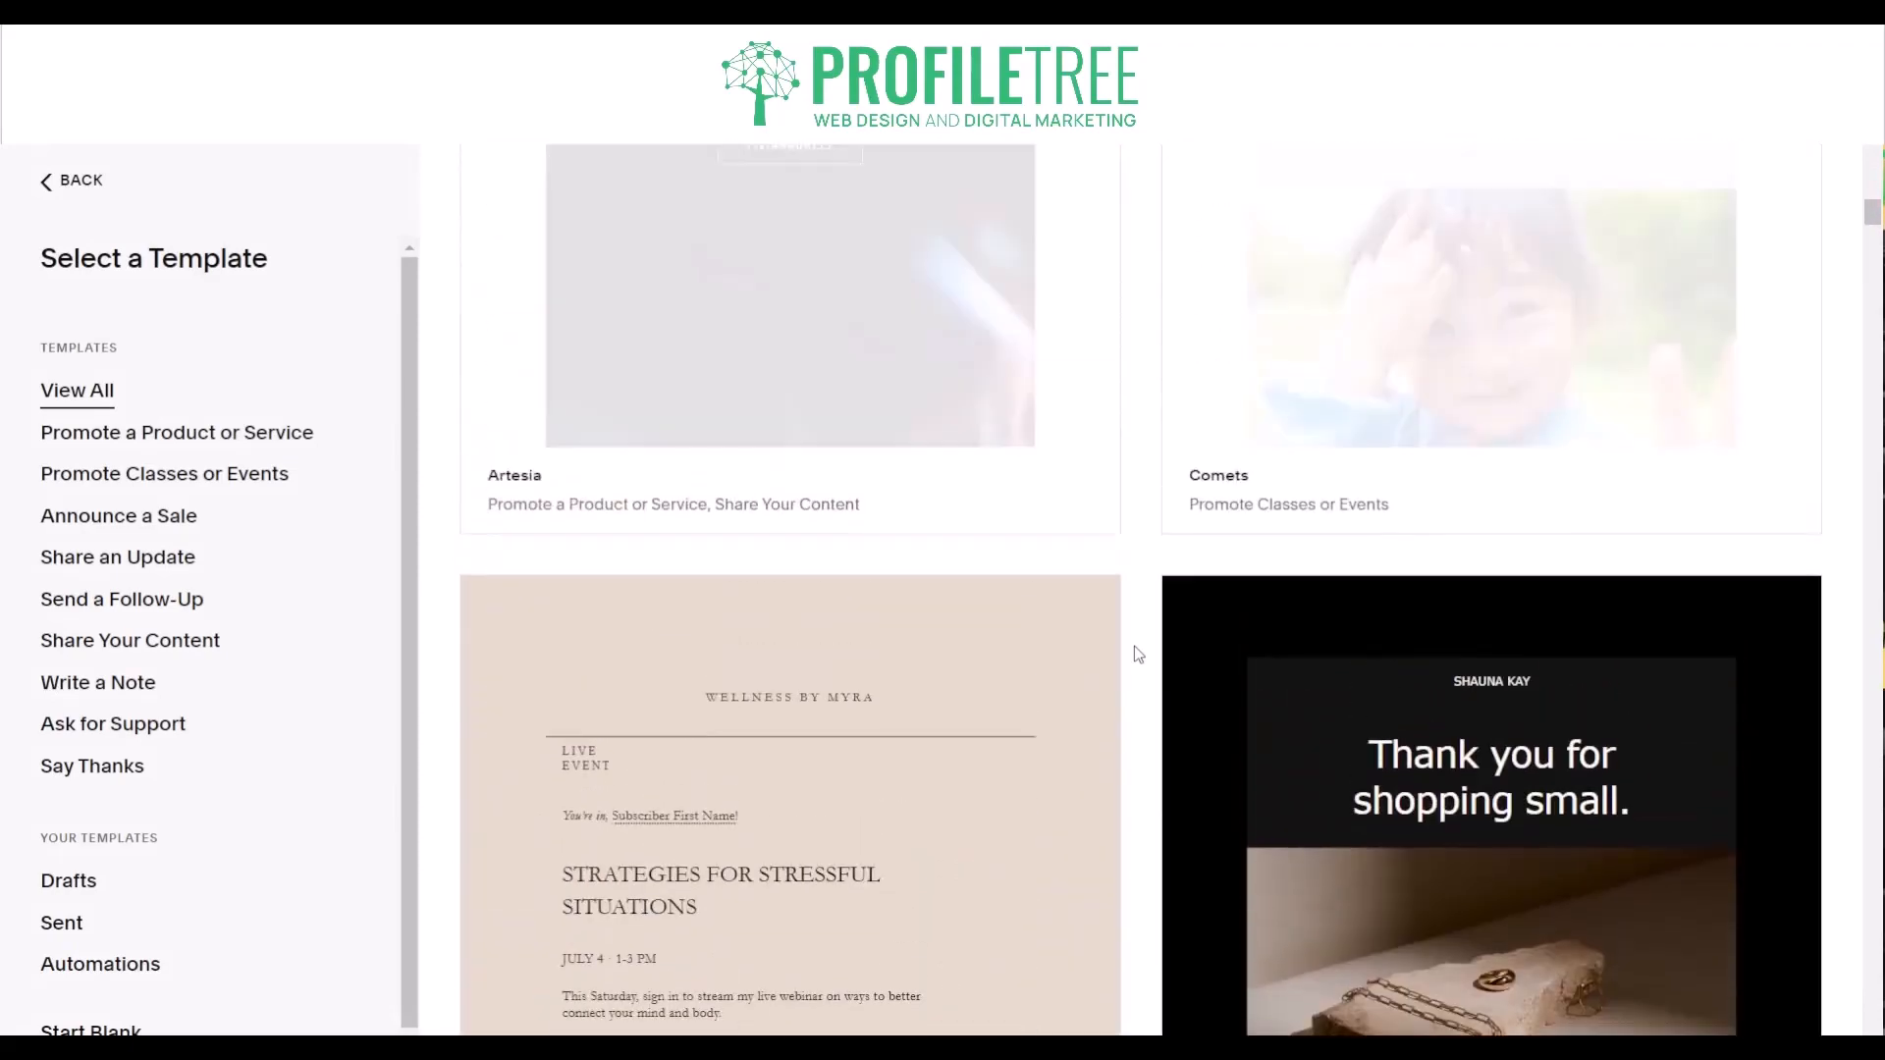
pyautogui.scroll(12, 1137, 654)
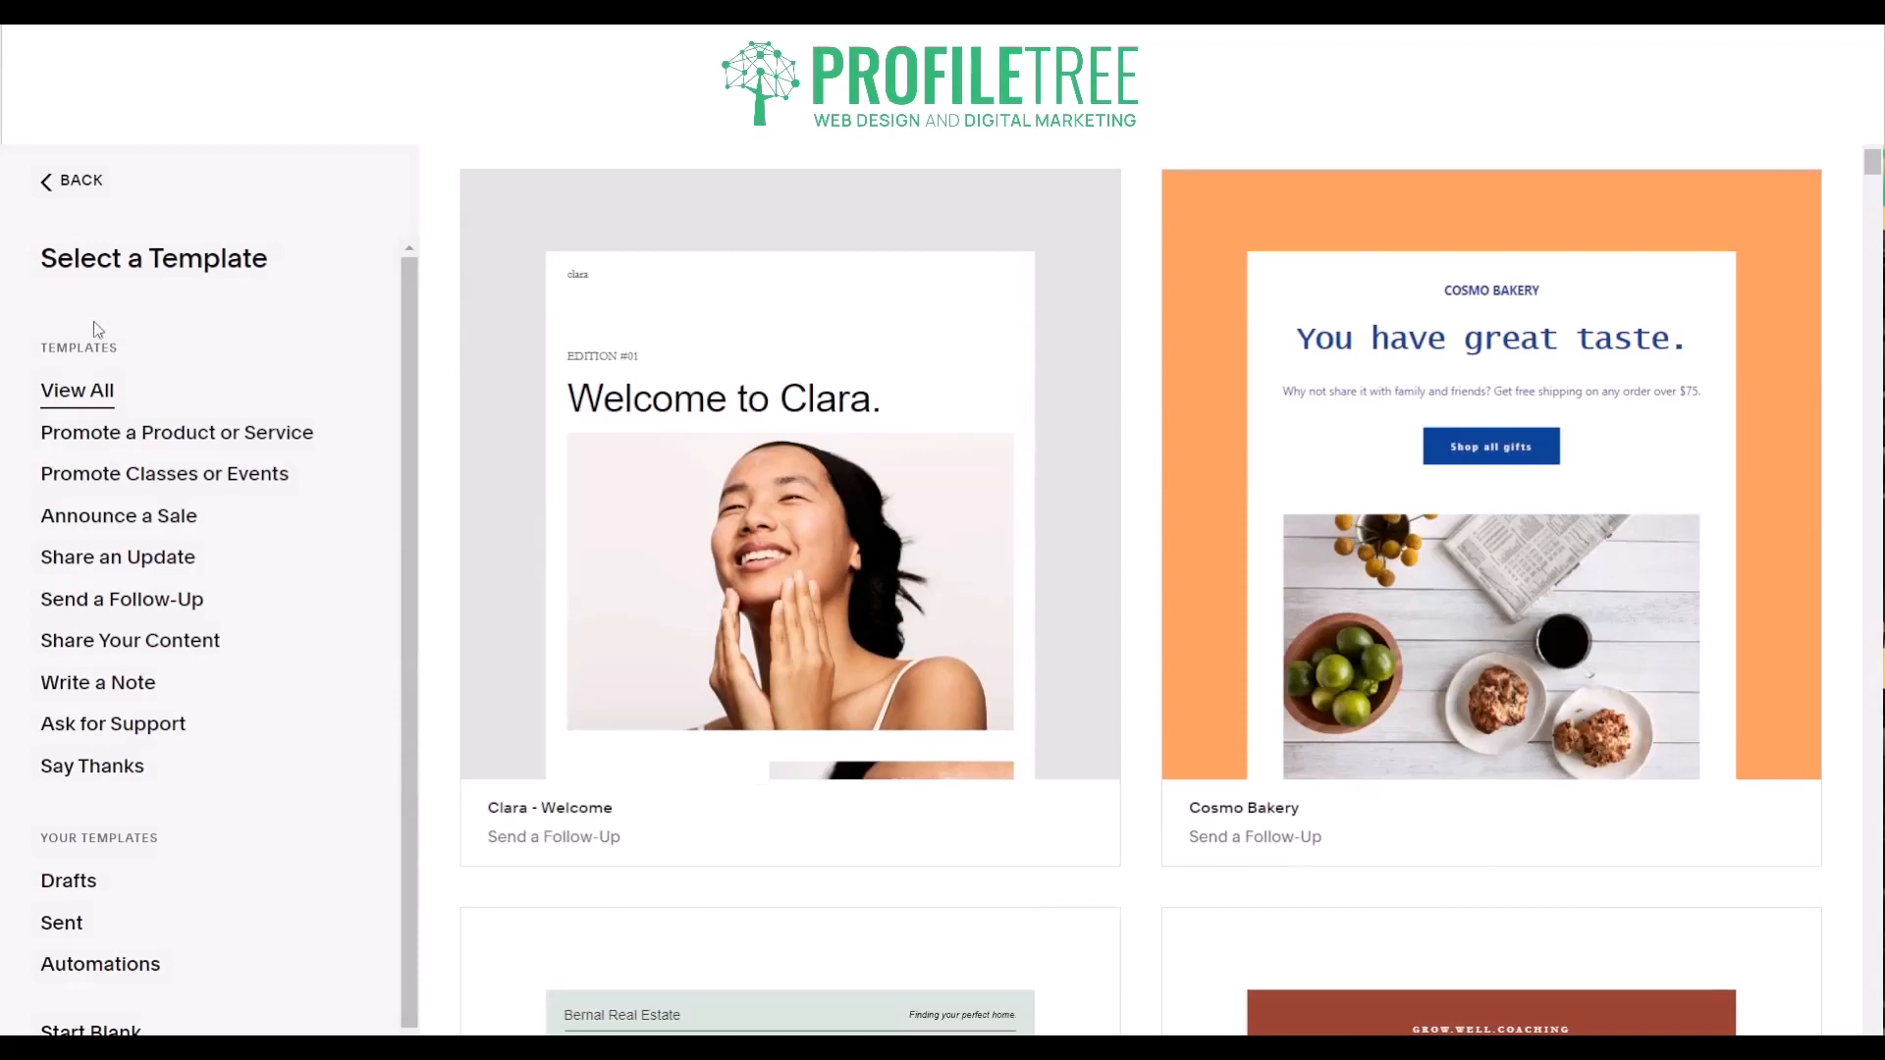
pyautogui.click(70, 204)
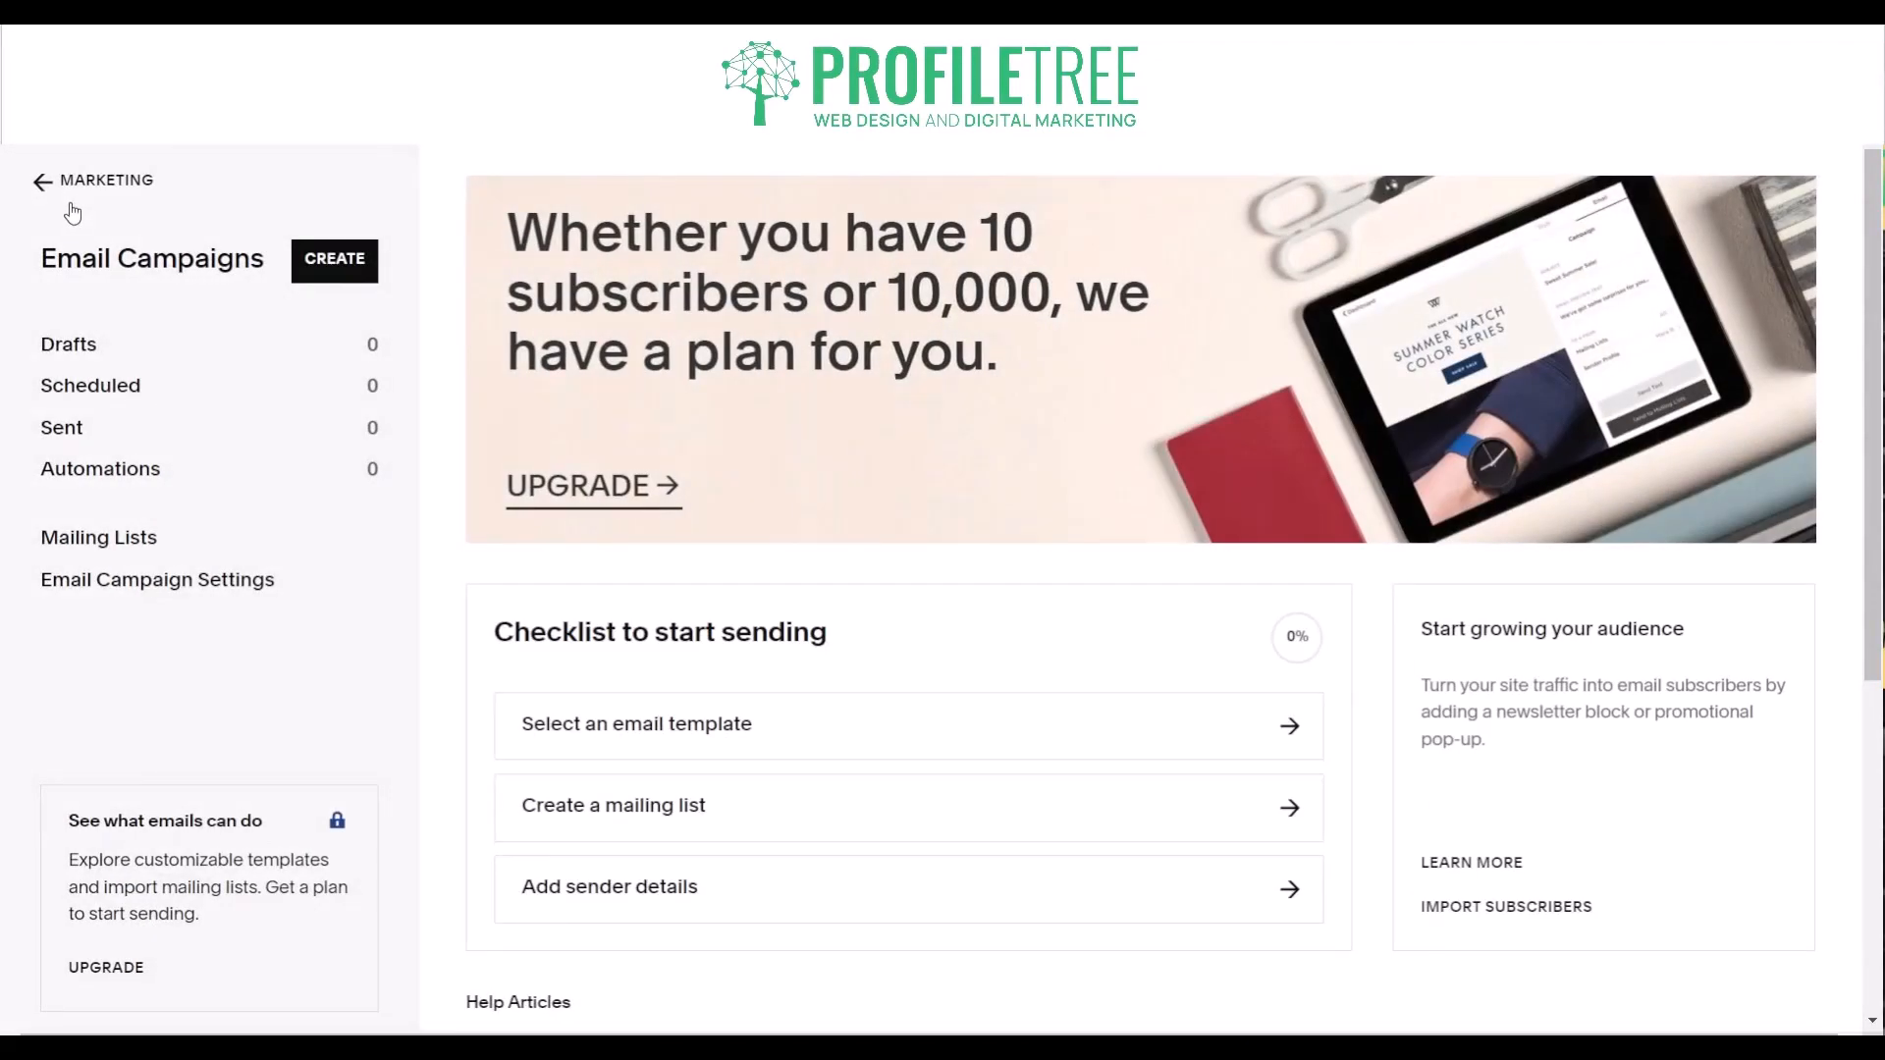
pyautogui.click(71, 204)
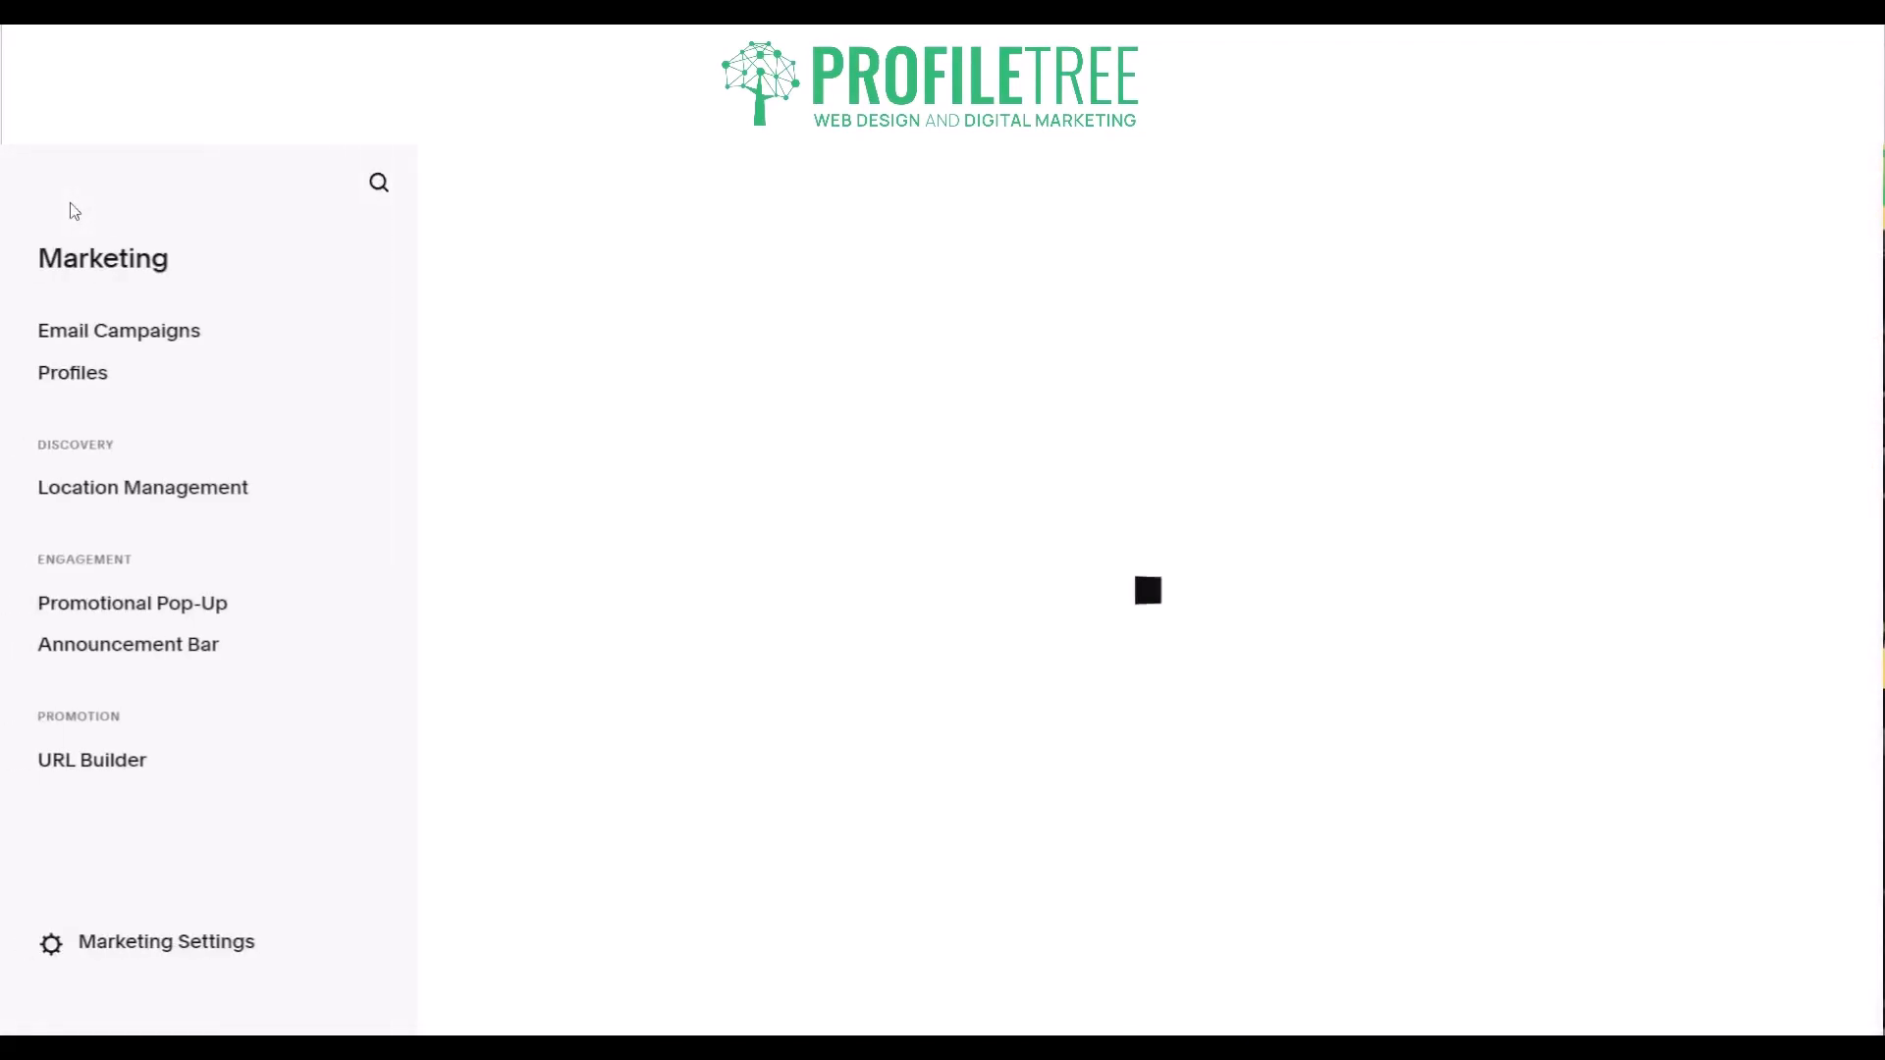
pyautogui.click(71, 206)
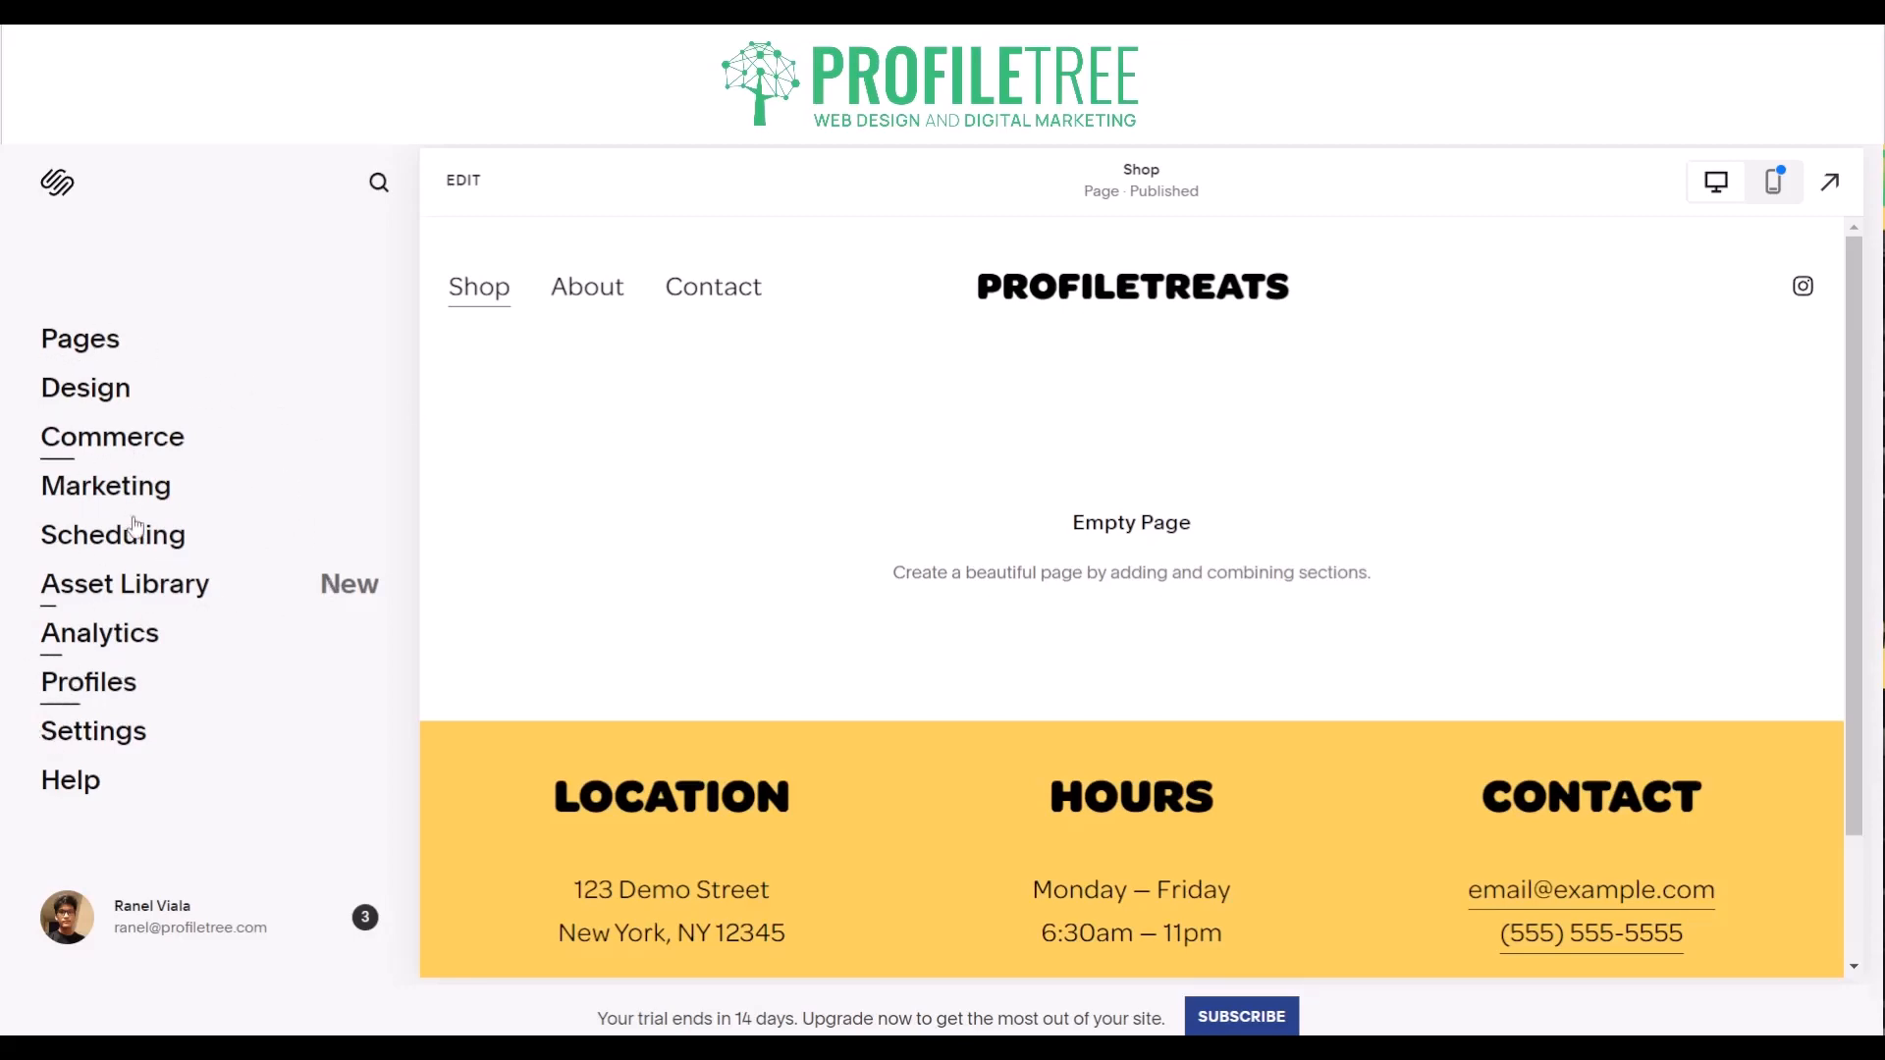
# - View the Sales and Abandoned Cart reports in the site analytics
pyautogui.click(94, 652)
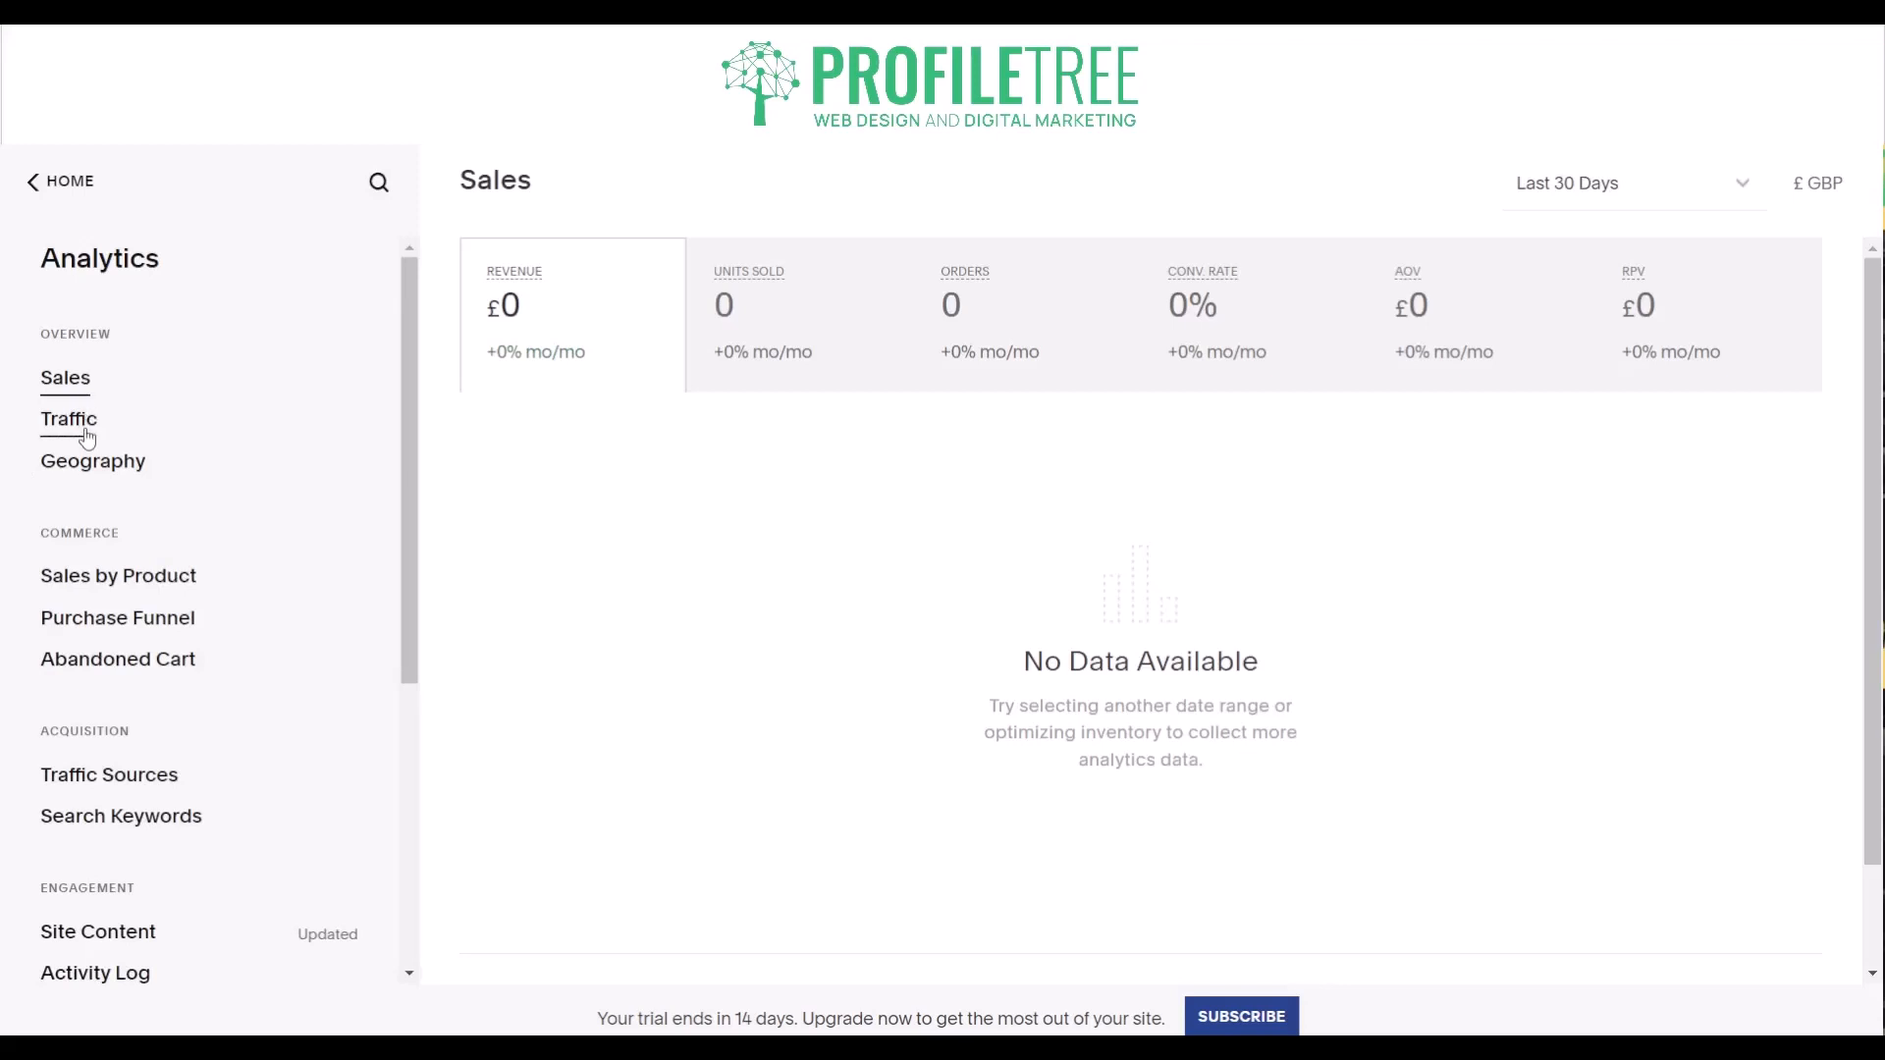
pyautogui.click(125, 678)
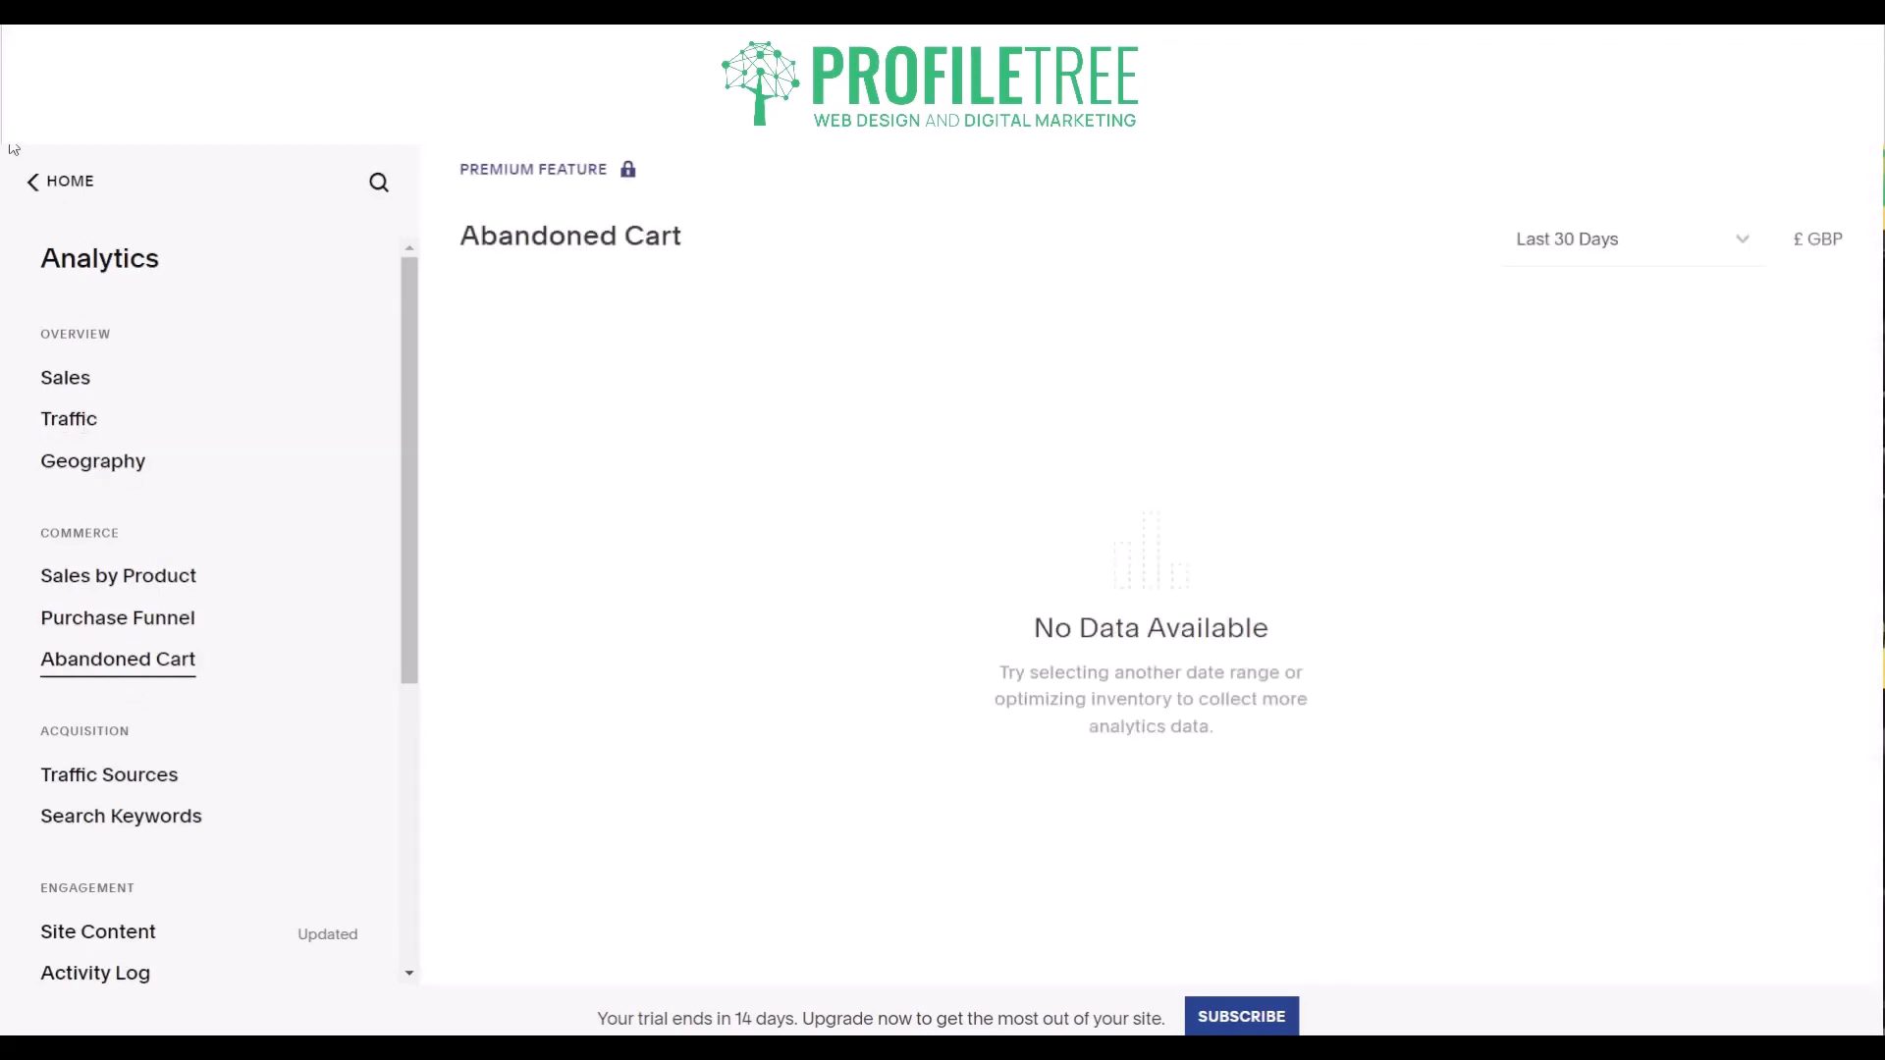
pyautogui.click(44, 186)
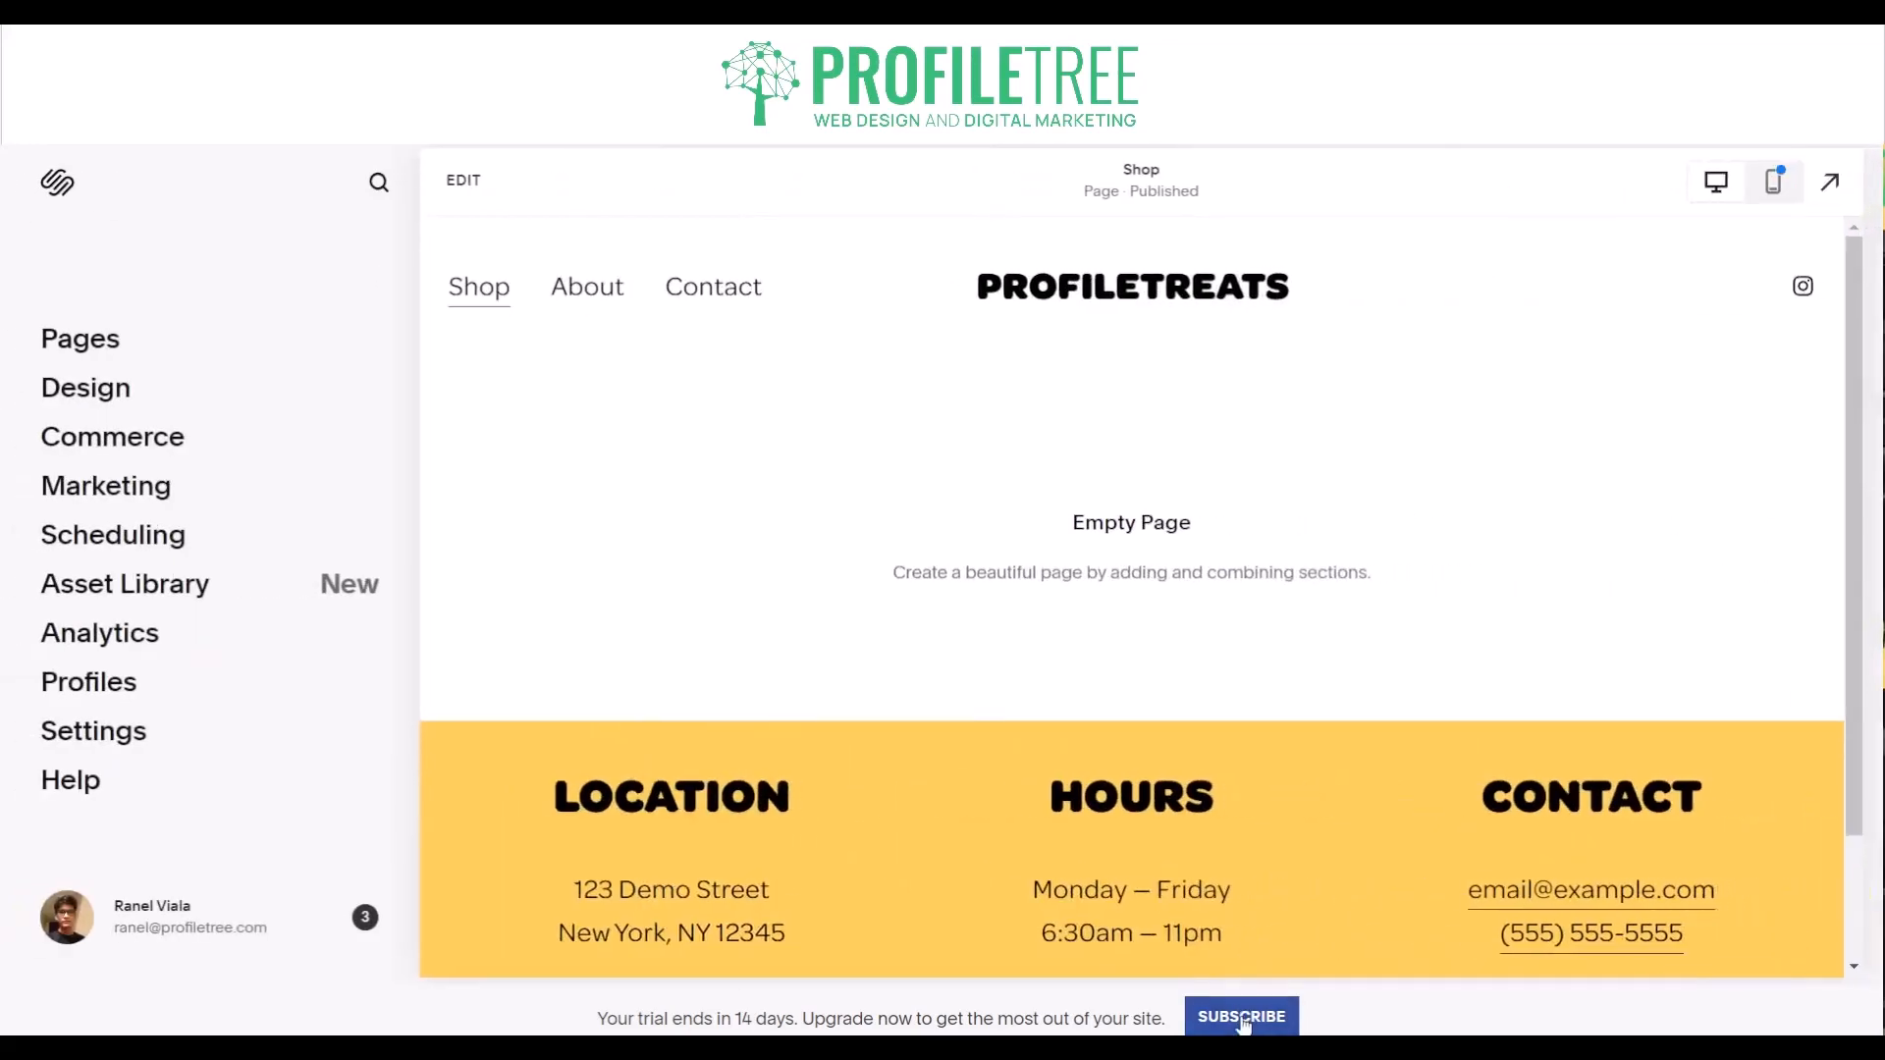
# - Open the subscription plans and compare the annual prices and core features of Personal, Business, Basic and Advanced
pyautogui.click(1242, 1017)
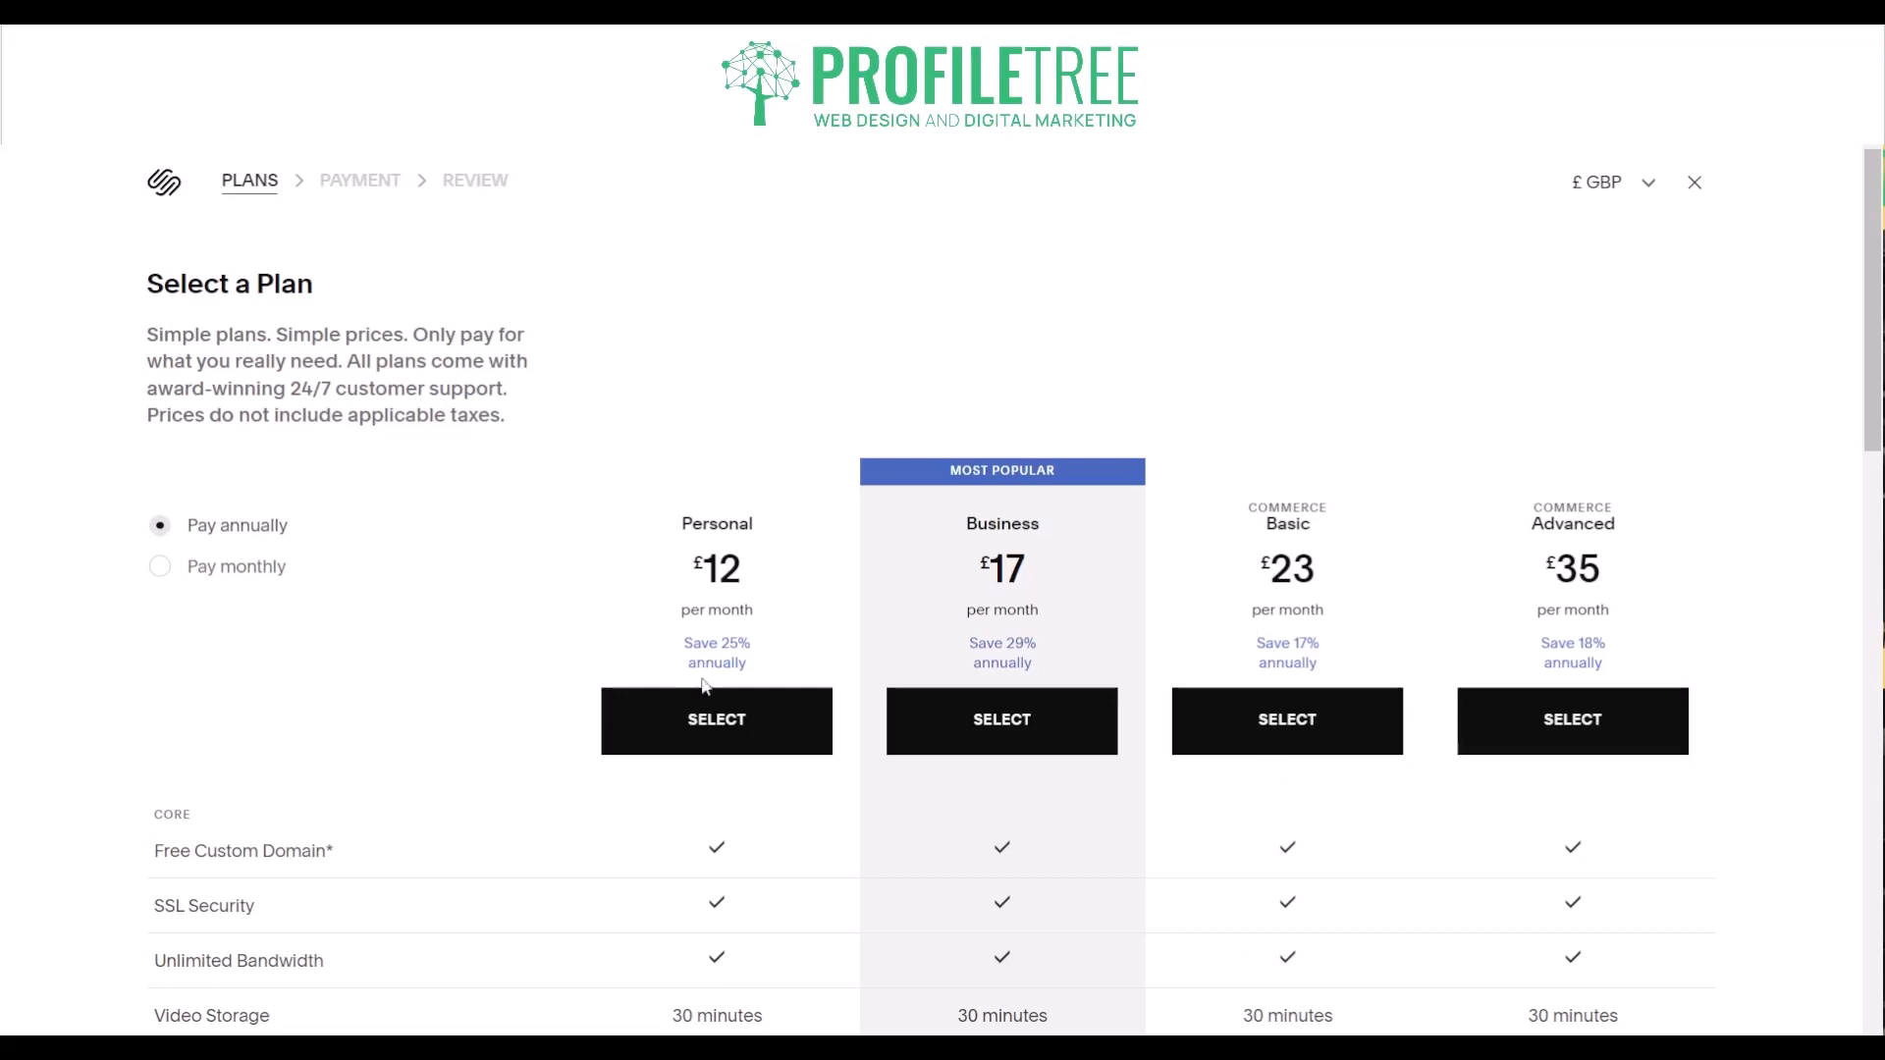
pyautogui.scroll(-4, 526, 538)
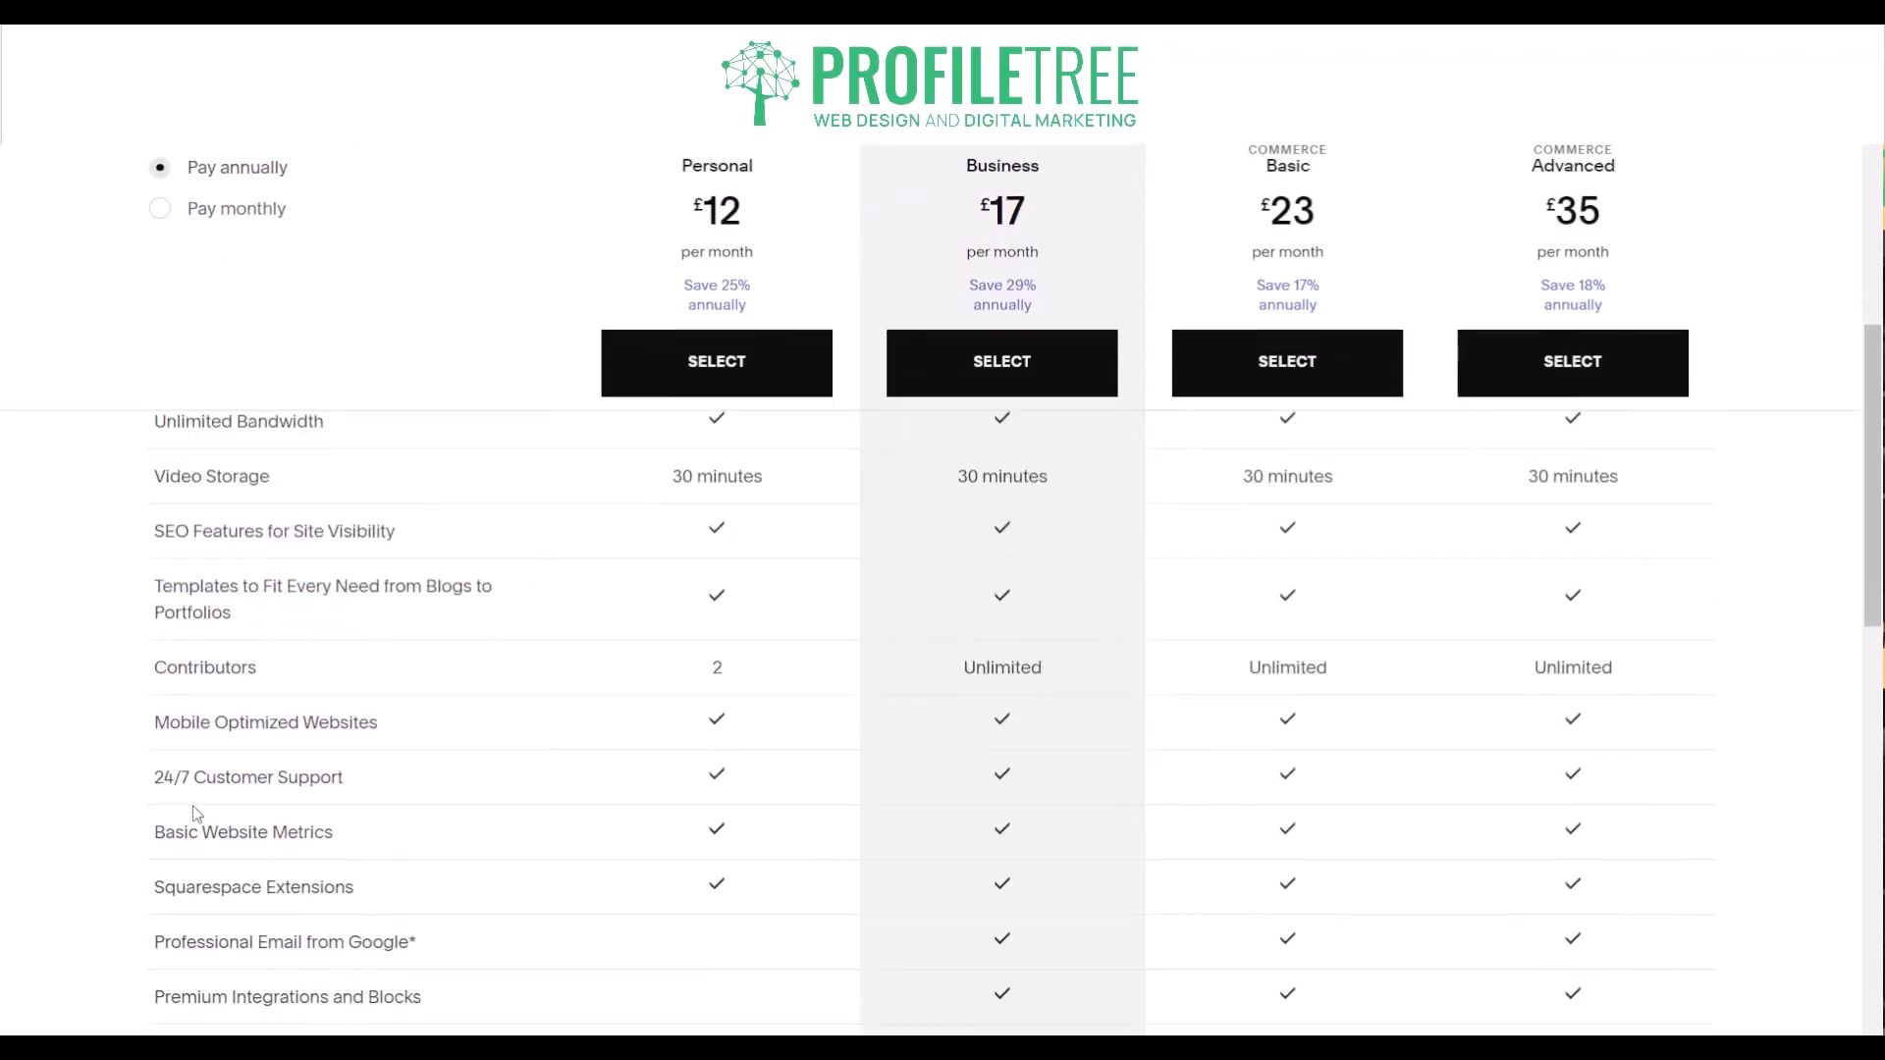
pyautogui.scroll(3, 102, 841)
pyautogui.scroll(-12, 102, 841)
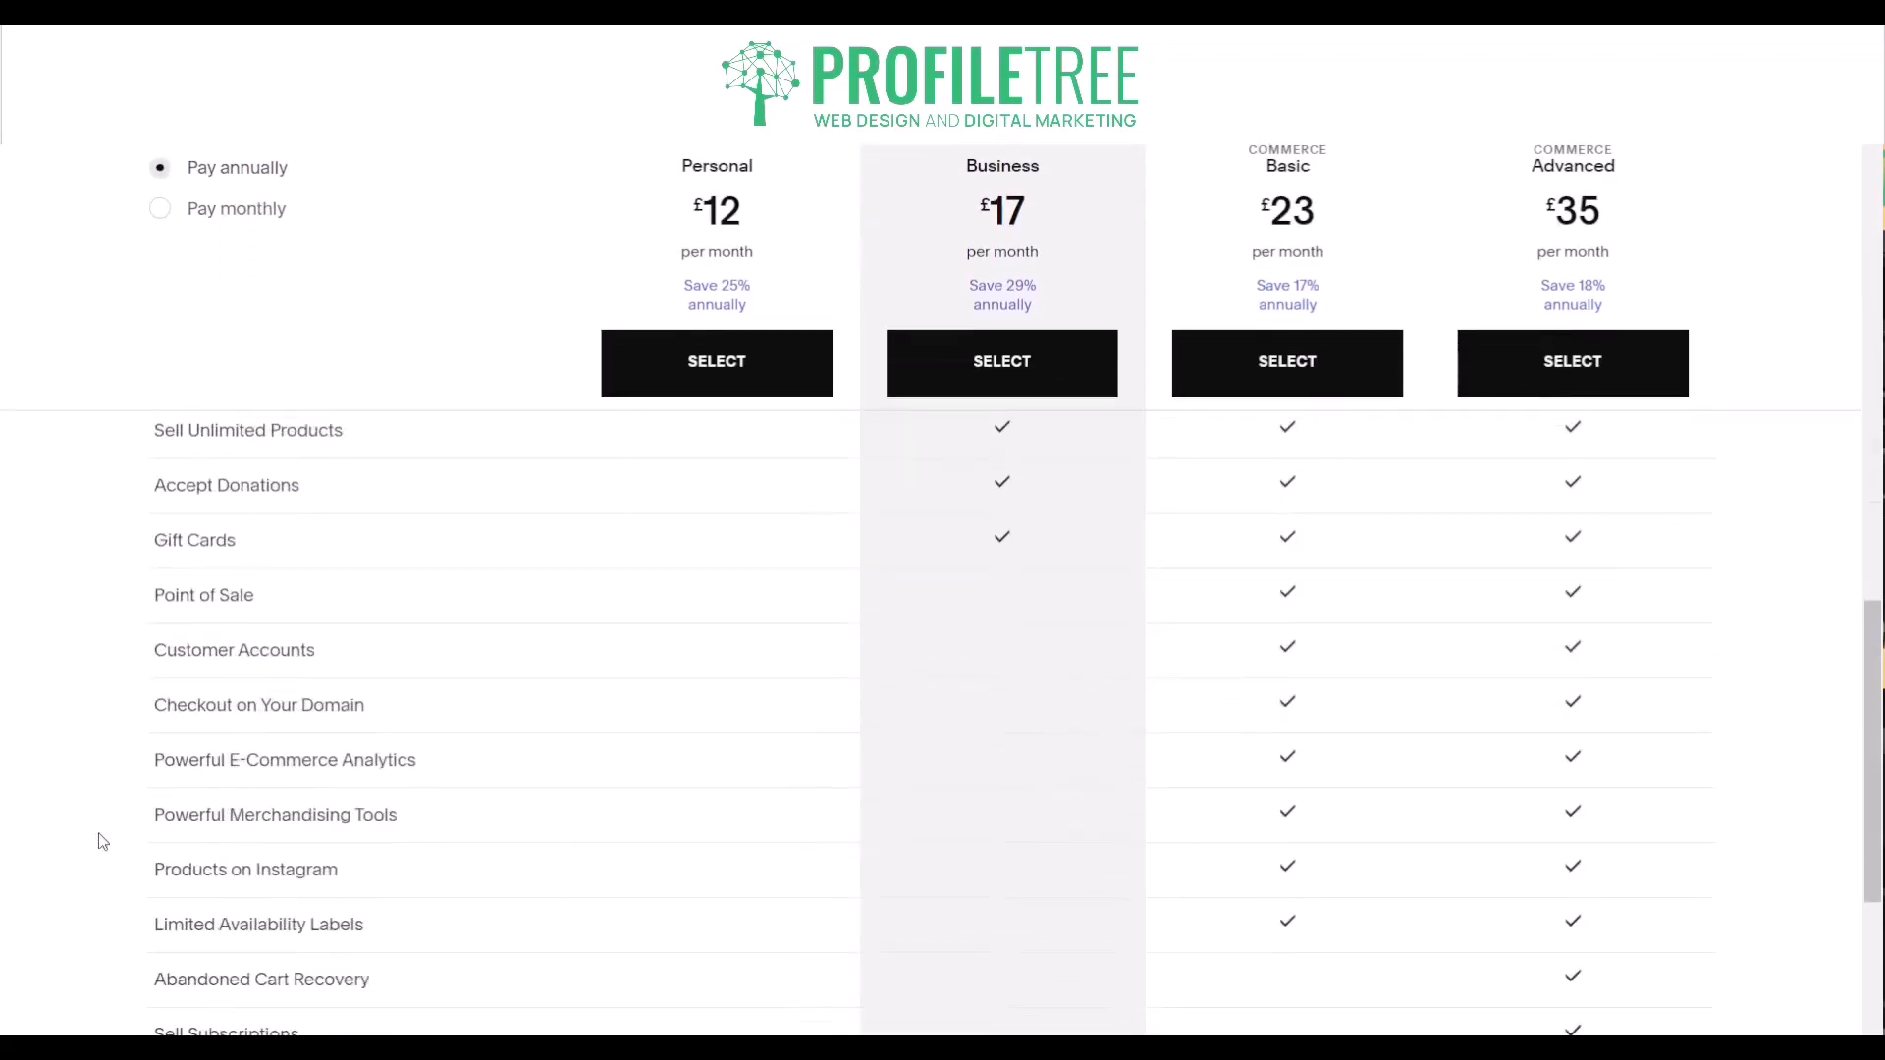
pyautogui.scroll(9, 103, 835)
pyautogui.scroll(6, 103, 828)
pyautogui.scroll(-4, 103, 827)
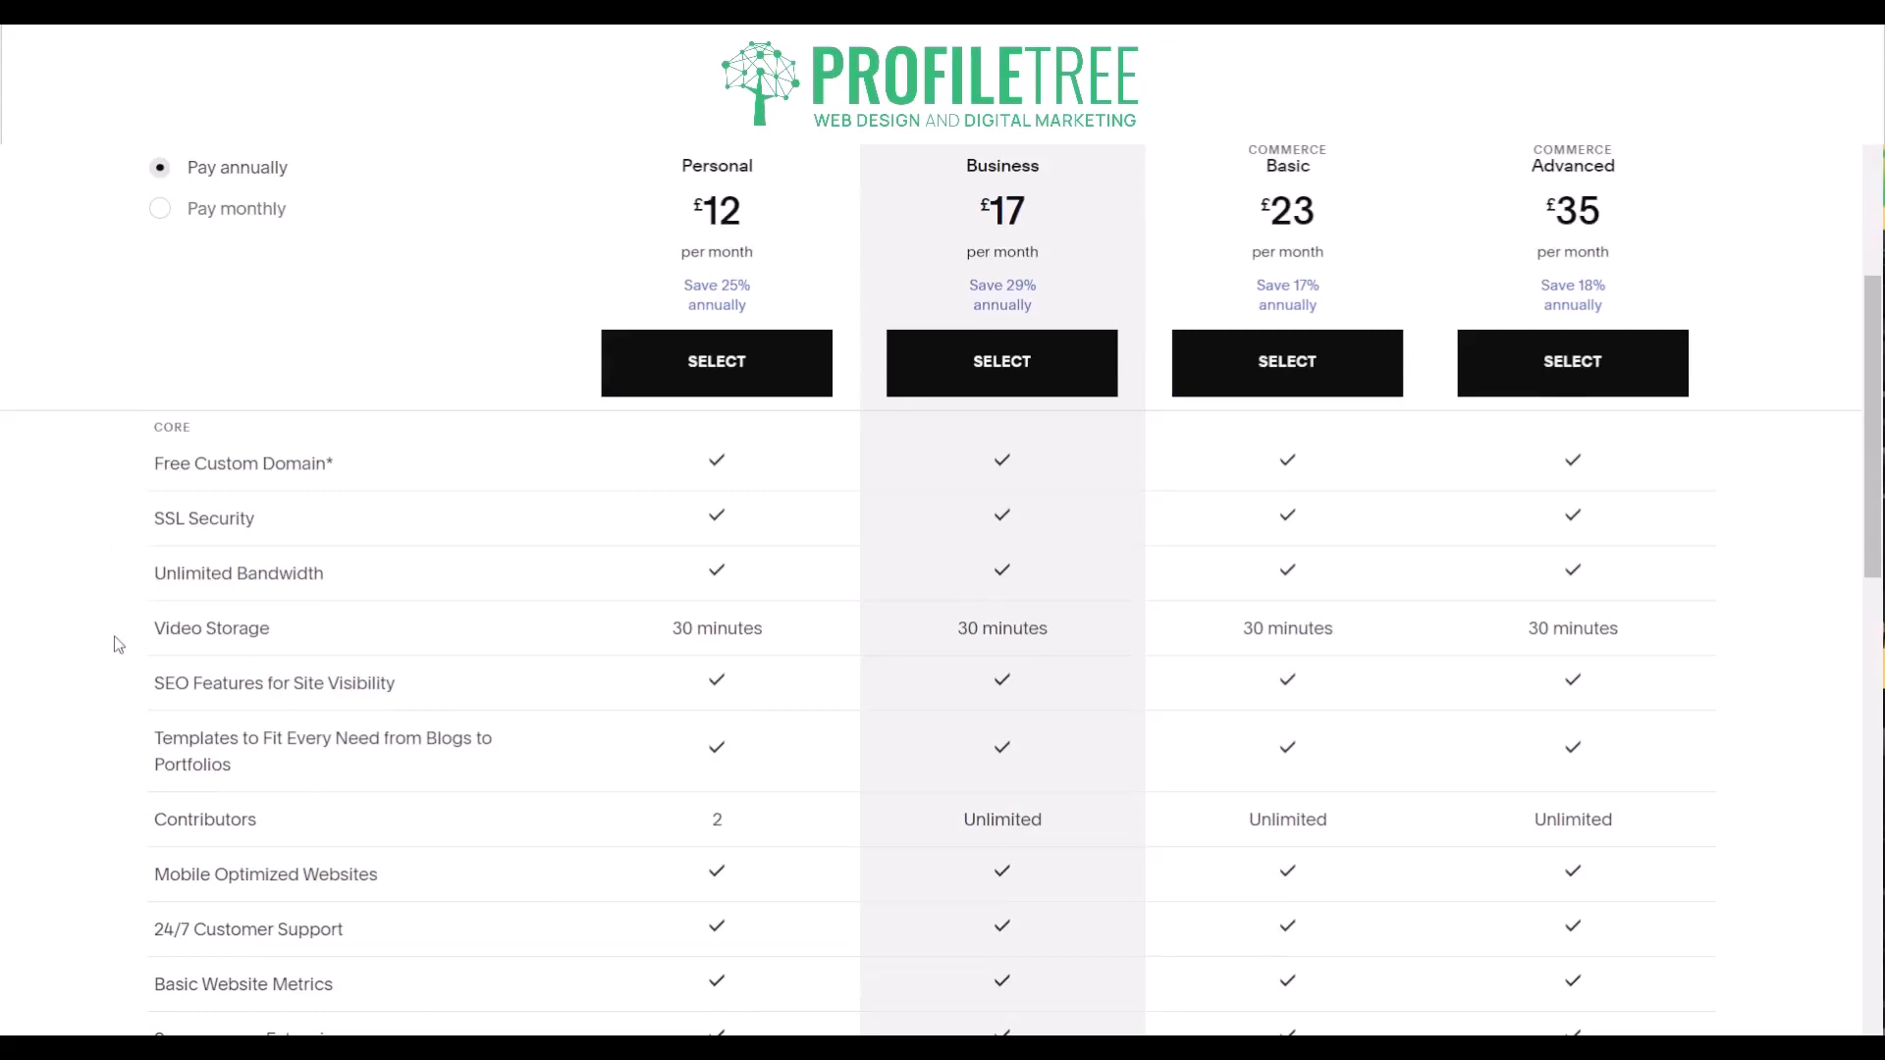
pyautogui.scroll(-3, 118, 644)
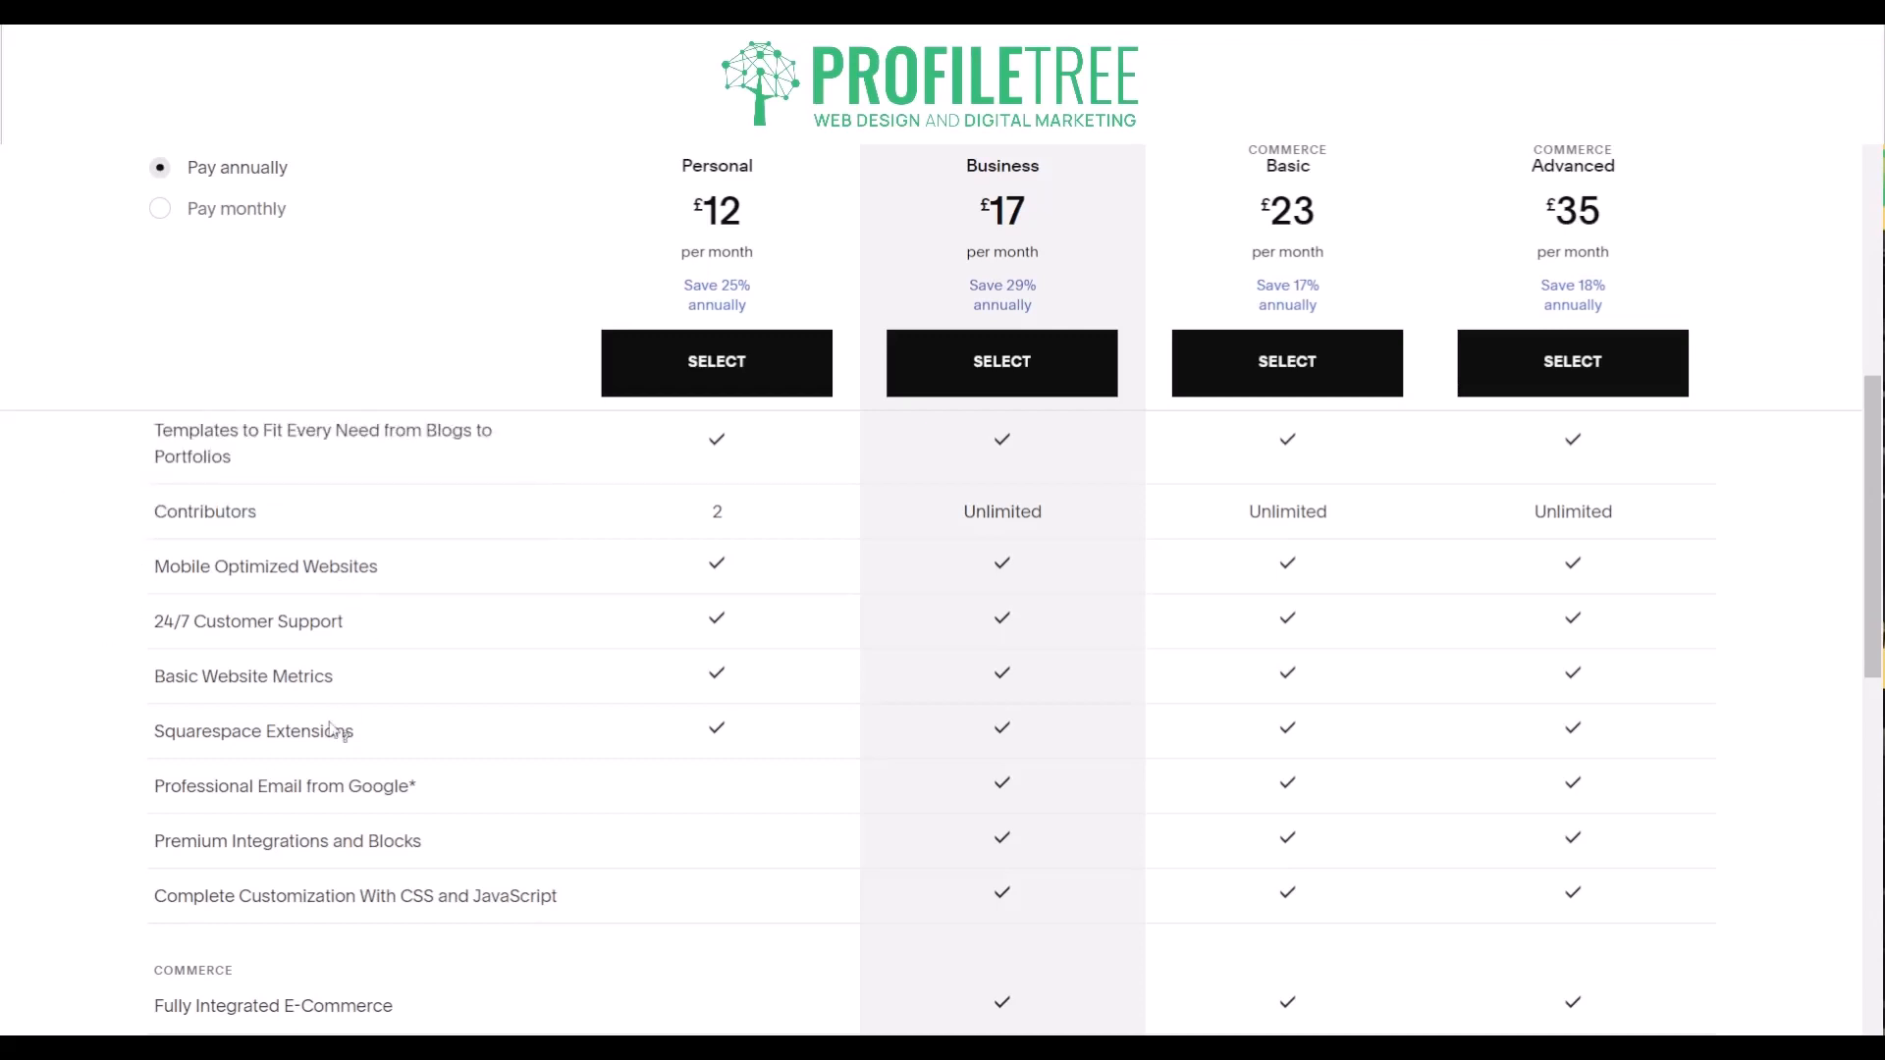
pyautogui.scroll(3, 333, 628)
pyautogui.scroll(4, 332, 617)
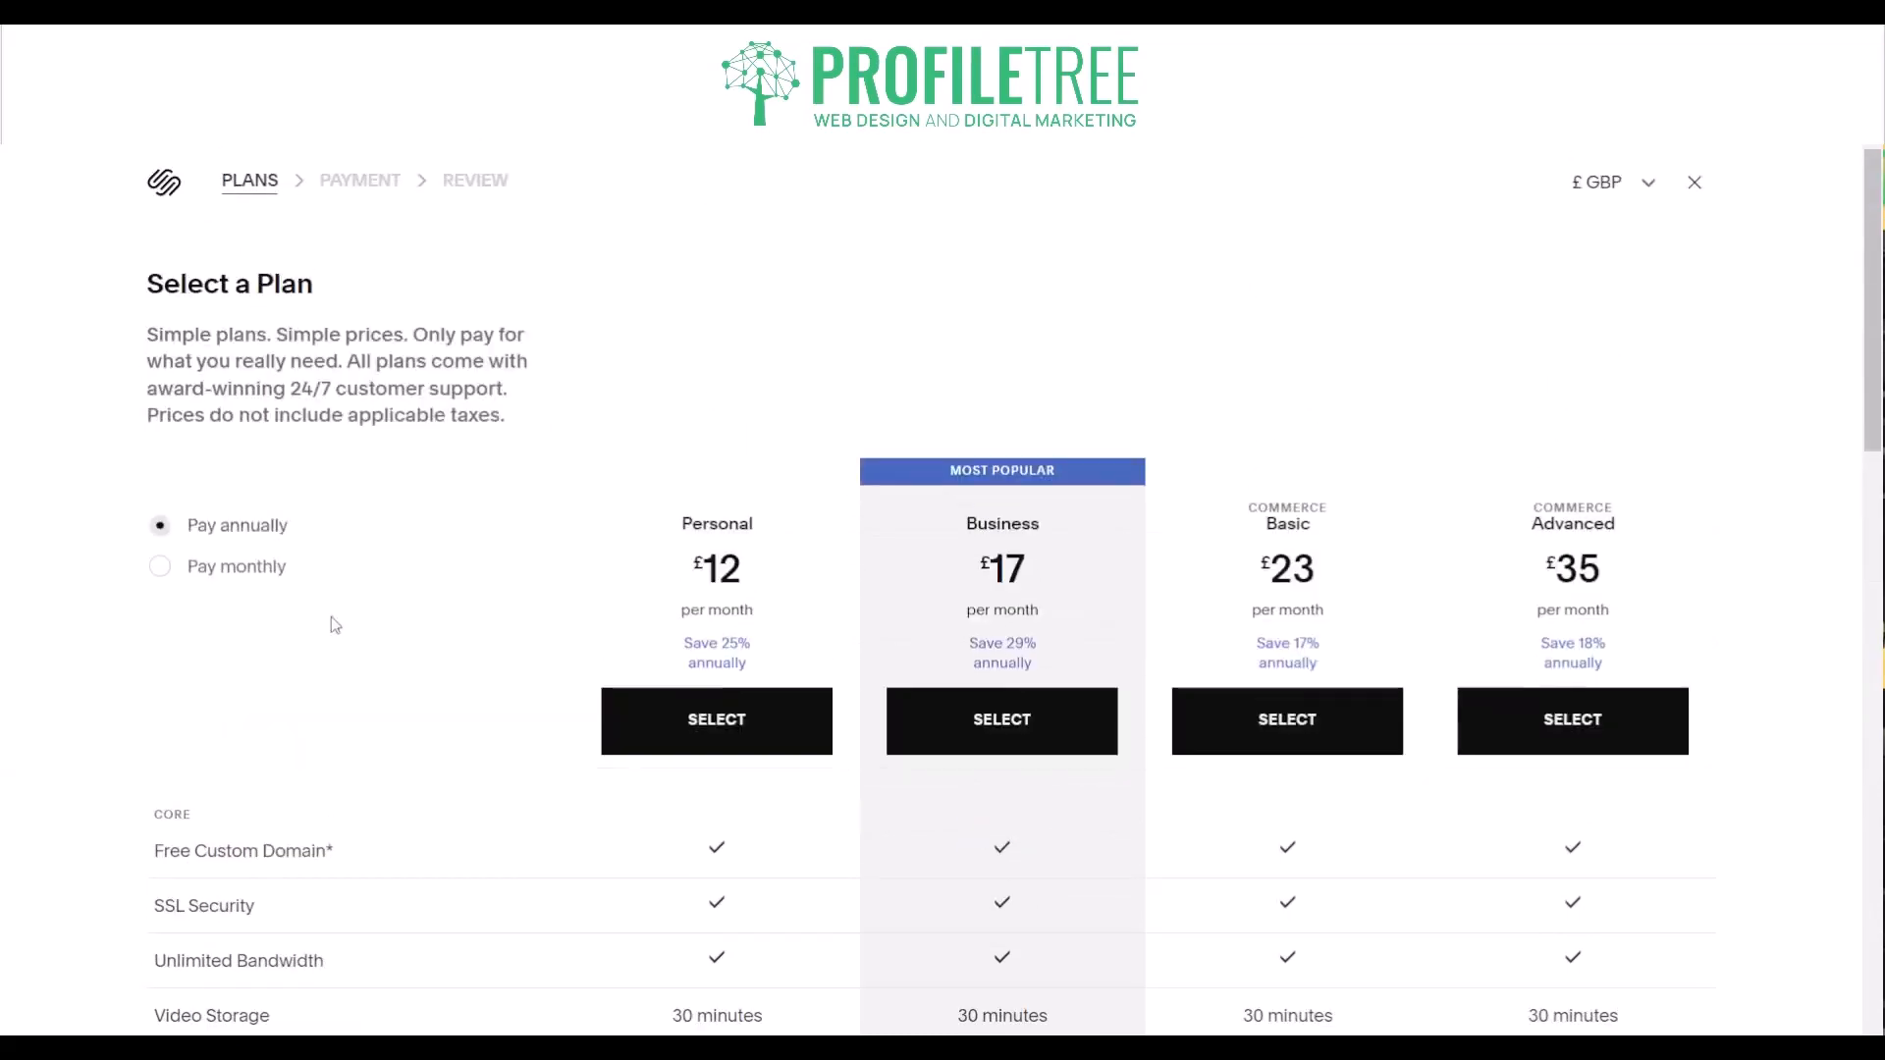
pyautogui.scroll(-7, 261, 472)
pyautogui.scroll(3, 850, 731)
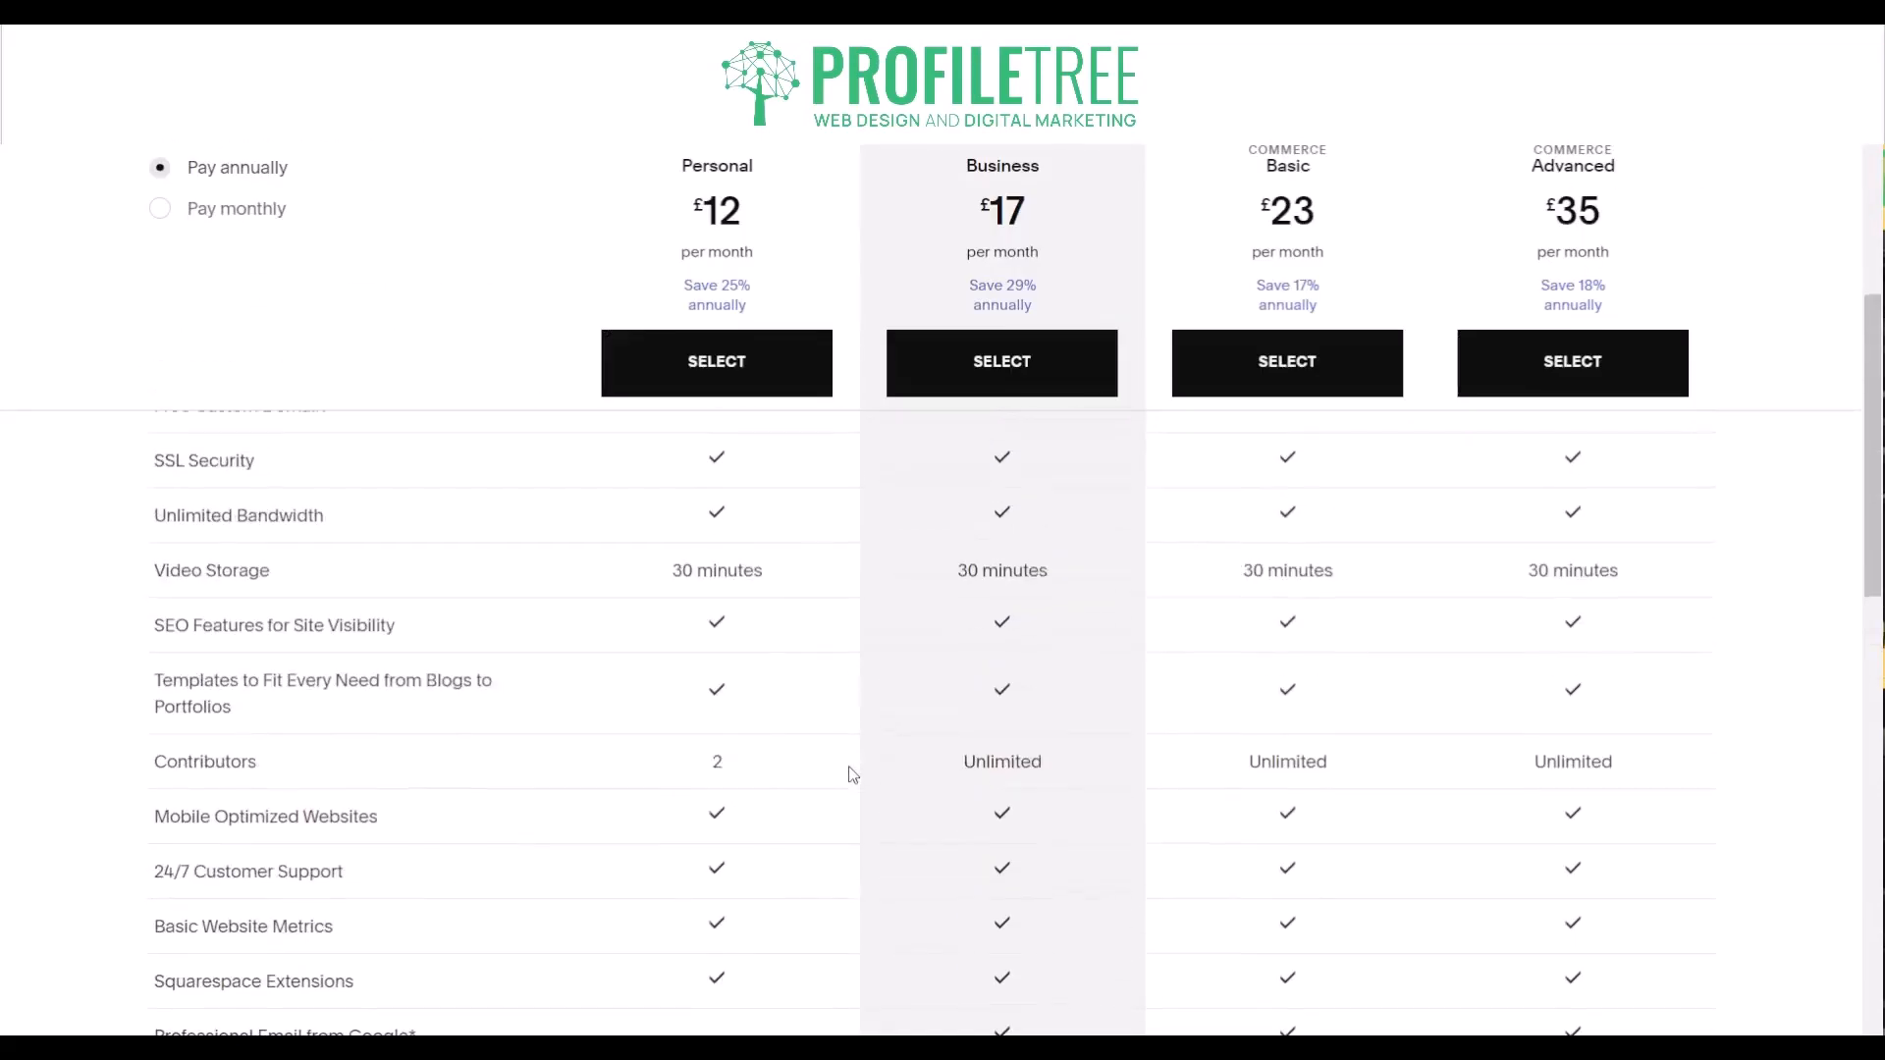
pyautogui.scroll(3, 963, 688)
# - Examine the integration, commerce and marketing features included in each subscription plan
pyautogui.scroll(-8, 966, 651)
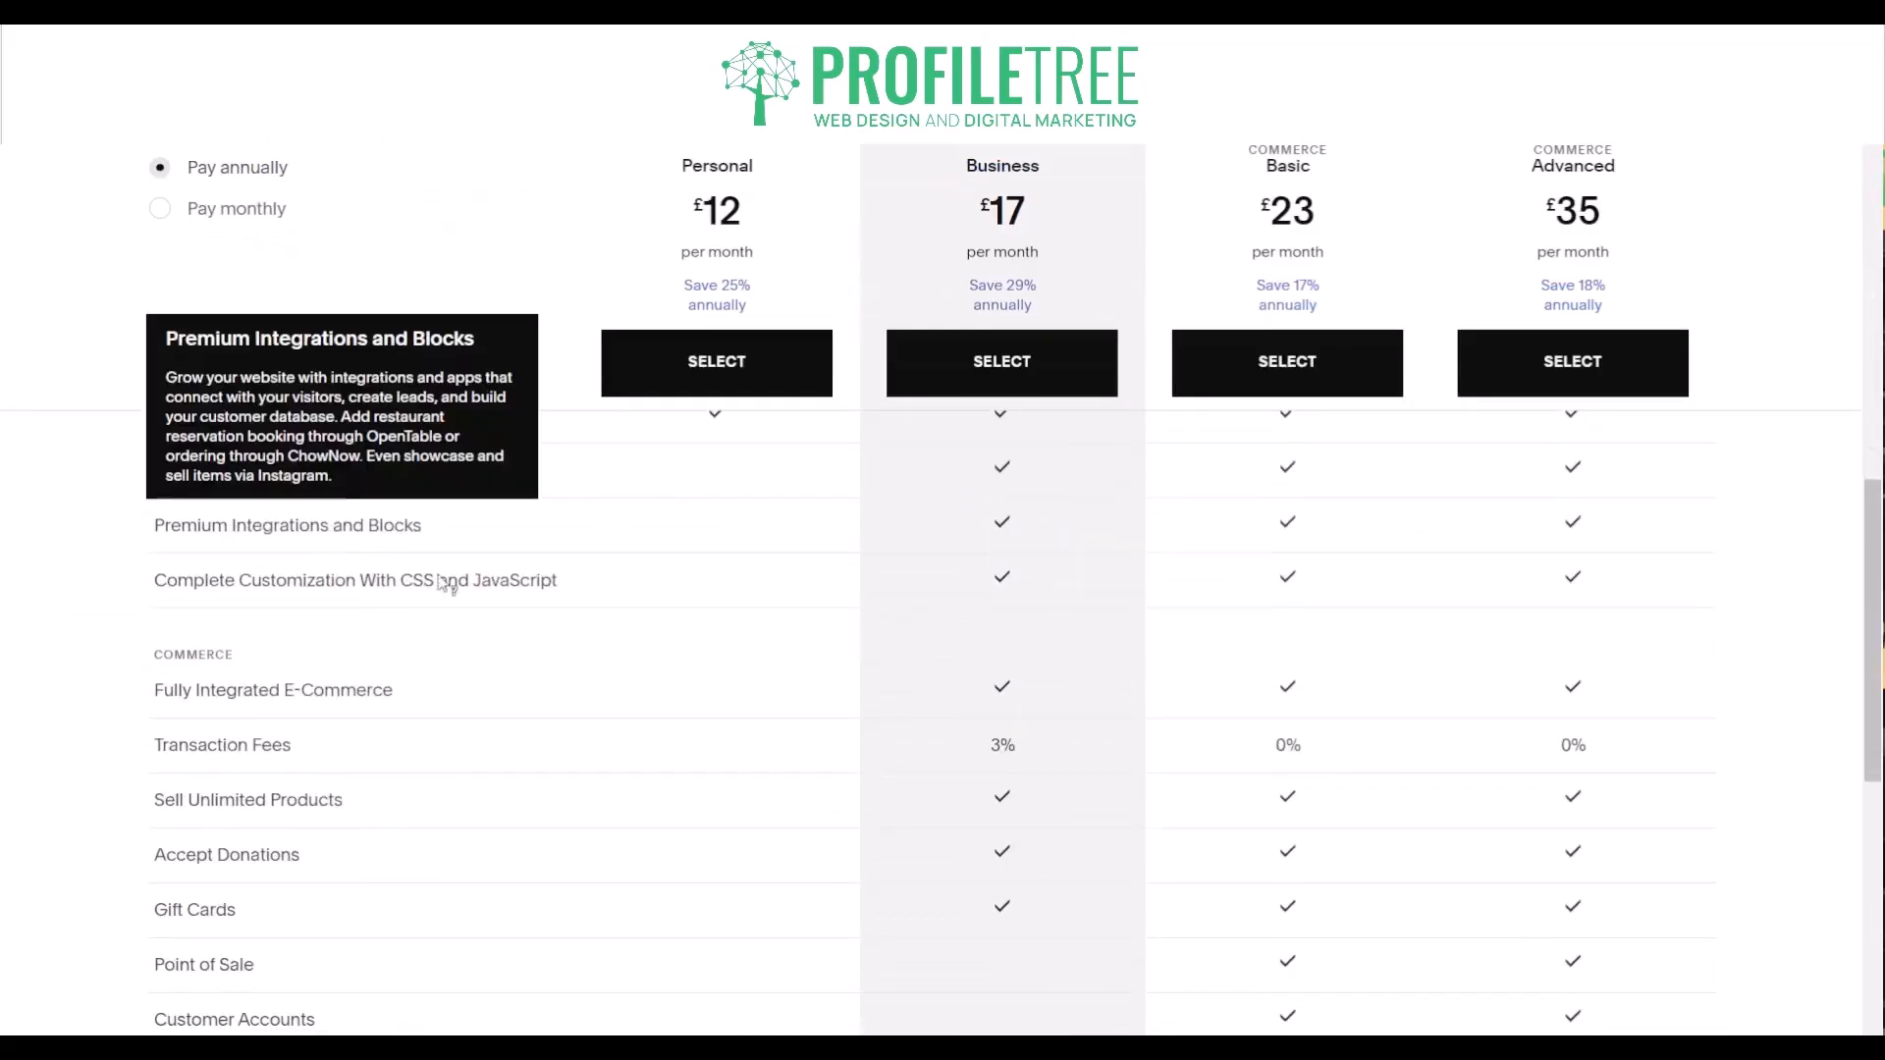
pyautogui.moveTo(183, 592)
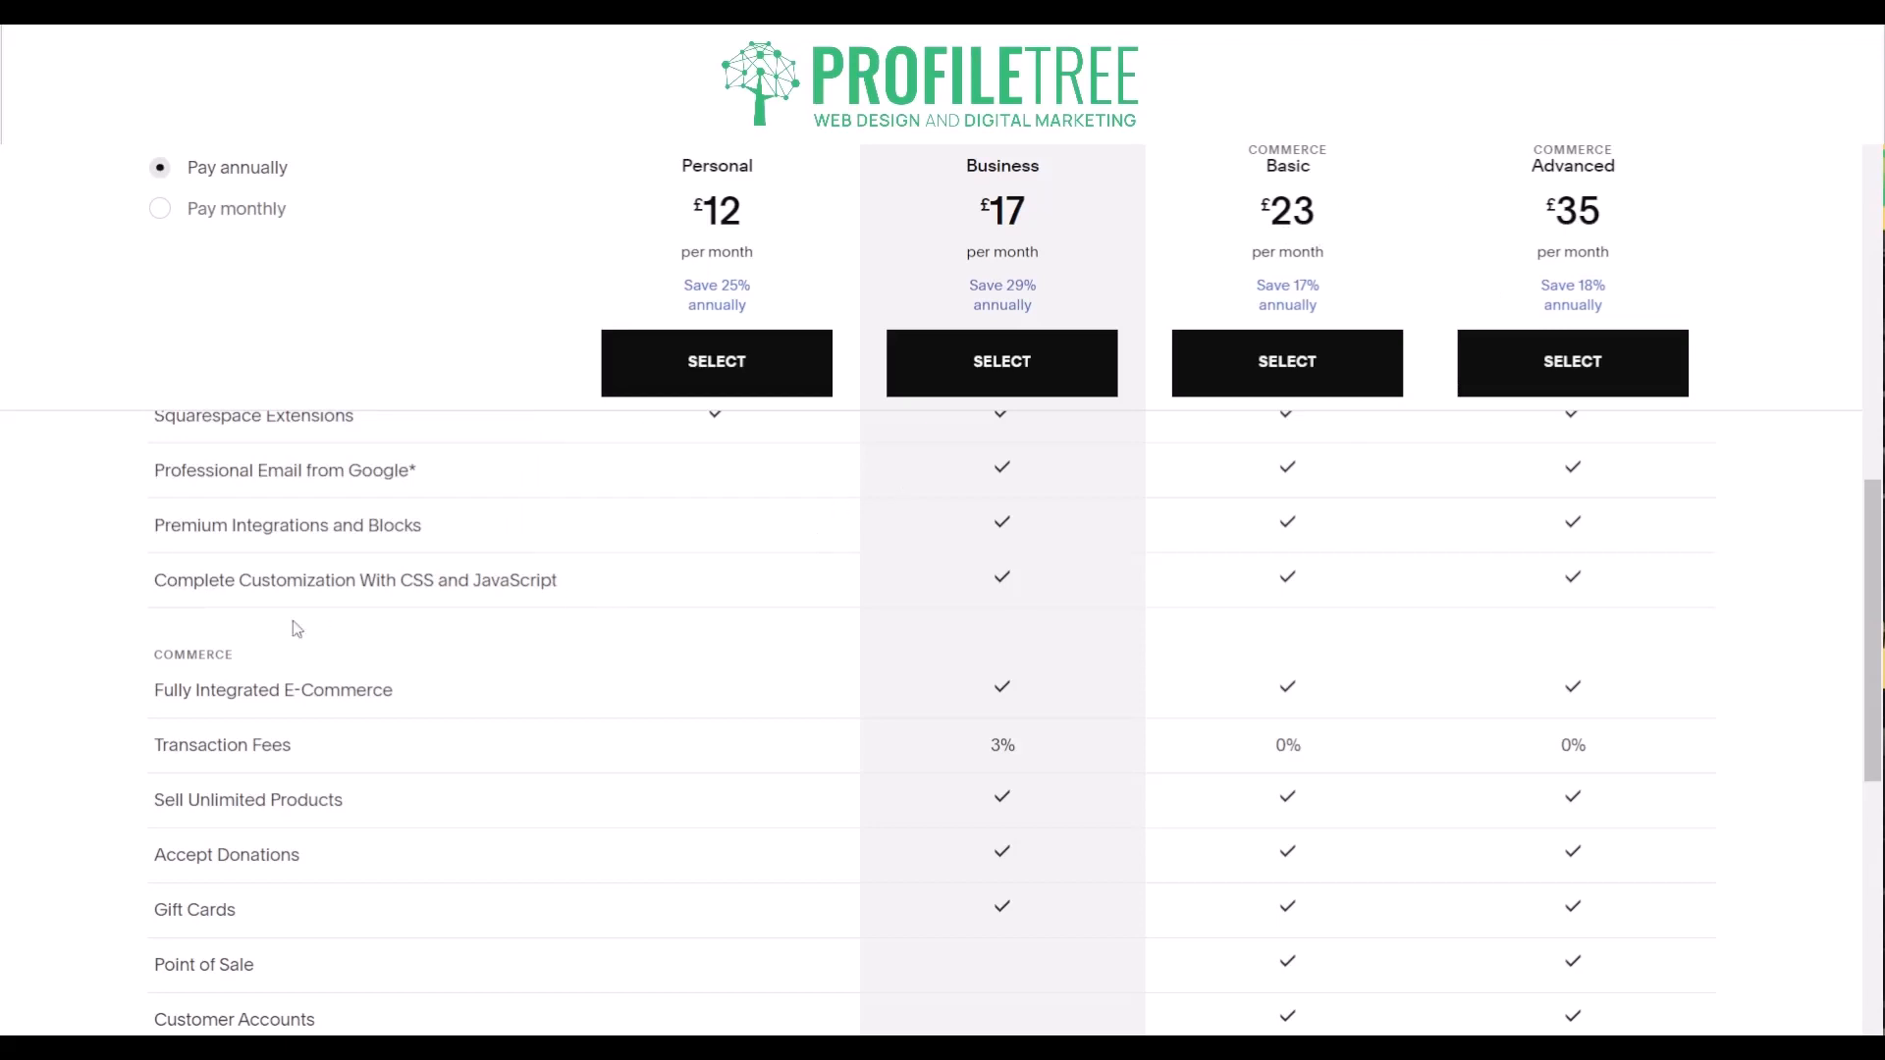
pyautogui.moveTo(179, 705)
pyautogui.scroll(-7, 125, 707)
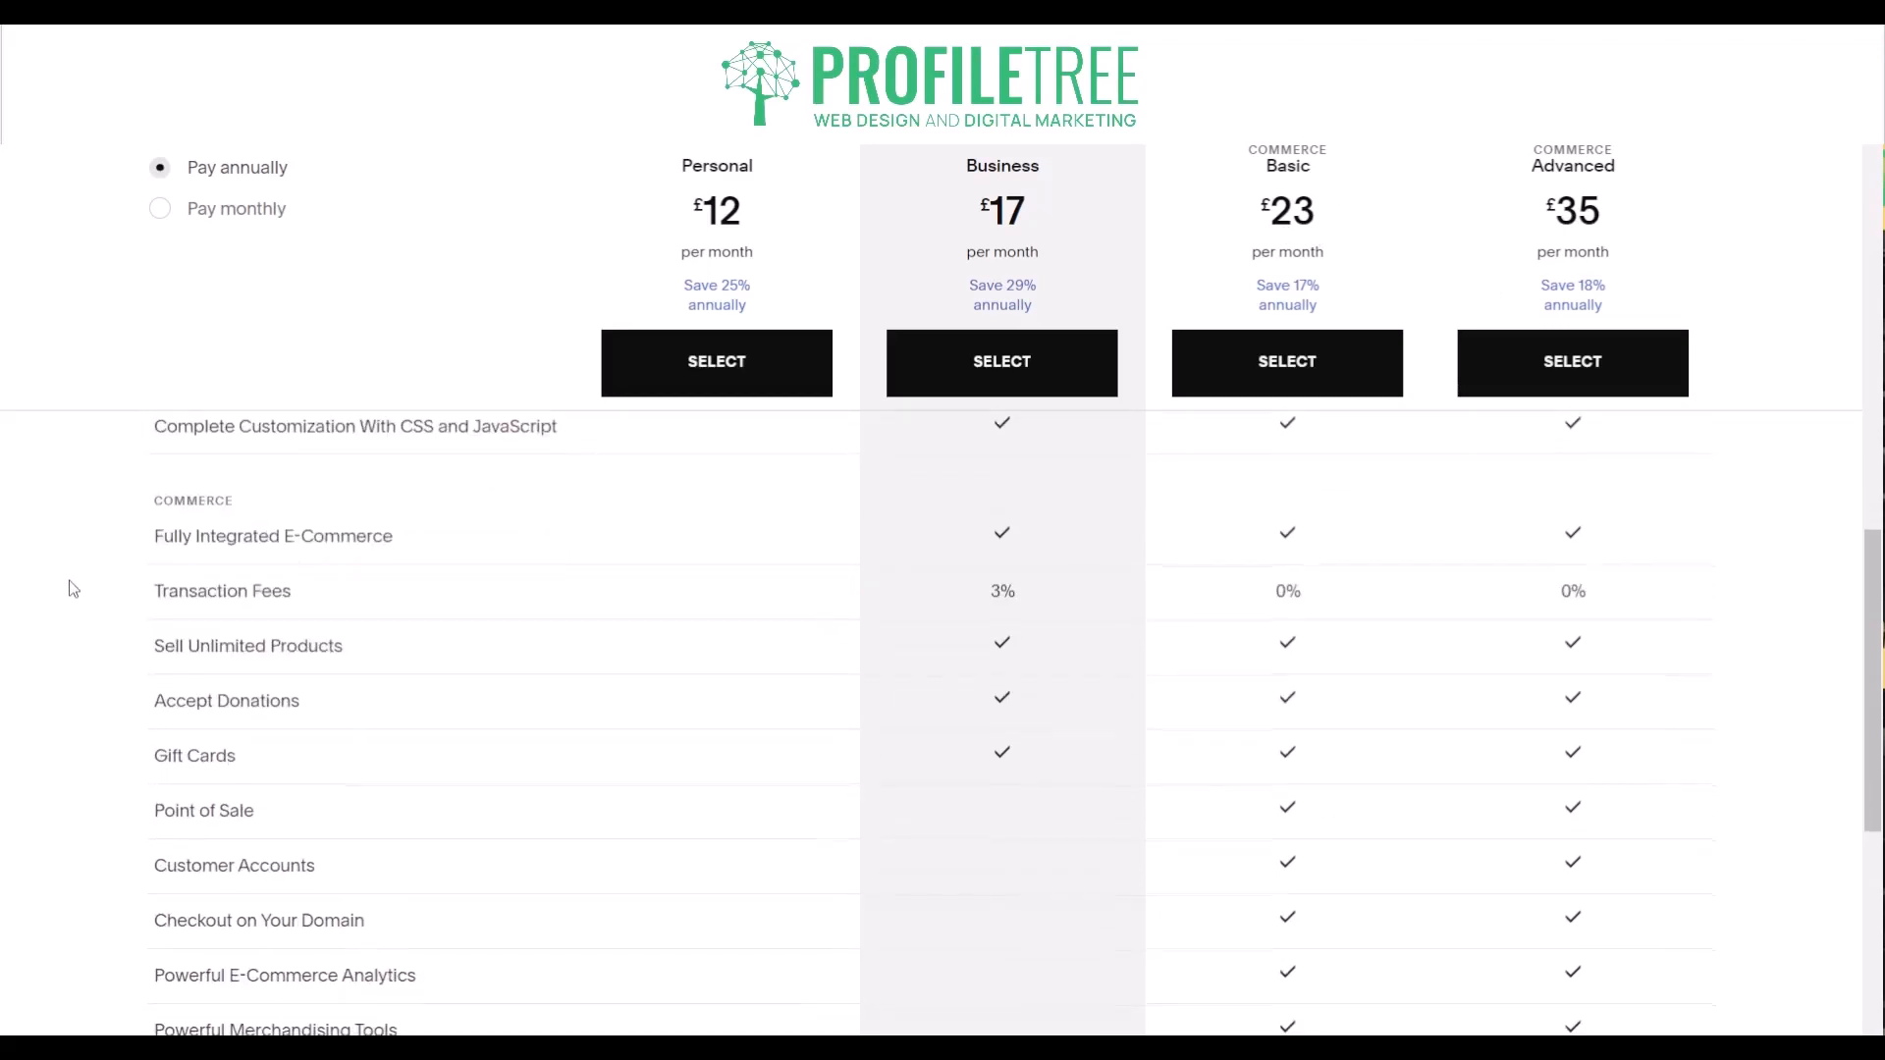
pyautogui.scroll(-1, 73, 589)
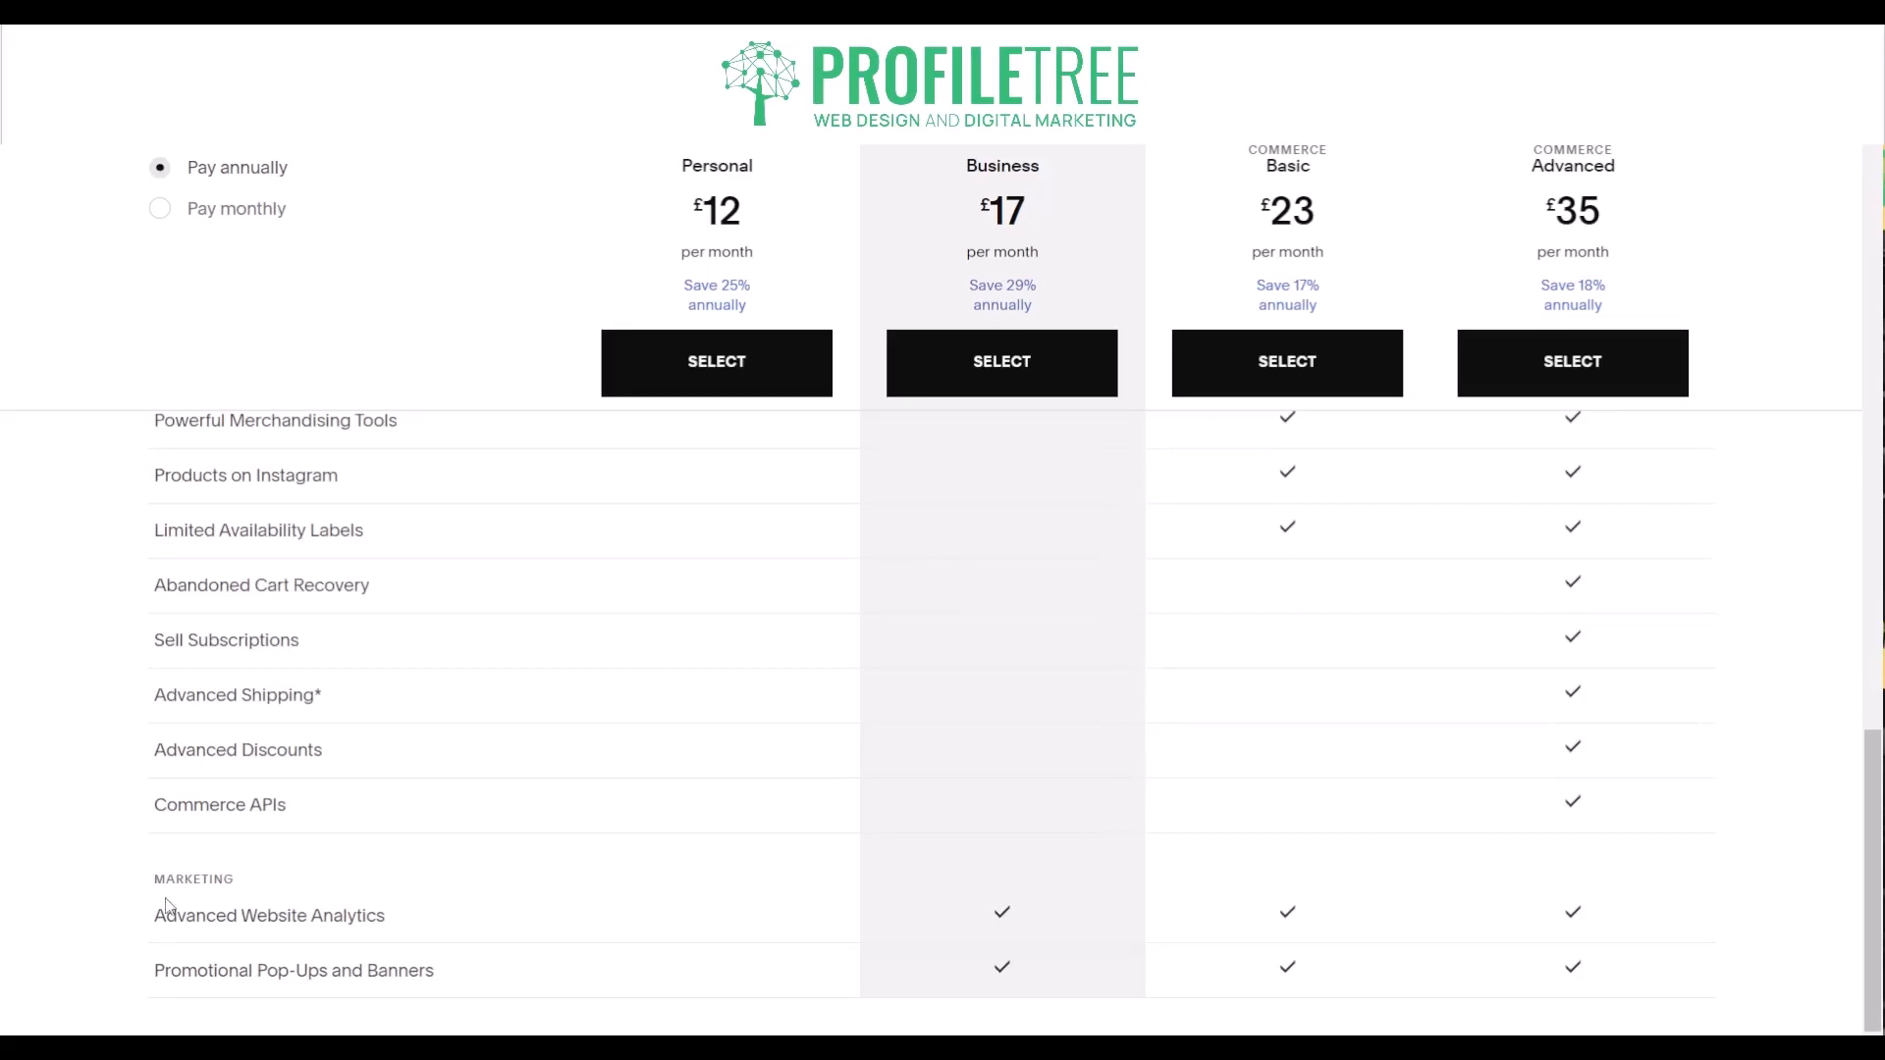
pyautogui.moveTo(363, 752)
pyautogui.scroll(15, 1423, 714)
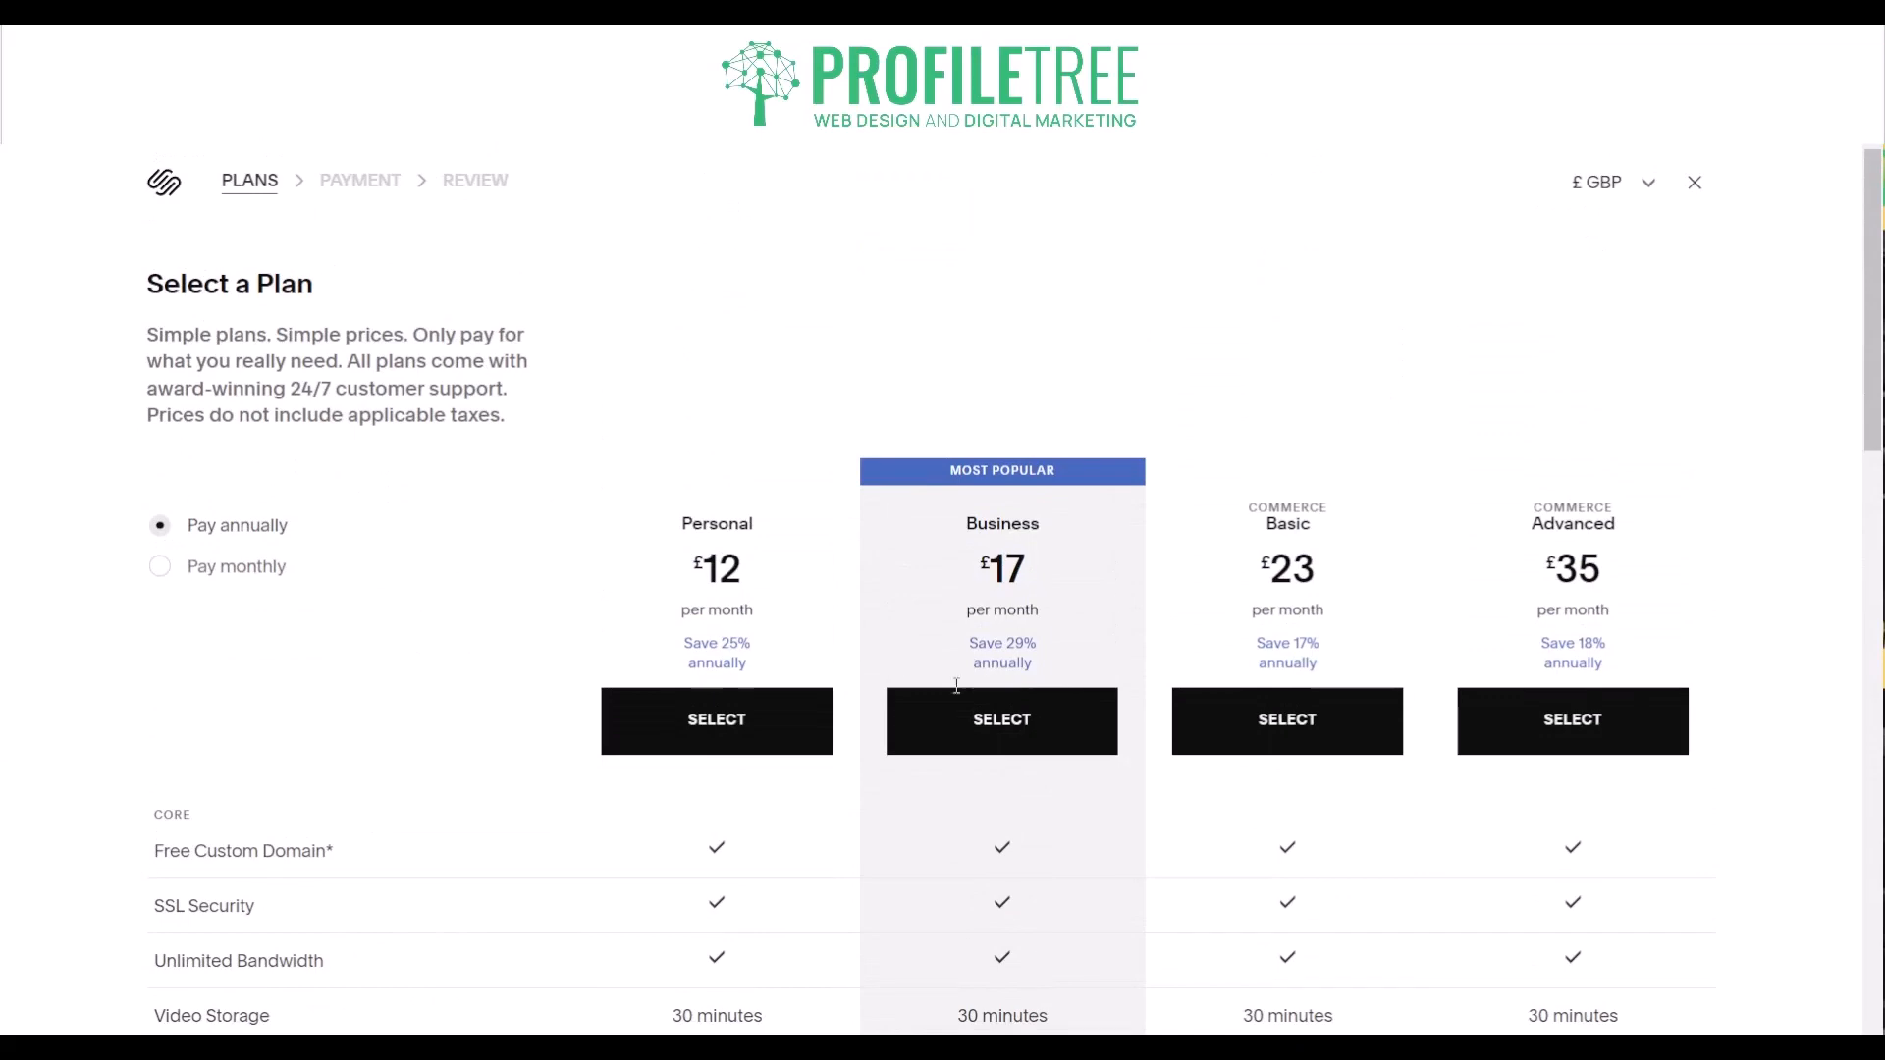